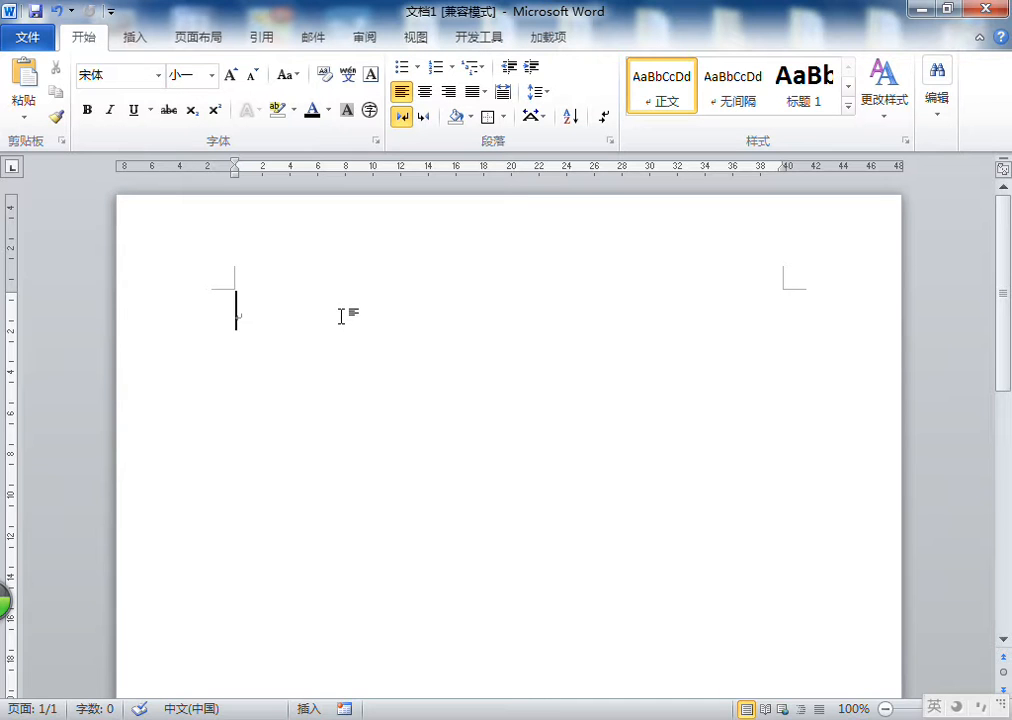
Insert the 透视 cover page from the built-in cover gallery
click(271, 332)
click(135, 40)
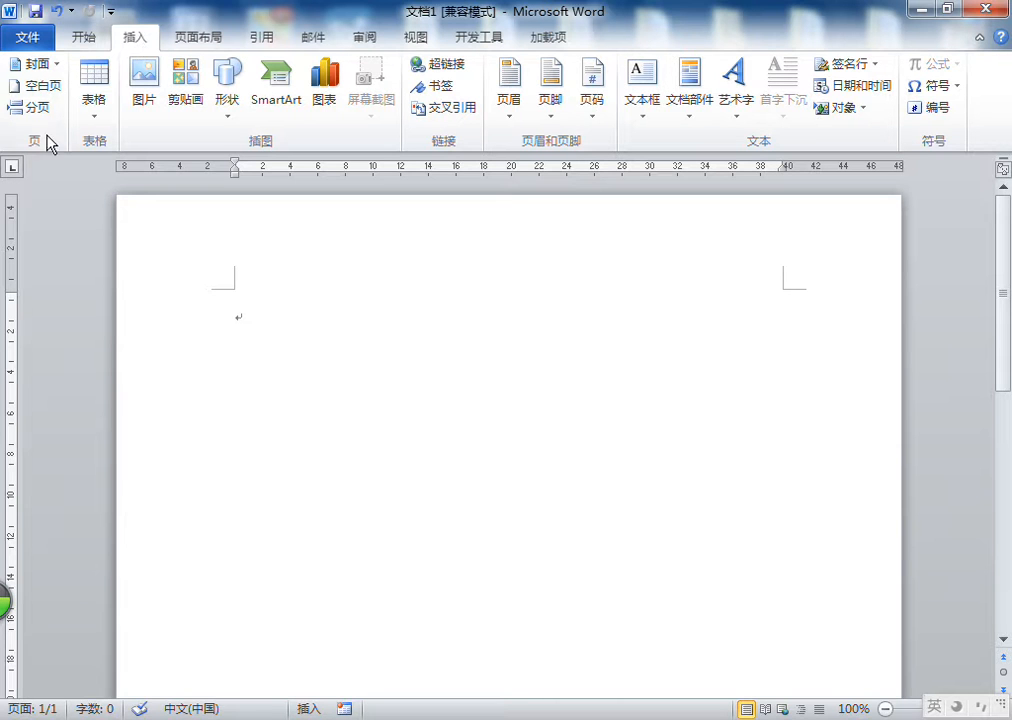
click(94, 141)
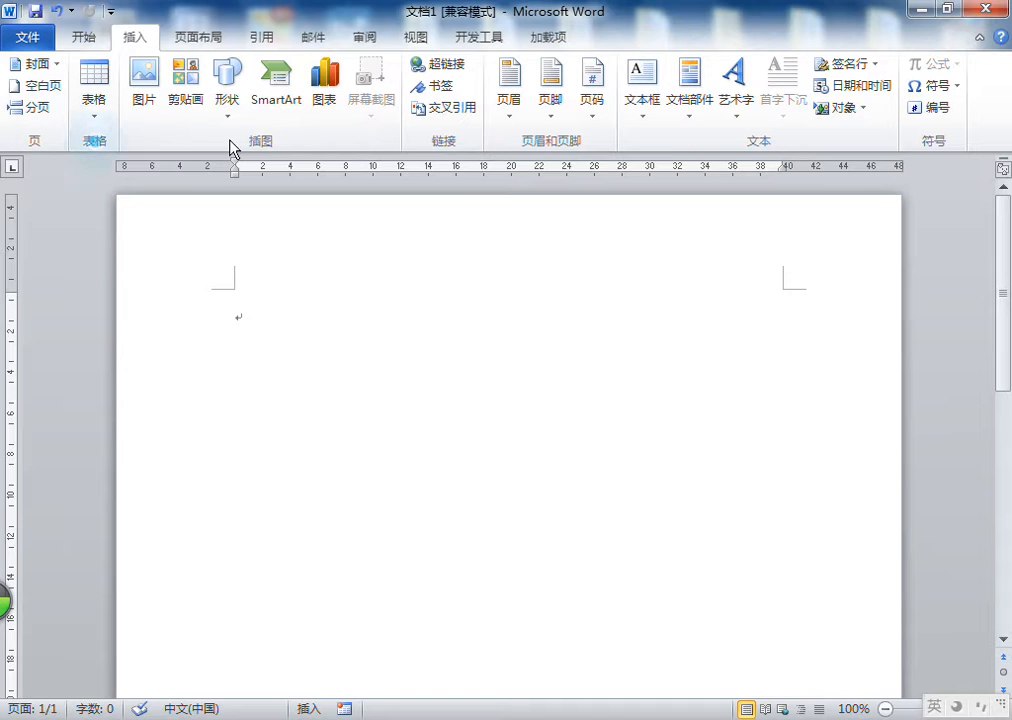
click(278, 147)
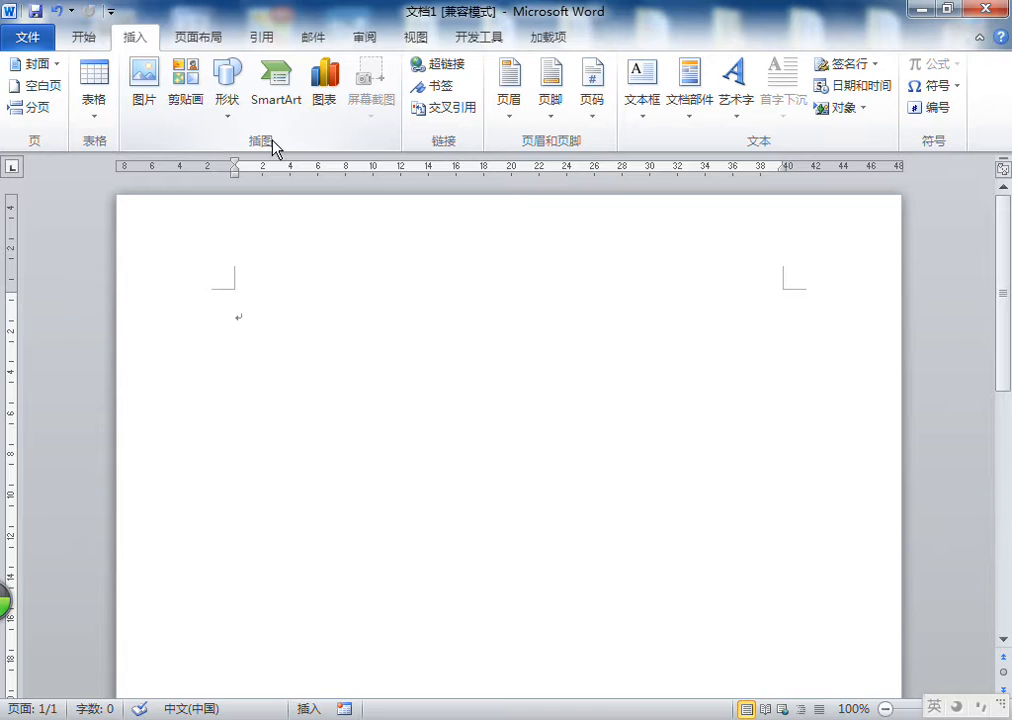
click(768, 142)
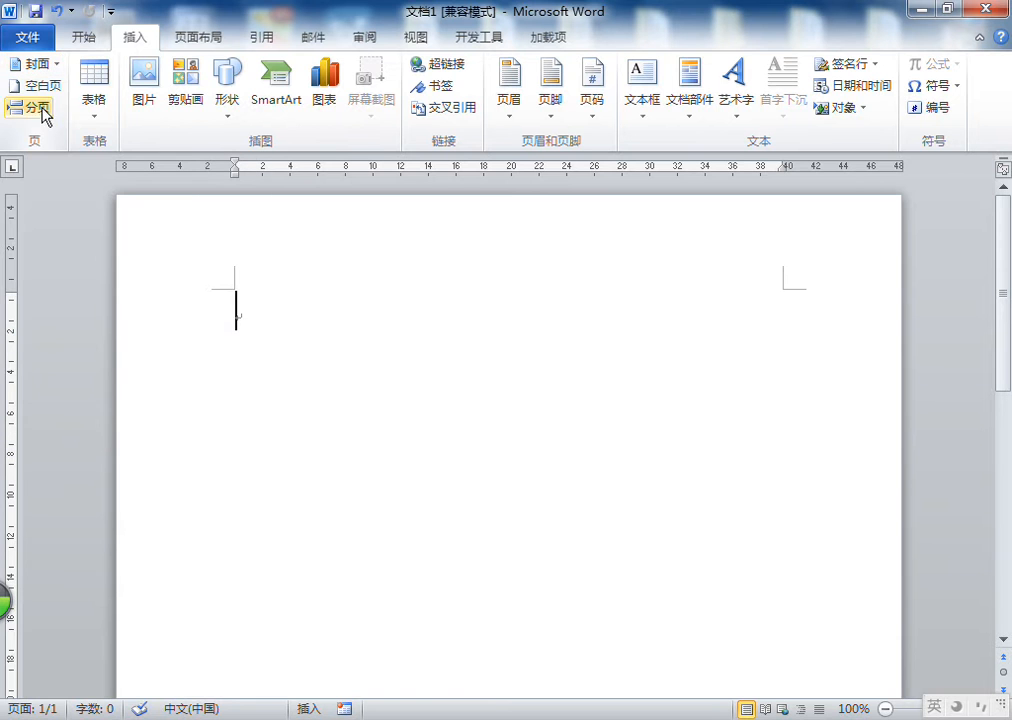
click(45, 64)
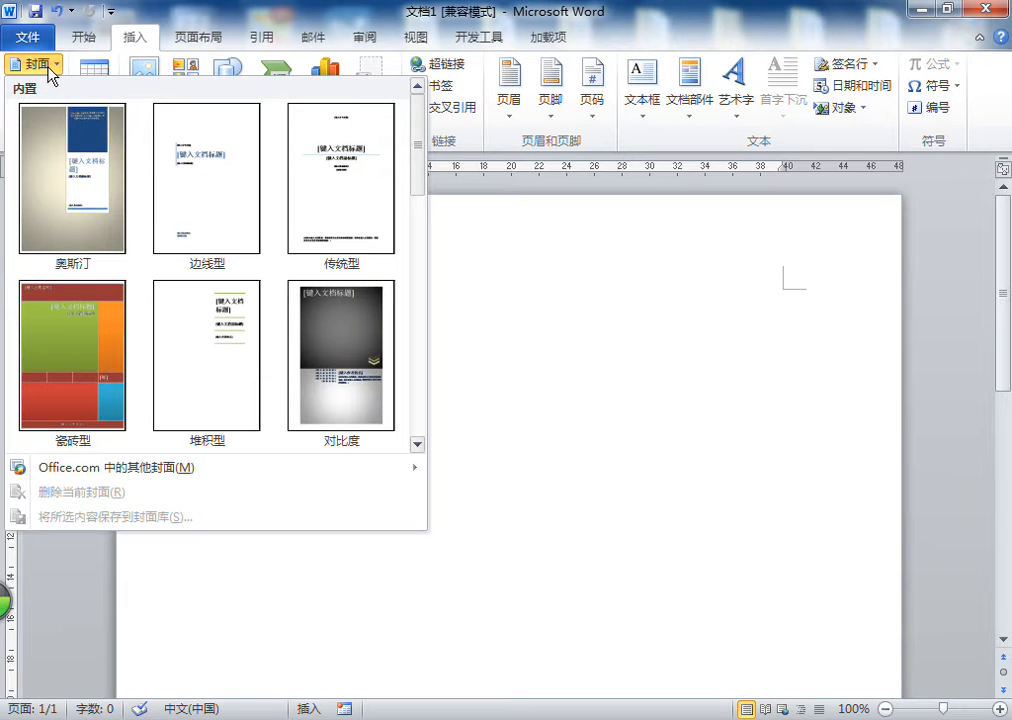
drag(418, 148, 419, 267)
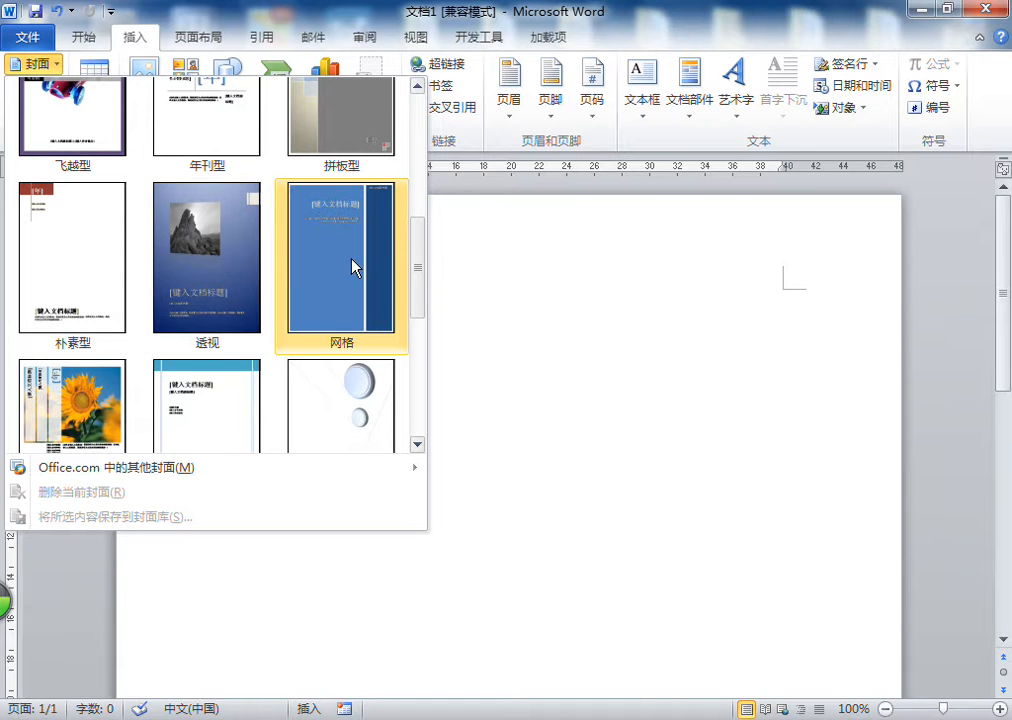
mouse_move(423, 287)
mouse_down()
mouse_move(422, 379)
mouse_move(419, 187)
mouse_move(420, 262)
mouse_up()
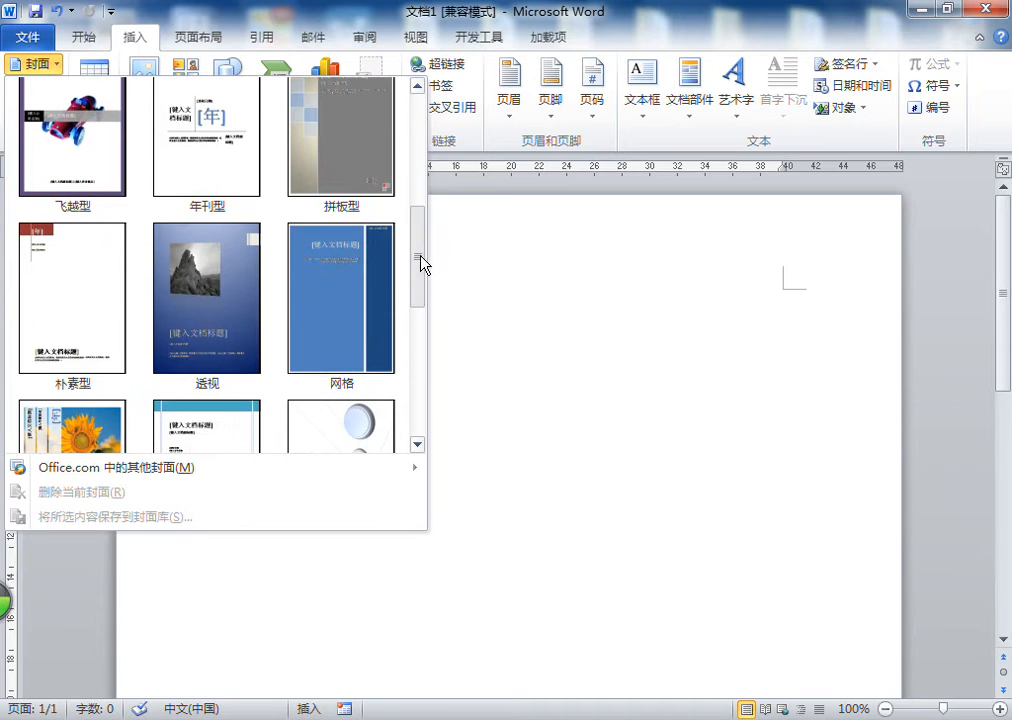
click(215, 290)
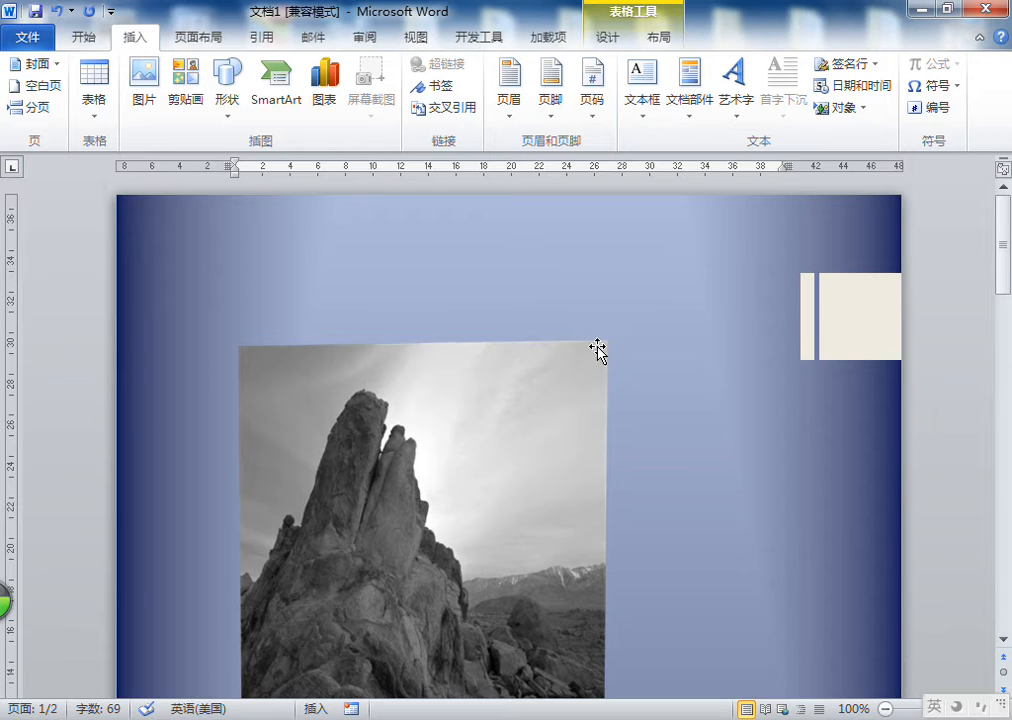
Examine the cover page's picture and its picture formatting options
scroll(597, 348, down, 4)
scroll(597, 348, down, 7)
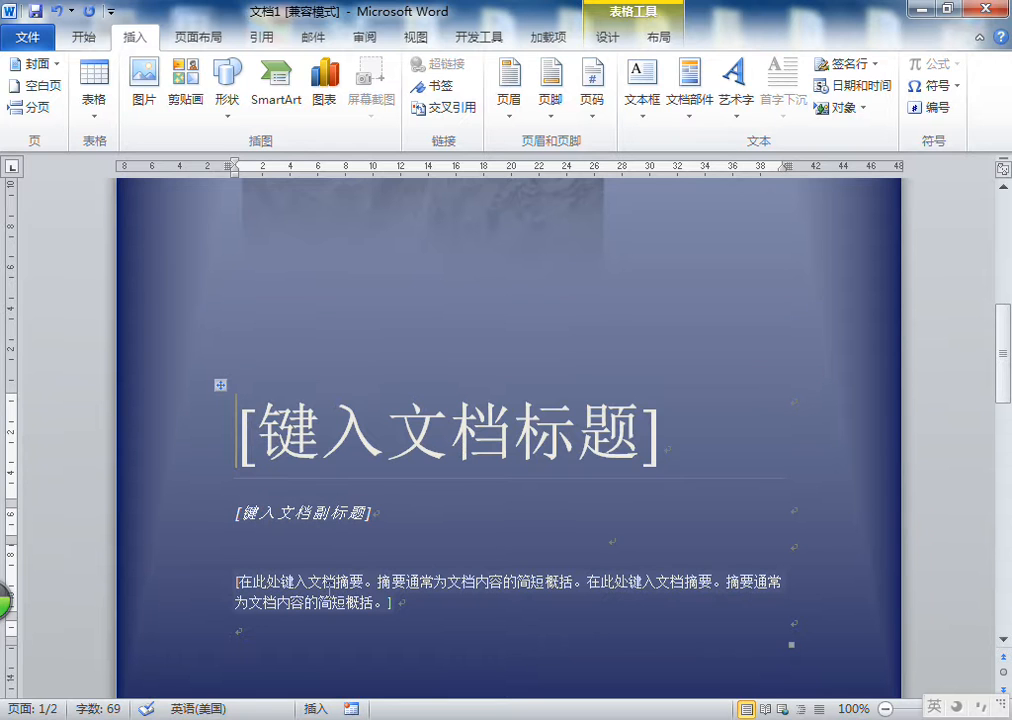
scroll(506, 316, up, 5)
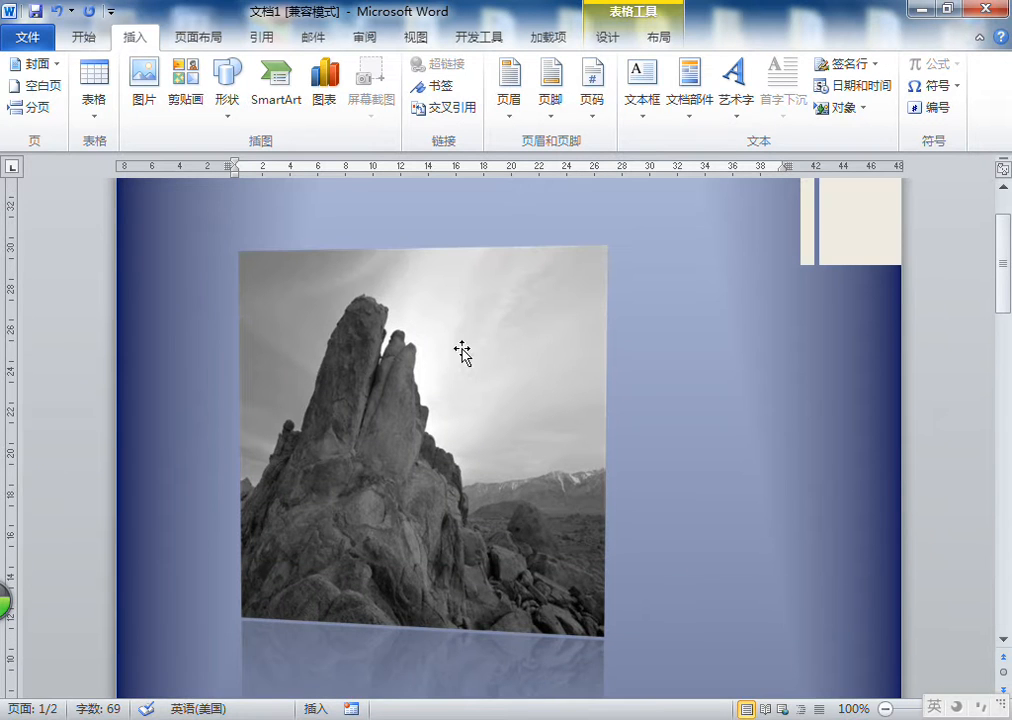
scroll(727, 343, up, 2)
scroll(732, 345, down, 3)
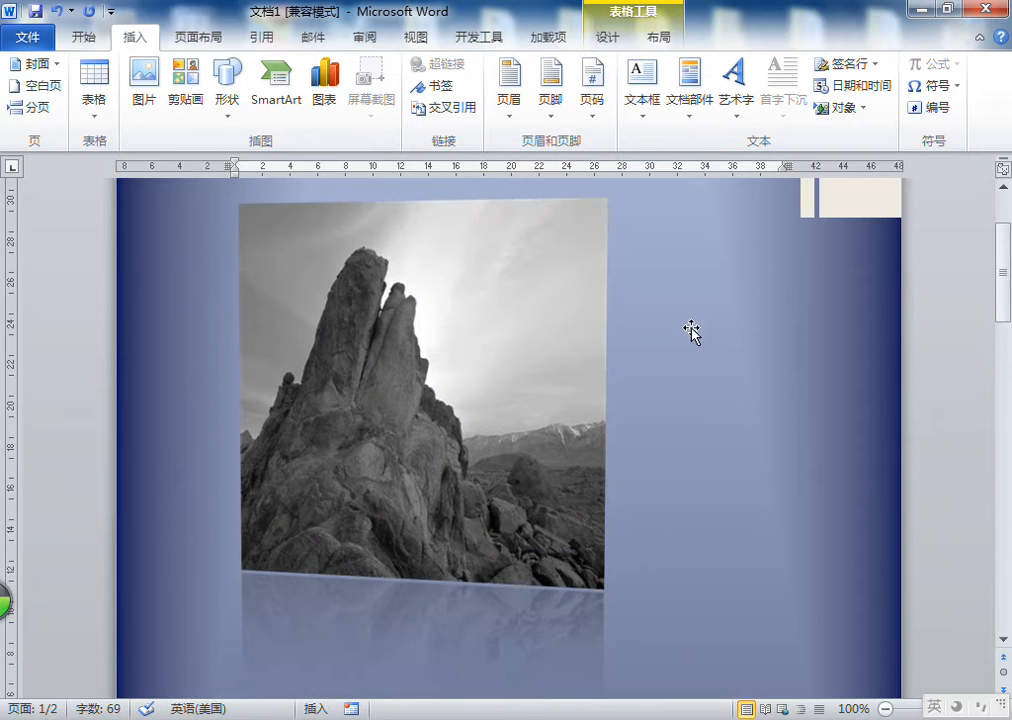
click(414, 276)
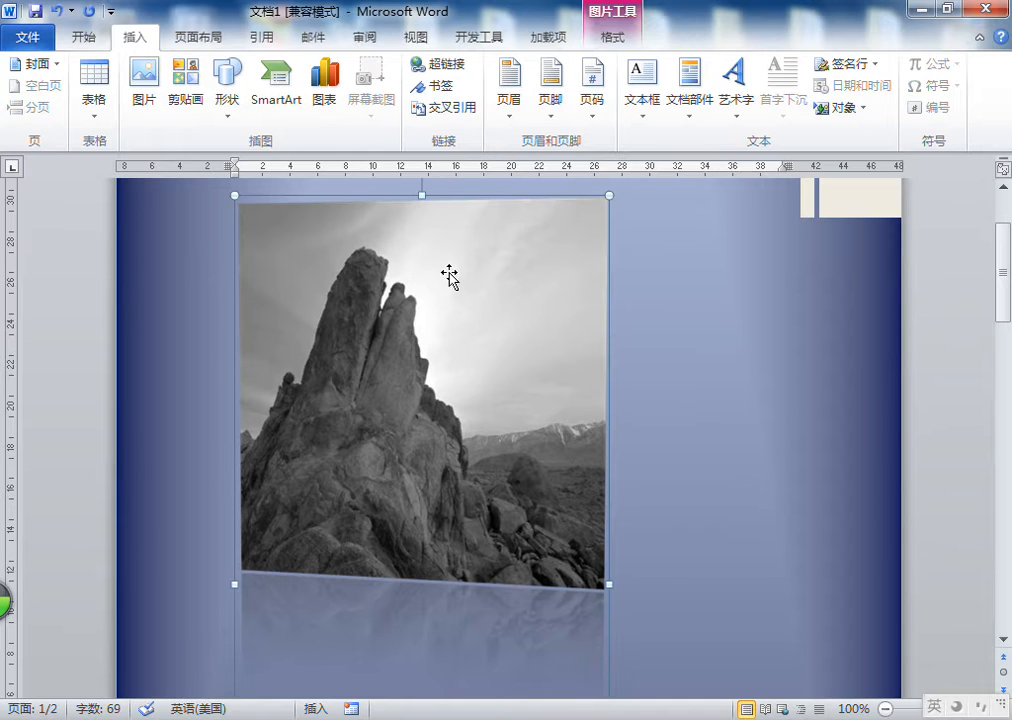
click(689, 253)
click(505, 256)
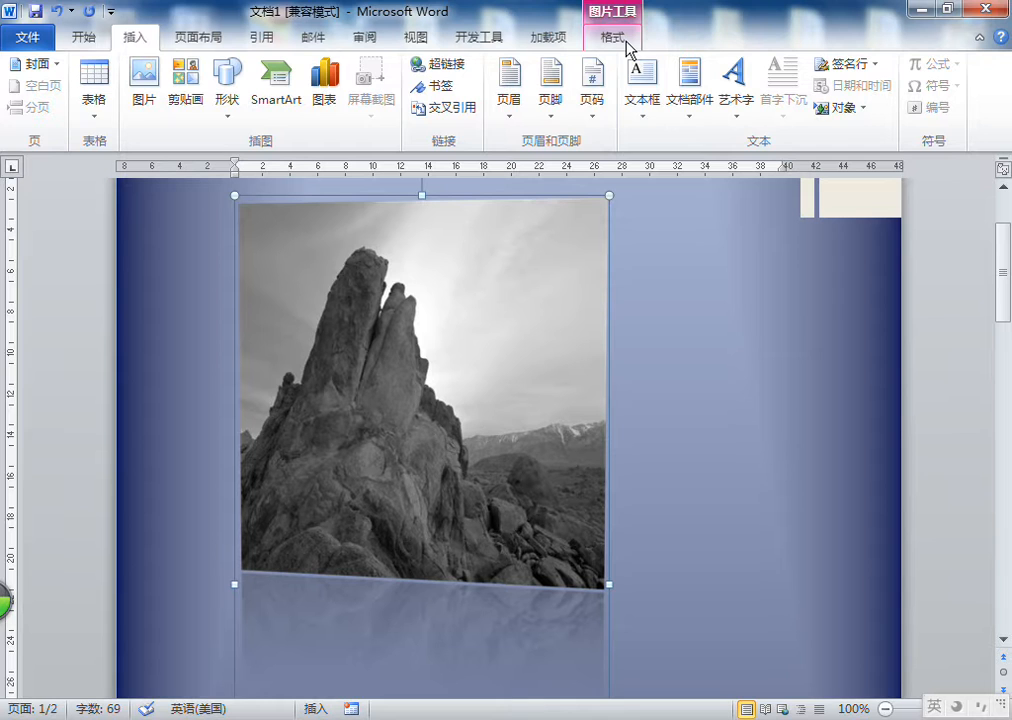
click(624, 40)
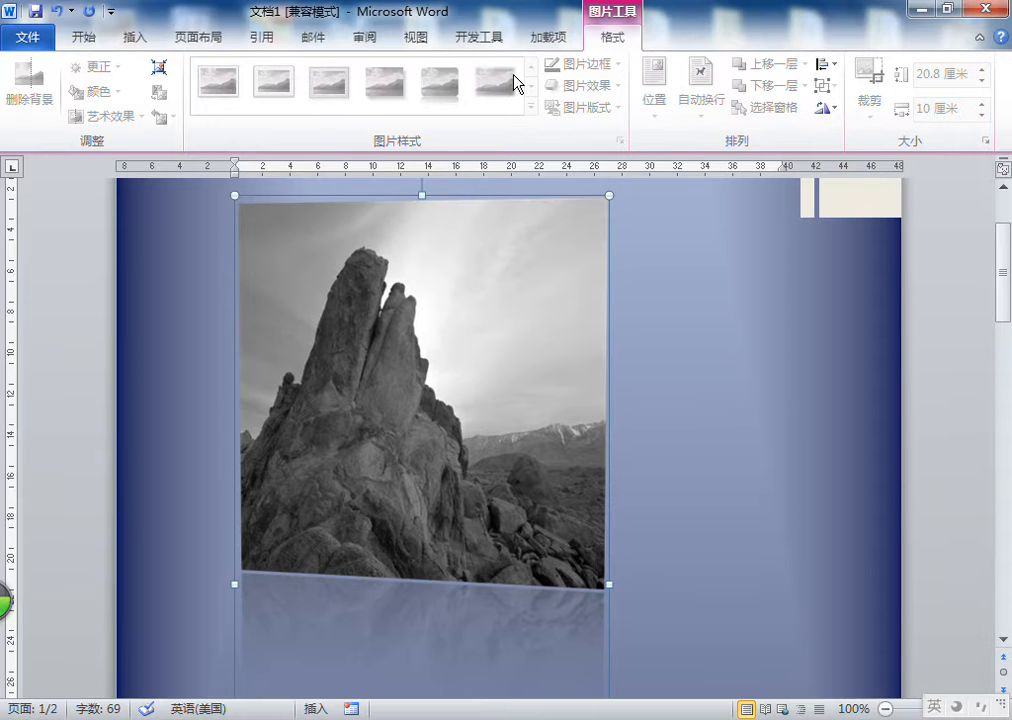
scroll(515, 377, down, 1)
scroll(513, 375, down, 6)
scroll(542, 339, up, 9)
right_click(529, 322)
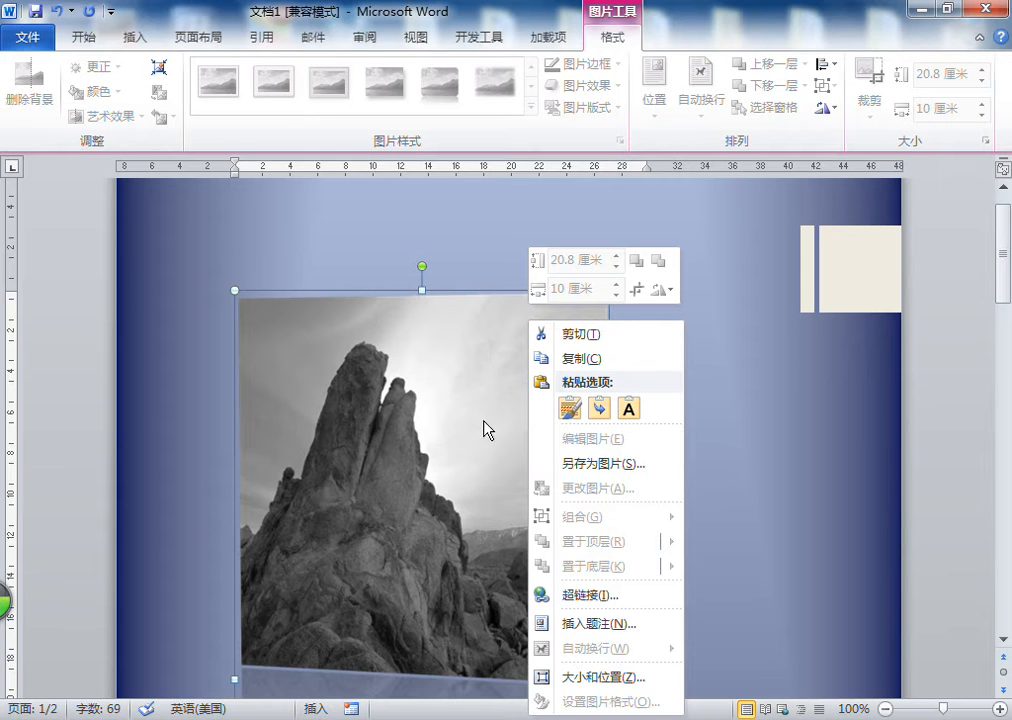
click(468, 393)
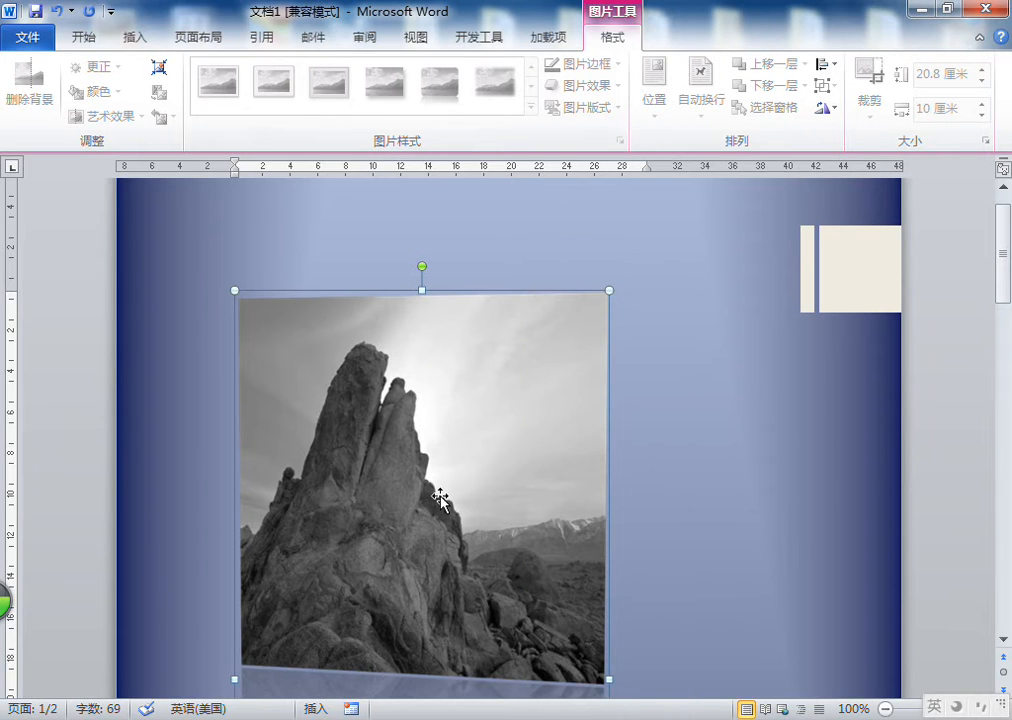
scroll(786, 425, down, 5)
scroll(786, 425, up, 4)
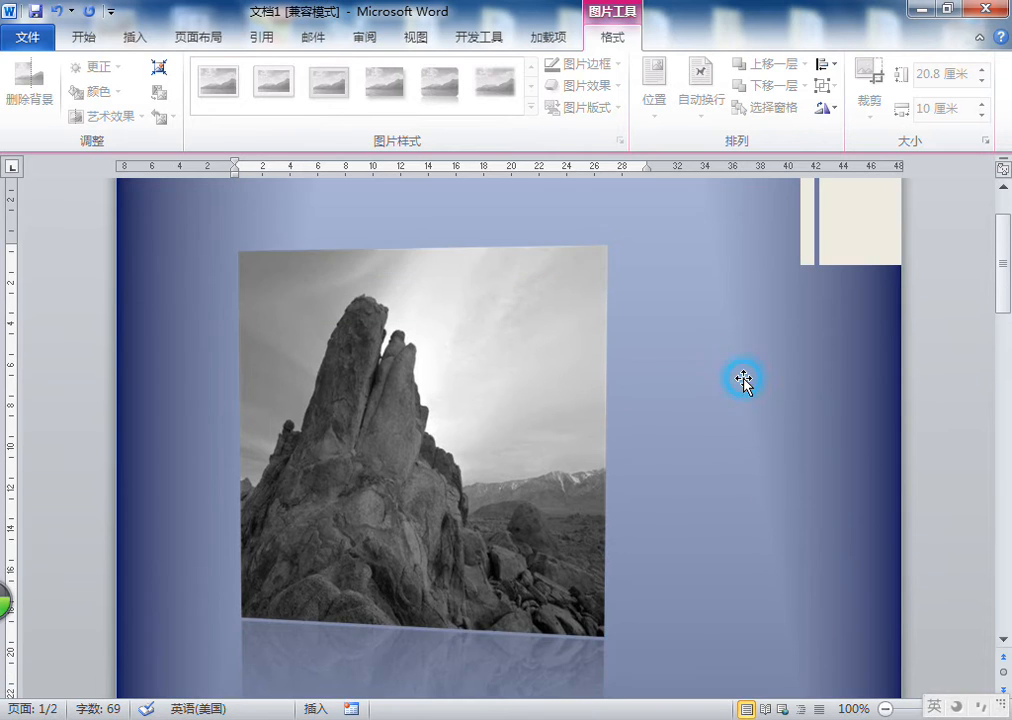
scroll(743, 380, down, 5)
Enter 恩特尔职业学校 as the cover page title
click(490, 400)
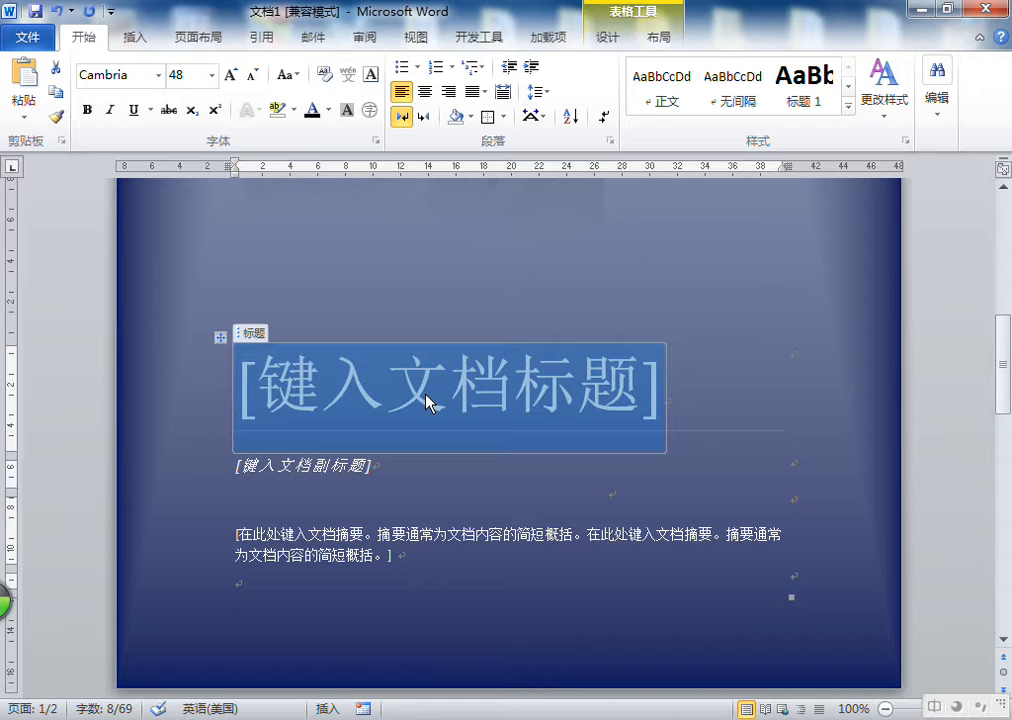
text(enteer)
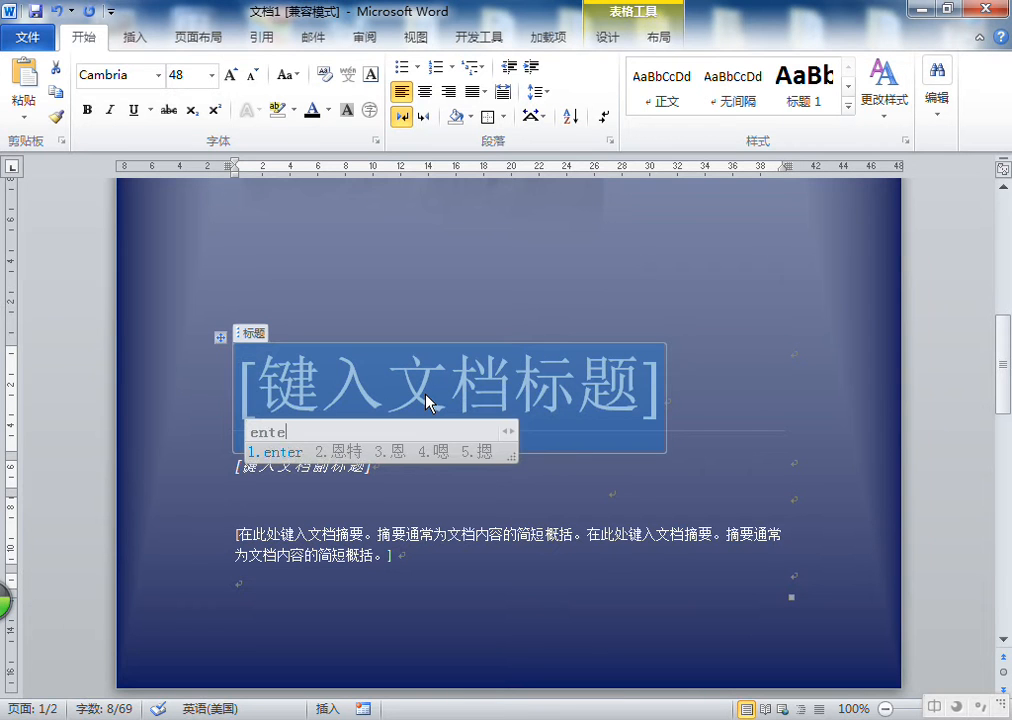
key(space)
text(zhiye)
key(space)
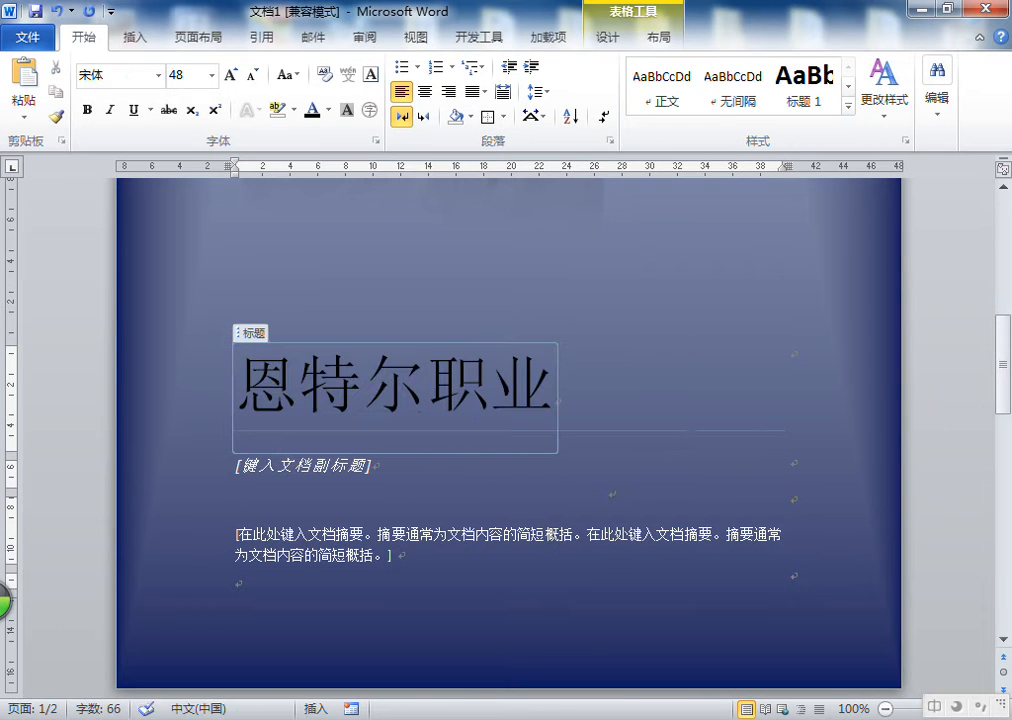
text(xuexiao)
key(space)
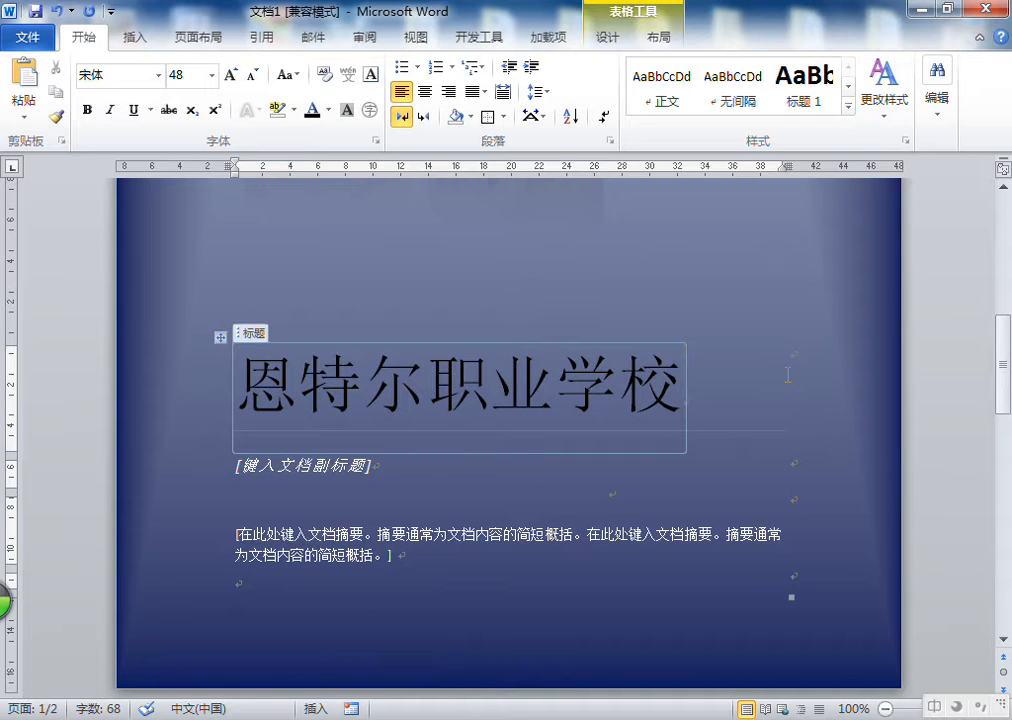
click(825, 331)
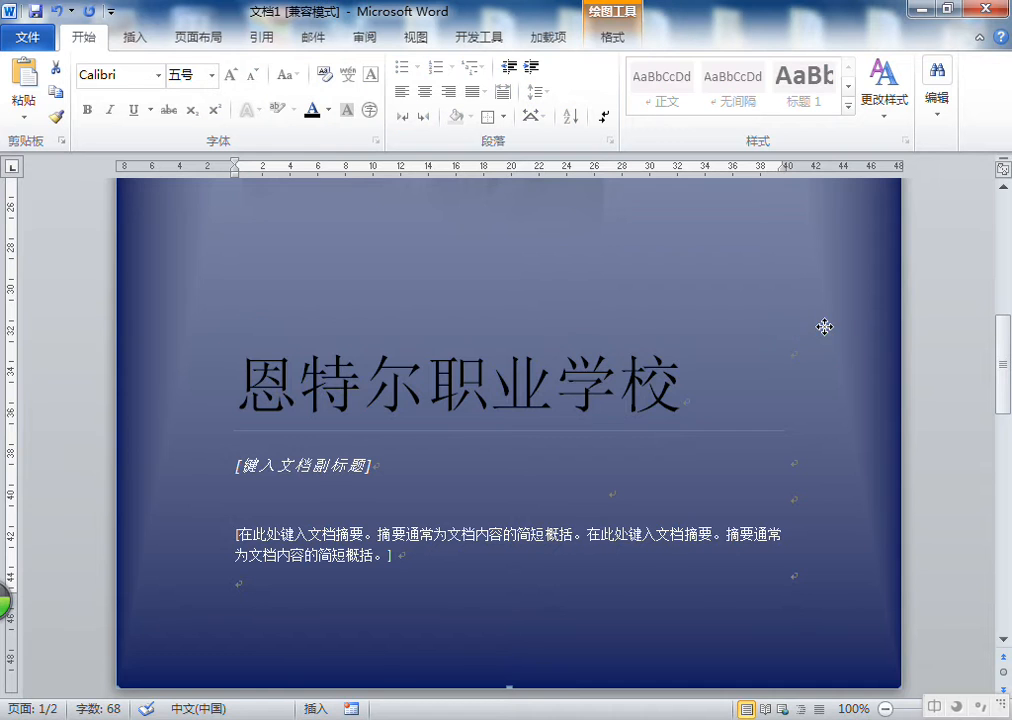
Undo the title entry and the cover page insertion
scroll(825, 330, up, 4)
scroll(825, 331, up, 5)
scroll(845, 413, down, 3)
scroll(845, 413, down, 3)
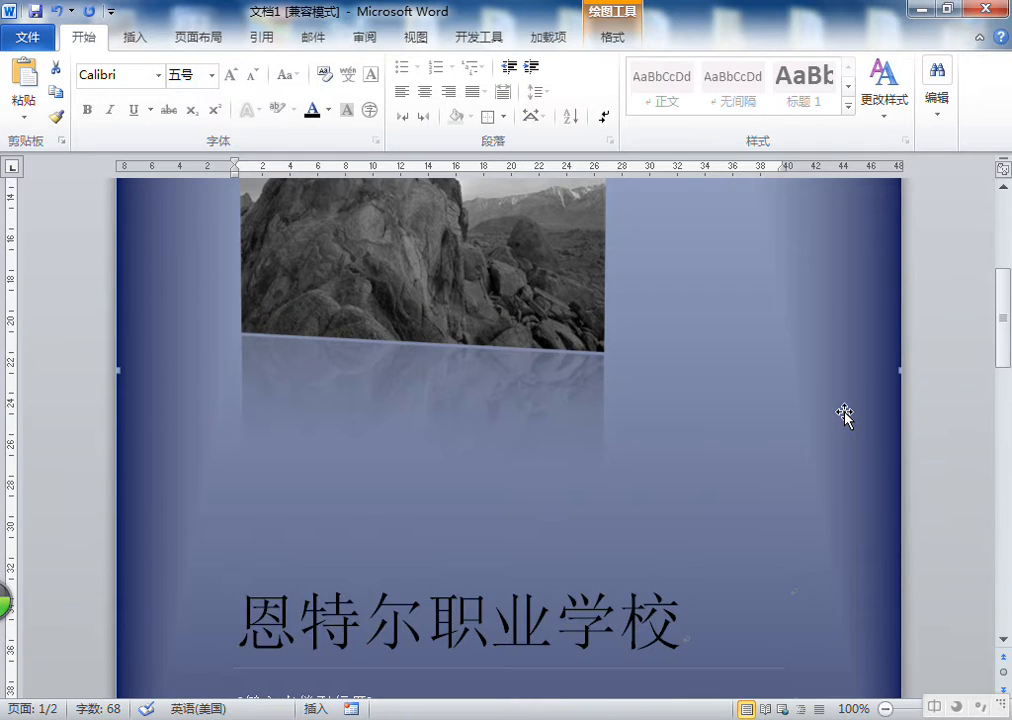
click(58, 12)
click(58, 12)
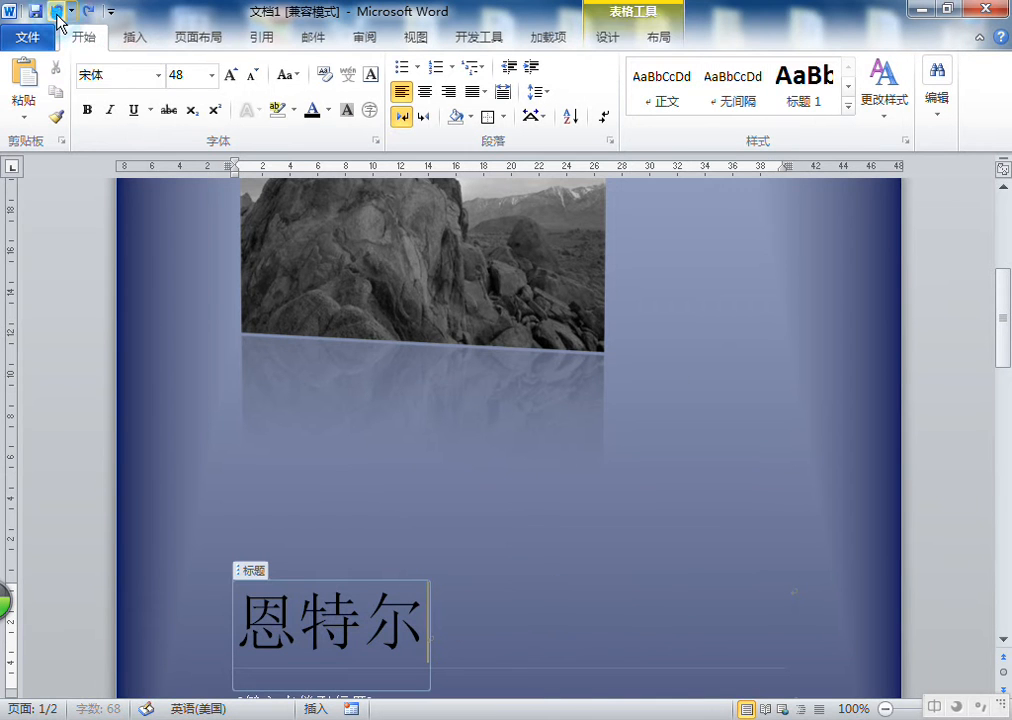
click(58, 12)
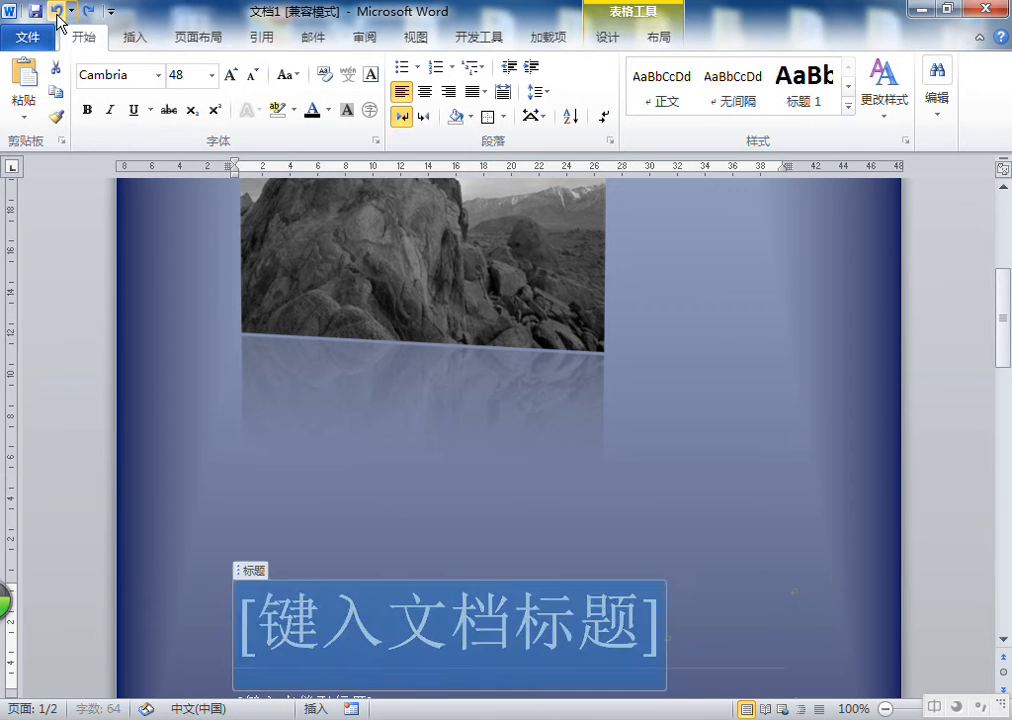
click(58, 12)
Type 新疆维吾尔自治区 as the first line of the blank page
scroll(255, 220, up, 2)
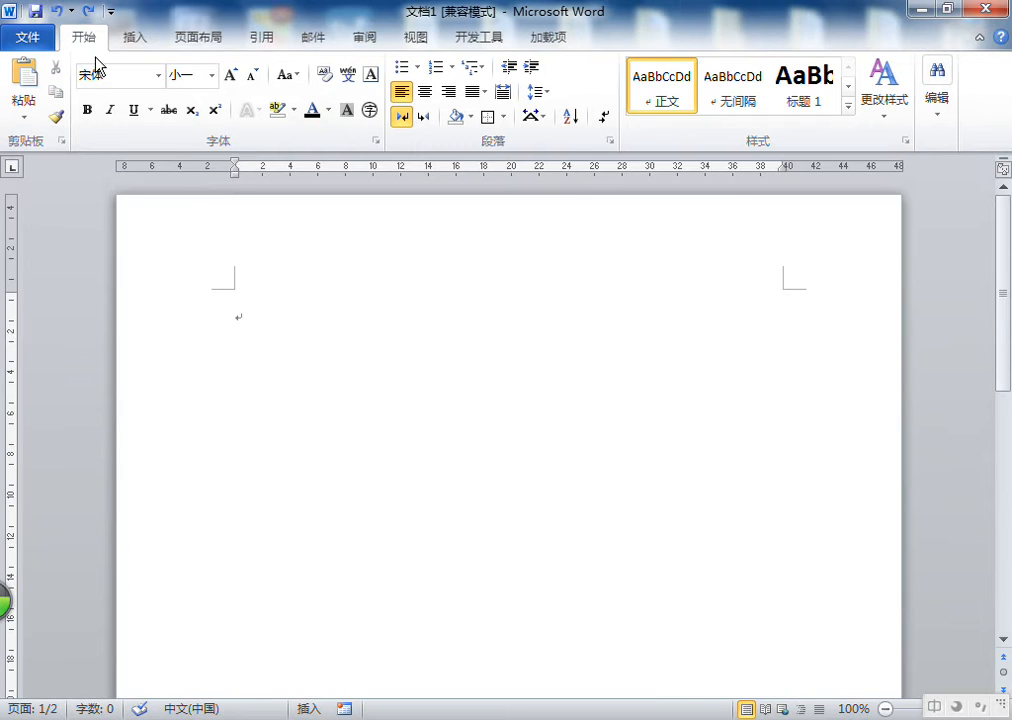
click(127, 42)
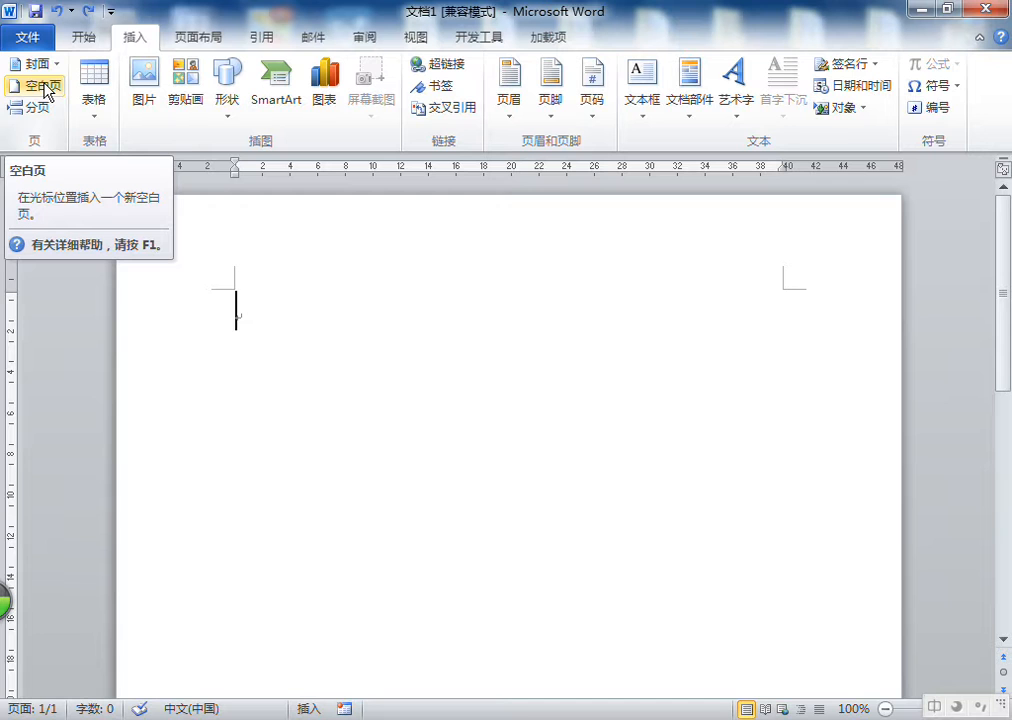
click(287, 311)
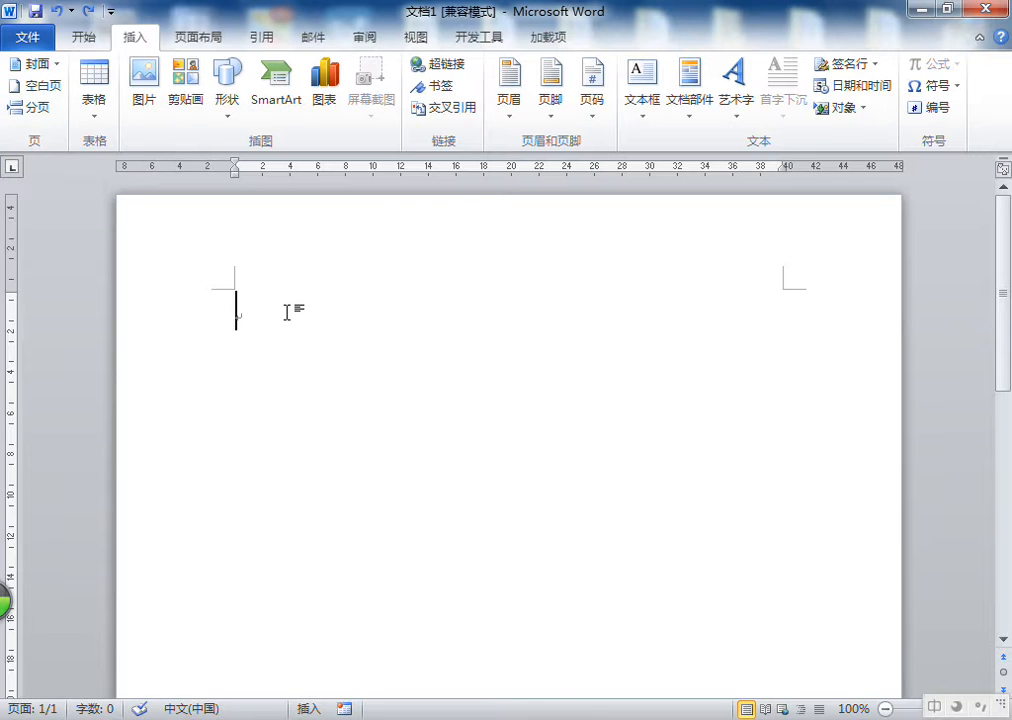
text(新疆)
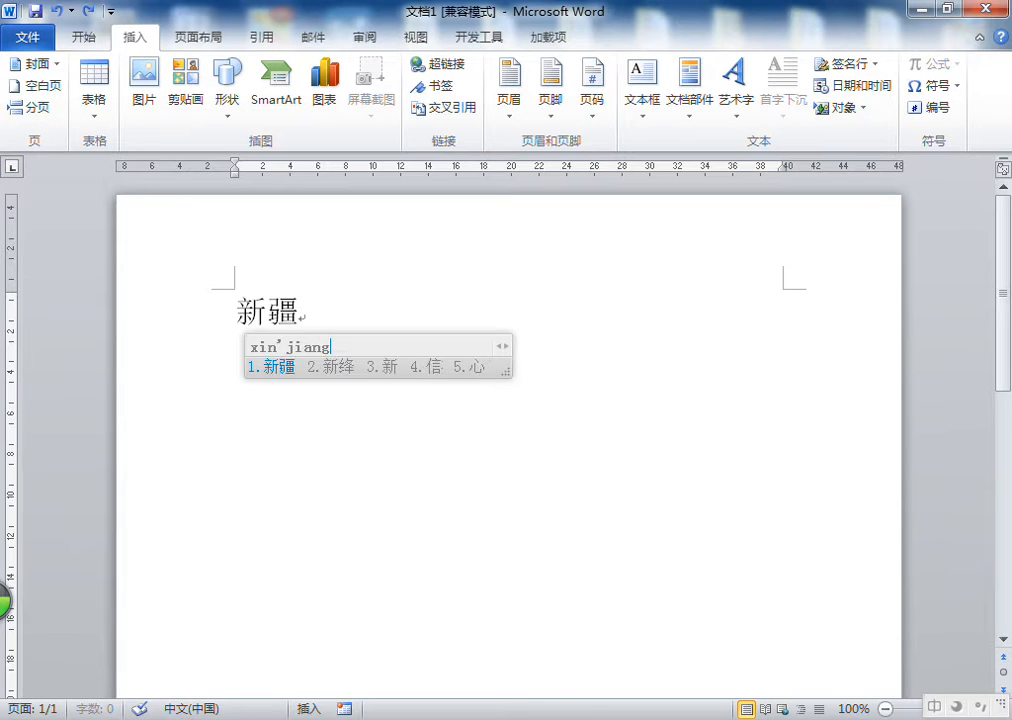
text(维吾尔自治区)
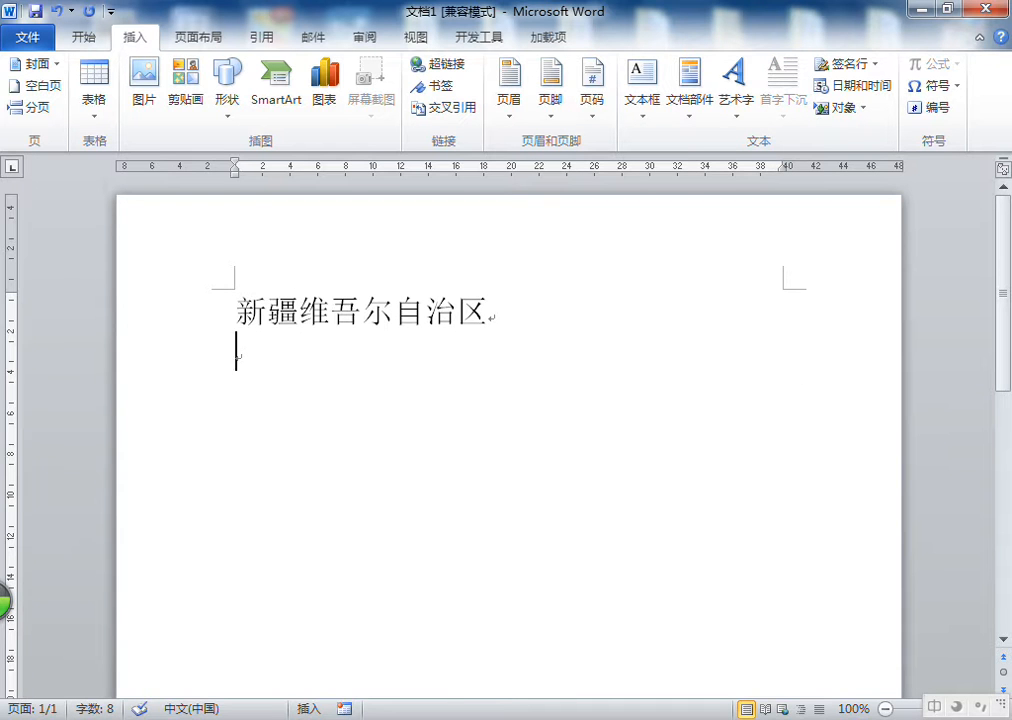
Type 新疆恩特尔职业技能培训学校 on the second line
text(xinjiang)
key(space)
text(ente)
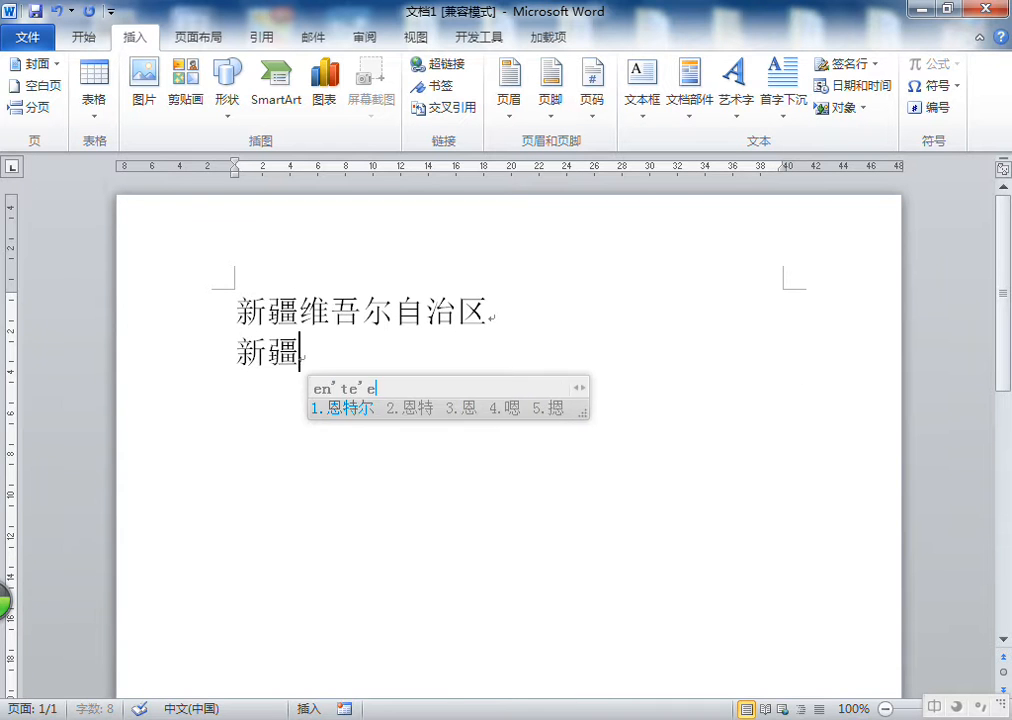
text(r)
key(space)
text(zhiye)
key(space)
text(j)
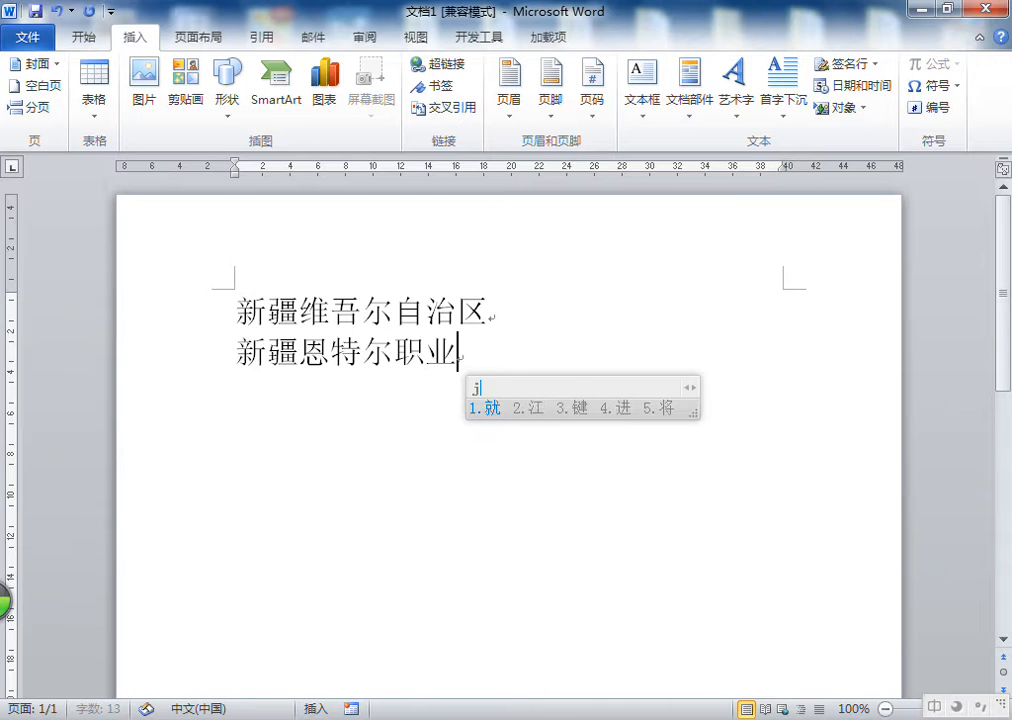
text(inneng)
key(space)
text(peixu)
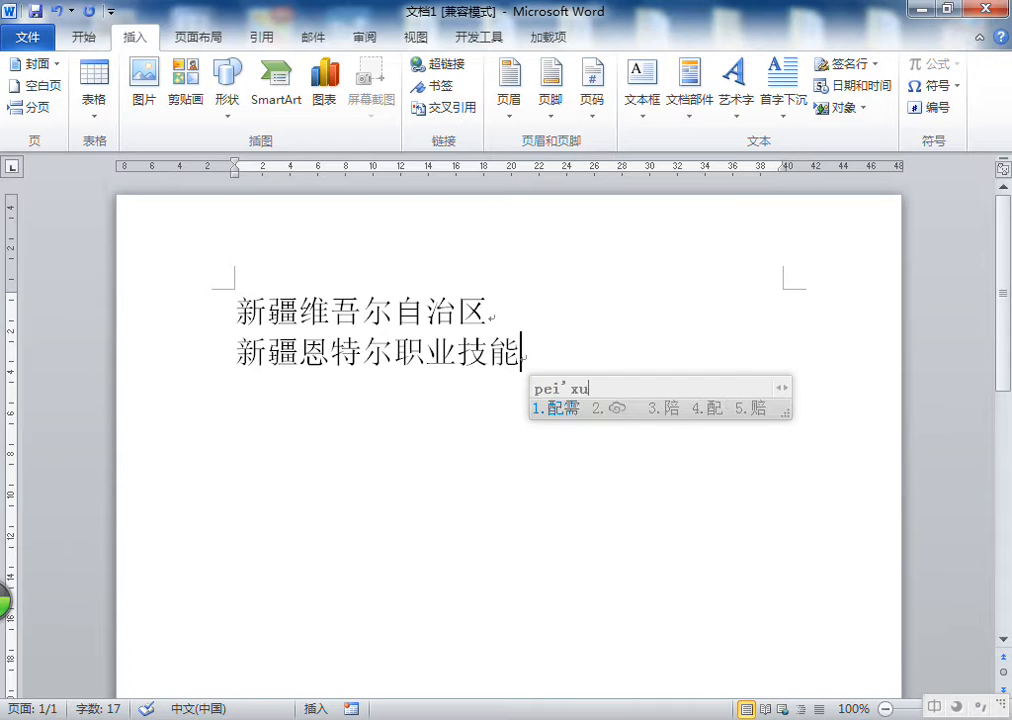
text(n)
key(space)
text(xuexiao)
key(space)
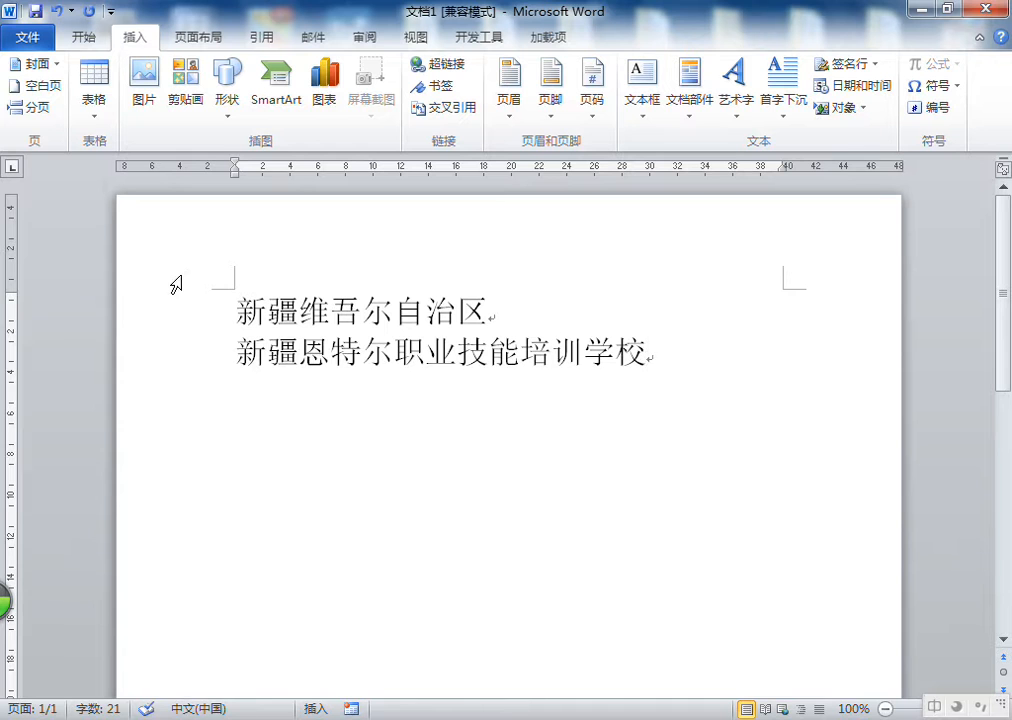
click(490, 309)
click(442, 355)
click(443, 308)
click(499, 332)
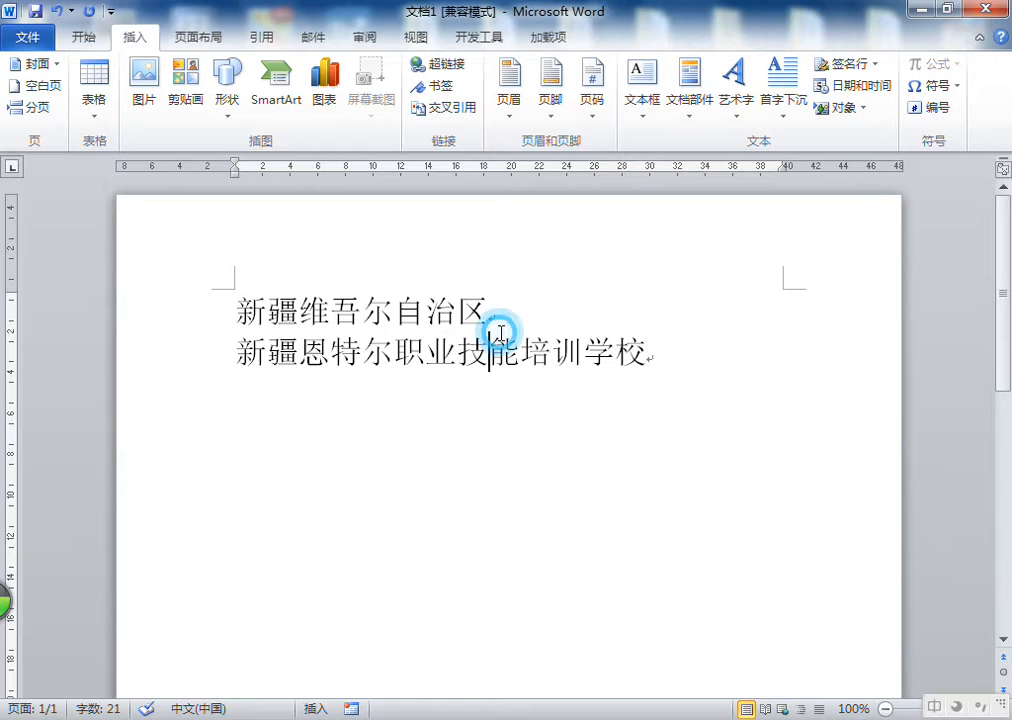
Insert an empty line between 新疆维吾尔自治区 and the school name line
click(526, 309)
key(Return)
click(268, 355)
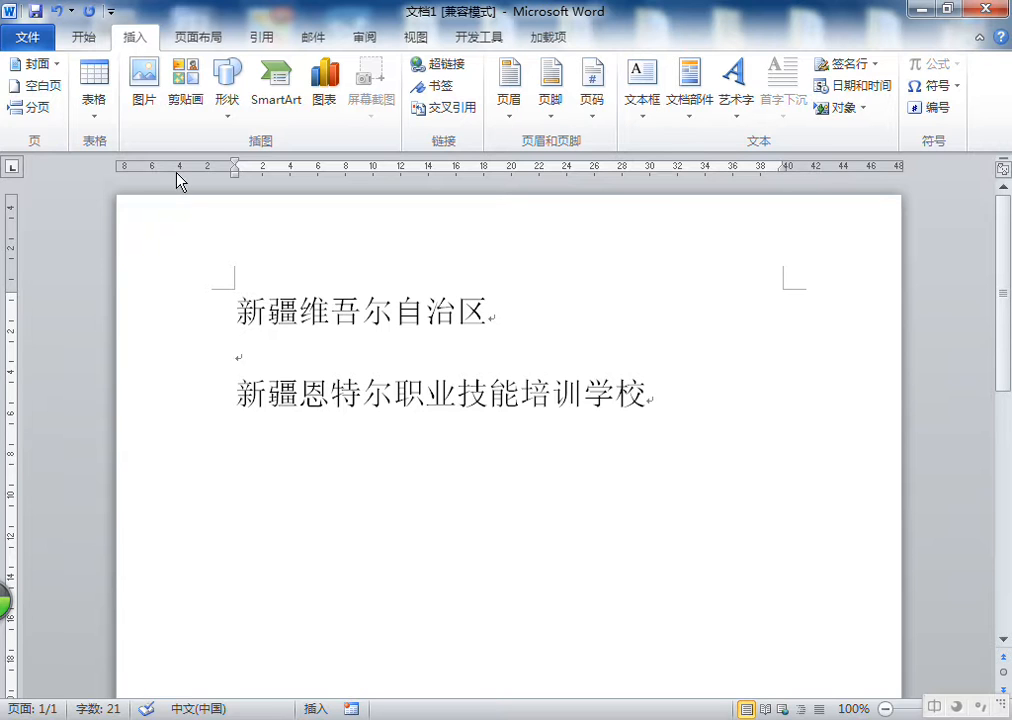
Insert a blank page at the empty line, inspect the resulting pages, and undo the insertion
click(38, 90)
scroll(352, 439, down, 15)
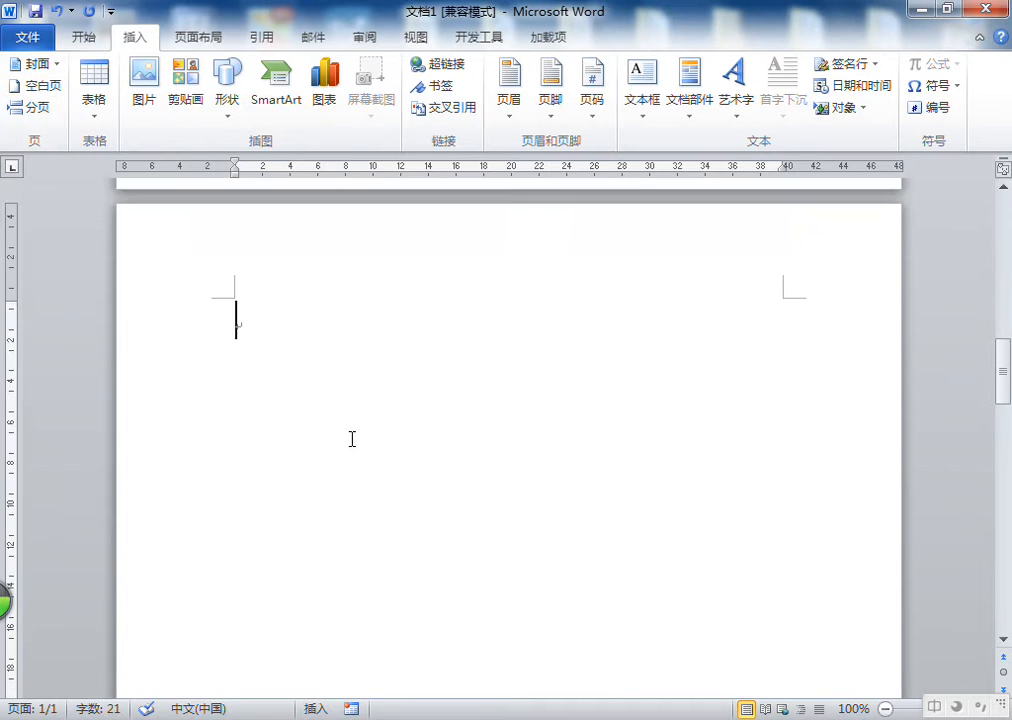
scroll(352, 438, down, 5)
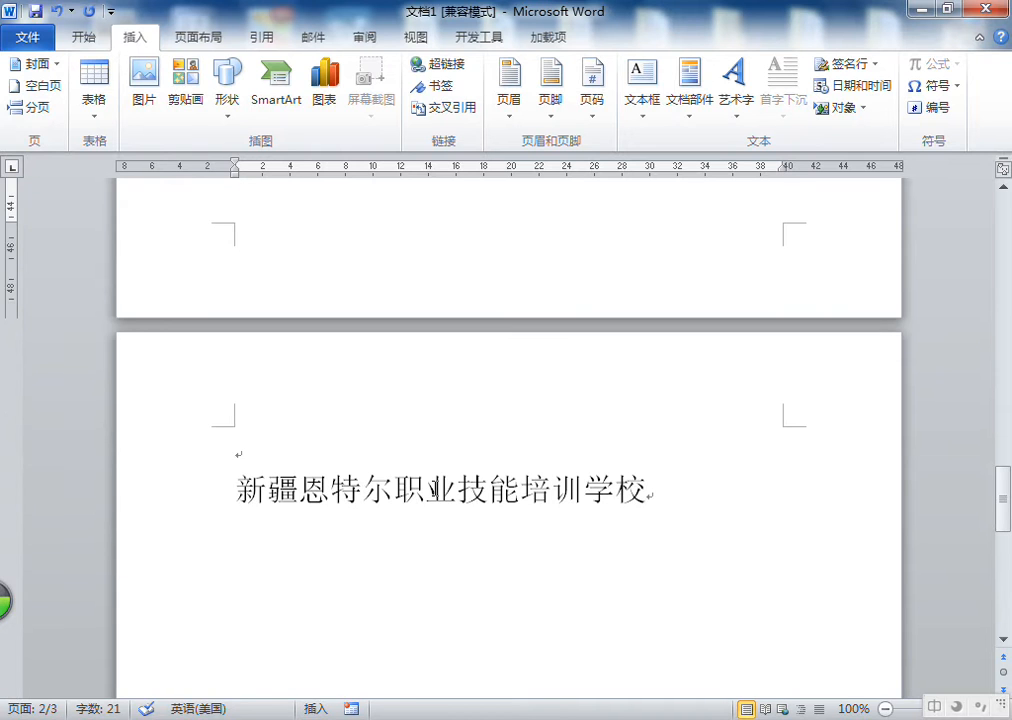
scroll(379, 432, up, 6)
scroll(379, 432, up, 12)
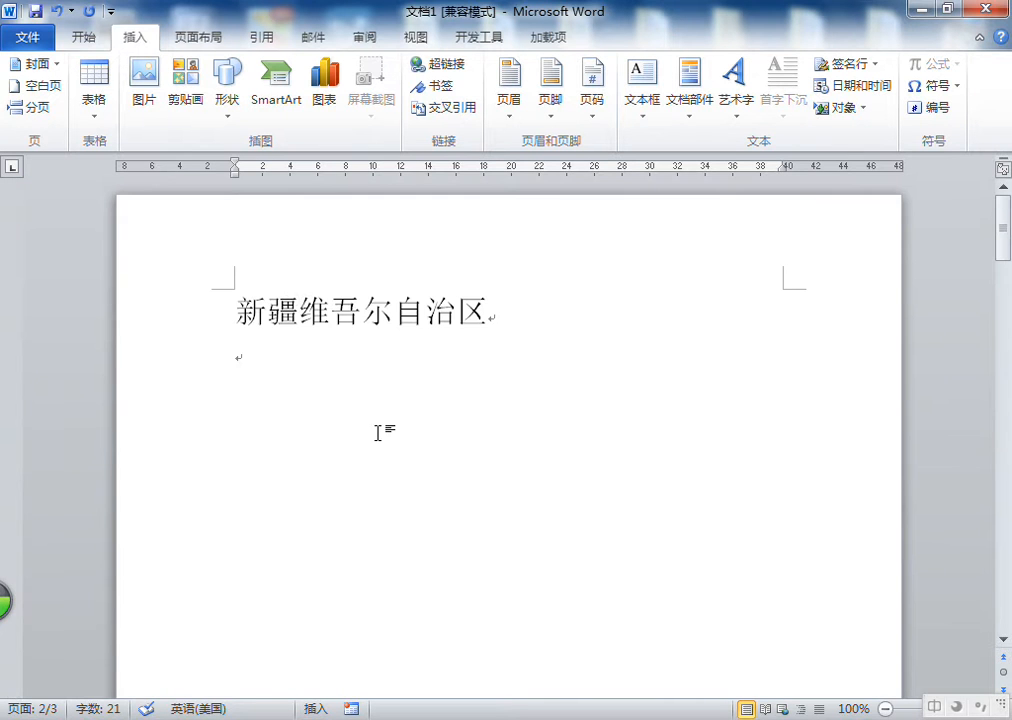
triple_click(493, 311)
drag(1003, 230, 1001, 516)
drag(520, 362, 299, 362)
drag(1003, 515, 1001, 370)
click(388, 418)
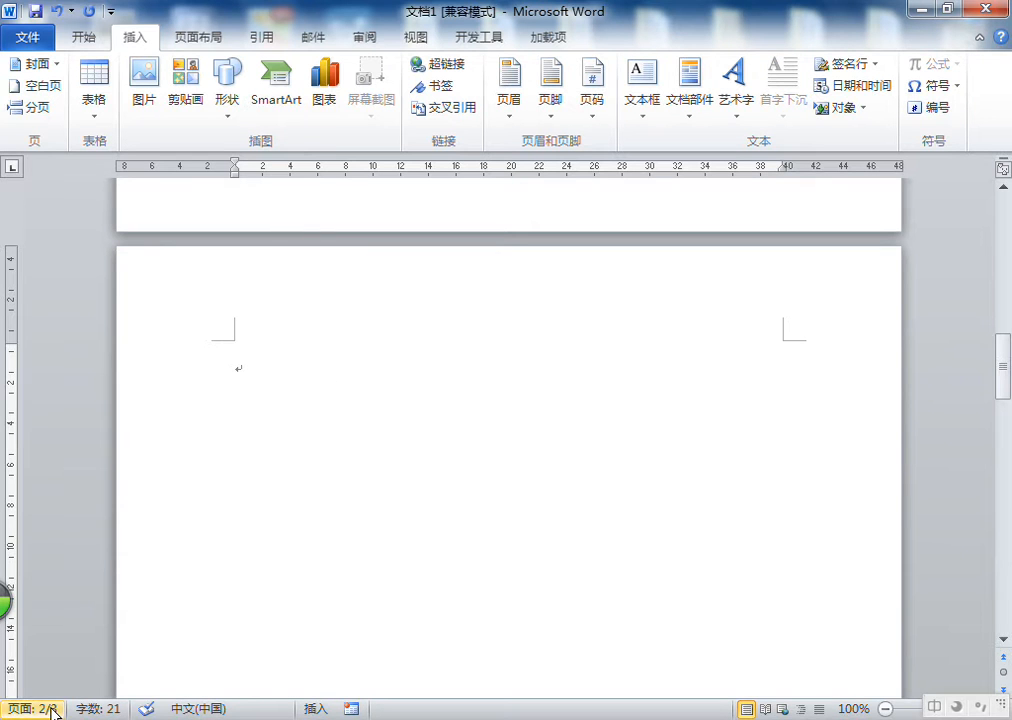
click(58, 12)
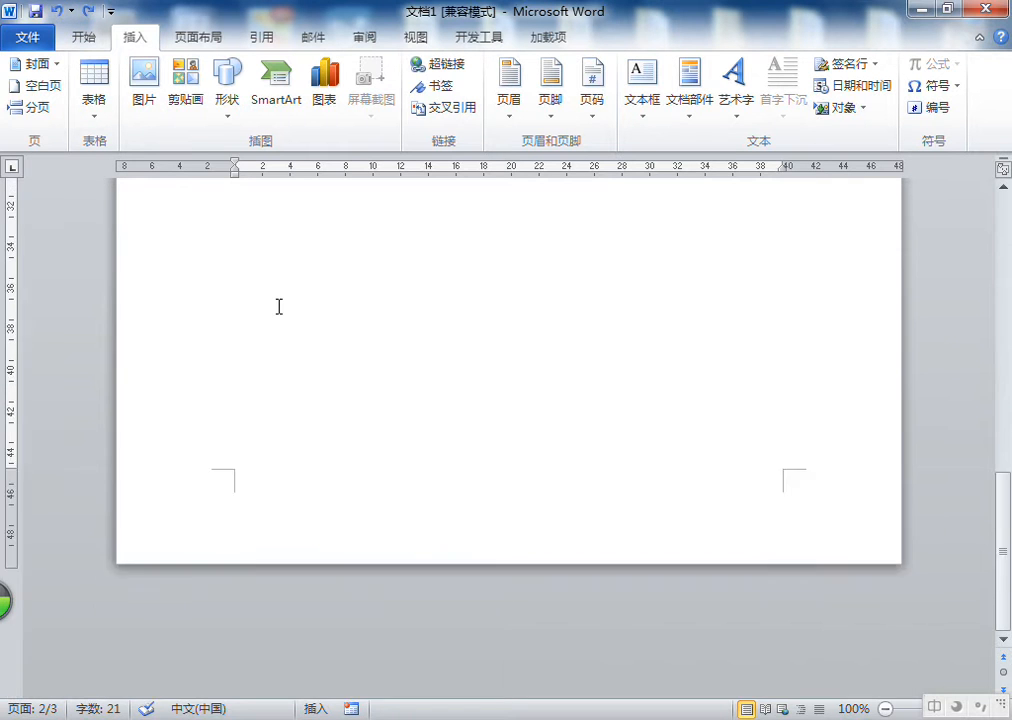
Insert a page break at the empty line, look over both pages, and undo it
click(271, 338)
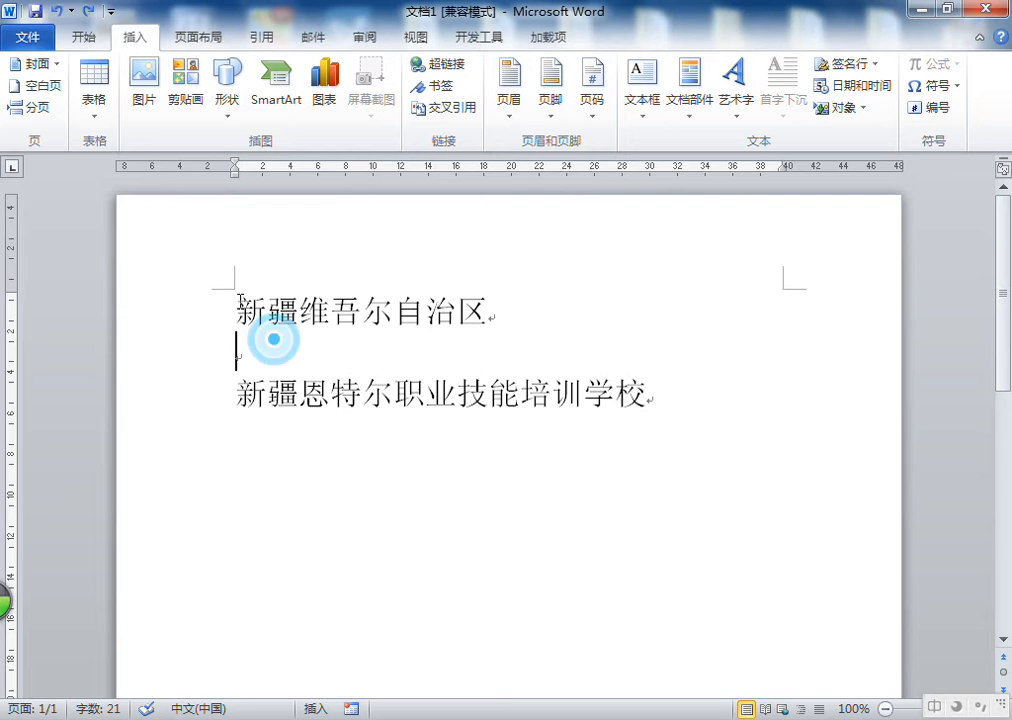
click(36, 107)
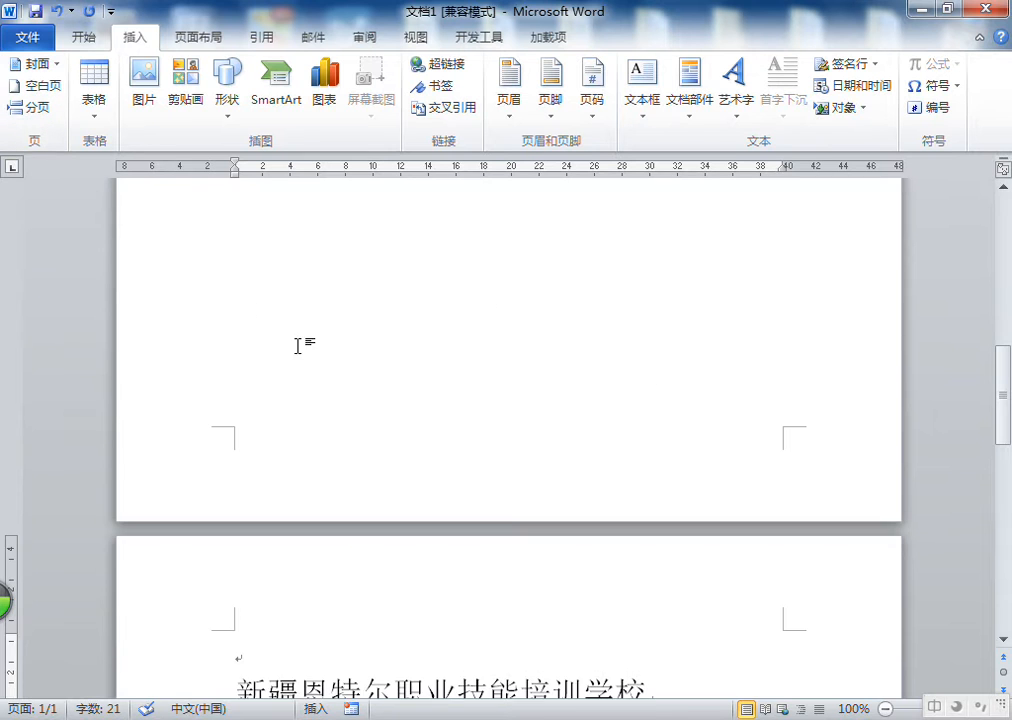
scroll(300, 350, up, 10)
click(278, 307)
scroll(503, 343, down, 5)
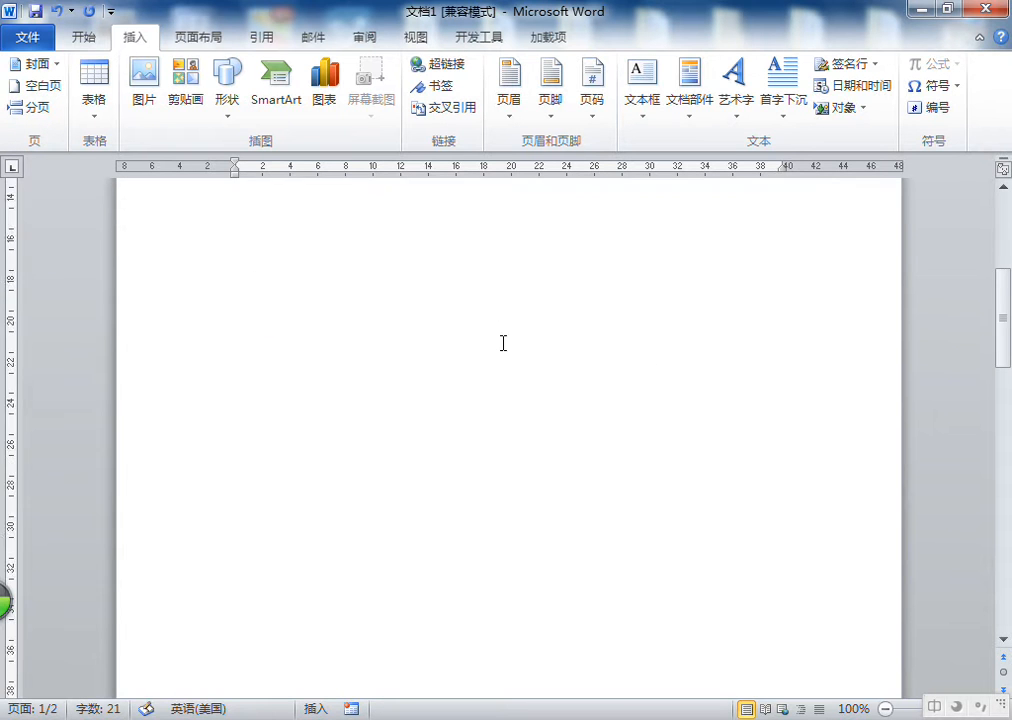
scroll(503, 343, down, 5)
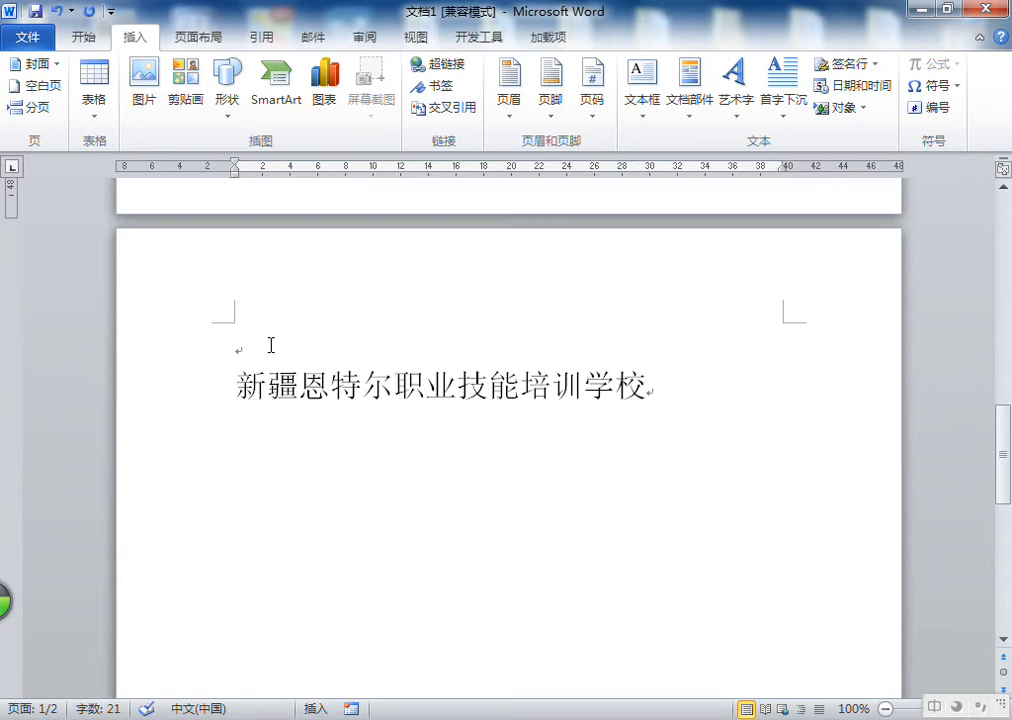
click(267, 341)
drag(235, 380, 388, 388)
click(388, 388)
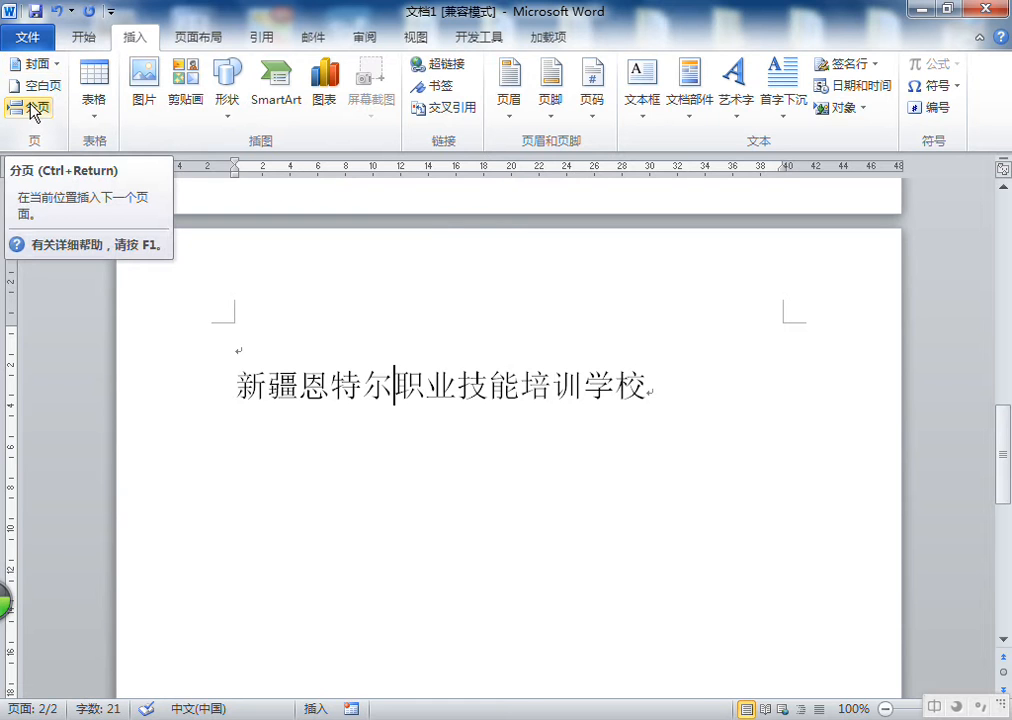
click(57, 11)
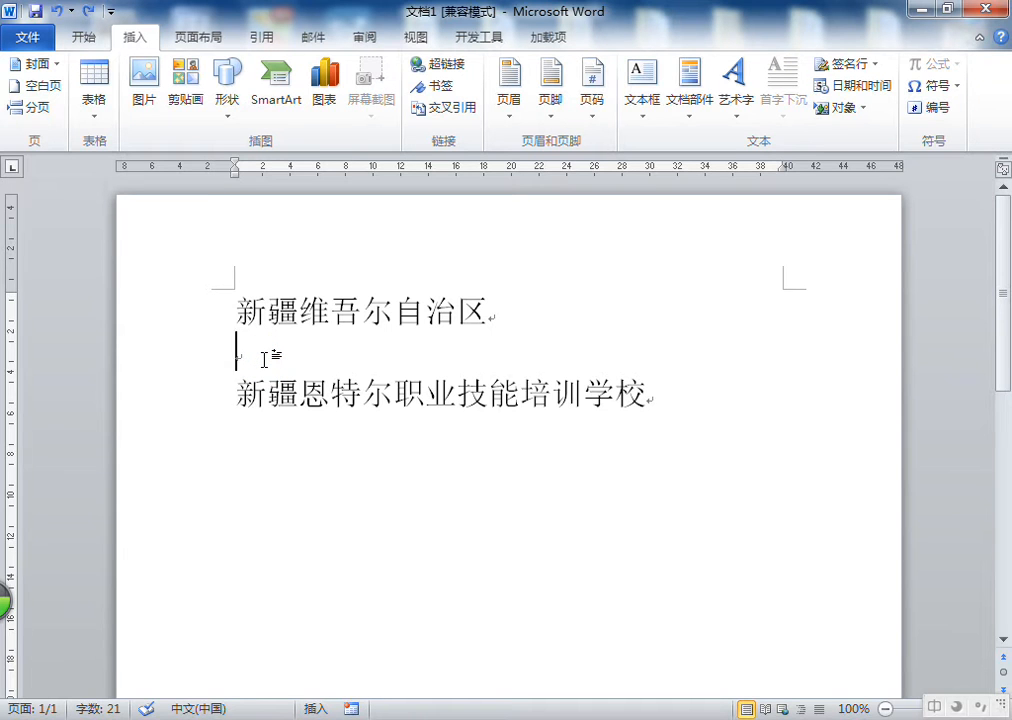
Insert another page break at the empty line, scroll through the pages, and undo it
key(ctrl+Return)
scroll(266, 356, up, 5)
scroll(300, 335, down, 1)
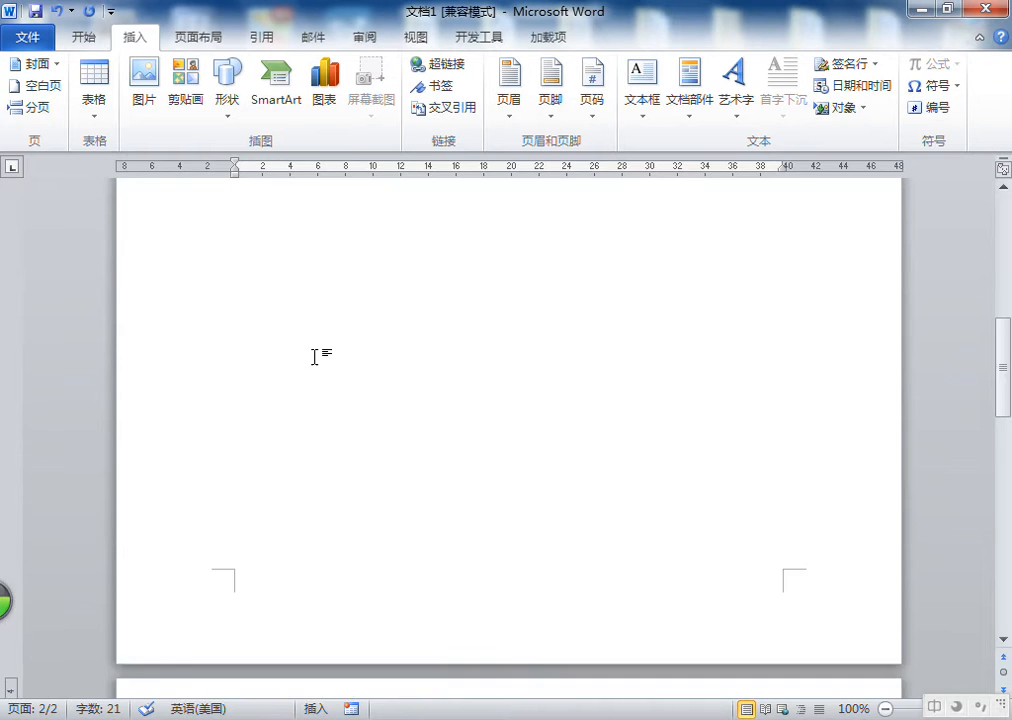
scroll(303, 335, down, 3)
scroll(280, 628, down, 3)
click(281, 456)
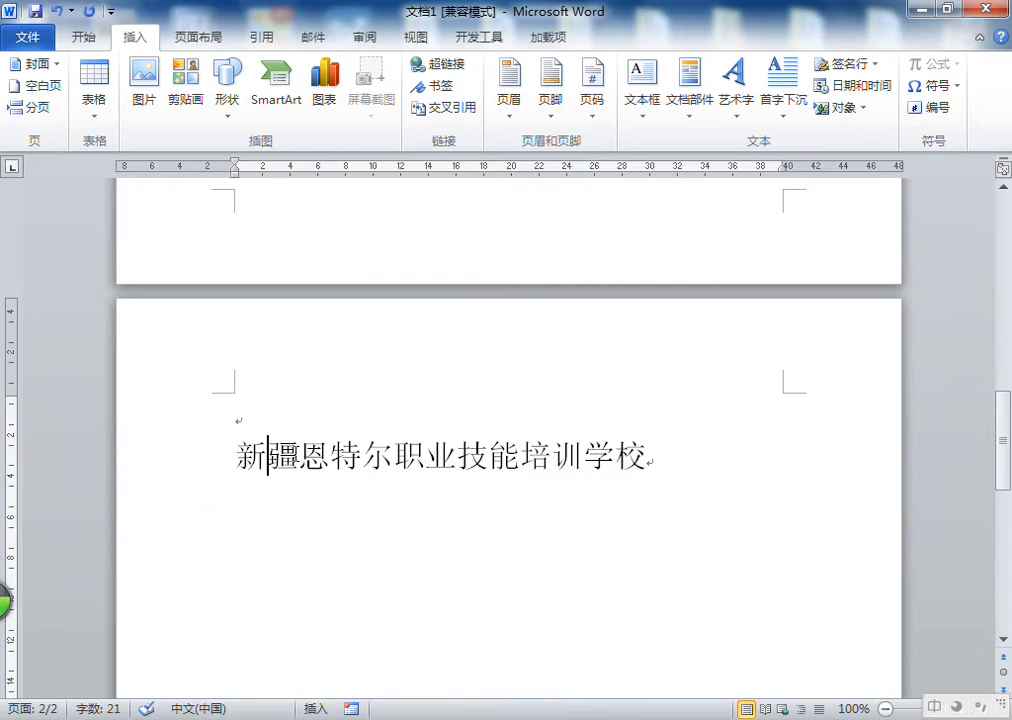
scroll(294, 454, up, 15)
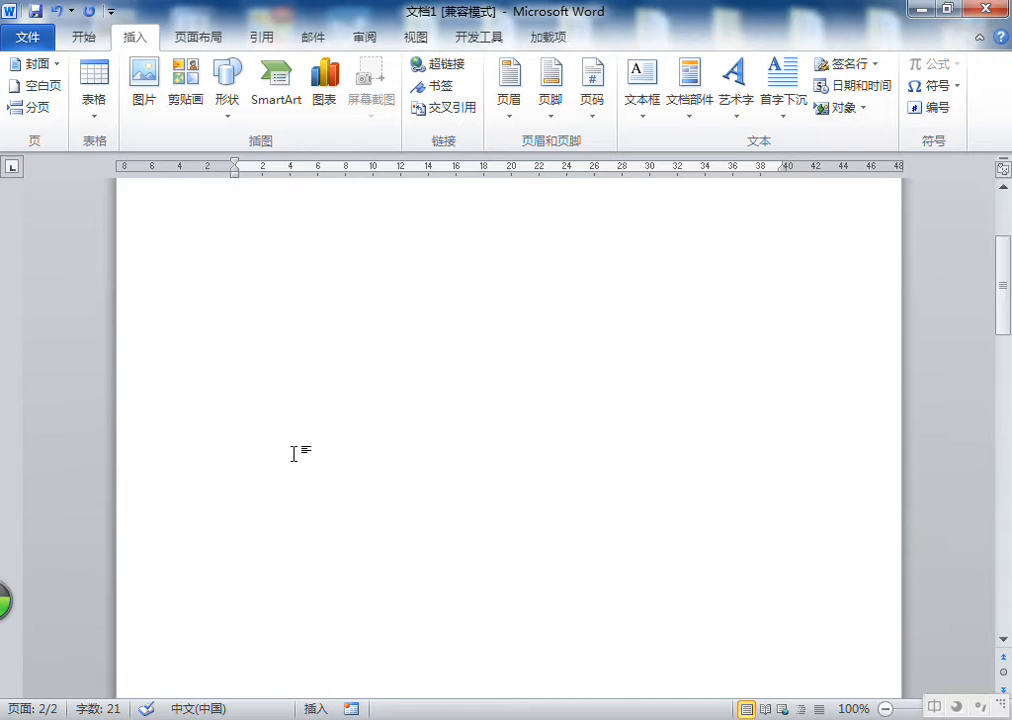
click(56, 11)
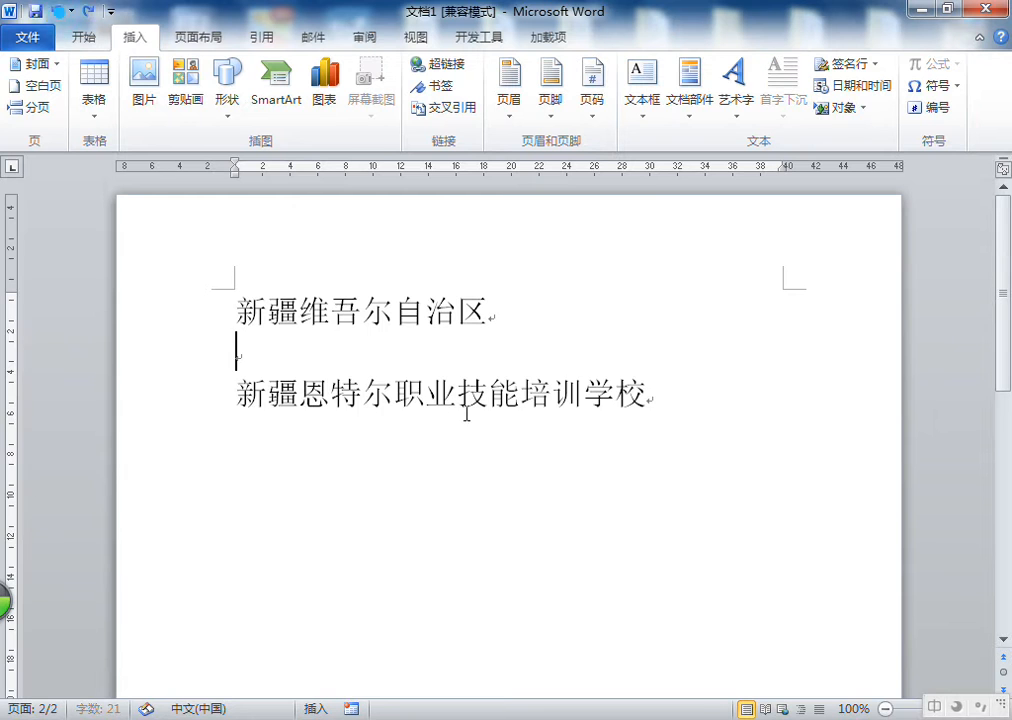
Add three empty lines above the school name and delete them again
click(277, 361)
key(Return)
key(Return)
key(Return)
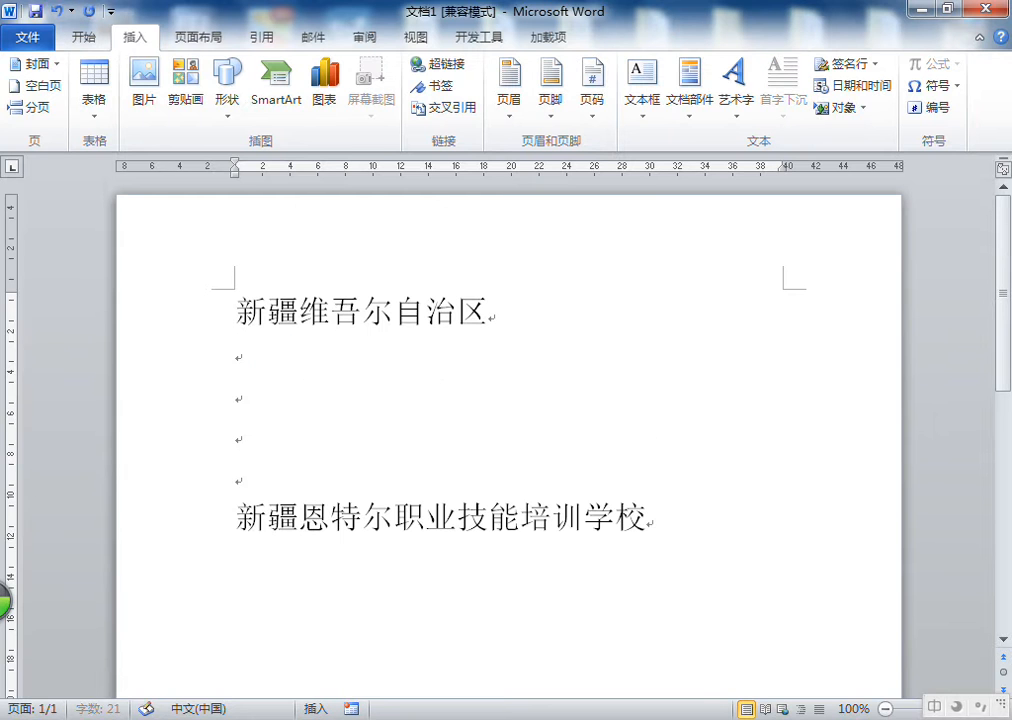
key(BackSpace)
key(BackSpace)
key(BackSpace)
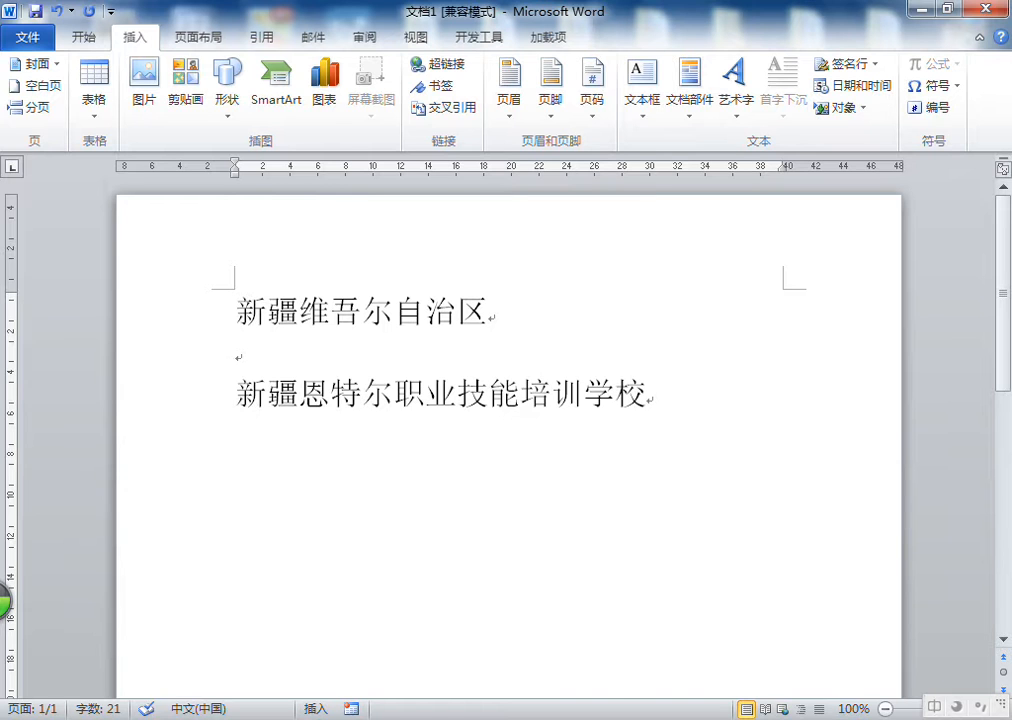
Insert a page break once more at the empty line, view the pages, and undo it
key(ctrl+Return)
scroll(280, 360, up, 10)
click(237, 318)
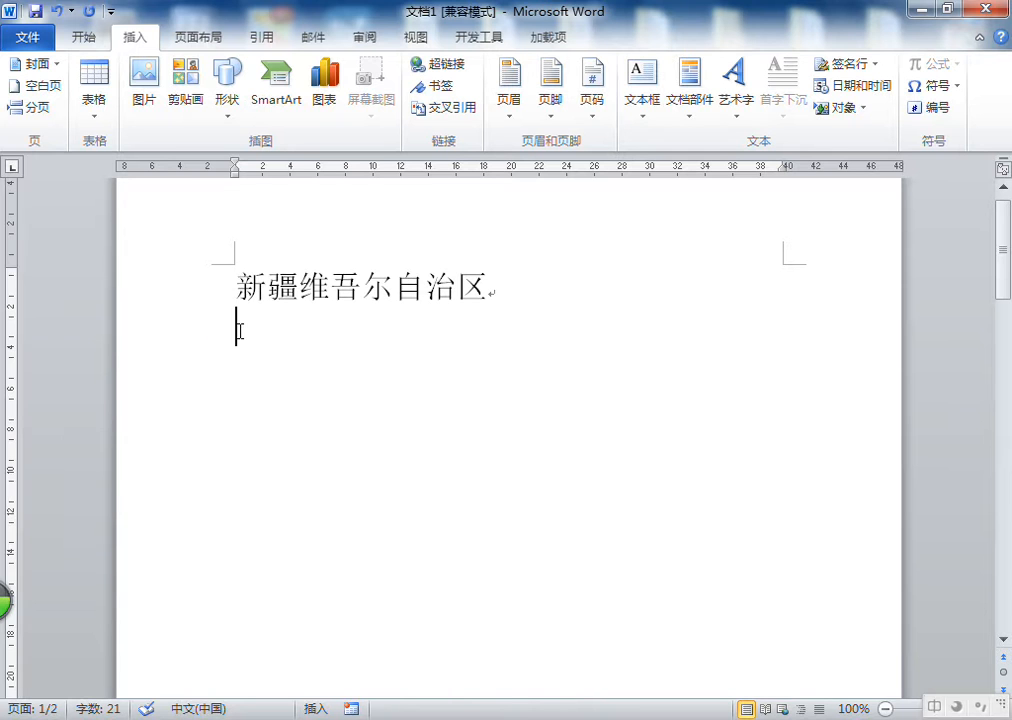
click(271, 334)
scroll(271, 334, down, 14)
click(276, 619)
scroll(312, 298, up, 3)
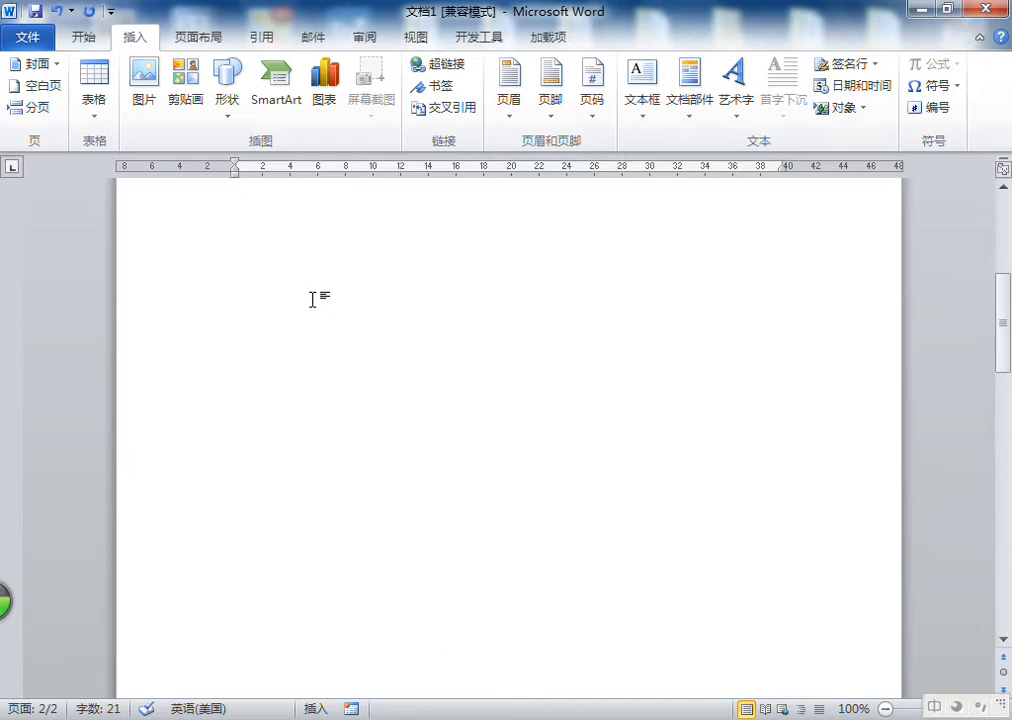
scroll(312, 298, up, 10)
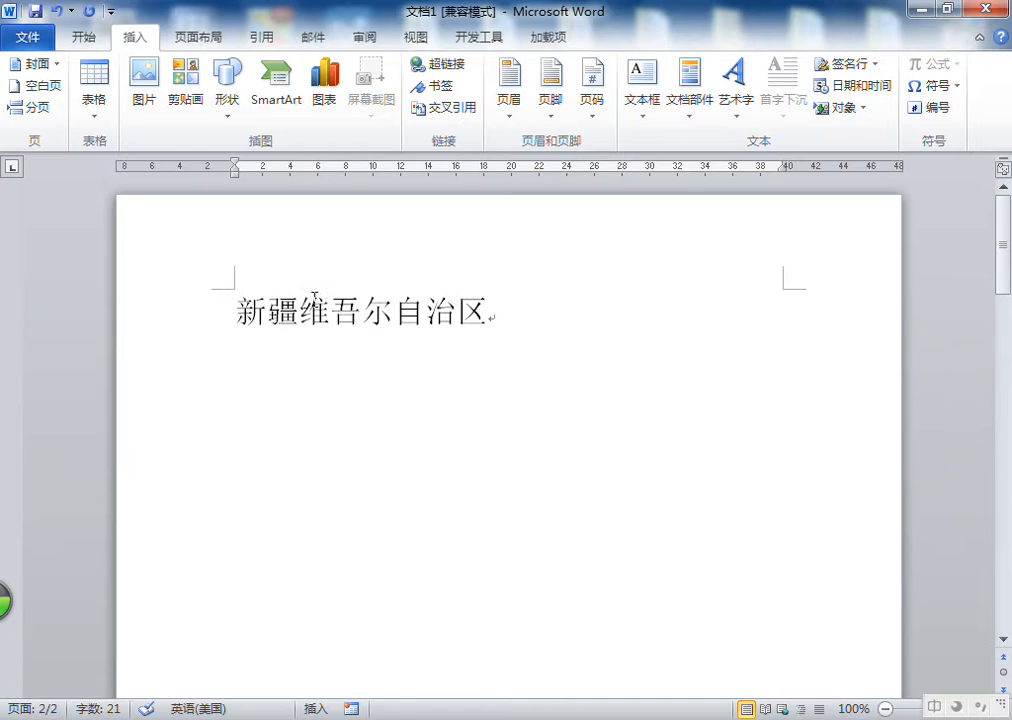
click(57, 11)
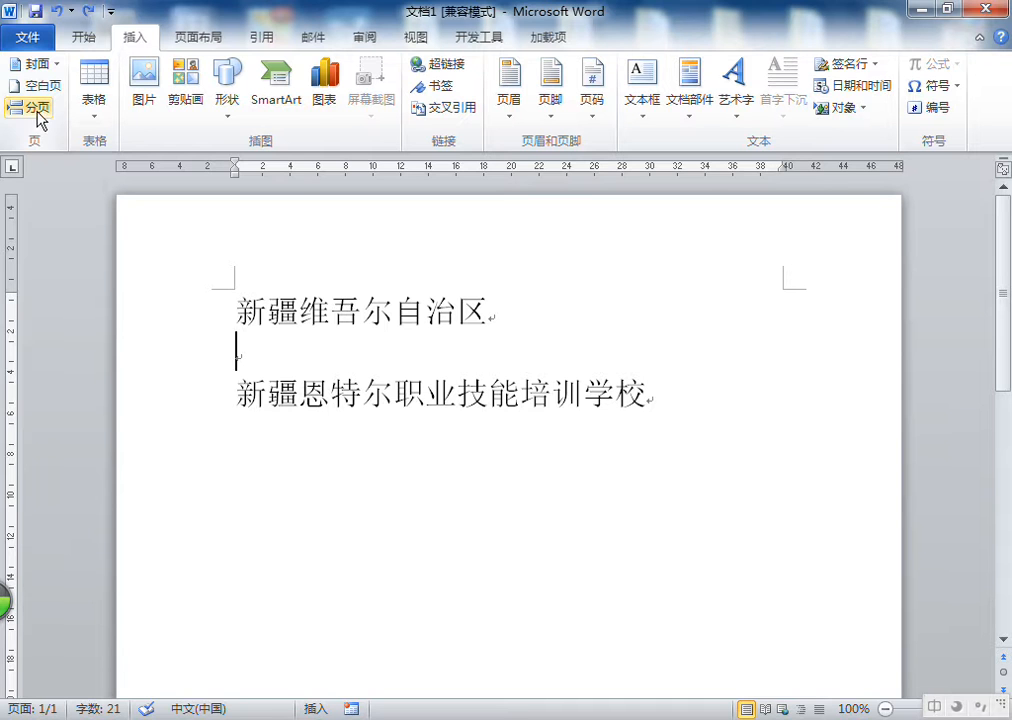
Remove the empty line between the two text lines and start a new line after the school name
drag(690, 403, 221, 244)
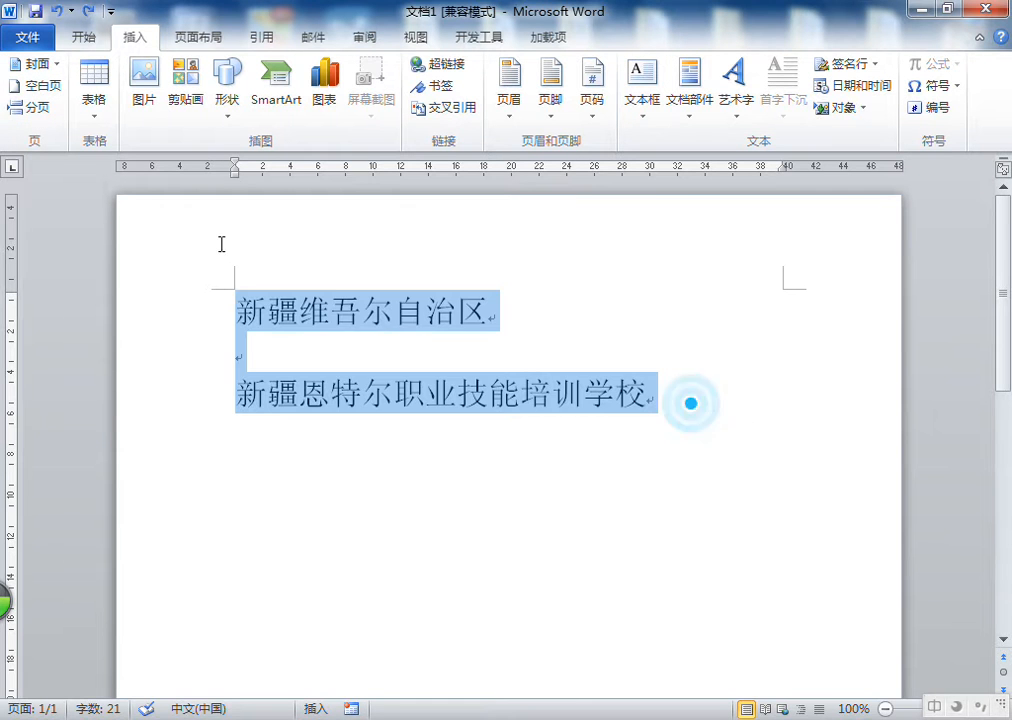
click(407, 355)
key(BackSpace)
click(677, 358)
key(Return)
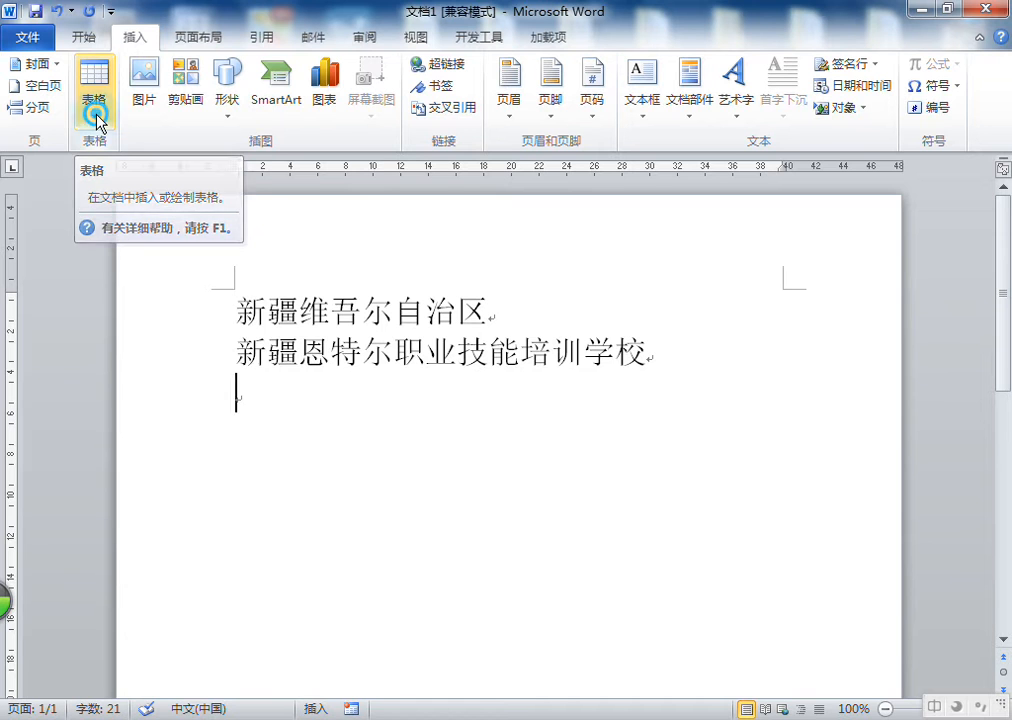
click(96, 118)
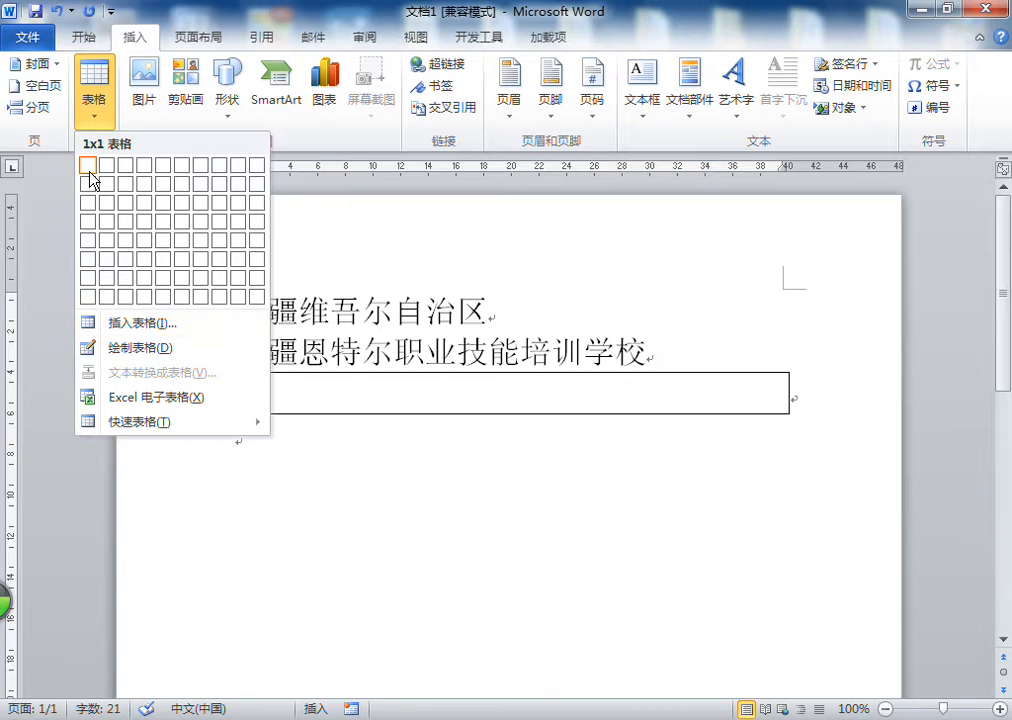
click(163, 325)
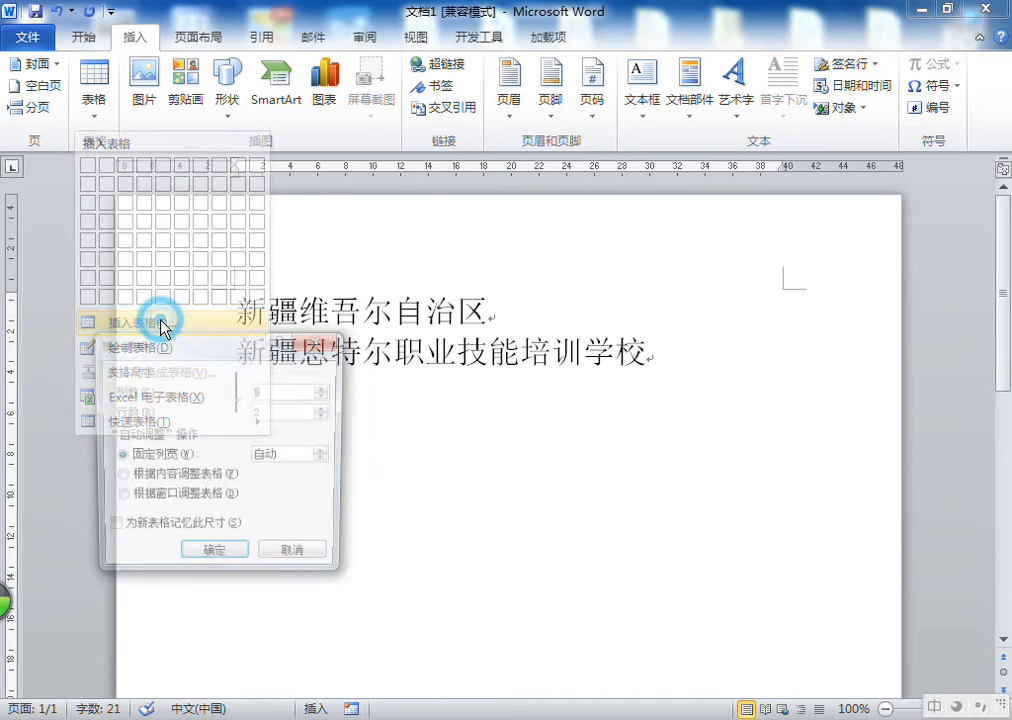
drag(240, 336, 313, 298)
drag(382, 312, 276, 323)
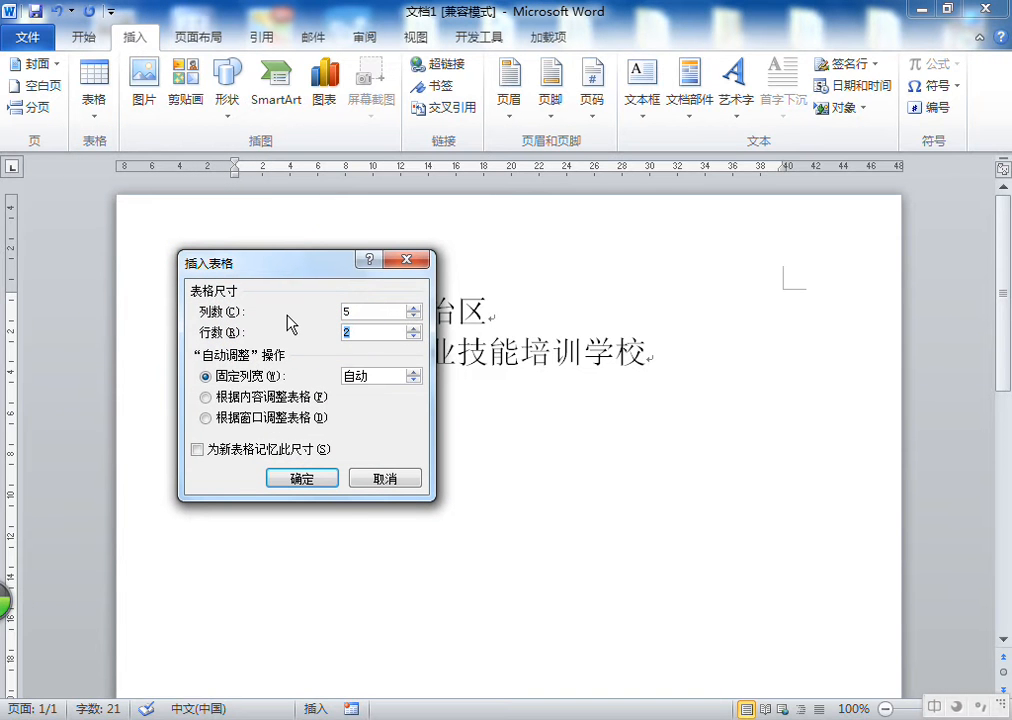
click(368, 331)
click(315, 293)
click(414, 262)
Insert the 带副标题 1 quick table on the new line below the school name
click(92, 100)
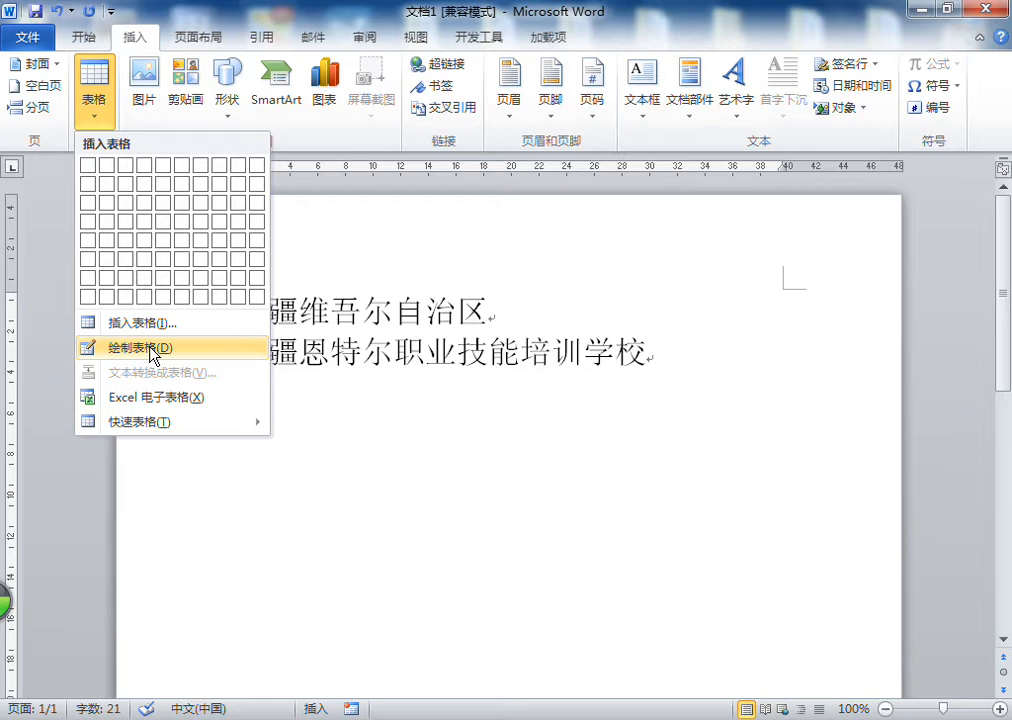
click(445, 452)
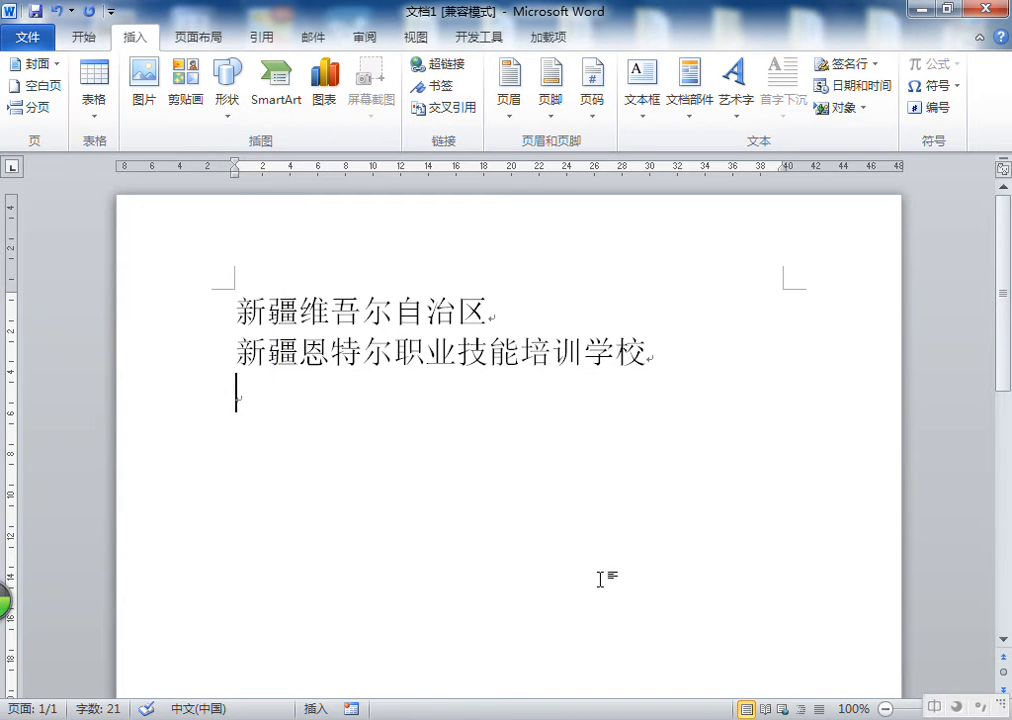
click(97, 102)
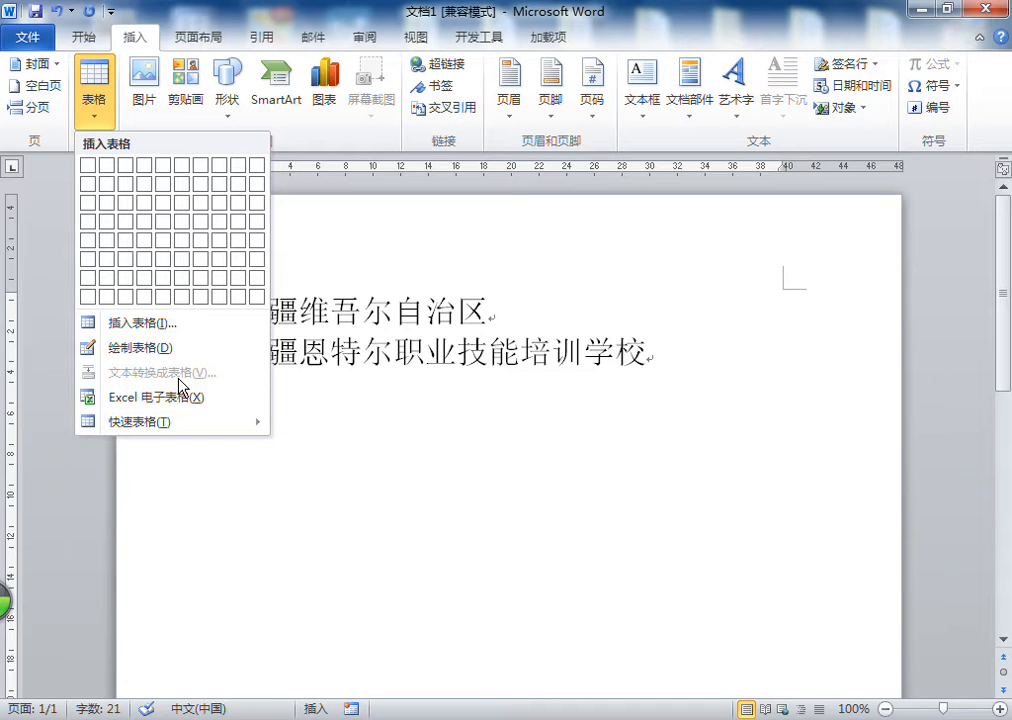
right_click(191, 376)
click(177, 372)
mouse_move(133, 430)
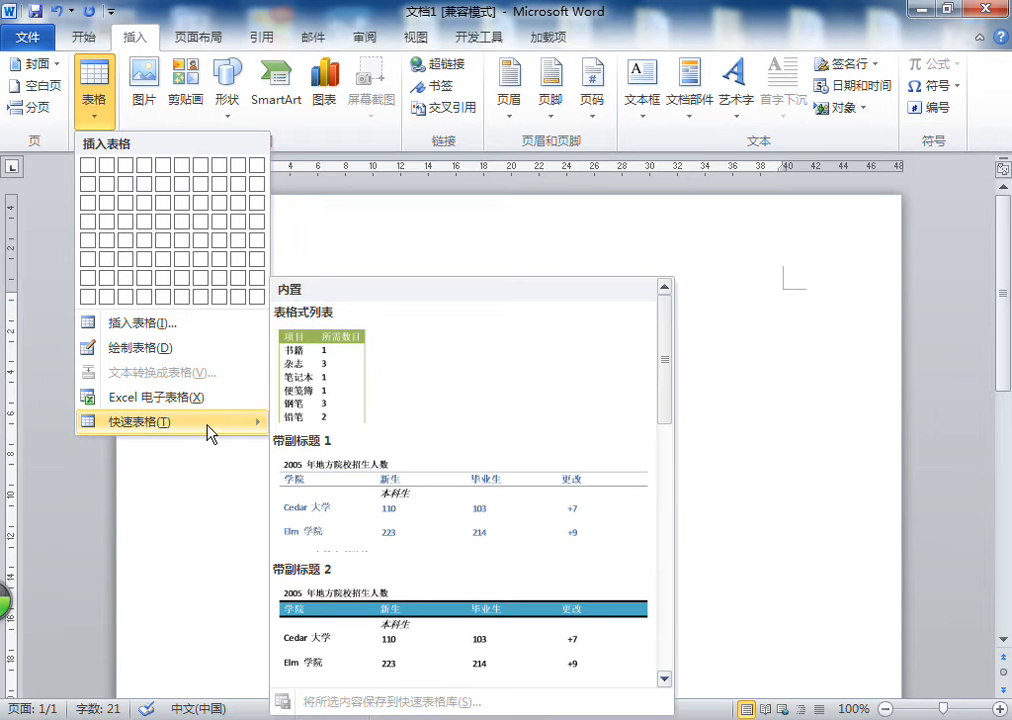
scroll(405, 518, down, 5)
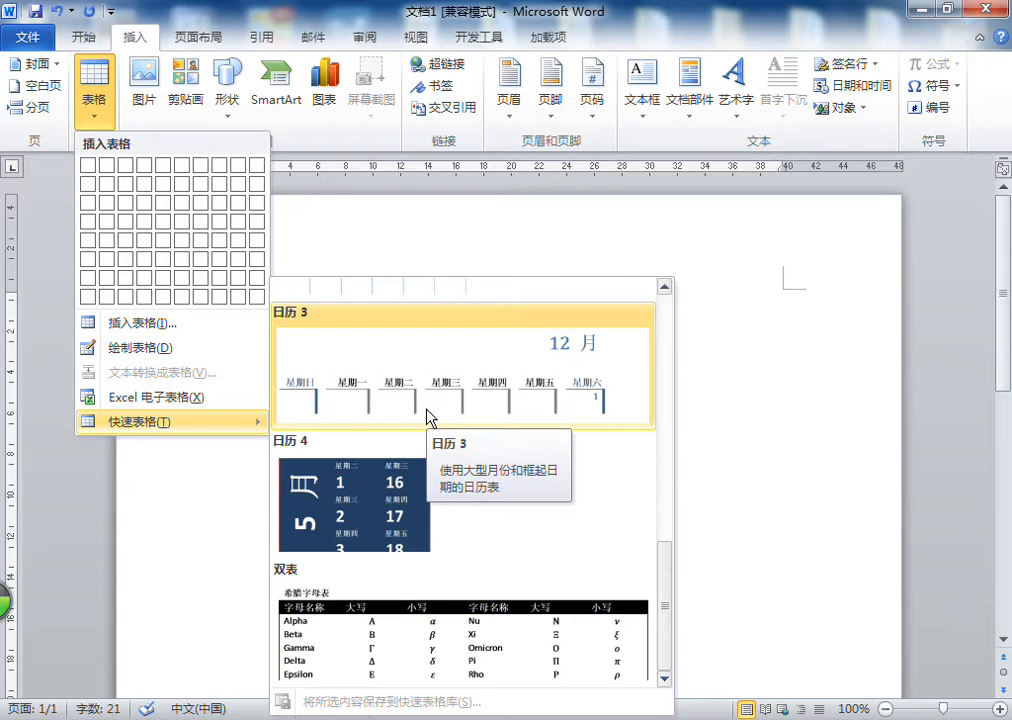
scroll(427, 418, up, 2)
scroll(490, 445, up, 5)
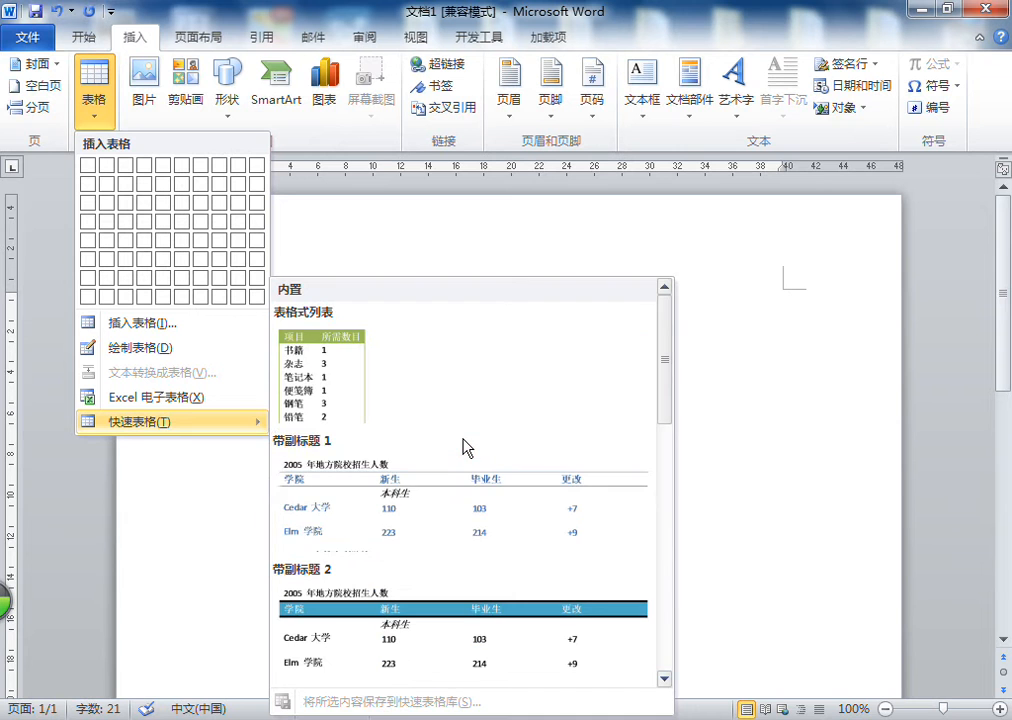
click(451, 508)
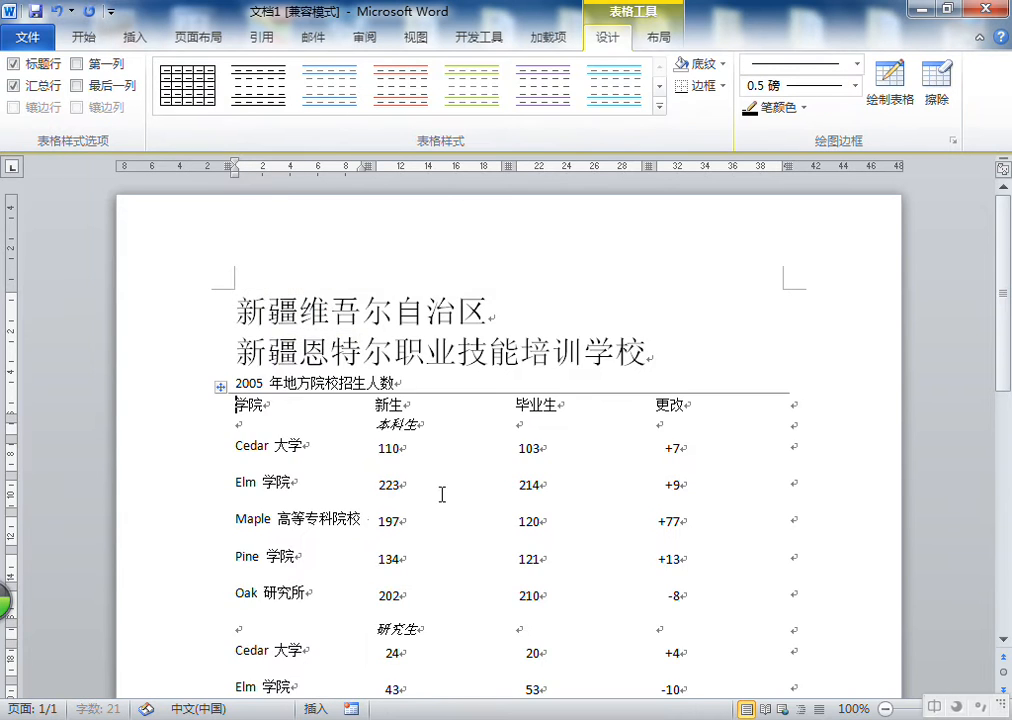
scroll(445, 497, down, 6)
scroll(474, 458, up, 5)
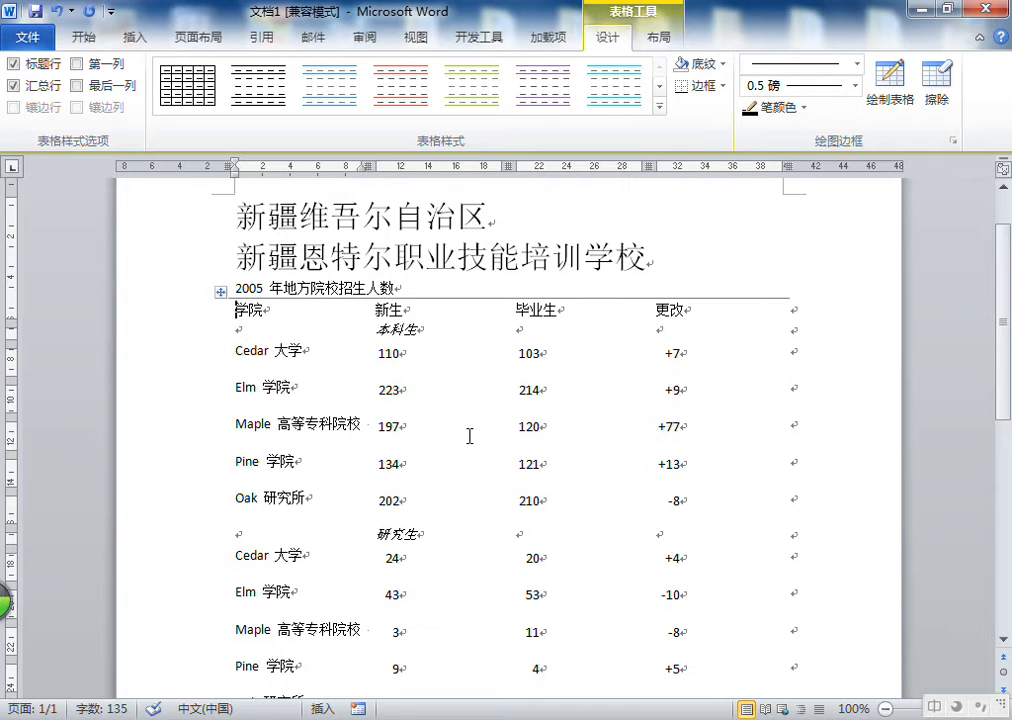
Pick the 带副标题 1 quick table again from the table gallery
scroll(469, 436, down, 3)
scroll(469, 436, up, 3)
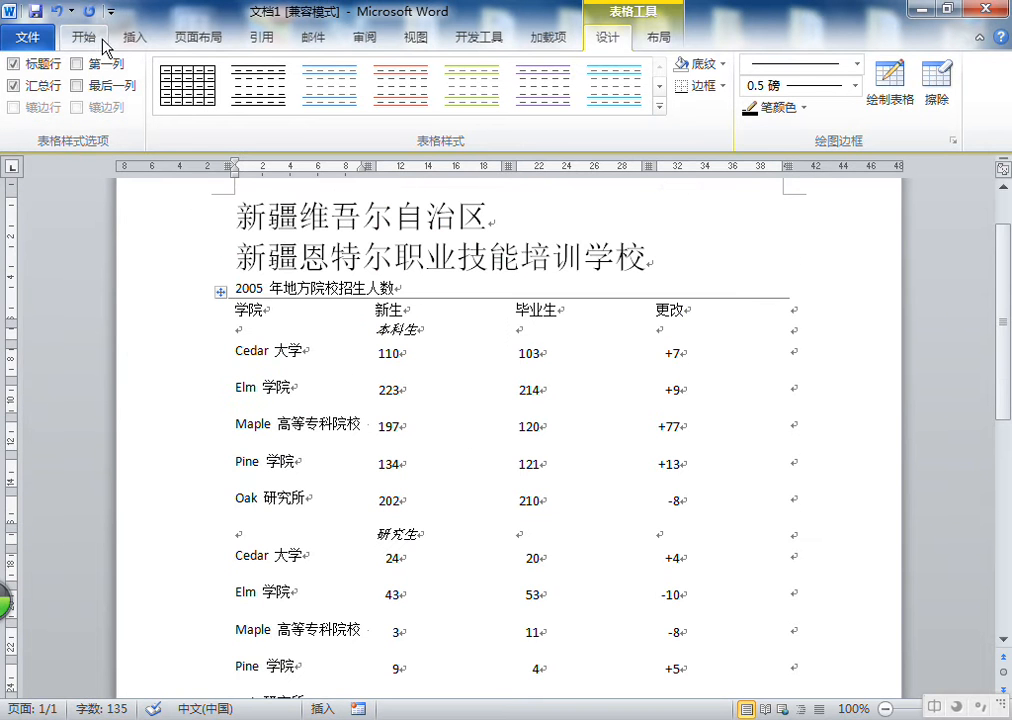
click(135, 37)
click(92, 110)
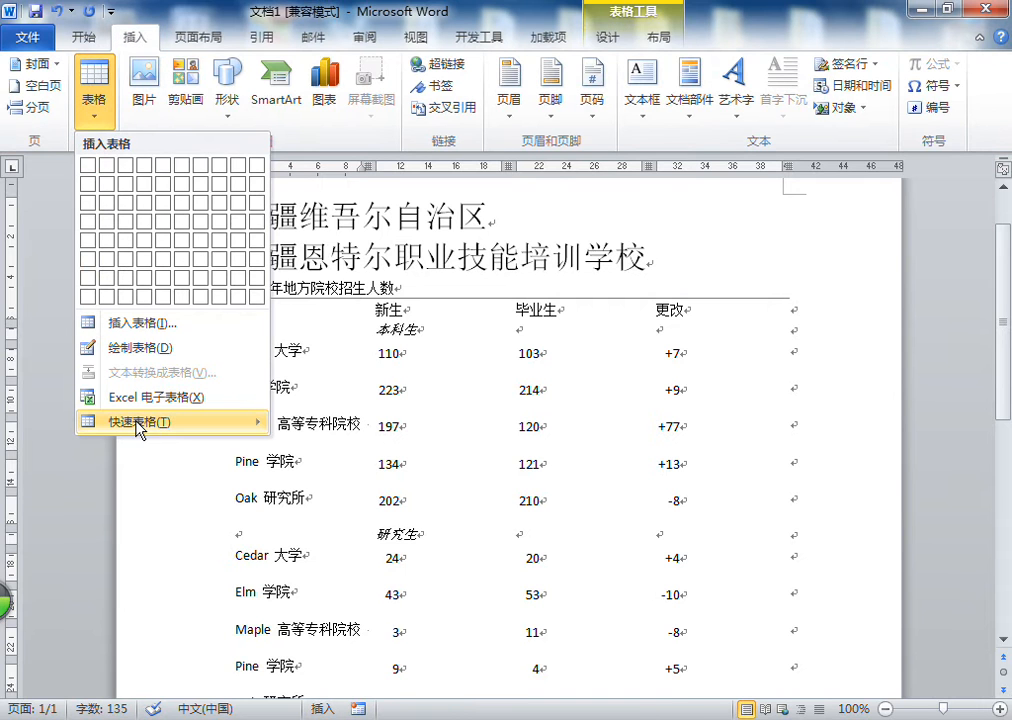
mouse_move(137, 430)
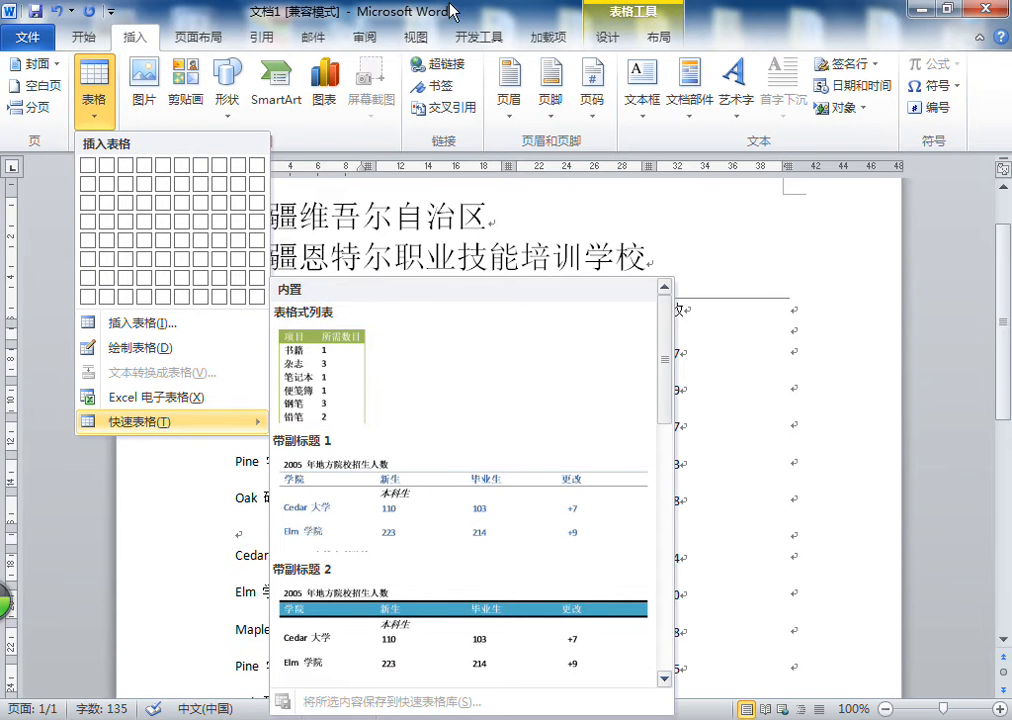
click(460, 495)
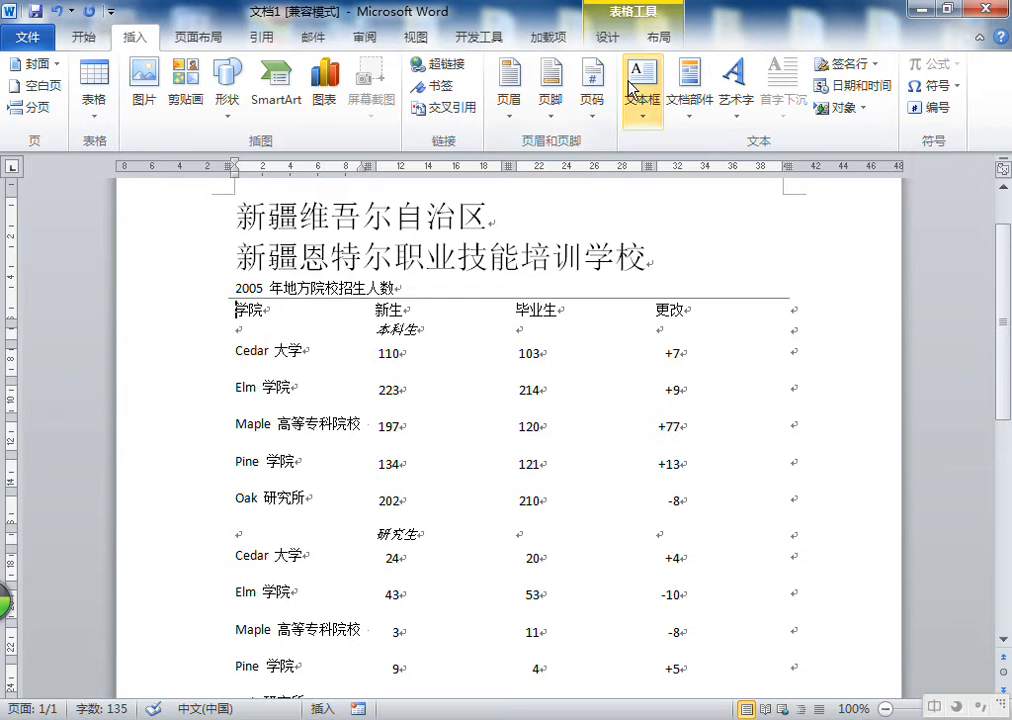
View the table tools' design and layout options, then undo the quick table insertion
click(601, 41)
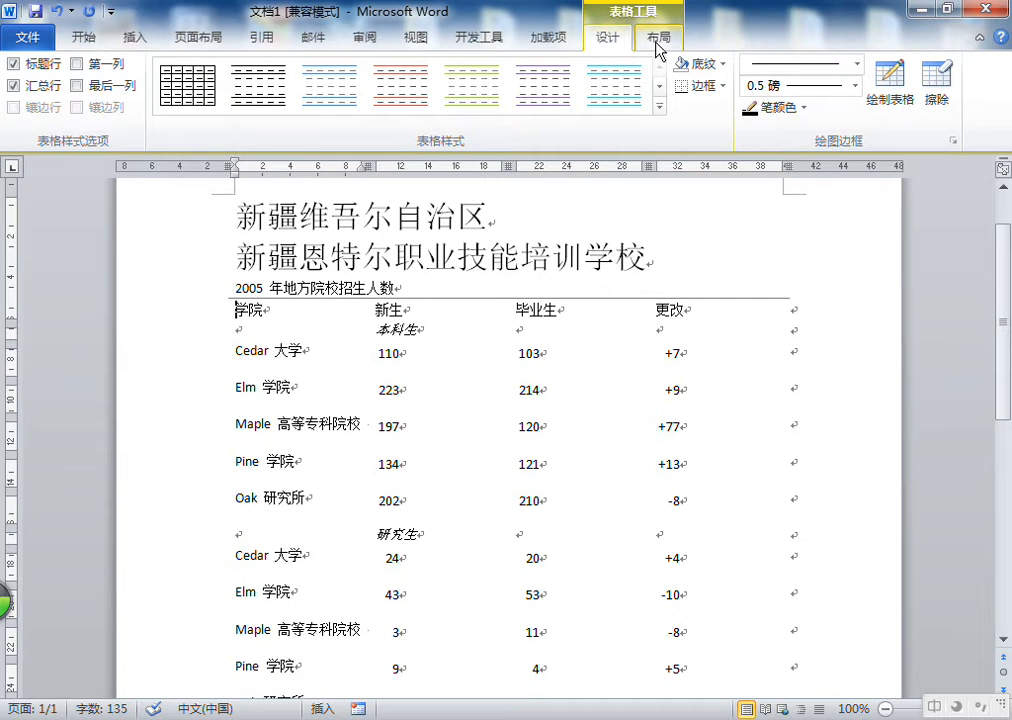
click(655, 48)
click(612, 37)
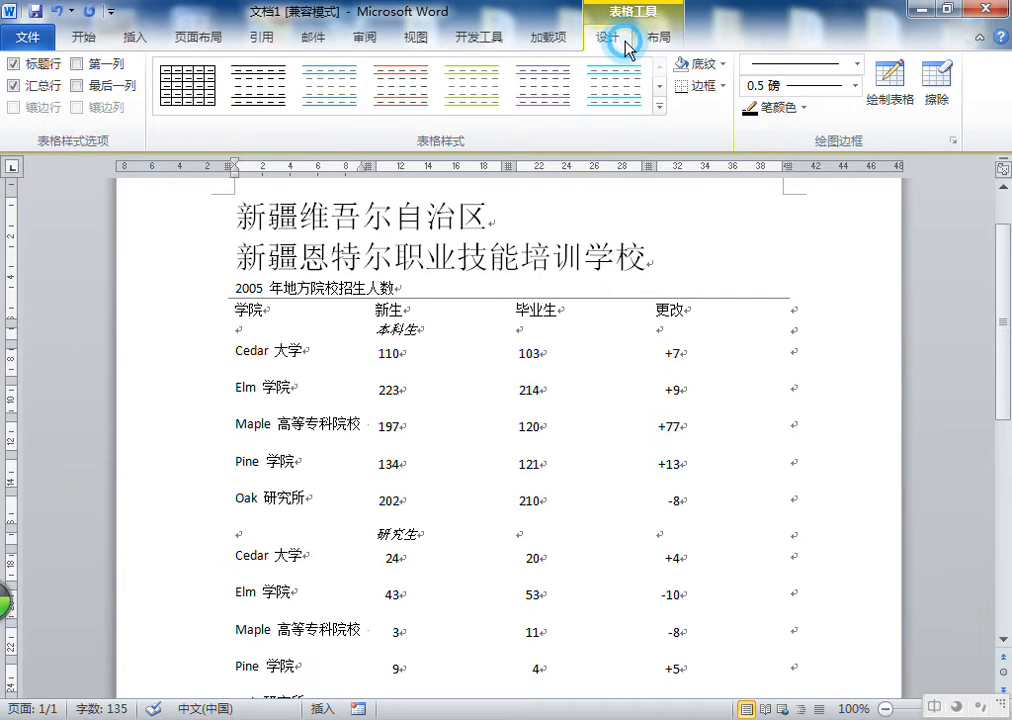
click(463, 287)
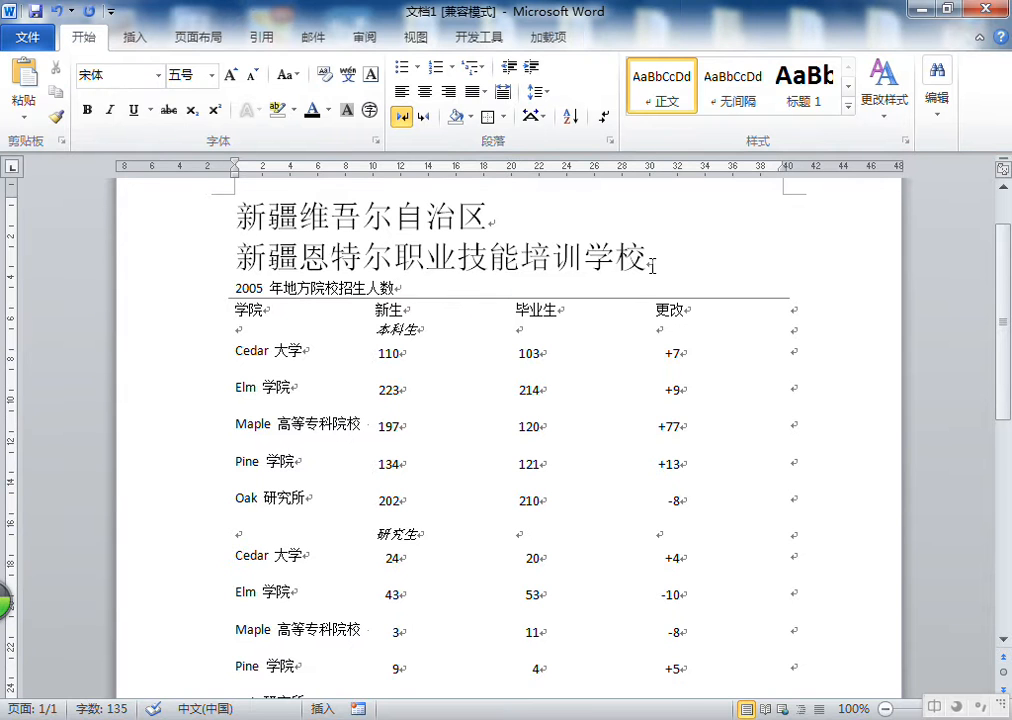
click(58, 12)
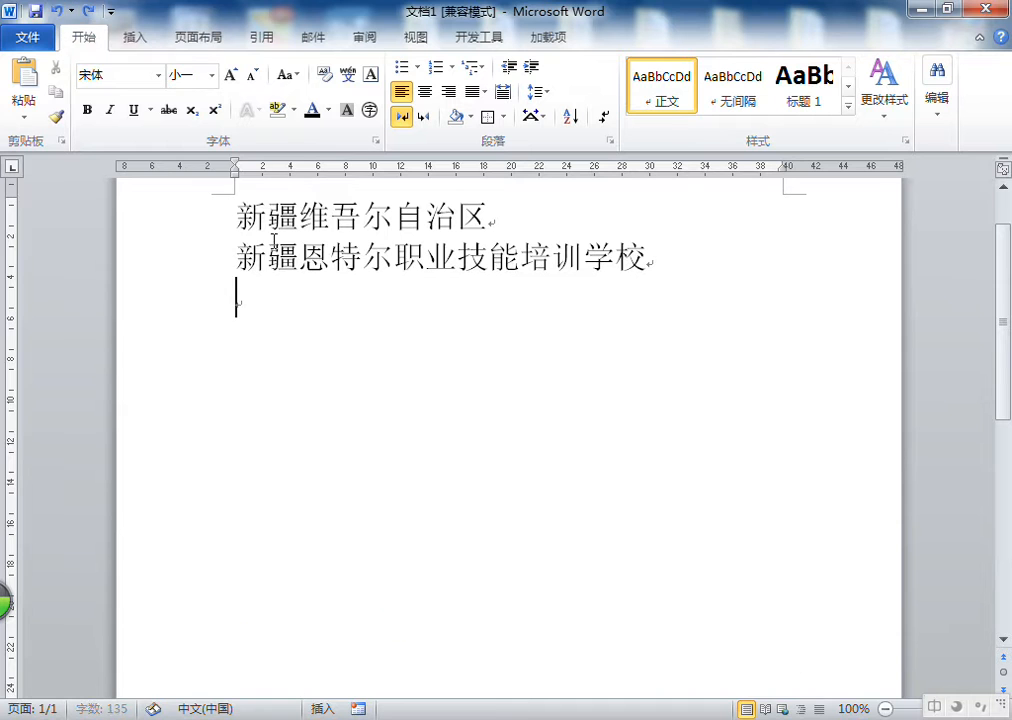
Insert a 5-column, 8-row table from the table grid and undo it
click(140, 44)
click(93, 120)
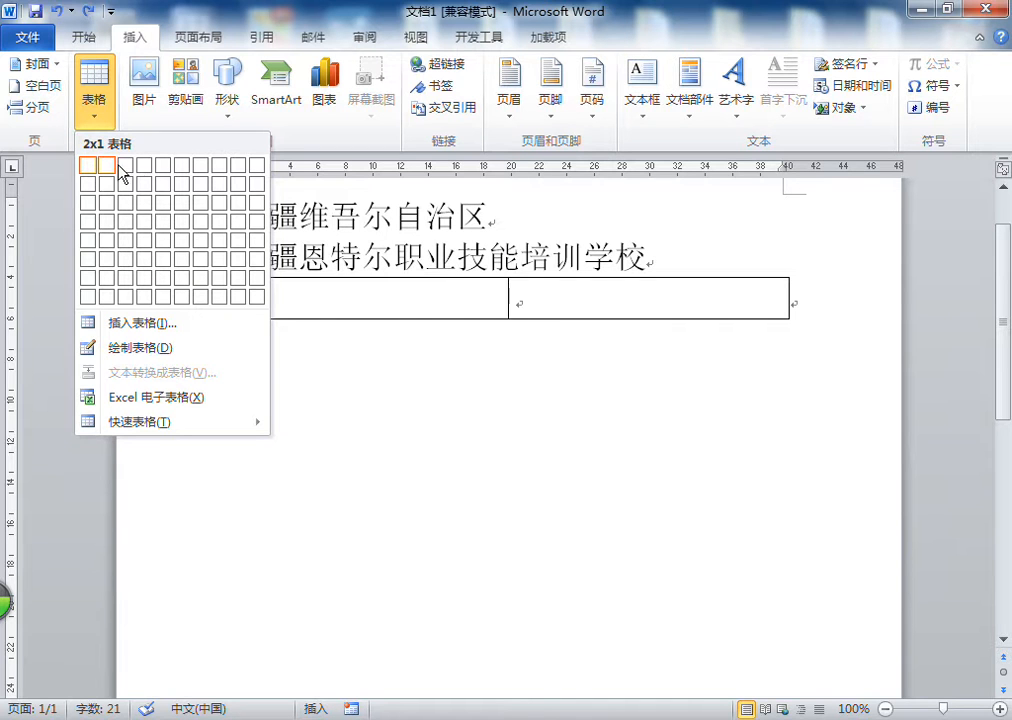
click(165, 303)
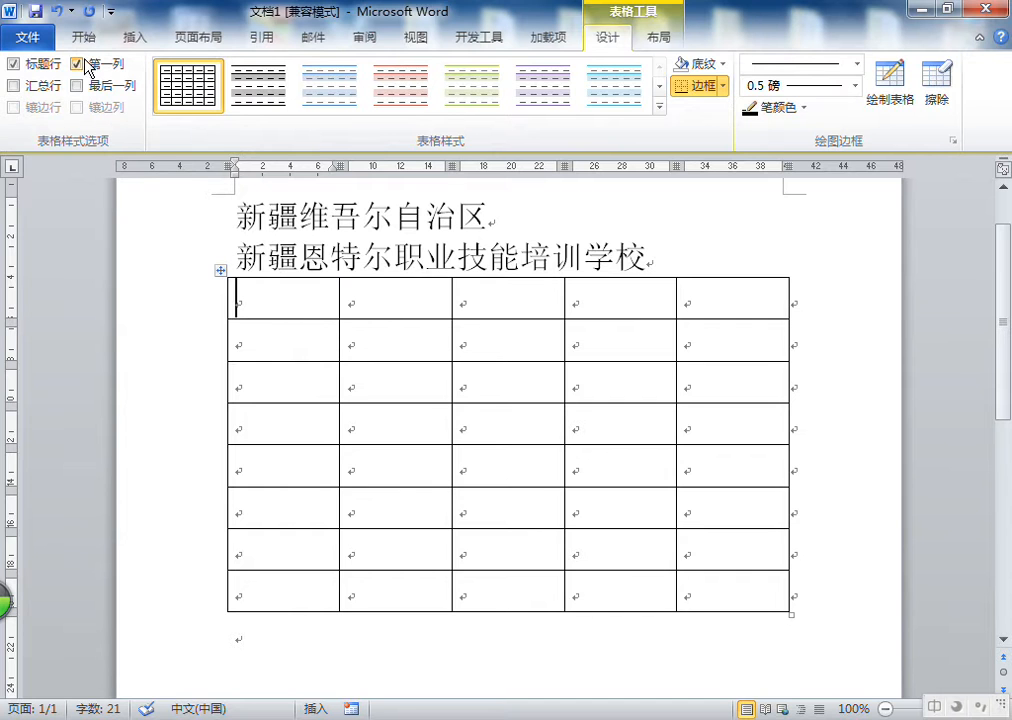
click(57, 11)
Insert another 5 by 8 table from the grid below the school name and undo it again
click(134, 37)
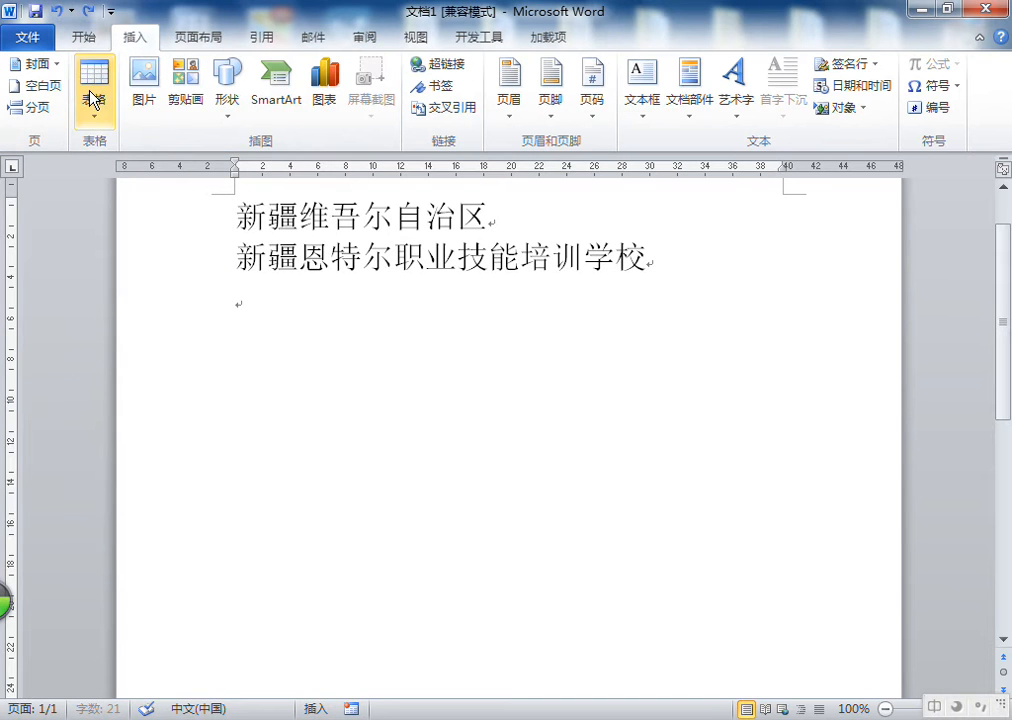
click(93, 100)
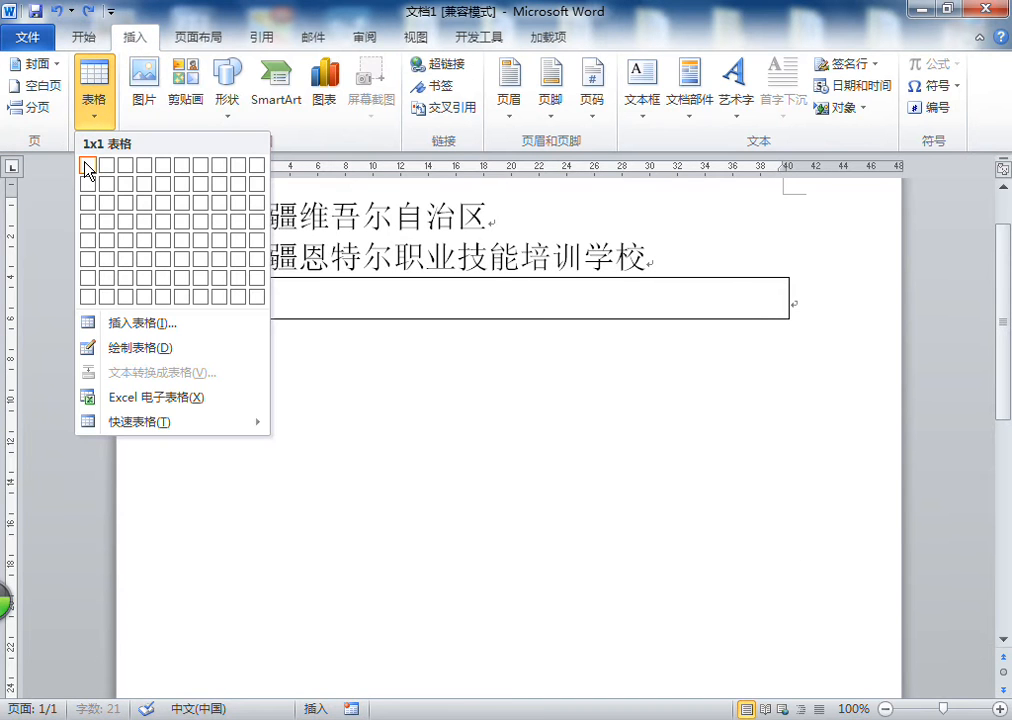
click(165, 297)
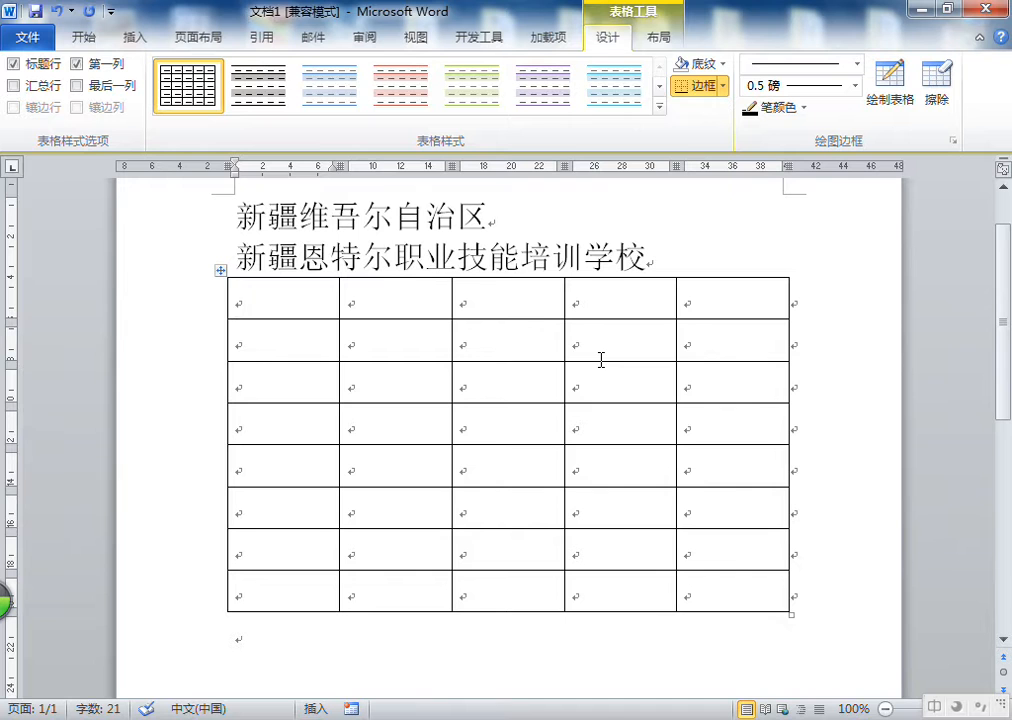
click(58, 12)
Insert a table with 5 columns and 8 rows through the Insert Table dialog, then undo it
click(134, 37)
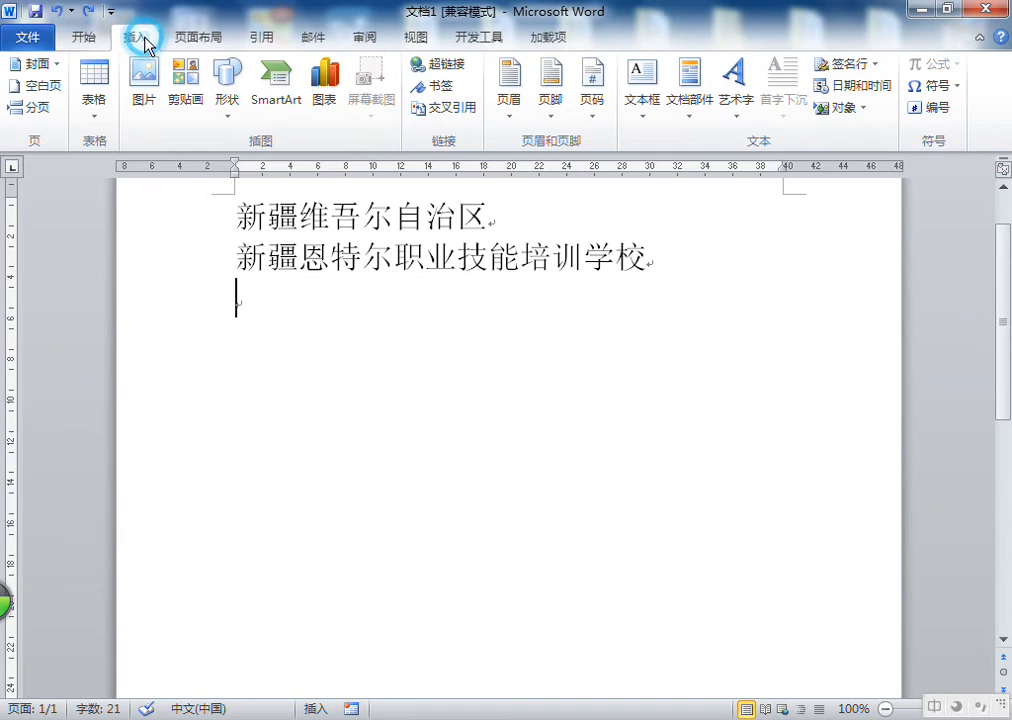
click(96, 100)
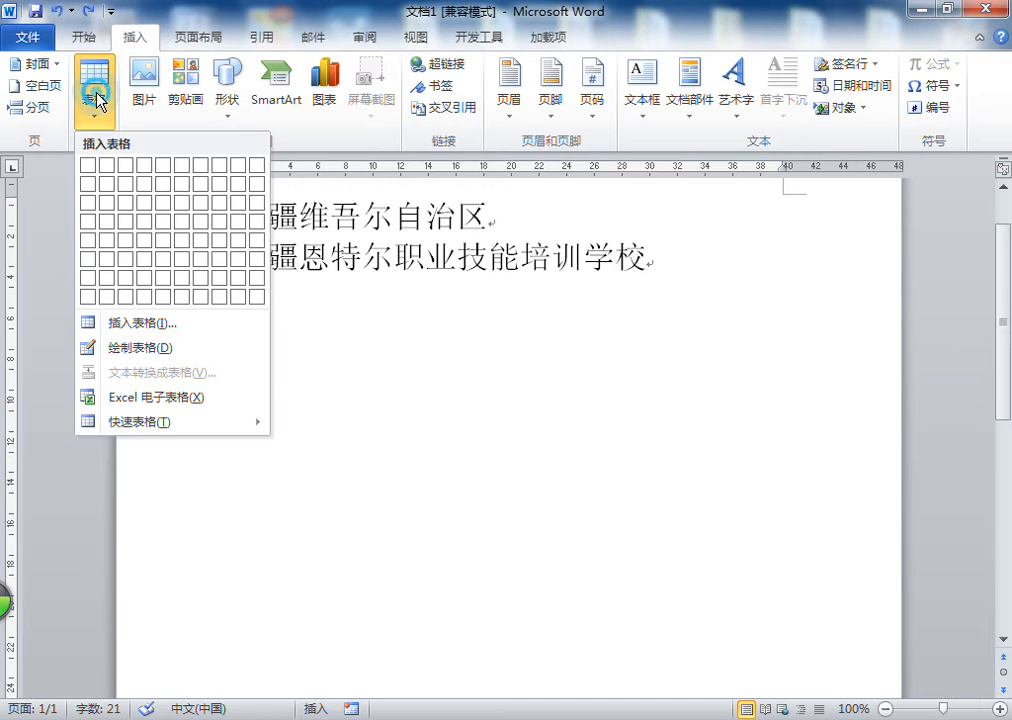
click(148, 323)
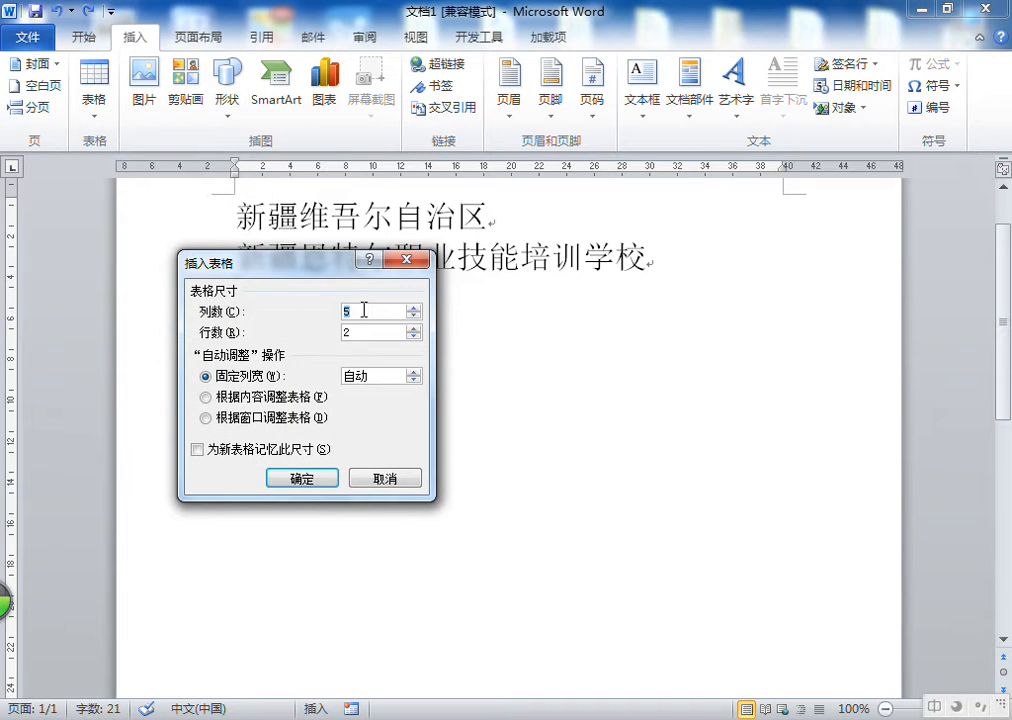
double_click(385, 333)
text(8)
click(302, 479)
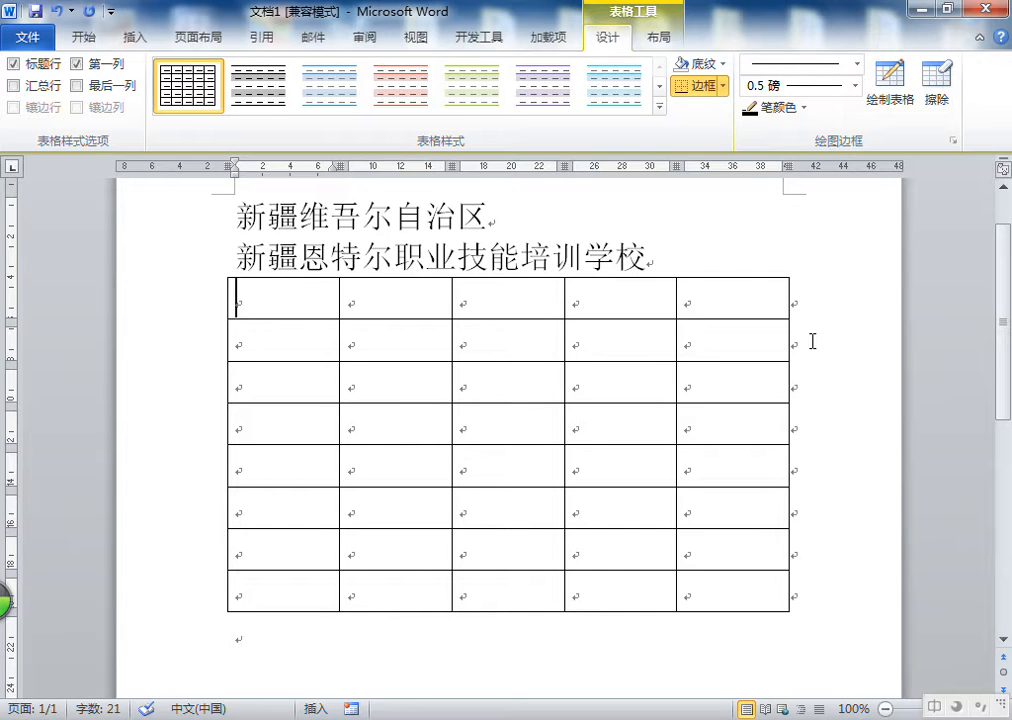
click(57, 11)
Insert an 8-column, 6-row table from the table grid and undo it
click(135, 37)
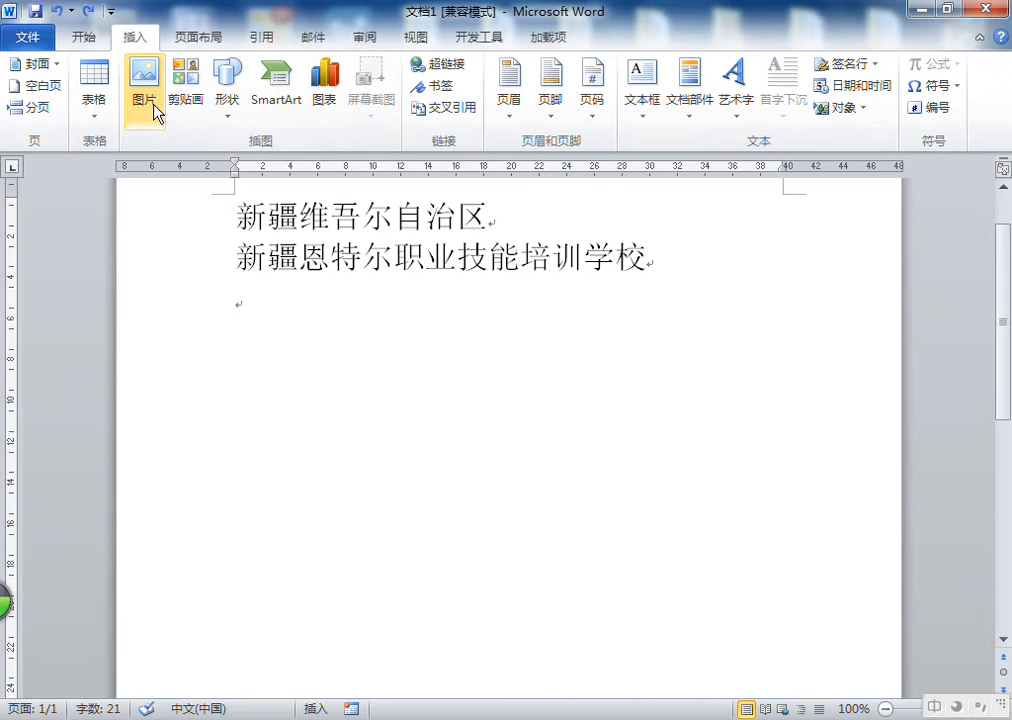
click(88, 95)
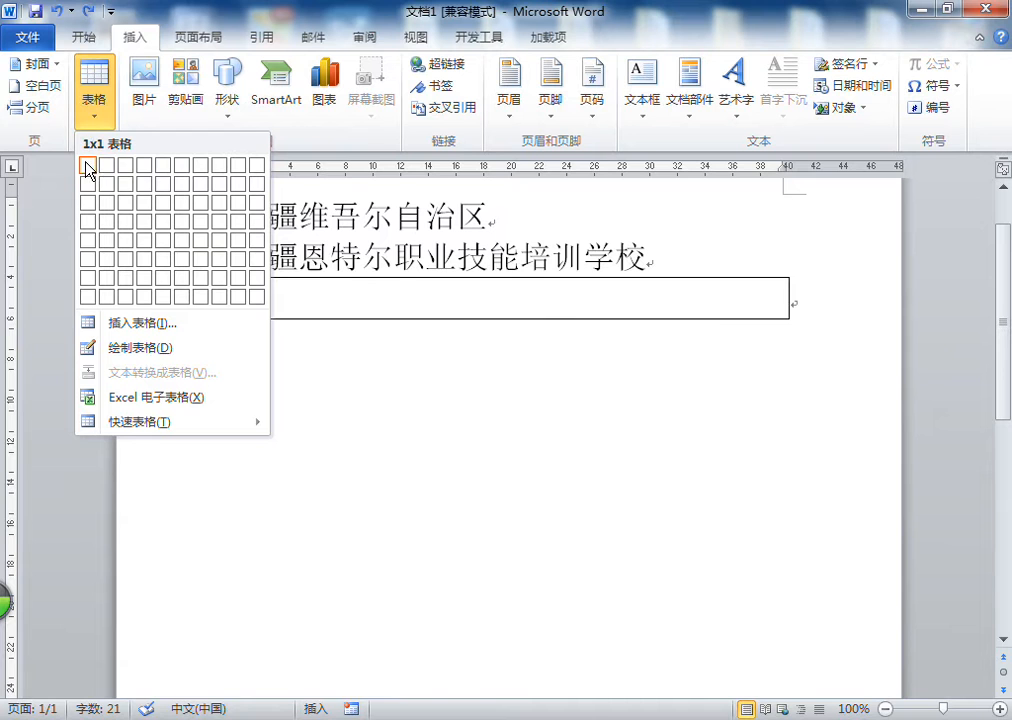
click(218, 264)
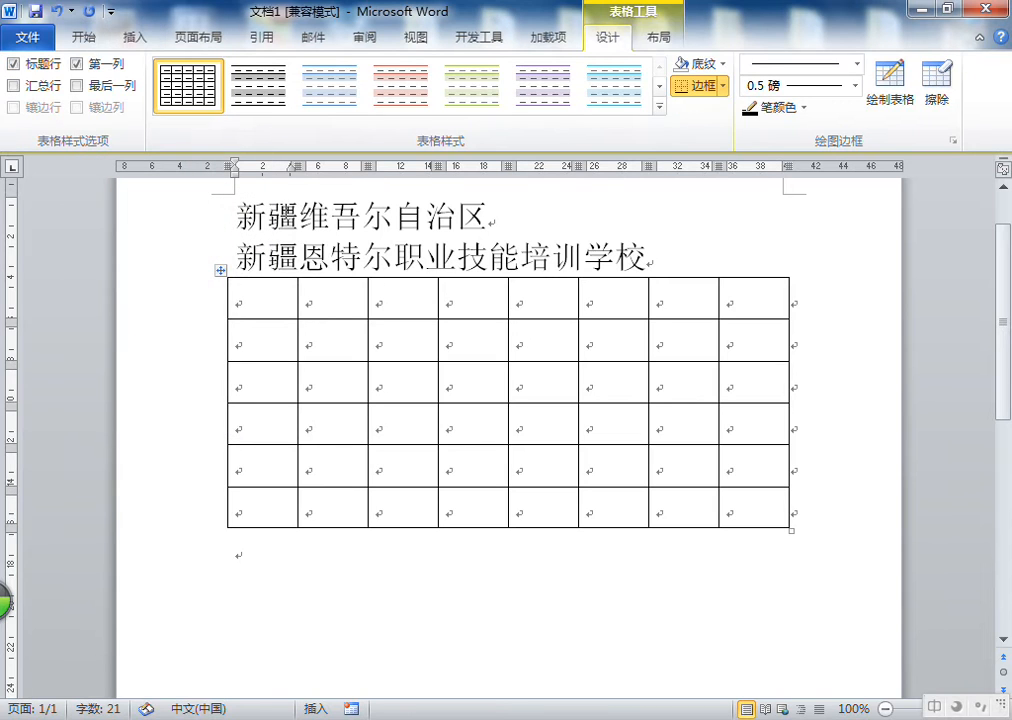
click(59, 12)
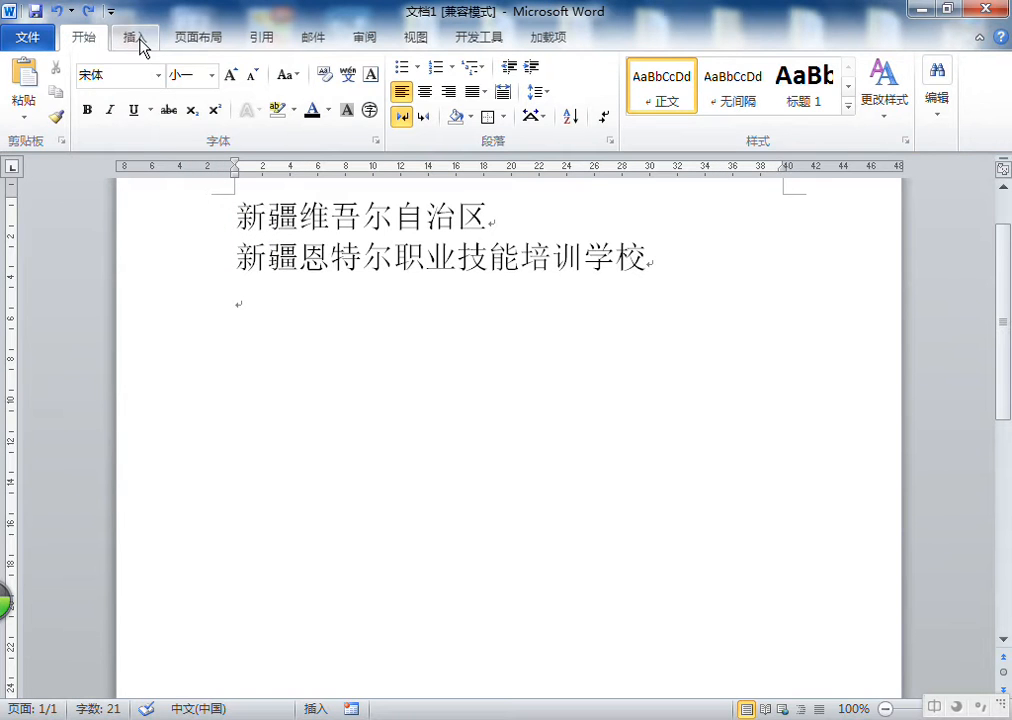
Insert a table with 40 columns and 80 rows through the Insert Table dialog
click(134, 37)
click(94, 100)
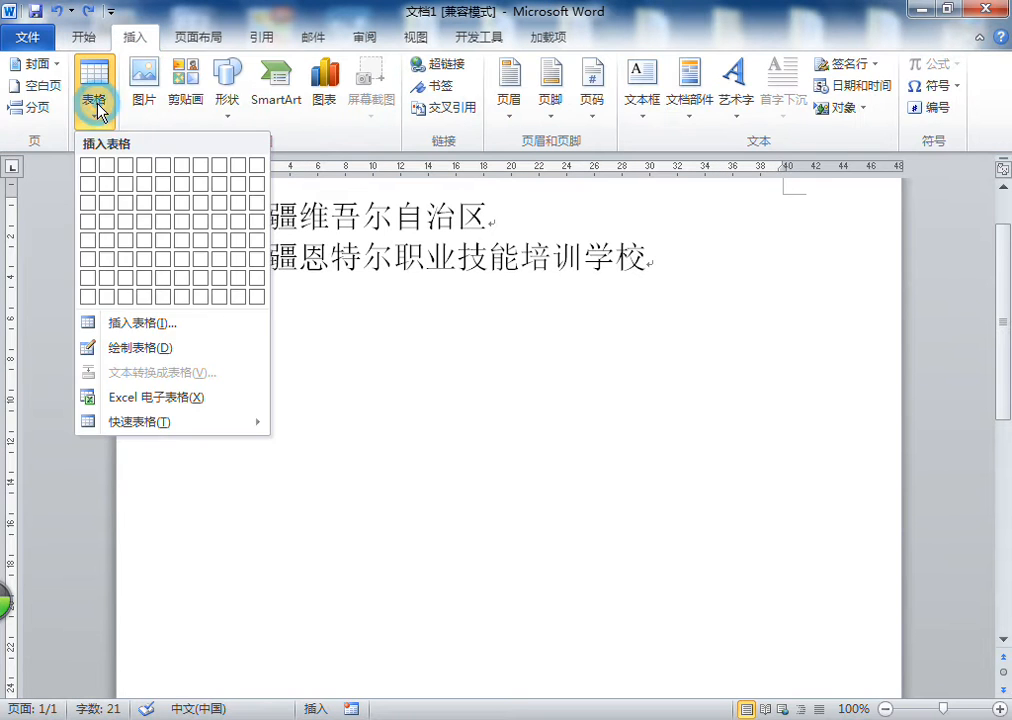
click(154, 321)
mouse_move(347, 303)
mouse_down()
mouse_move(370, 312)
mouse_move(348, 312)
mouse_up()
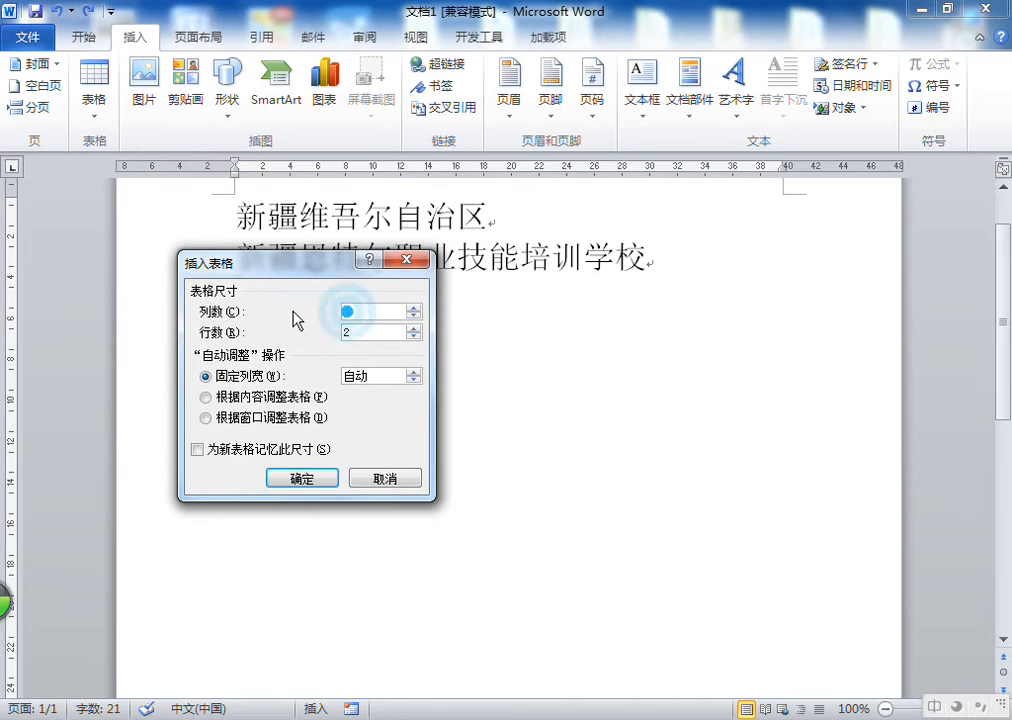
text(40)
double_click(373, 332)
text(80)
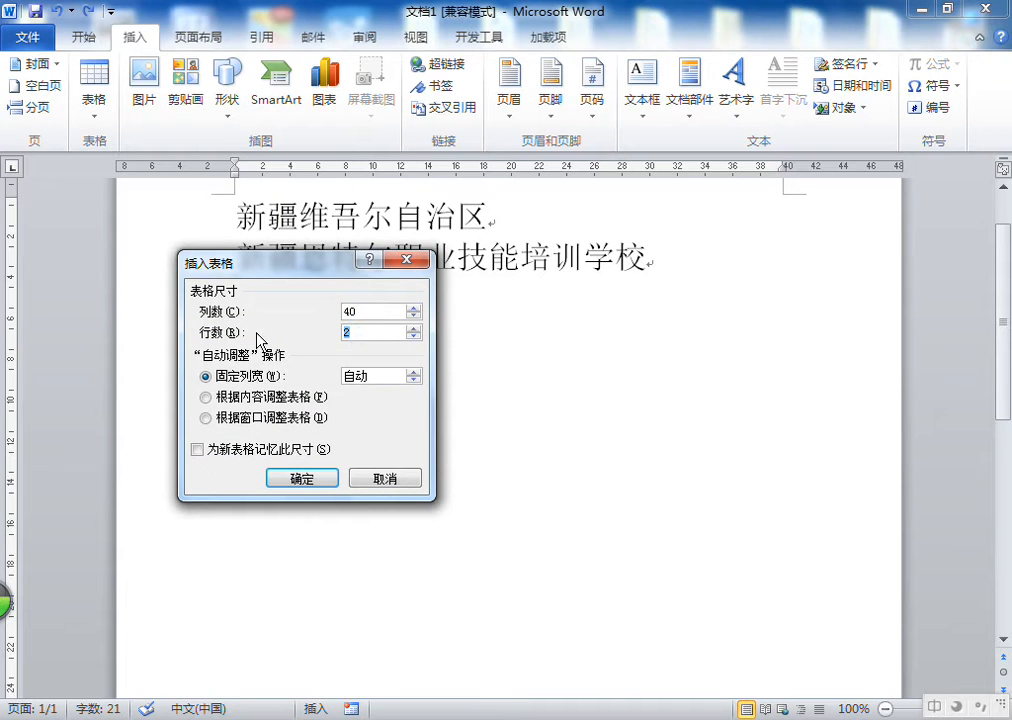
click(323, 481)
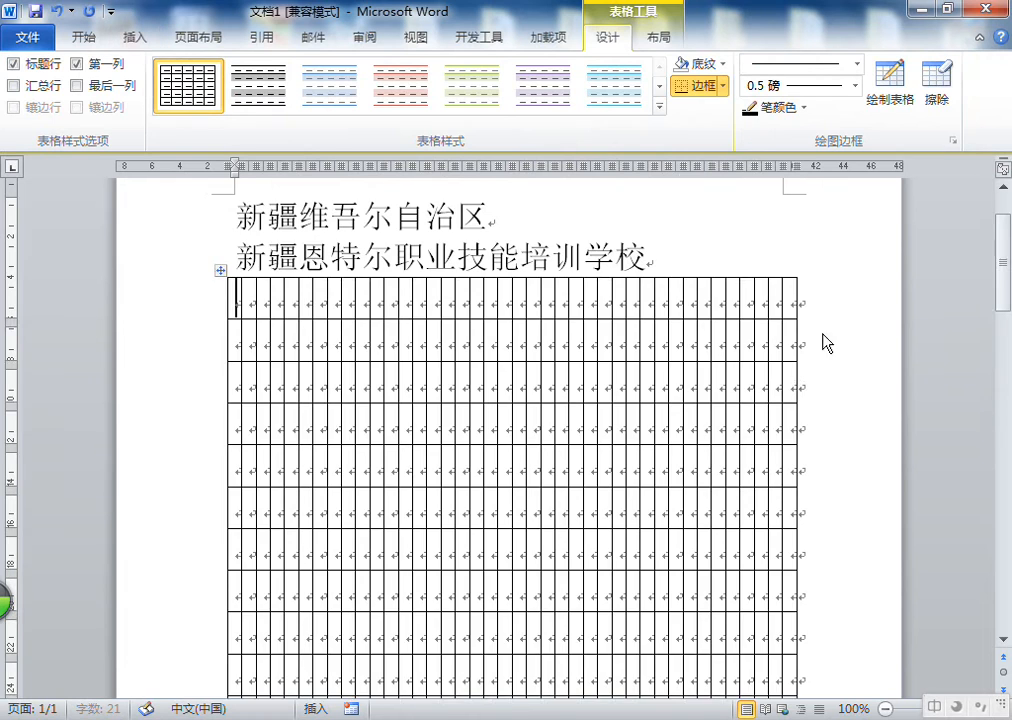
Select the whole 40-column table and delete it
scroll(800, 340, down, 15)
scroll(782, 336, up, 15)
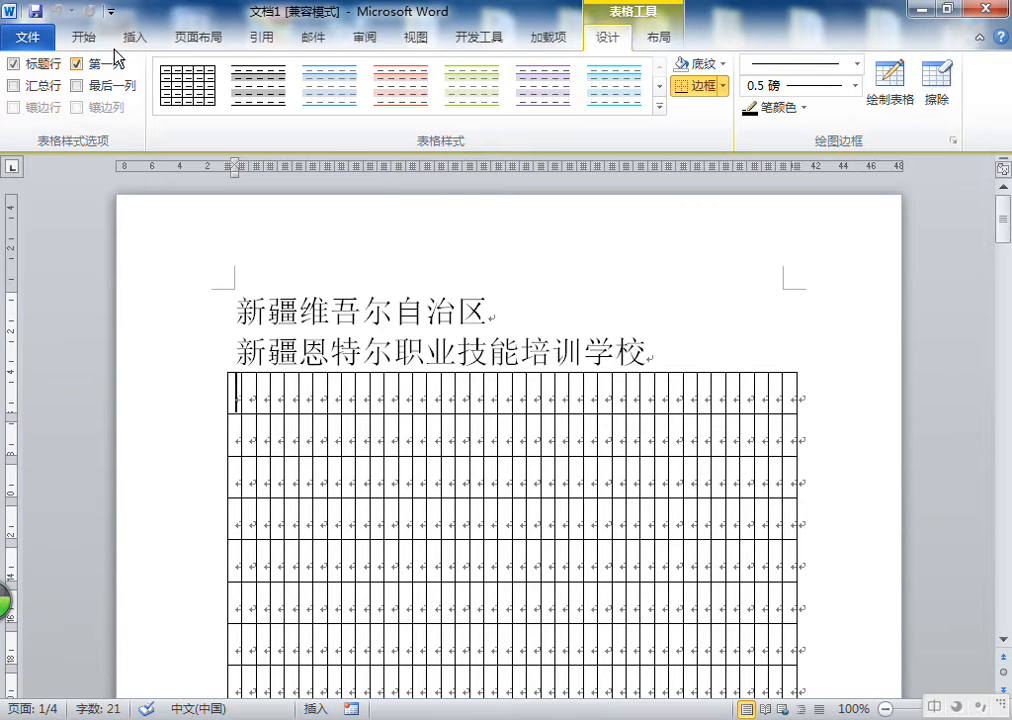
click(220, 365)
click(222, 370)
click(220, 365)
key(BackSpace)
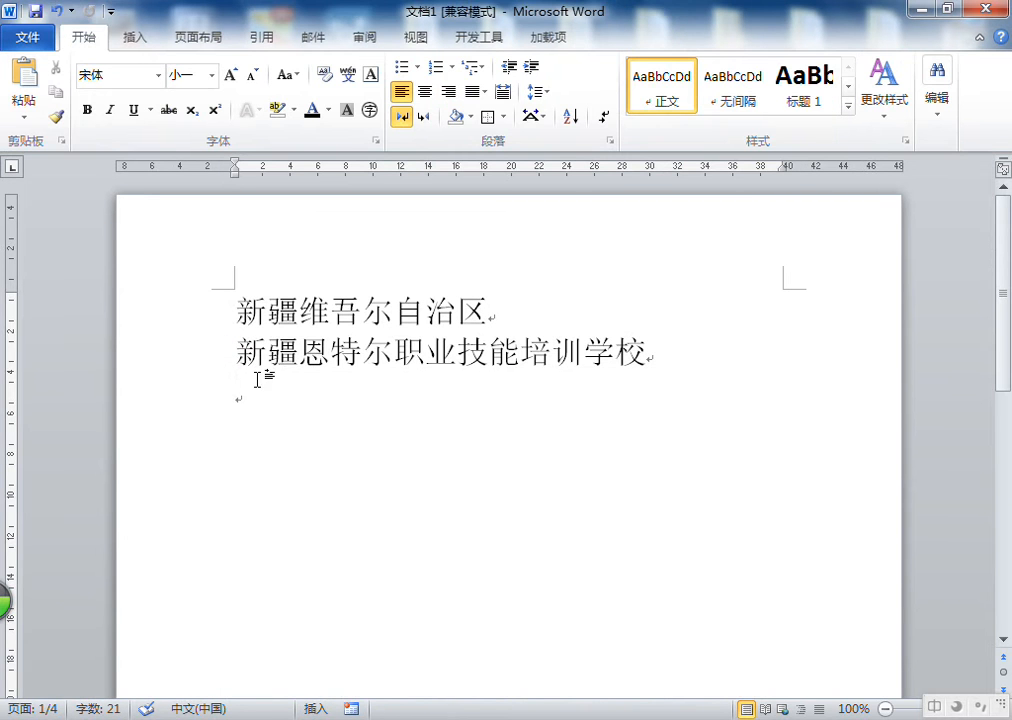
Insert a 5-column, 7-row table from the table grid below the school name
click(128, 38)
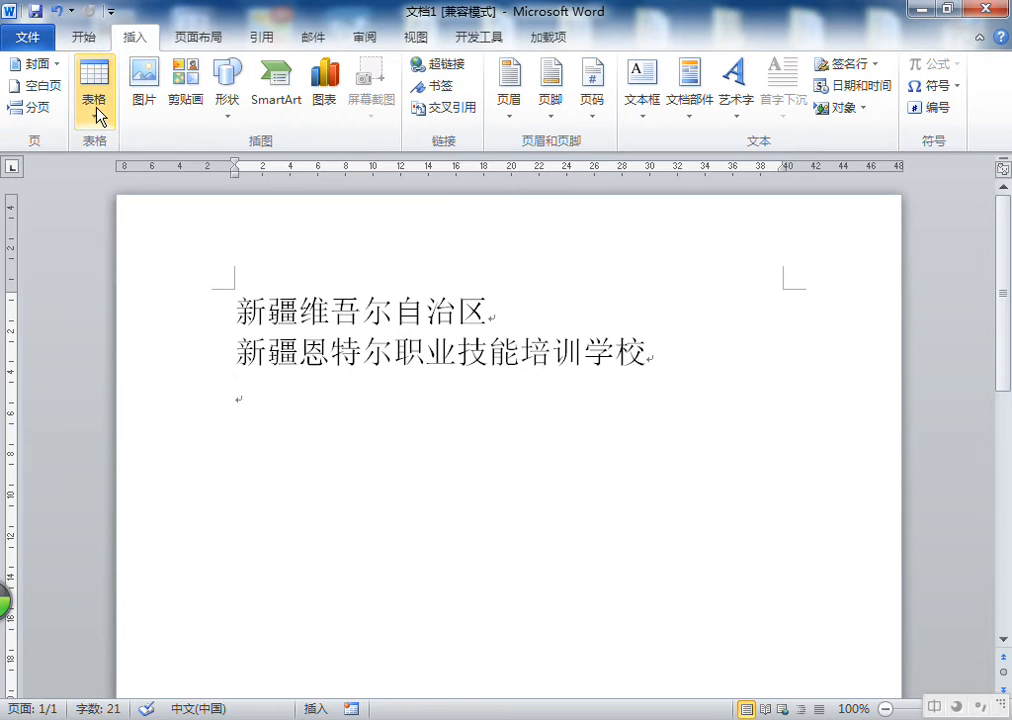
click(96, 105)
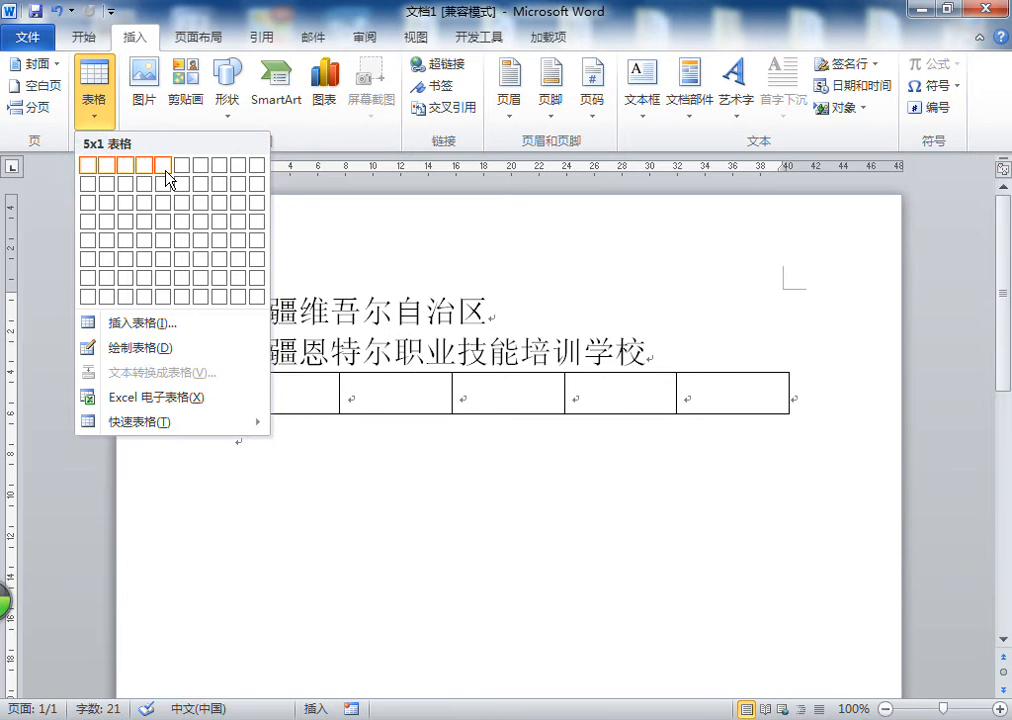
click(166, 279)
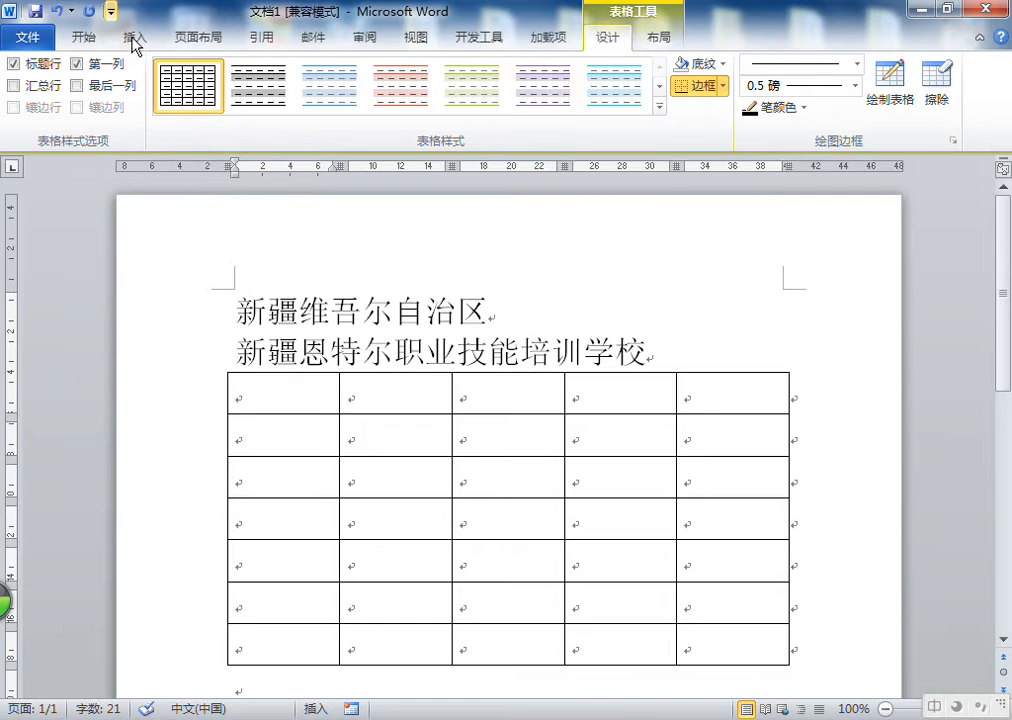
Add three empty lines between the school name and the table
click(134, 37)
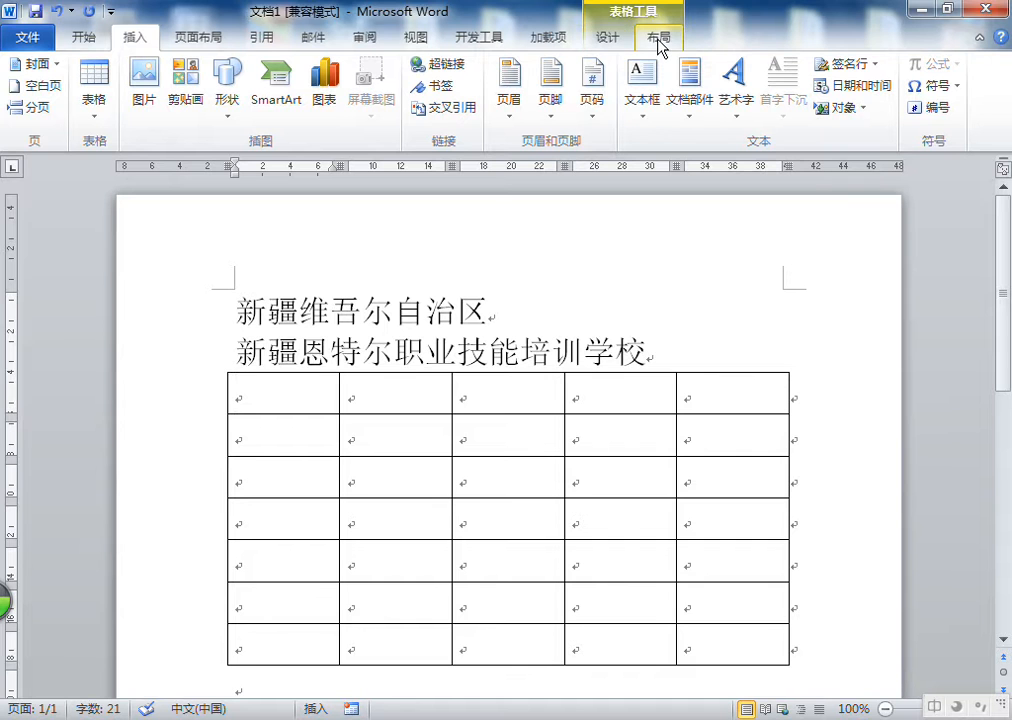
click(135, 38)
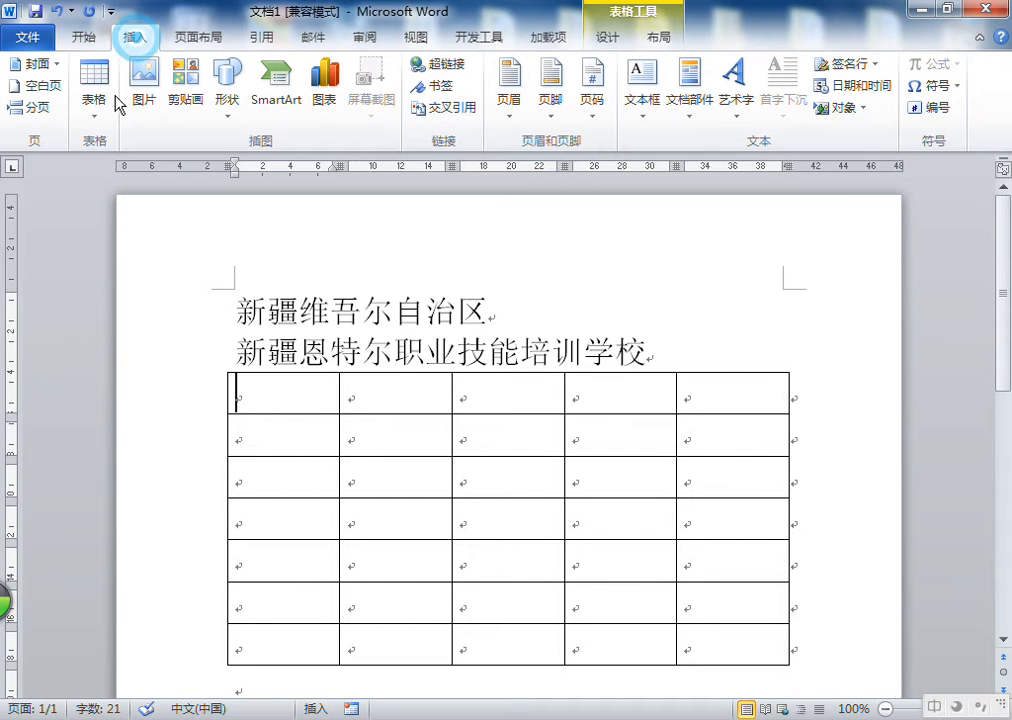
click(93, 88)
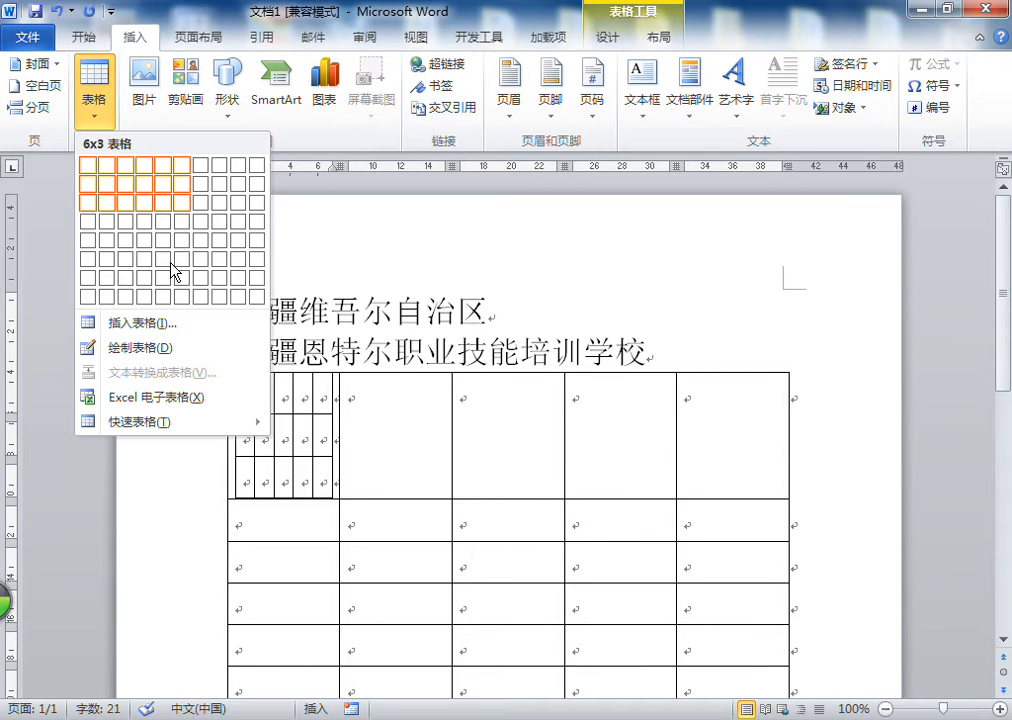
click(664, 354)
key(Return)
key(Return)
key(Return)
Draw a single-cell table frame across the page width on the blank lines below the school name with the Draw Table tool
click(262, 361)
click(264, 379)
click(93, 88)
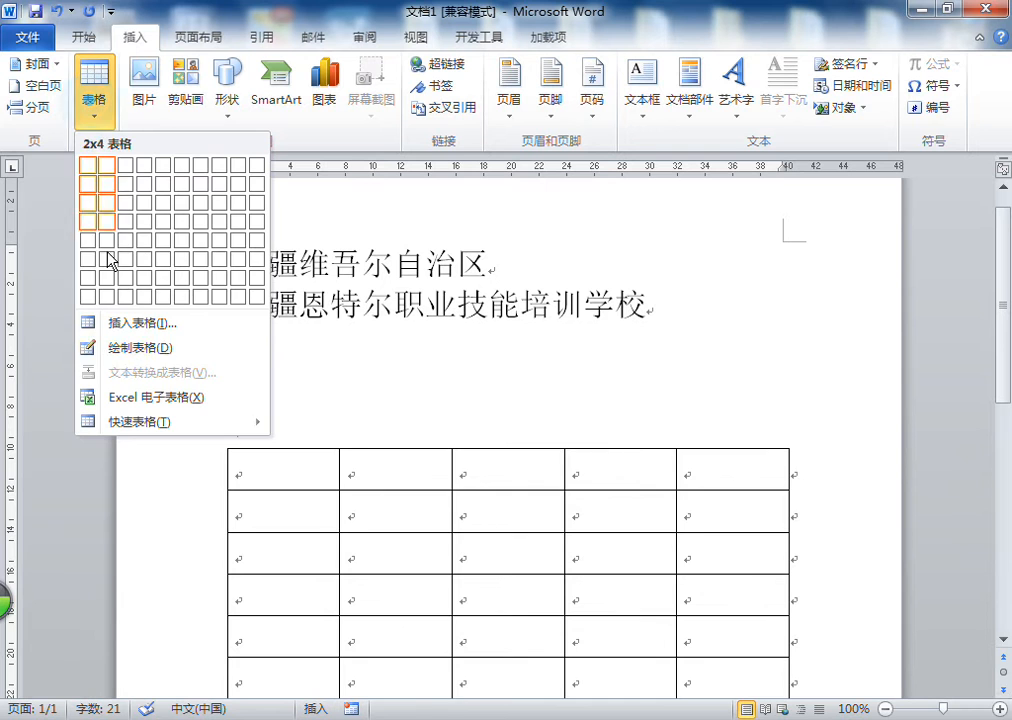
click(131, 350)
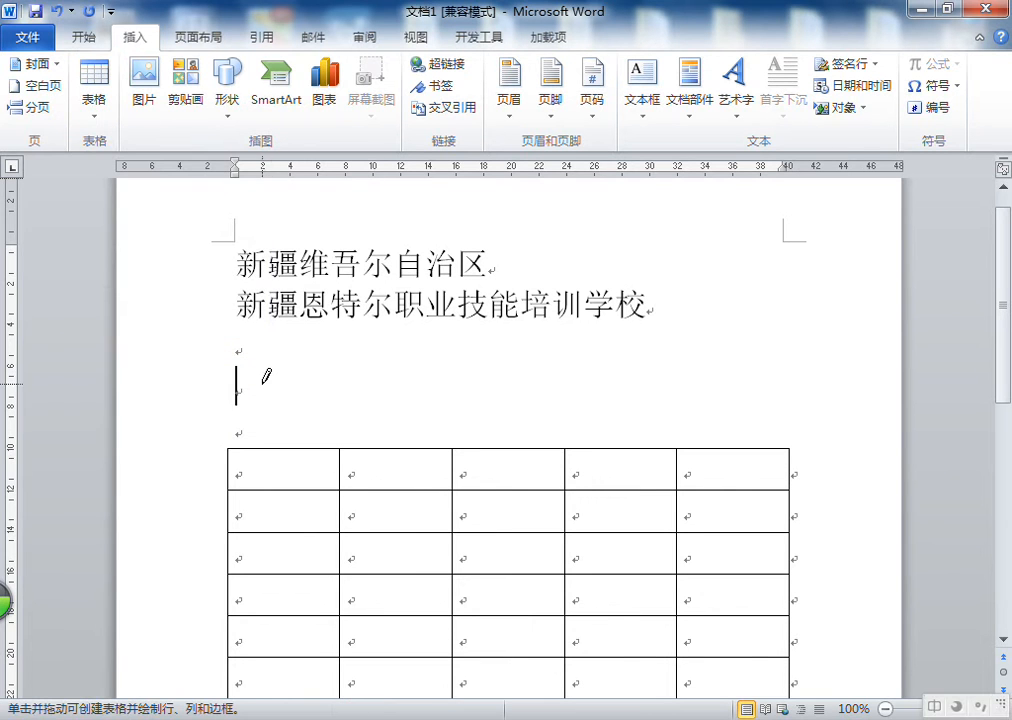
mouse_move(226, 361)
mouse_down()
mouse_move(776, 394)
mouse_move(792, 412)
mouse_up()
drag(251, 388, 752, 429)
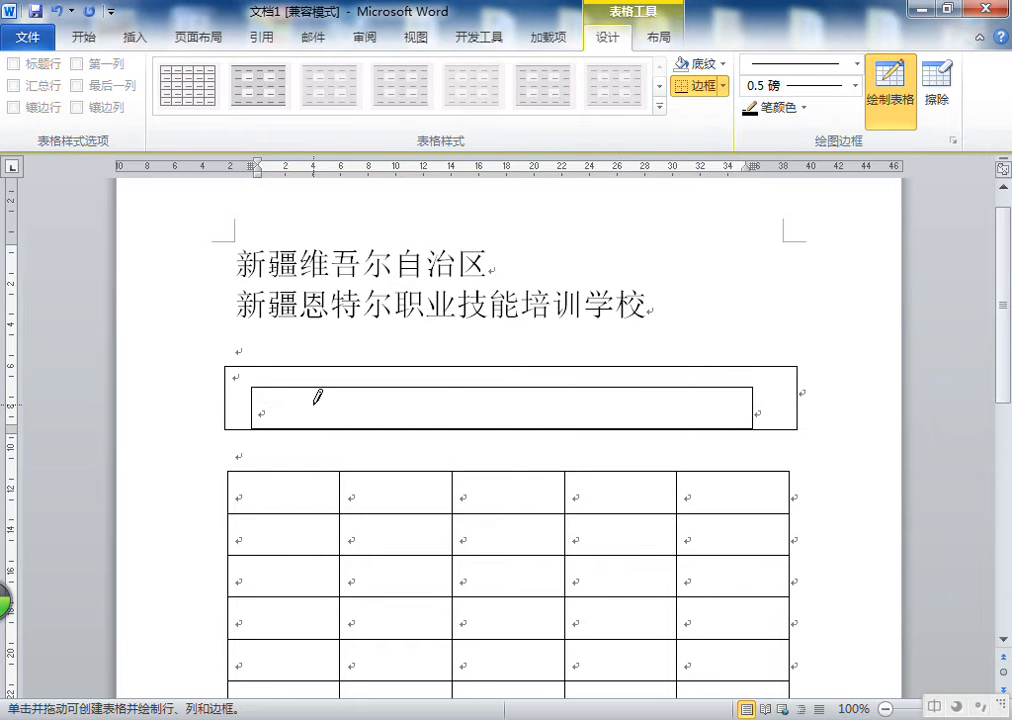
click(57, 11)
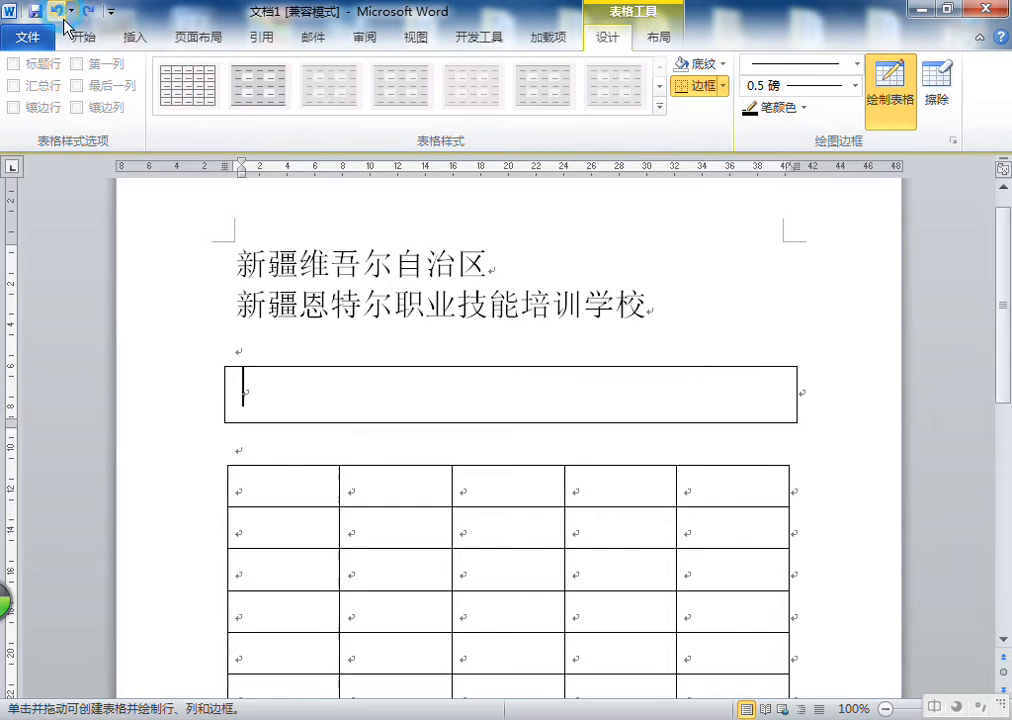
Draw row and column lines inside the frame to split it into three rows of irregular cells, then turn off Draw Table
mouse_move(244, 398)
mouse_down()
mouse_move(790, 400)
mouse_move(294, 411)
mouse_move(790, 414)
mouse_up()
drag(714, 372, 715, 482)
drag(658, 413, 658, 448)
drag(578, 368, 577, 448)
drag(492, 408, 489, 489)
drag(379, 372, 378, 489)
drag(280, 410, 281, 448)
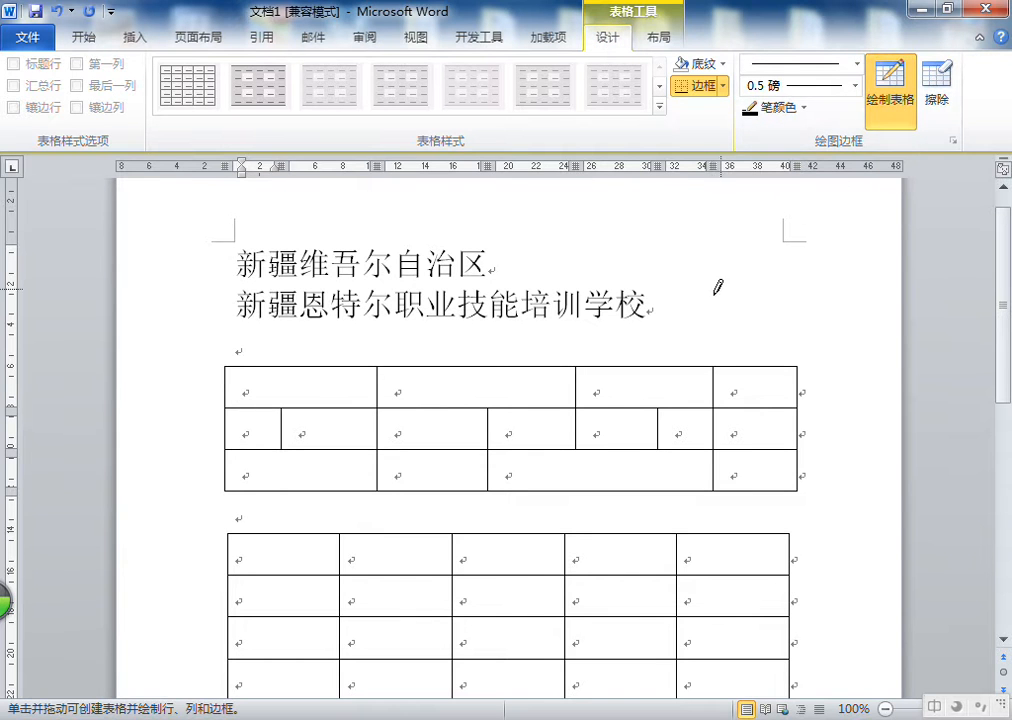
click(886, 96)
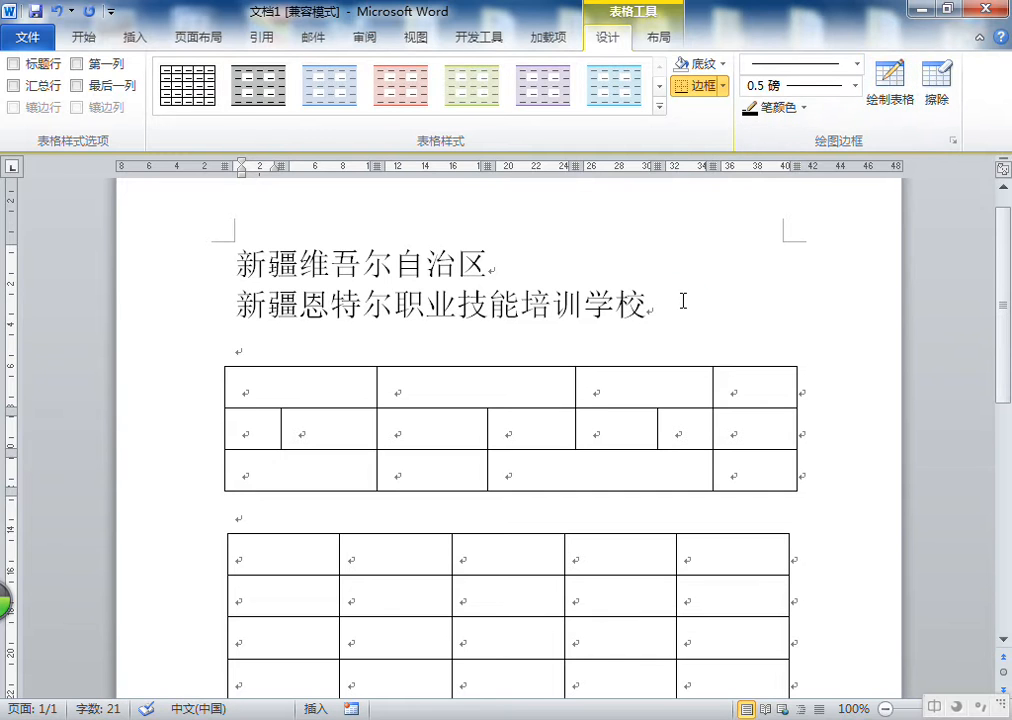
click(678, 299)
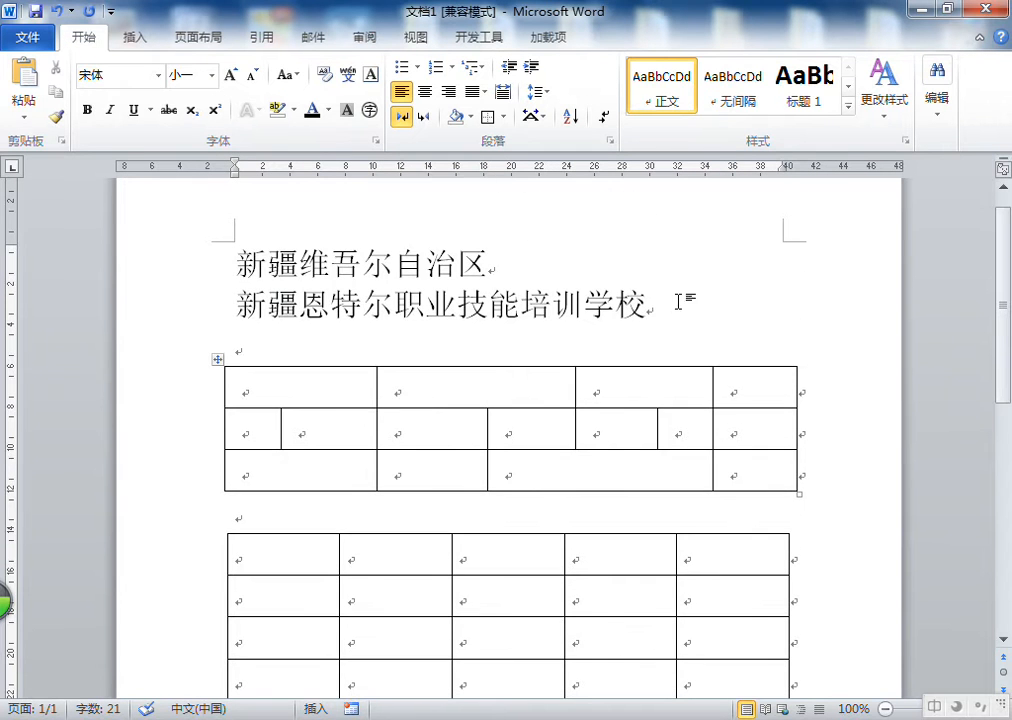
Select the whole drawn table and delete it
click(264, 378)
click(219, 361)
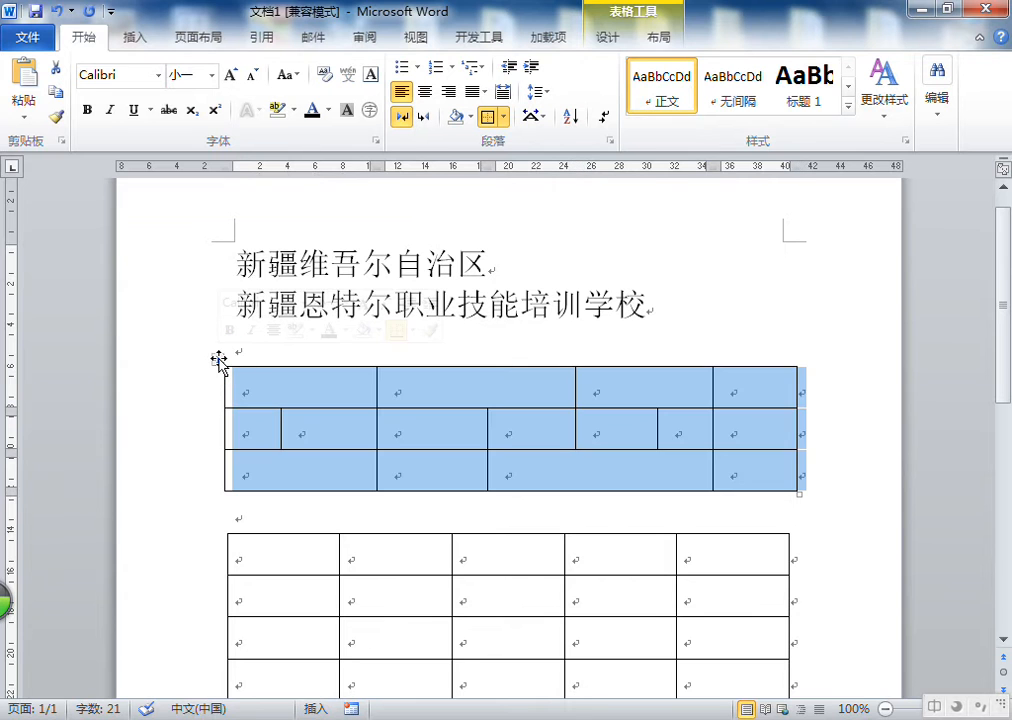
key(BackSpace)
scroll(306, 389, down, 2)
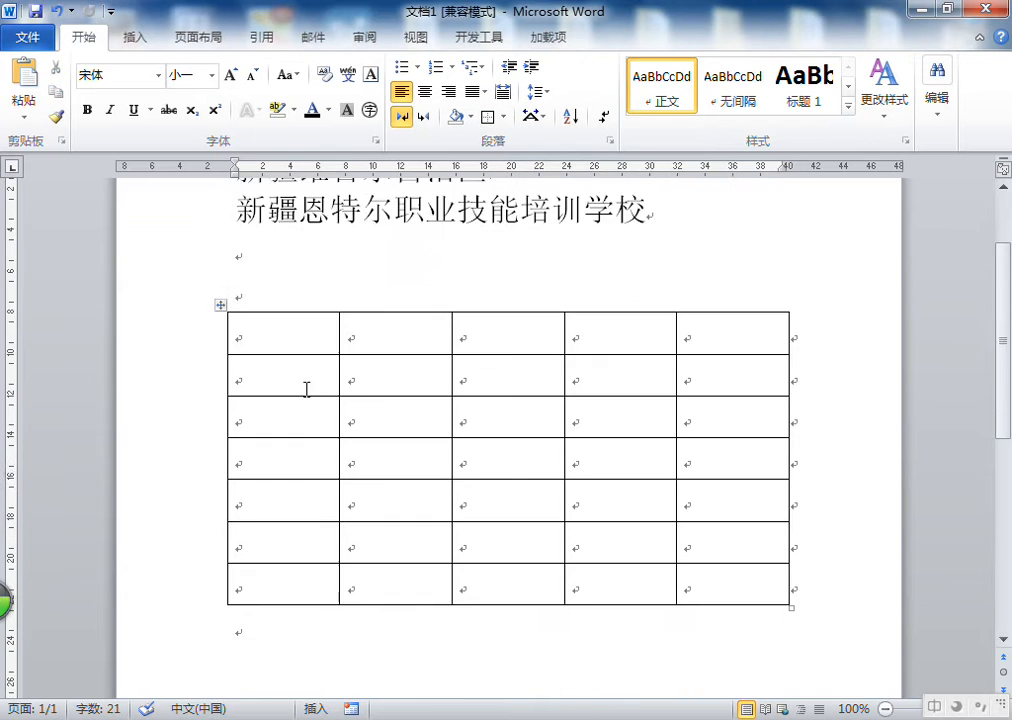
click(255, 336)
right_click(259, 339)
key(Escape)
click(610, 40)
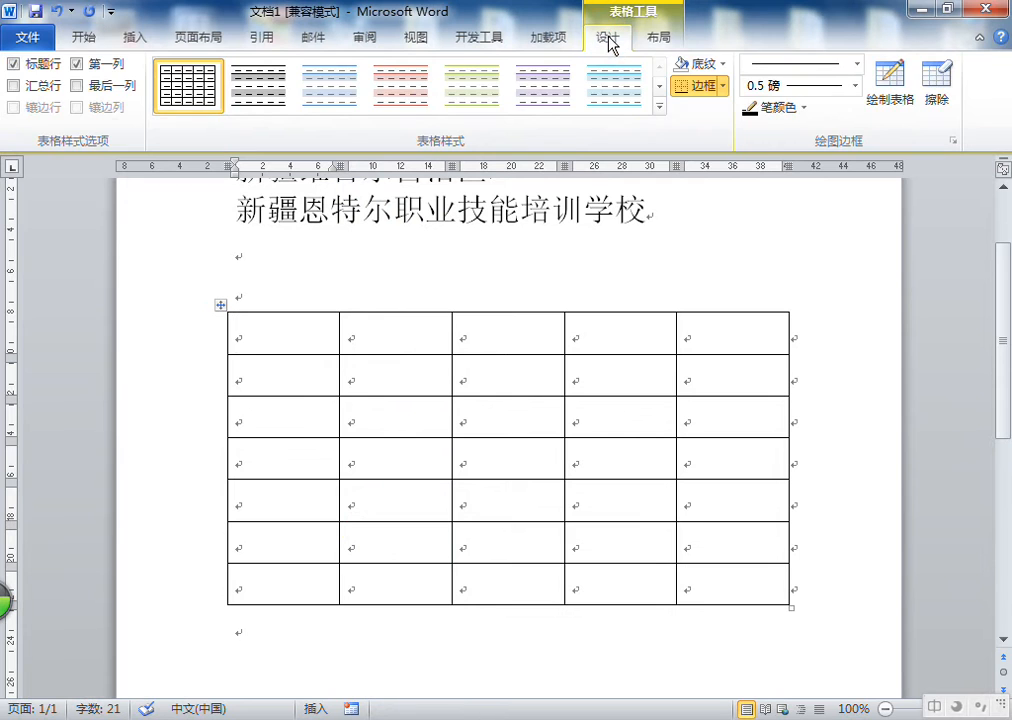
click(136, 40)
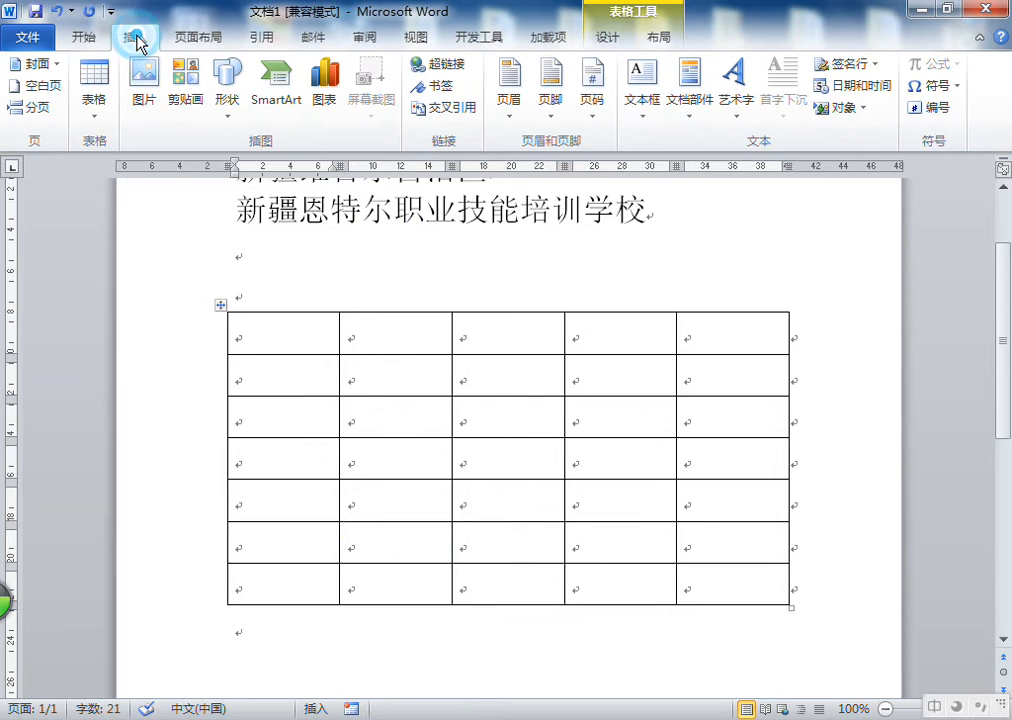
click(619, 42)
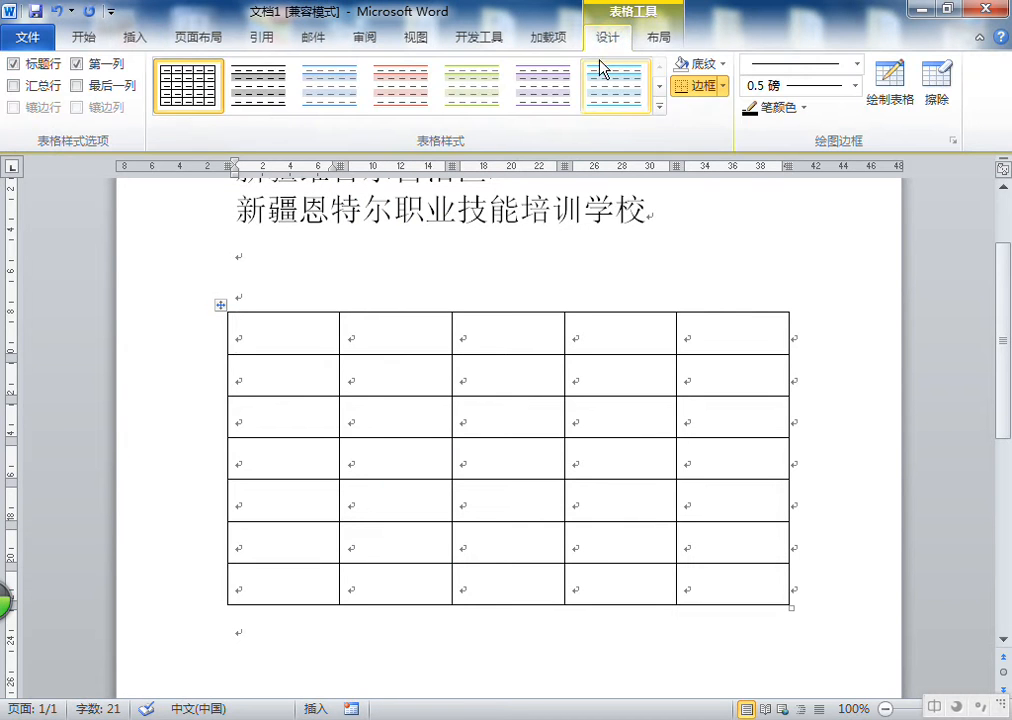
click(614, 44)
click(660, 42)
click(607, 38)
click(290, 262)
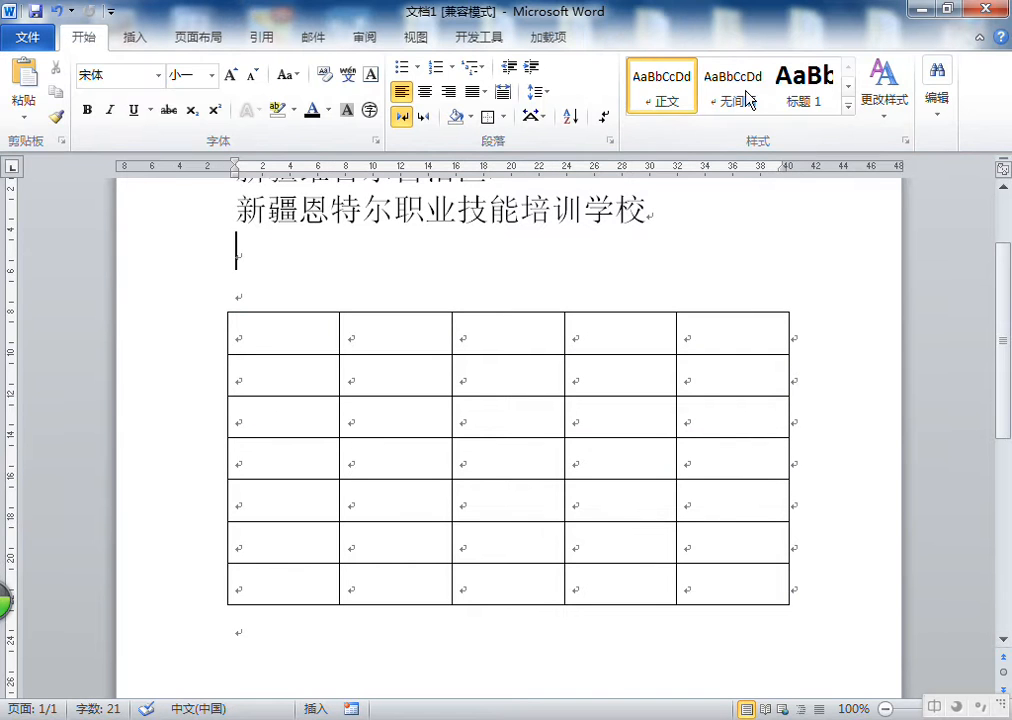
click(555, 40)
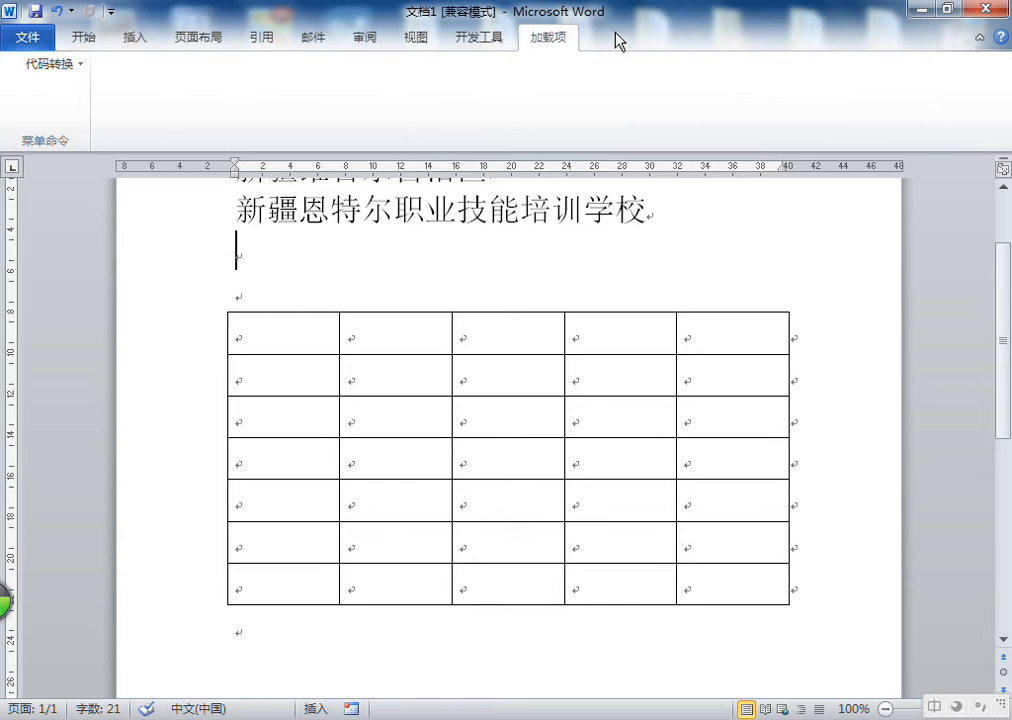
click(88, 37)
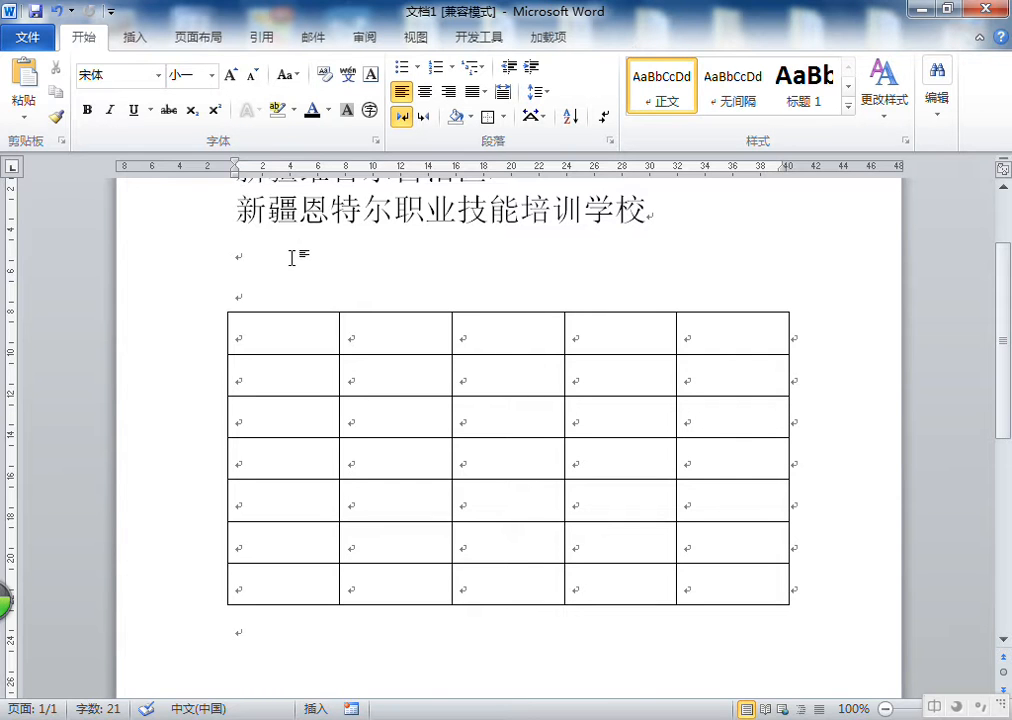
click(276, 337)
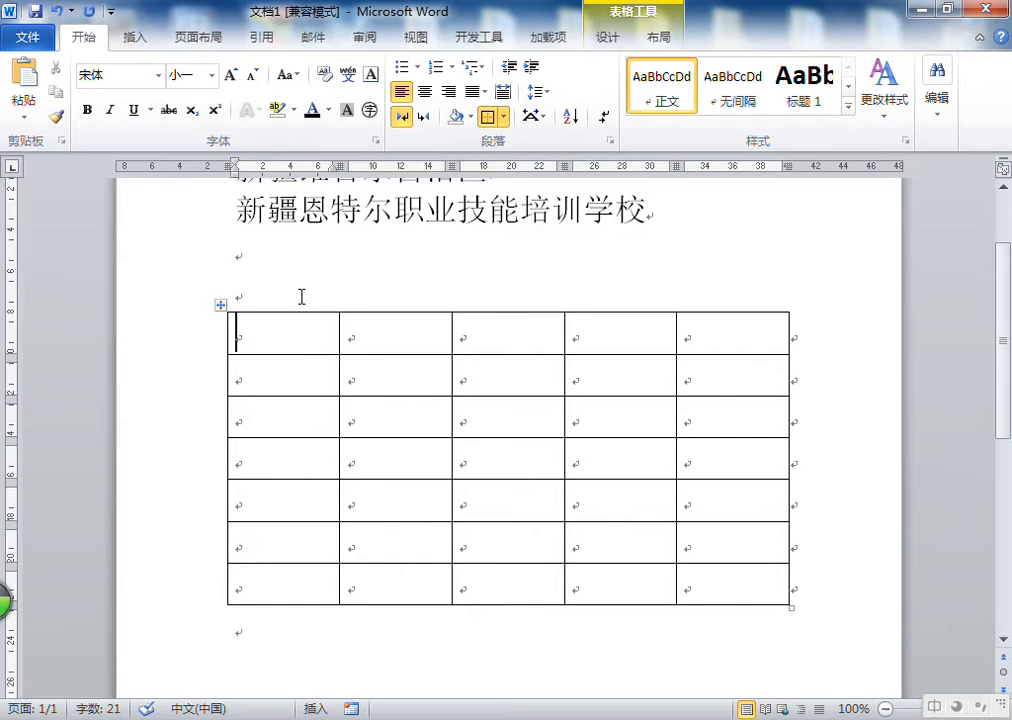
click(145, 37)
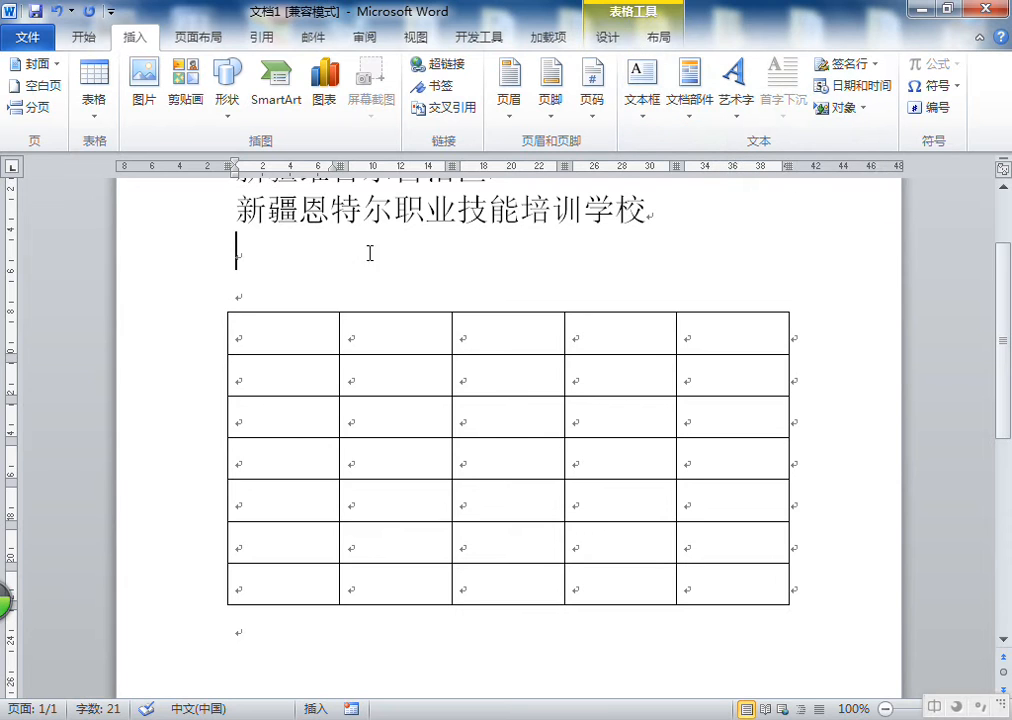
click(429, 250)
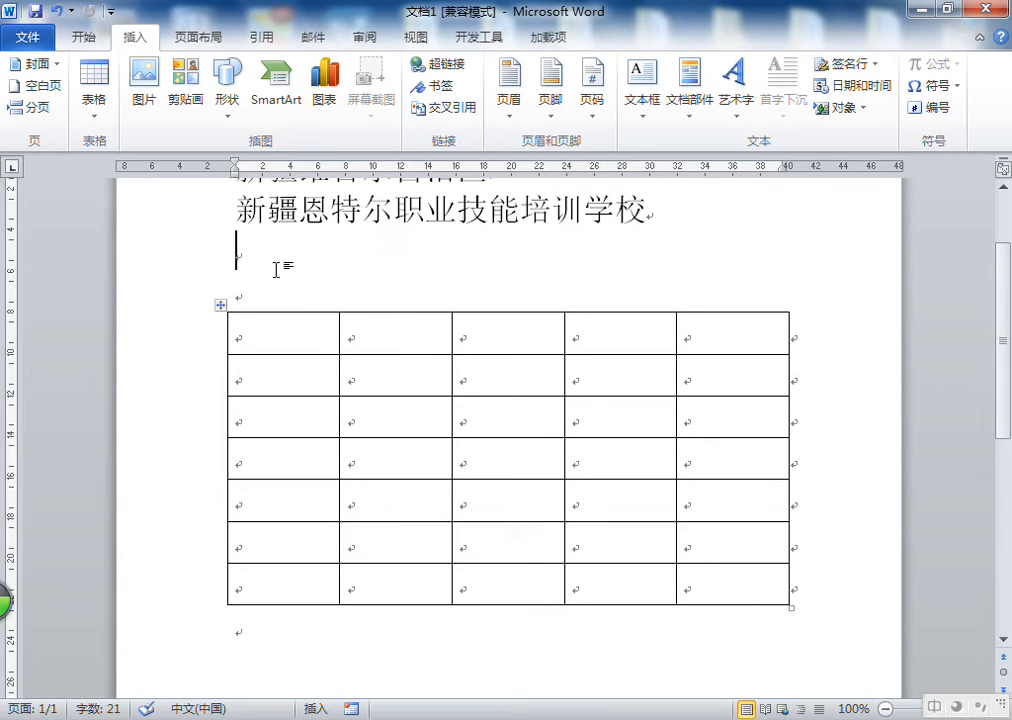
click(703, 210)
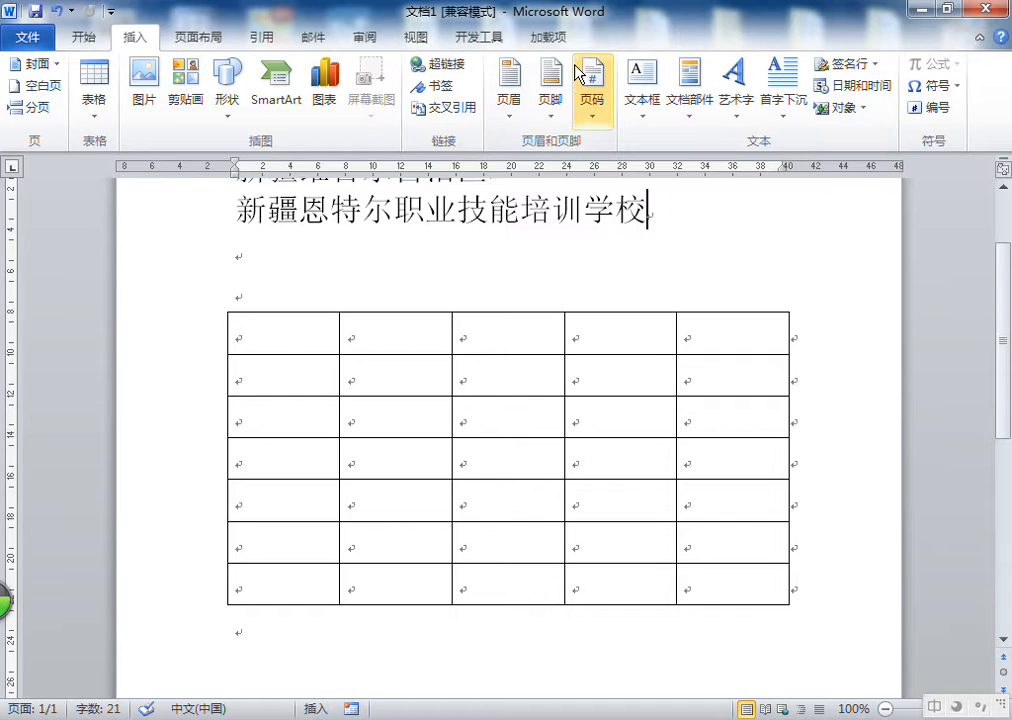
click(314, 249)
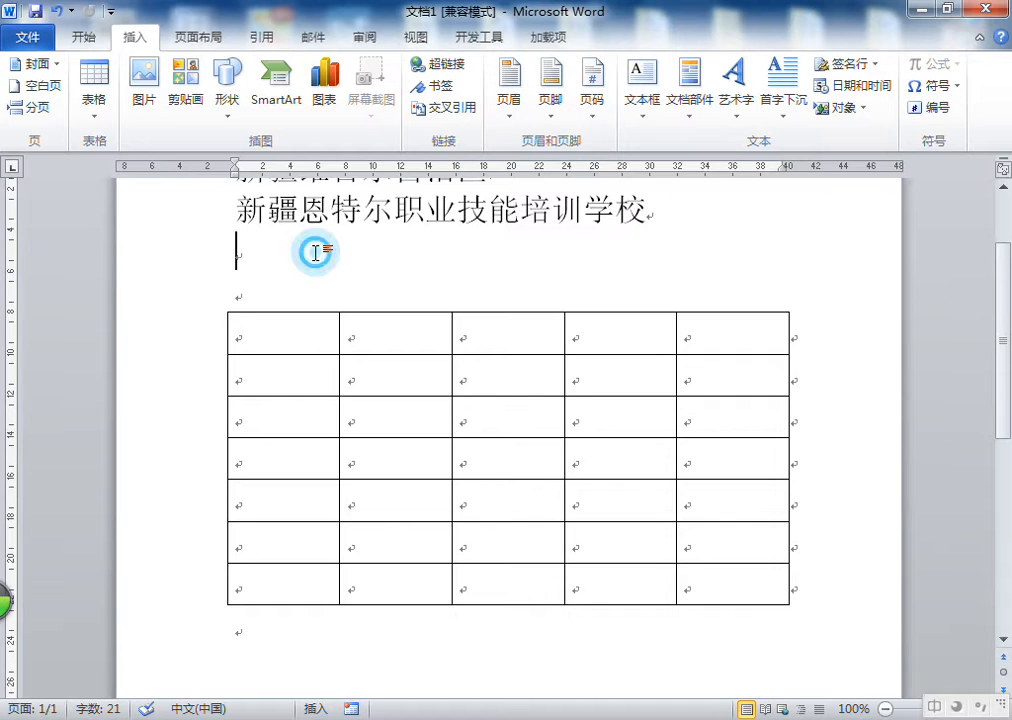
click(408, 340)
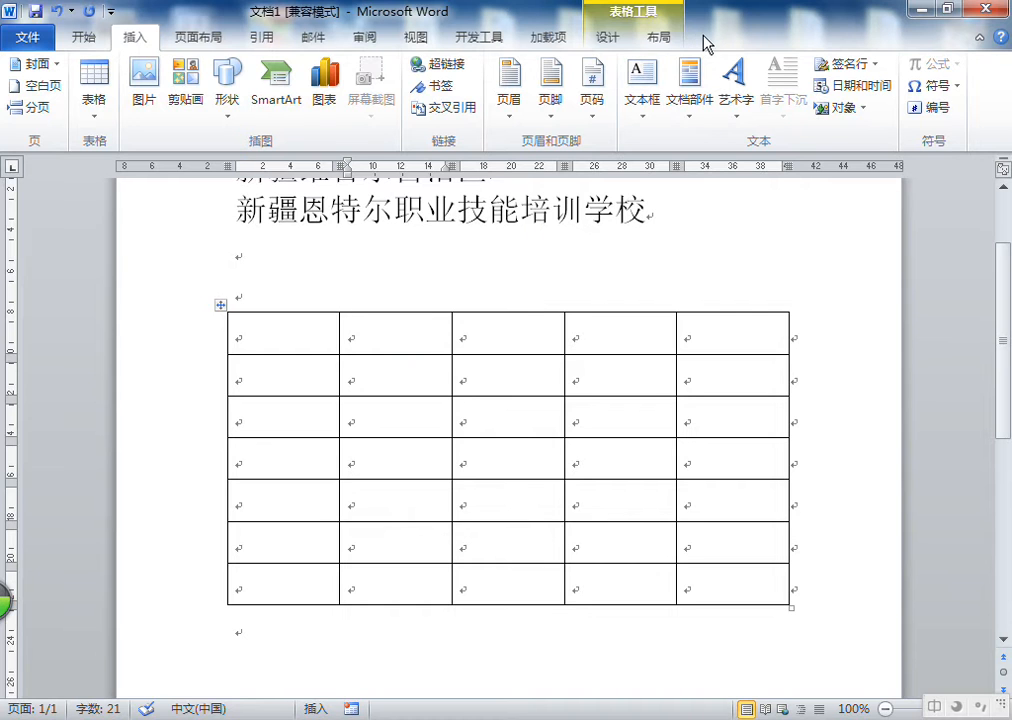
click(302, 286)
click(267, 342)
click(612, 40)
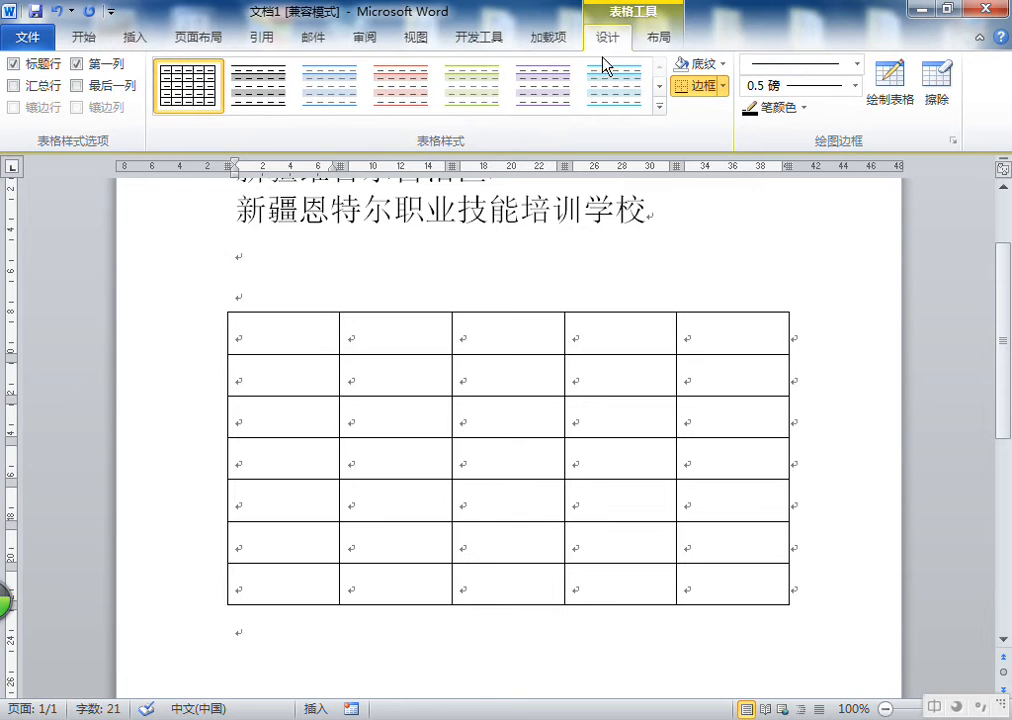
click(296, 275)
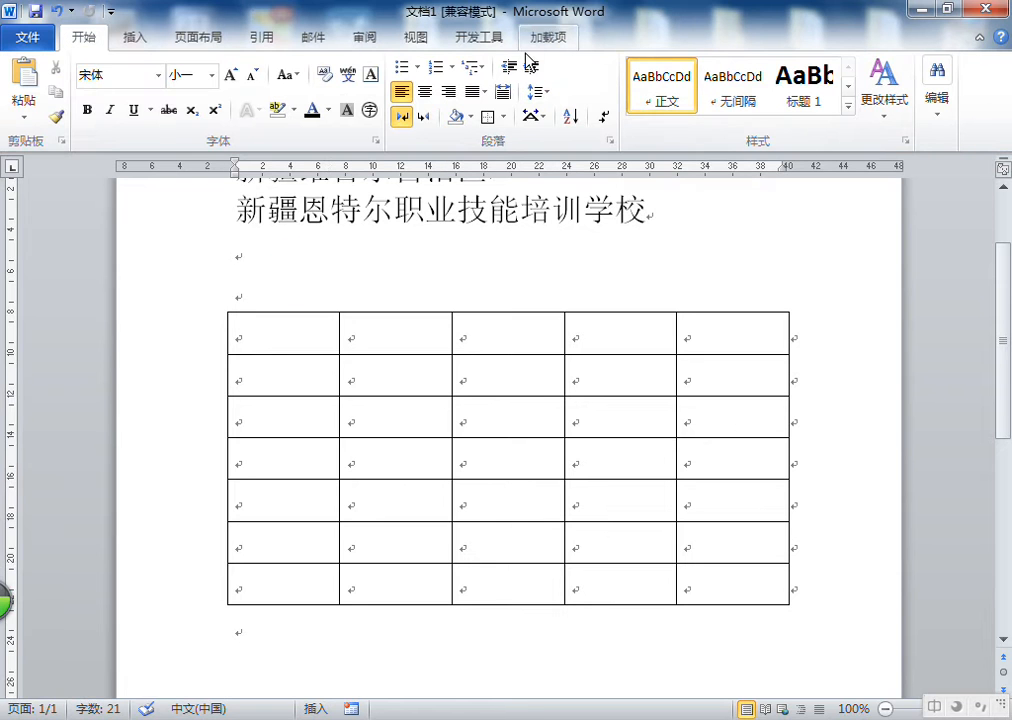
click(296, 262)
Apply the 中等深浅底纹 1 - 强调文字颜色 1 table style to the 5-column table
click(285, 339)
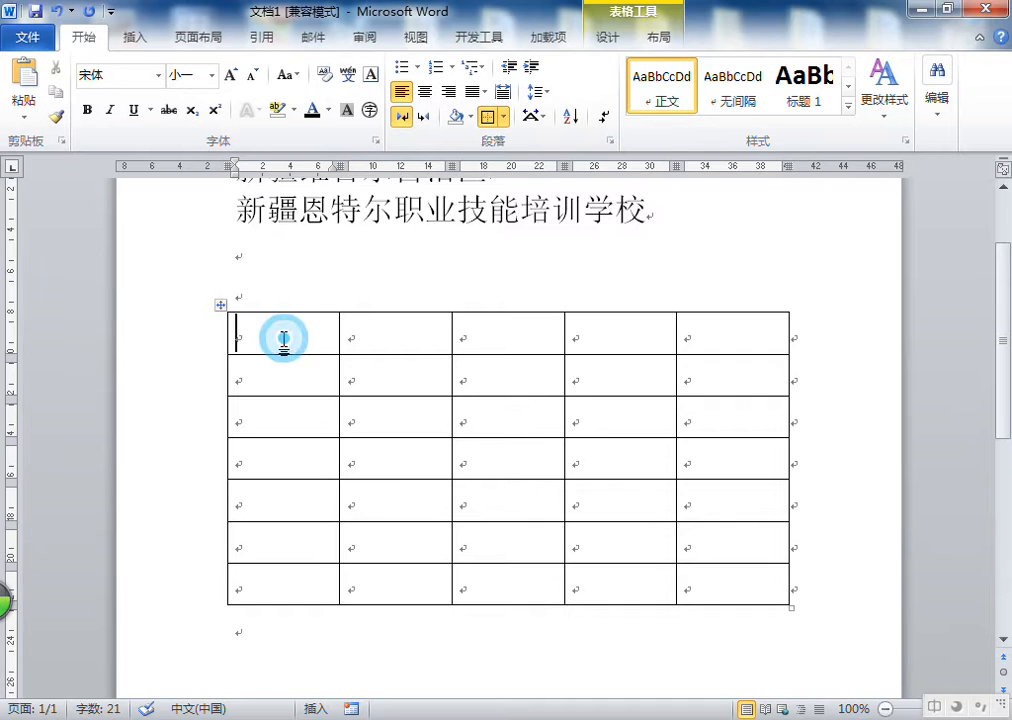
click(606, 38)
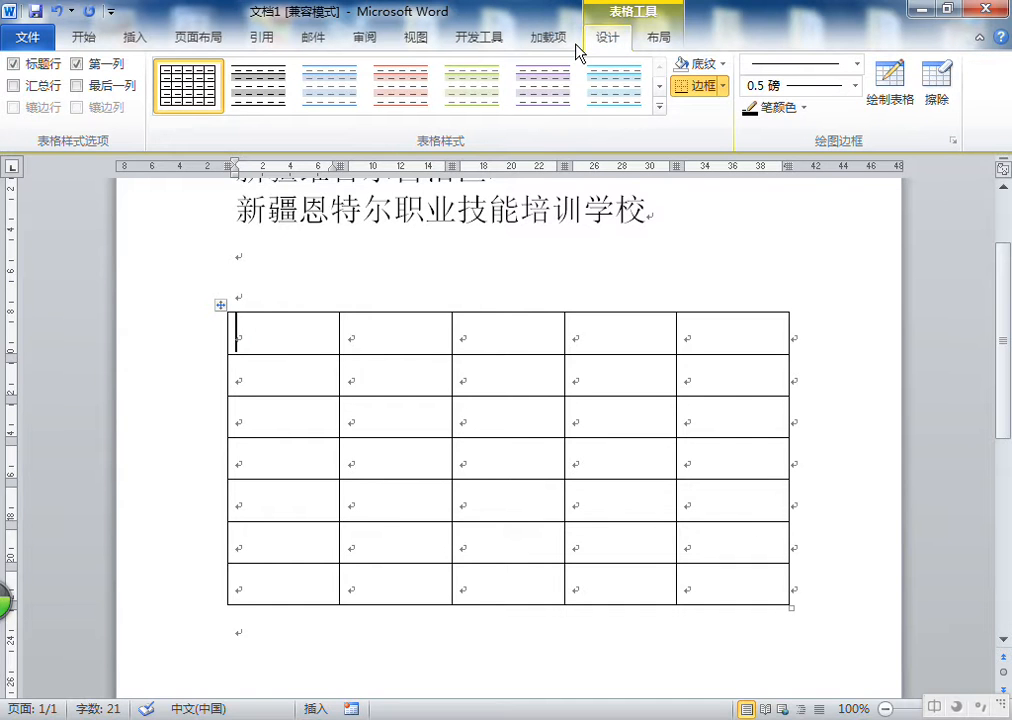
click(35, 66)
click(33, 64)
click(33, 64)
click(33, 64)
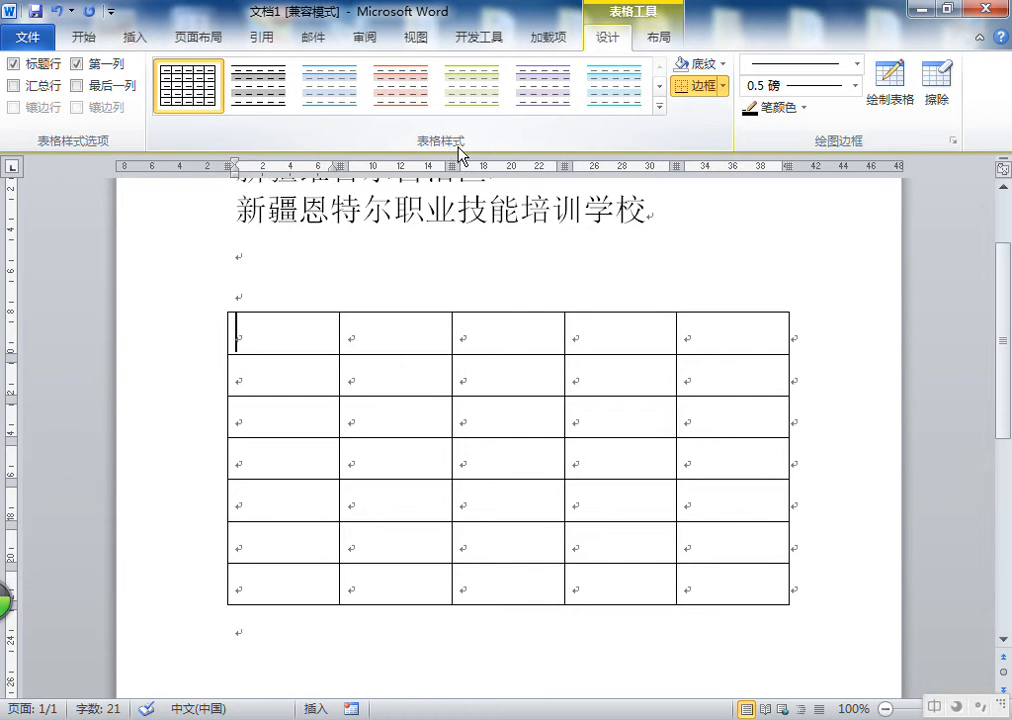
click(659, 108)
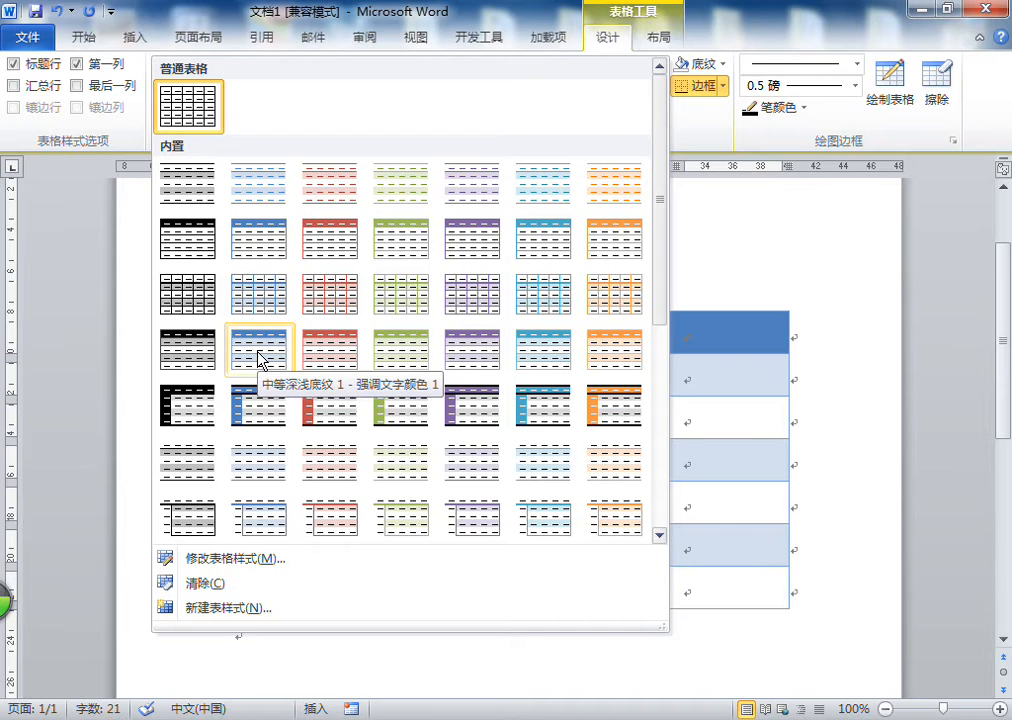
click(258, 298)
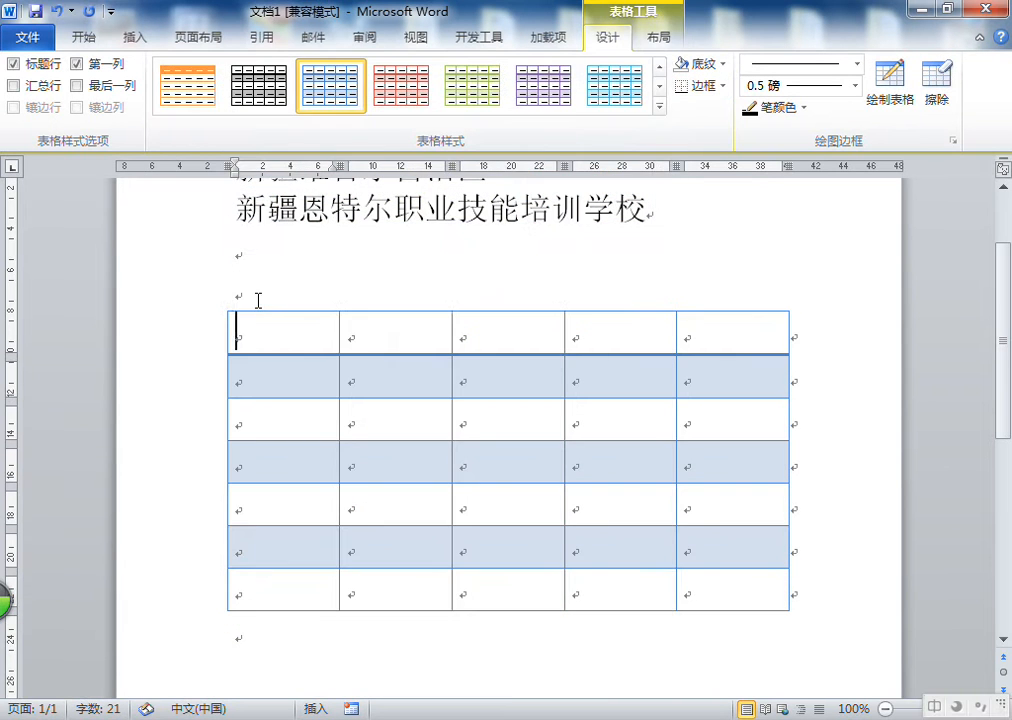
Try toggling the header row, first column, last column and total row style options on and off
click(30, 66)
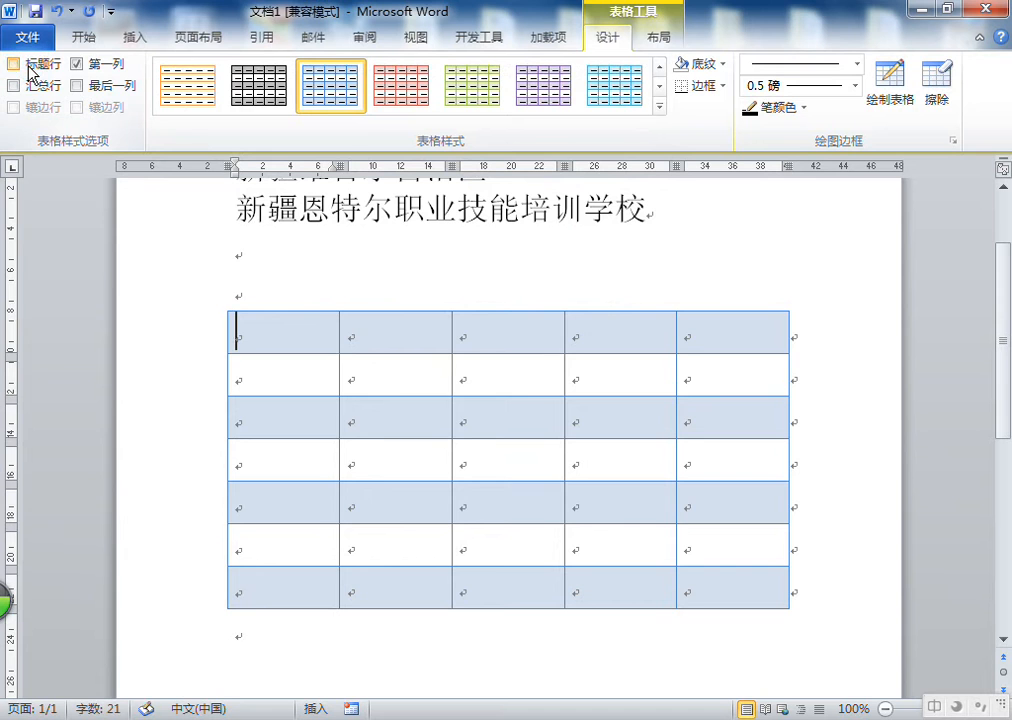
click(30, 66)
click(30, 66)
click(30, 66)
click(30, 66)
click(30, 66)
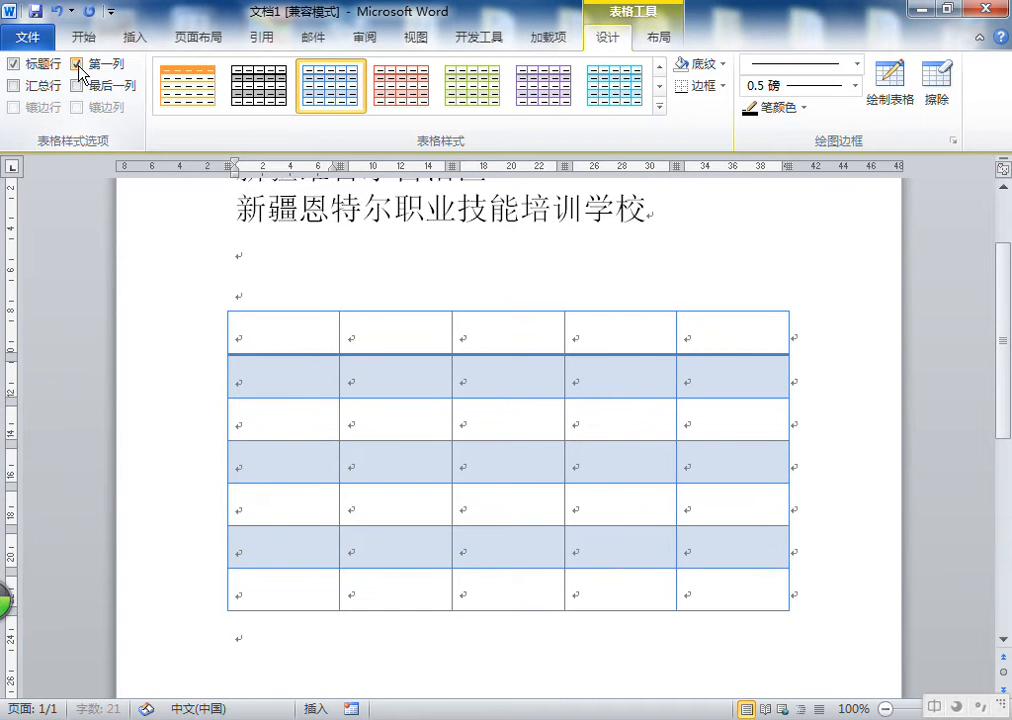
click(98, 64)
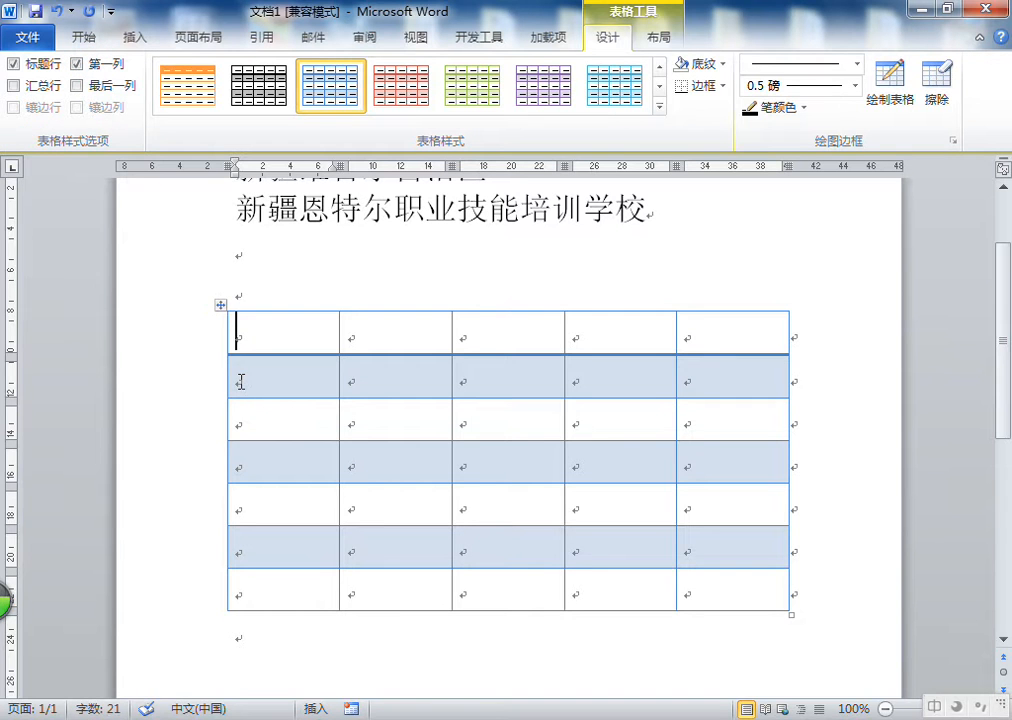
click(77, 63)
click(89, 66)
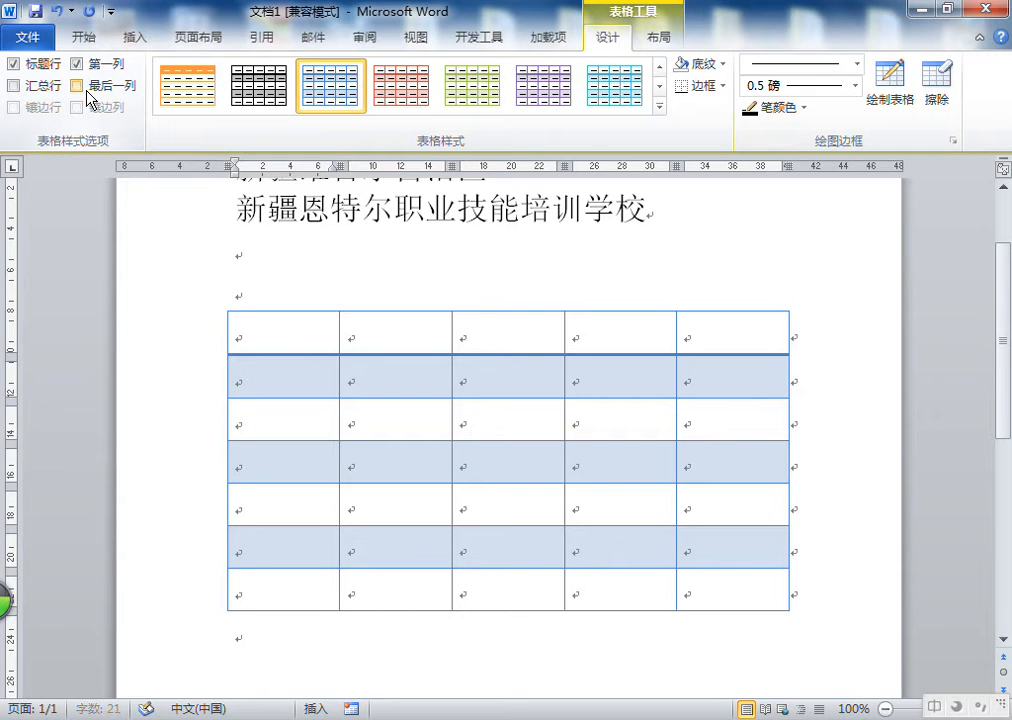
click(92, 88)
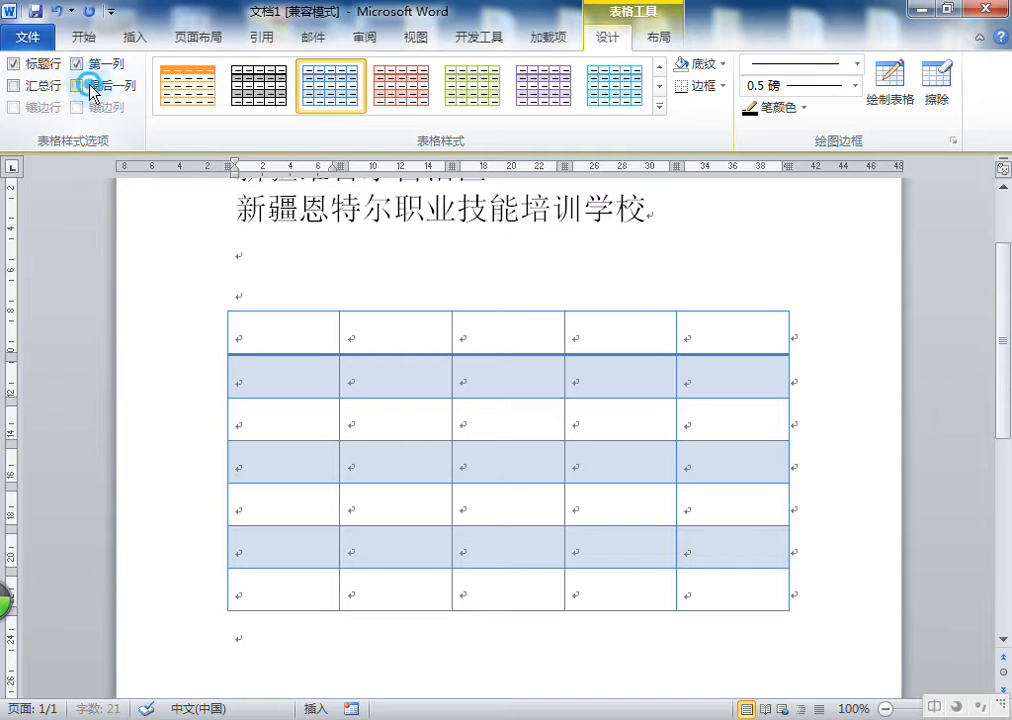
click(90, 88)
click(28, 90)
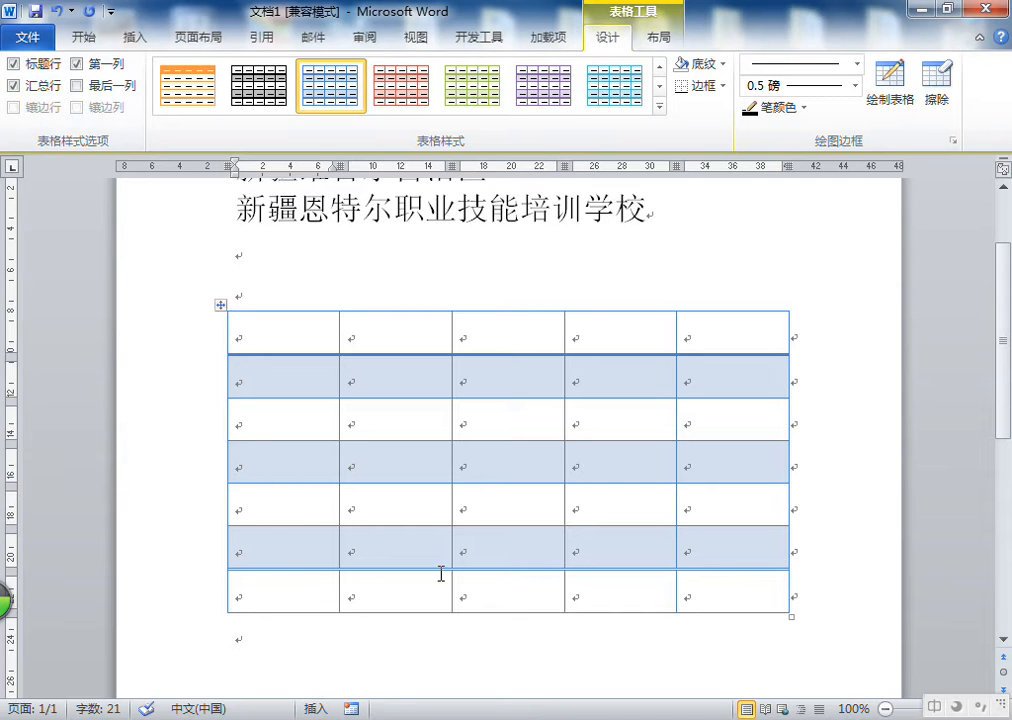
click(30, 87)
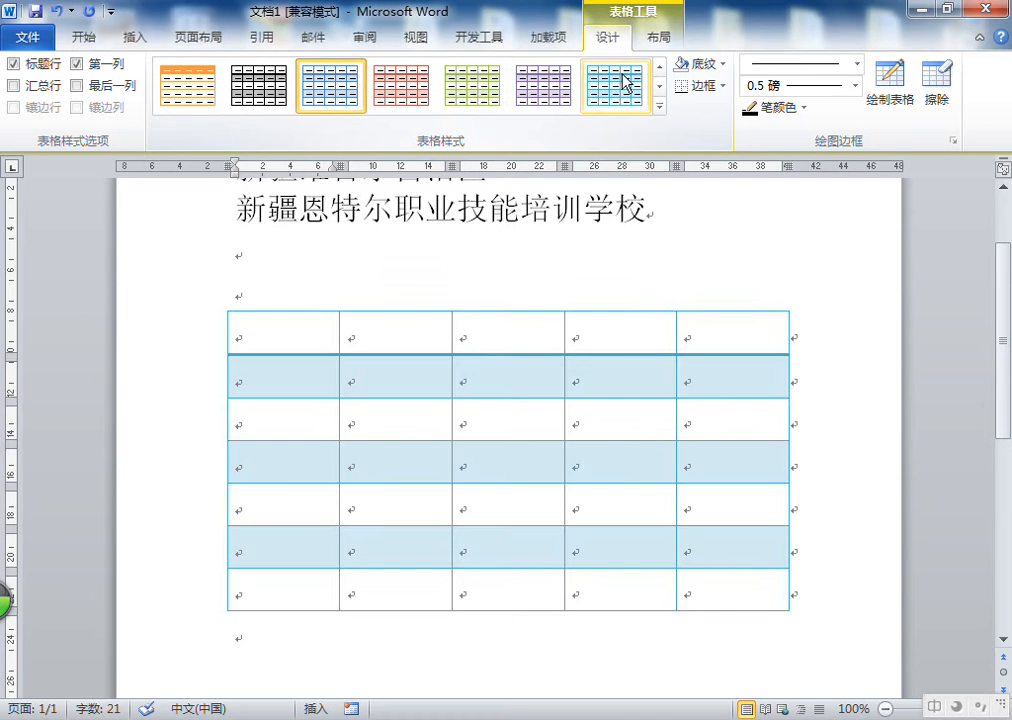
Apply the plain 普通表格 style to the table to clear its style
click(660, 106)
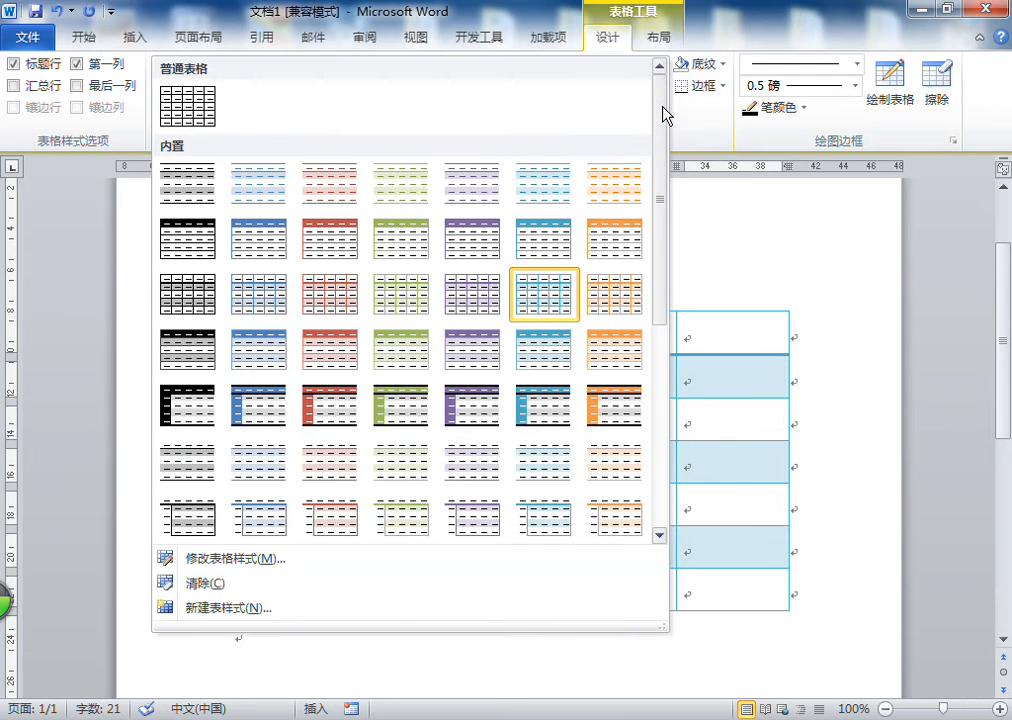
click(185, 110)
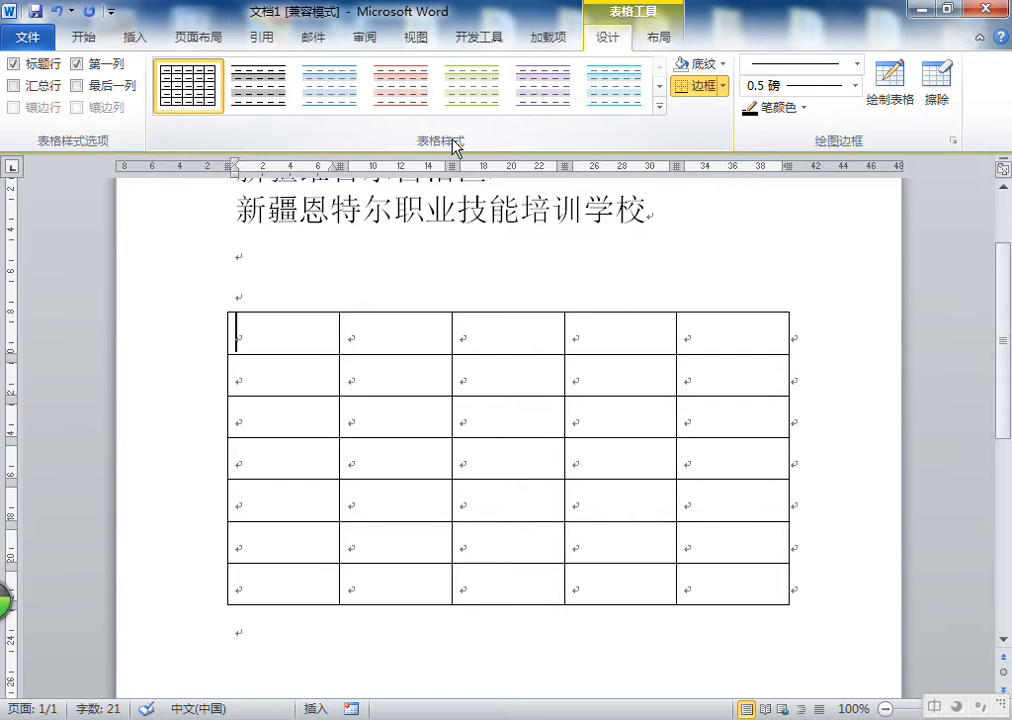
Shade the first cell with a light theme blue, then undo the shading
click(714, 66)
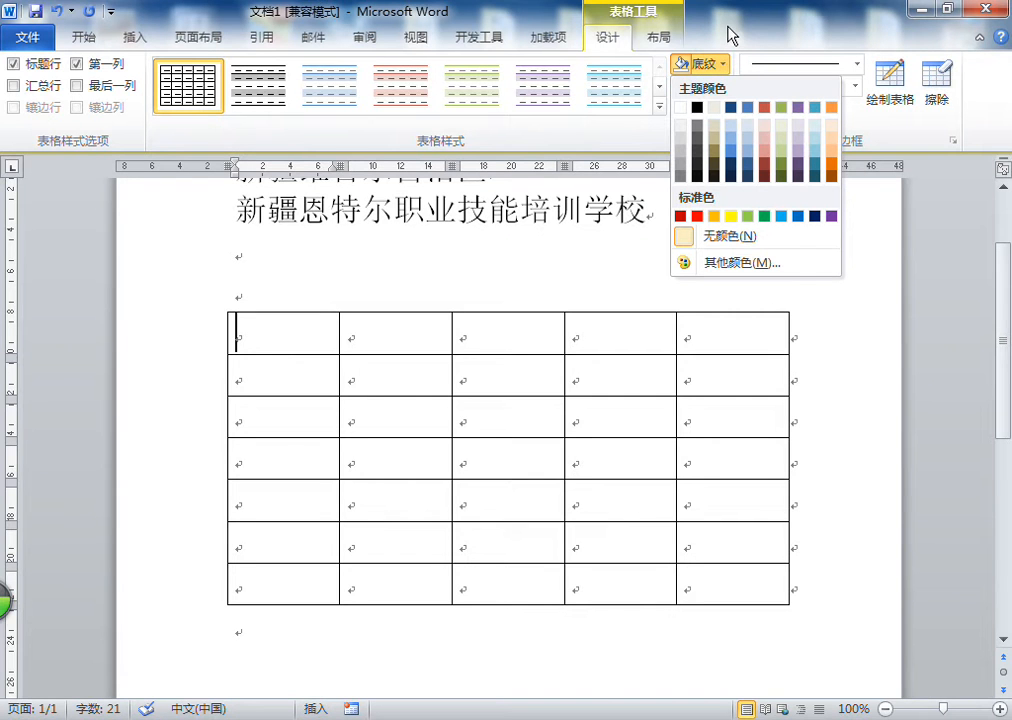
click(737, 145)
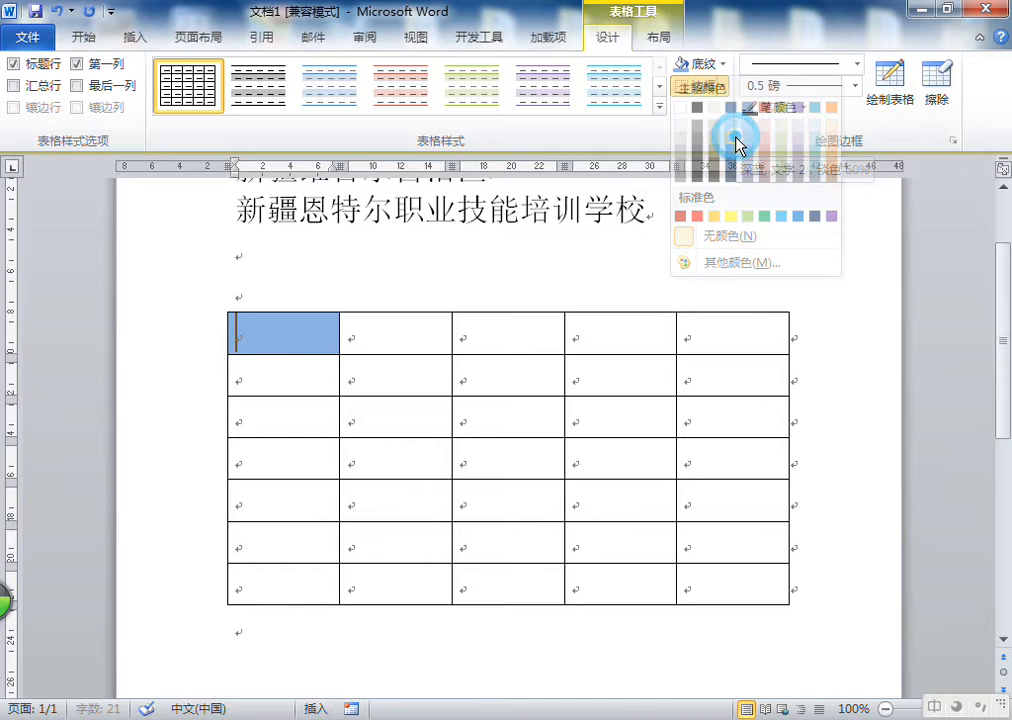
click(55, 11)
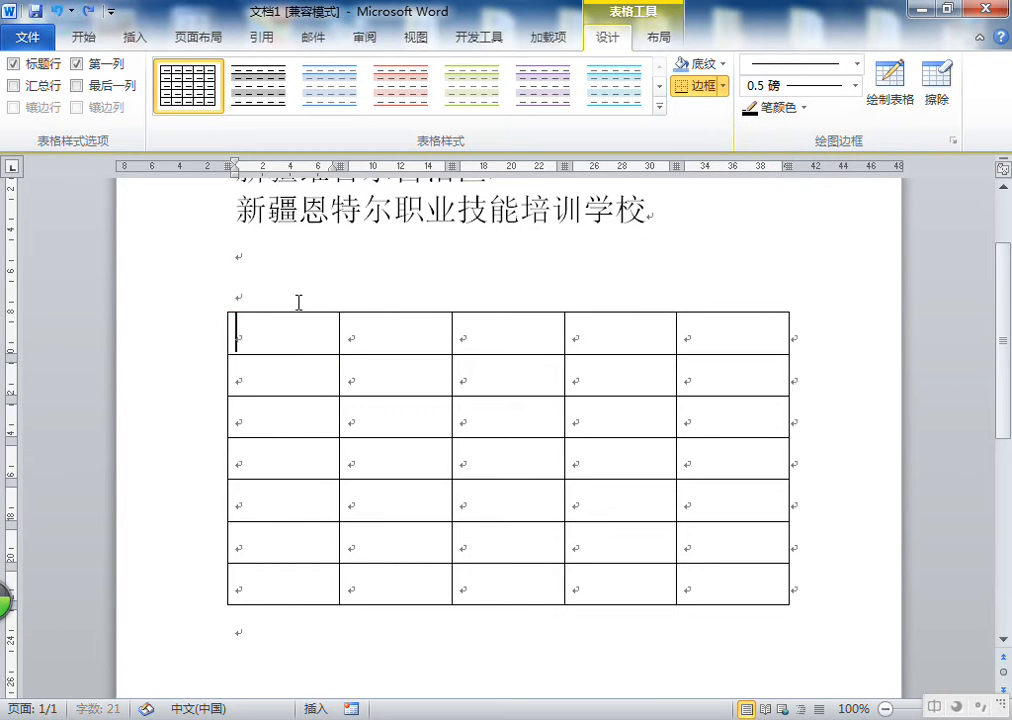
Shade the first three cells of the top two rows light blue, then undo it
drag(287, 332, 534, 372)
click(720, 64)
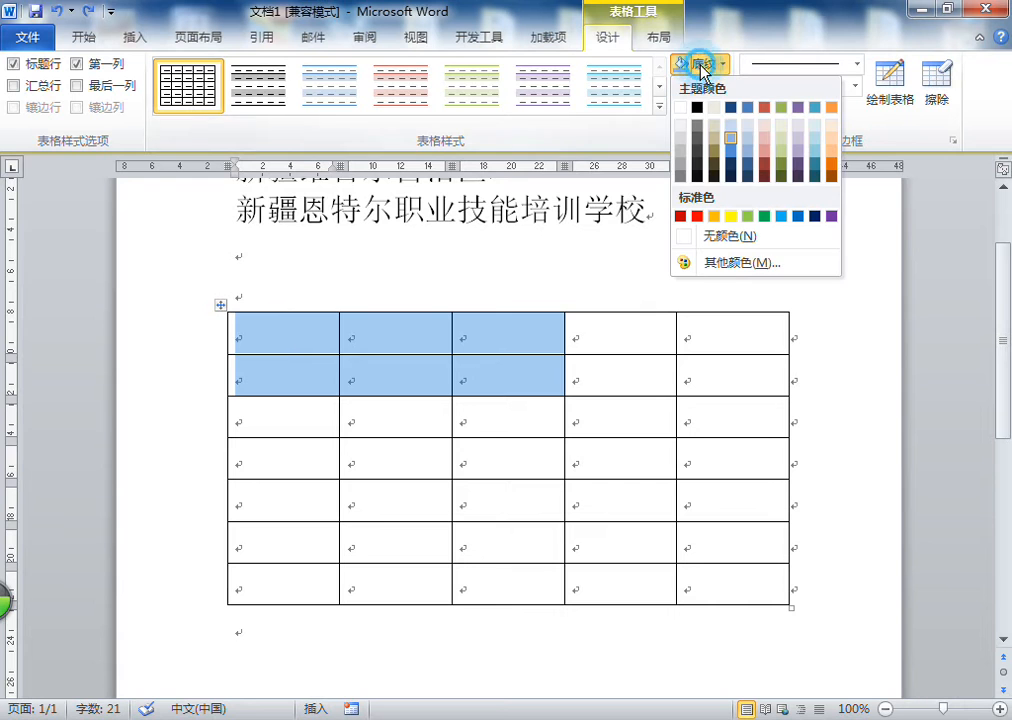
click(736, 143)
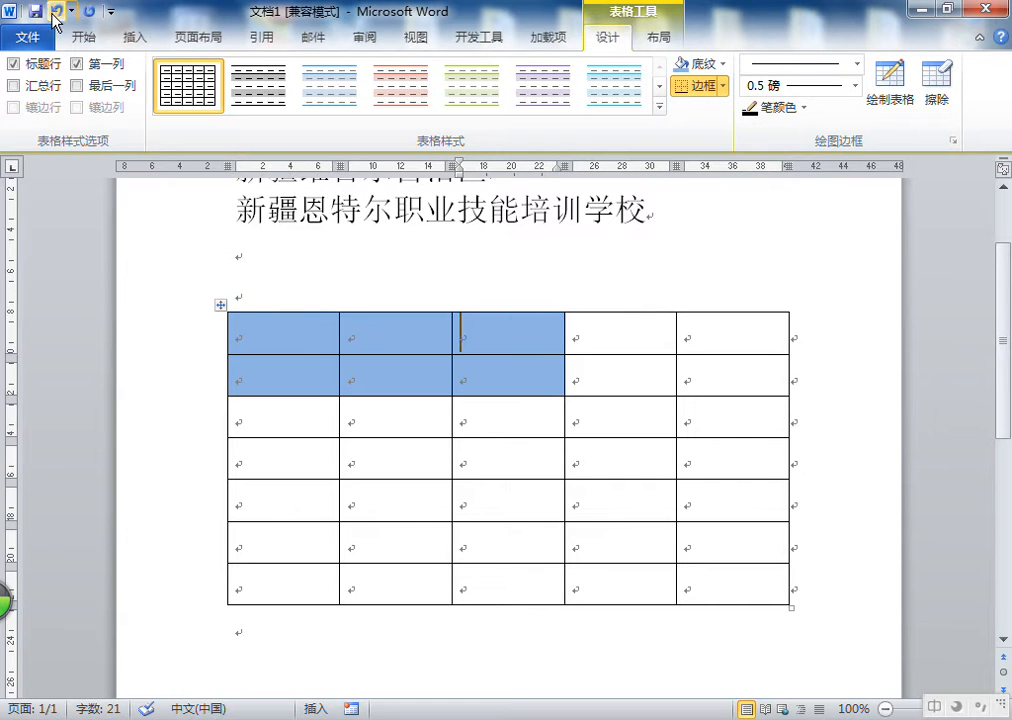
click(407, 384)
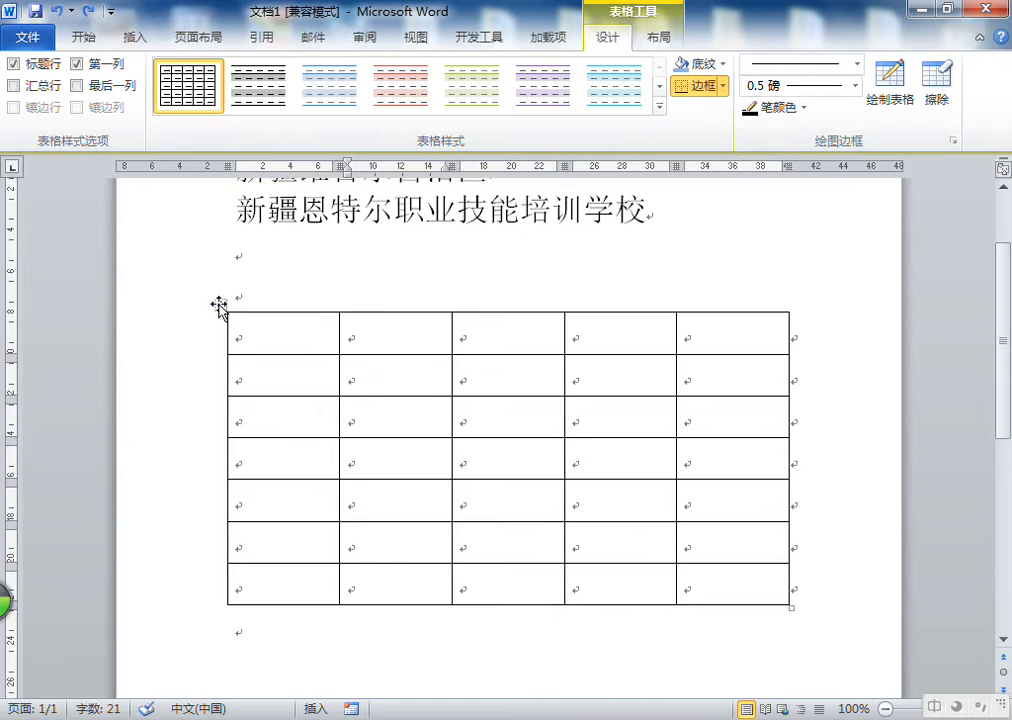
Shade the whole table with a light blue theme colour and undo the shading
click(221, 306)
click(714, 66)
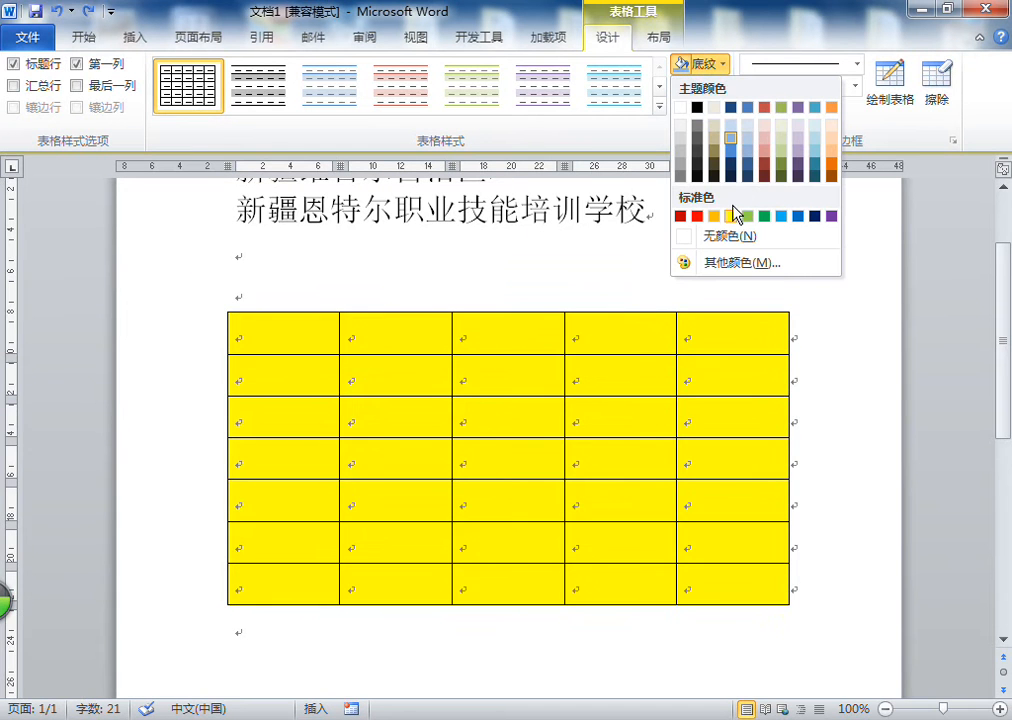
click(815, 127)
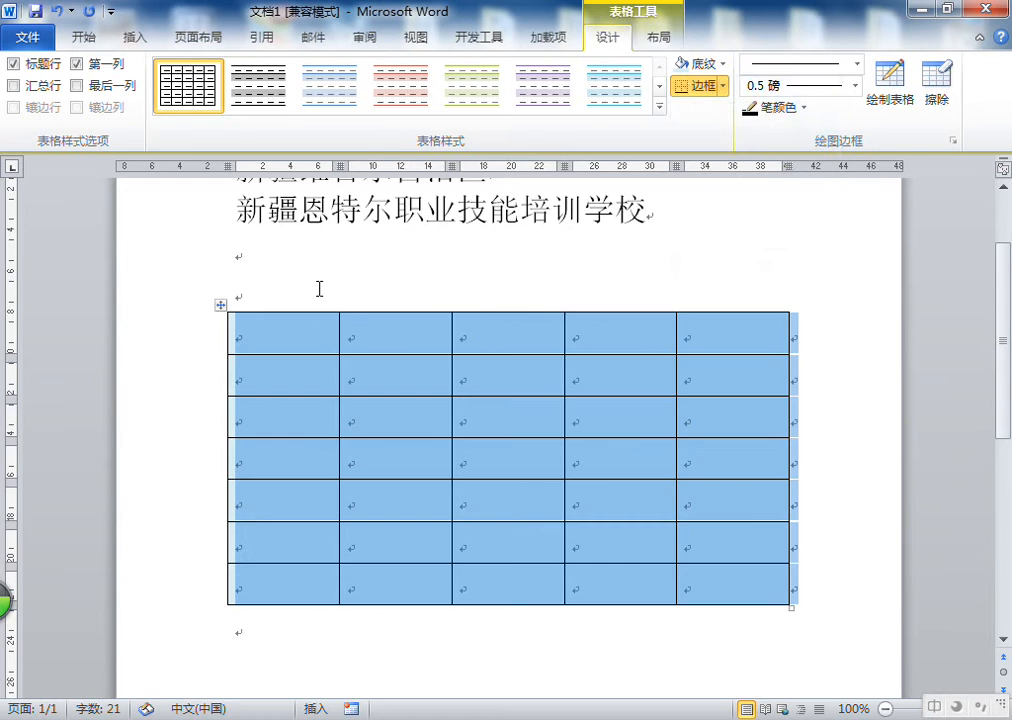
click(316, 287)
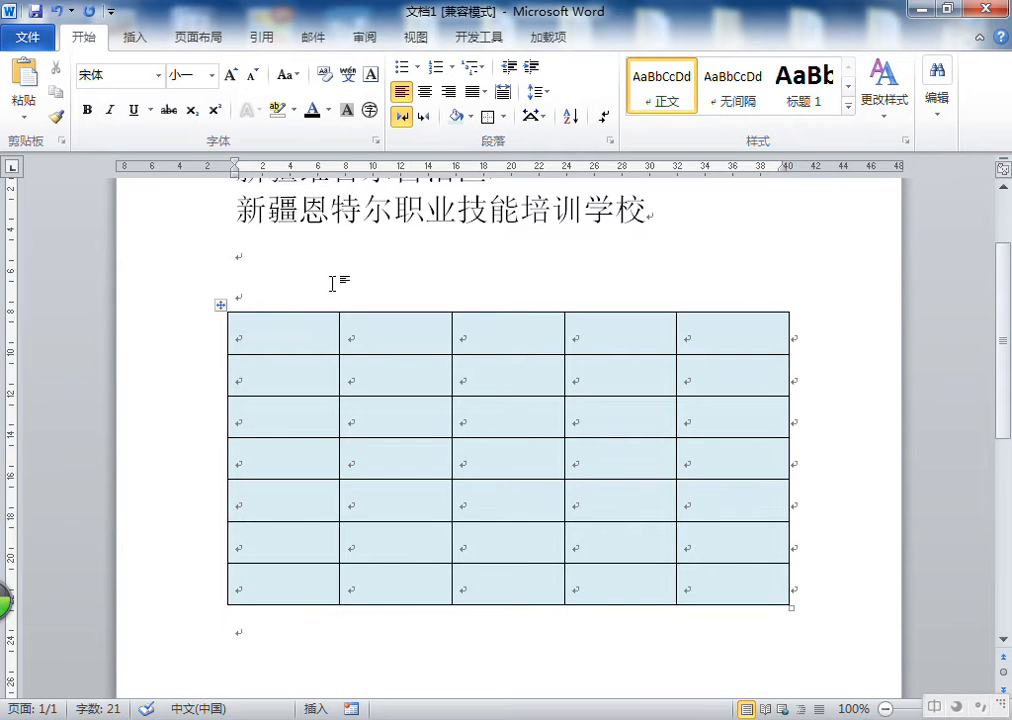
click(58, 12)
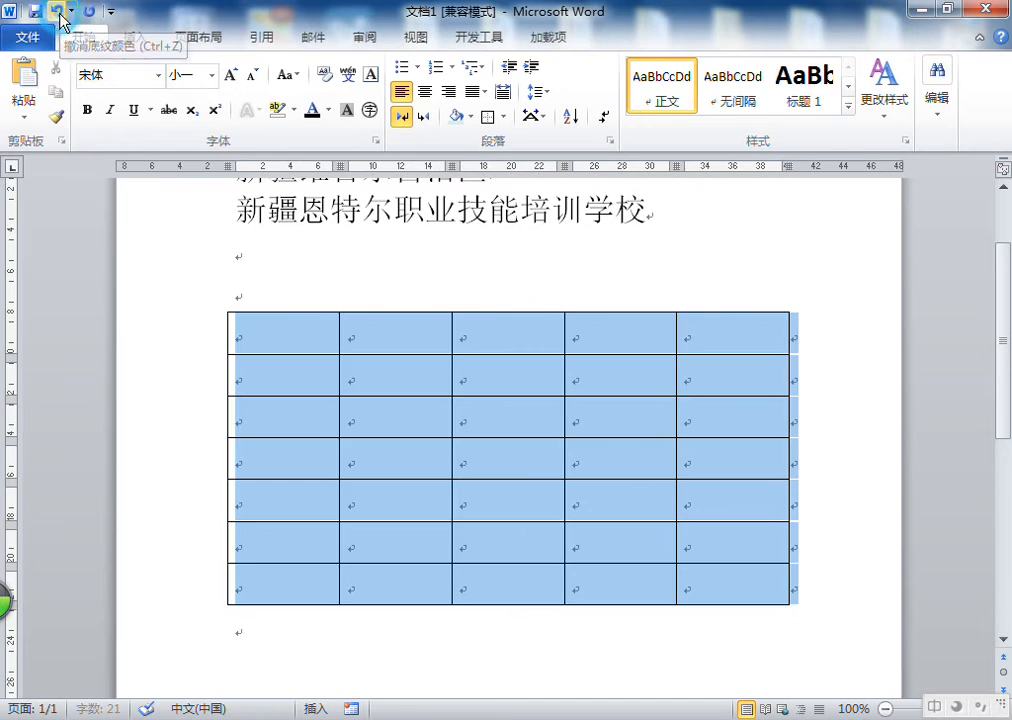
click(300, 273)
click(272, 343)
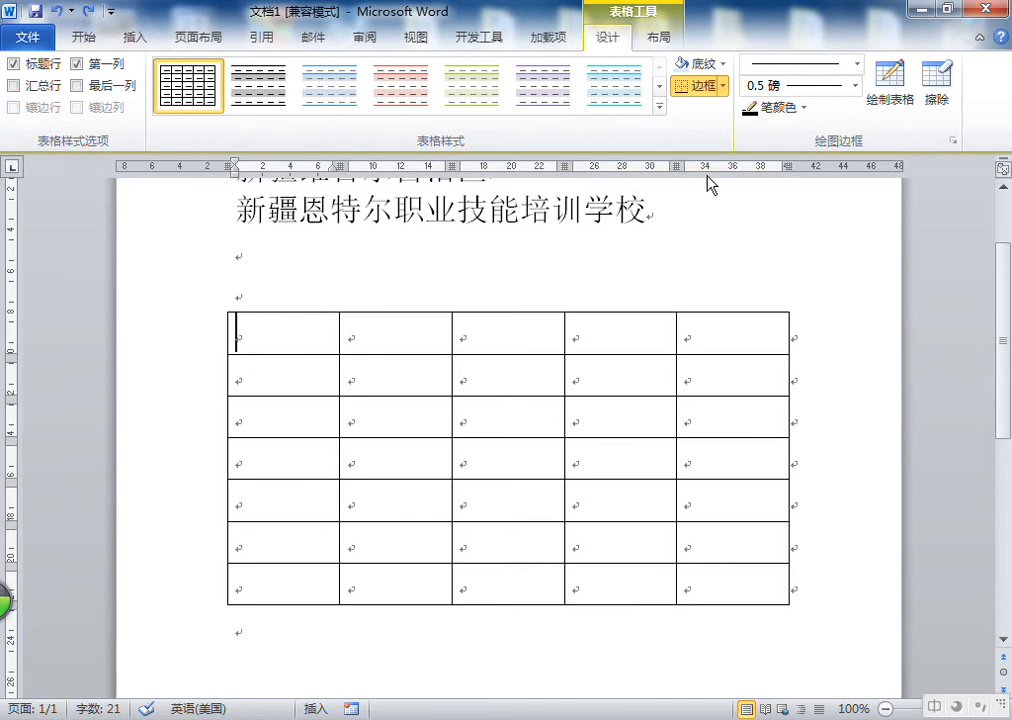
Shade a block of four rows by four columns of cells in blue
click(722, 64)
click(721, 64)
drag(330, 339, 605, 470)
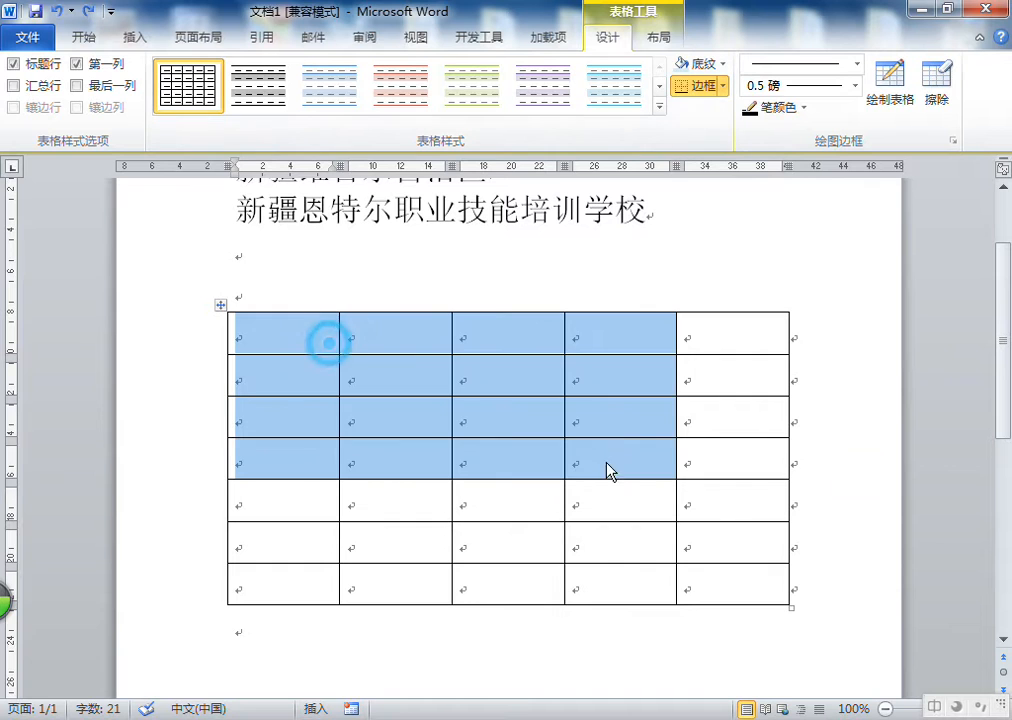
click(703, 62)
click(729, 145)
click(714, 343)
Remove the shading from that cell block by choosing 无颜色
drag(264, 330, 630, 467)
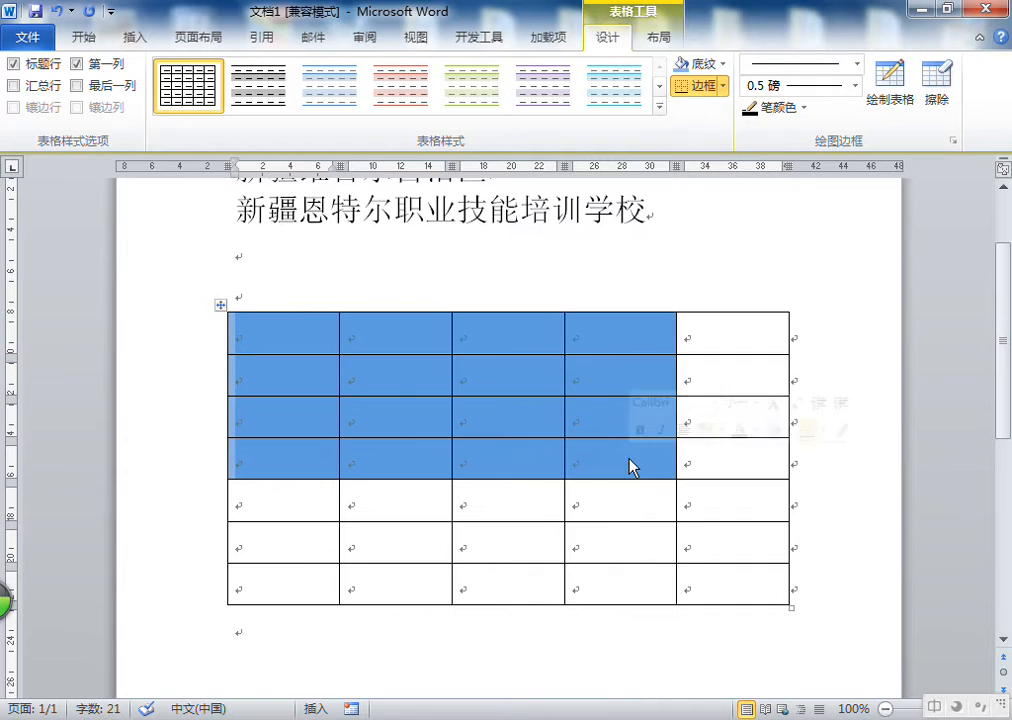
click(718, 66)
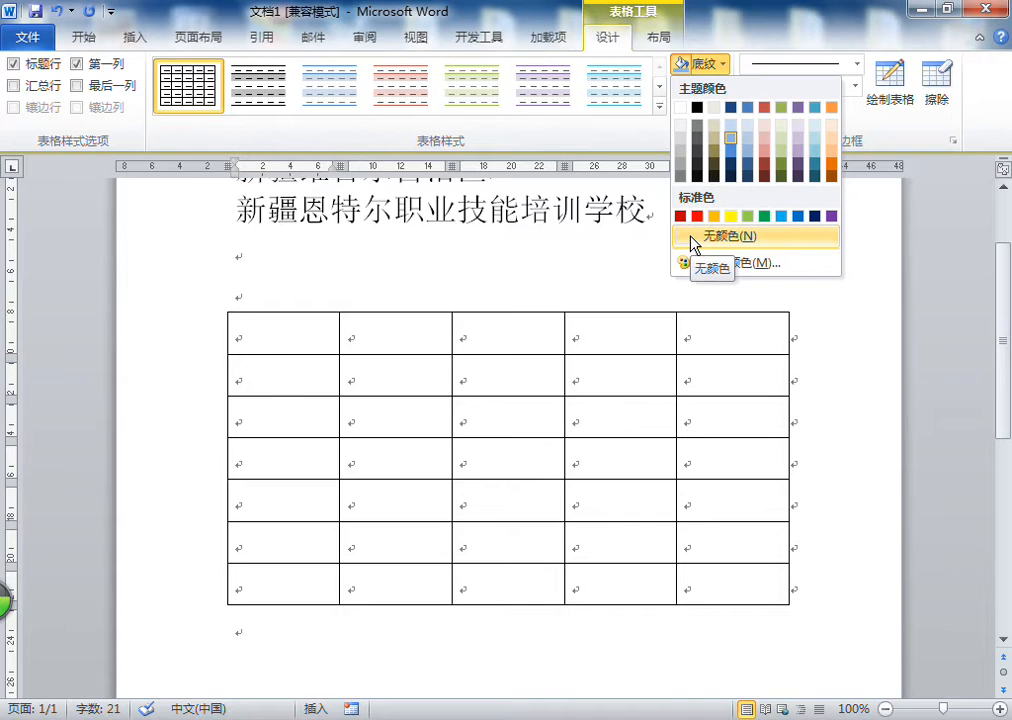
click(690, 237)
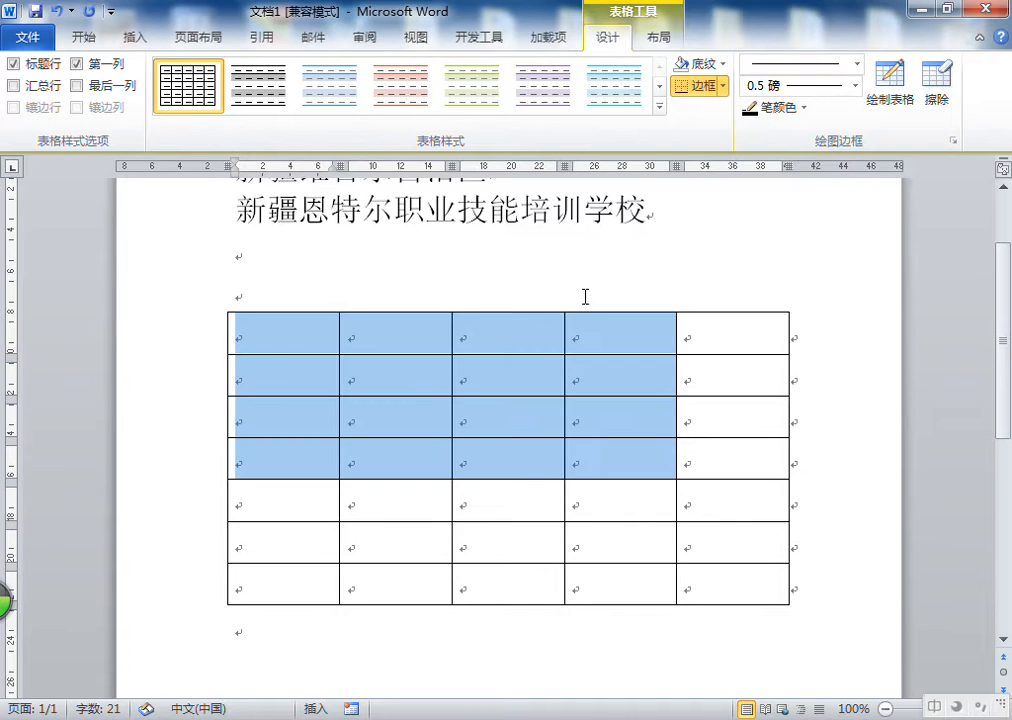
Select the whole table and toggle off its bottom, top and left borders
click(425, 342)
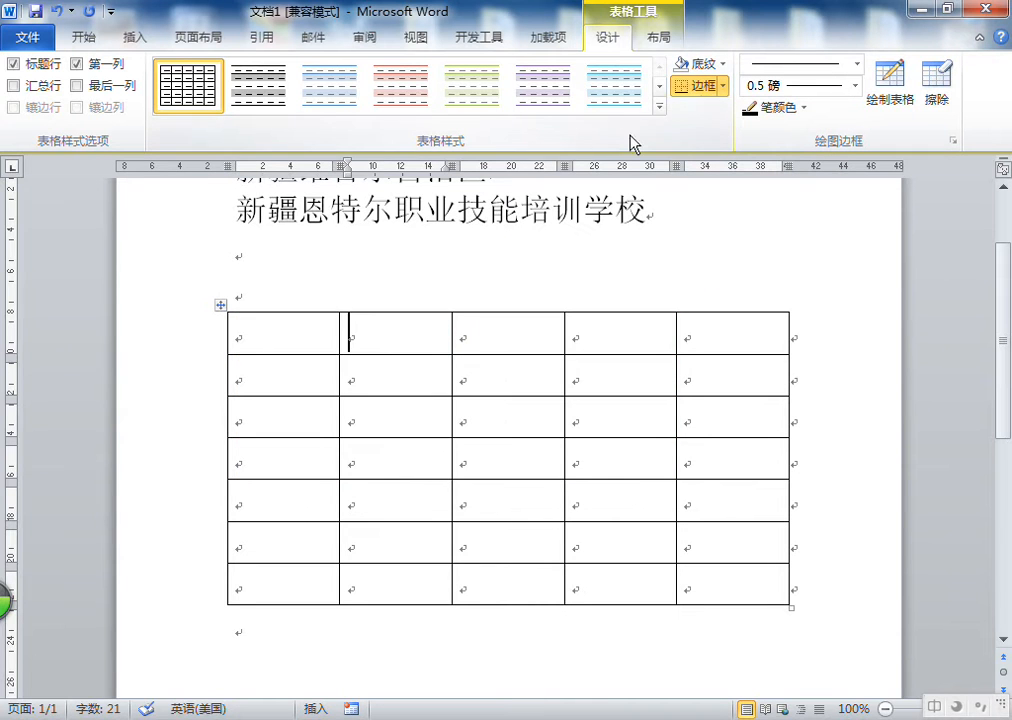
drag(261, 329, 768, 580)
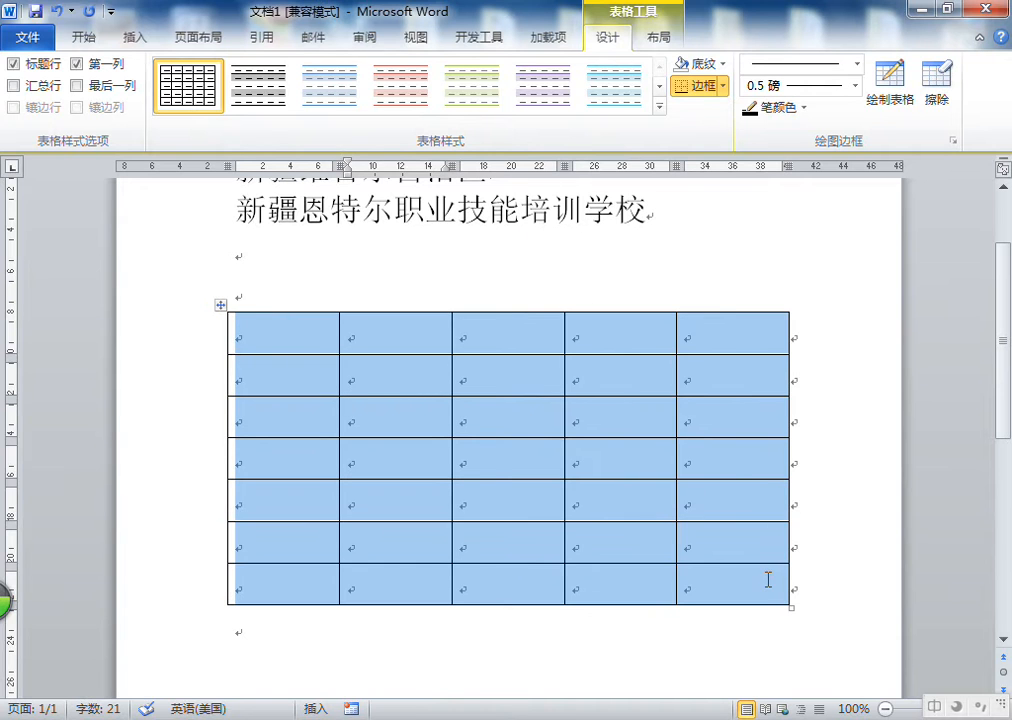
click(271, 332)
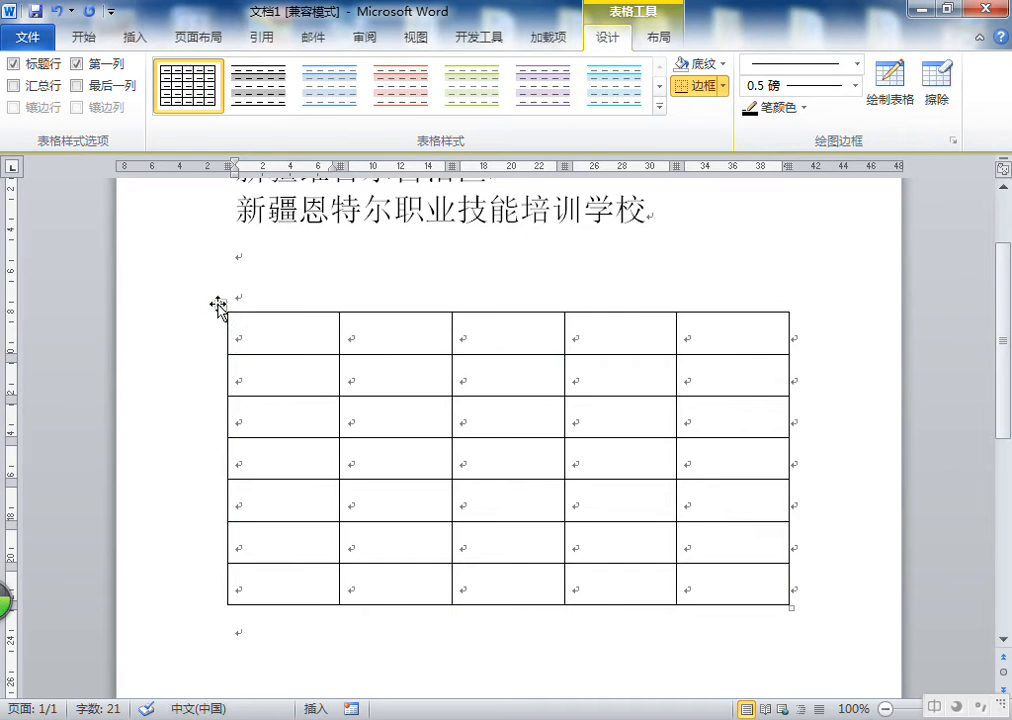
click(220, 305)
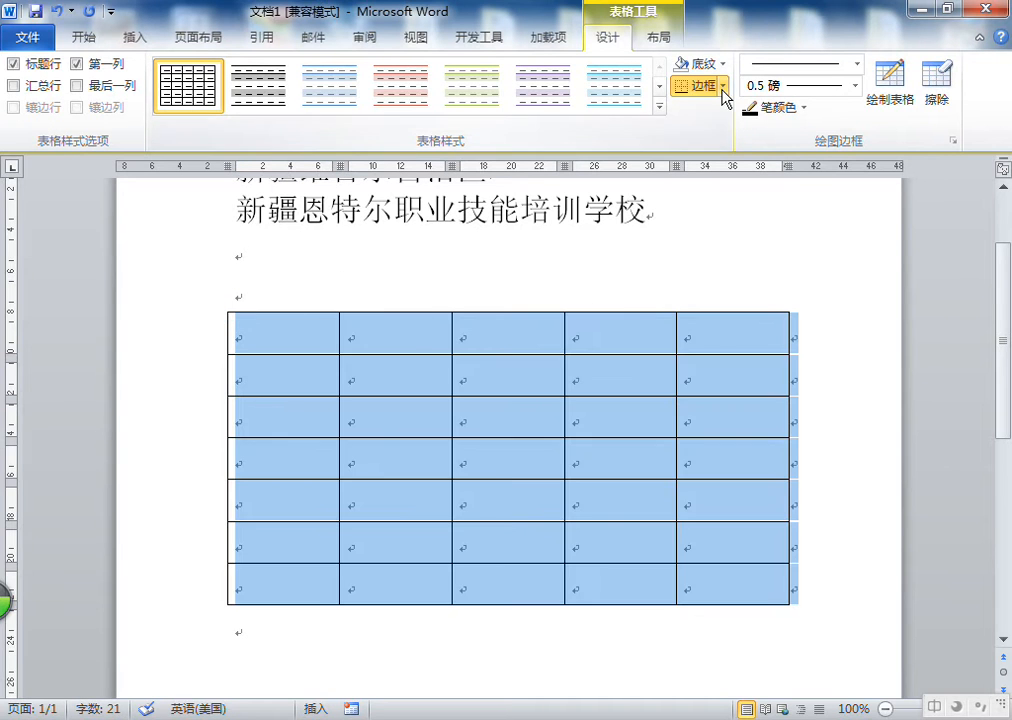
click(725, 88)
click(709, 113)
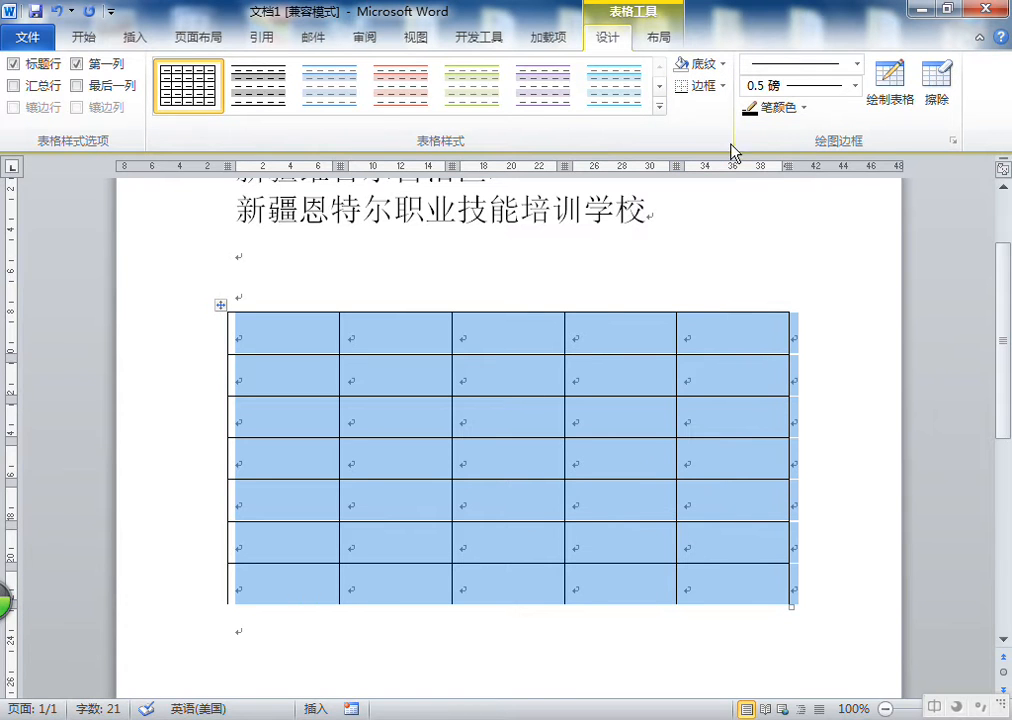
click(720, 86)
click(718, 140)
click(720, 86)
click(679, 160)
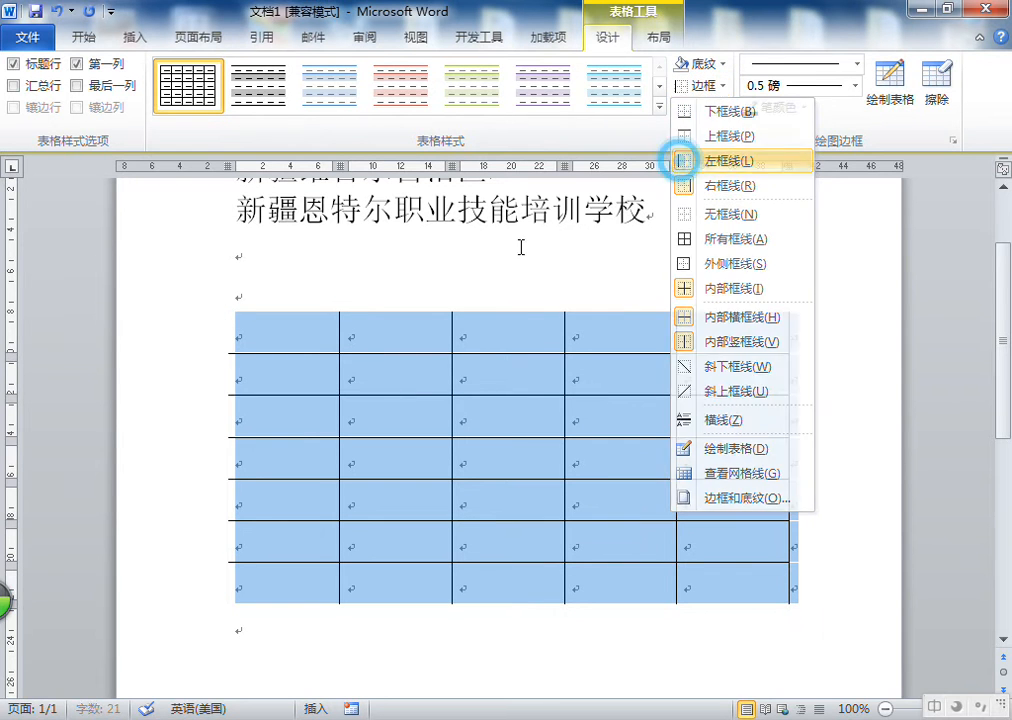
Remove the table's inside horizontal borders
click(724, 87)
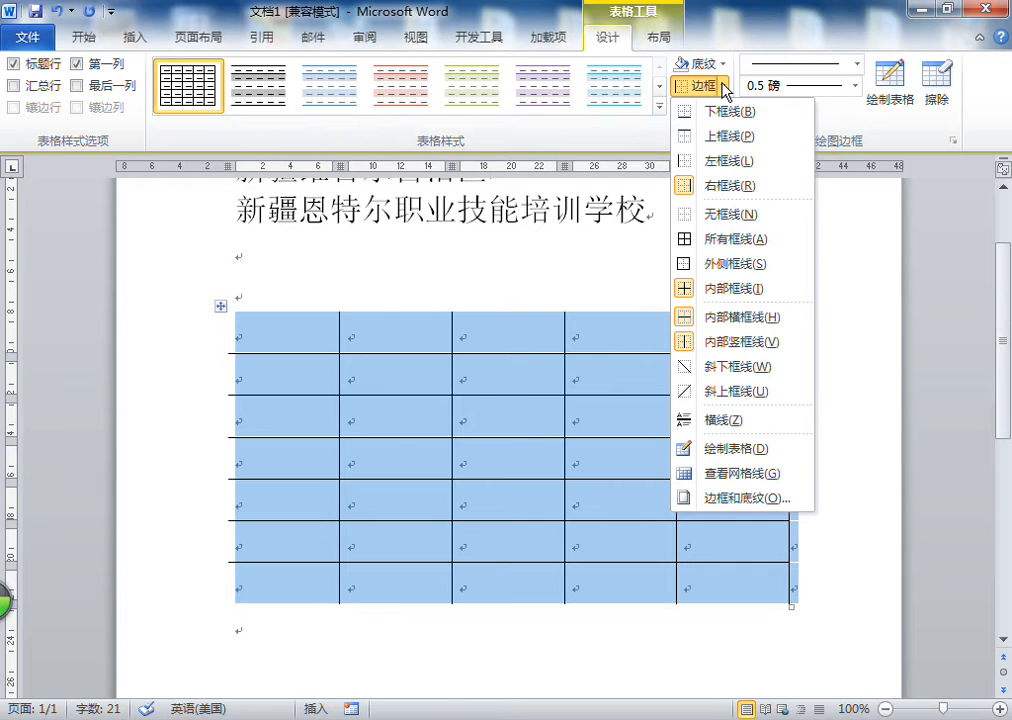
click(684, 317)
click(513, 380)
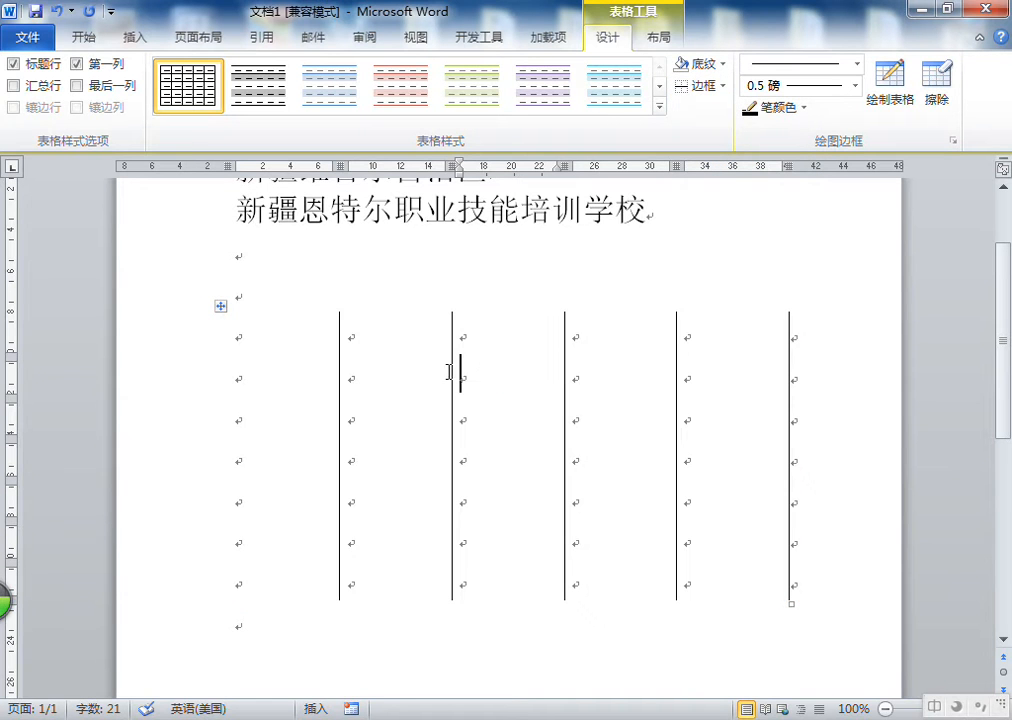
Select the whole table and restore all its borders with 所有框线
click(367, 257)
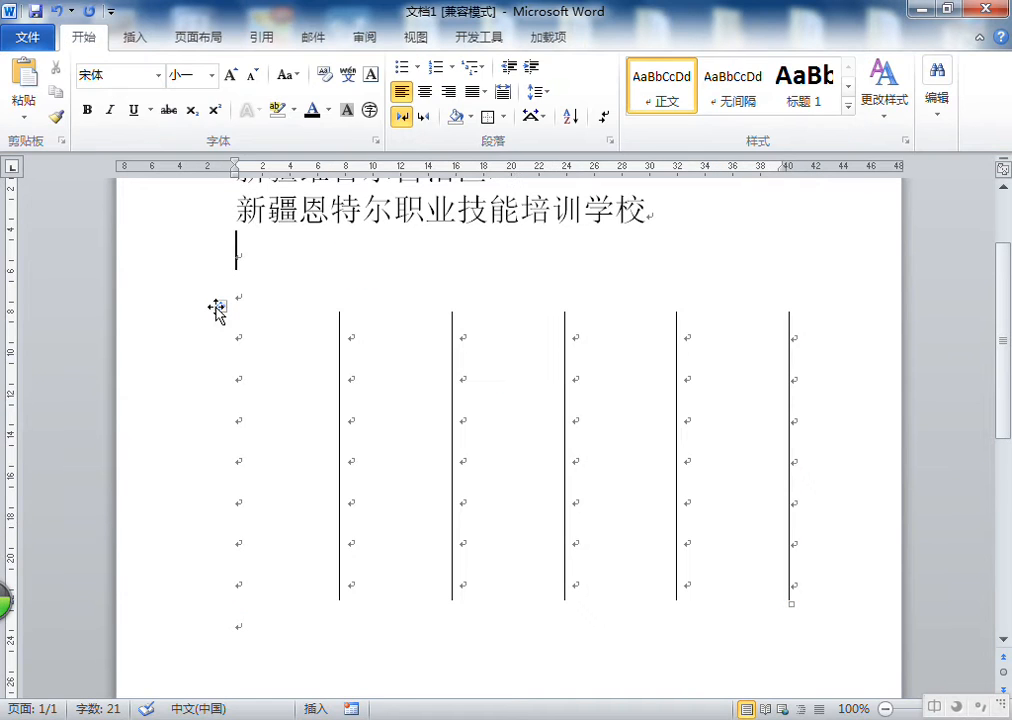
click(217, 310)
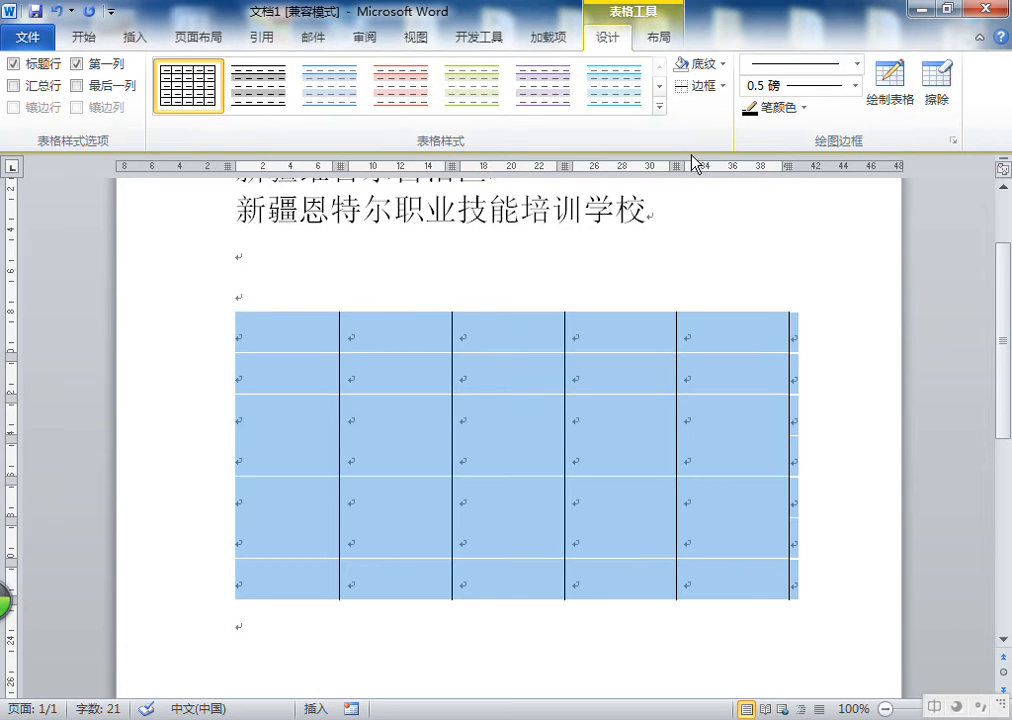
click(725, 88)
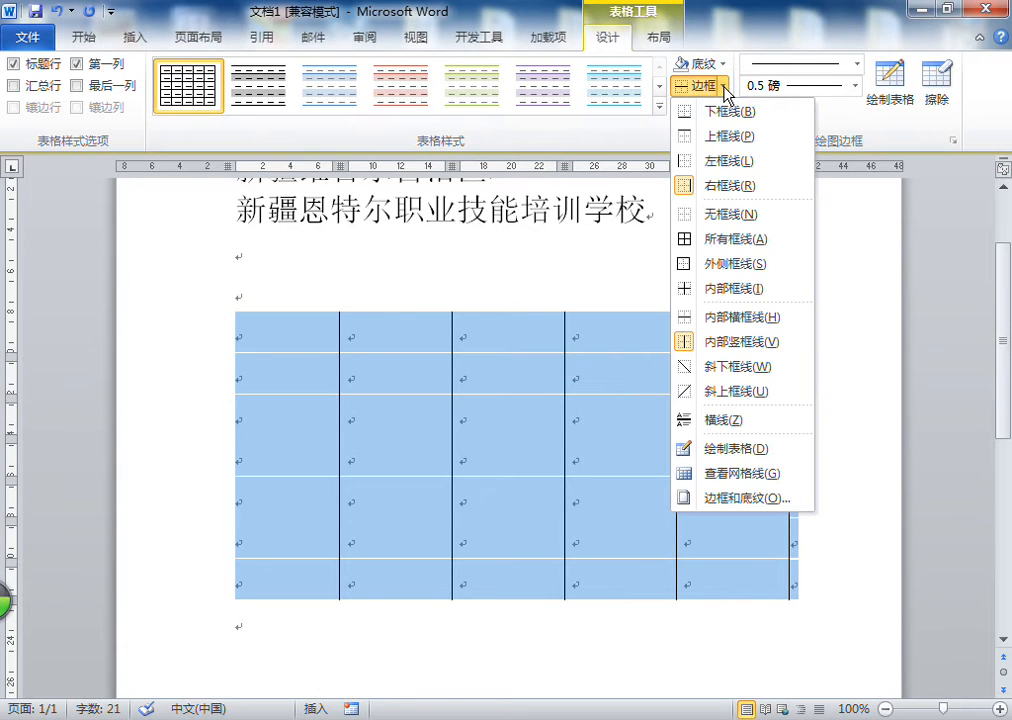
click(728, 242)
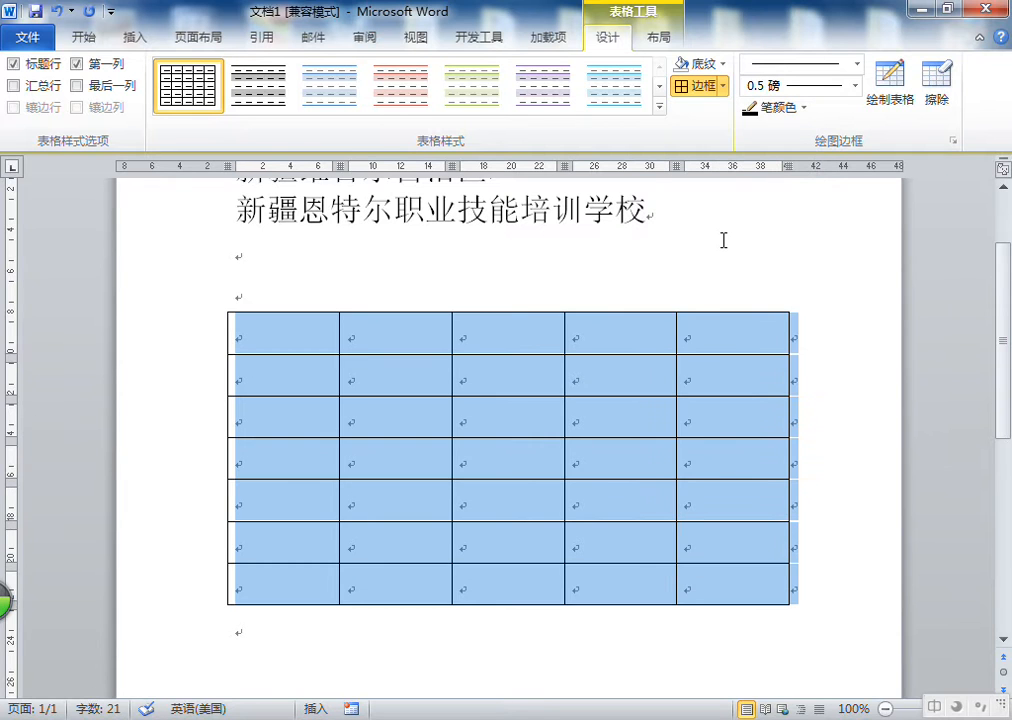
click(297, 335)
click(221, 304)
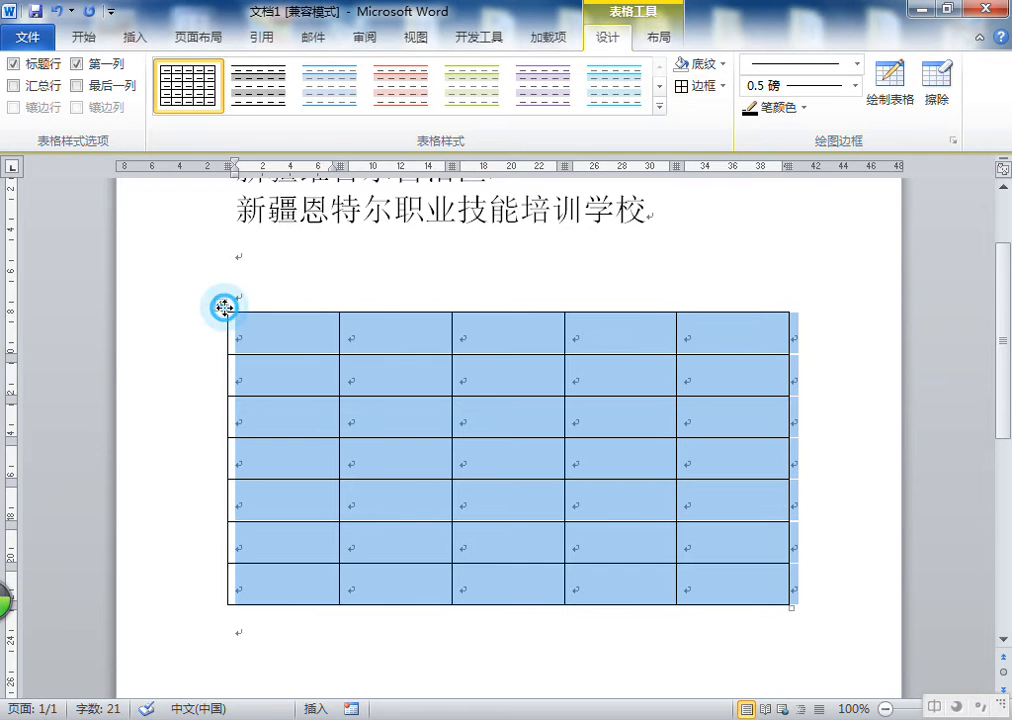
click(724, 88)
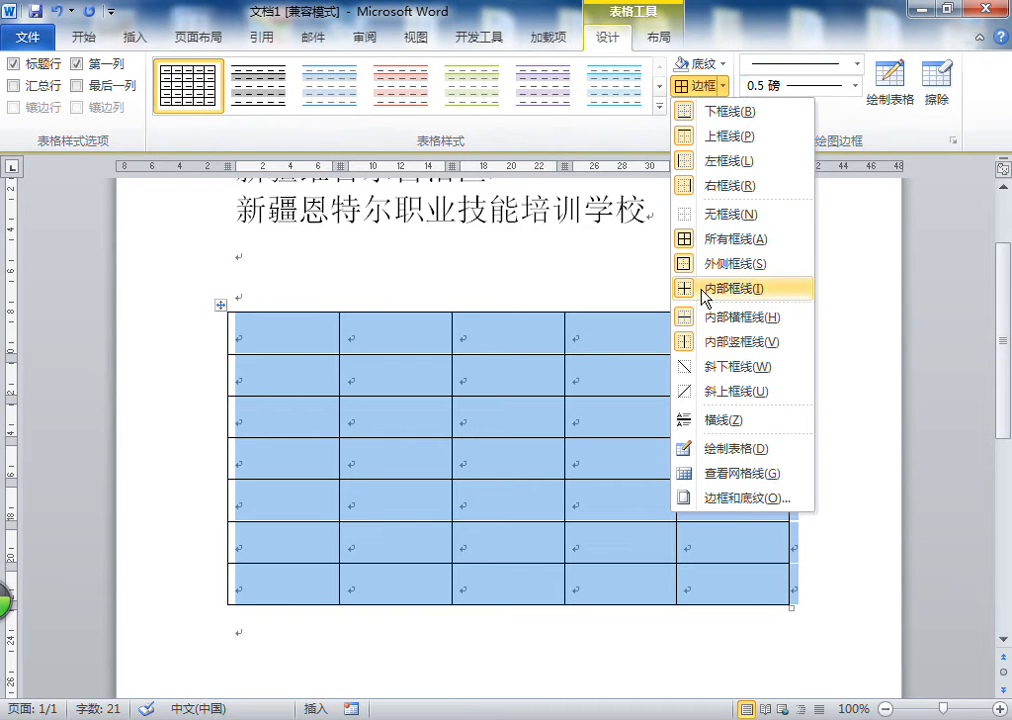
click(275, 347)
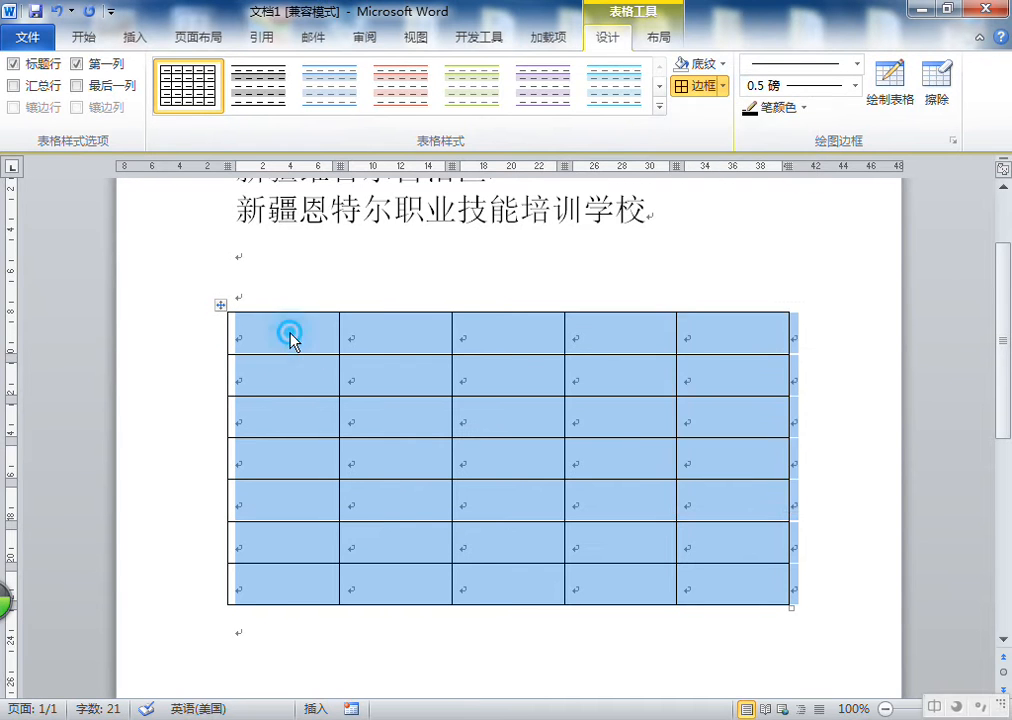
Add diagonal-down borders (斜下框线) to every cell of the first row
click(262, 339)
drag(258, 338, 692, 332)
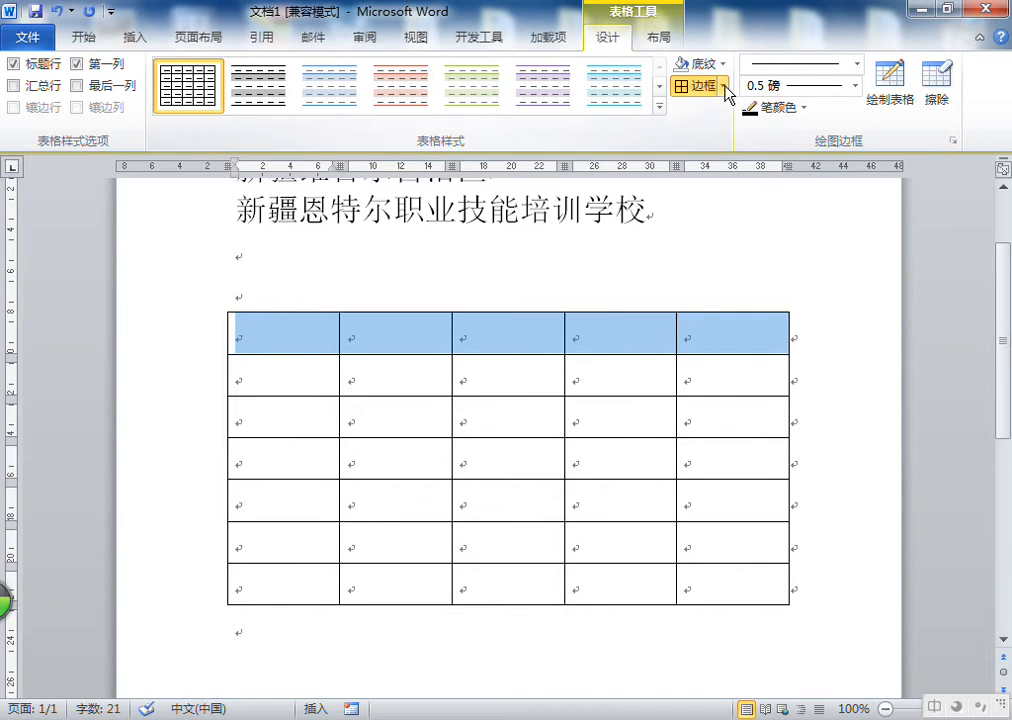
click(722, 88)
click(703, 367)
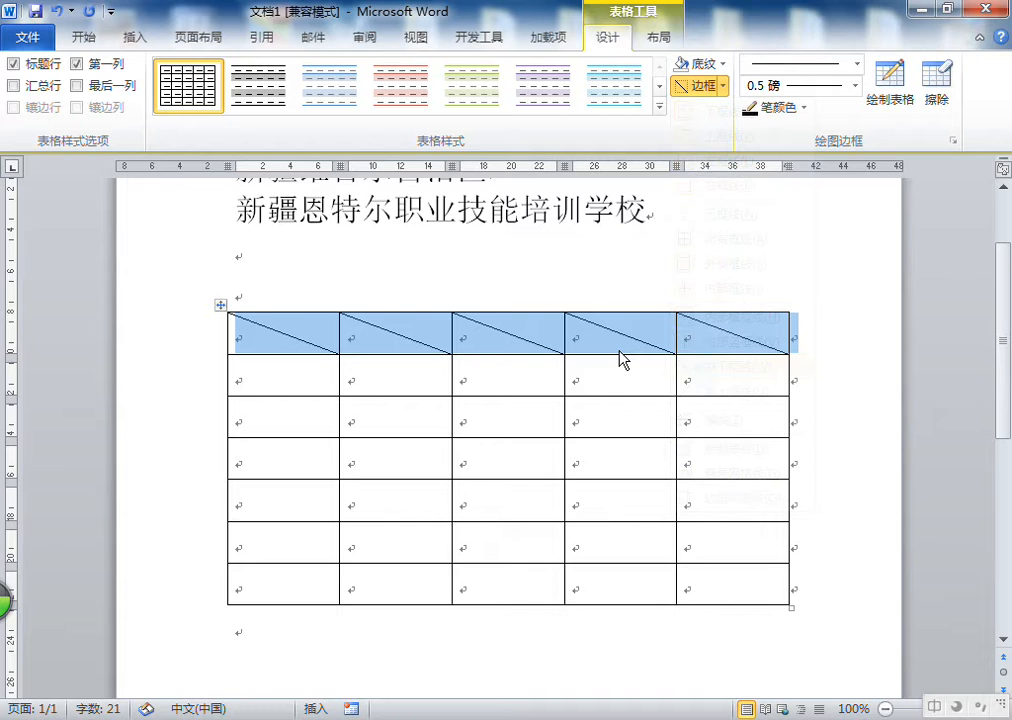
click(477, 423)
click(258, 413)
drag(258, 413, 693, 422)
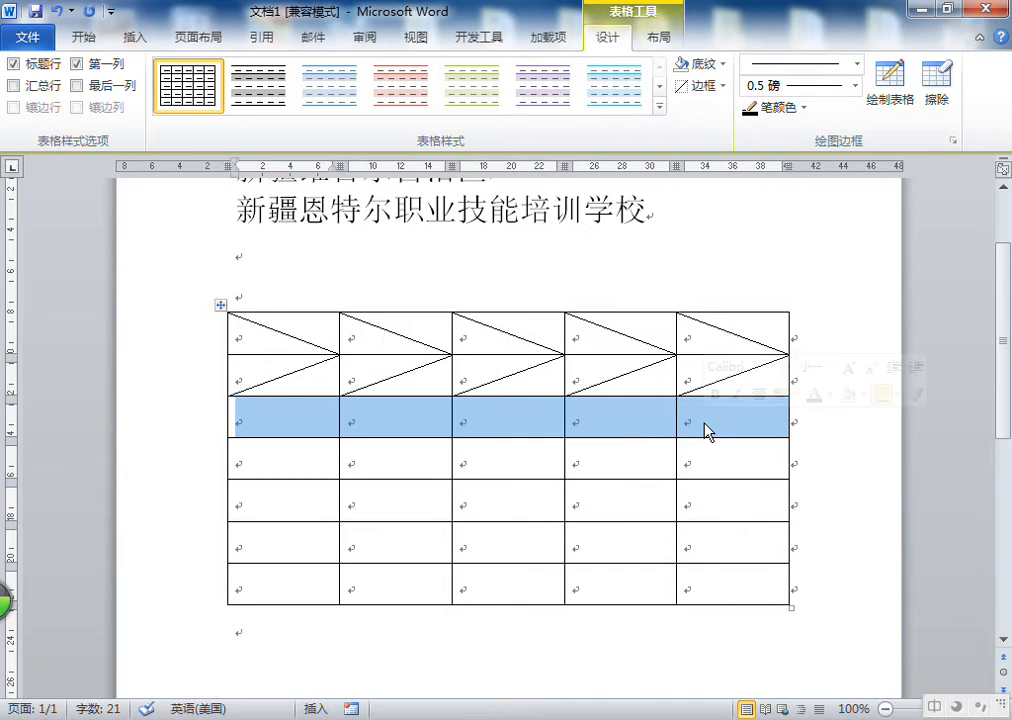
drag(276, 503, 714, 501)
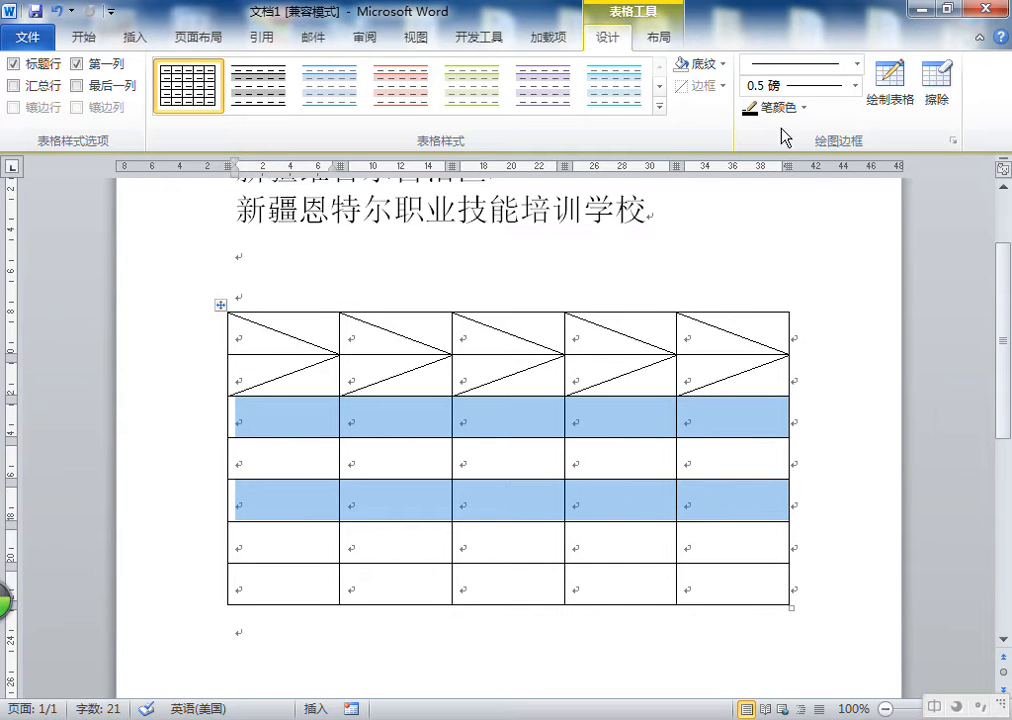
click(721, 87)
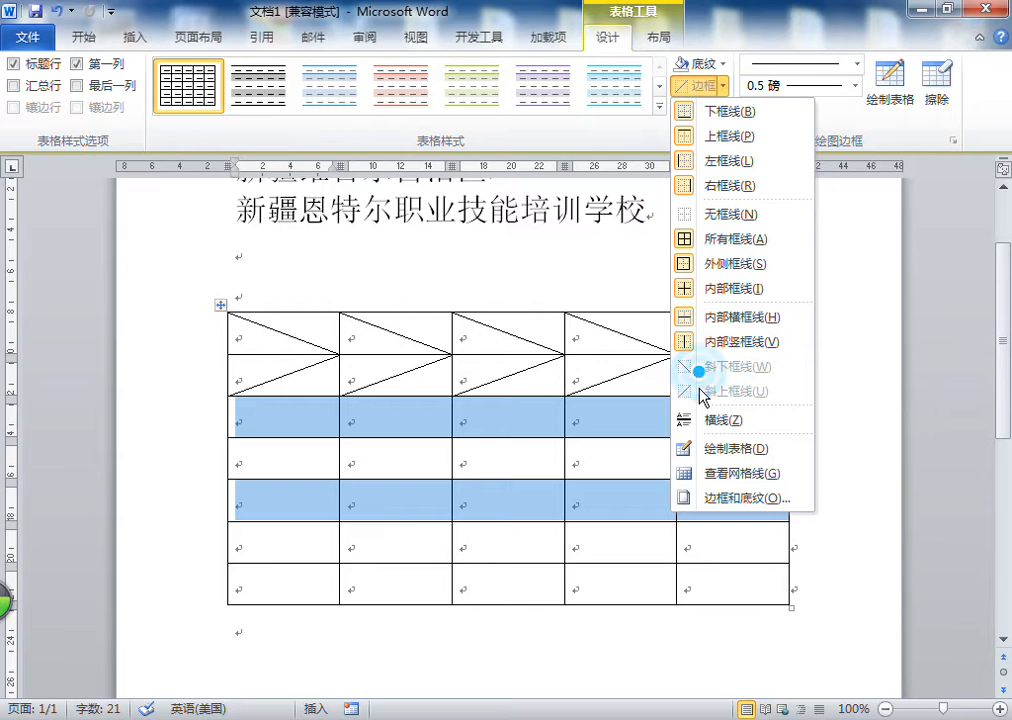
click(501, 416)
Add diagonal-down borders (斜下框线) to every cell of the third row
click(384, 416)
drag(287, 418, 740, 418)
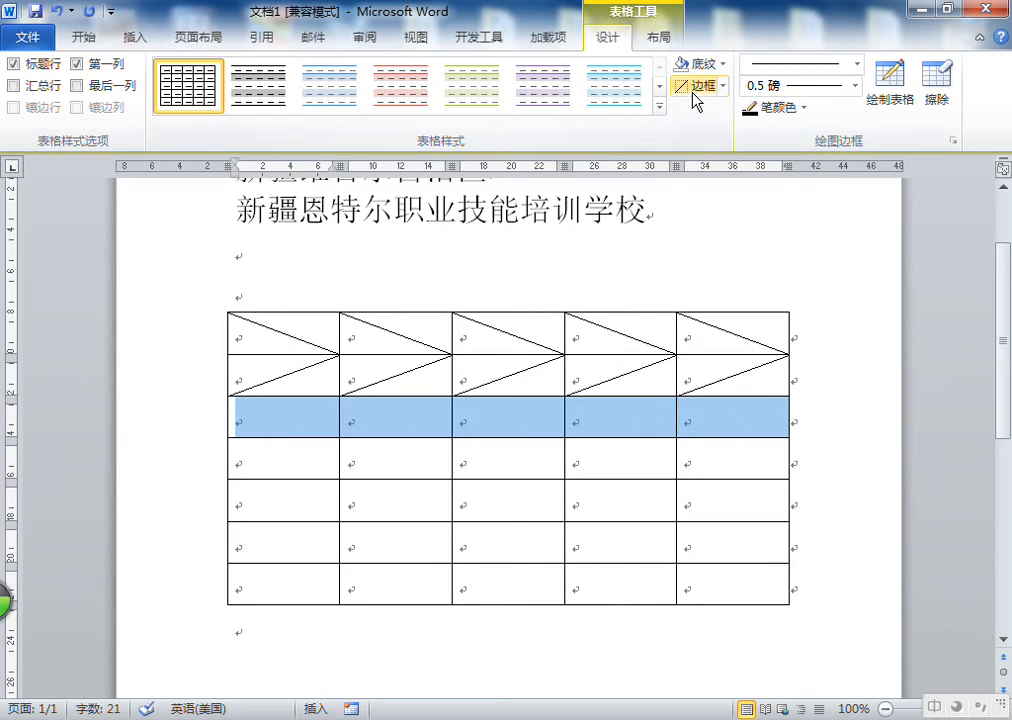
click(721, 87)
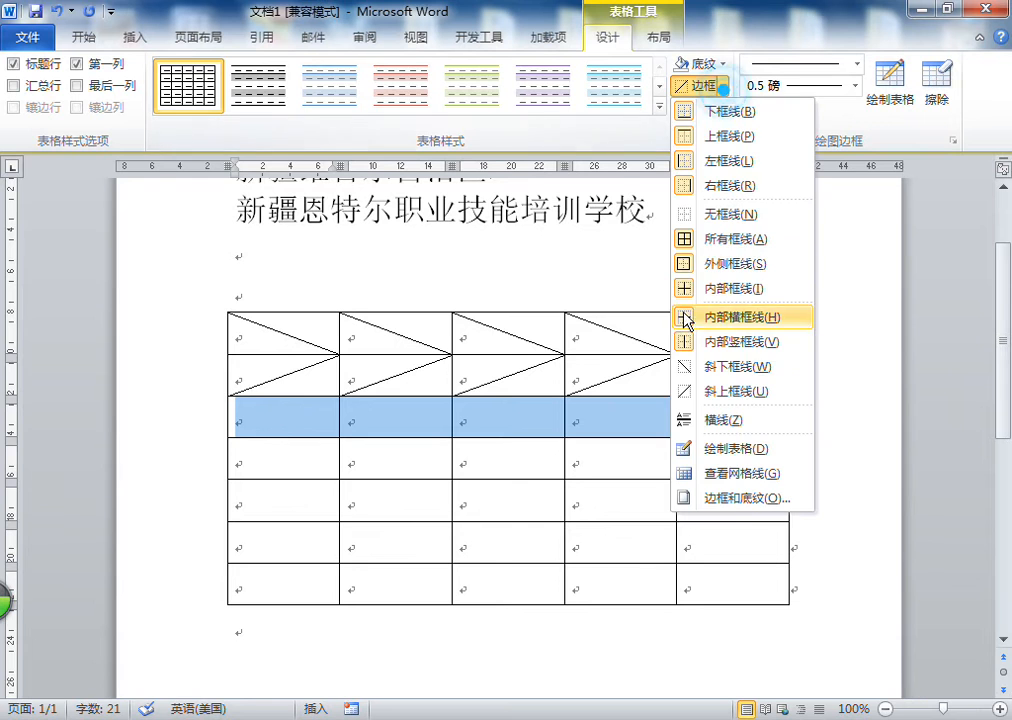
click(697, 368)
Add diagonal-down borders to every cell of the fifth and seventh rows
drag(287, 500, 706, 507)
click(719, 86)
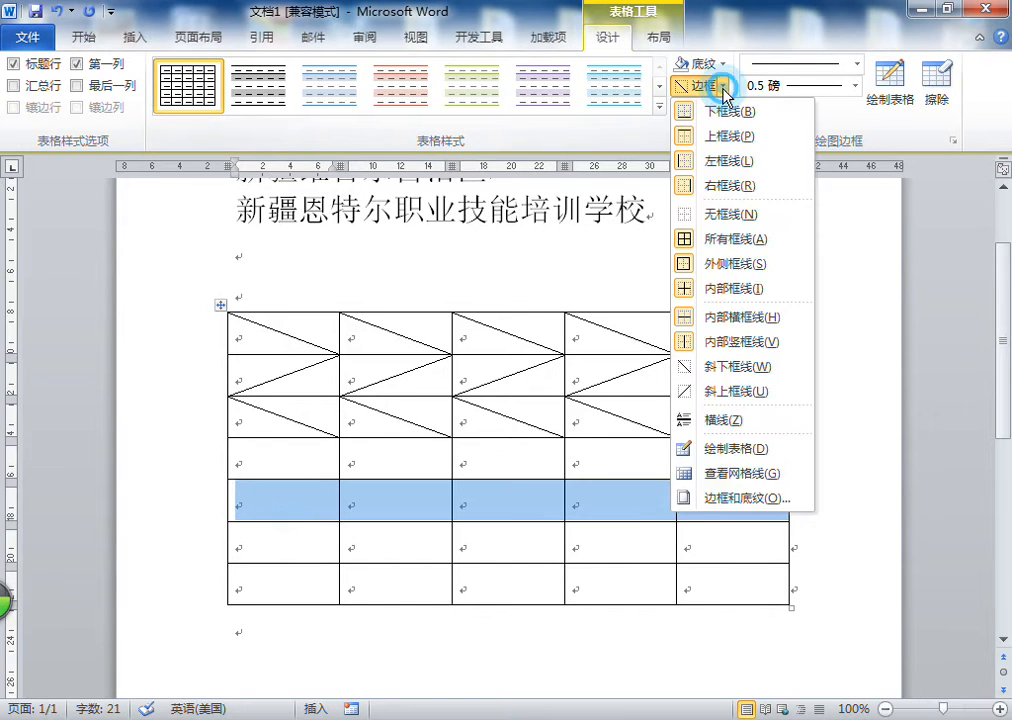
click(714, 85)
click(686, 88)
drag(260, 580, 730, 587)
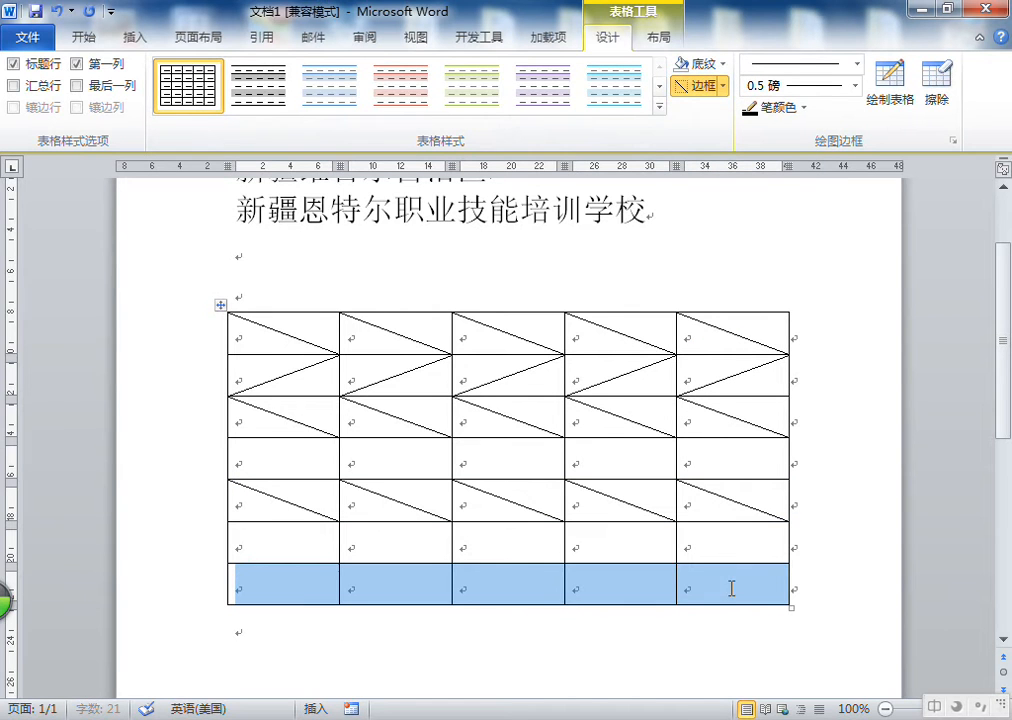
click(689, 86)
Add diagonal-up borders (斜上框线) to every cell of the fourth and sixth rows
drag(721, 452, 325, 476)
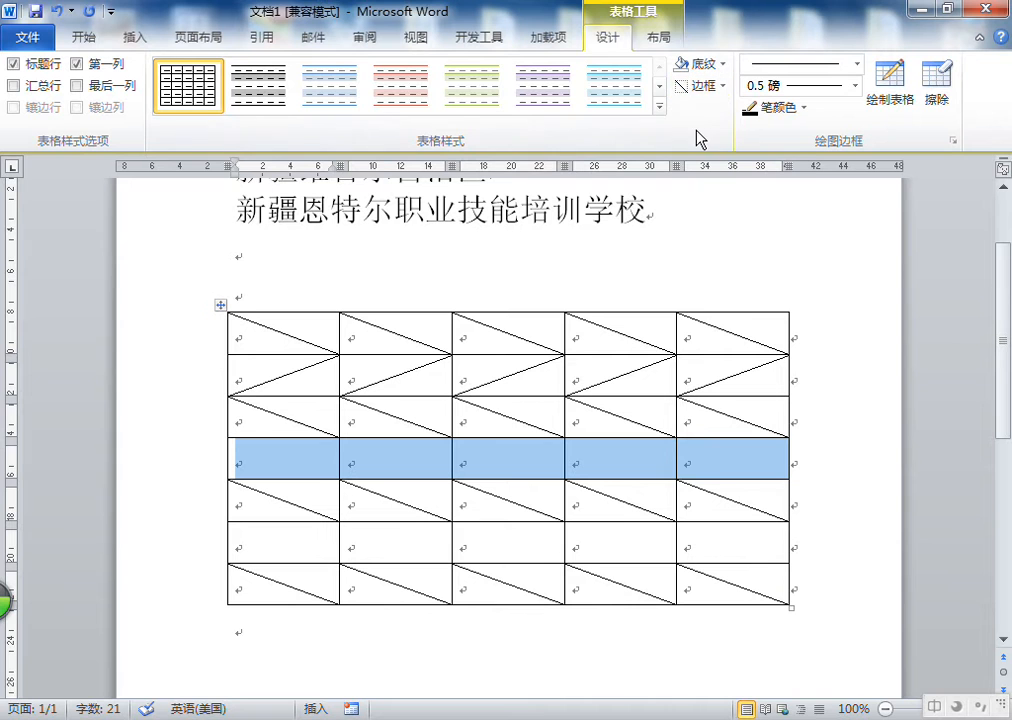
click(723, 87)
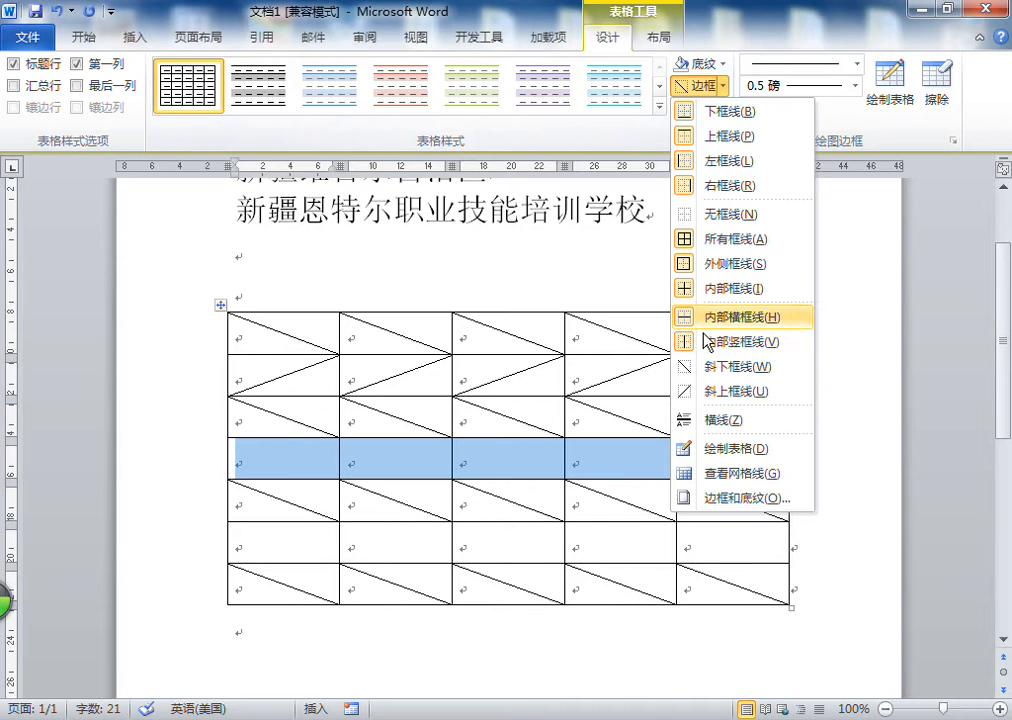
click(690, 391)
drag(730, 542, 335, 540)
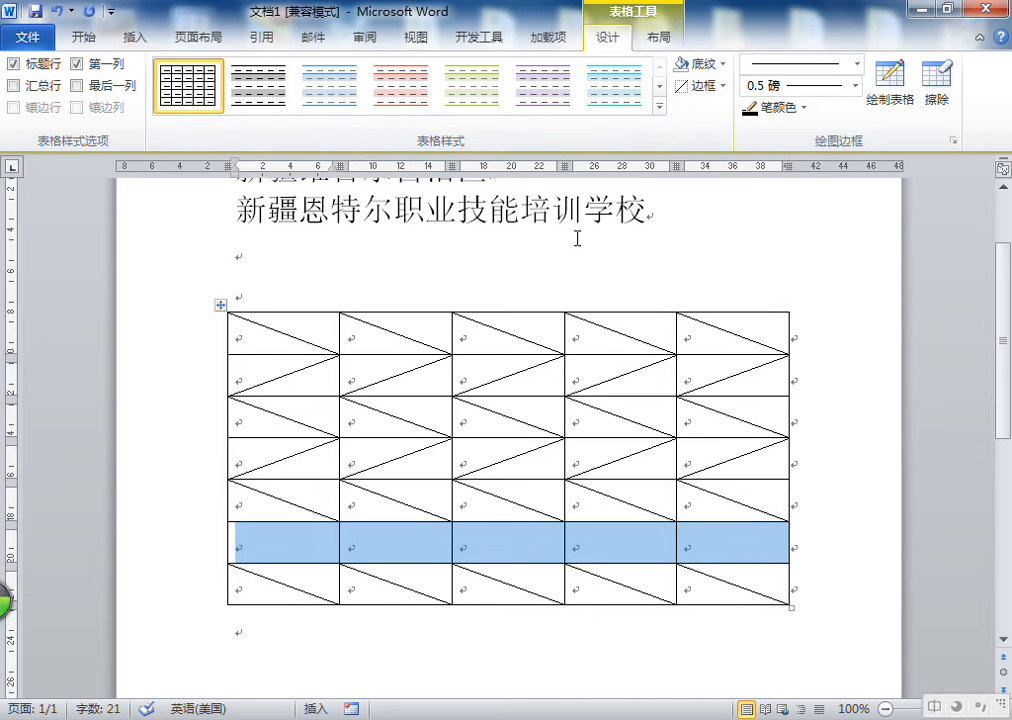
click(689, 86)
click(598, 286)
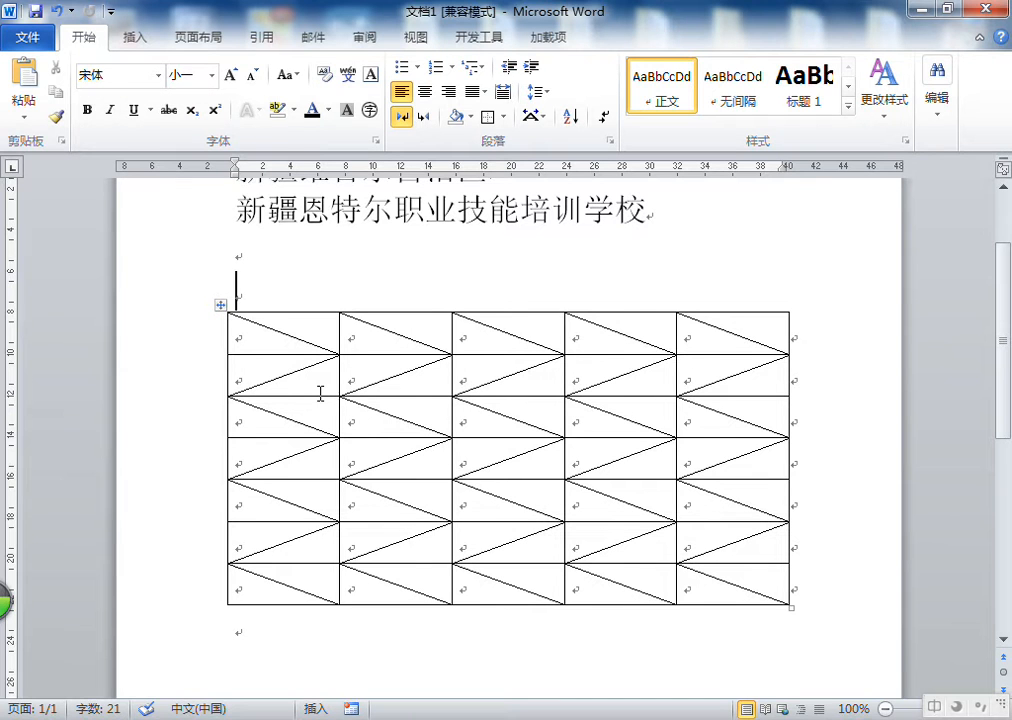
Select the whole table and clear all diagonal-down and diagonal-up borders from its cells
click(277, 332)
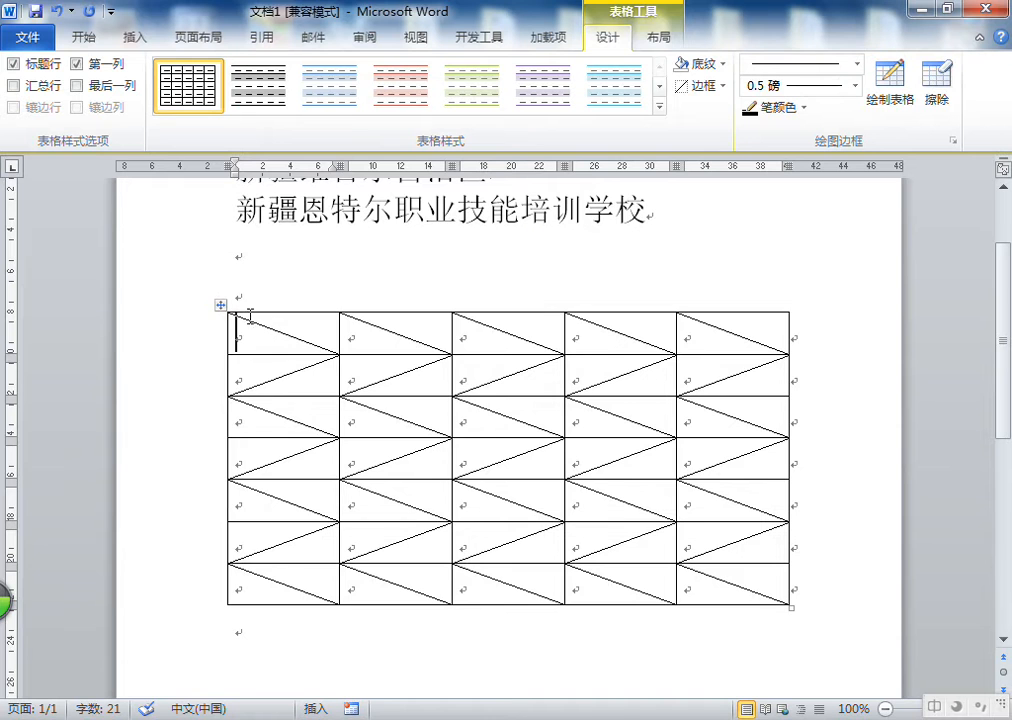
click(219, 305)
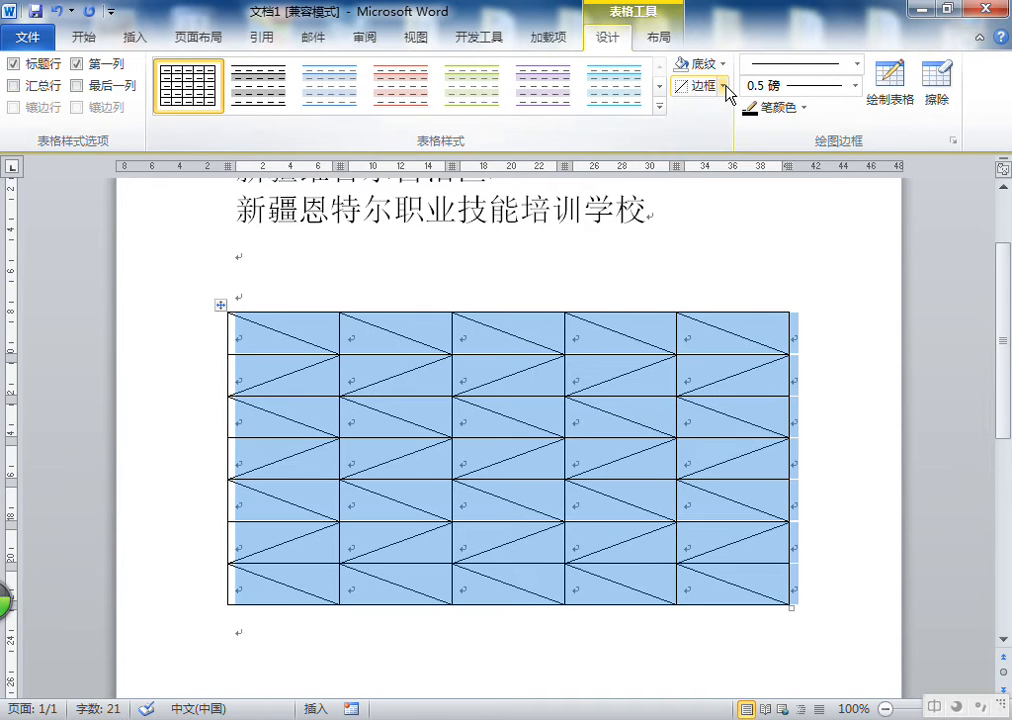
click(721, 87)
click(690, 368)
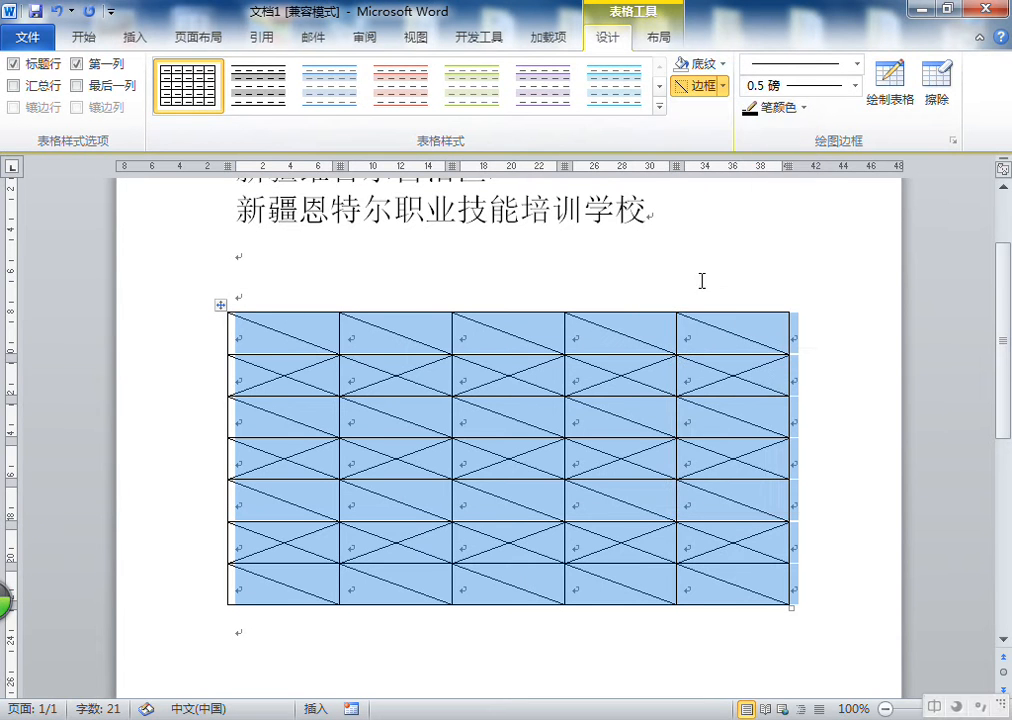
click(722, 86)
click(690, 367)
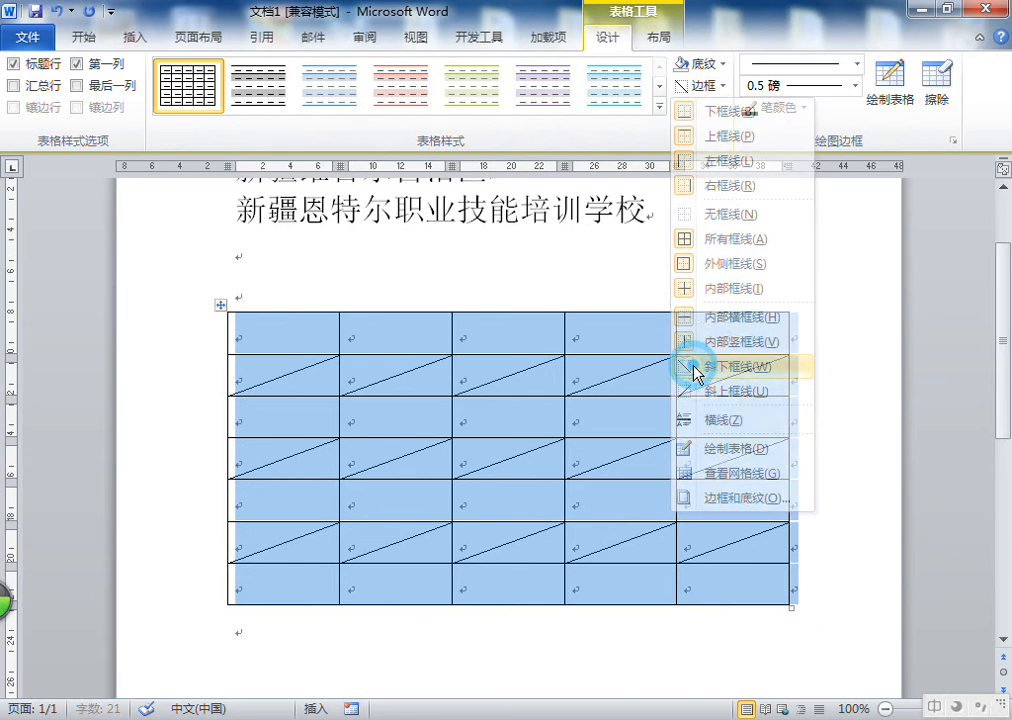
click(722, 86)
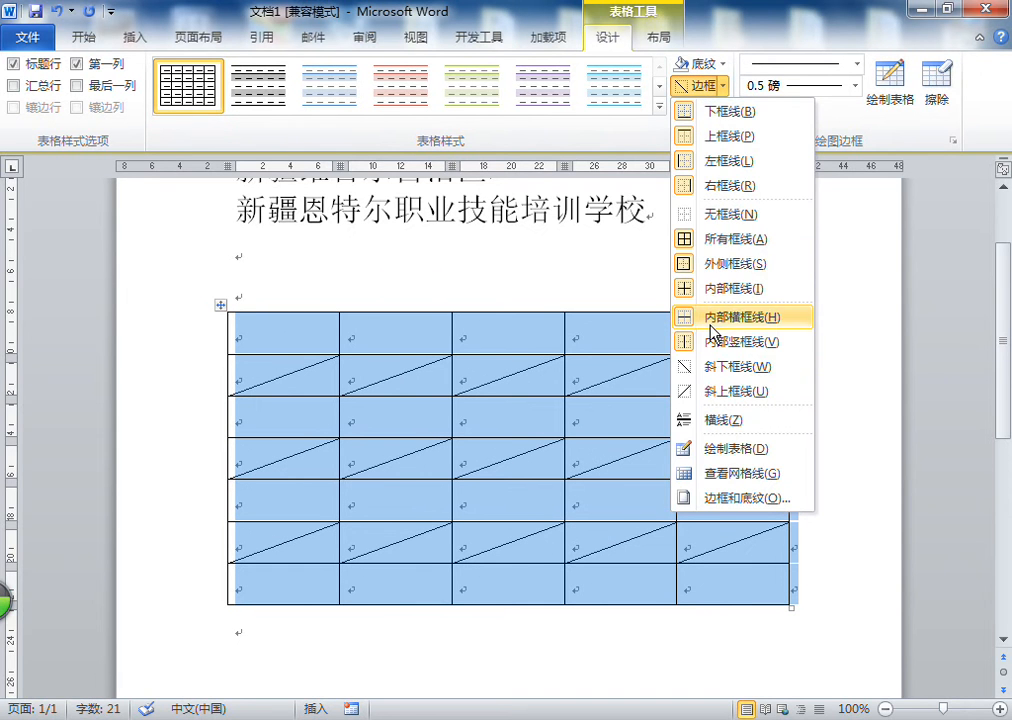
click(691, 386)
click(722, 86)
click(691, 386)
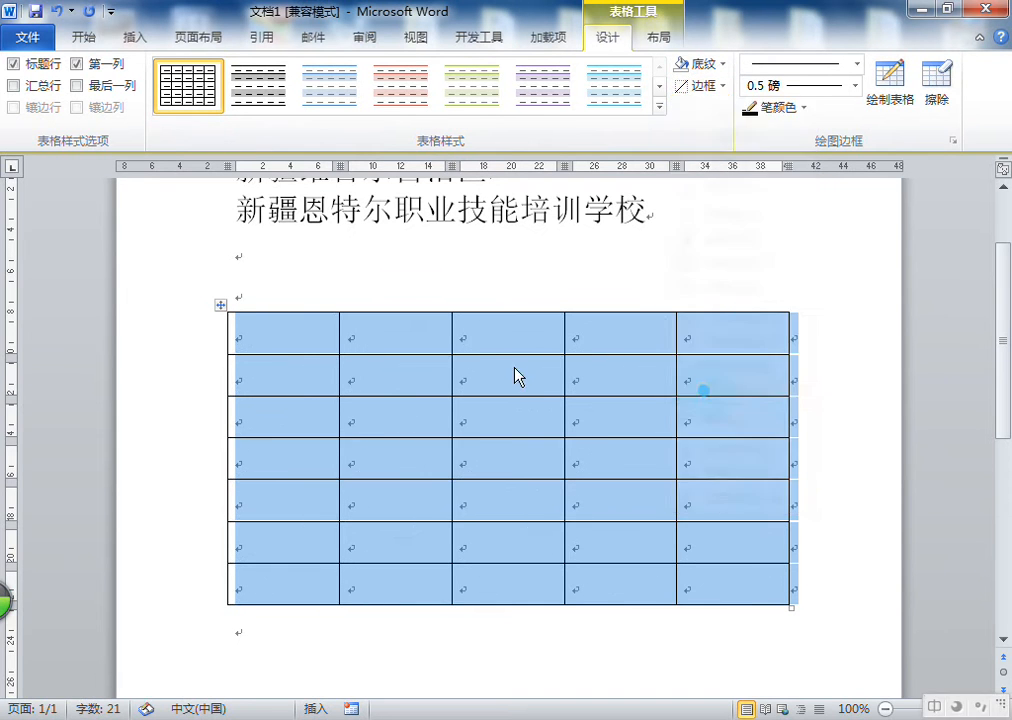
Add a diagonal-down border to the top-left cell and undo it
click(390, 333)
click(255, 335)
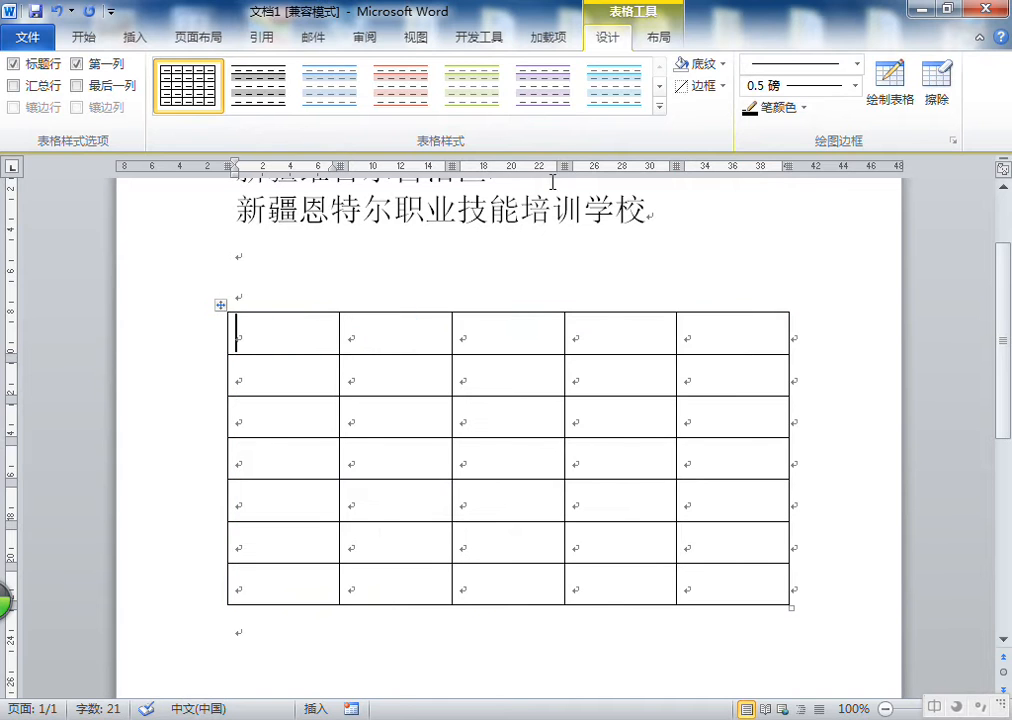
click(722, 86)
click(696, 367)
click(309, 325)
click(256, 340)
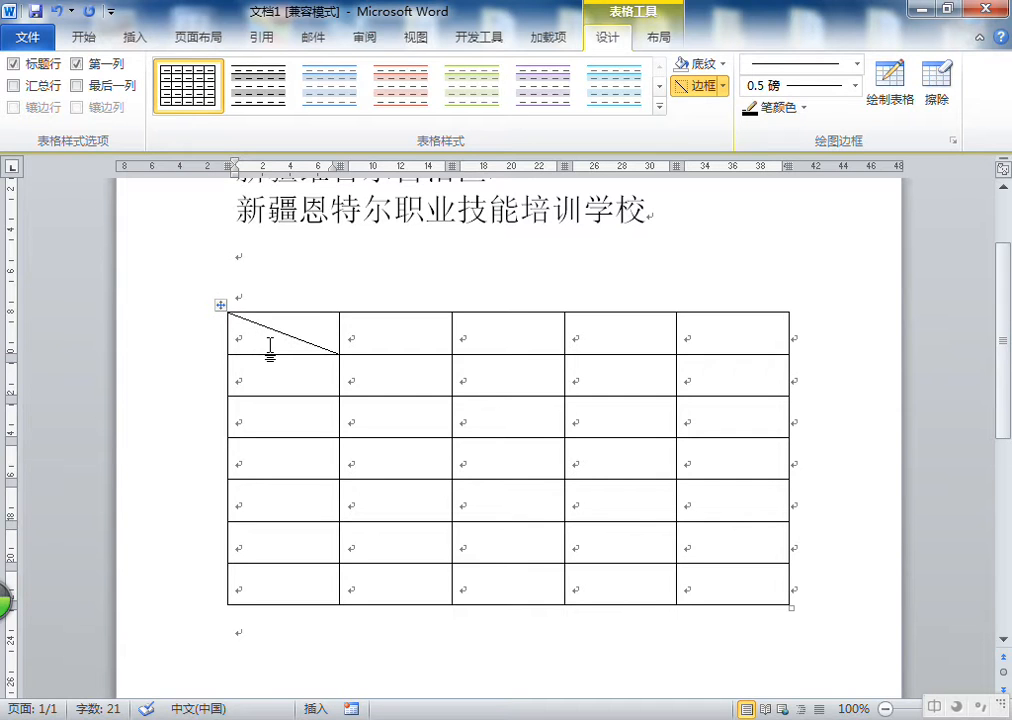
right_click(266, 342)
click(266, 342)
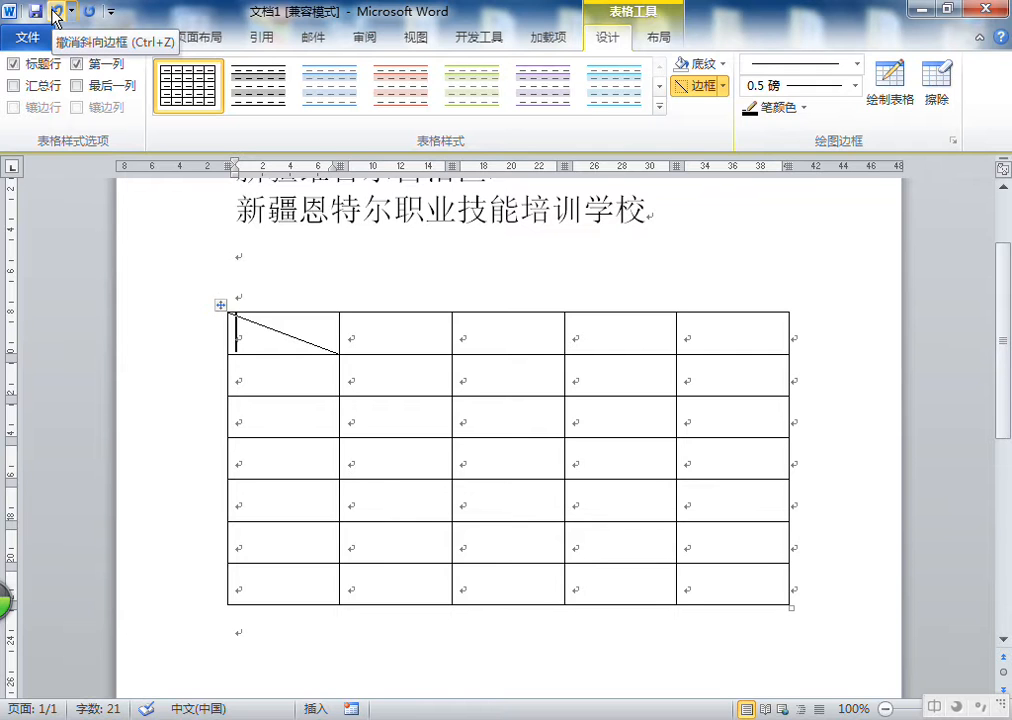
click(57, 14)
Insert a horizontal line (横线) in the top-left cell and delete it
click(289, 334)
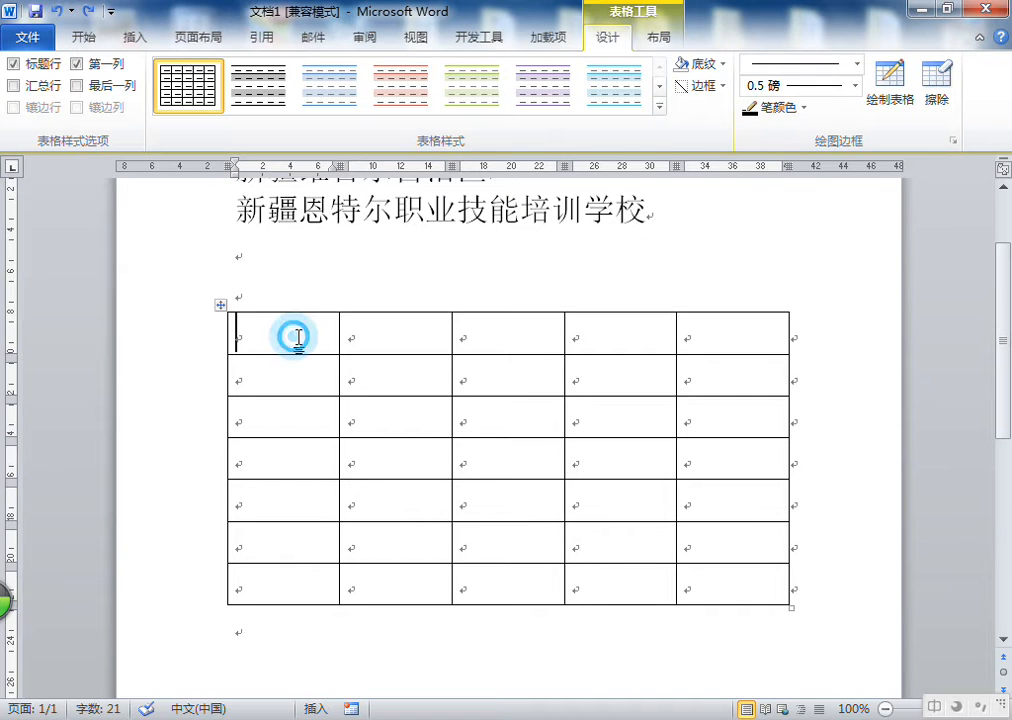
click(724, 87)
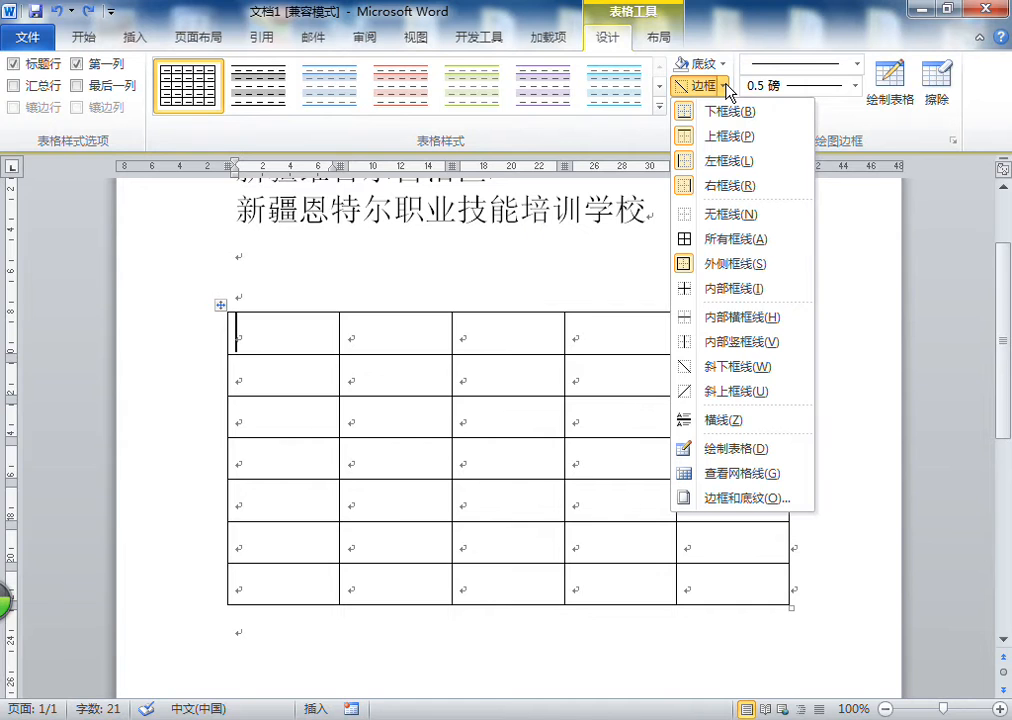
click(724, 420)
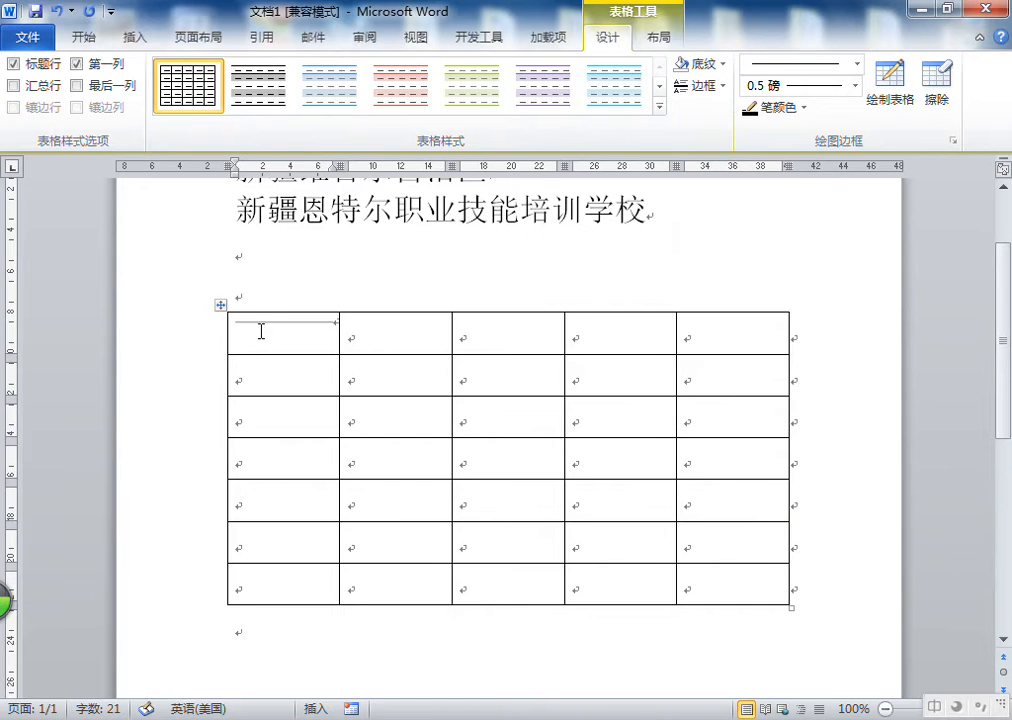
click(289, 323)
key(Delete)
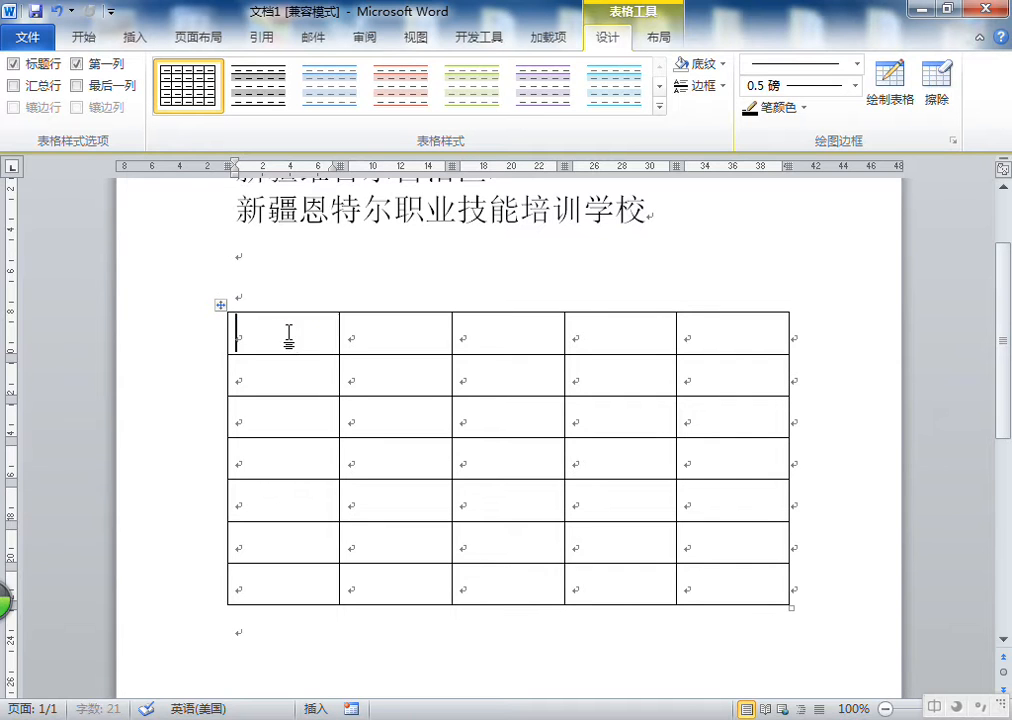
Type Dddd in the top-left cell, insert a horizontal line (横线) below it and type ddddd
text(dddd)
key(shift)
click(720, 86)
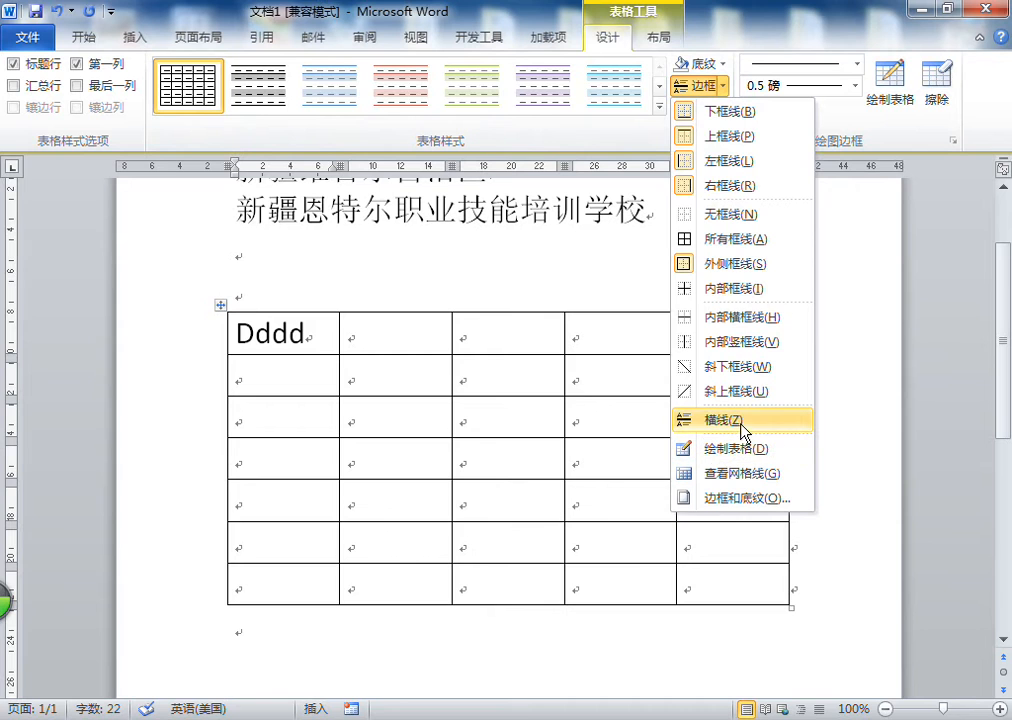
click(723, 423)
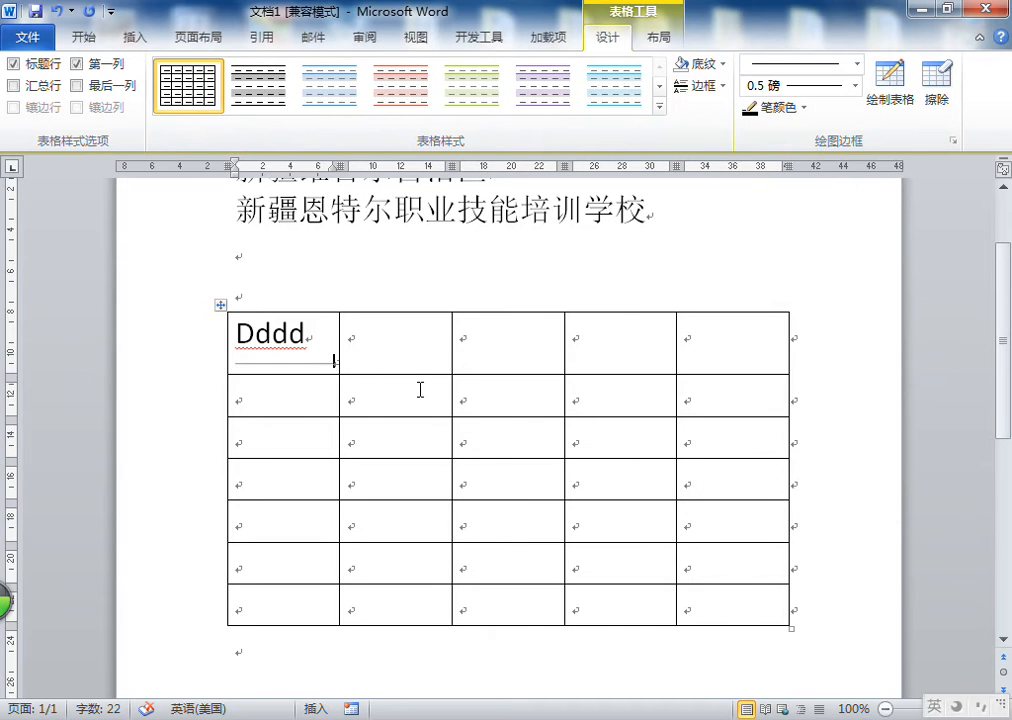
text(ddddd)
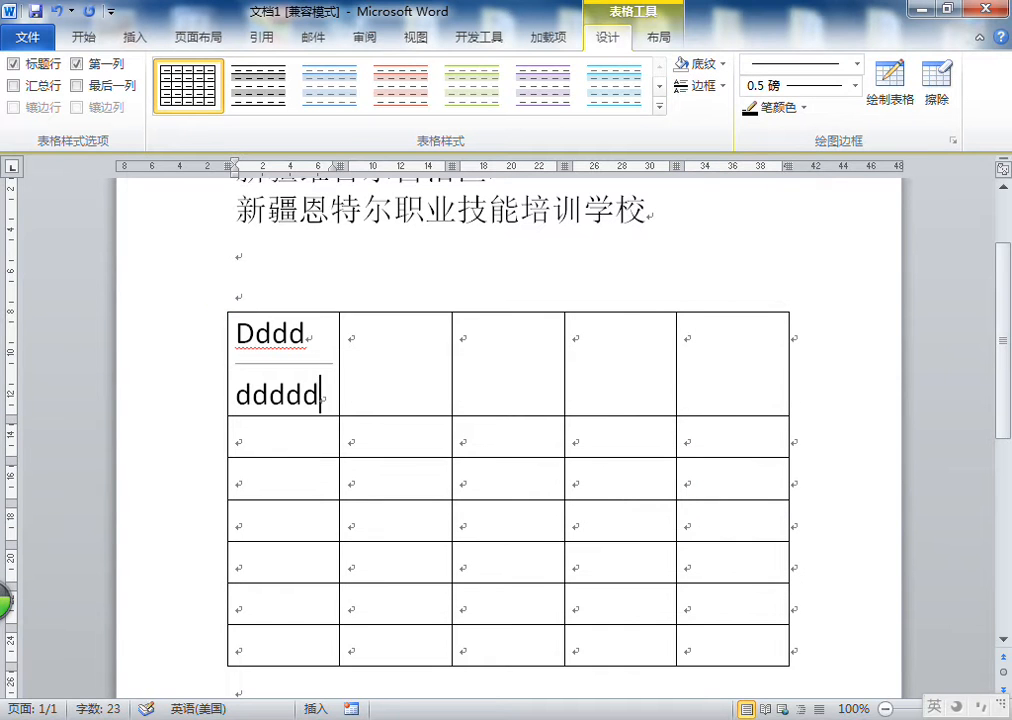
click(275, 358)
click(422, 384)
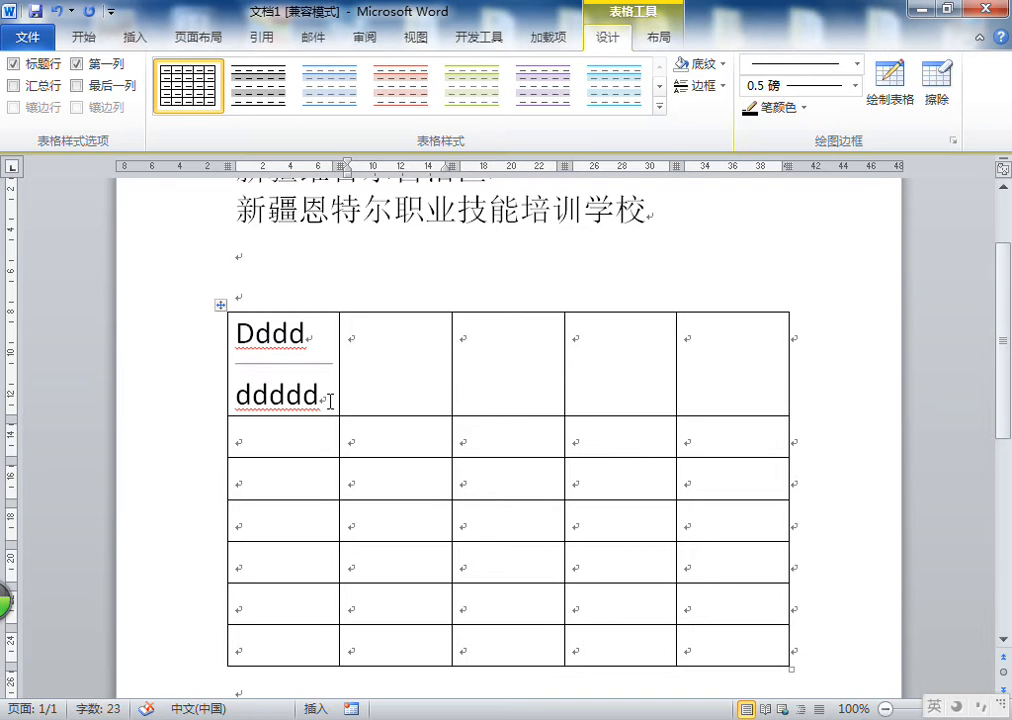
Undo the text and horizontal line entries in the top-left cell
click(56, 13)
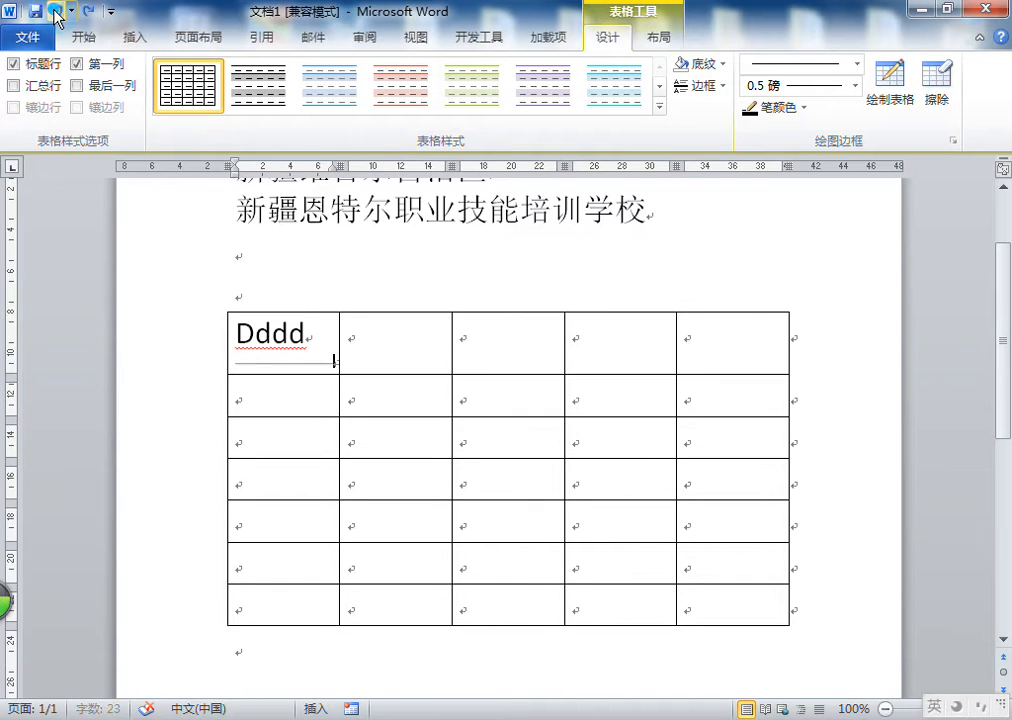
click(56, 13)
click(56, 13)
click(56, 13)
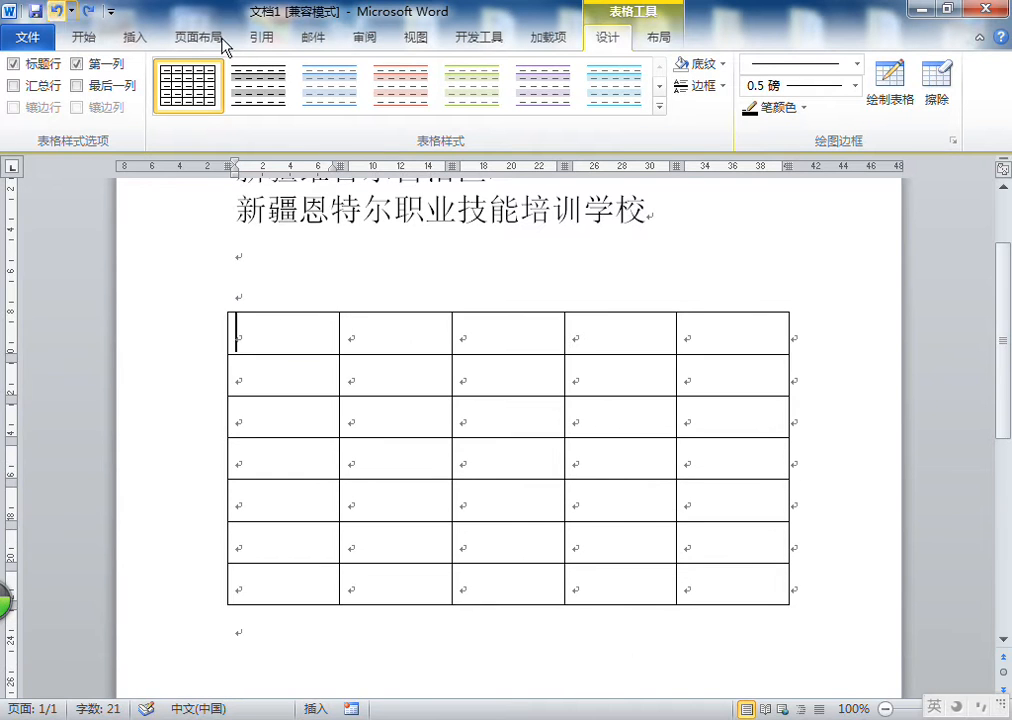
Remove the inside borders (内部框线) from the cell block spanning rows 2–3 and columns 2–4
click(723, 86)
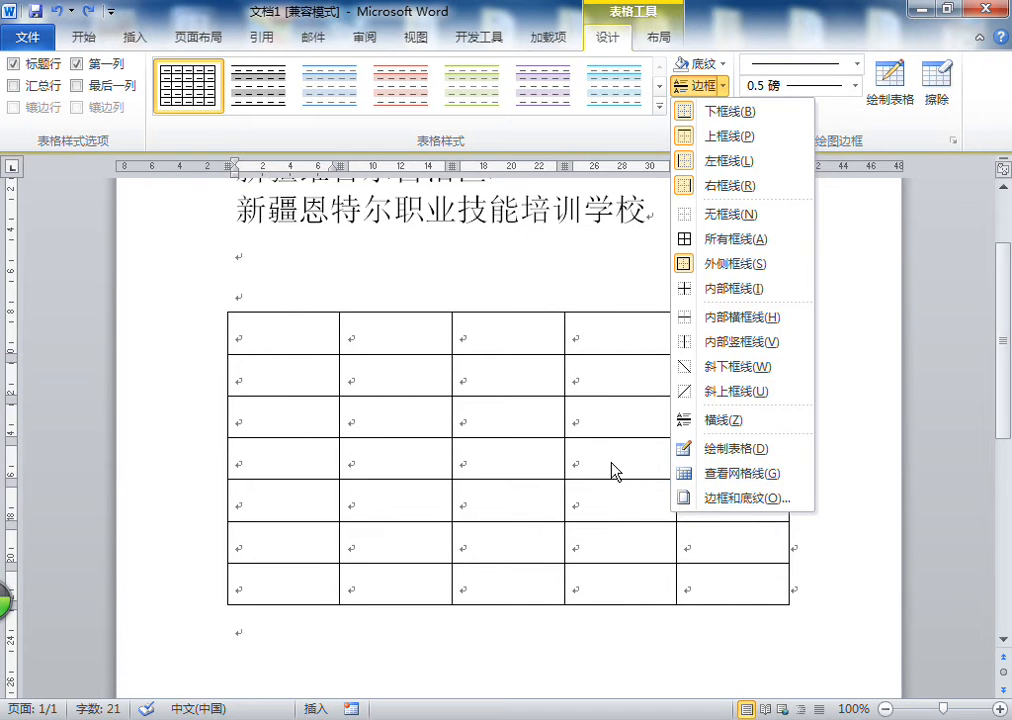
click(264, 327)
drag(287, 334, 542, 458)
click(463, 409)
drag(386, 377, 619, 420)
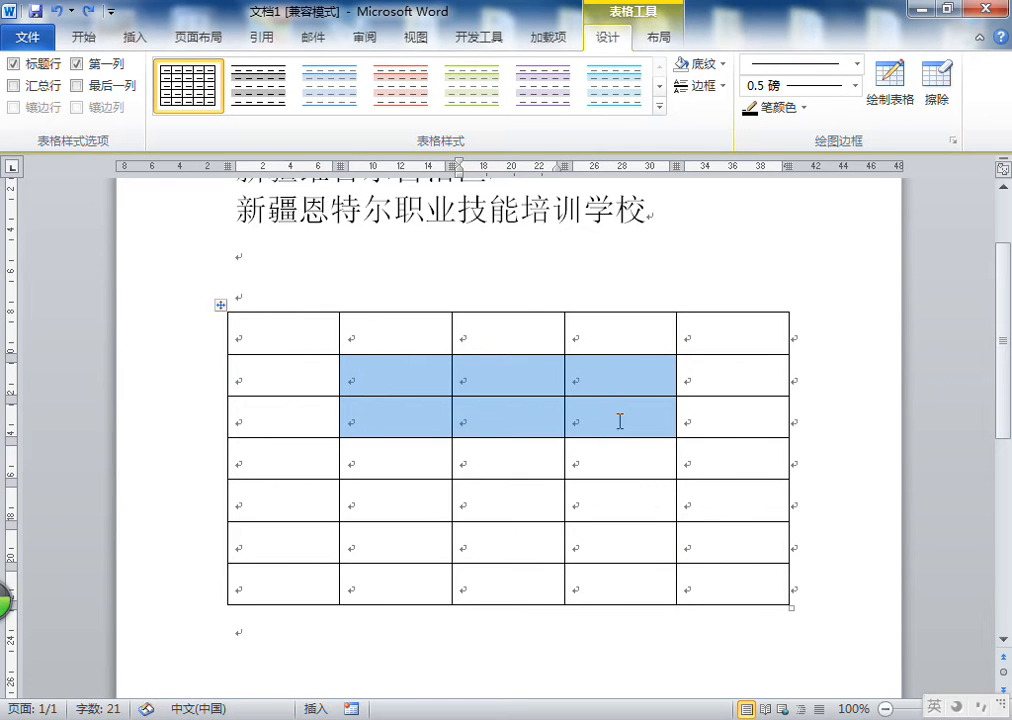
click(724, 87)
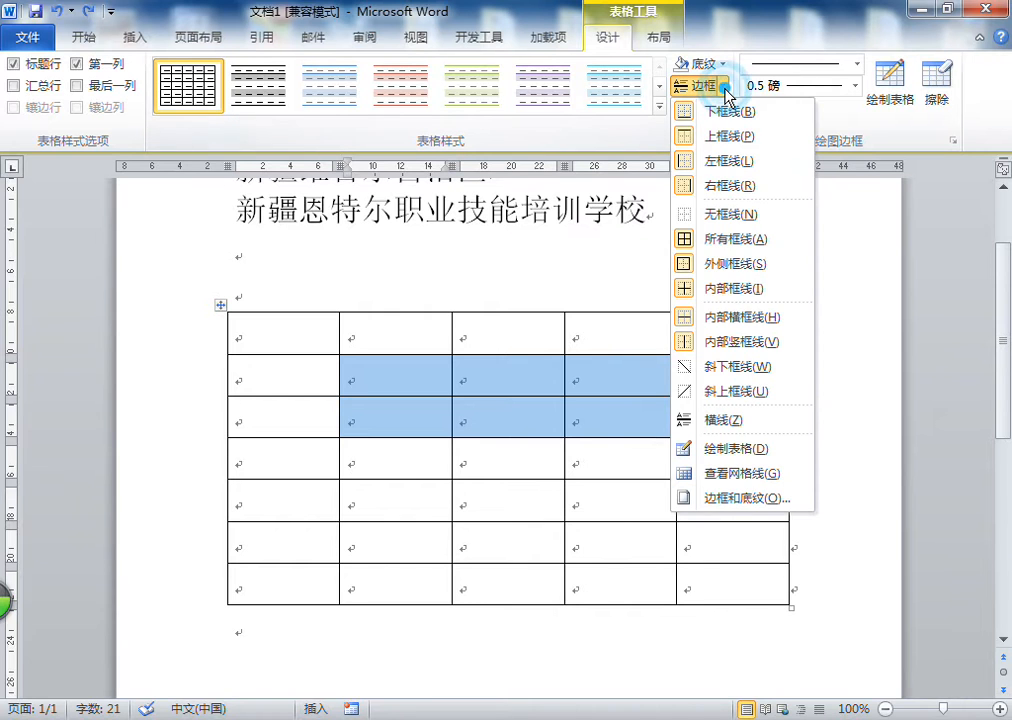
click(703, 288)
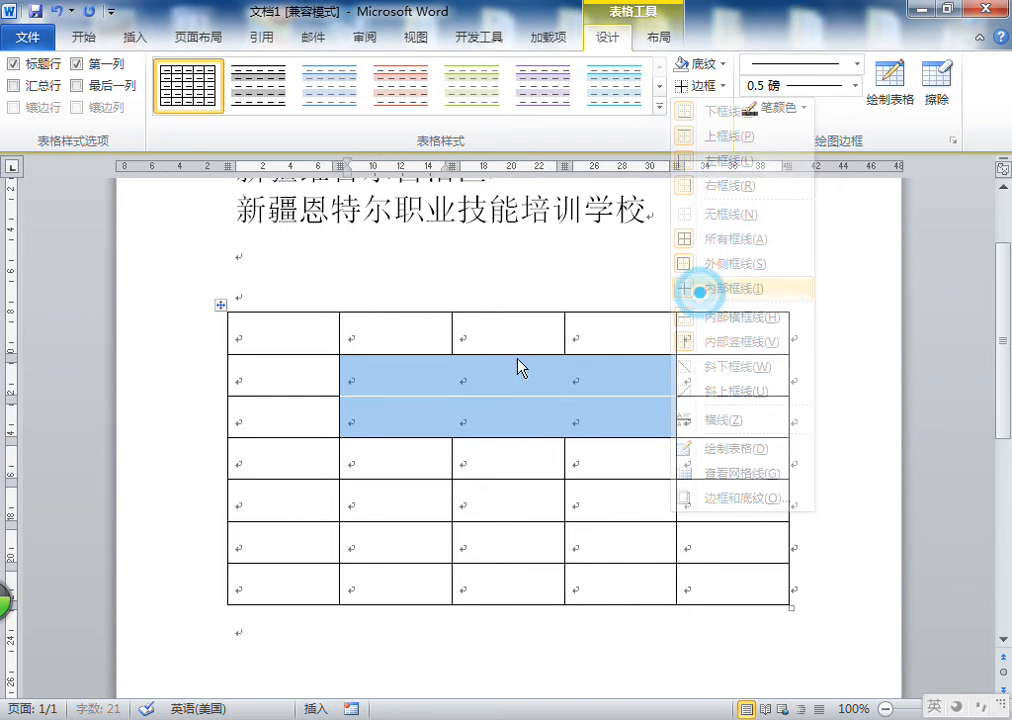
click(280, 337)
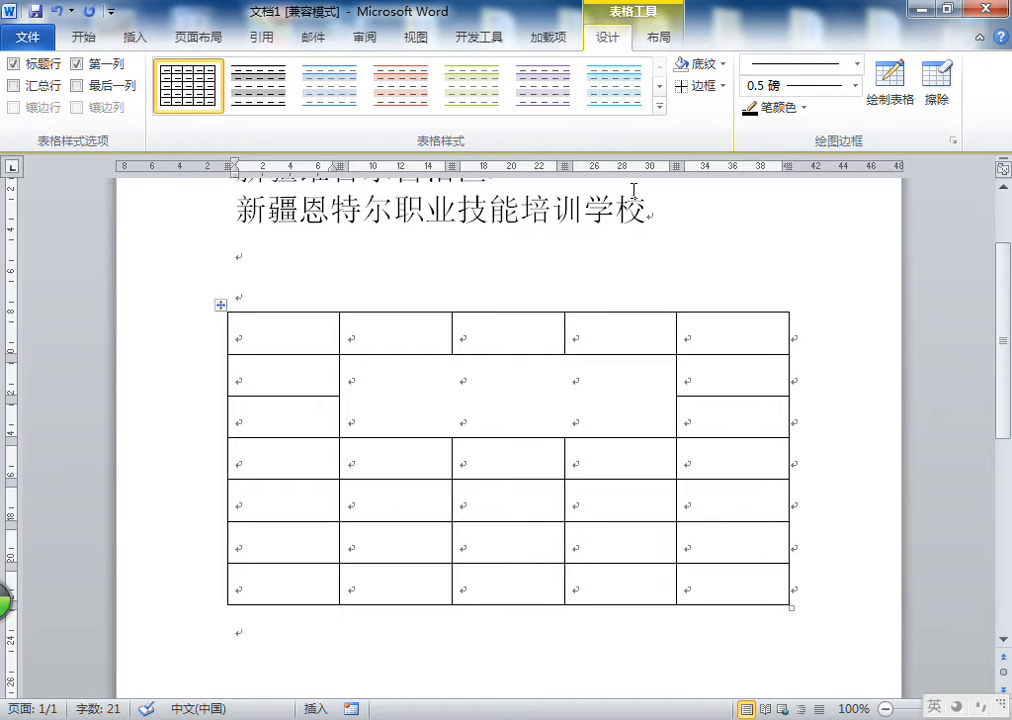
Turn on 查看网格线 (view gridlines) and restore the inside borders (内部框线) on the cell block spanning rows 2–3 and columns 2–4
click(724, 87)
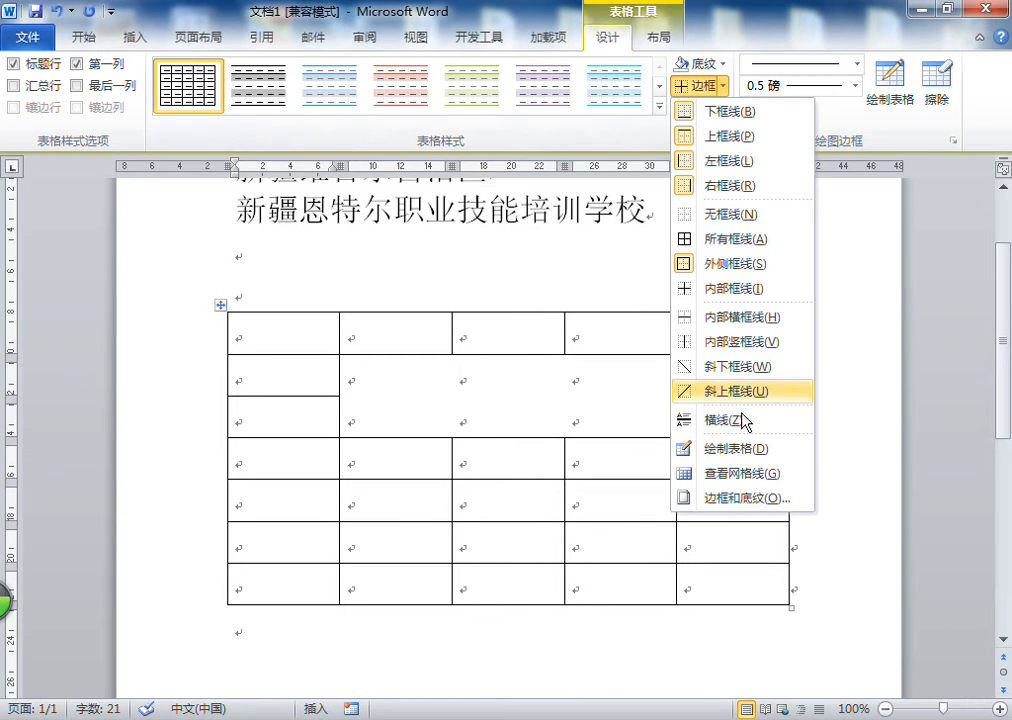
click(726, 478)
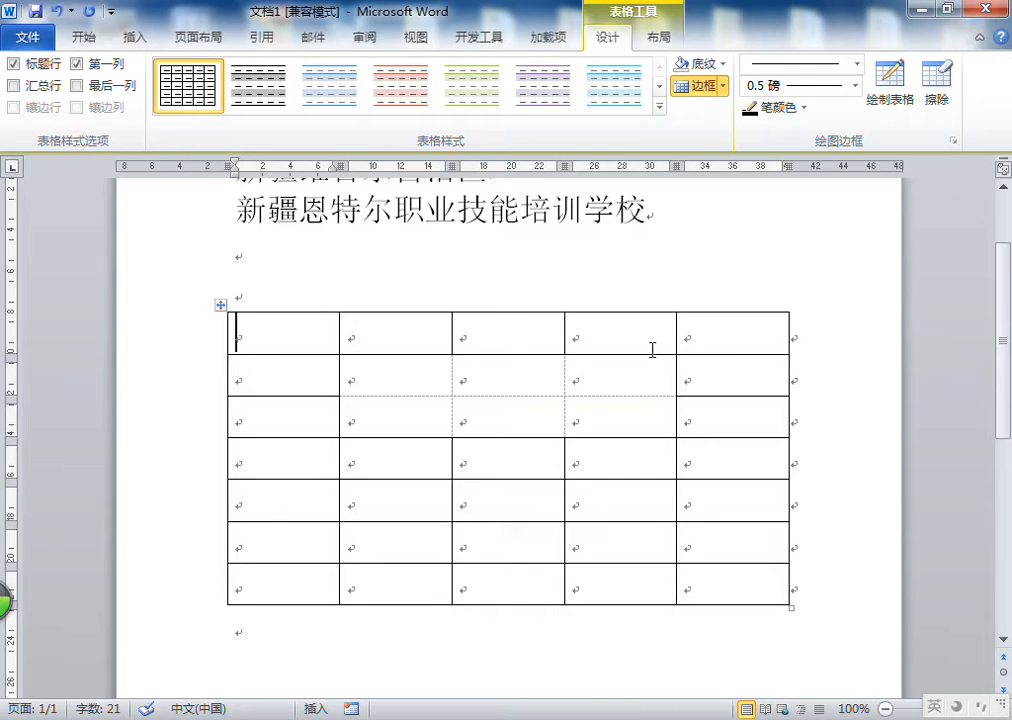
click(722, 87)
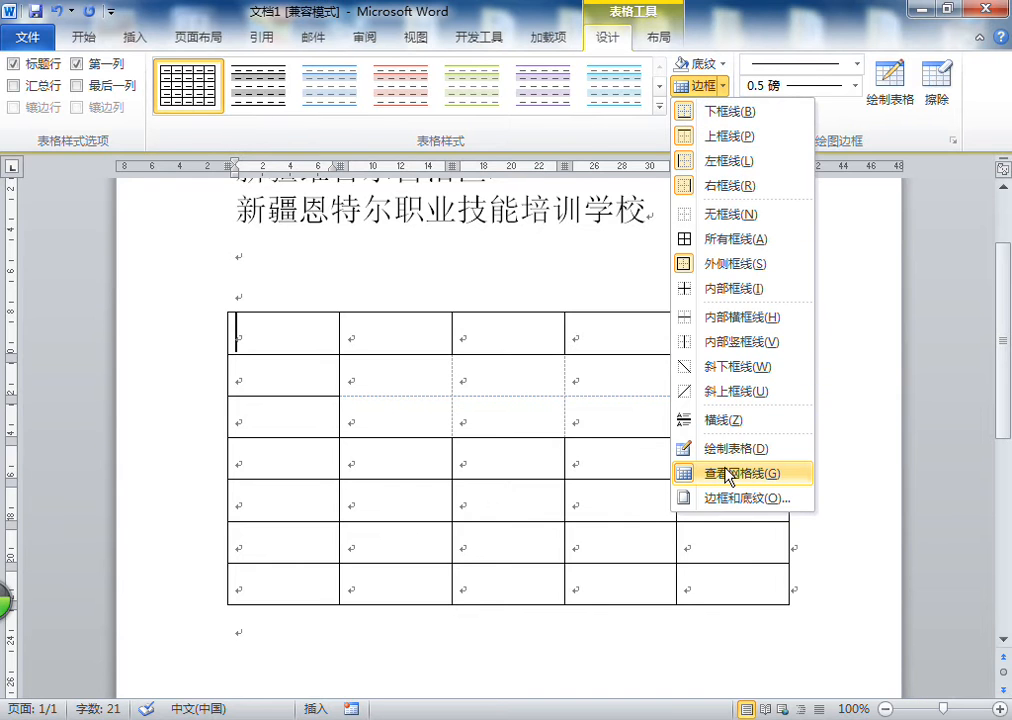
click(313, 344)
drag(391, 375, 614, 413)
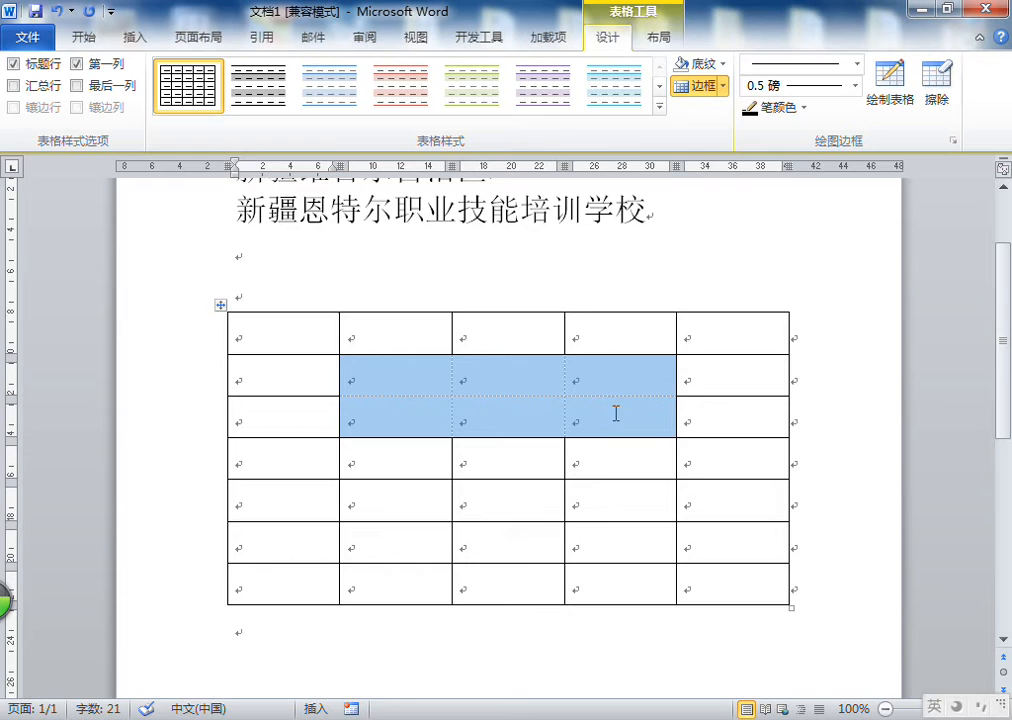
click(722, 88)
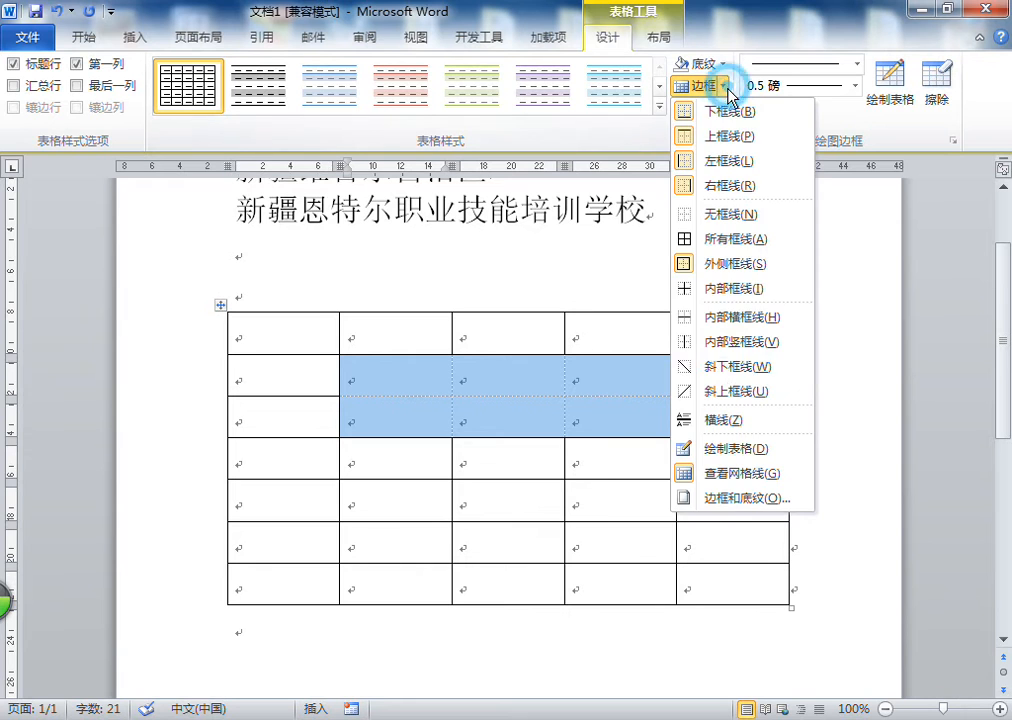
click(714, 290)
click(303, 343)
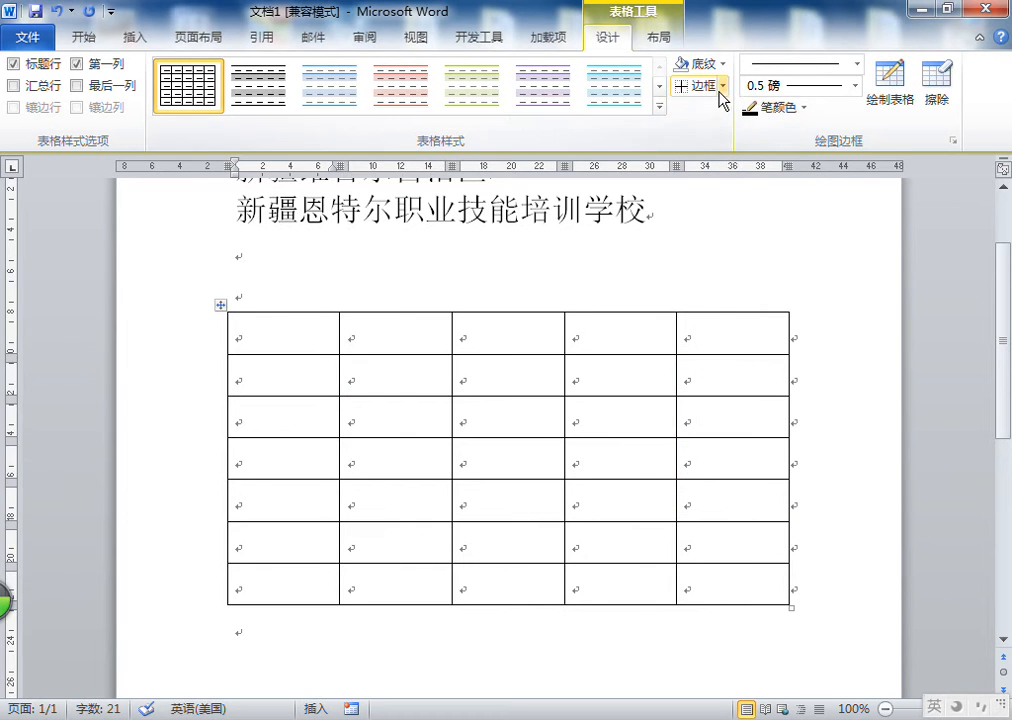
Open the 边框和底纹 (Borders and Shading) dialog and examine its 边框, 页面边框 and 底纹 tabs
click(720, 92)
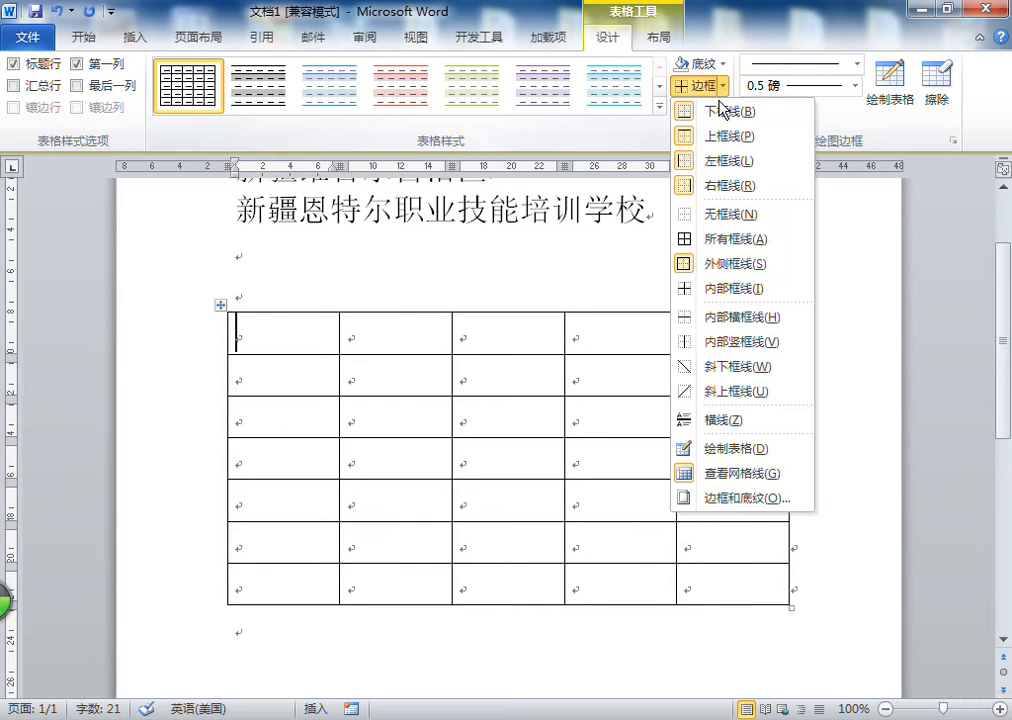
click(732, 498)
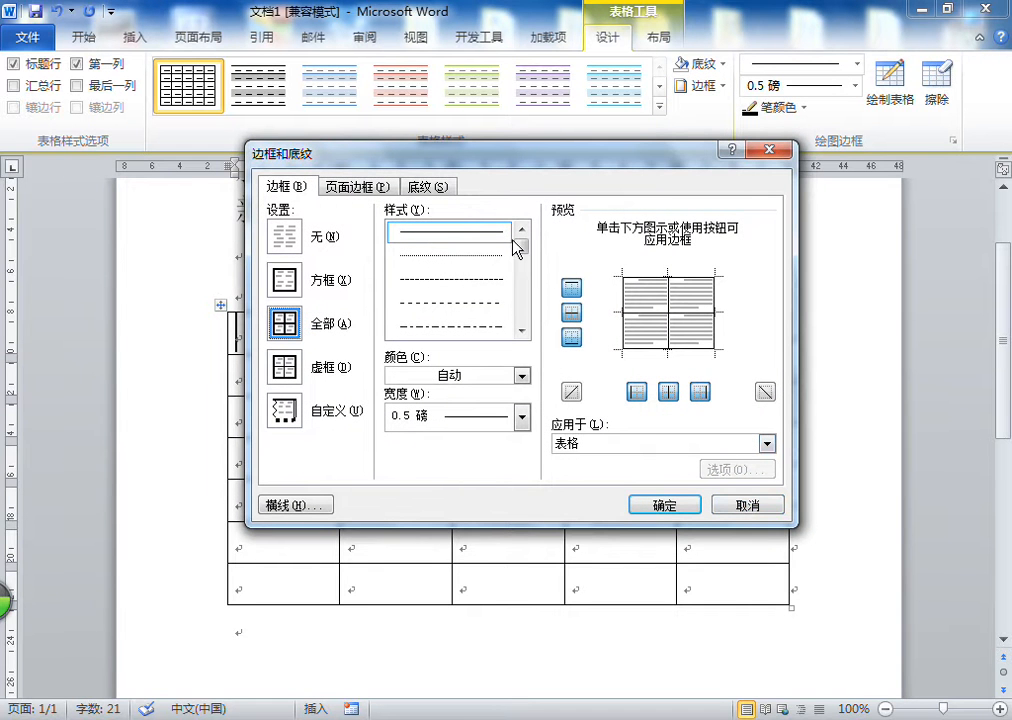
mouse_move(484, 182)
mouse_down()
mouse_move(525, 160)
mouse_move(600, 156)
mouse_up()
click(344, 160)
click(618, 149)
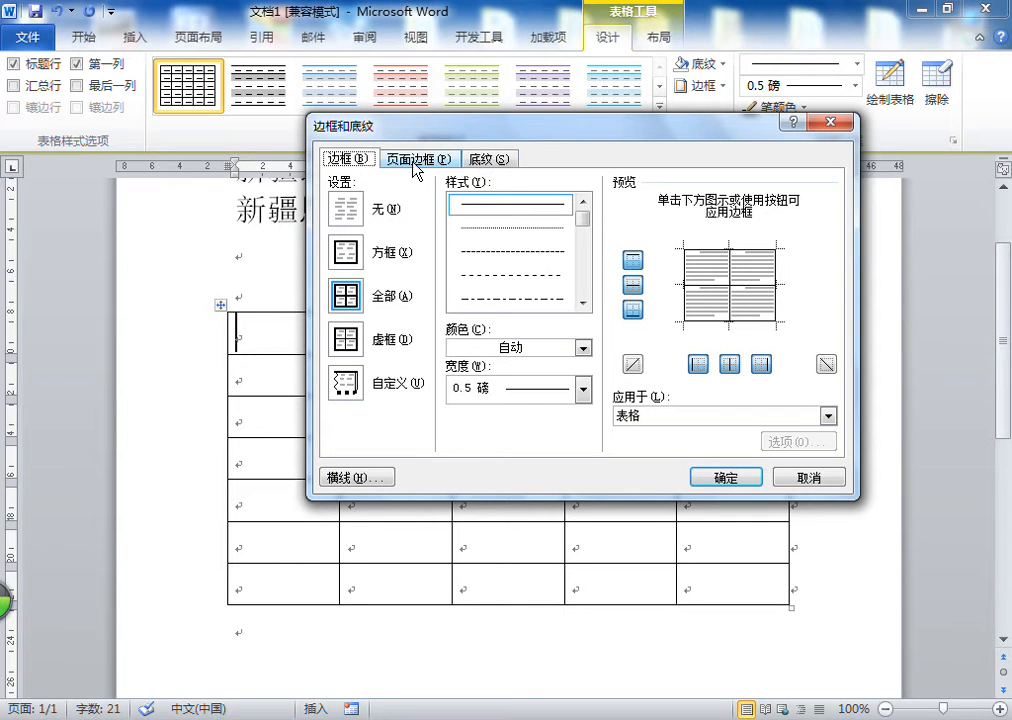
click(414, 161)
click(600, 158)
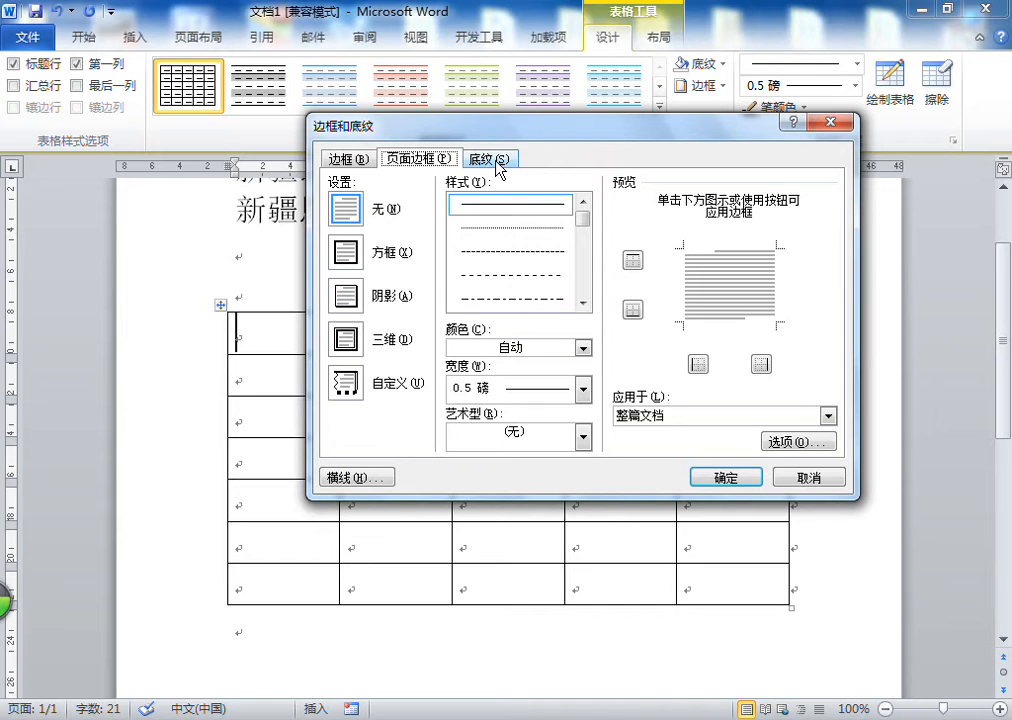
click(492, 160)
click(600, 172)
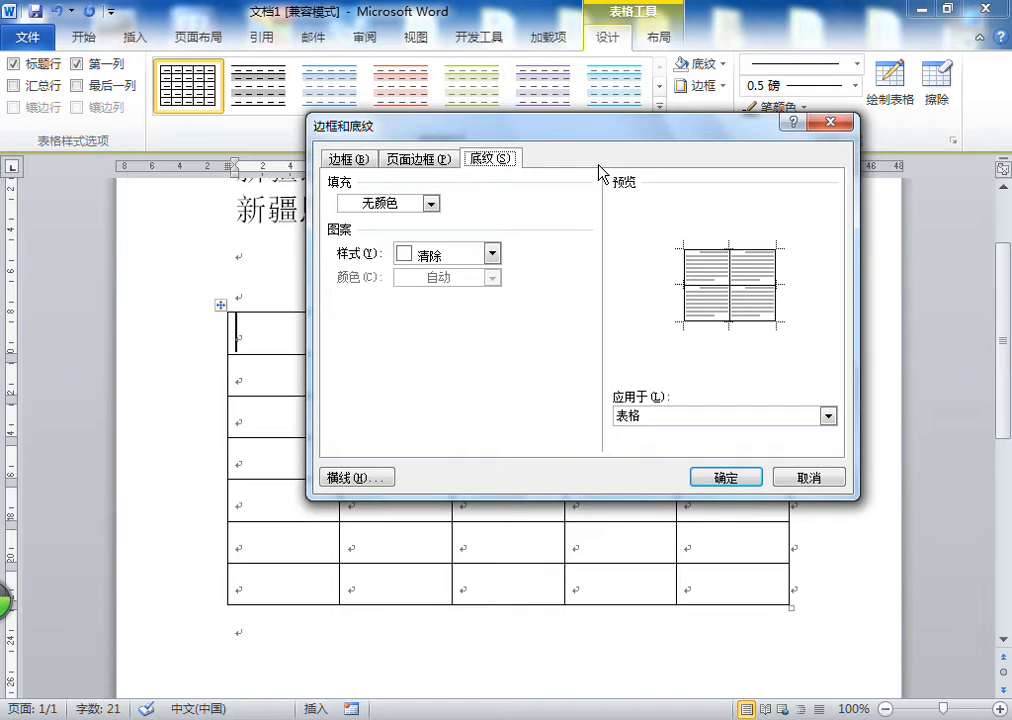
drag(612, 138, 646, 128)
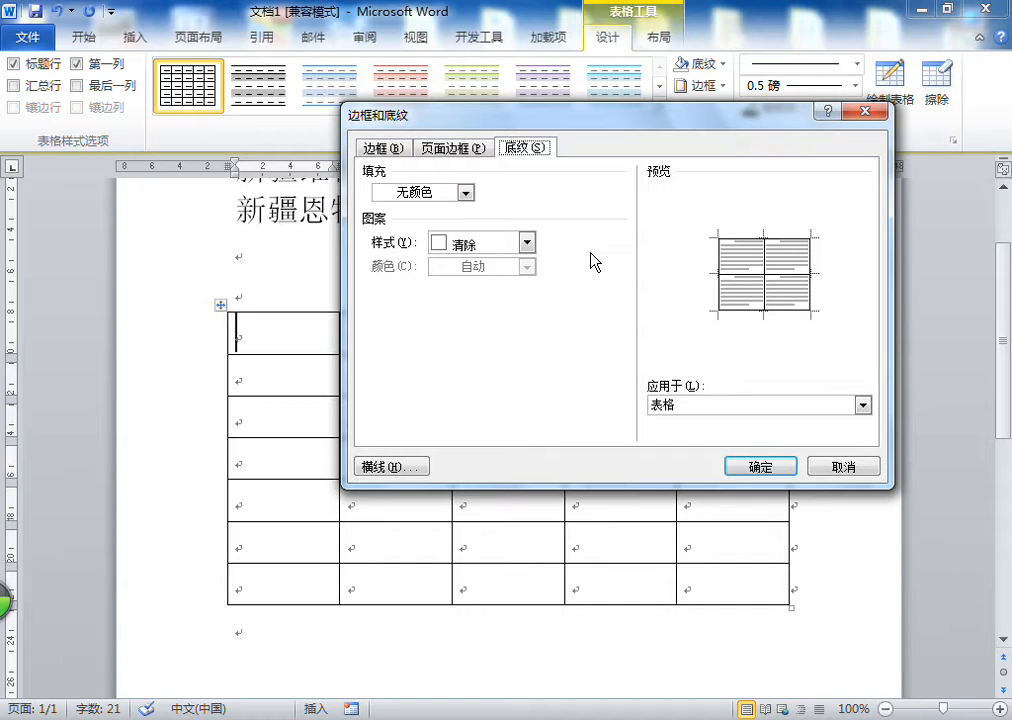
In the Borders tab, set the border colour to red and apply it to selected outer and inside lines of the table
click(383, 151)
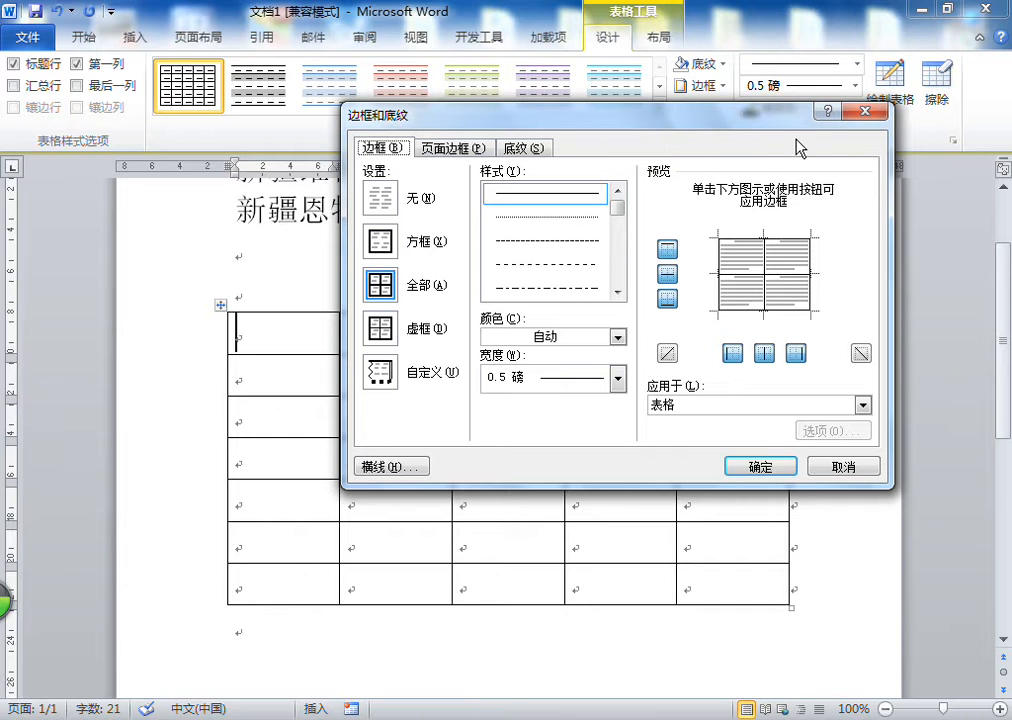
click(544, 337)
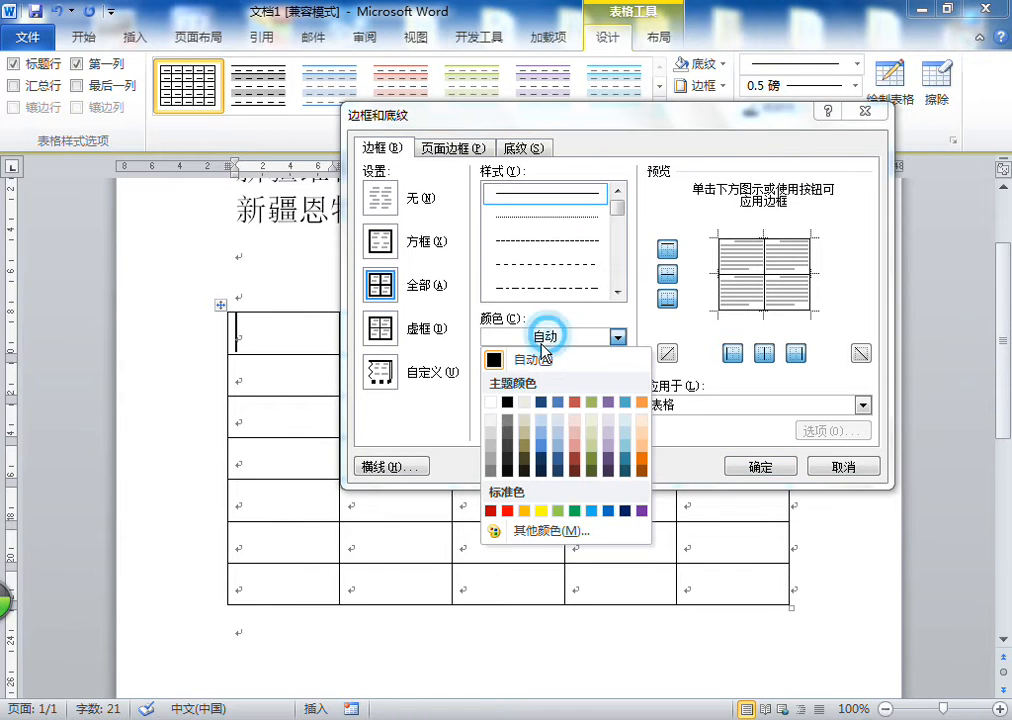
click(508, 511)
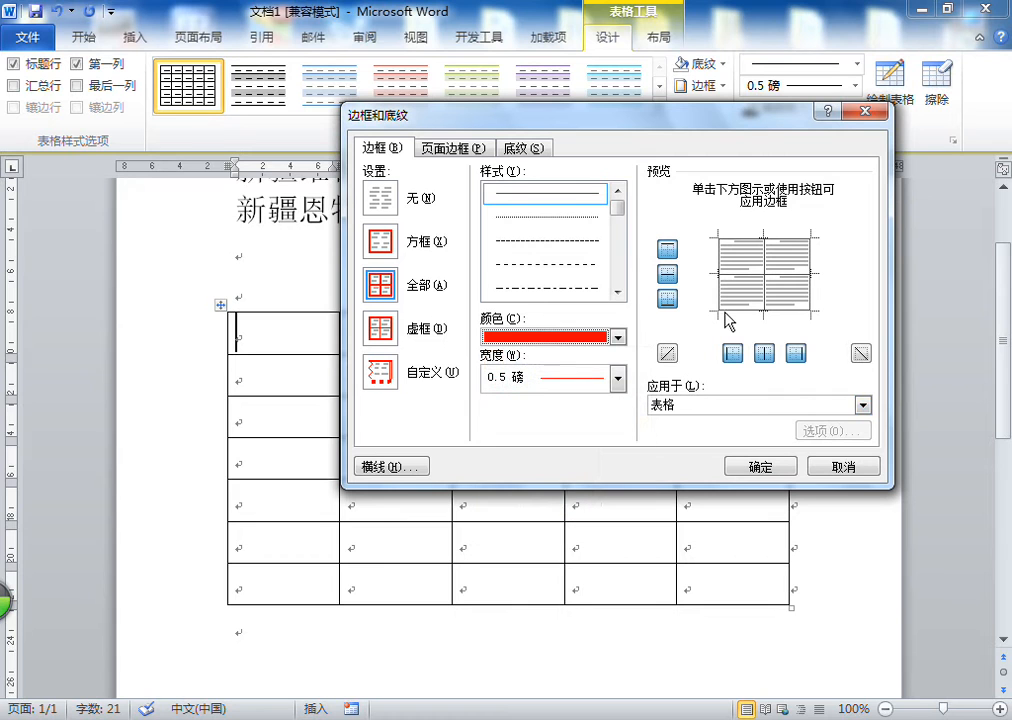
click(742, 302)
click(748, 246)
click(809, 256)
click(808, 256)
click(720, 252)
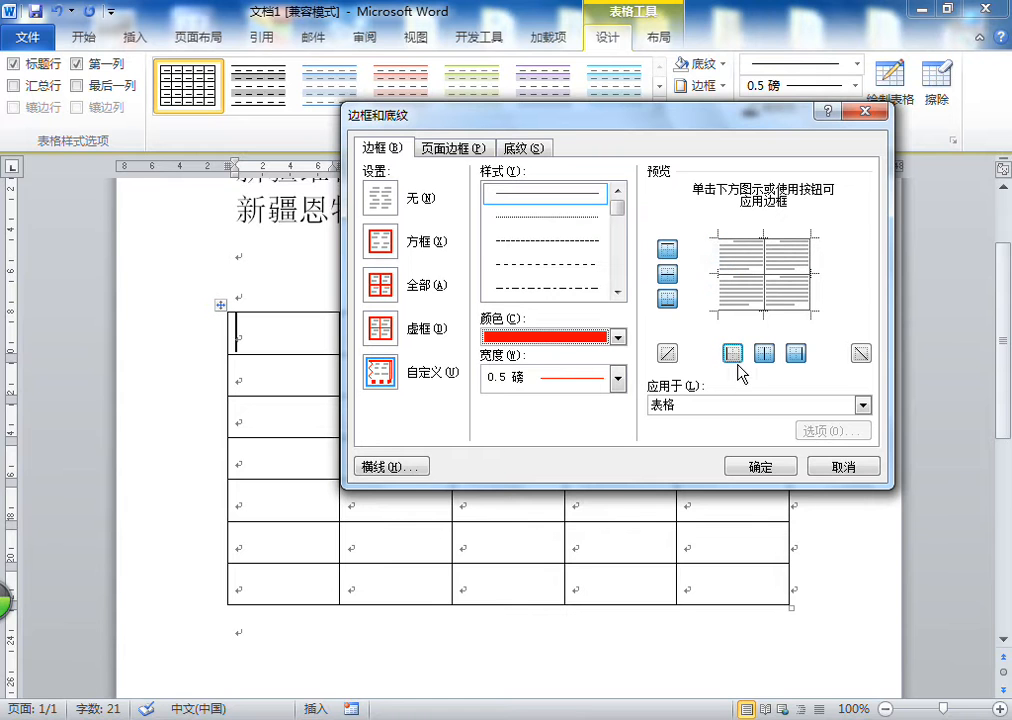
click(722, 250)
click(761, 466)
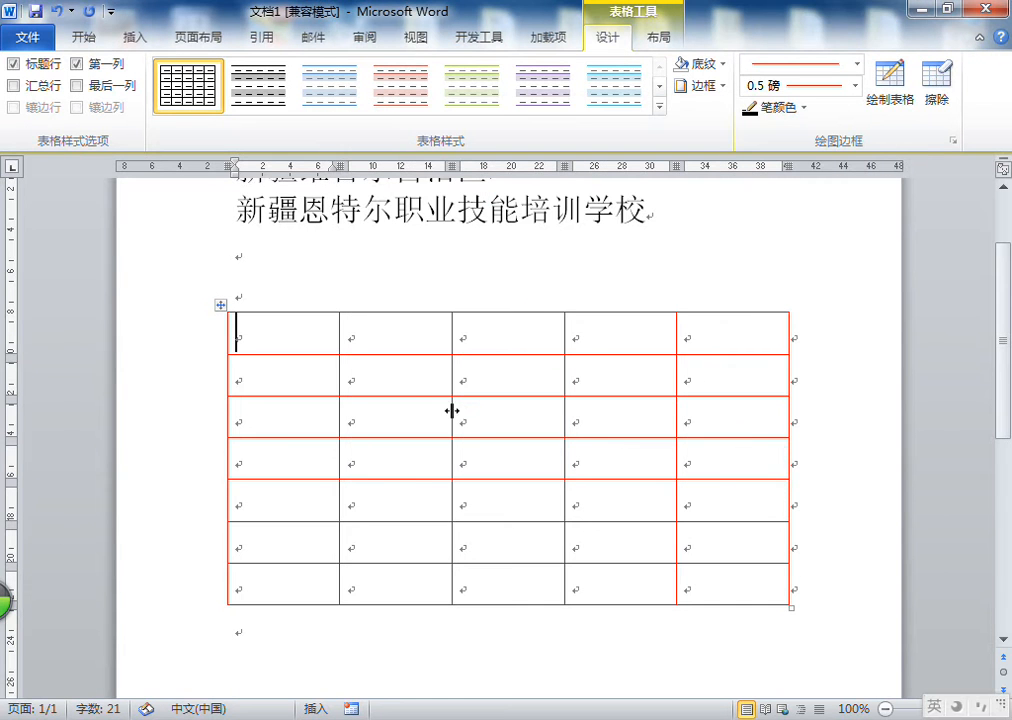
Add two new lines below the table and type the school's street address
scroll(547, 450, down, 3)
scroll(400, 501, up, 3)
scroll(343, 431, down, 3)
click(344, 429)
key(Return)
key(Return)
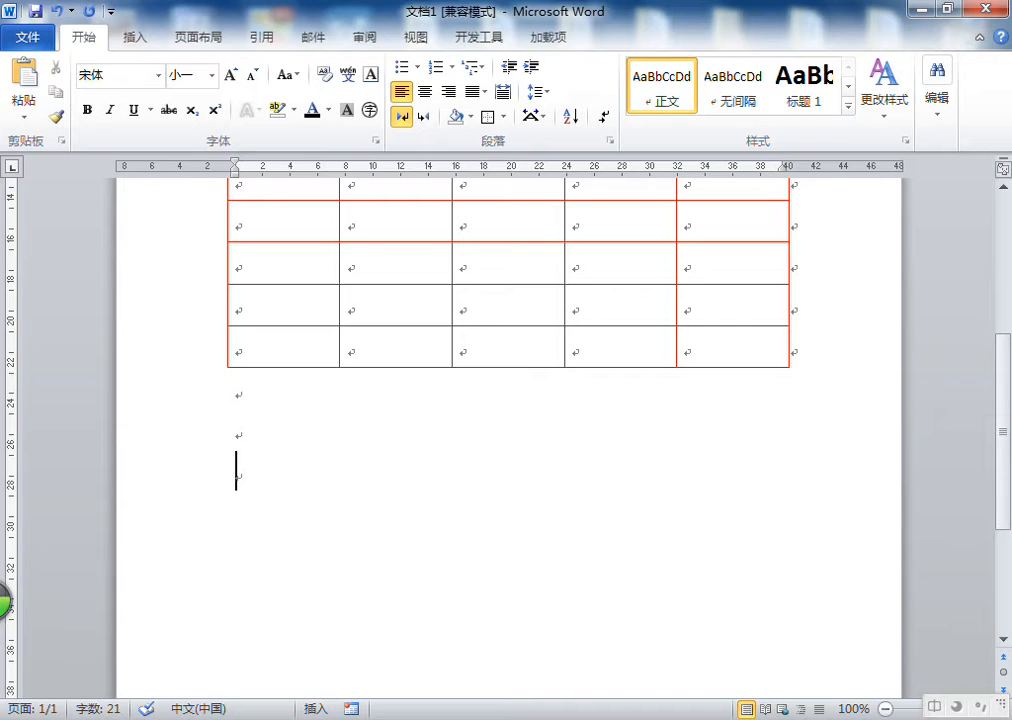
text(新疆维吾尔)
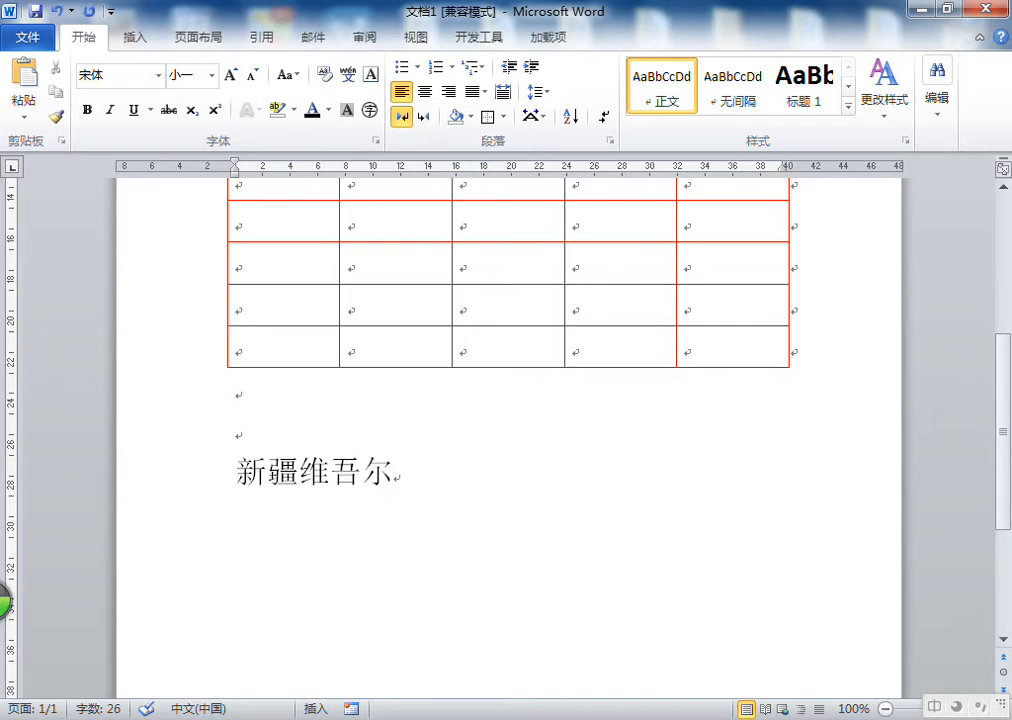
text(自治区wlmqs)
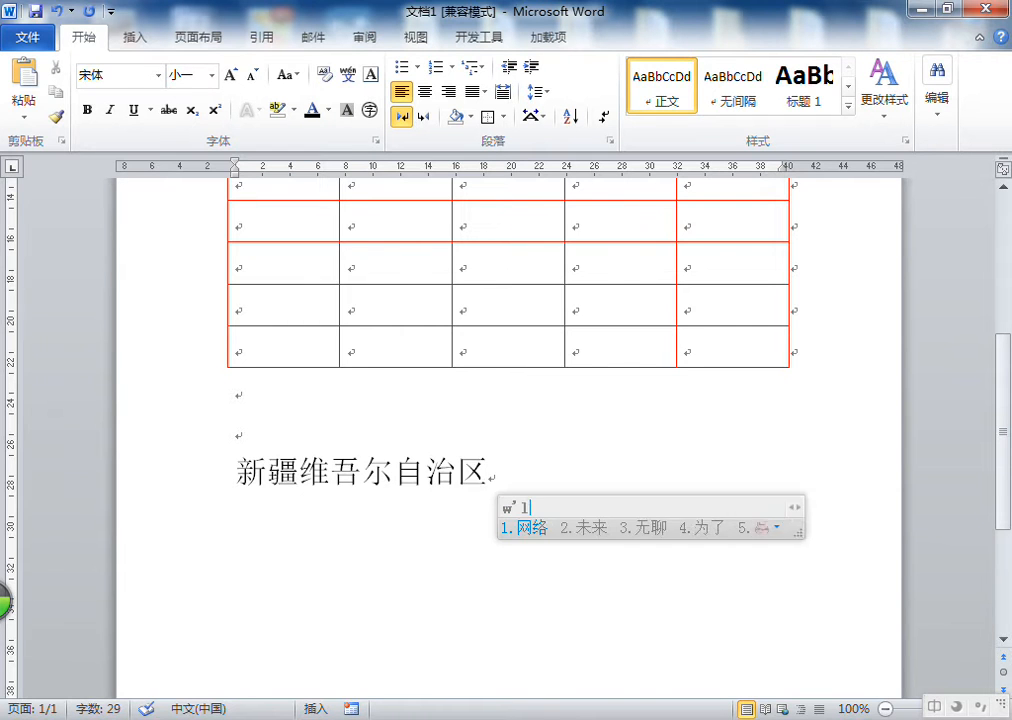
key(space)
text(新华)
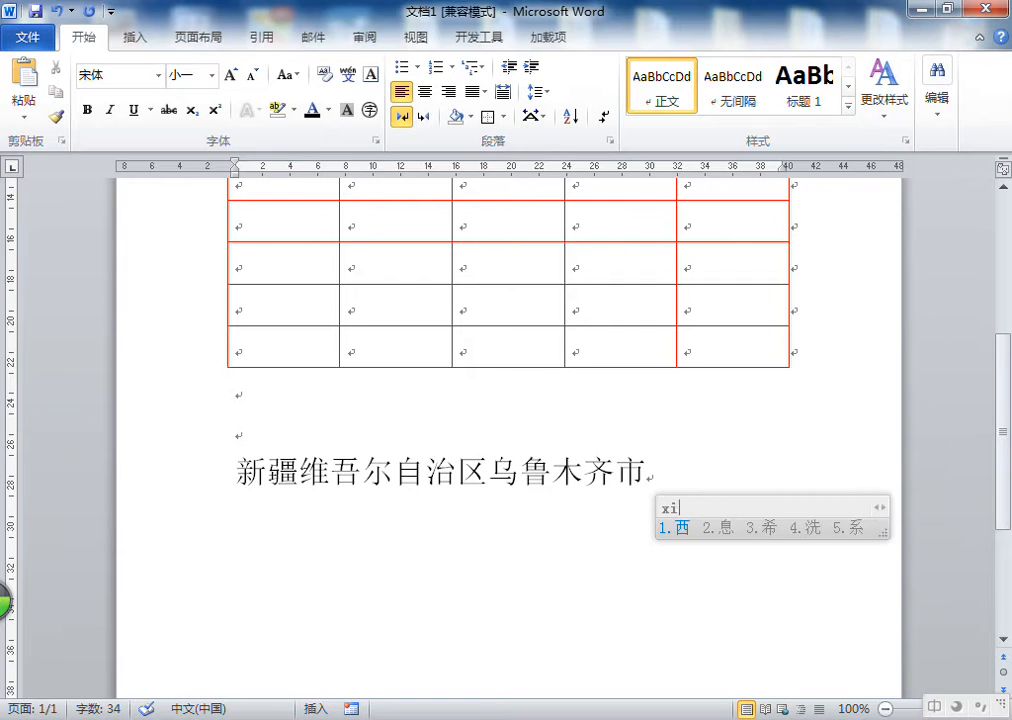
text(nanlu)
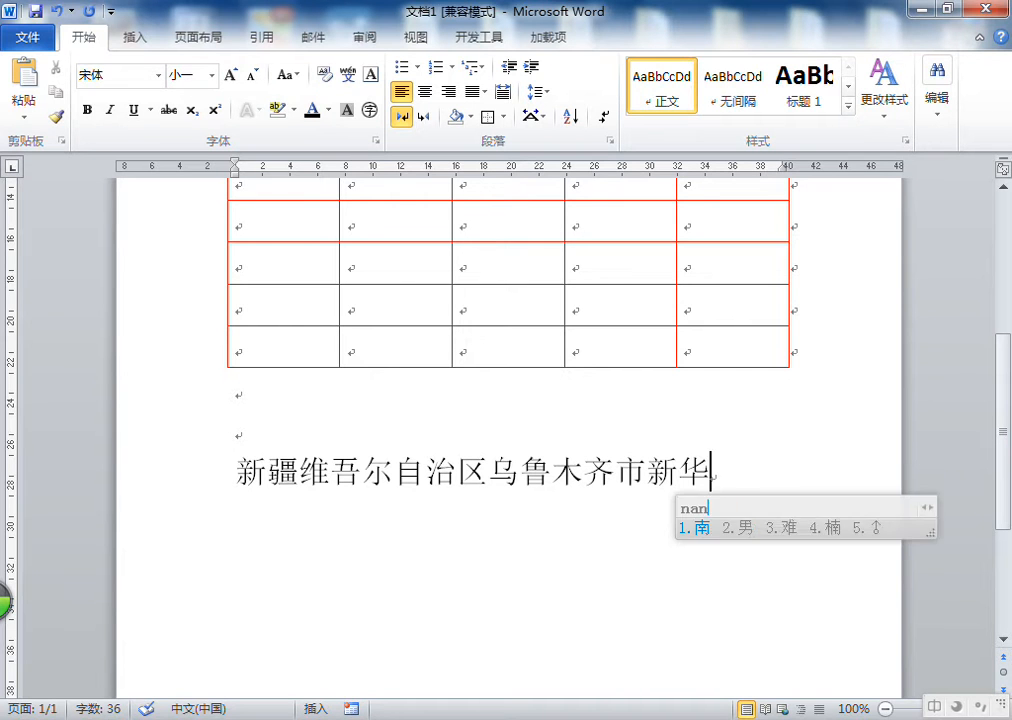
key(space)
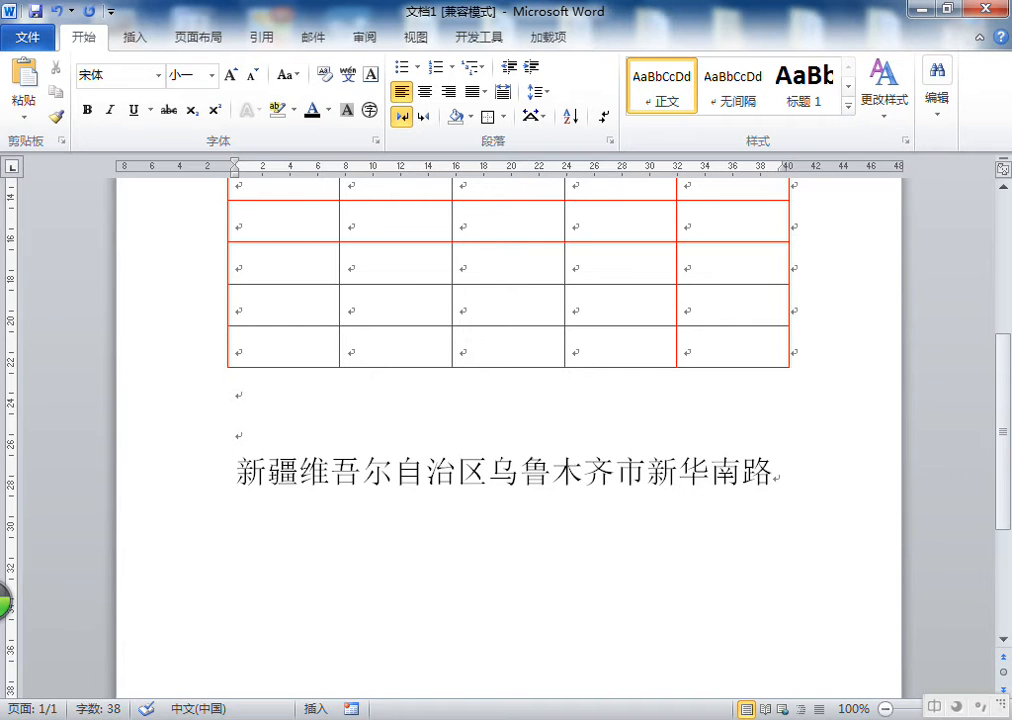
text(39hao)
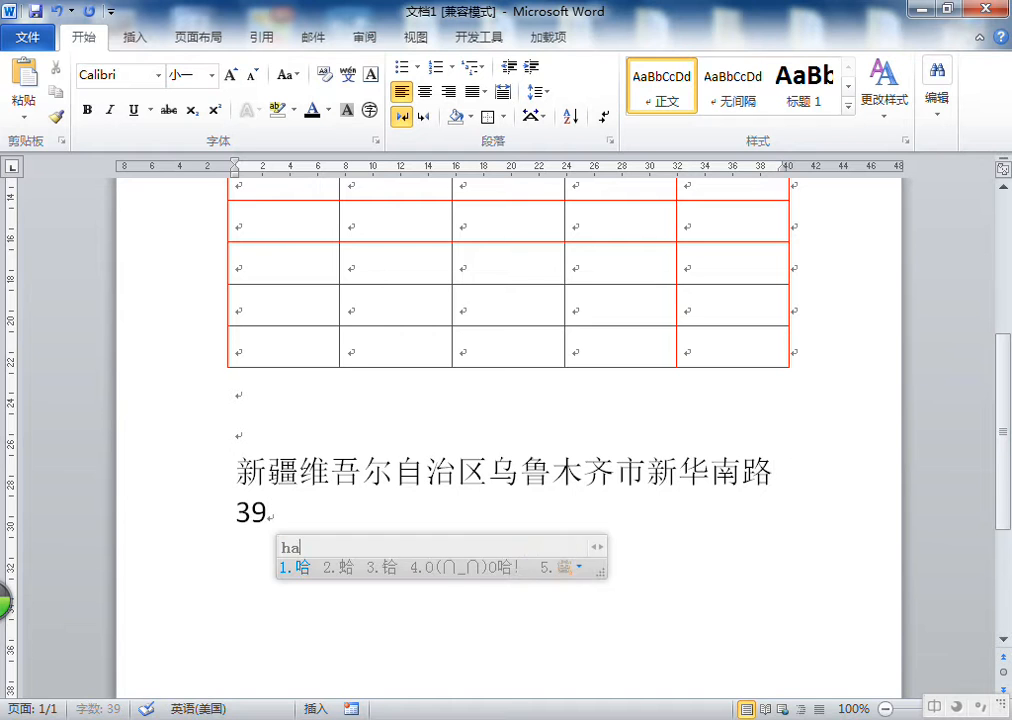
key(space)
text(ngy)
key(space)
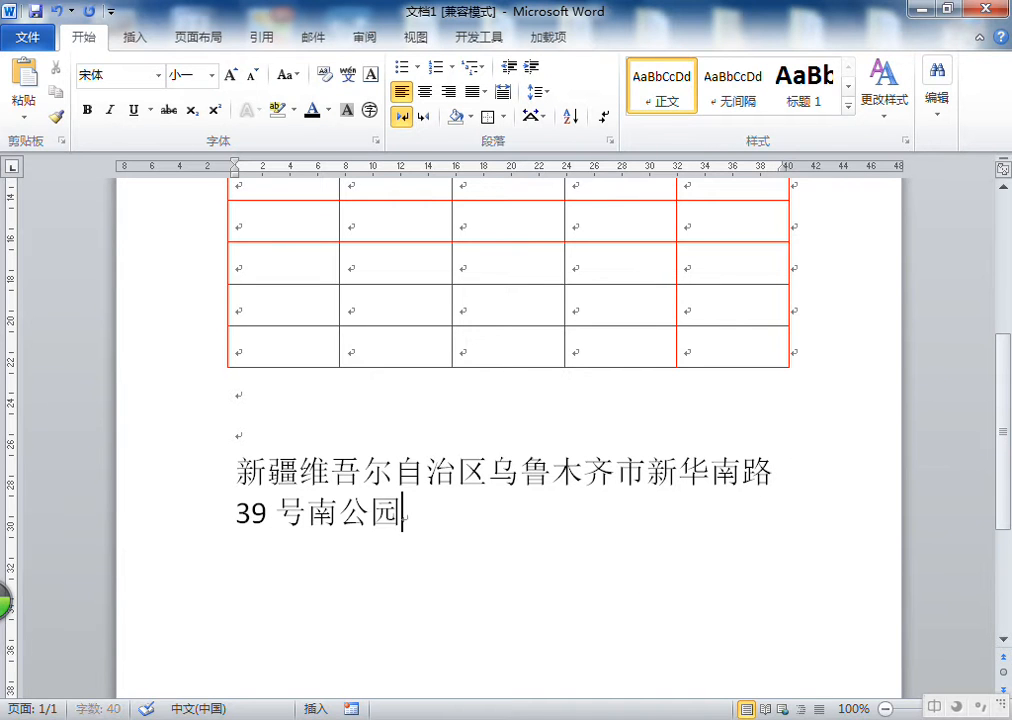
Continue the paragraph with 对边 and the school name 新疆恩特尔职业技能培训学校
text(fangbian)
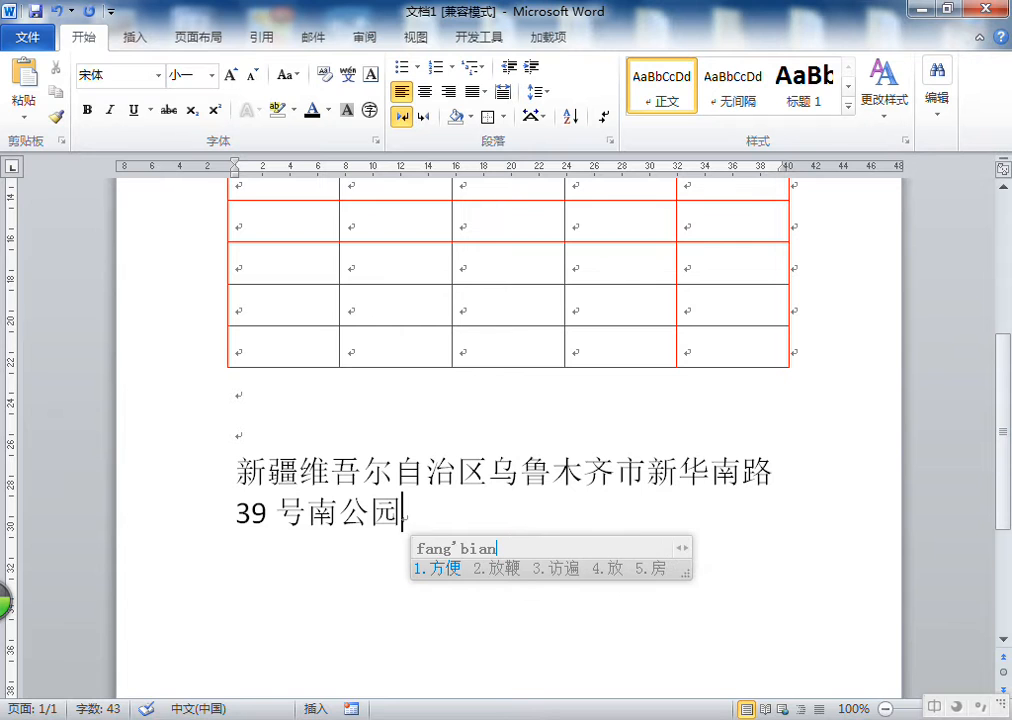
key(BackSpace)
key(BackSpace)
key(BackSpace)
key(BackSpace)
key(BackSpace)
key(BackSpace)
key(BackSpace)
key(BackSpace)
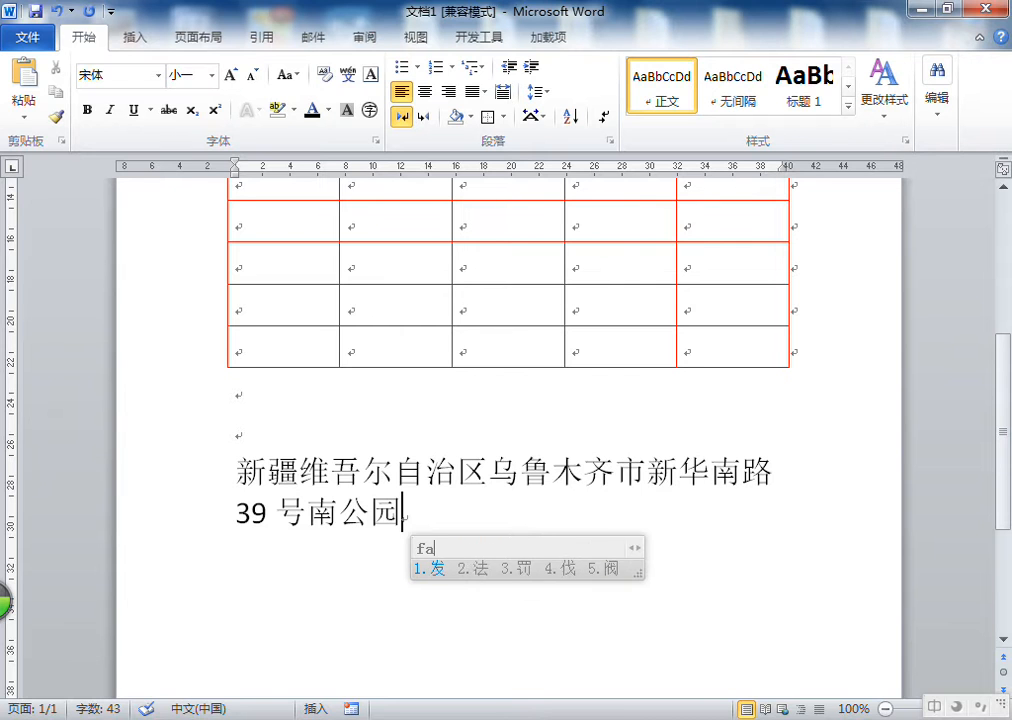
text(duibian)
key(space)
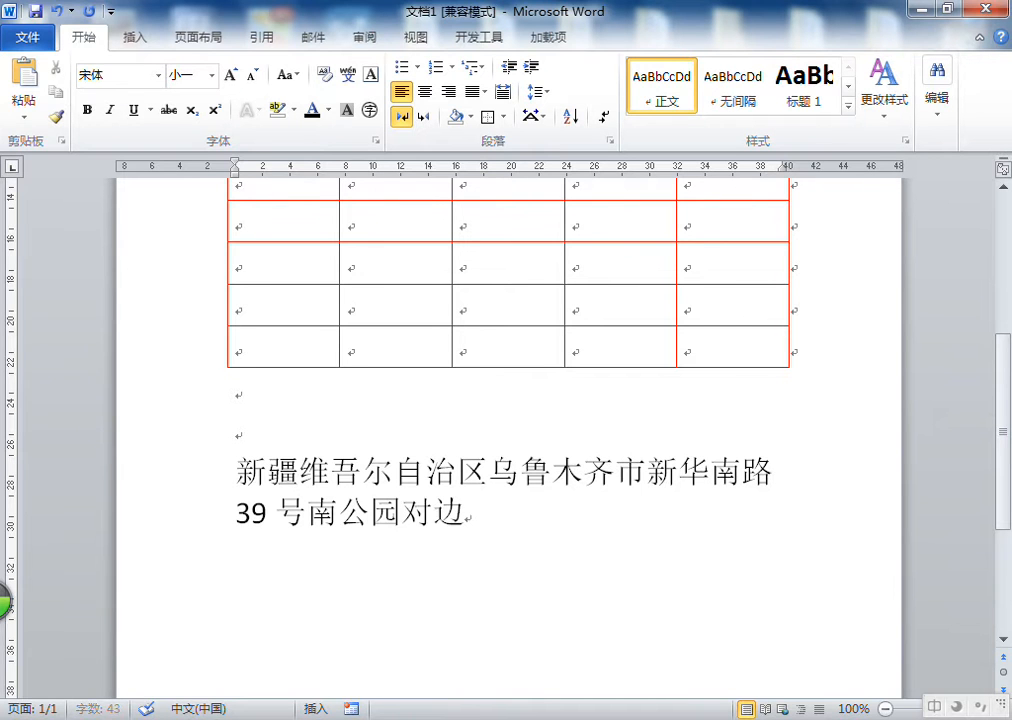
text(xj)
key(space)
text(enteer)
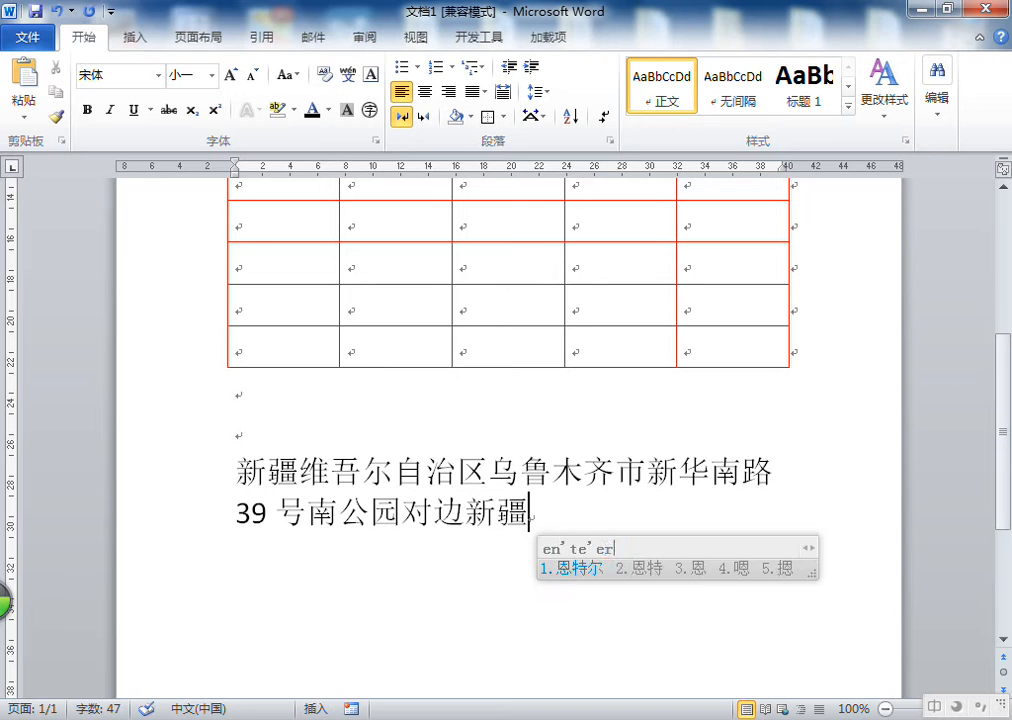
key(space)
text(zhiye)
key(space)
text(jineng)
key(space)
text(pei)
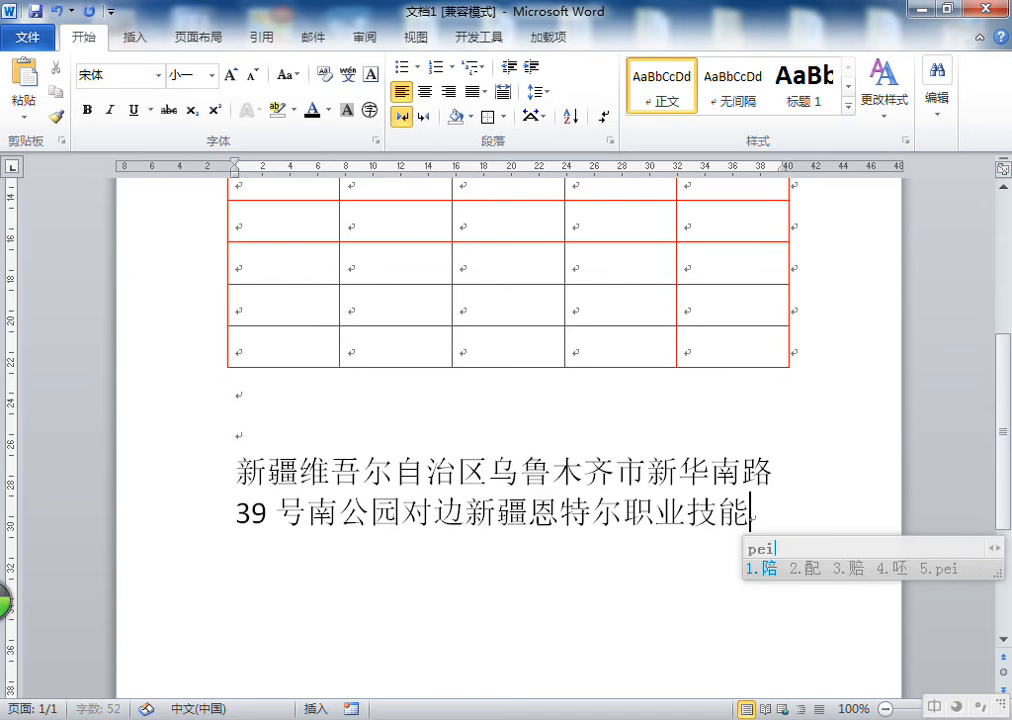
text(xun)
key(space)
text(xuexiao)
key(space)
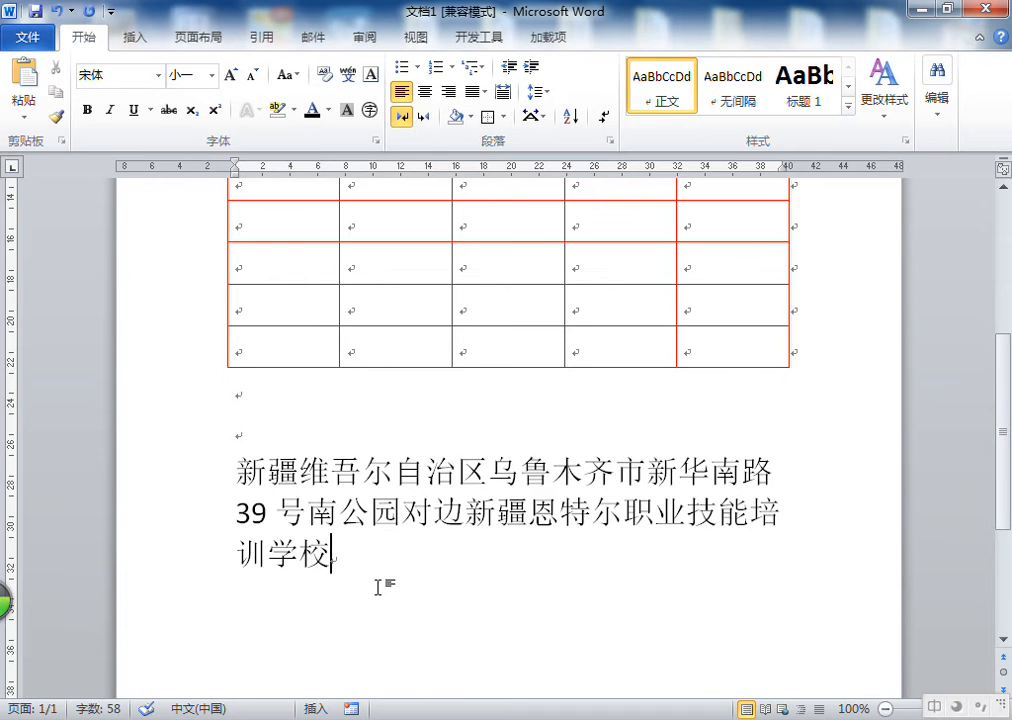
Select the address paragraph and compare the 边框 and 页面边框 tabs of the Borders and Shading dialog
triple_click(339, 479)
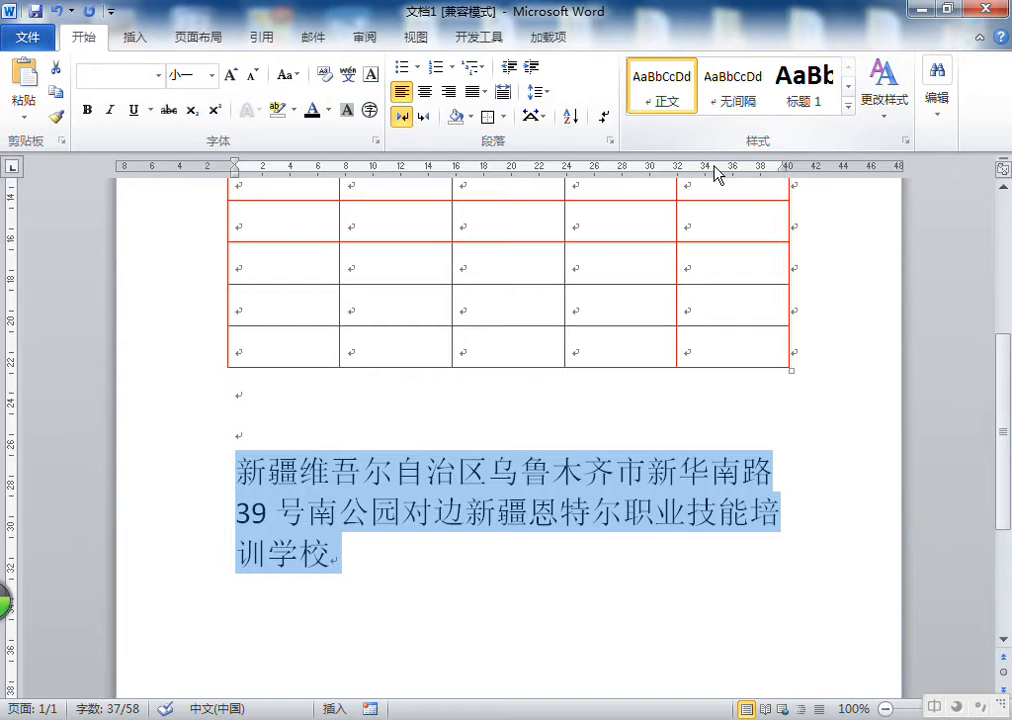
click(199, 37)
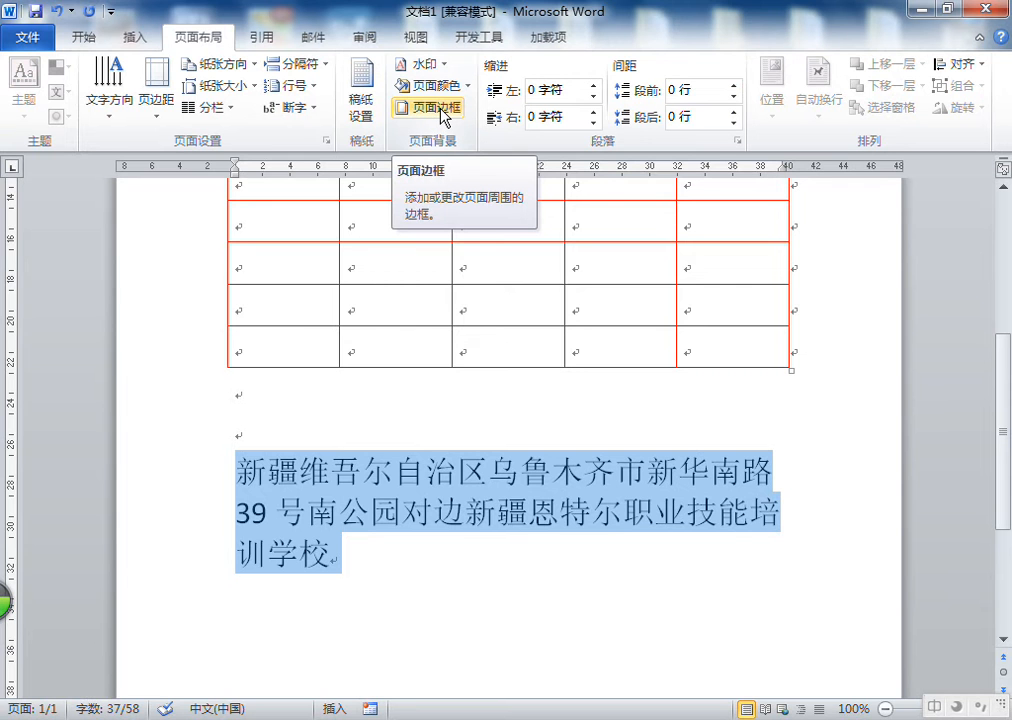
click(445, 110)
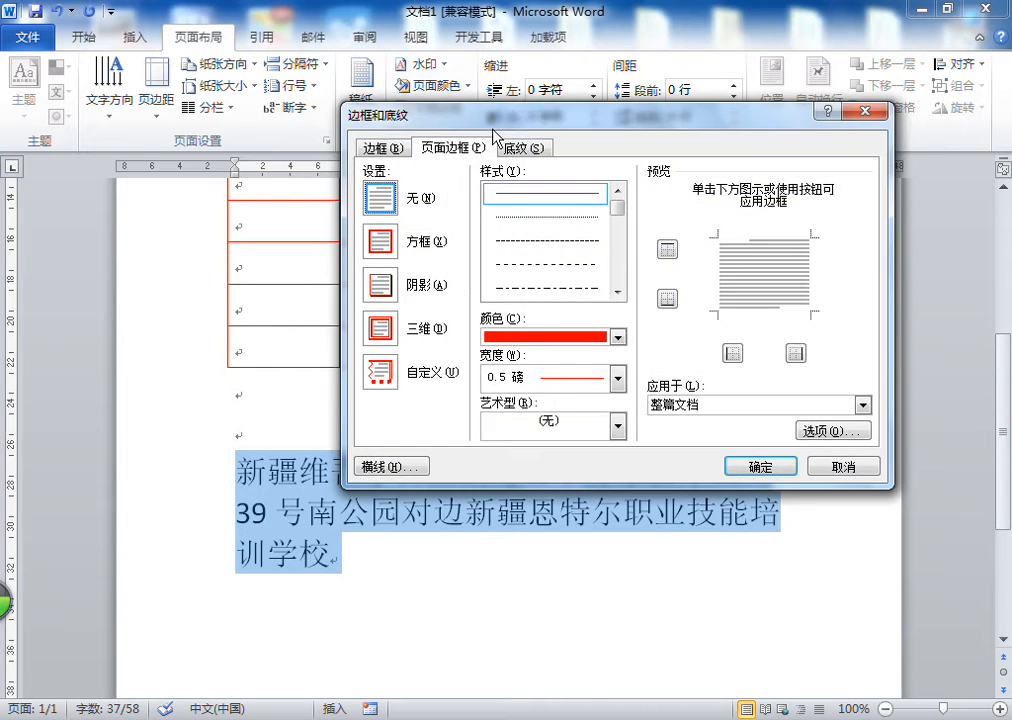
drag(522, 106, 766, 86)
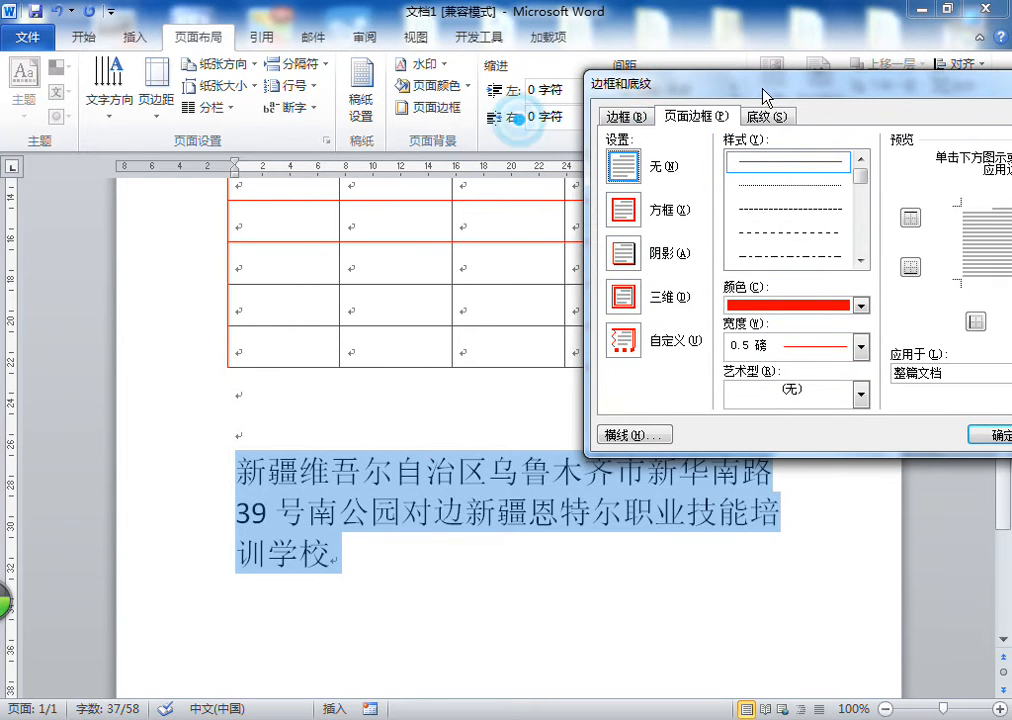
click(678, 118)
click(627, 117)
drag(734, 88, 608, 86)
drag(786, 90, 813, 59)
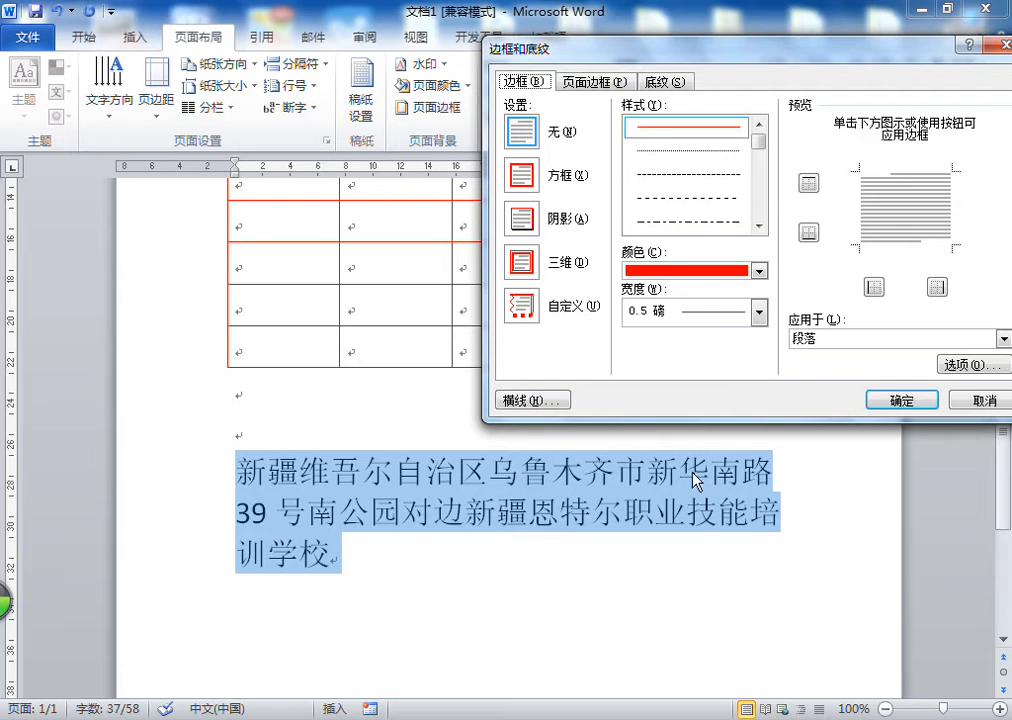
click(593, 81)
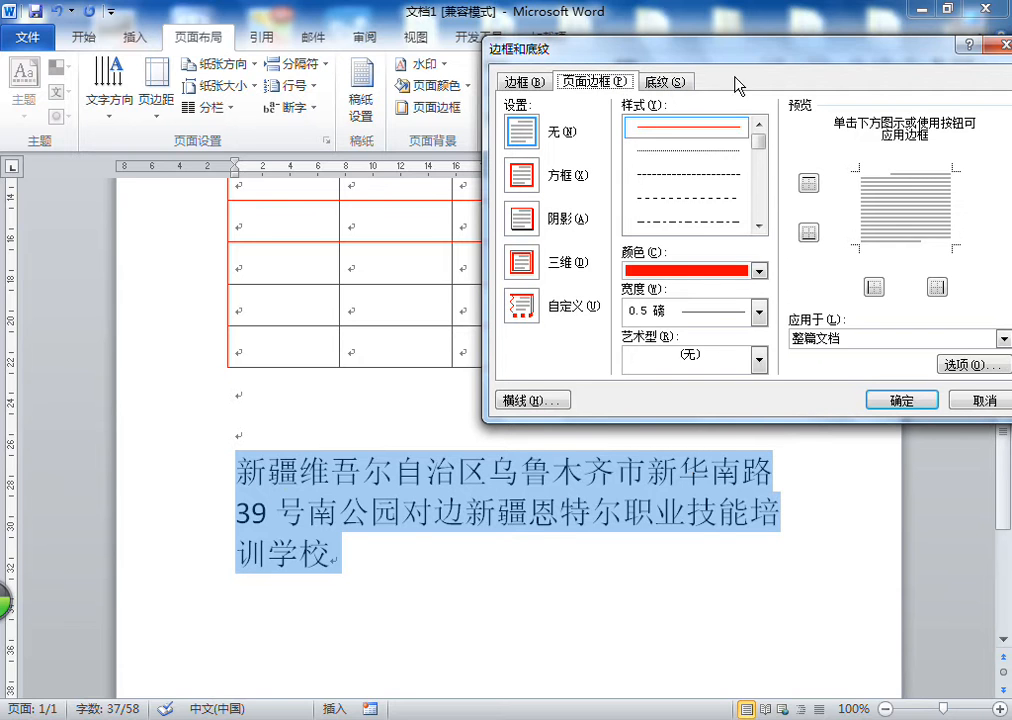
click(1004, 46)
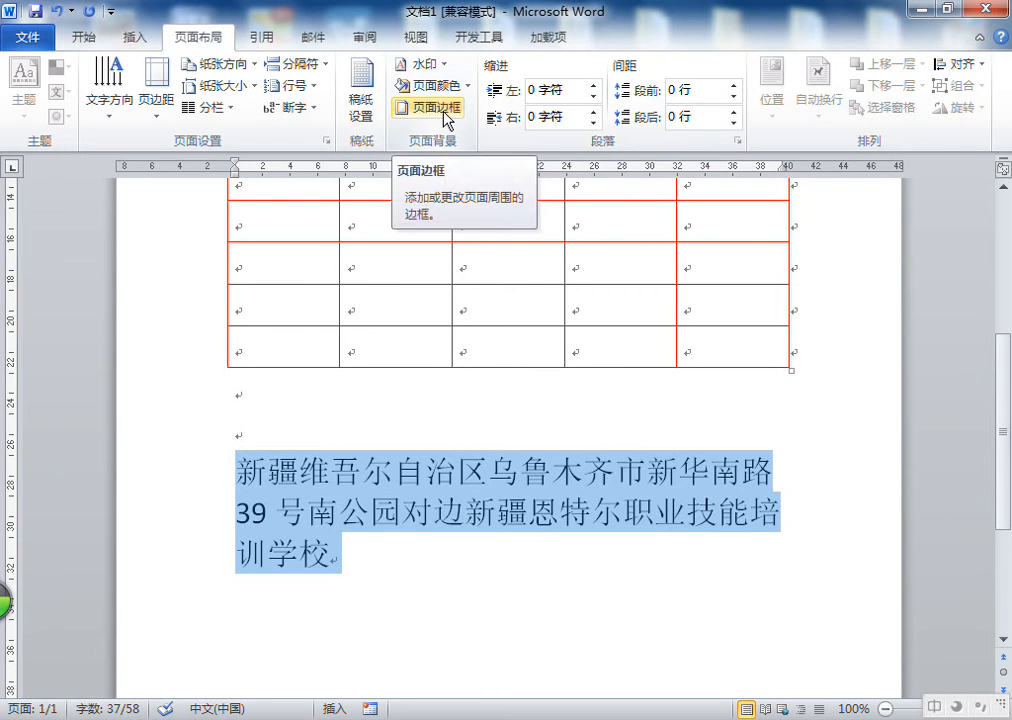
Apply a red 0.5 磅 方框 (box) border to the selected paragraph
click(444, 114)
drag(603, 50, 609, 67)
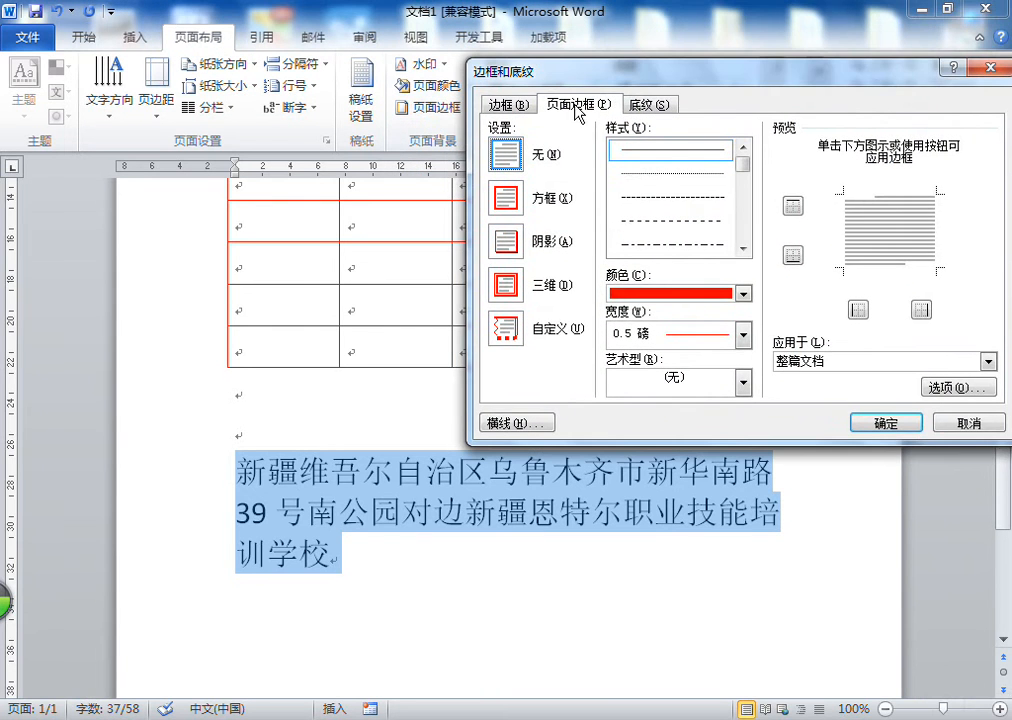
click(519, 105)
click(598, 105)
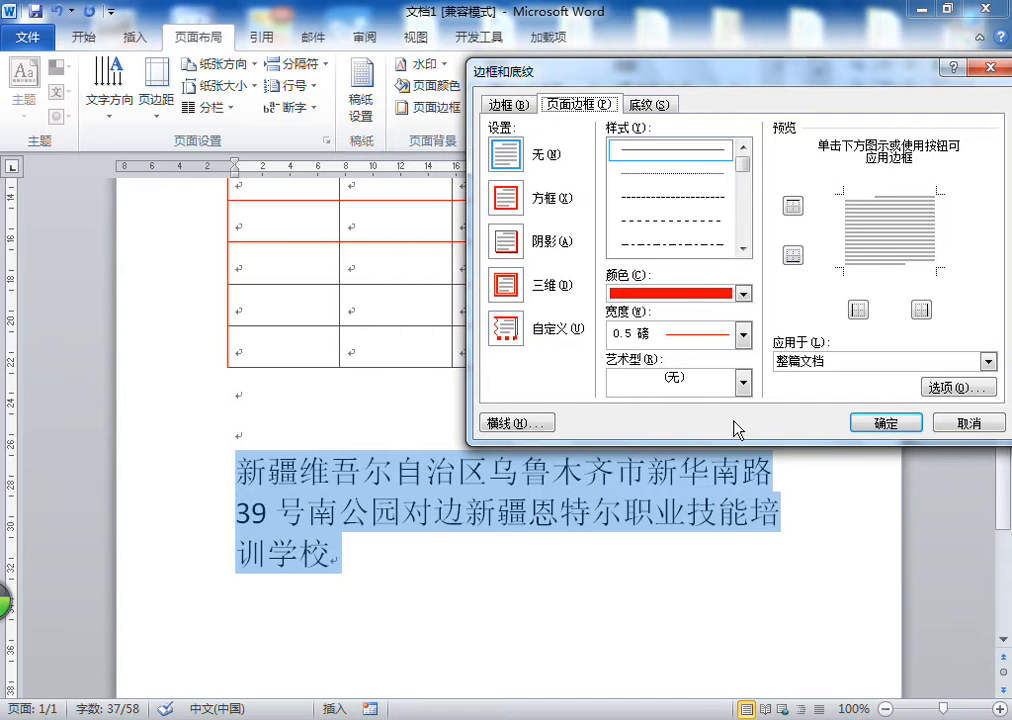
click(723, 420)
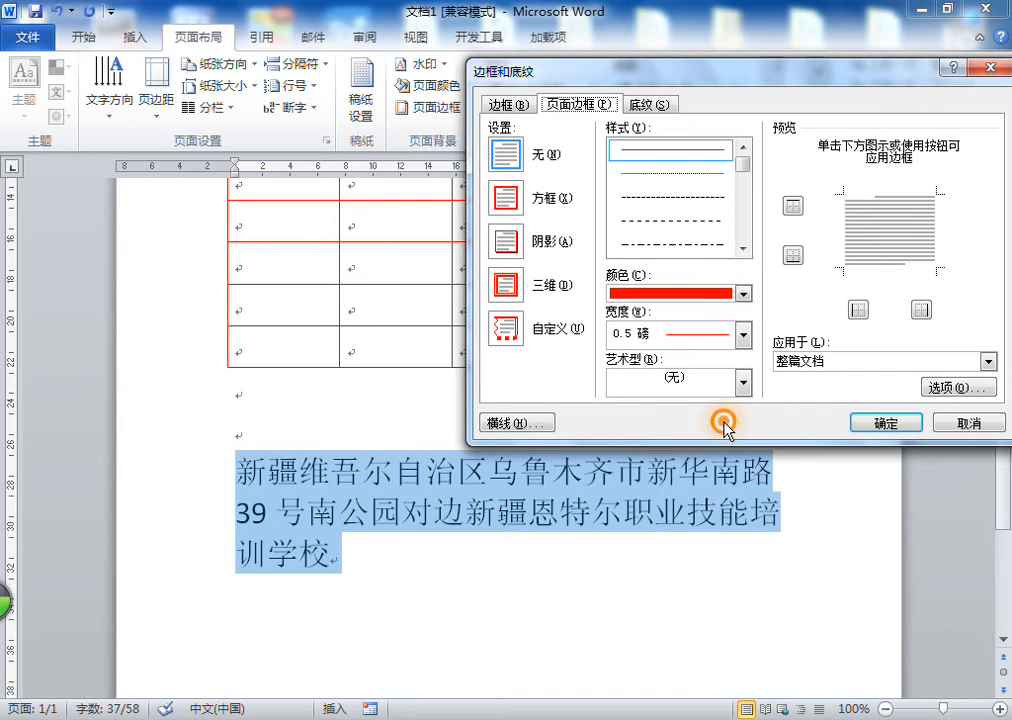
click(510, 110)
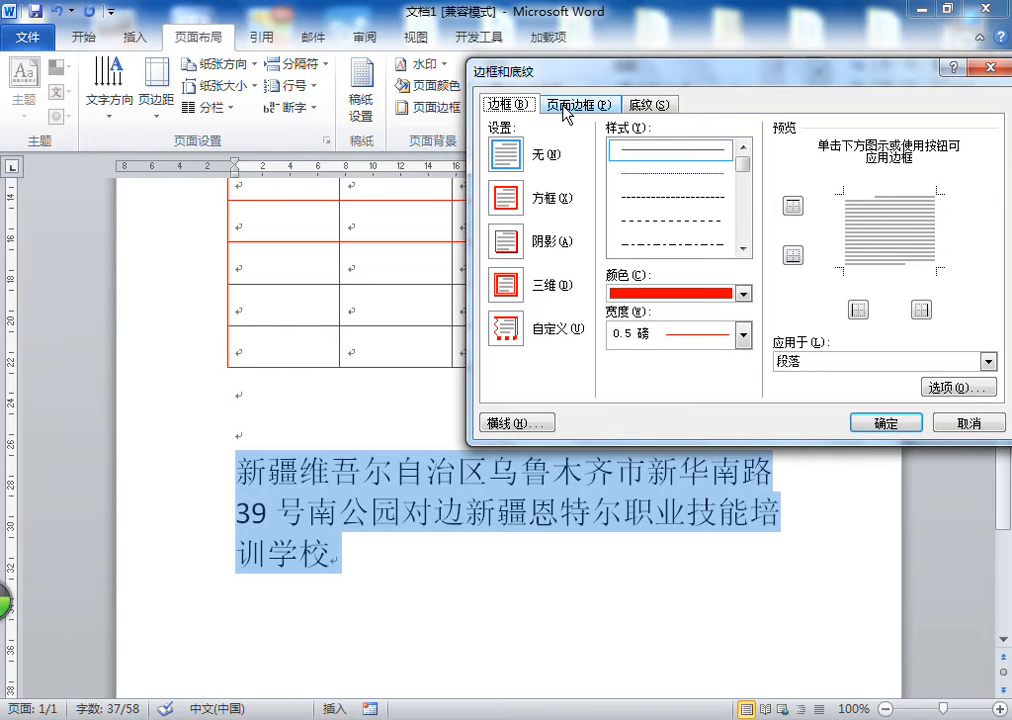
click(510, 98)
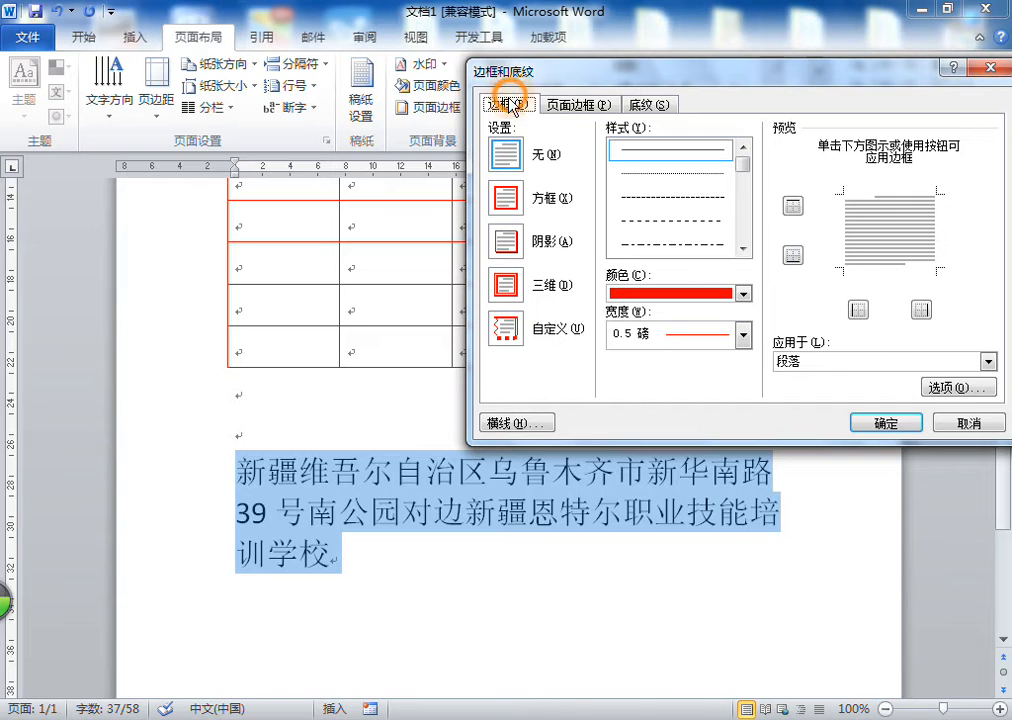
click(510, 203)
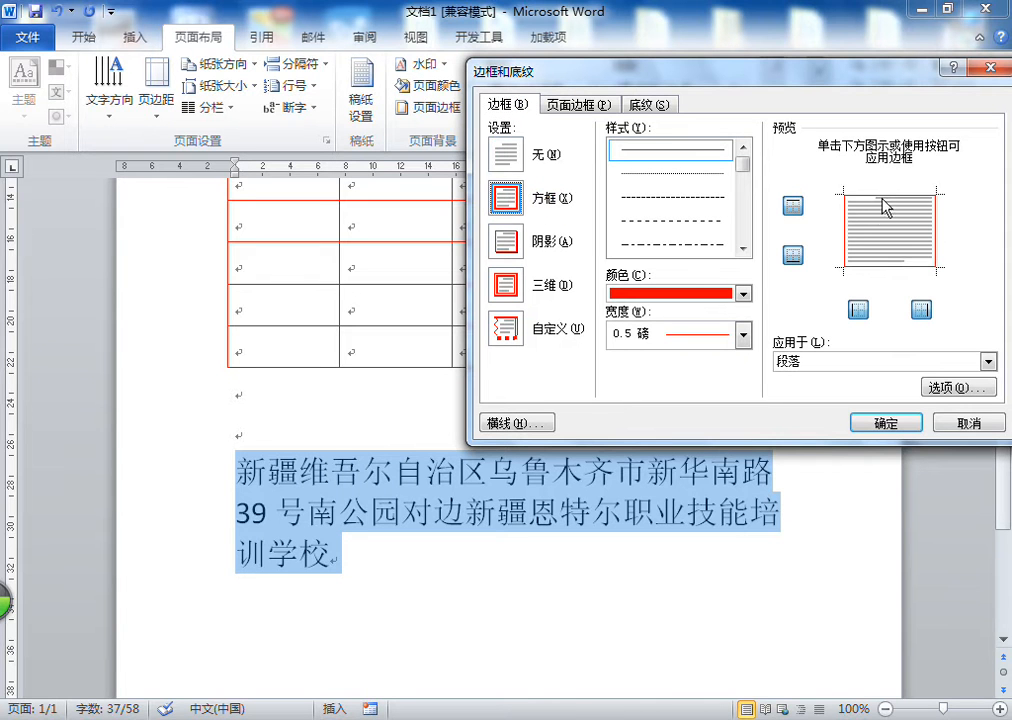
click(874, 424)
click(655, 501)
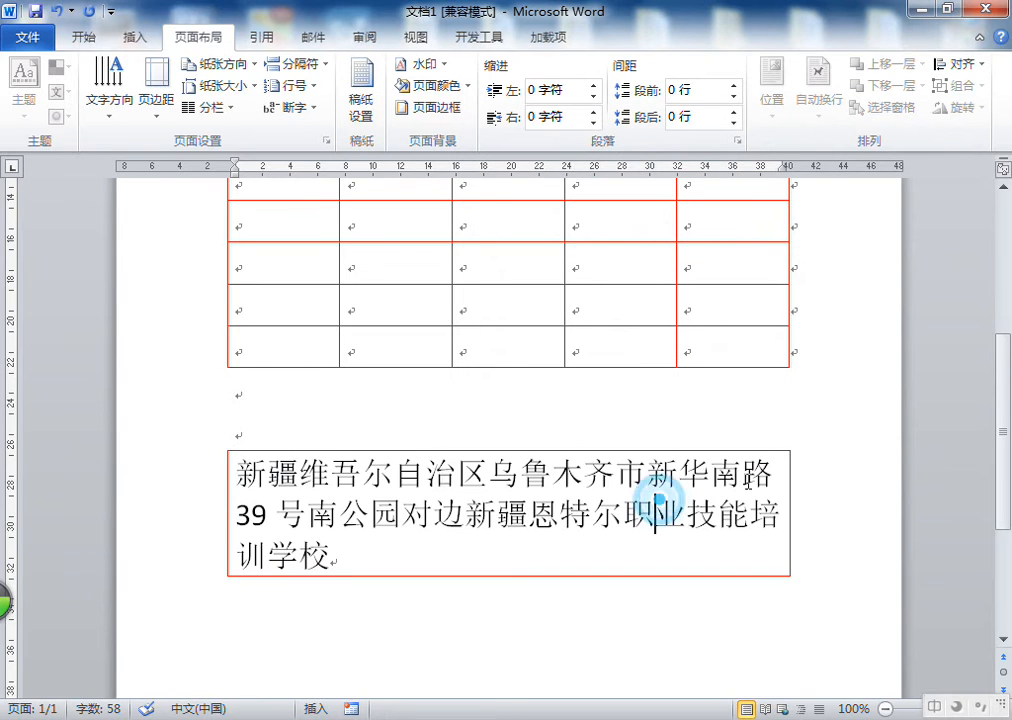
Apply a red dashed 0.5 磅 page border to the whole document and undo it
click(267, 468)
triple_click(267, 468)
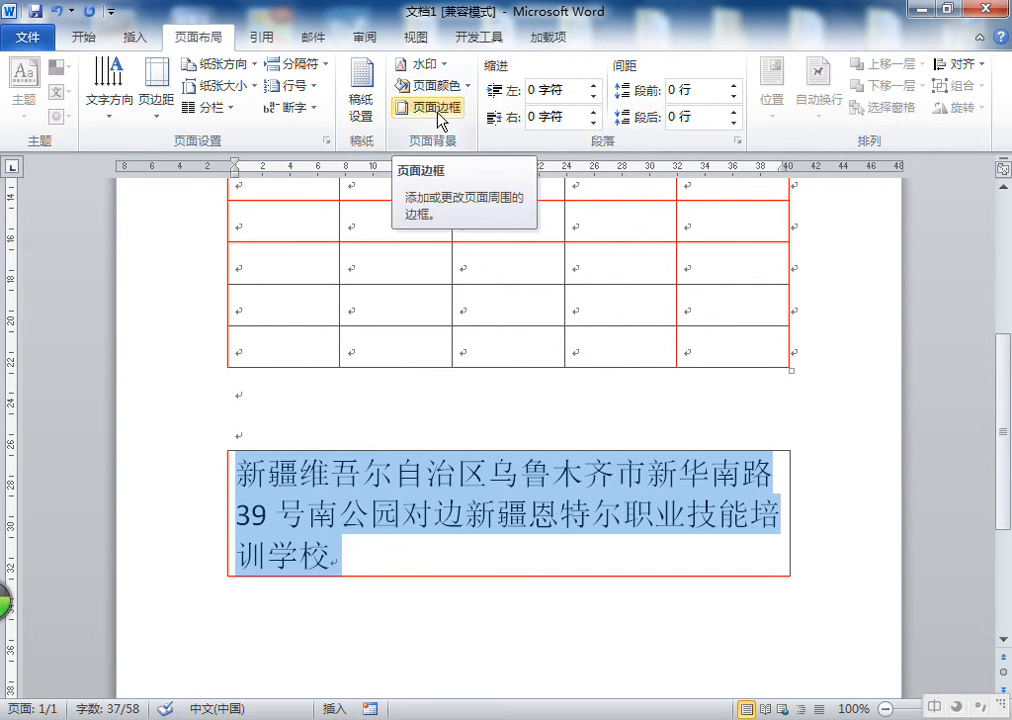
click(437, 113)
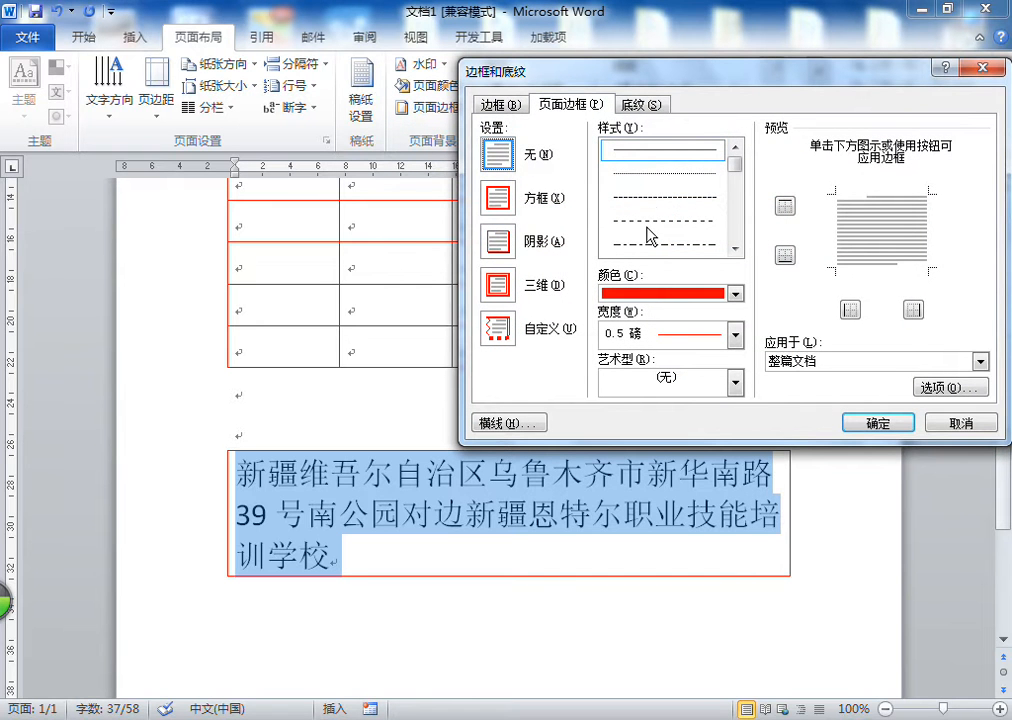
click(655, 220)
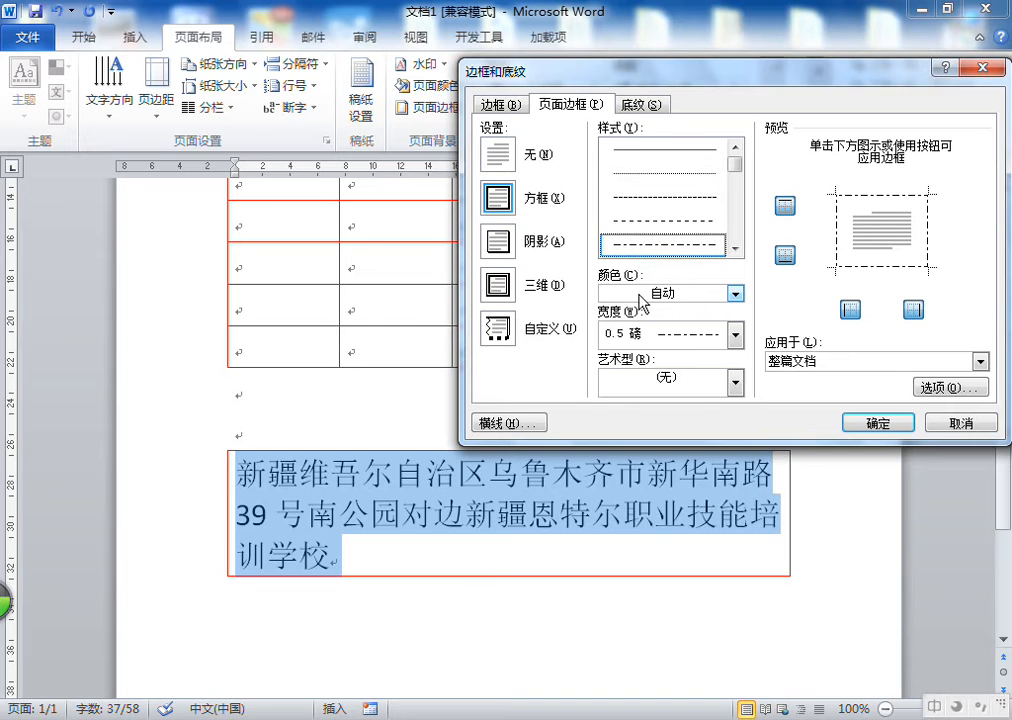
click(665, 293)
click(626, 469)
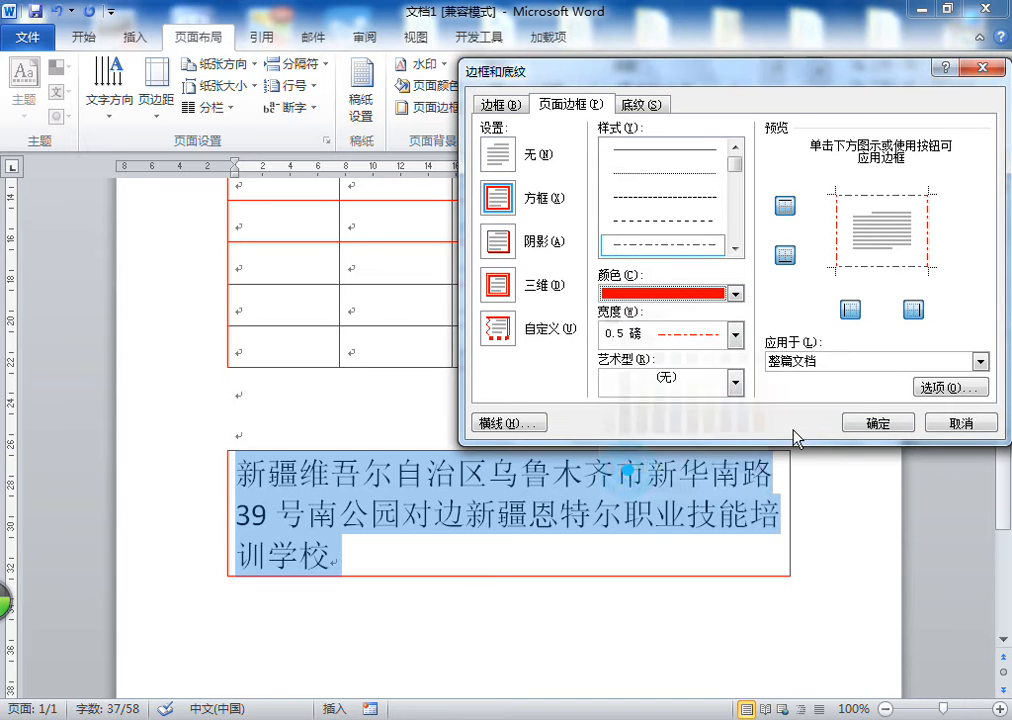
click(875, 423)
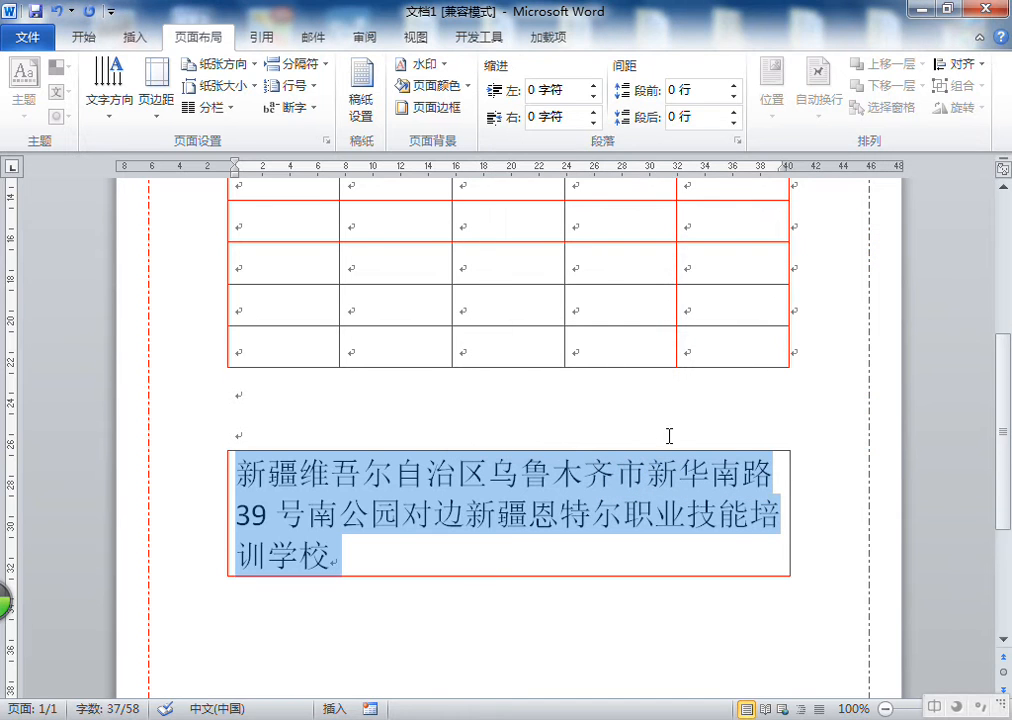
click(57, 10)
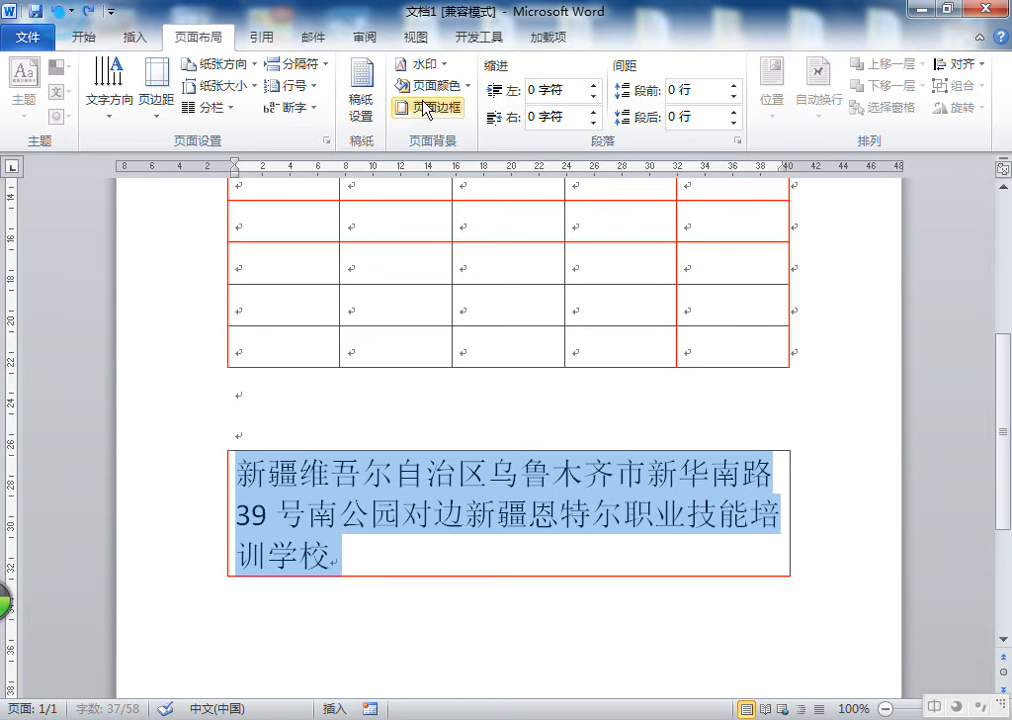
Change the address paragraph's box border to a red dashed line style
click(428, 107)
click(501, 105)
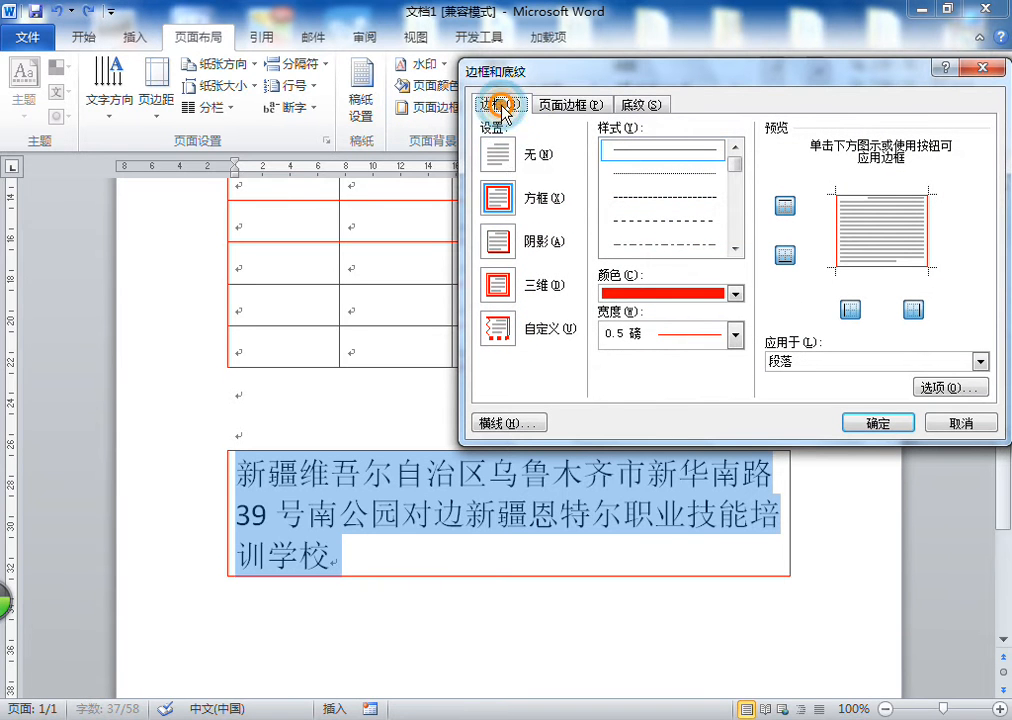
click(553, 104)
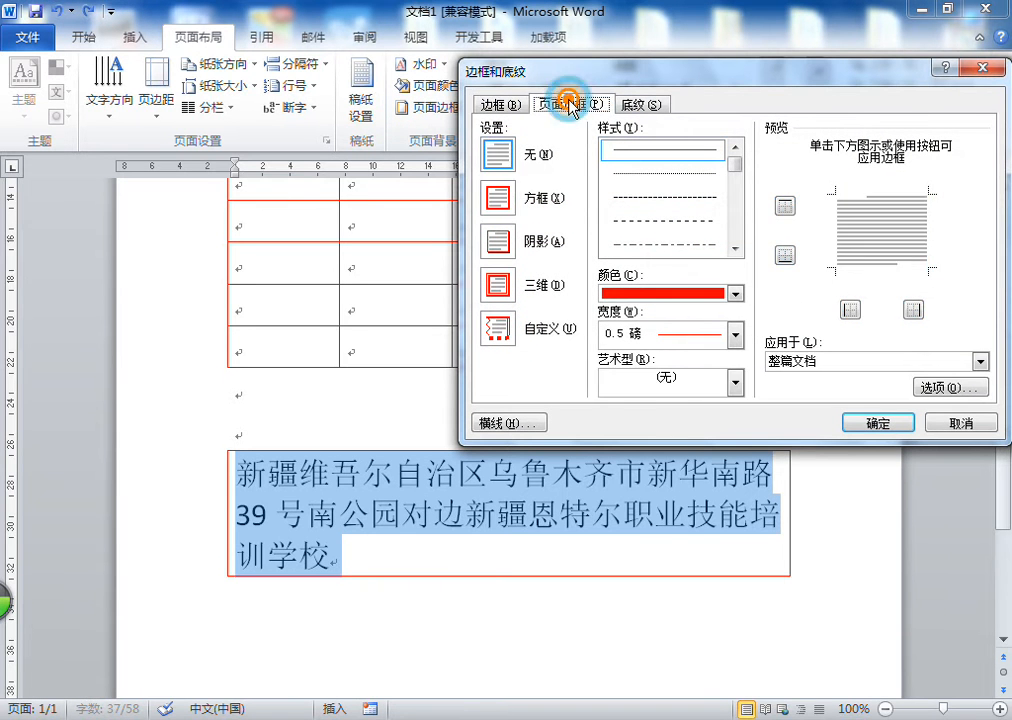
click(497, 106)
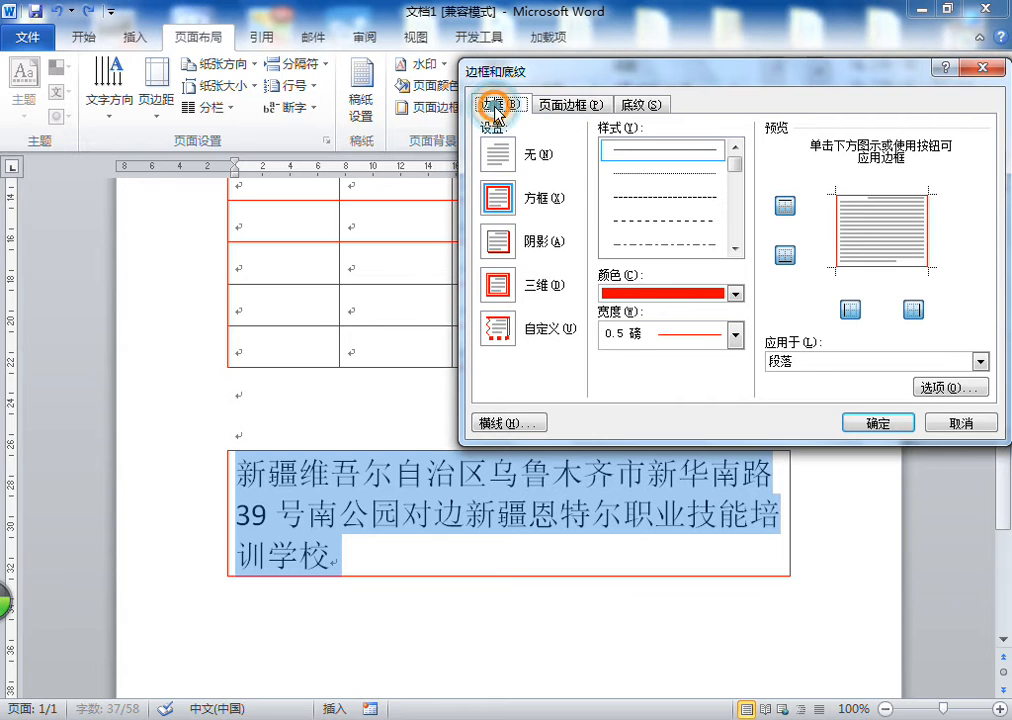
click(653, 234)
click(872, 420)
click(236, 430)
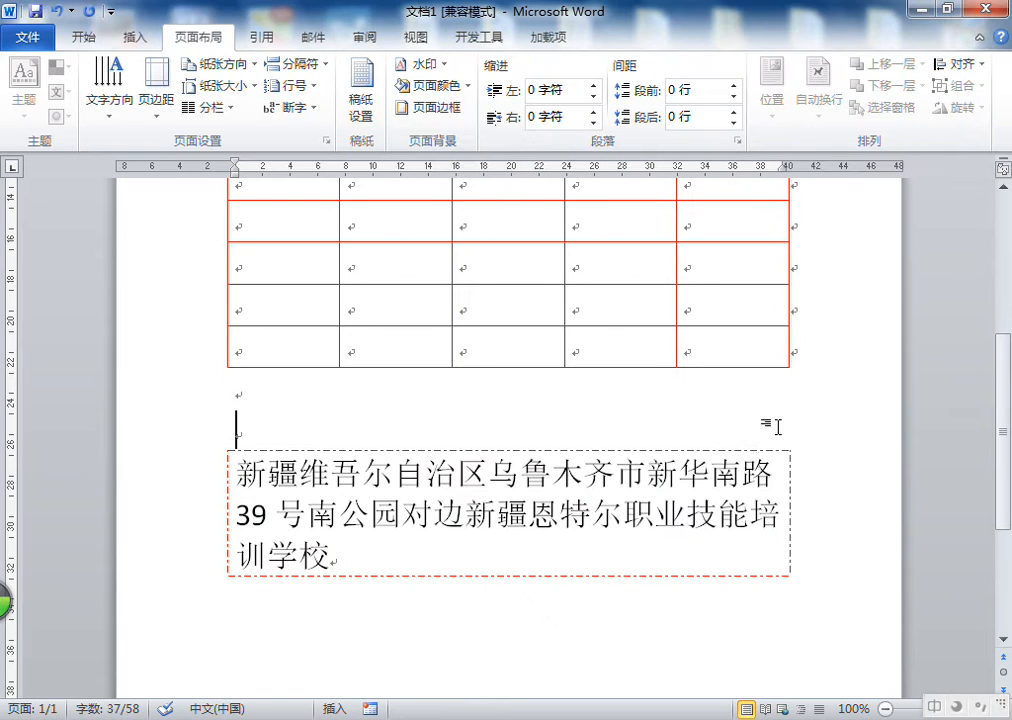
Delete the bordered address paragraph and the empty bordered line left below the table
scroll(550, 430, down, 1)
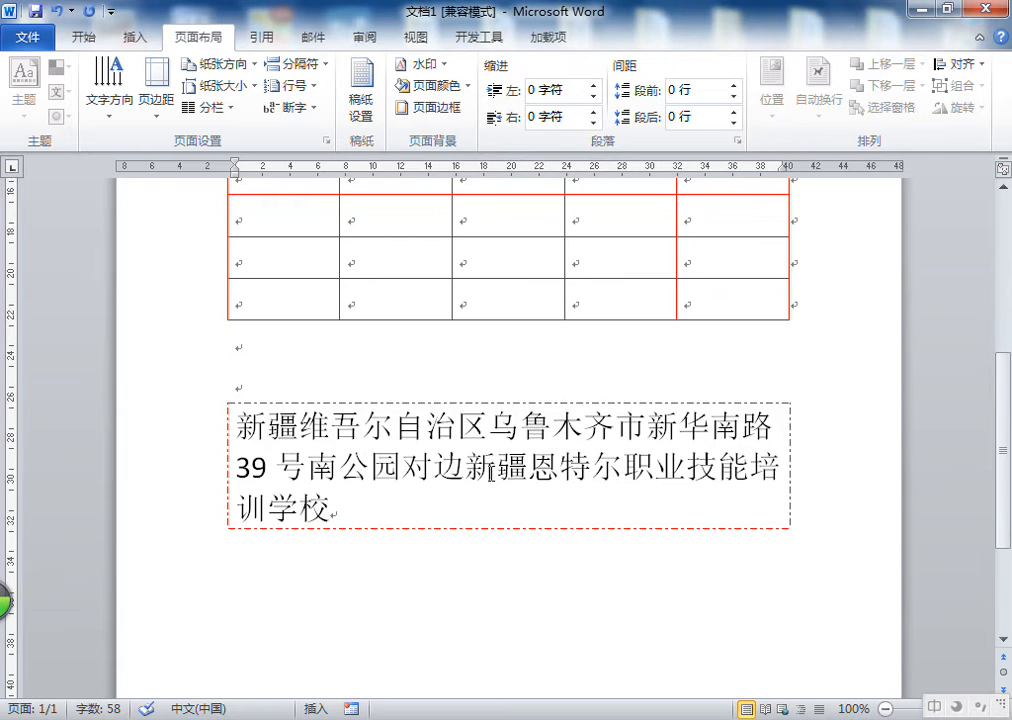
triple_click(444, 459)
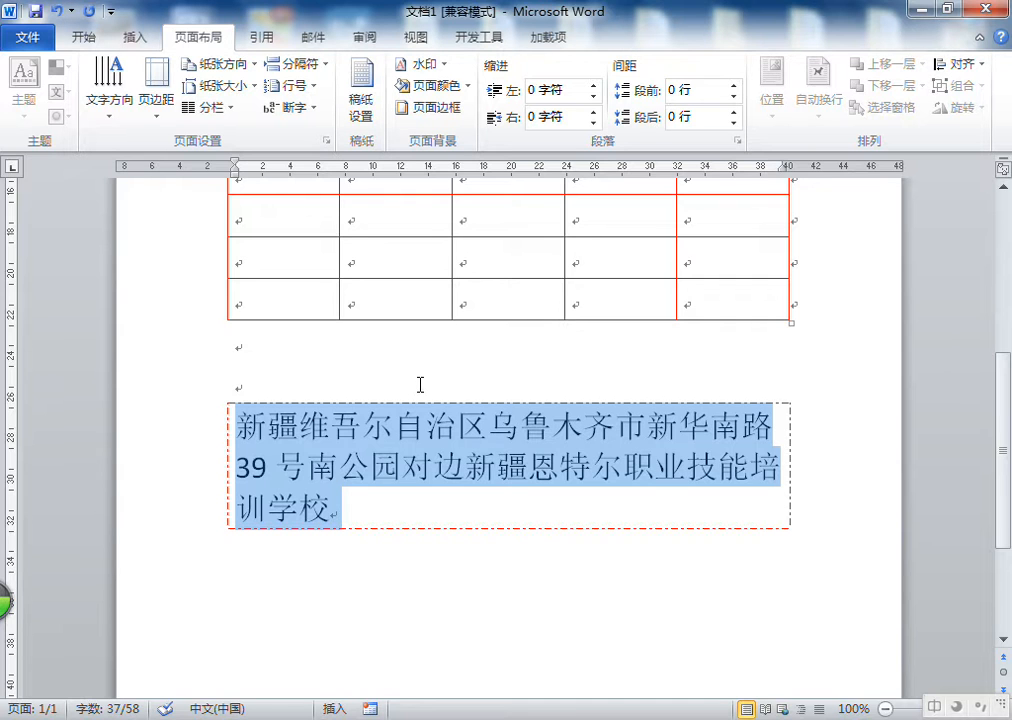
key(Delete)
click(280, 426)
double_click(247, 425)
key(Delete)
click(248, 379)
Fill the whole table with yellow shading and undo the fill
click(138, 45)
scroll(377, 312, up, 4)
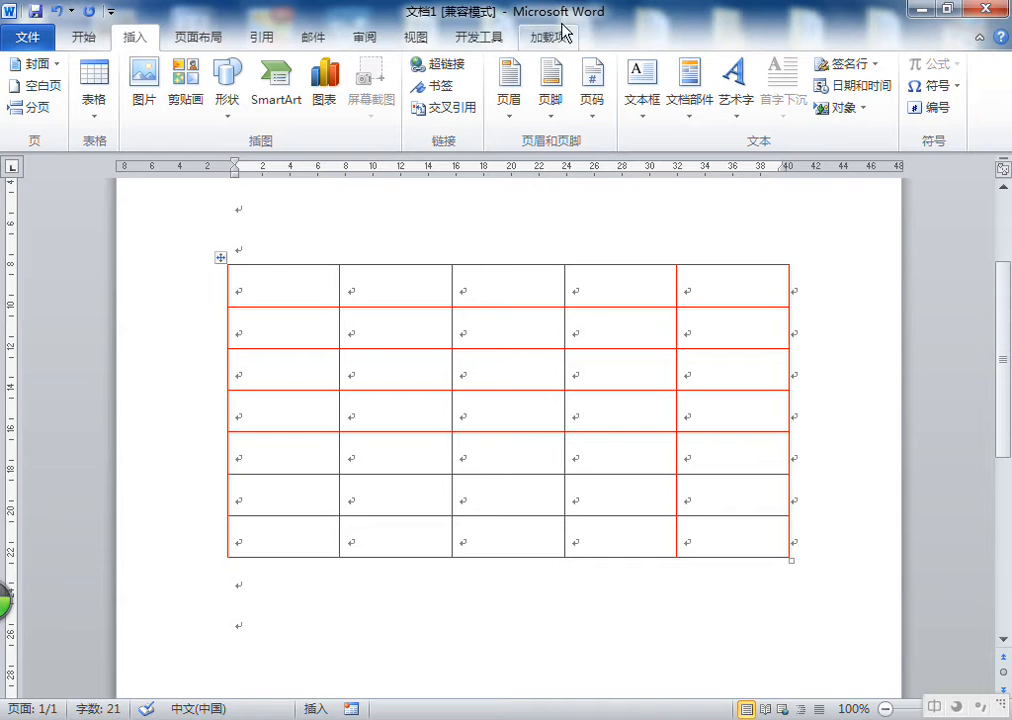
click(297, 298)
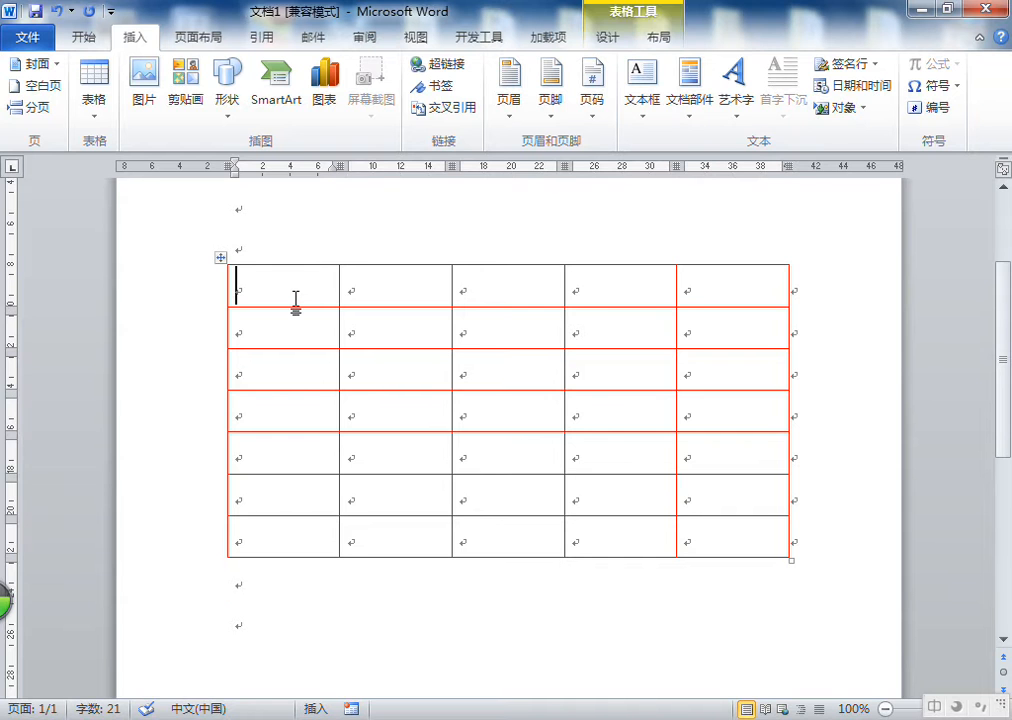
click(607, 37)
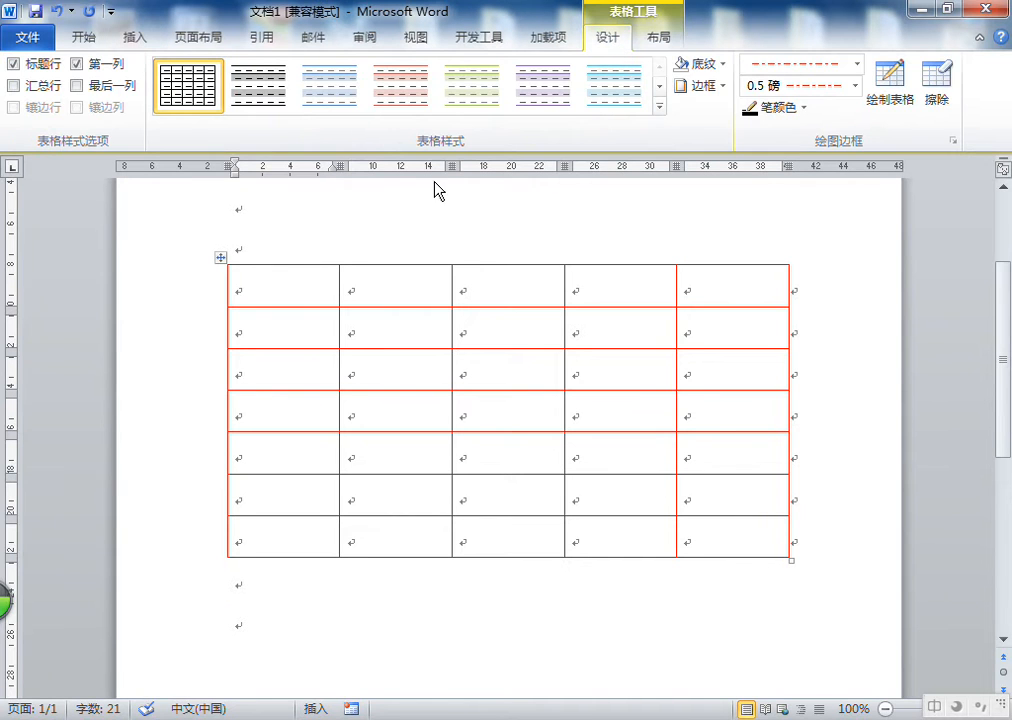
click(722, 88)
click(747, 498)
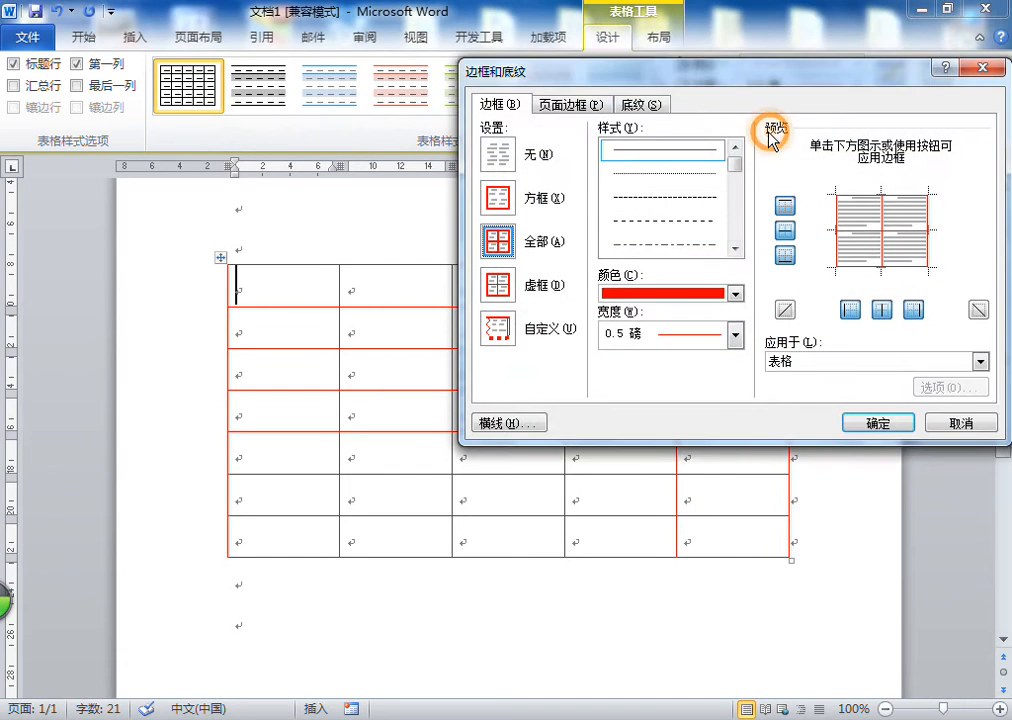
click(662, 107)
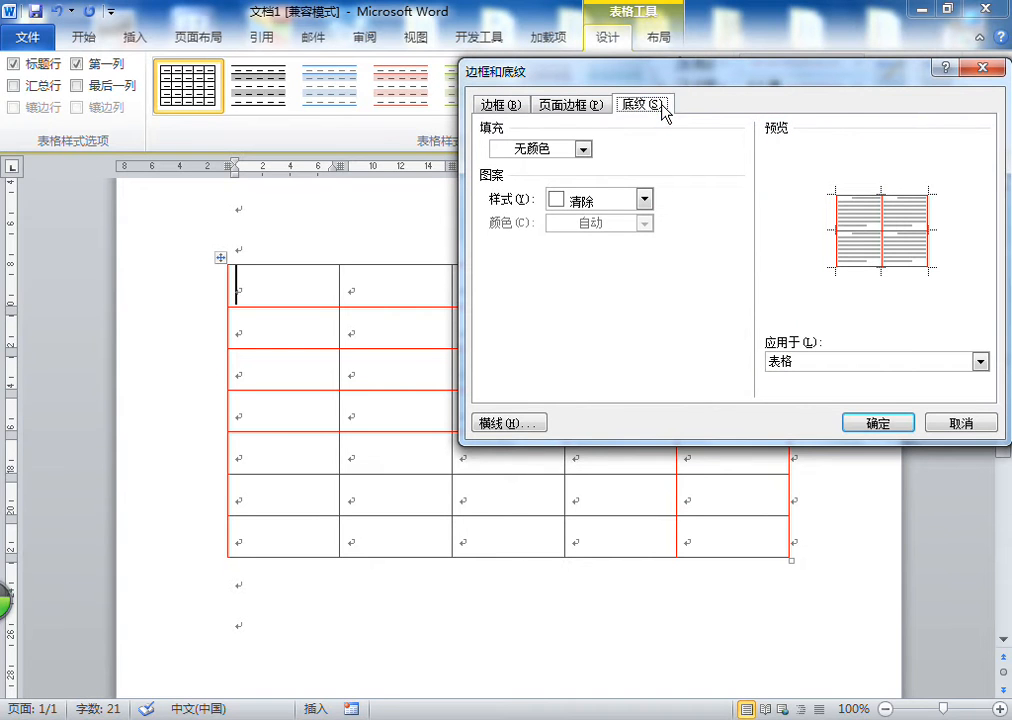
click(583, 148)
click(549, 298)
click(871, 422)
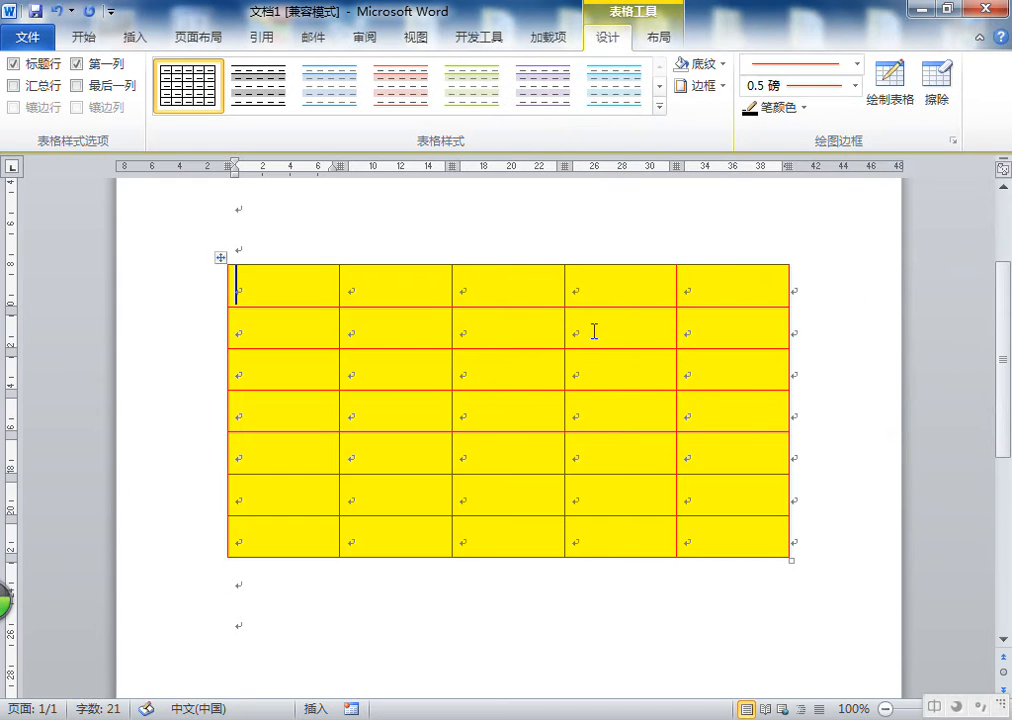
click(57, 11)
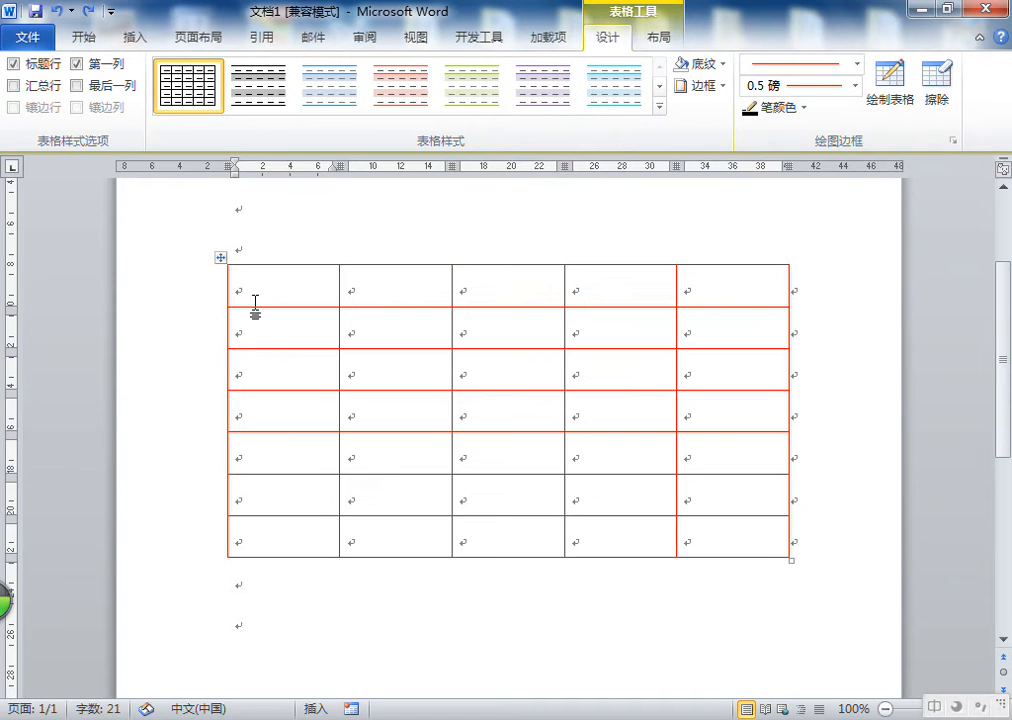
drag(280, 287, 735, 290)
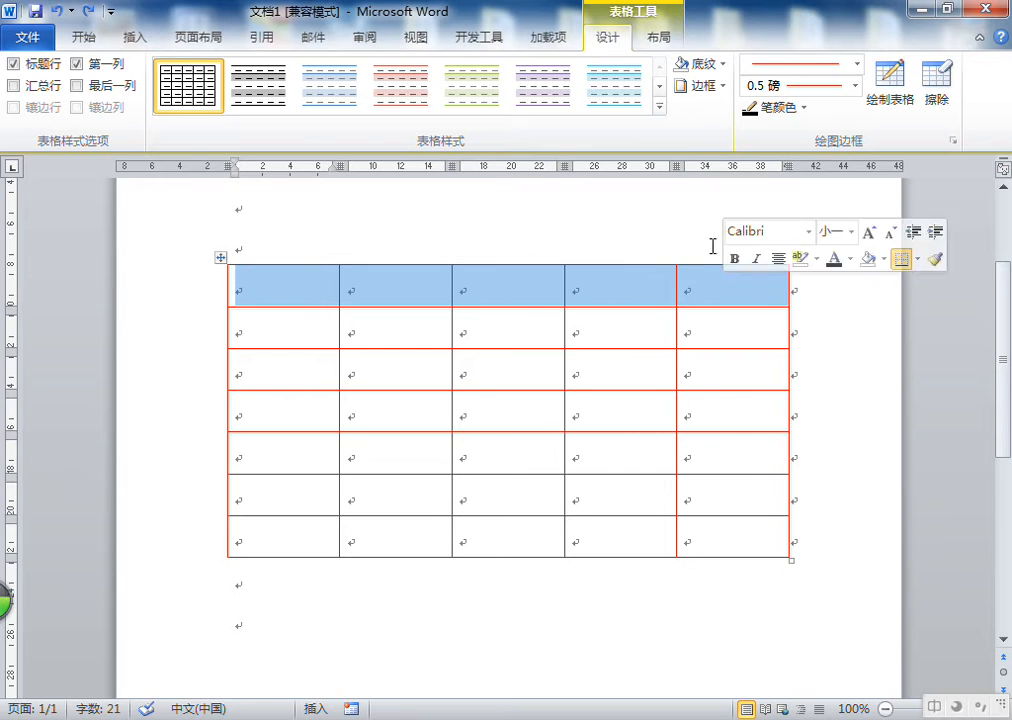
click(722, 87)
click(716, 496)
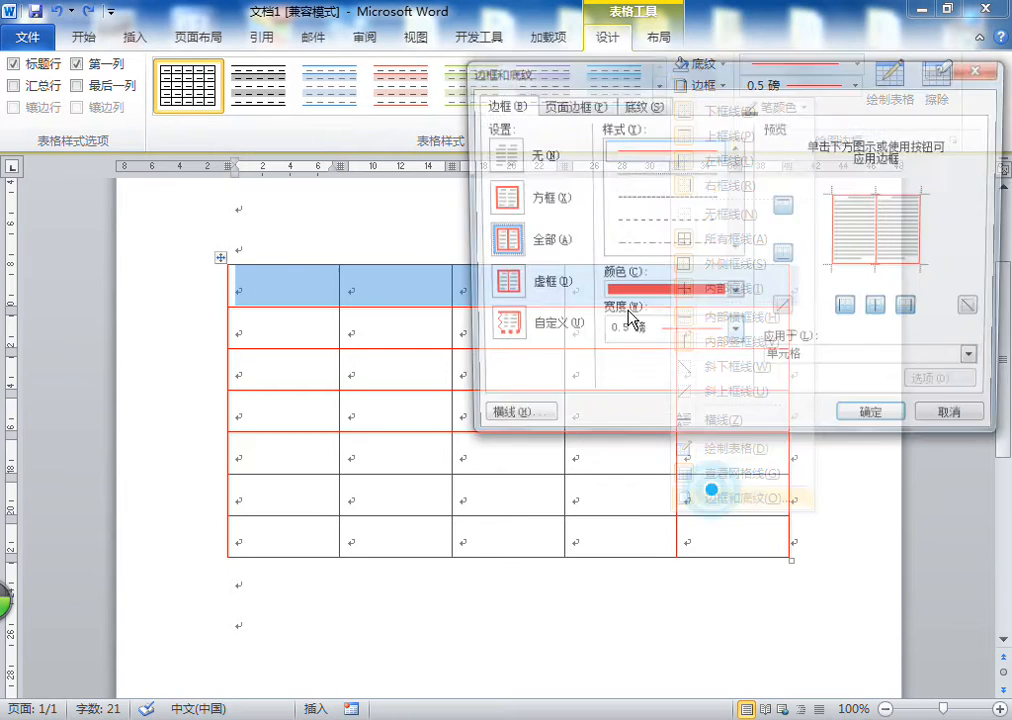
click(640, 104)
click(582, 199)
click(574, 197)
click(583, 148)
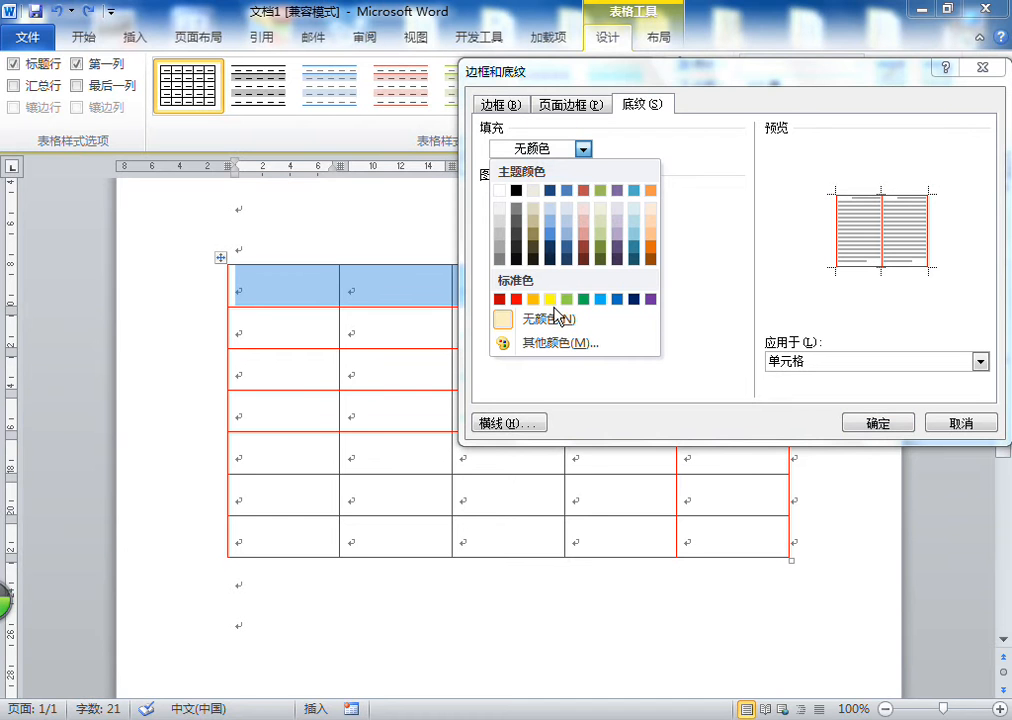
click(876, 422)
click(497, 323)
Shade the table's first row with a yellow fill
drag(261, 282, 716, 295)
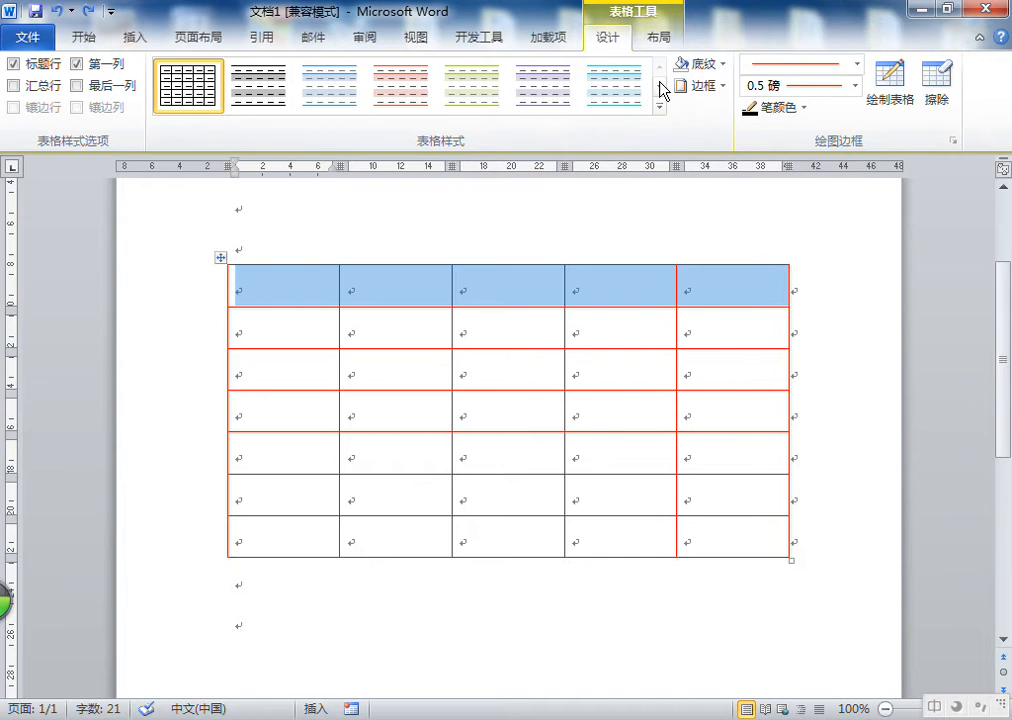
click(722, 64)
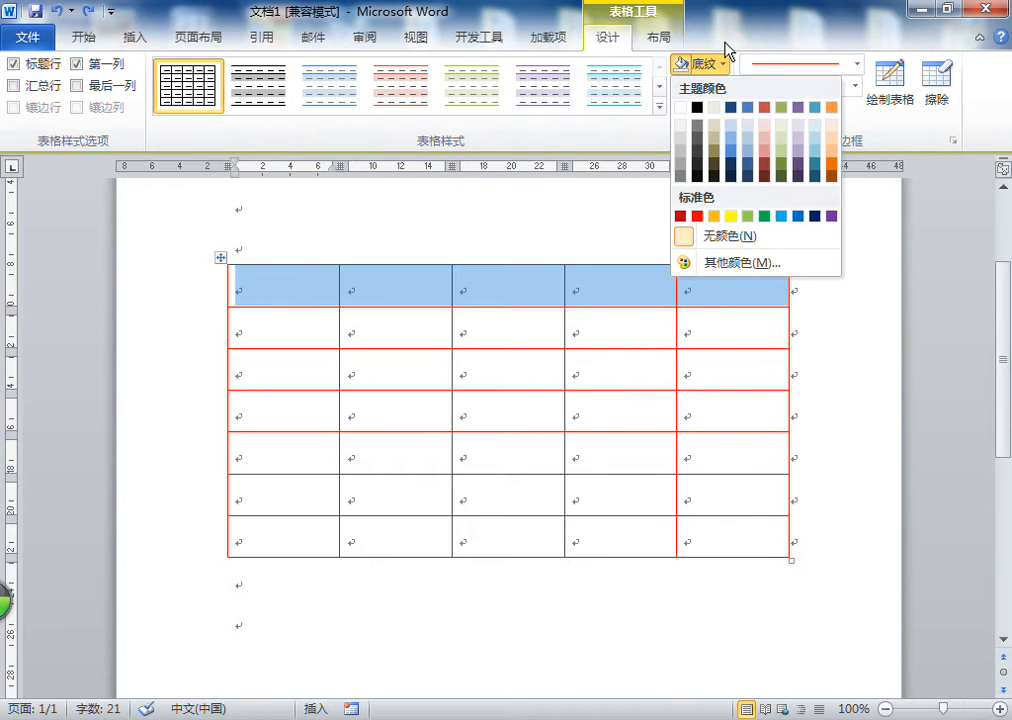
click(722, 64)
click(720, 86)
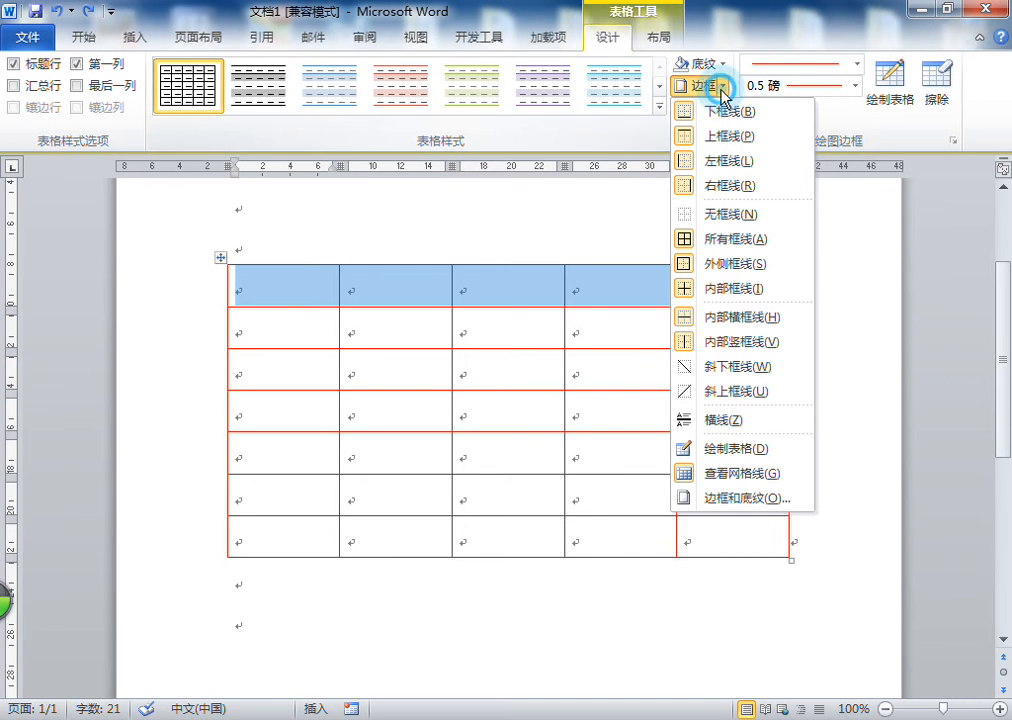
click(762, 498)
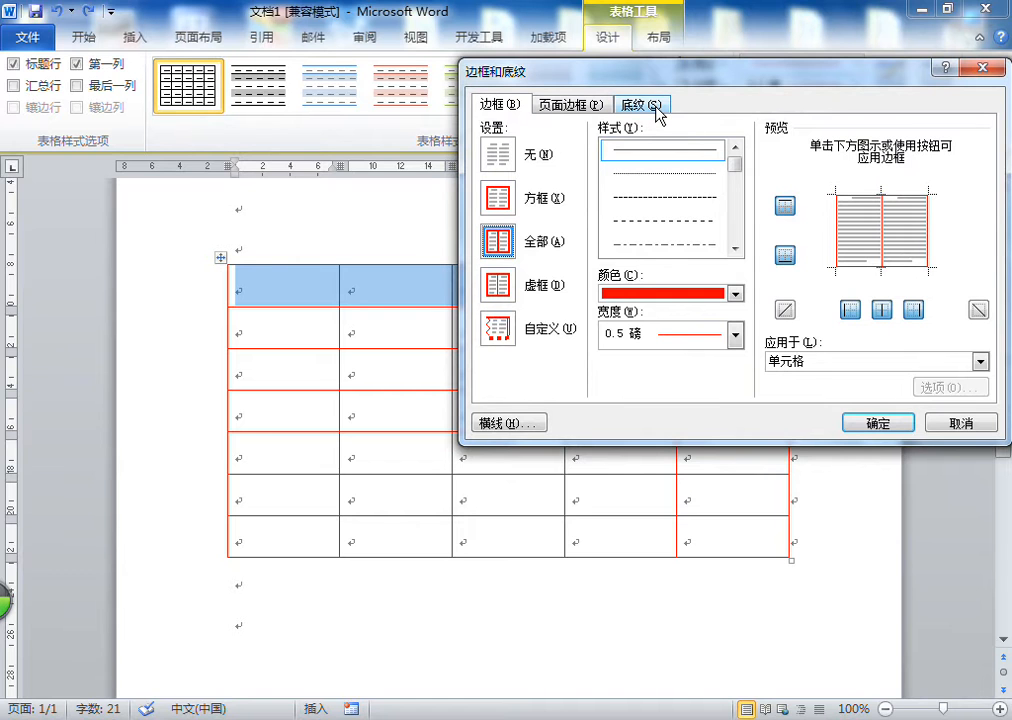
click(659, 115)
click(535, 148)
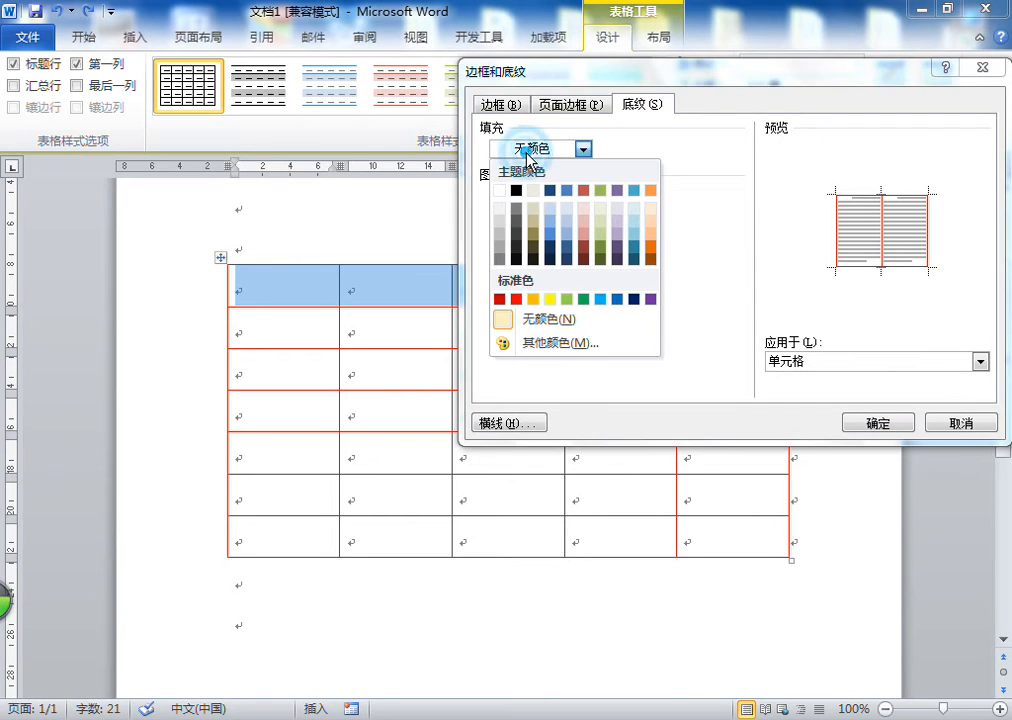
click(549, 300)
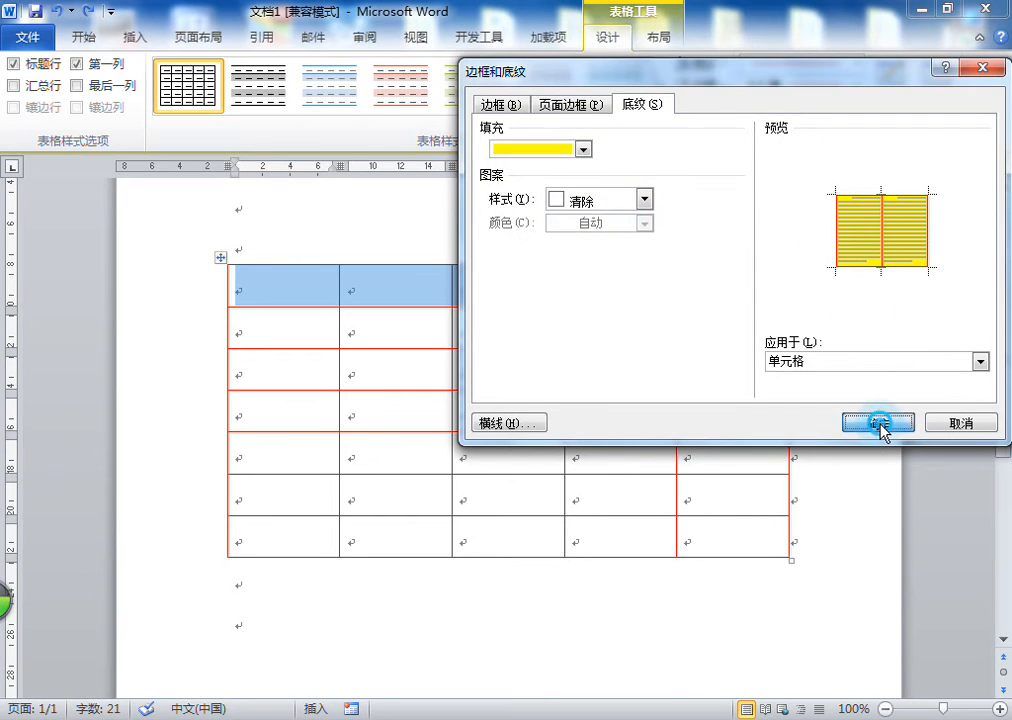
click(879, 425)
click(380, 335)
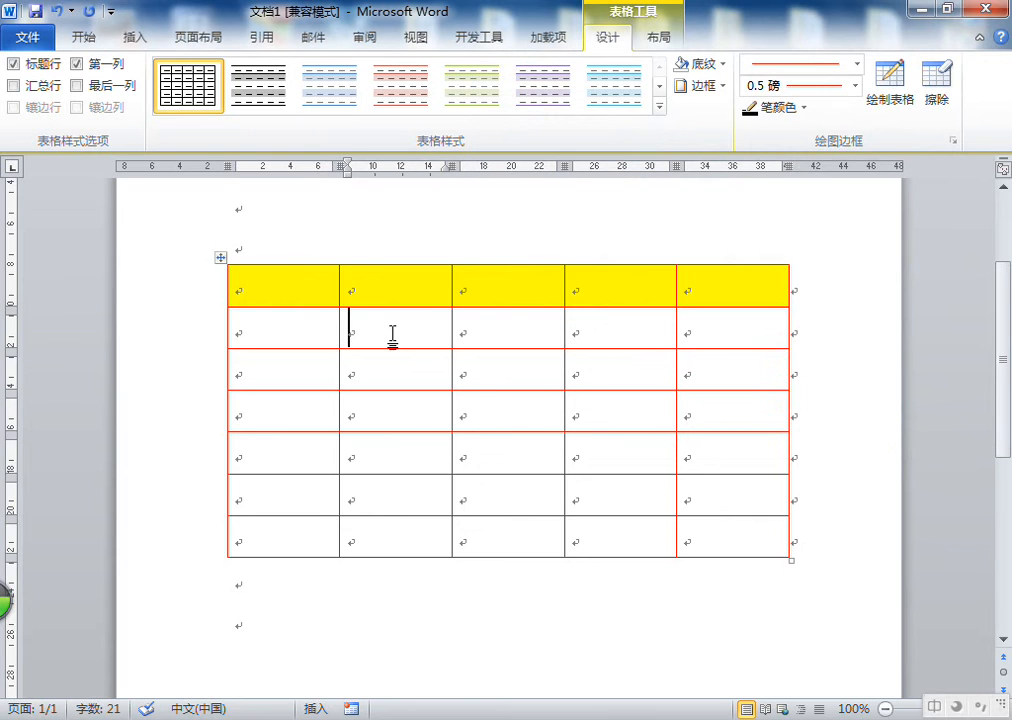
Shade the table's third row with a light blue fill and a 10% pattern style
click(621, 614)
click(401, 418)
click(390, 415)
drag(256, 289, 698, 289)
drag(267, 367, 724, 380)
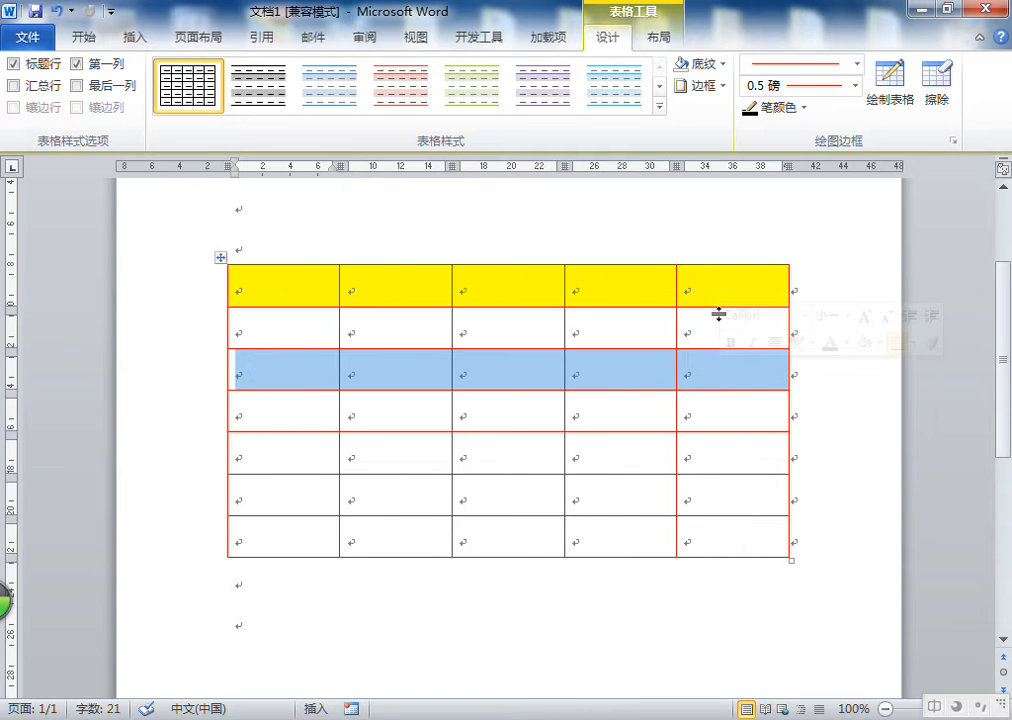
click(705, 87)
click(643, 103)
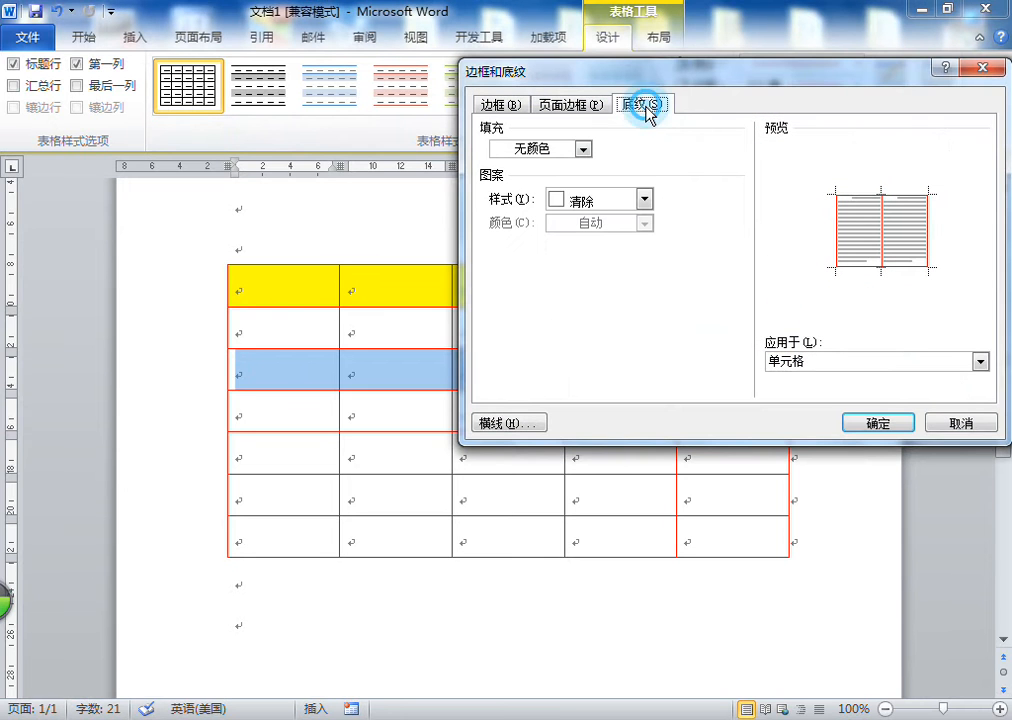
click(580, 199)
click(582, 207)
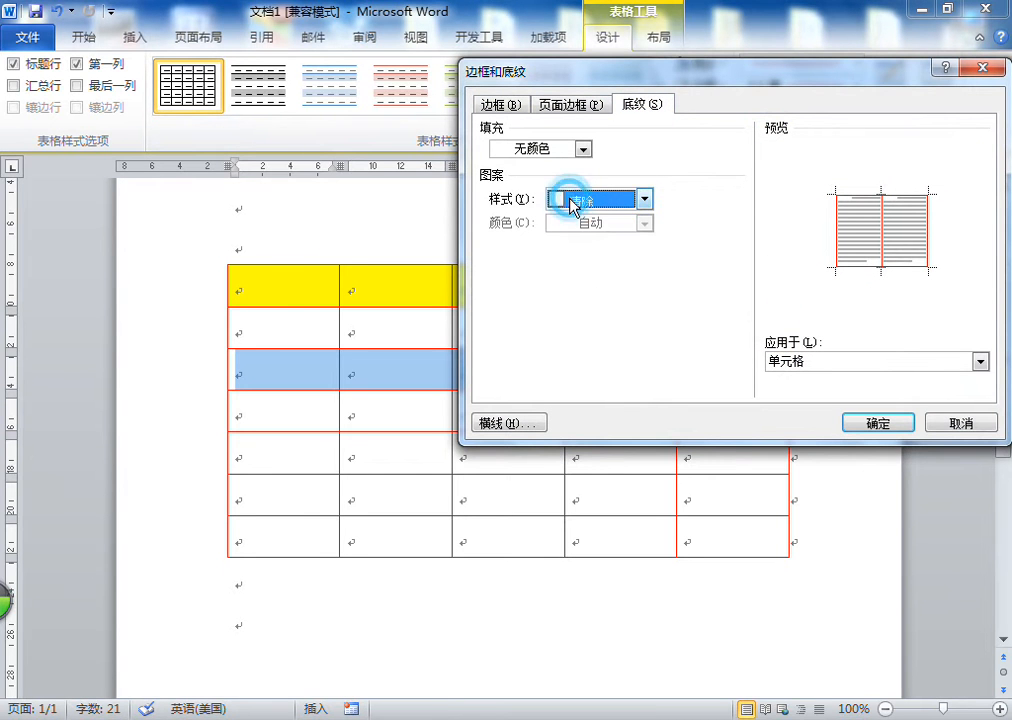
click(570, 150)
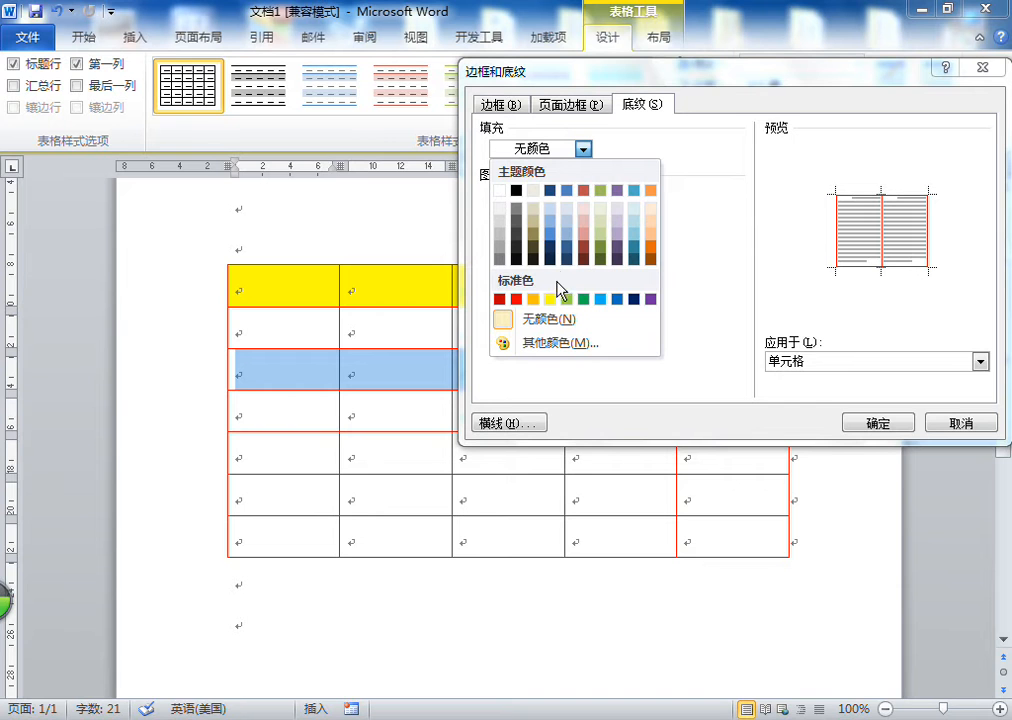
click(560, 343)
click(743, 168)
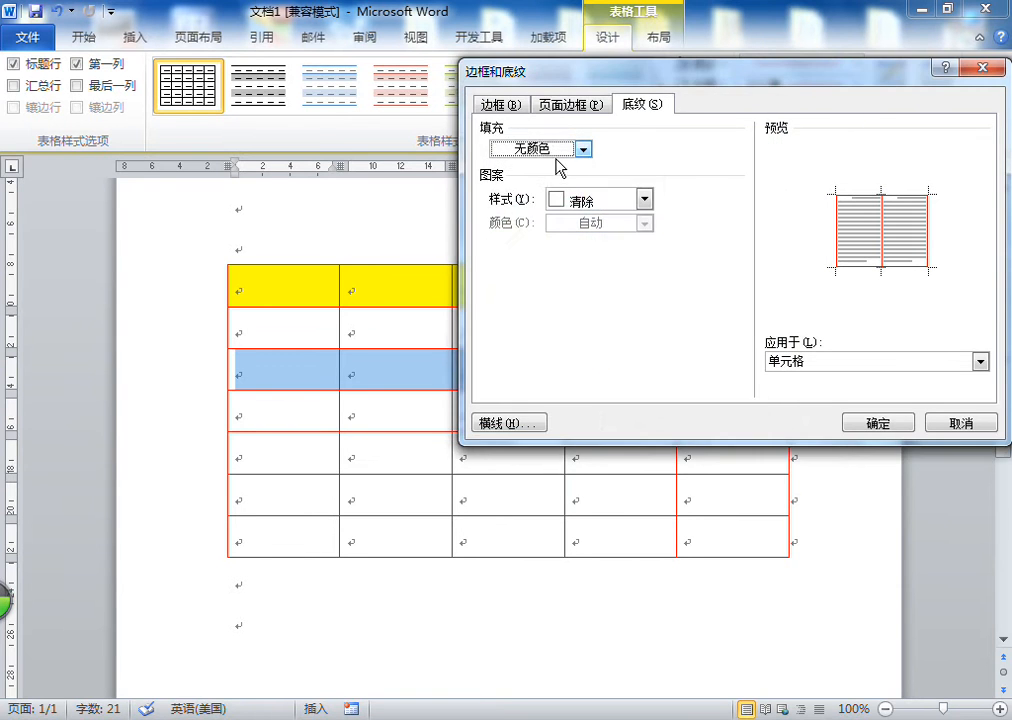
click(583, 149)
click(635, 210)
click(836, 362)
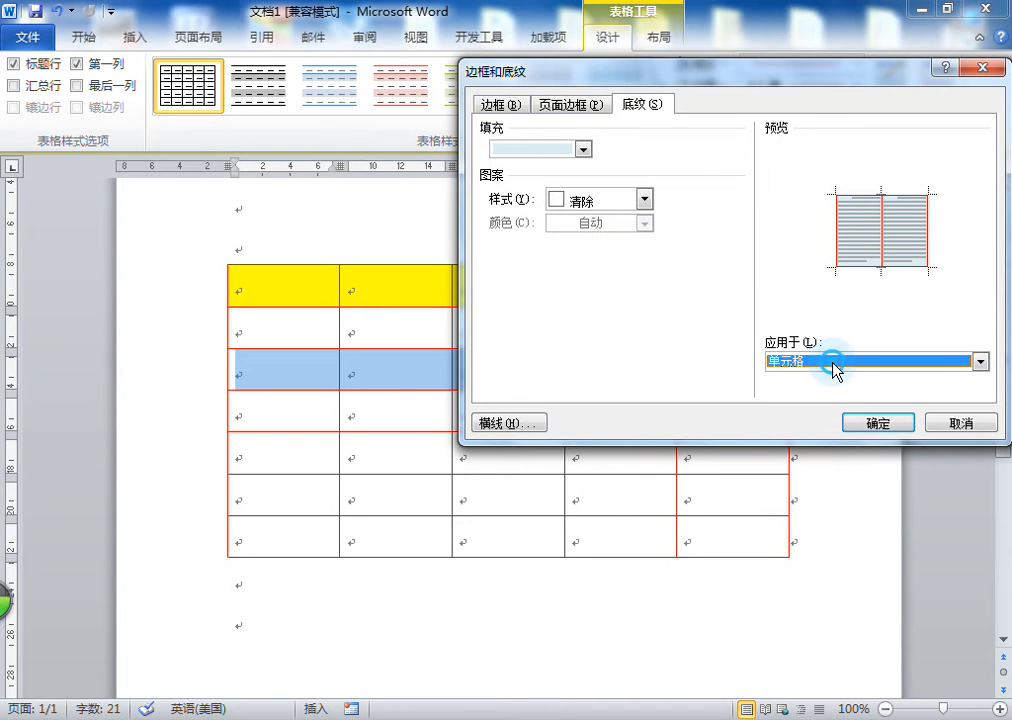
click(645, 199)
click(594, 260)
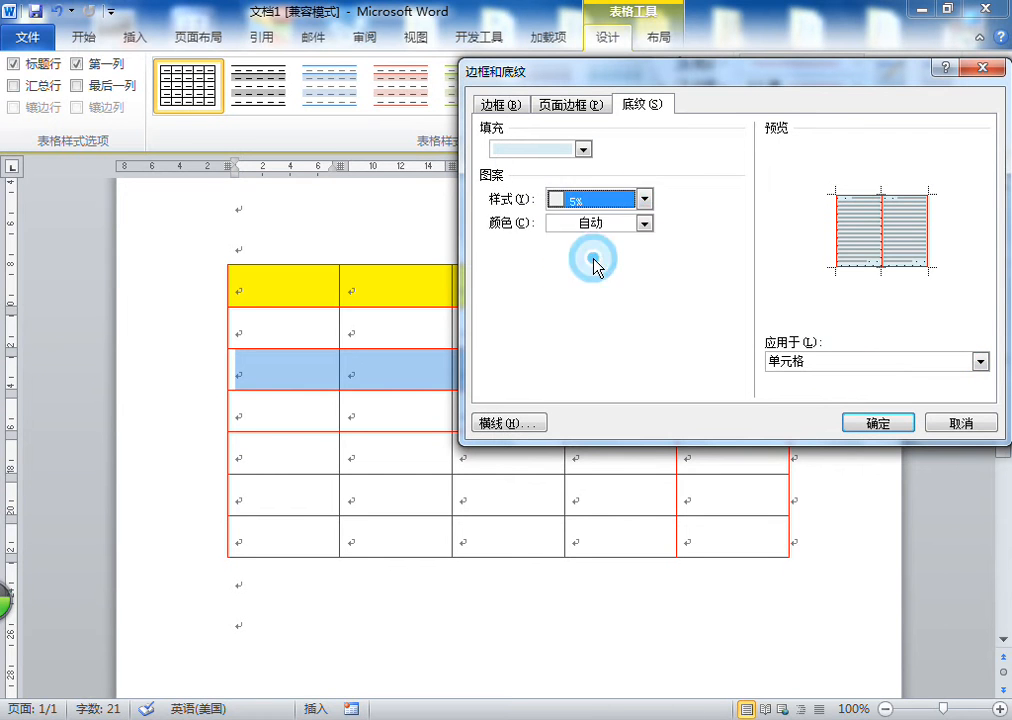
click(645, 199)
click(584, 289)
click(645, 199)
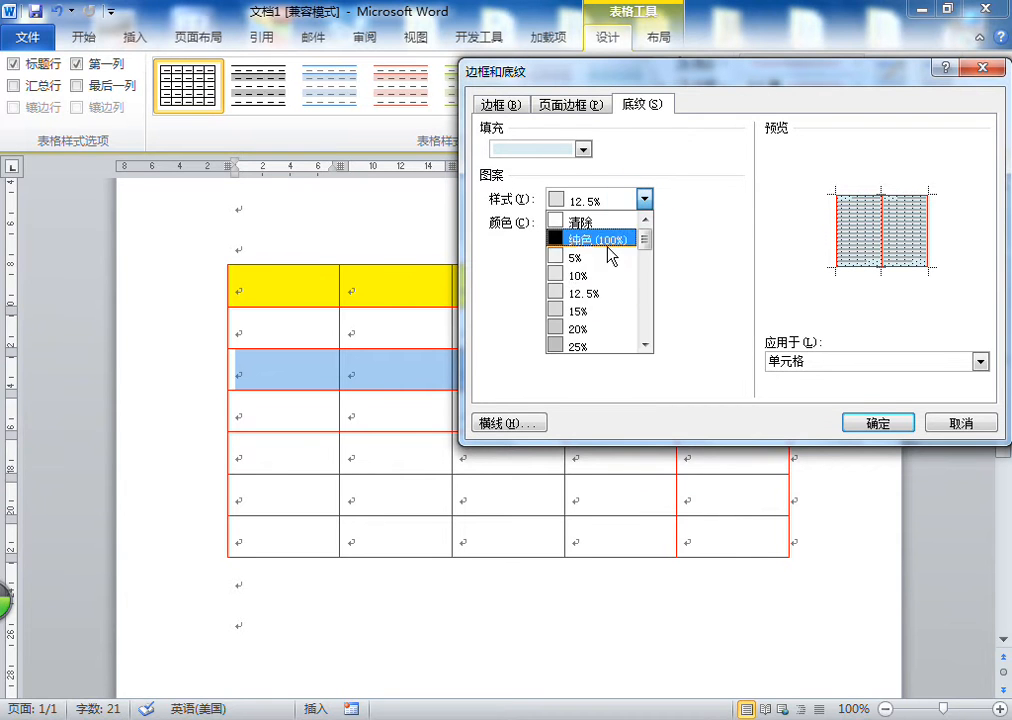
click(592, 270)
click(880, 425)
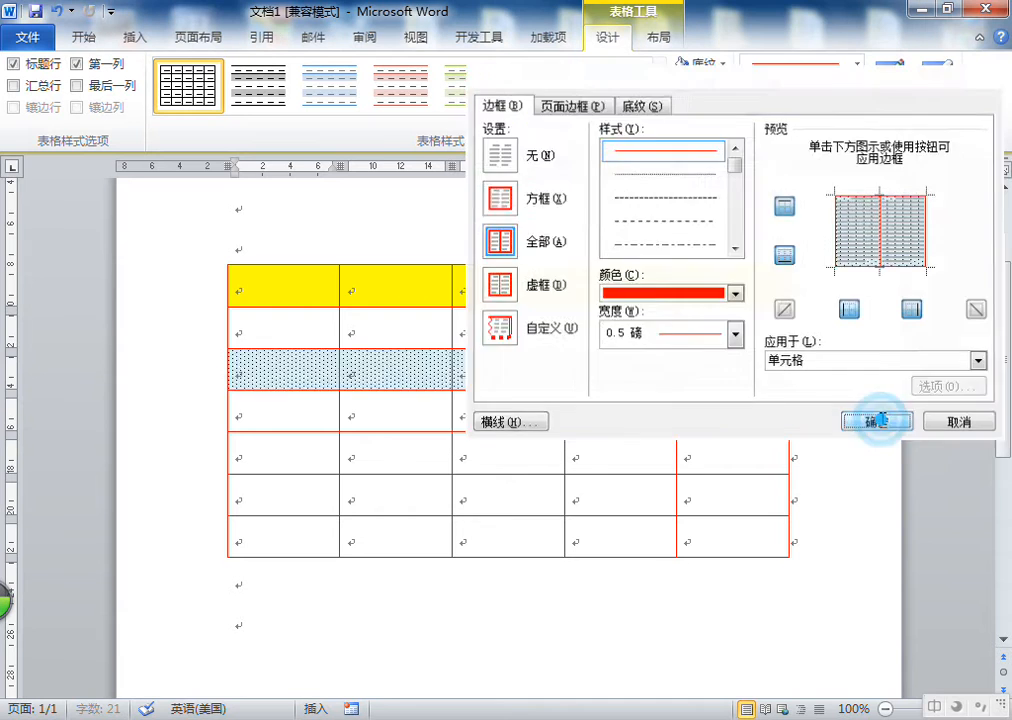
click(510, 415)
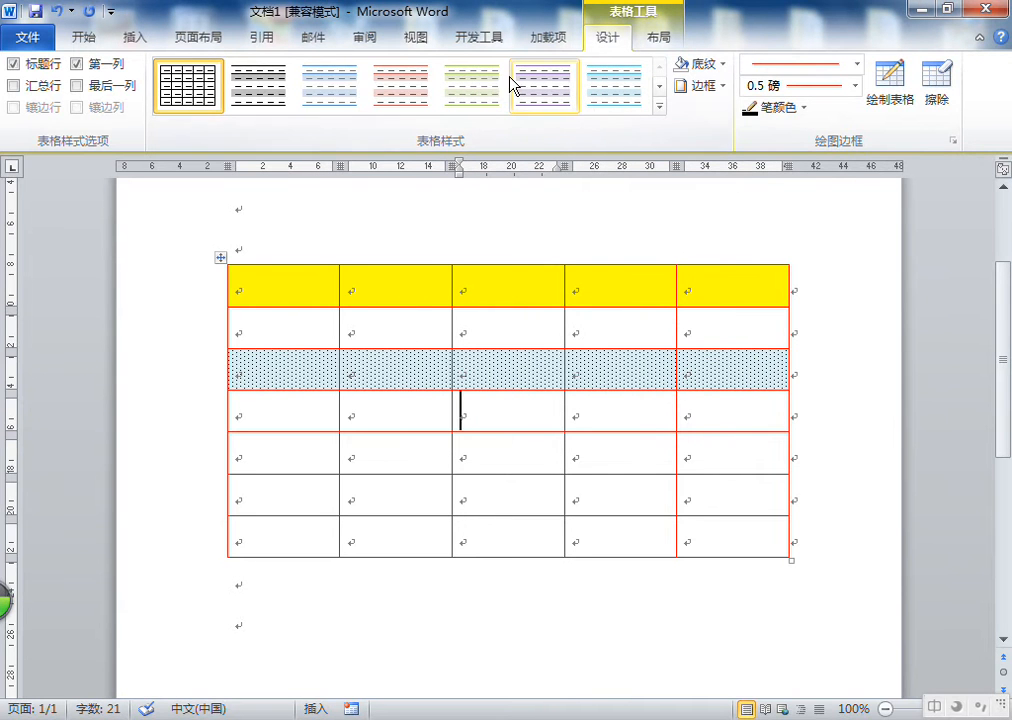
Open the Borders and Shading dialog and look through its Borders, Shading and Page Border tabs before closing it
click(284, 288)
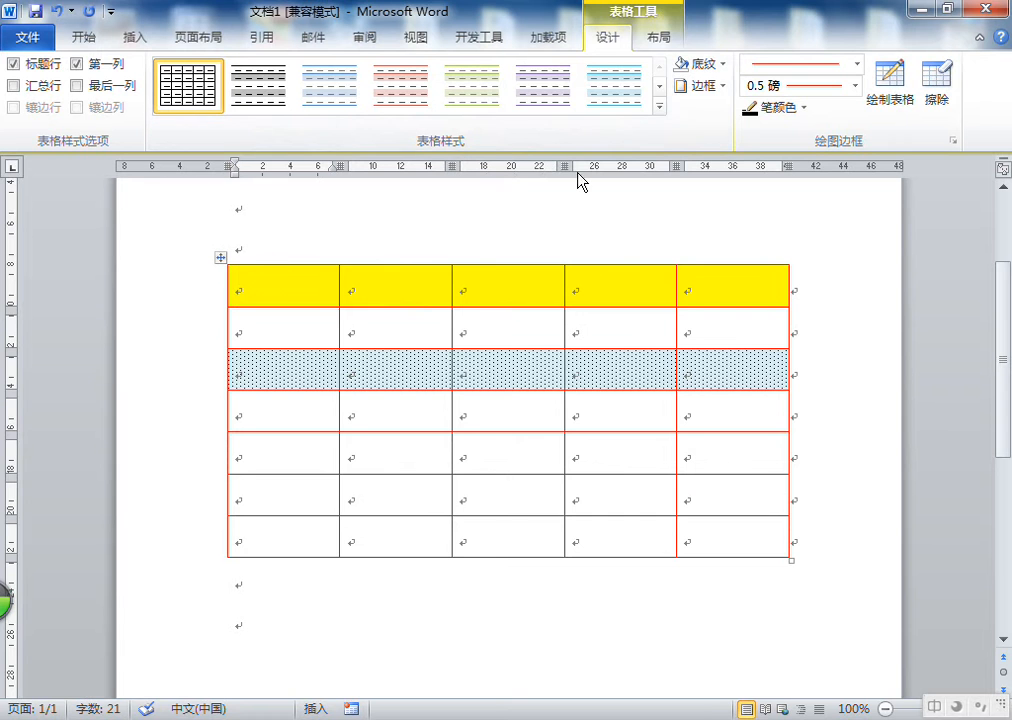
click(708, 86)
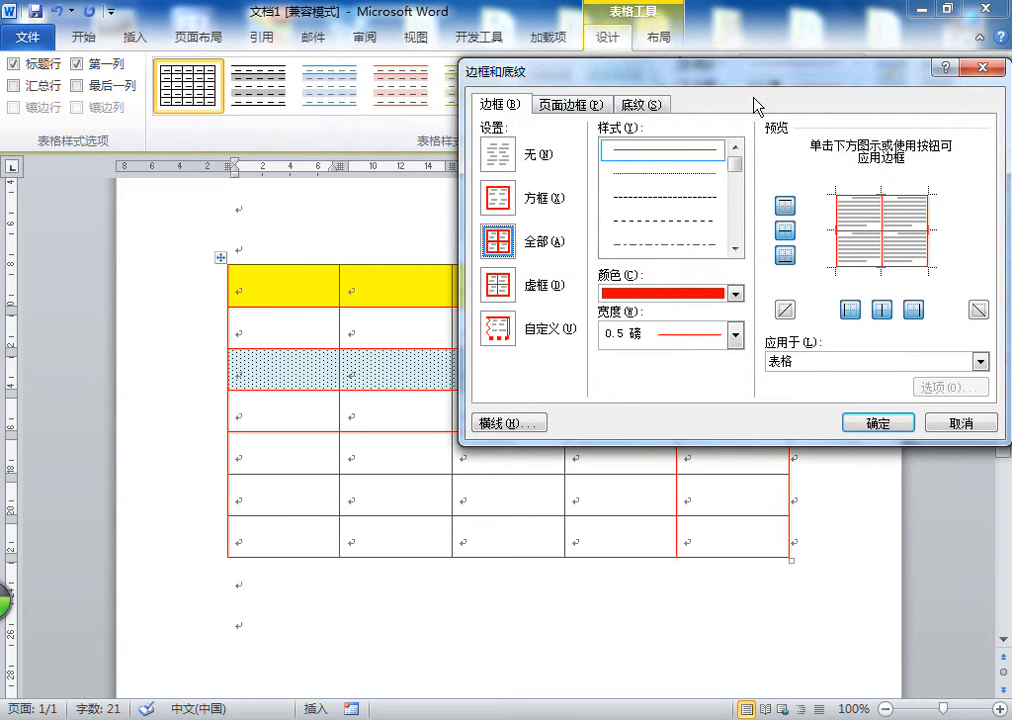
drag(710, 70, 705, 88)
right_click(767, 120)
click(492, 123)
click(638, 122)
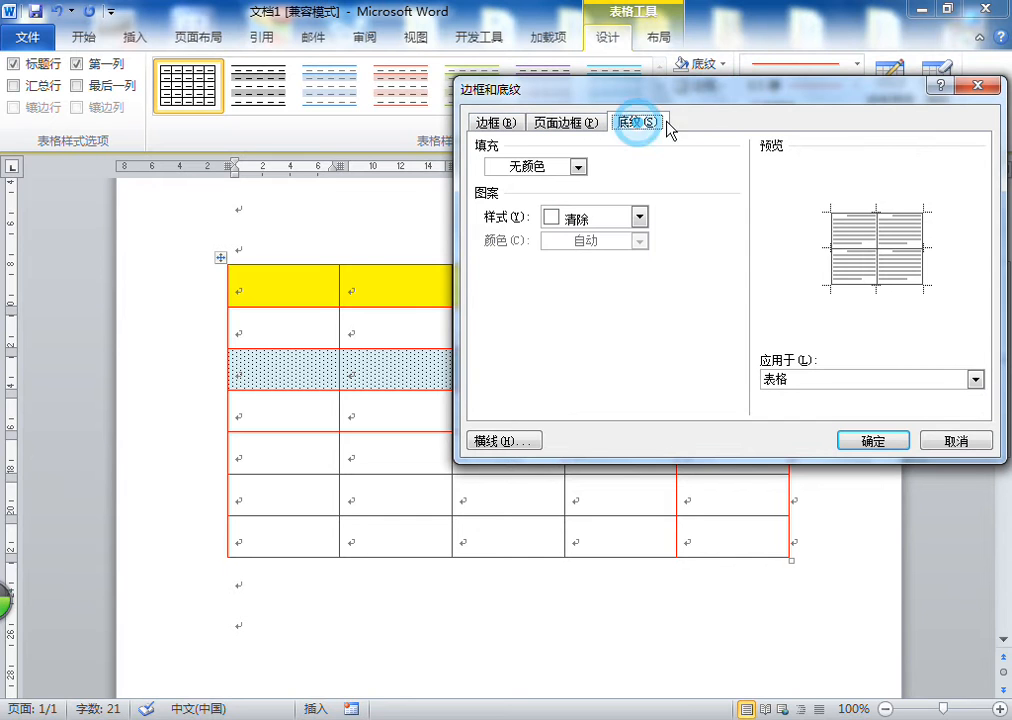
click(574, 122)
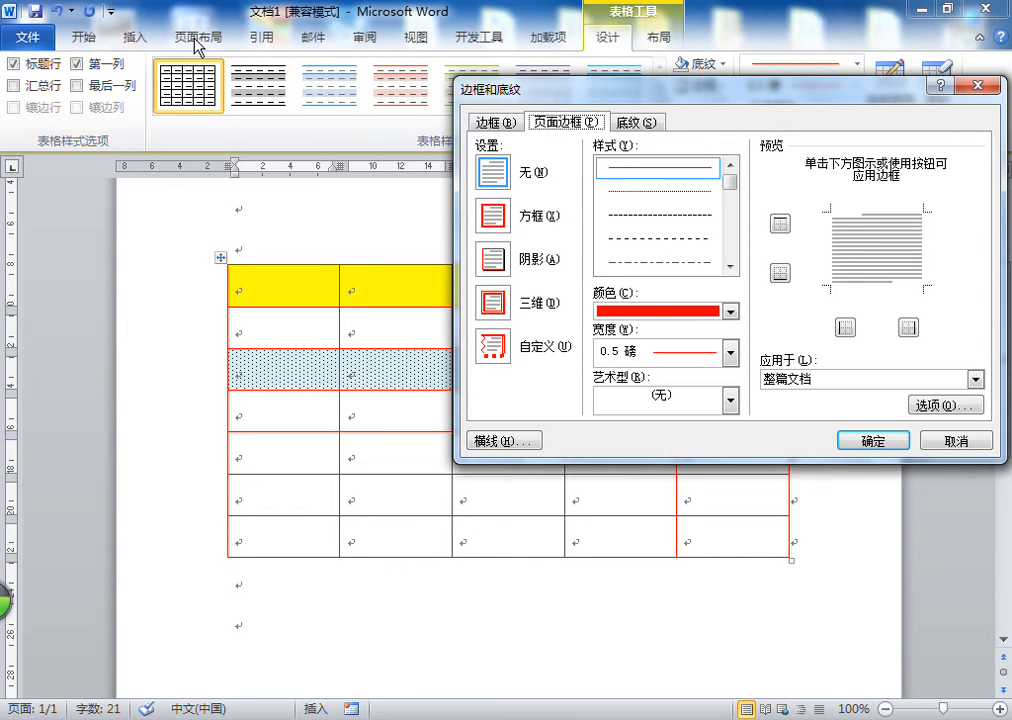
click(803, 127)
click(807, 125)
click(990, 86)
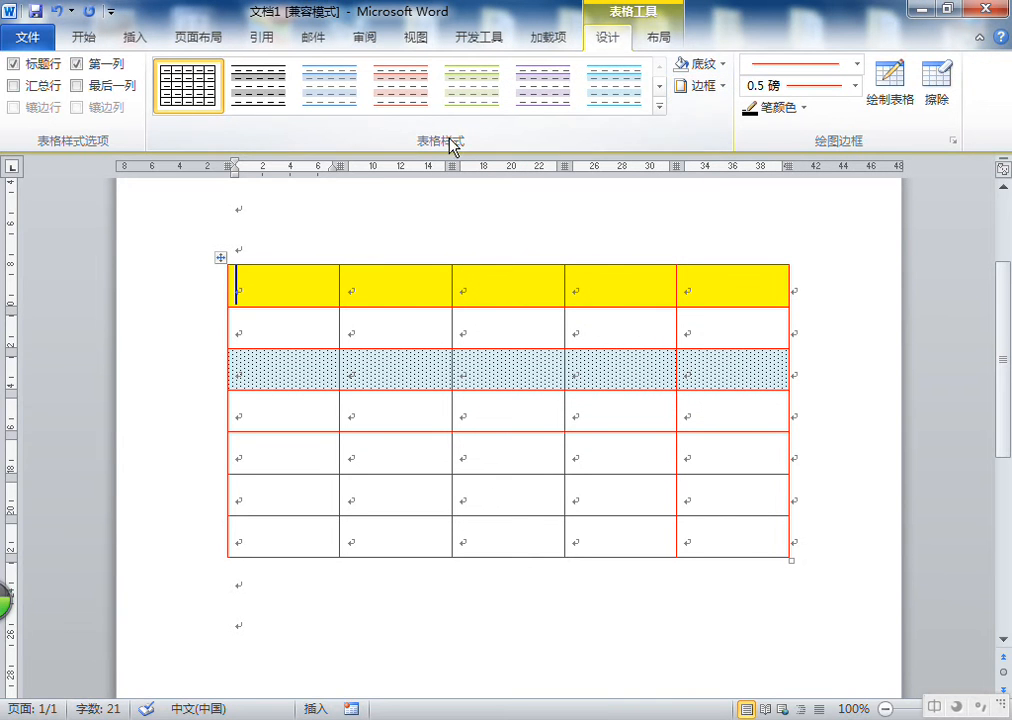
Redraw the table's outer border with a blue 1.5 磅 dash-dot pen using Draw Table
click(283, 644)
click(251, 302)
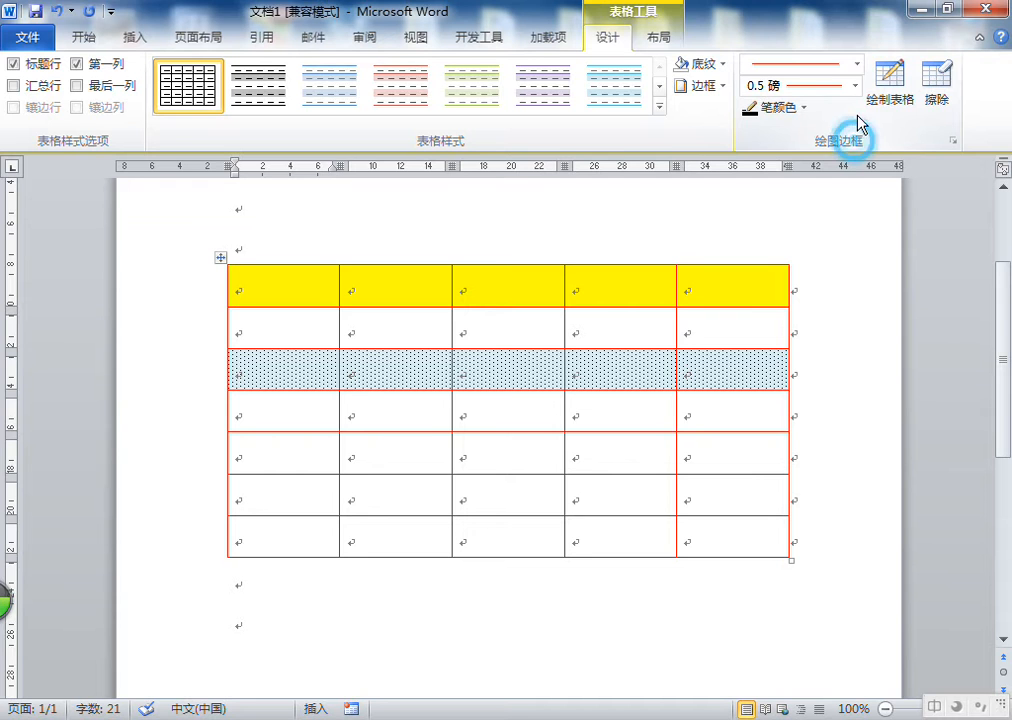
click(859, 65)
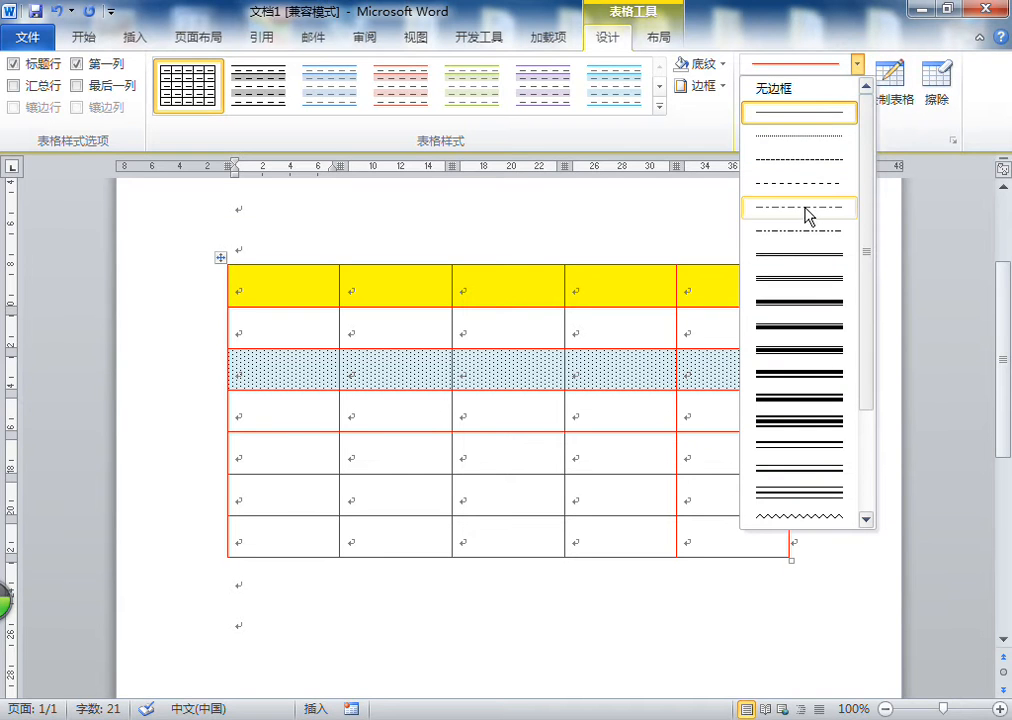
click(808, 208)
click(856, 86)
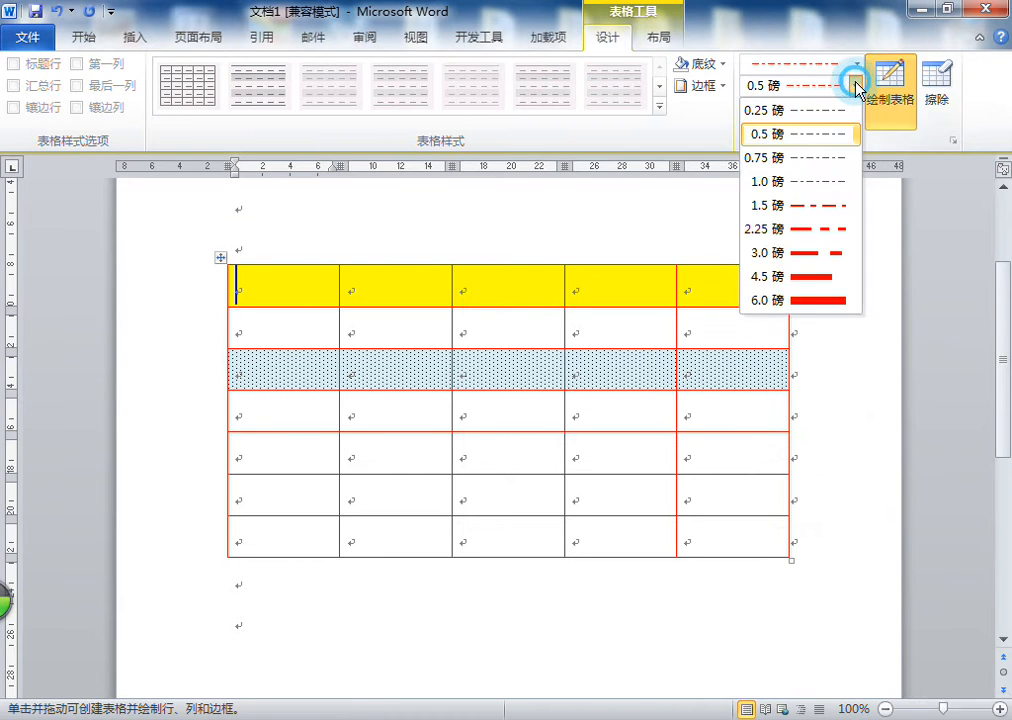
click(818, 206)
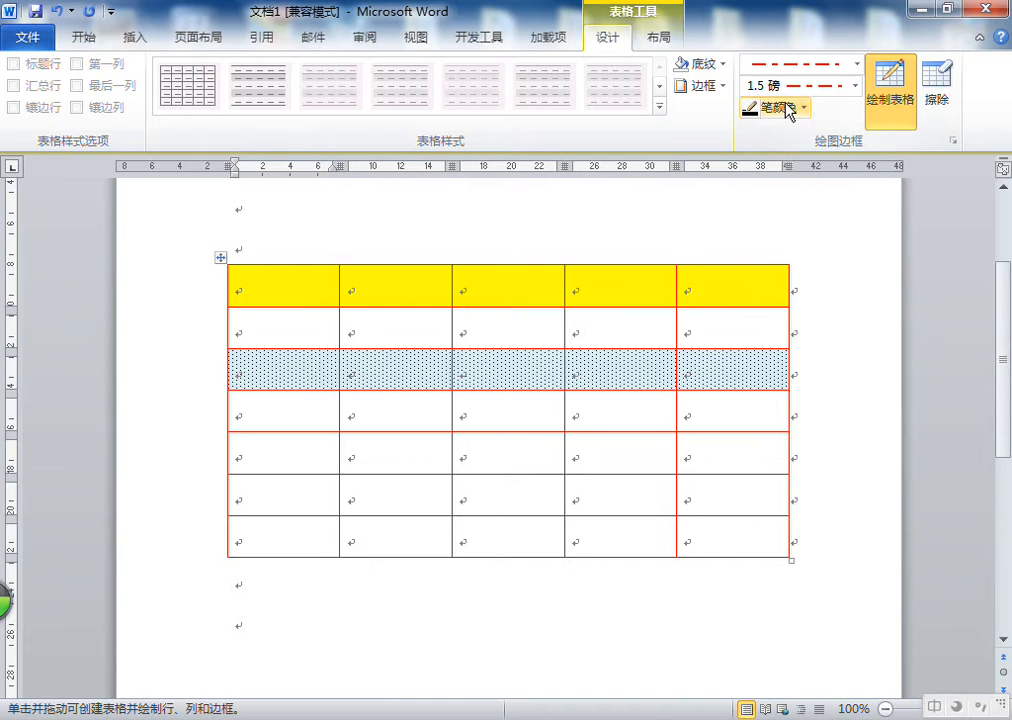
click(790, 108)
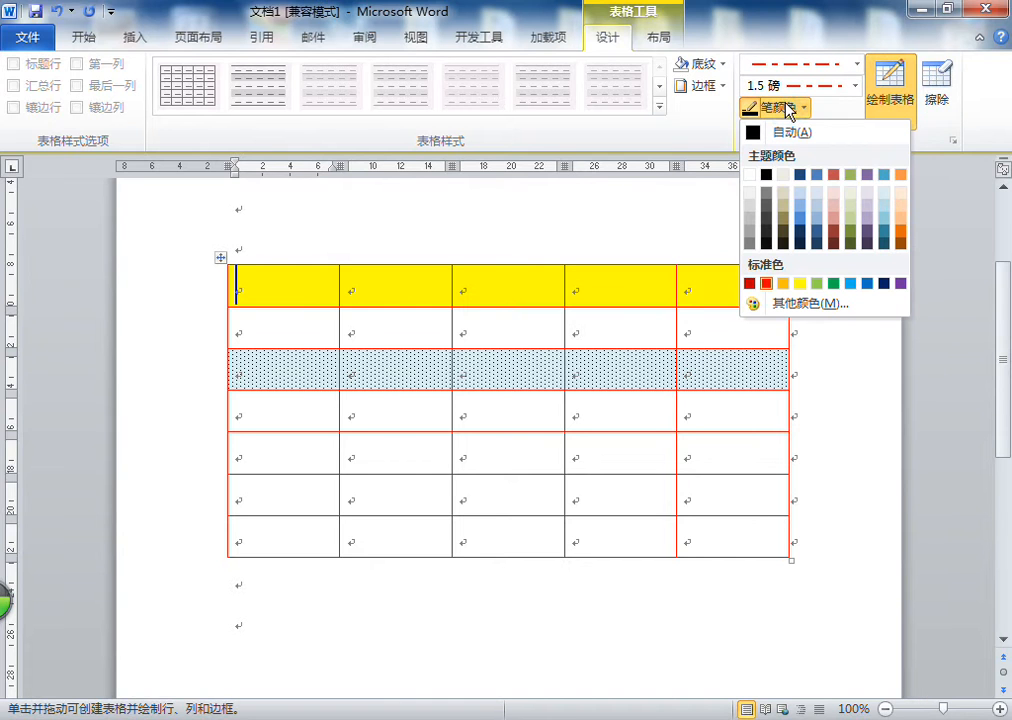
click(851, 283)
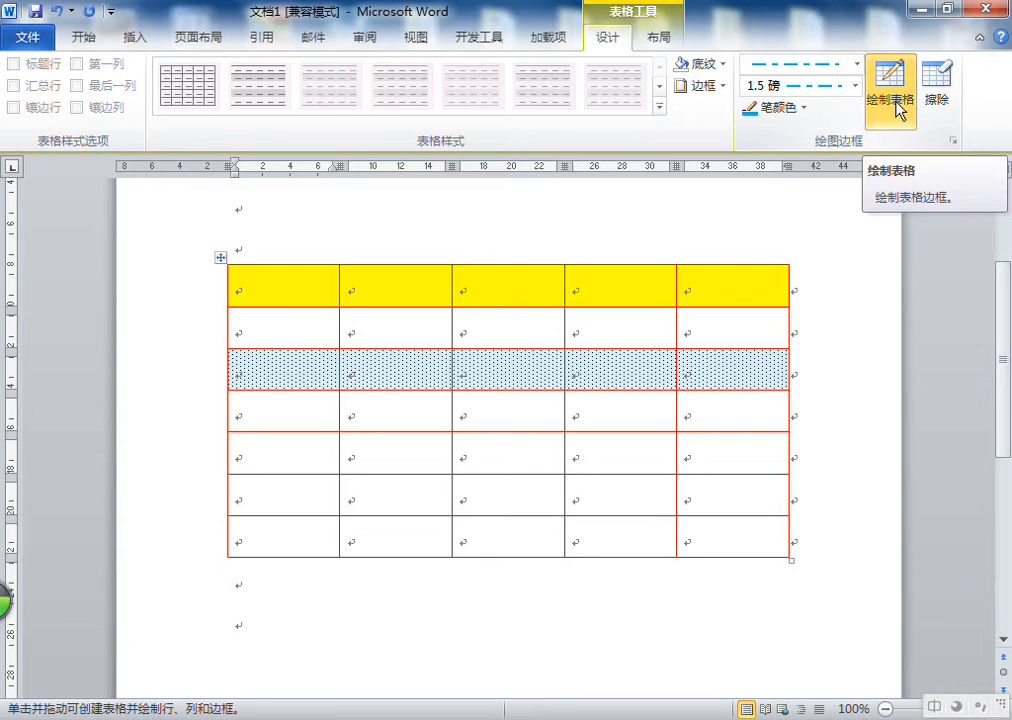
click(895, 90)
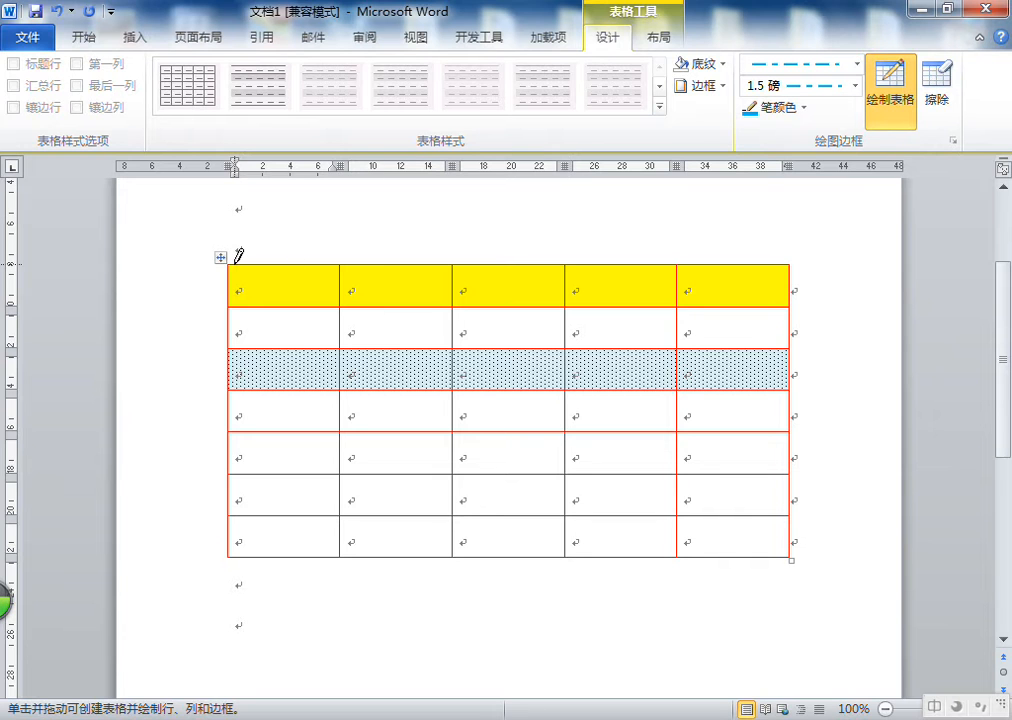
drag(237, 264, 729, 267)
drag(789, 280, 786, 553)
mouse_move(696, 560)
mouse_down()
mouse_move(227, 550)
mouse_move(232, 272)
mouse_move(228, 555)
mouse_up()
Draw a new six-row table below the first one with the same blue dash-dot pen
scroll(348, 425, down, 5)
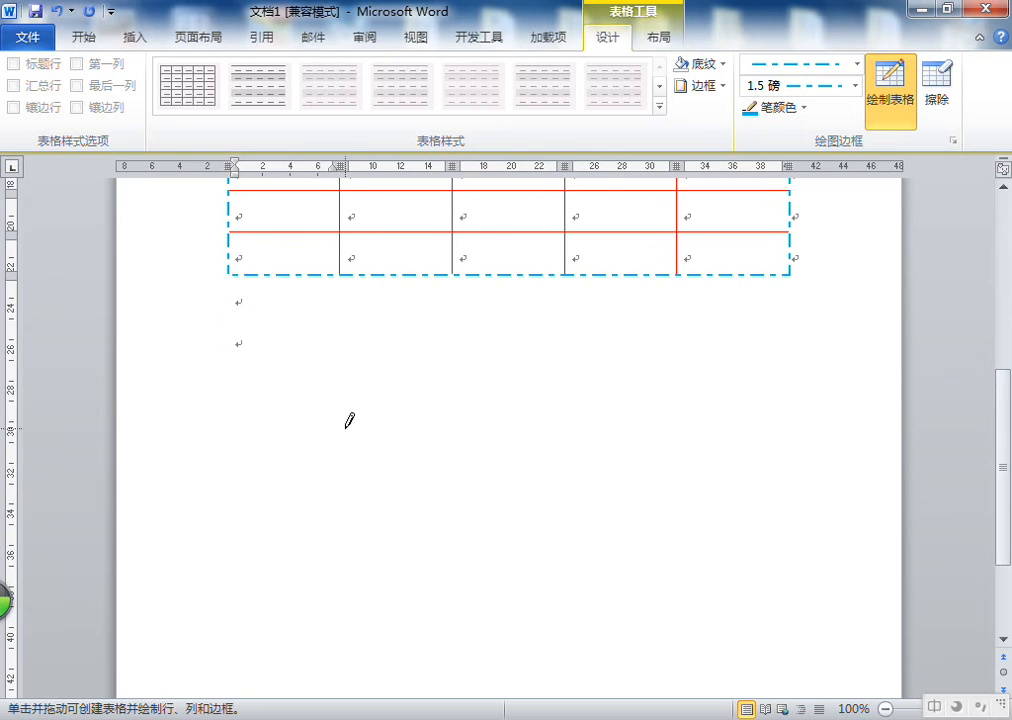
mouse_move(219, 335)
mouse_down()
mouse_move(682, 535)
mouse_move(802, 574)
mouse_move(816, 566)
mouse_up()
drag(233, 355, 650, 360)
drag(266, 411, 580, 412)
drag(357, 467, 540, 468)
drag(418, 508, 560, 509)
drag(418, 541, 600, 542)
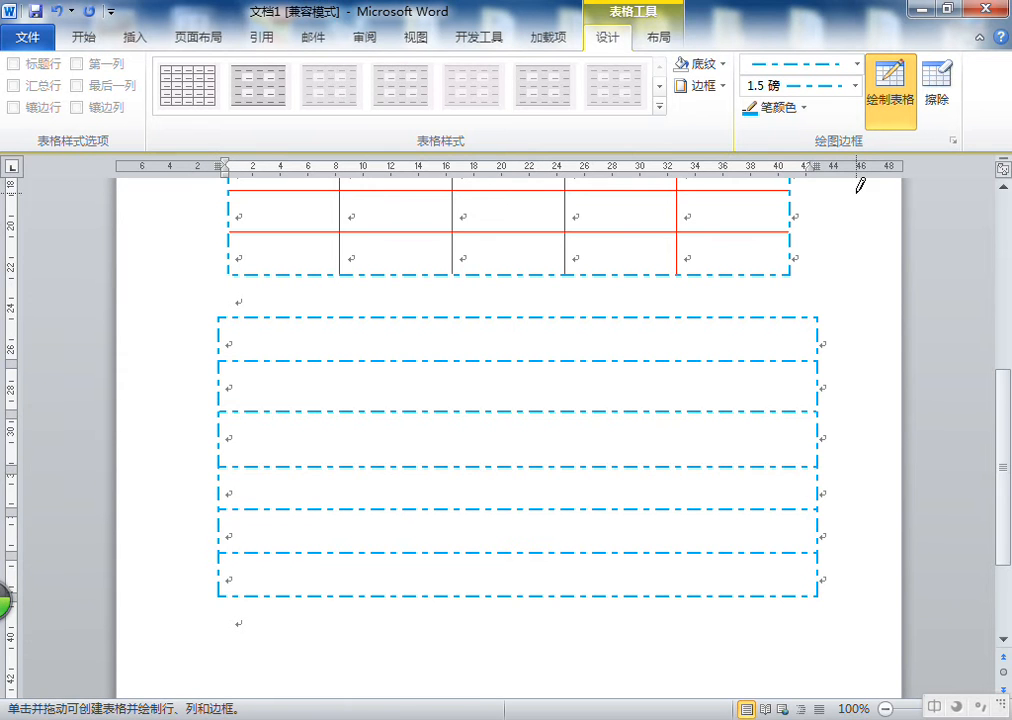
Erase the border lines around the new table's bottom two rows with the Eraser
scroll(910, 294, up, 3)
scroll(916, 294, down, 3)
click(937, 97)
mouse_move(850, 519)
mouse_down()
mouse_move(357, 621)
mouse_move(173, 643)
mouse_up()
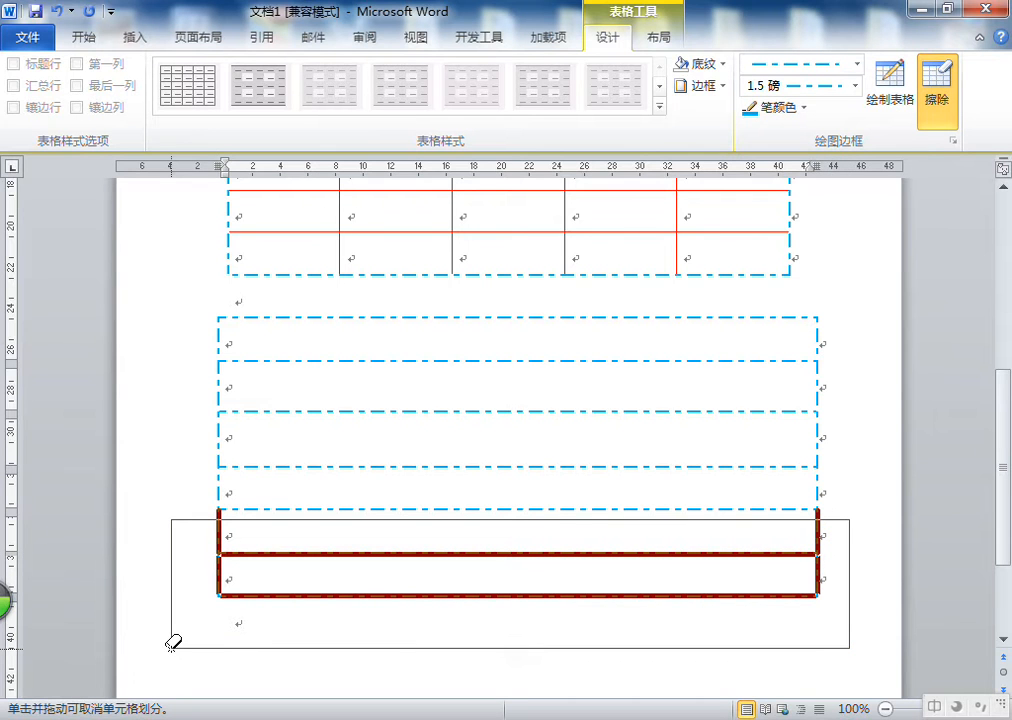
drag(173, 643, 173, 643)
Erase a horizontal border line near the top of the original table, then turn off the Eraser
scroll(949, 492, up, 4)
drag(838, 266, 126, 274)
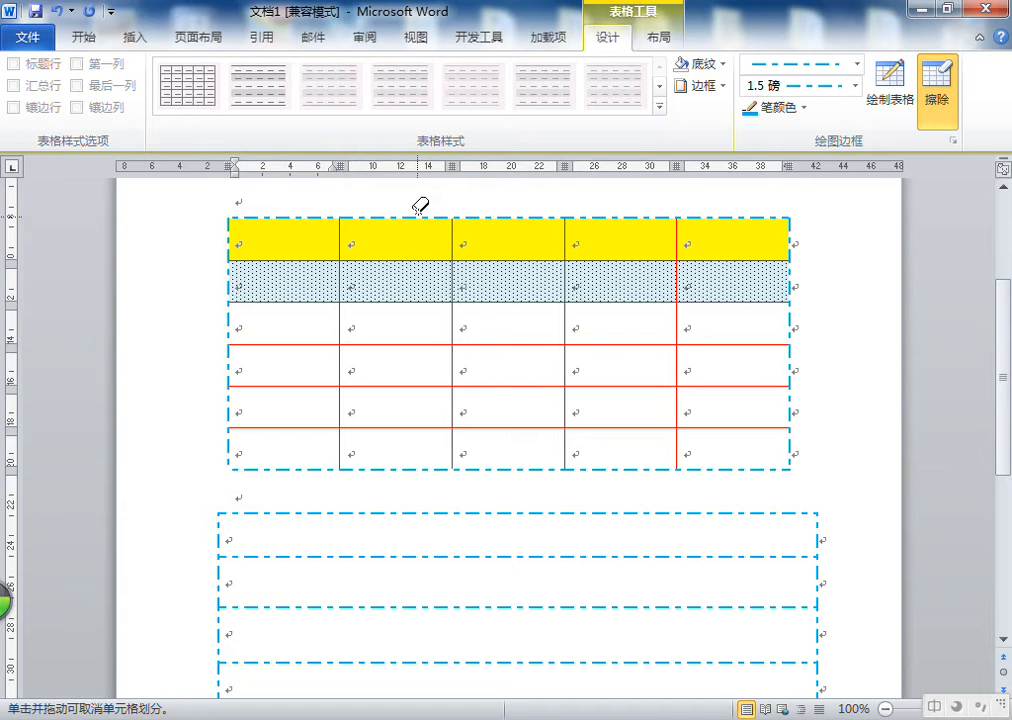
click(937, 101)
click(307, 243)
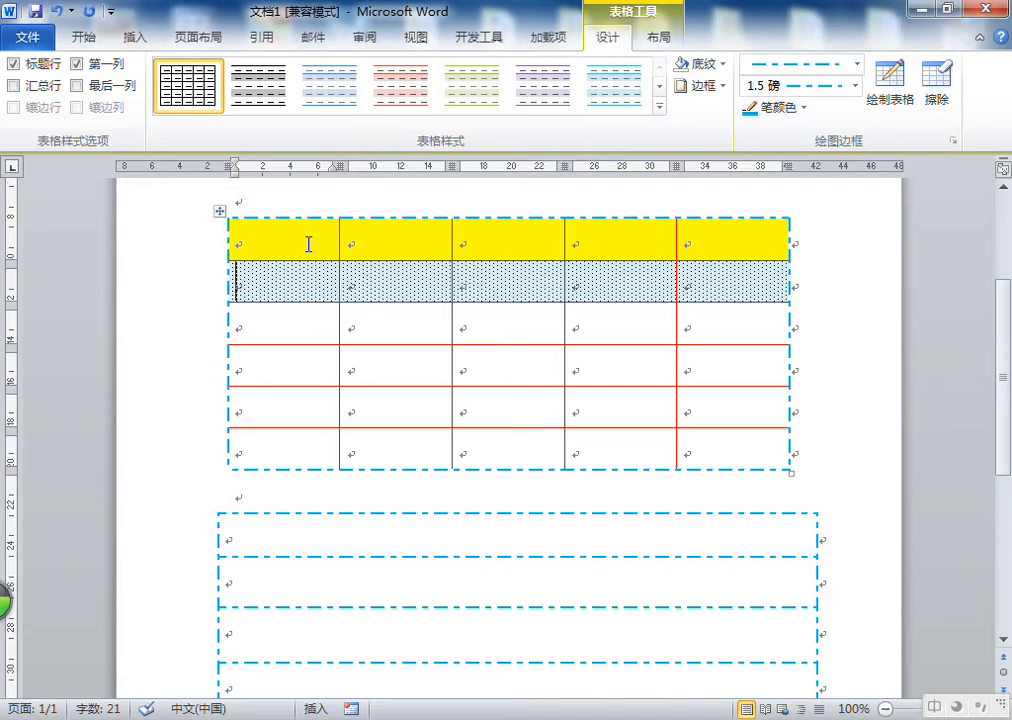
Open the table Layout tools and browse the Select options for cells, columns, rows and table
click(607, 37)
click(660, 37)
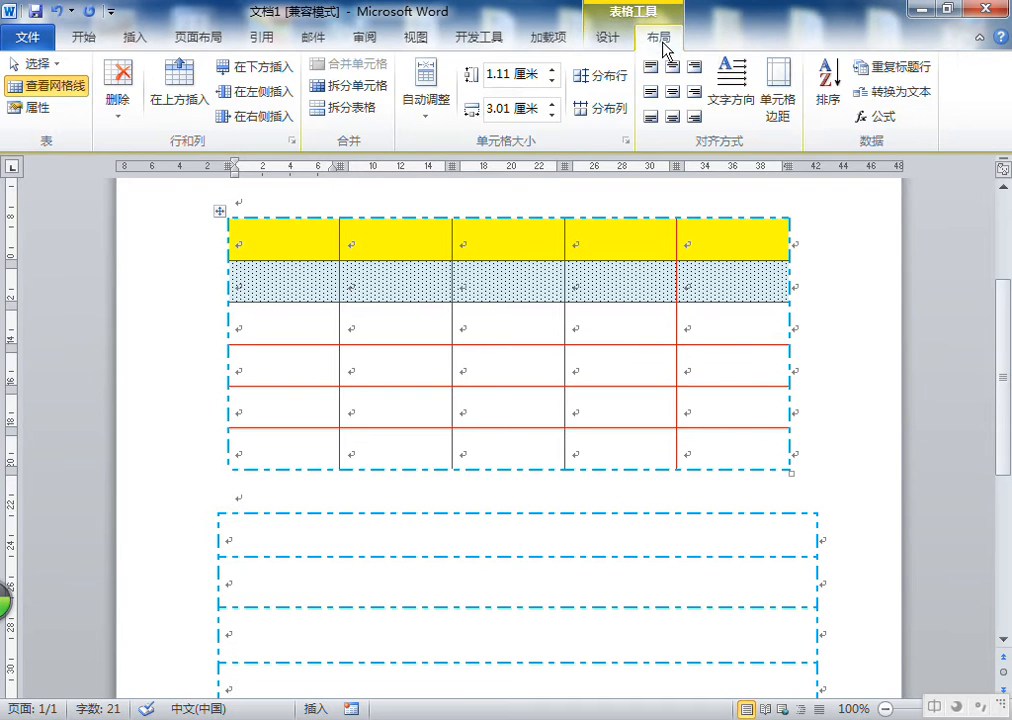
click(665, 6)
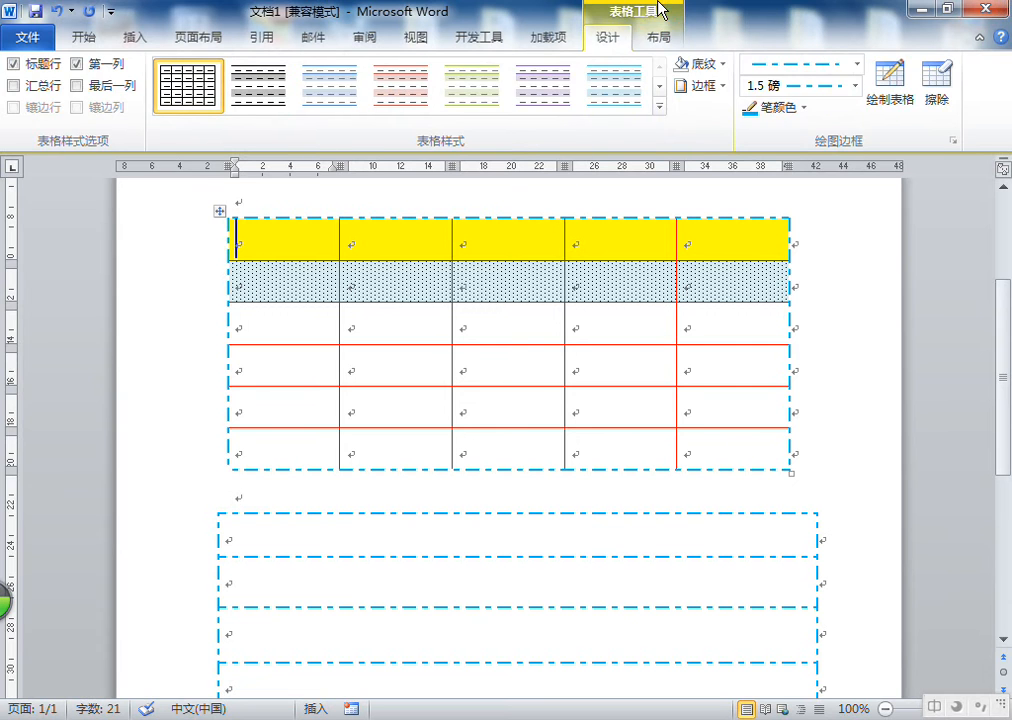
click(660, 40)
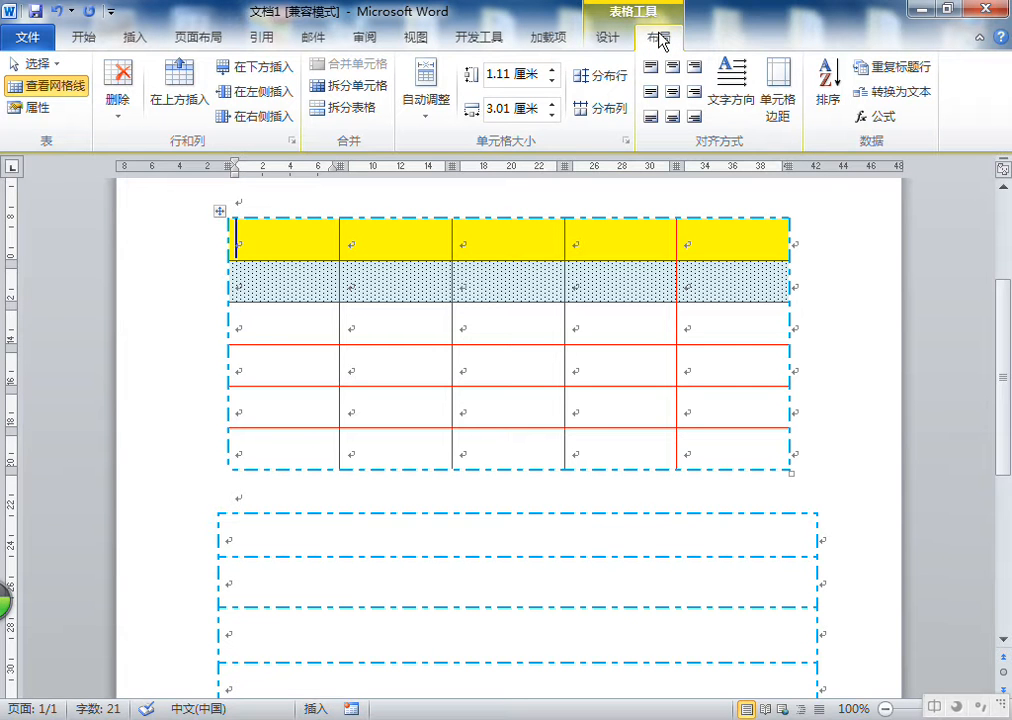
click(272, 234)
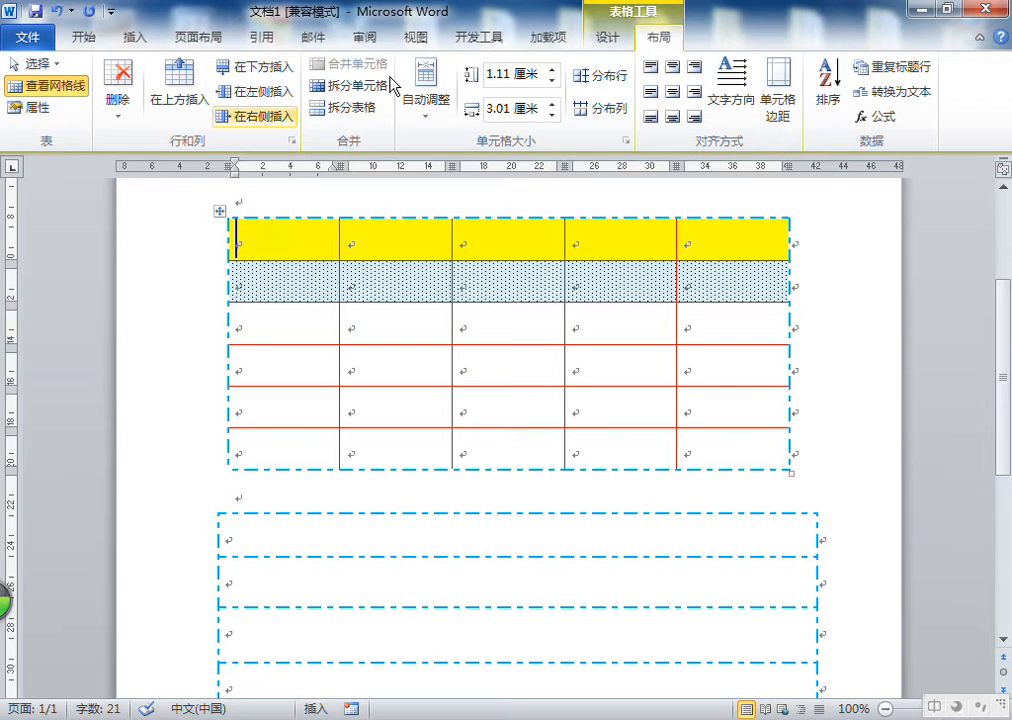
click(655, 37)
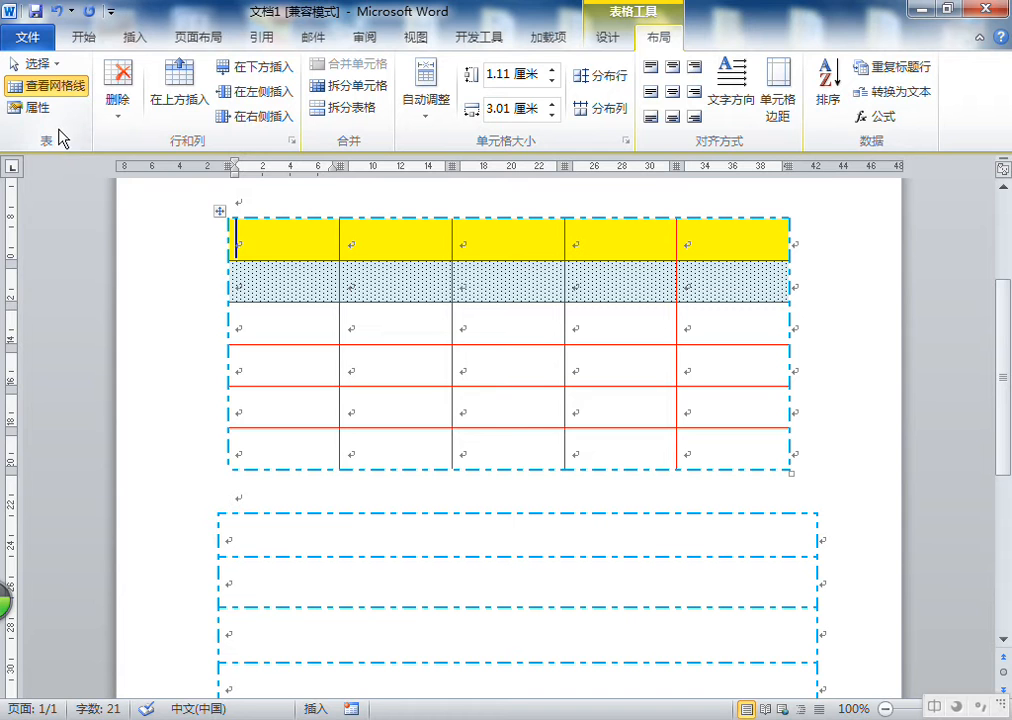
click(54, 65)
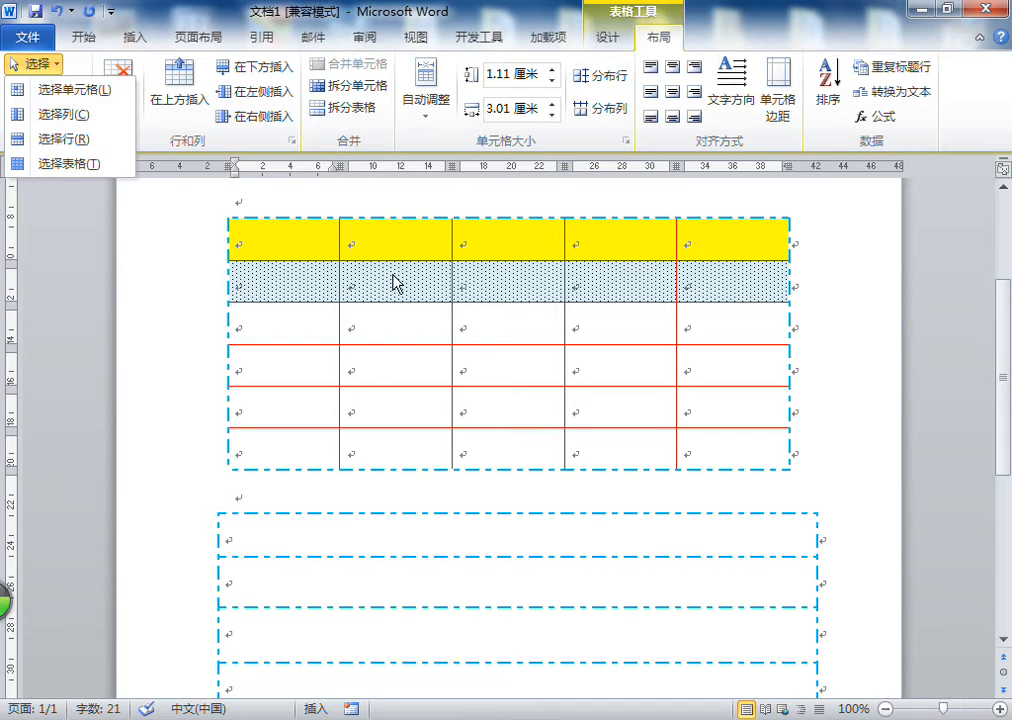
click(360, 289)
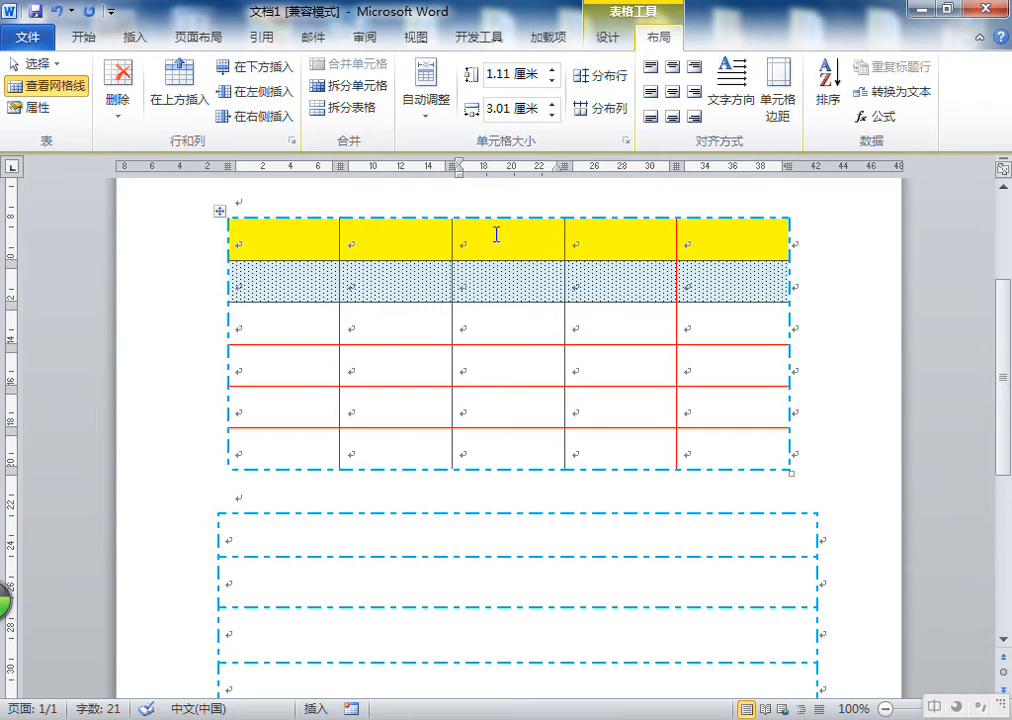
Select a single cell in the table's second row using the Select Cell option
double_click(487, 293)
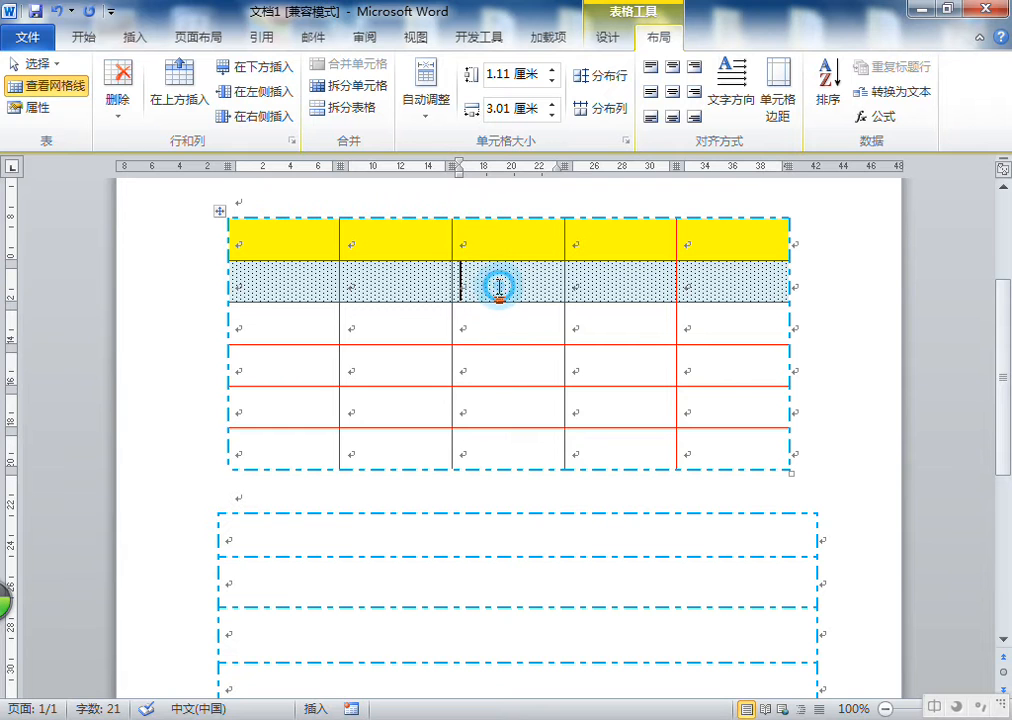
click(40, 63)
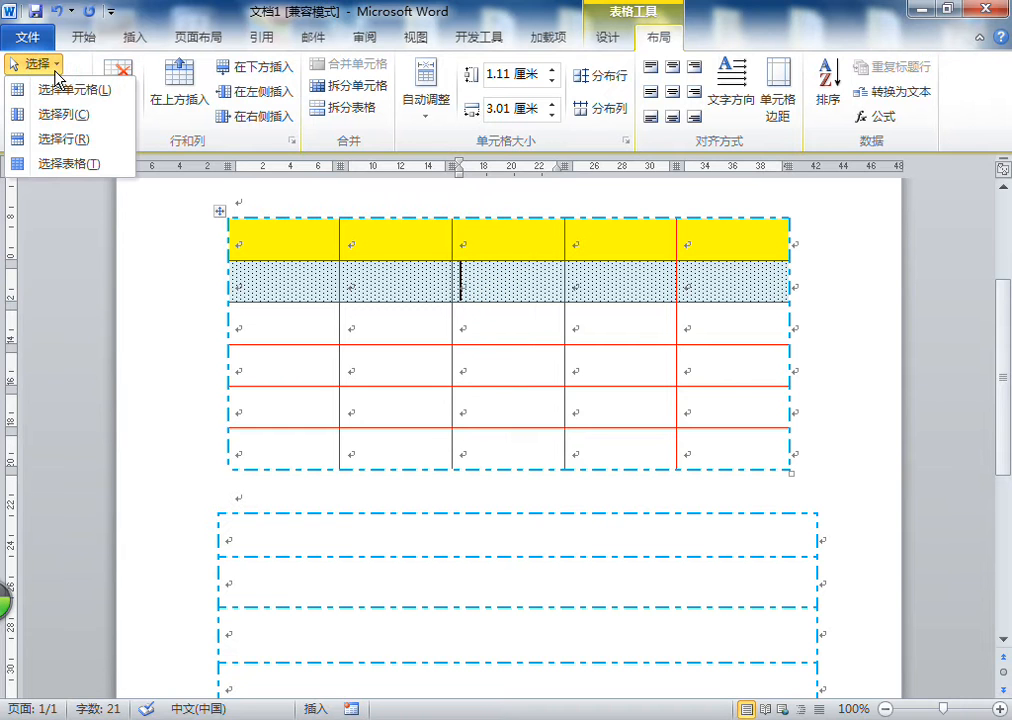
click(48, 68)
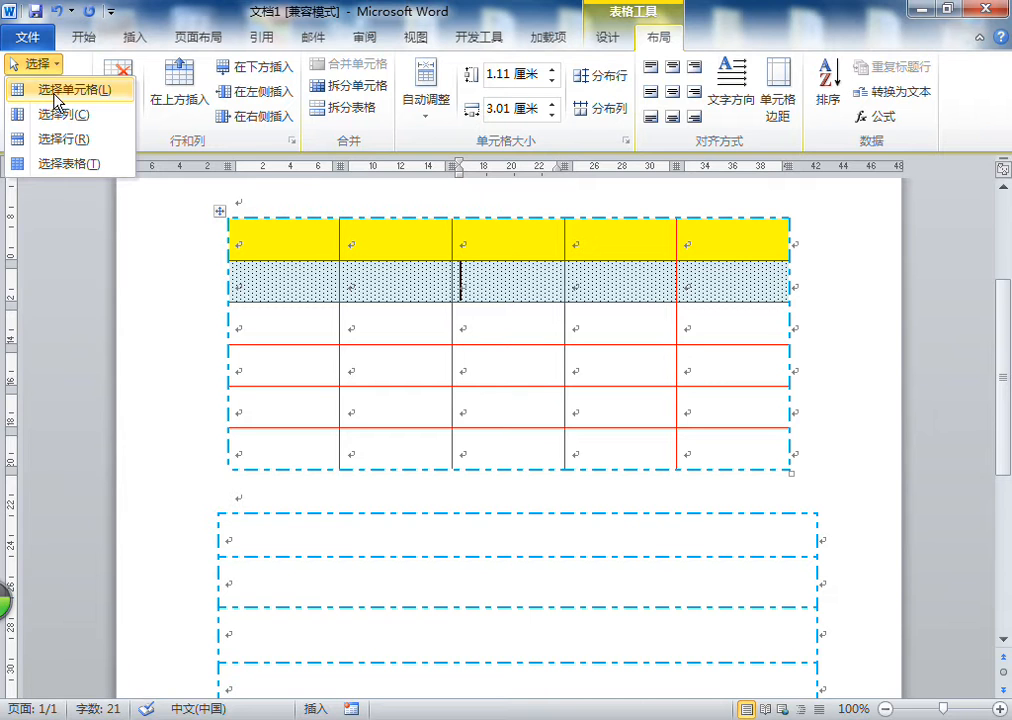
click(53, 95)
click(512, 290)
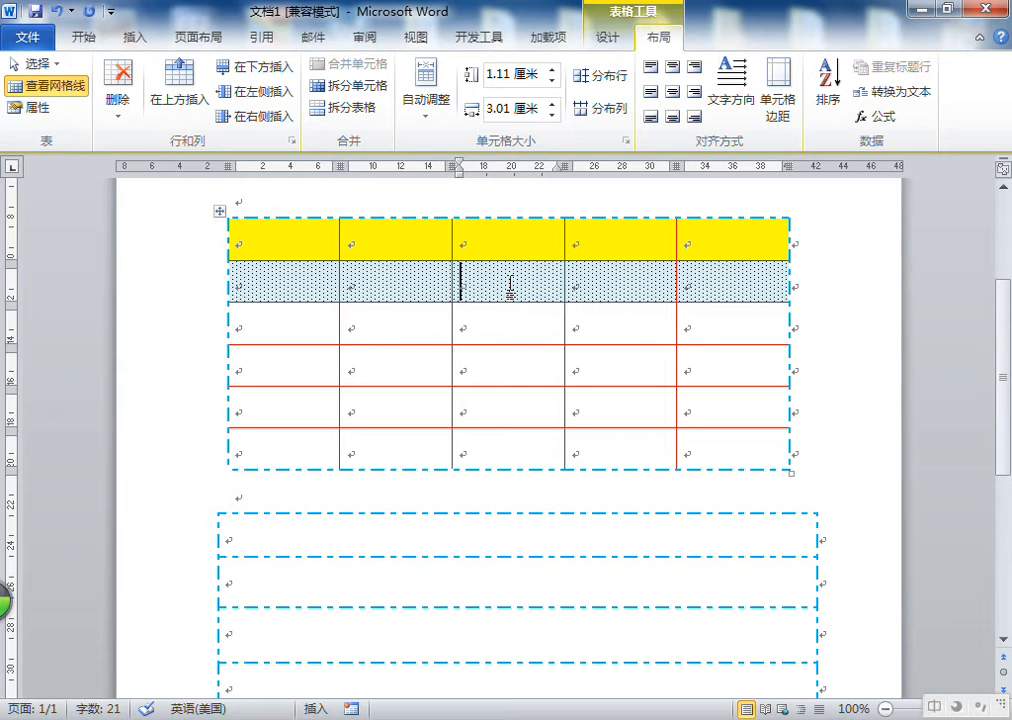
Select the table's third column with the Select Column option, then deselect it
click(38, 63)
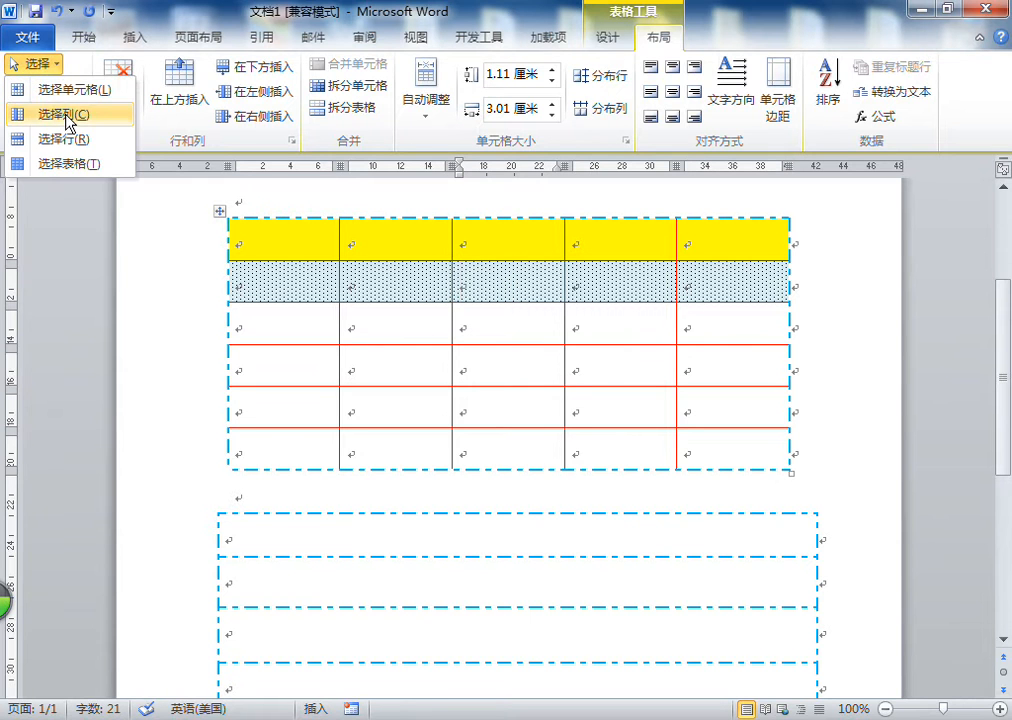
click(38, 117)
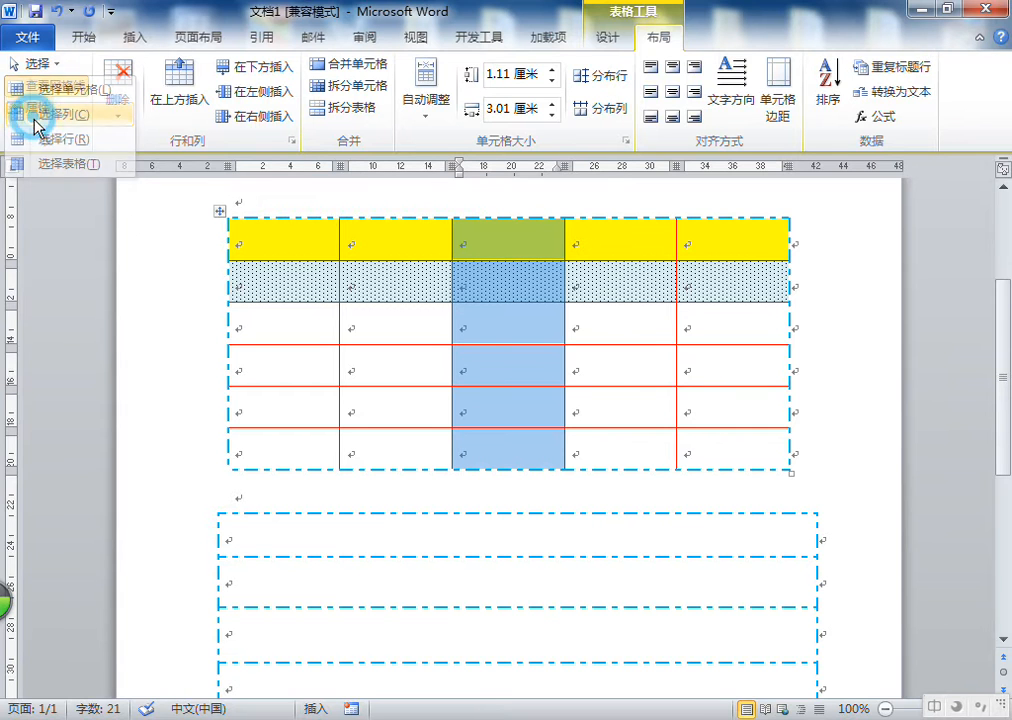
click(489, 290)
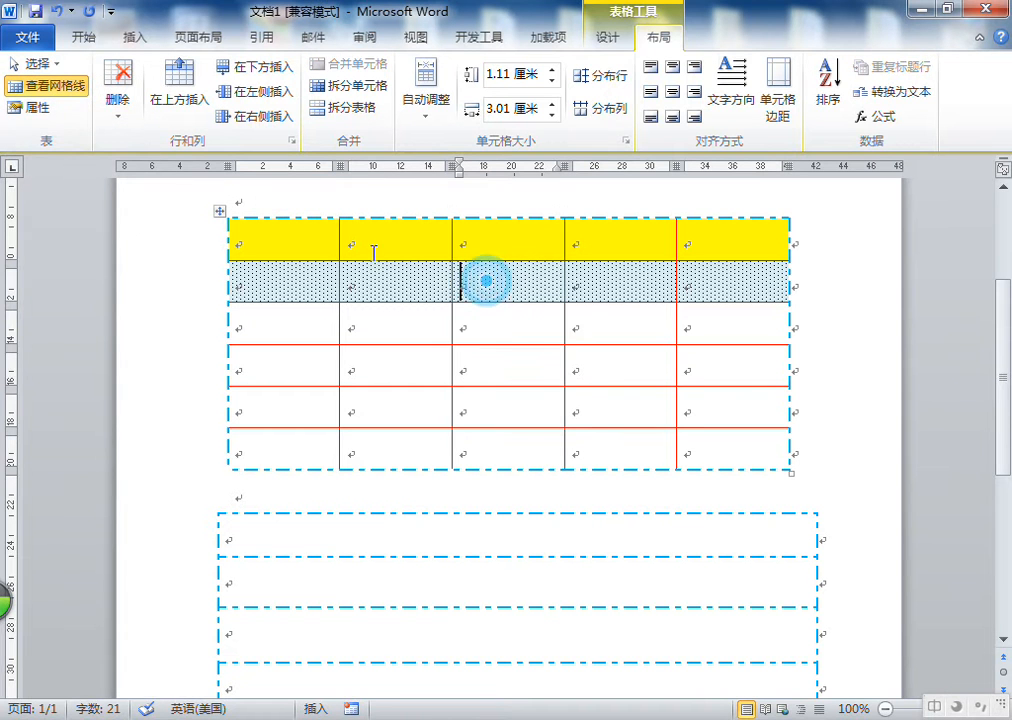
Select the table's second row with the Select Row option, then deselect it
click(38, 63)
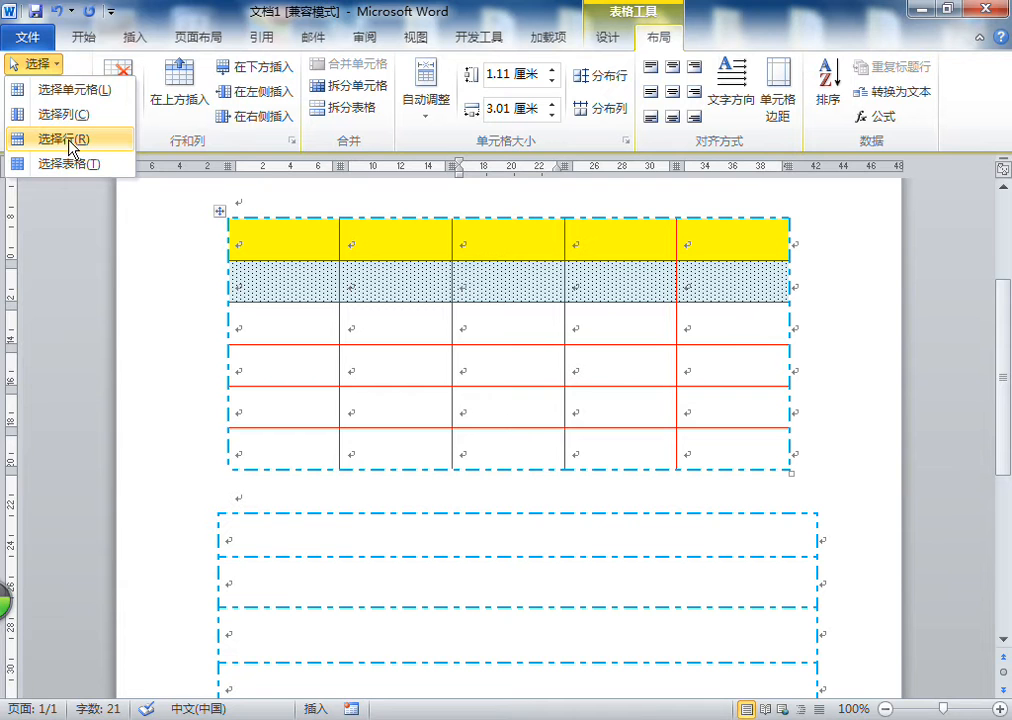
click(68, 139)
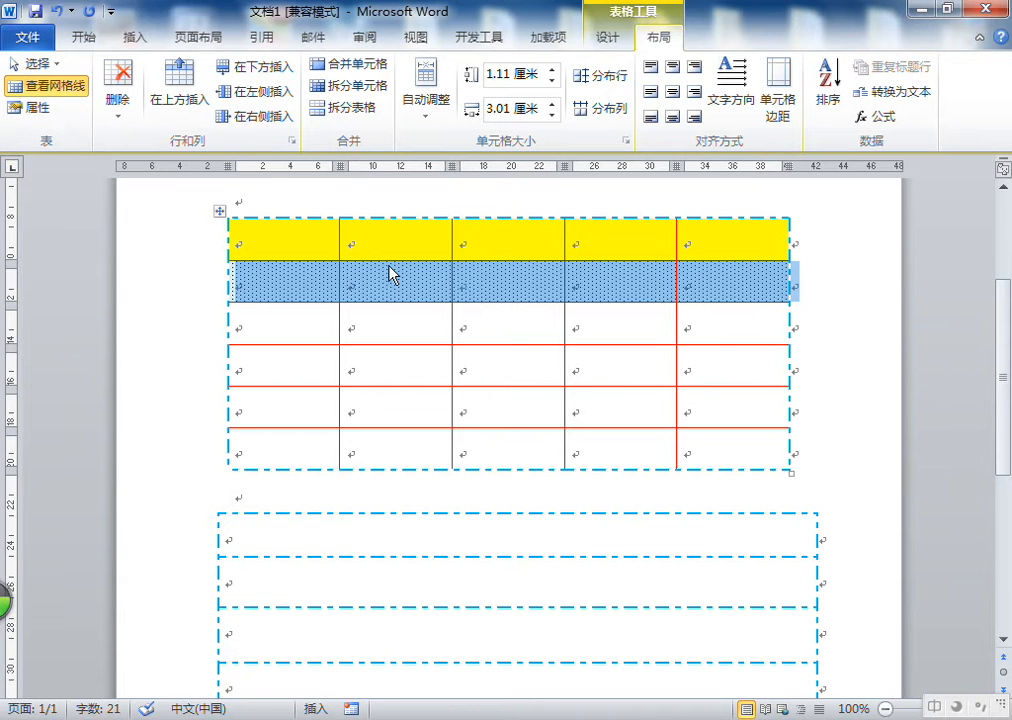
click(500, 293)
Select the entire table, using both the Select Table option and the table move handle
click(32, 64)
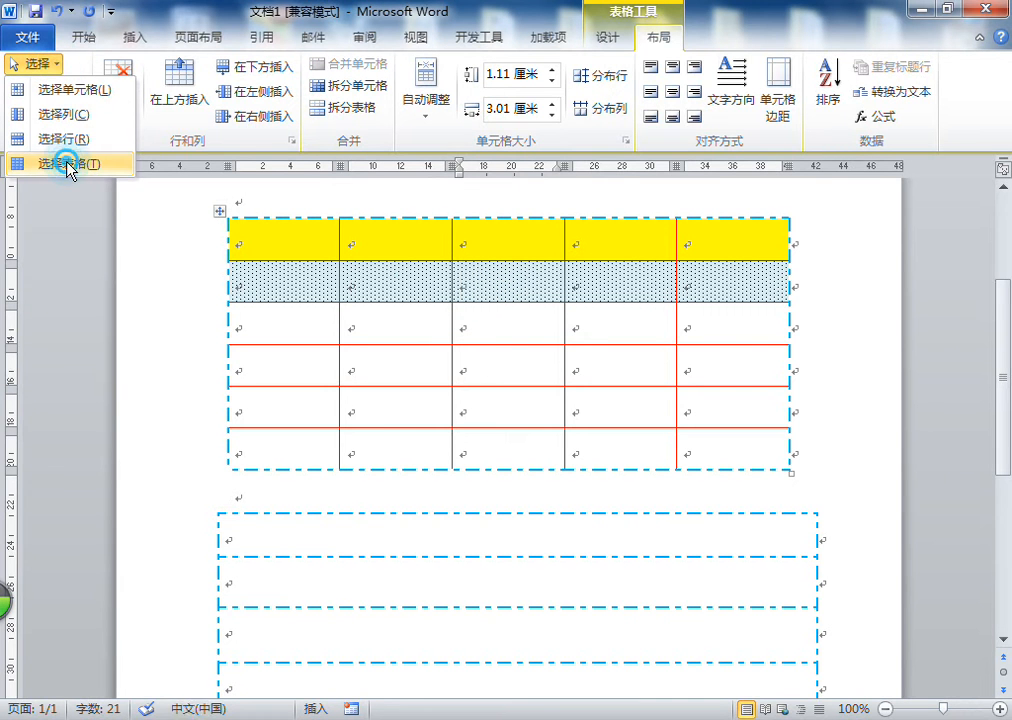
click(68, 164)
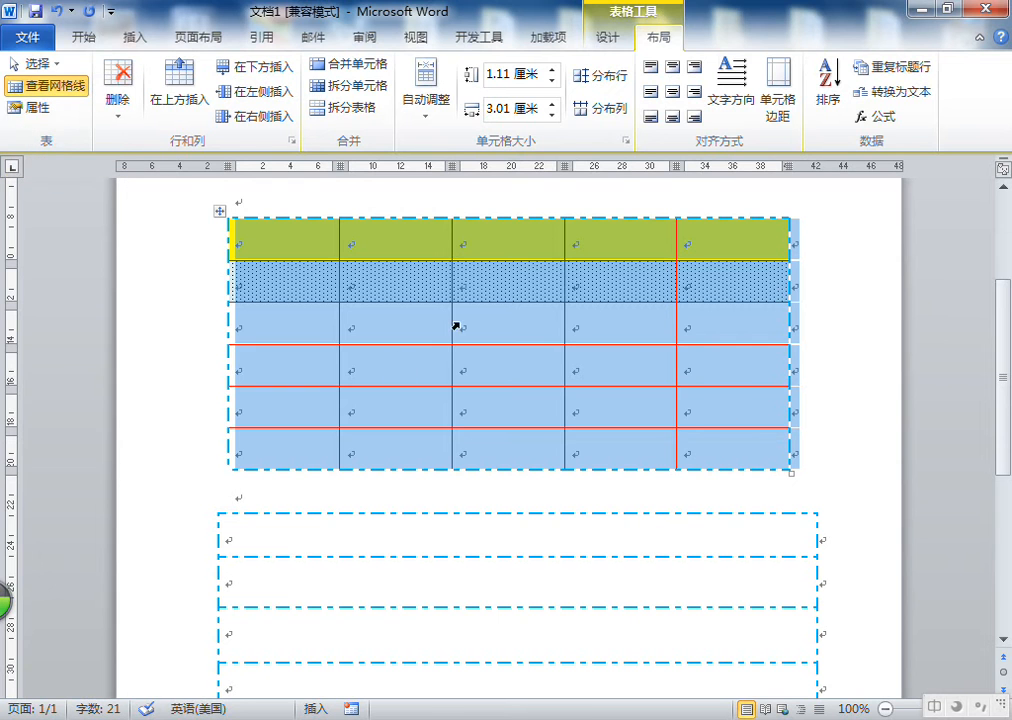
click(501, 283)
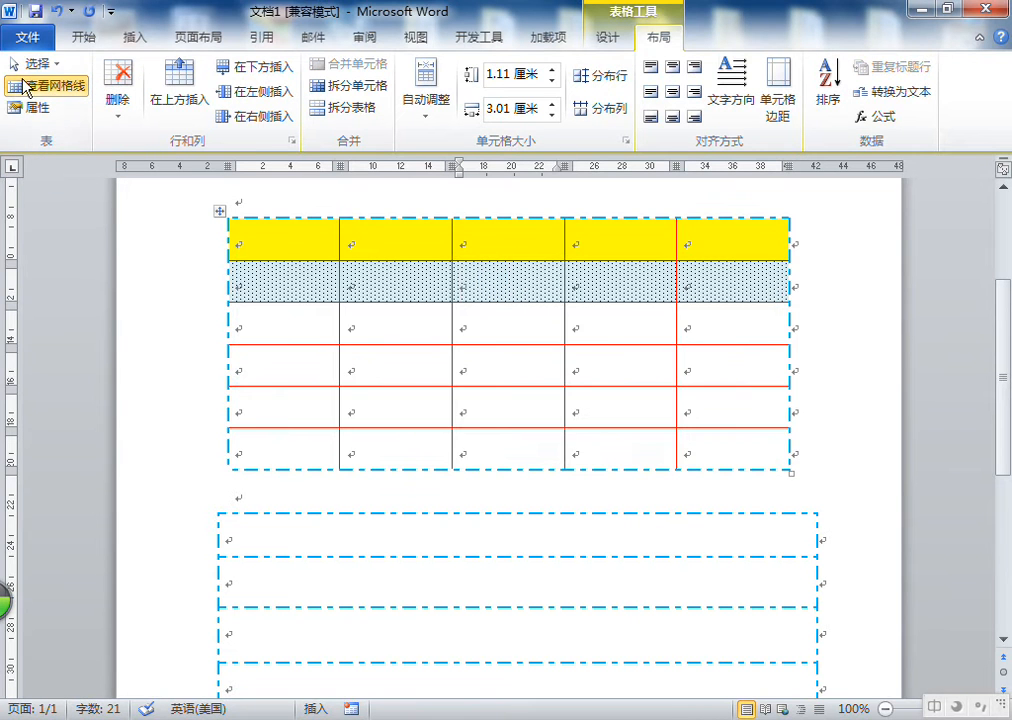
click(219, 211)
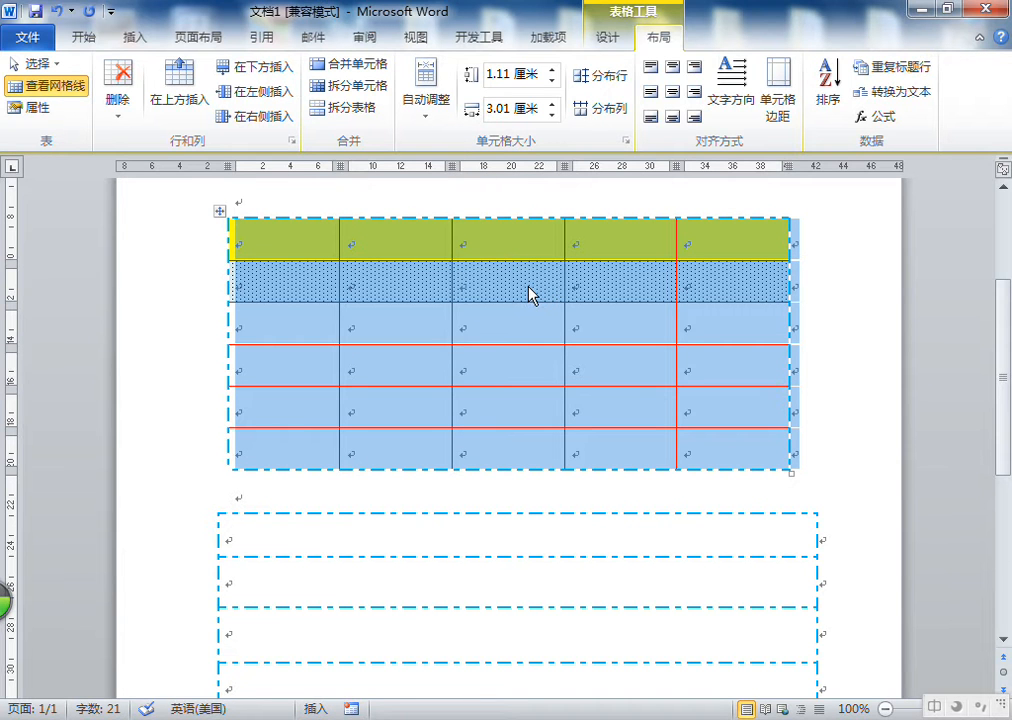
click(529, 293)
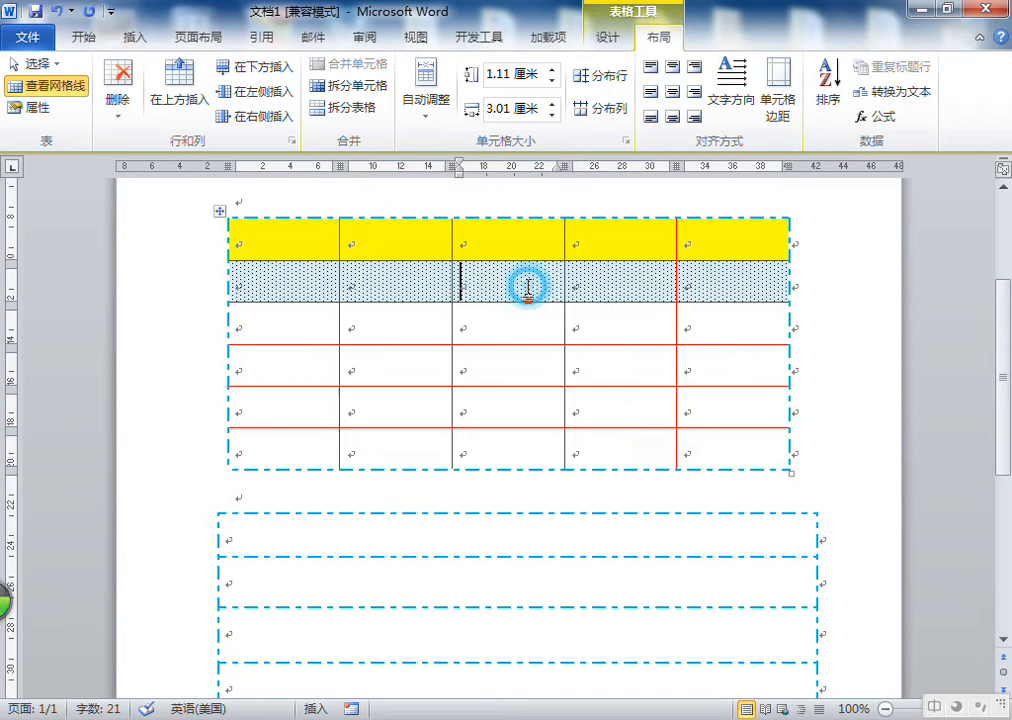
Toggle View Gridlines and select a block of cells in columns two to four, rows two to four
click(67, 93)
drag(398, 279, 576, 347)
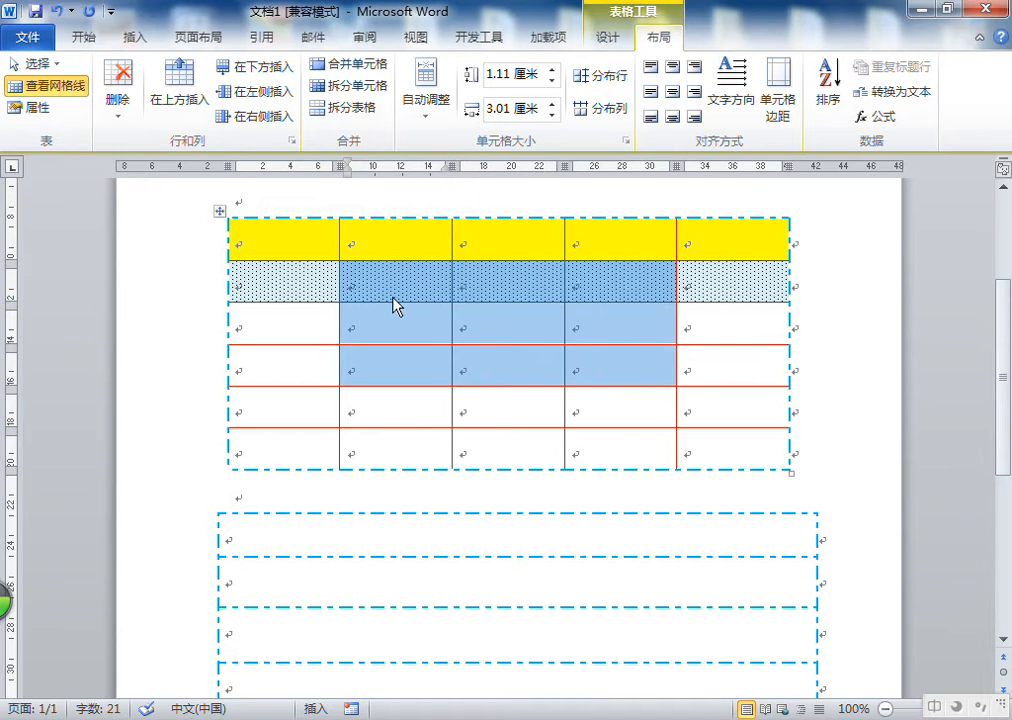
click(395, 298)
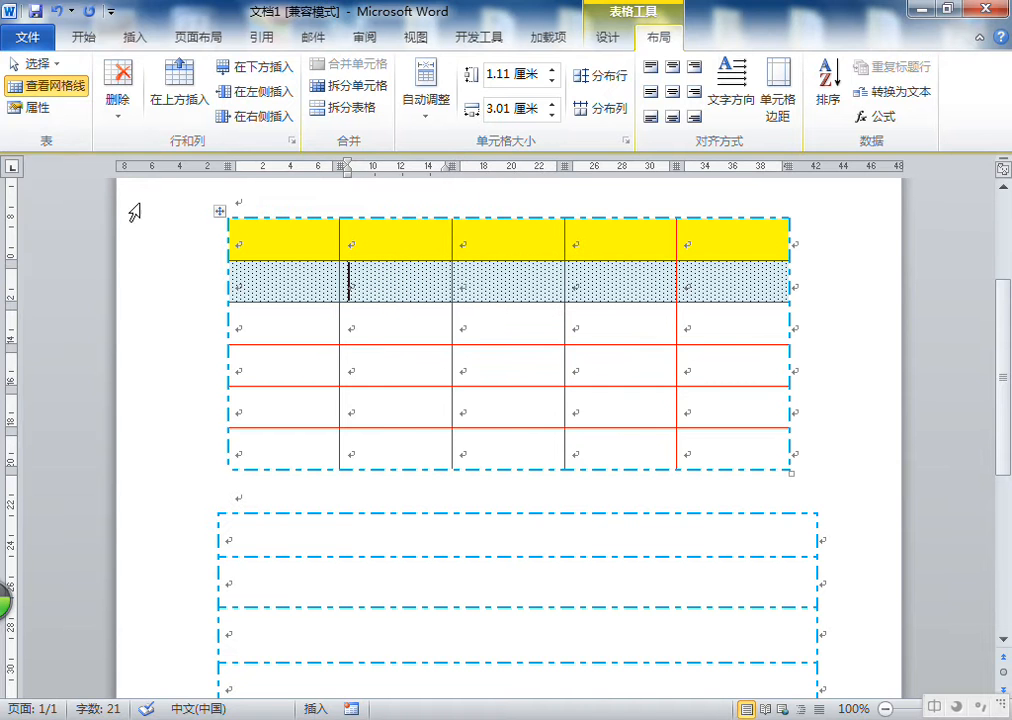
Toggle View Gridlines from the Borders menu in the table Design tools, then return to the Layout tools
click(605, 38)
click(723, 86)
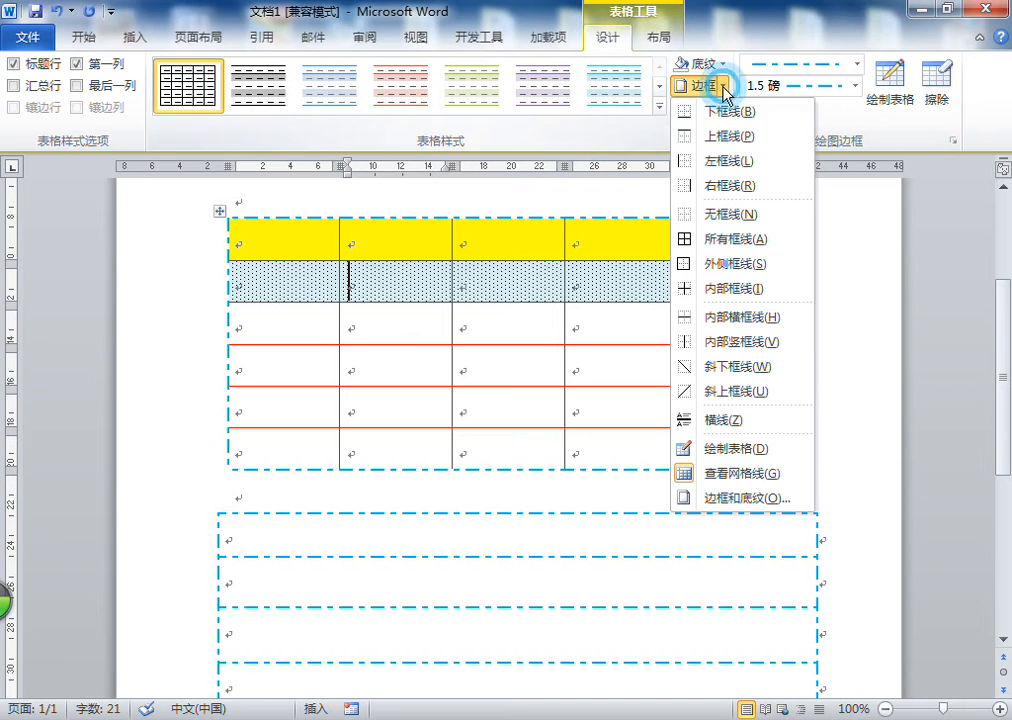
click(672, 37)
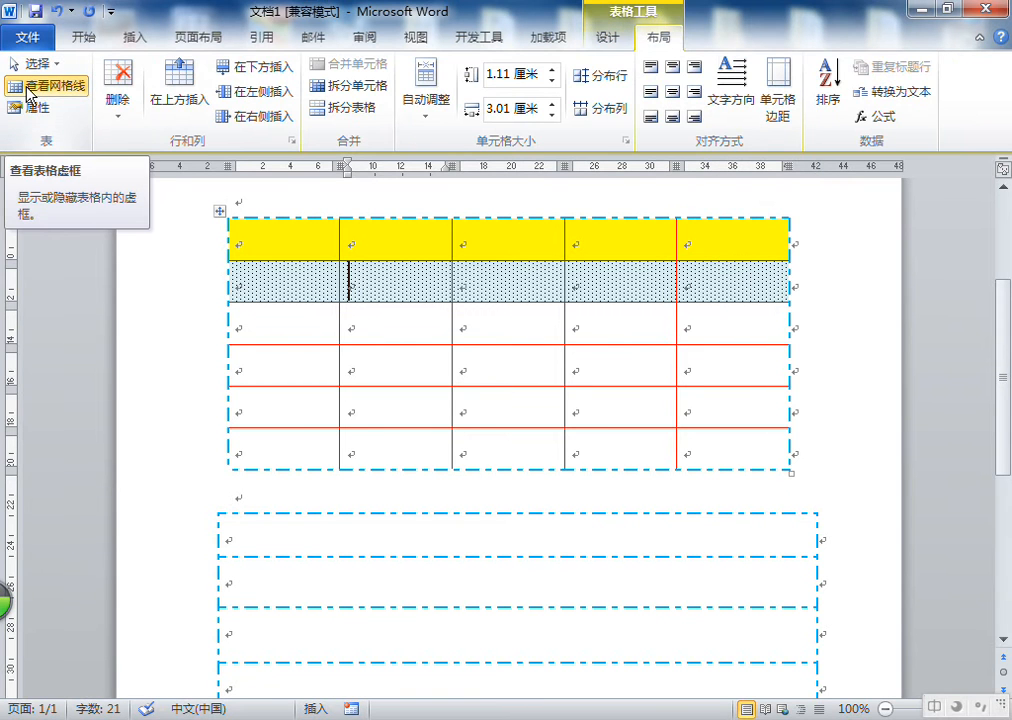
click(609, 38)
click(722, 88)
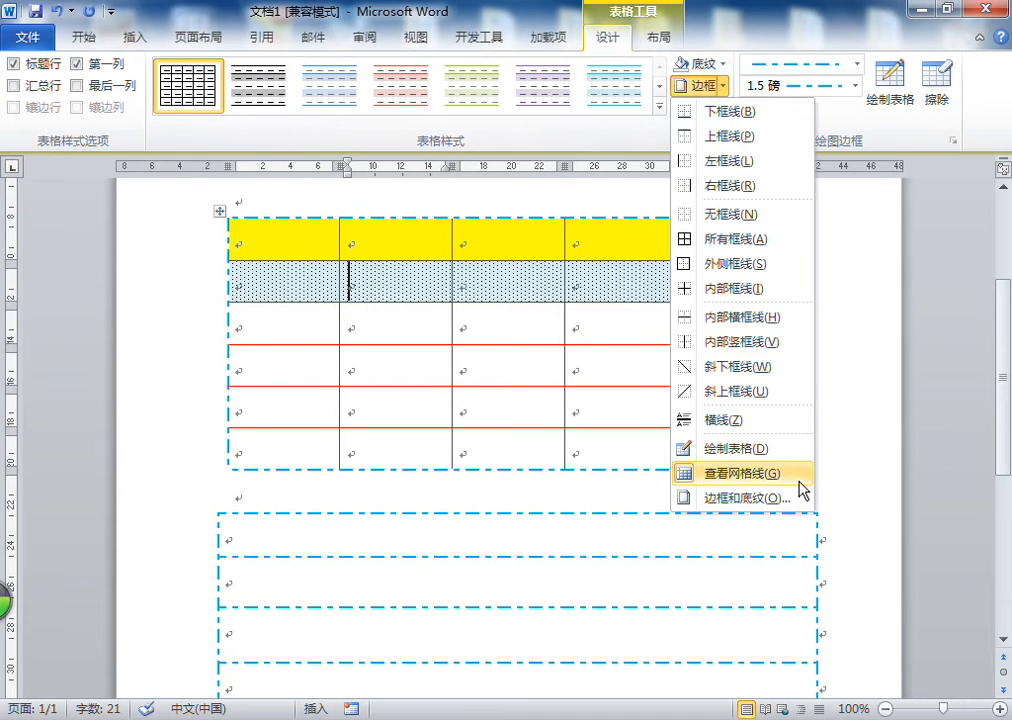
click(679, 474)
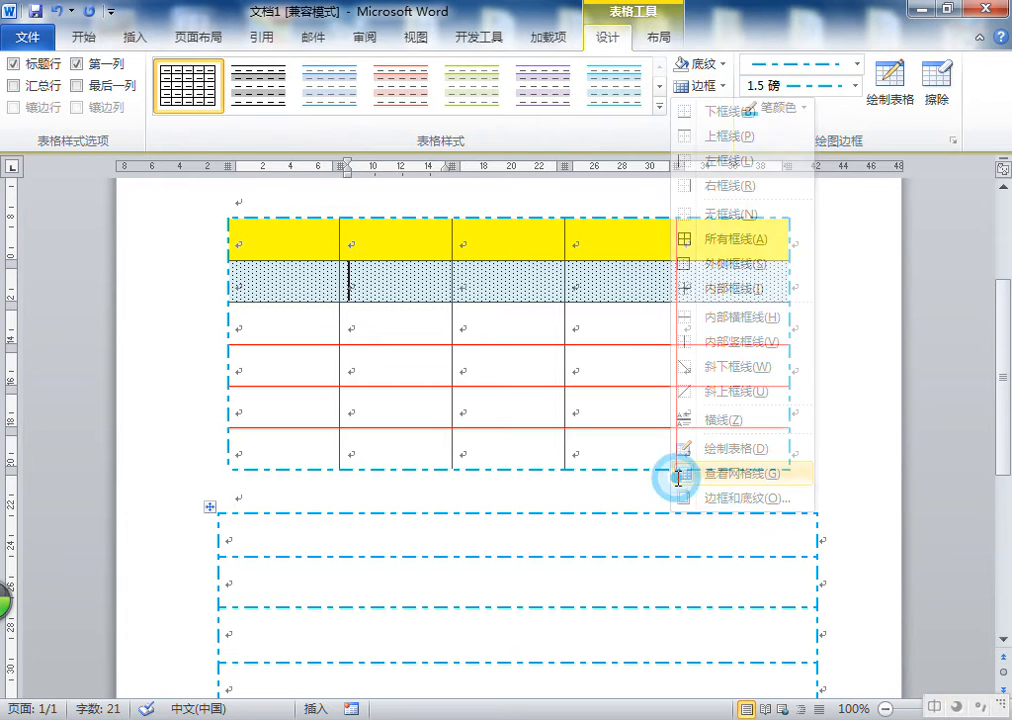
click(724, 88)
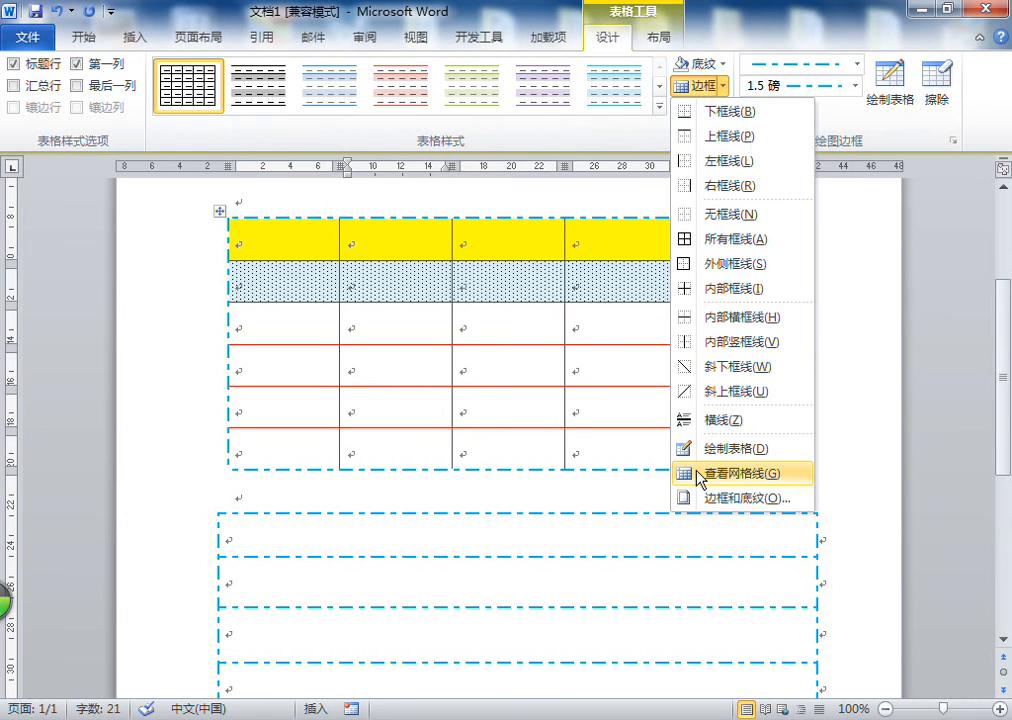
click(607, 240)
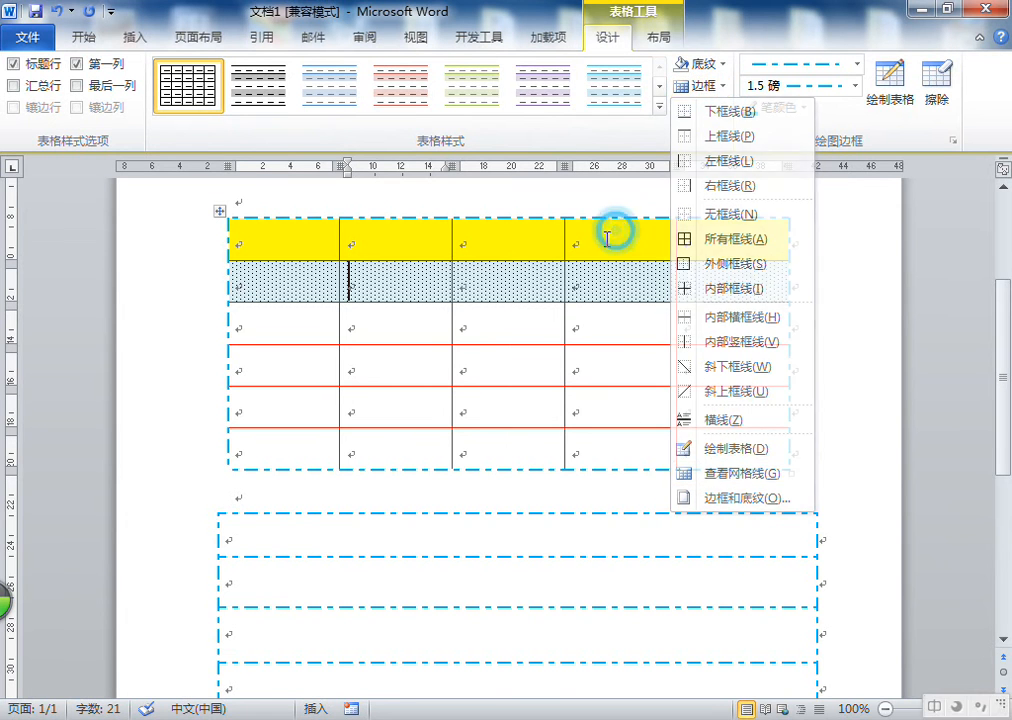
click(659, 38)
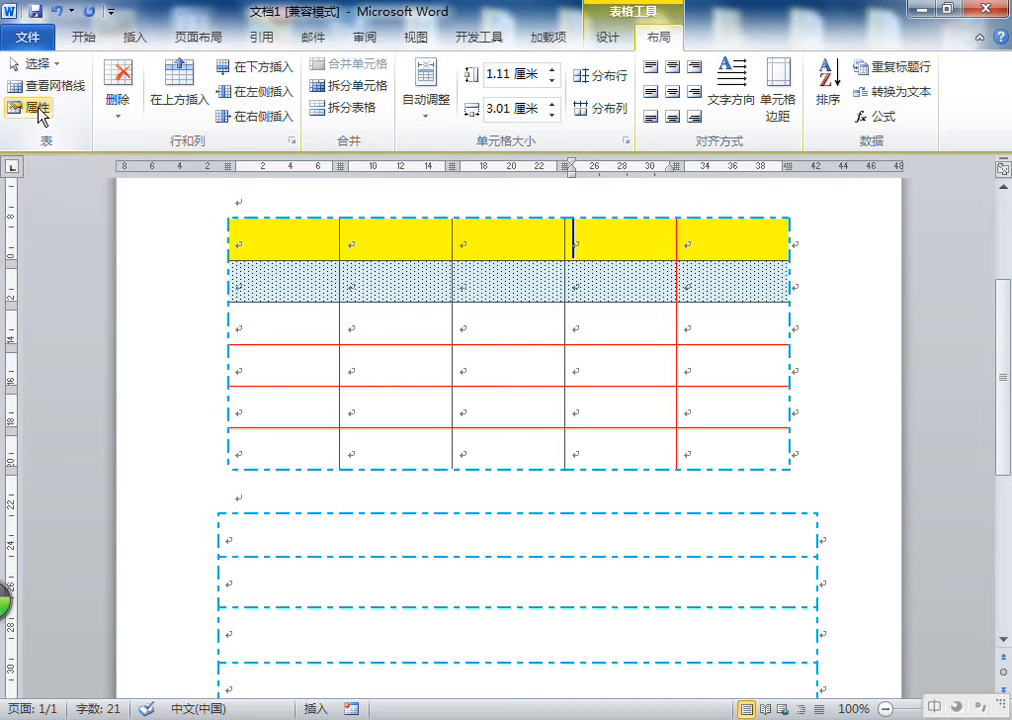
Open the Table Properties dialog from the Layout tools and close it
click(382, 280)
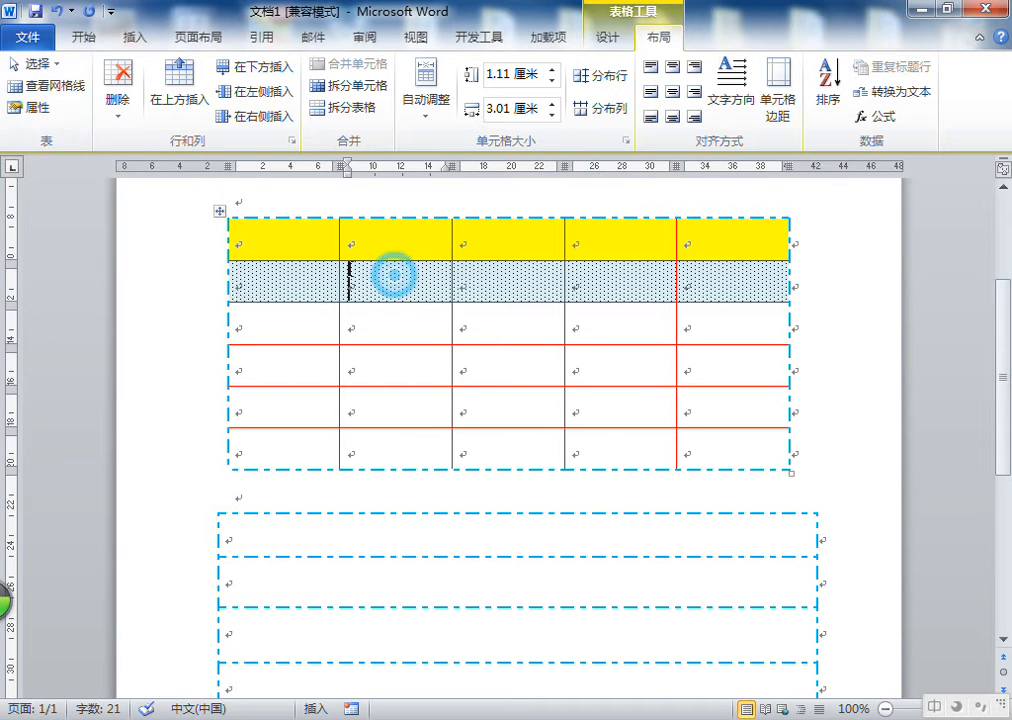
click(35, 107)
click(933, 135)
click(370, 256)
click(392, 280)
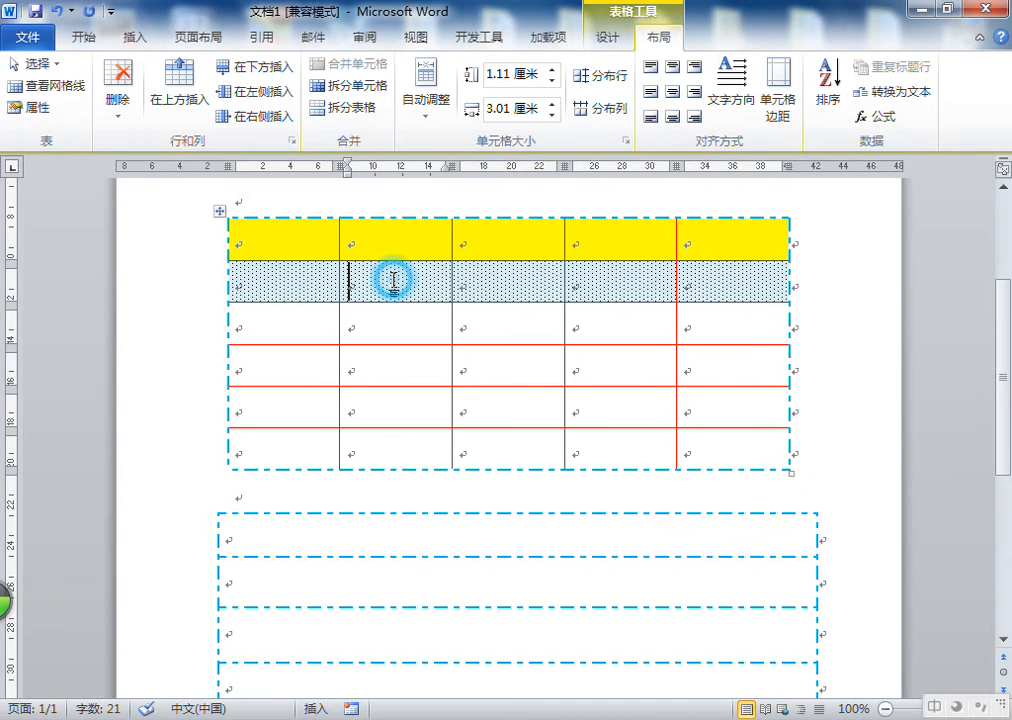
click(38, 107)
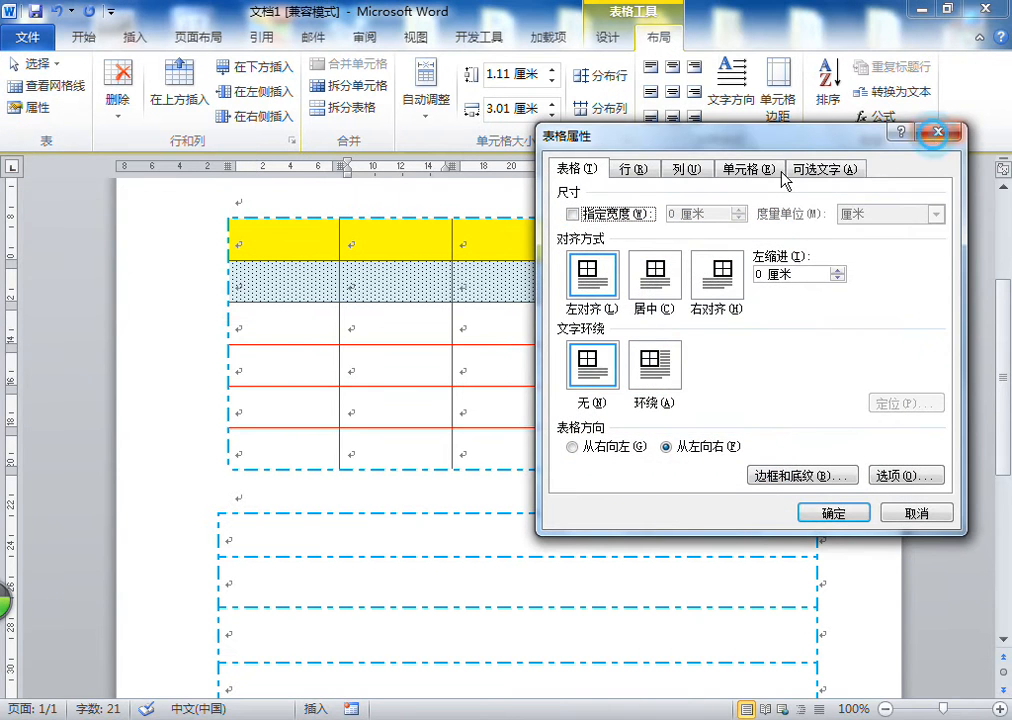
click(937, 134)
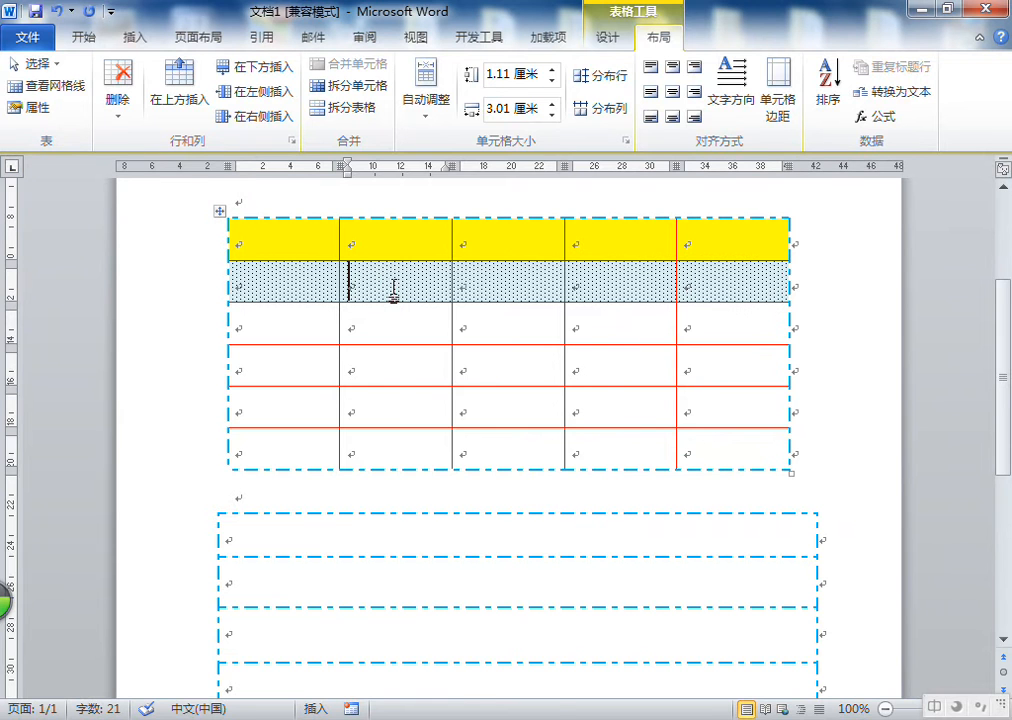
Open Table Properties from the cell's context menu and browse the Row, Column, Cell, Alt Text and Table tabs
right_click(394, 290)
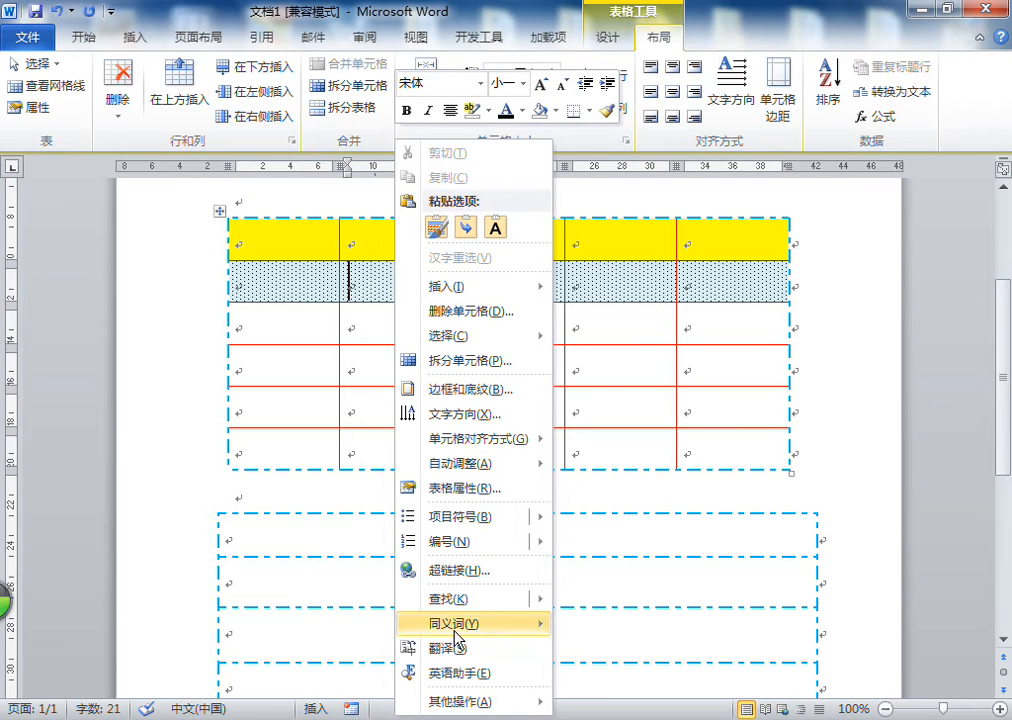
click(466, 490)
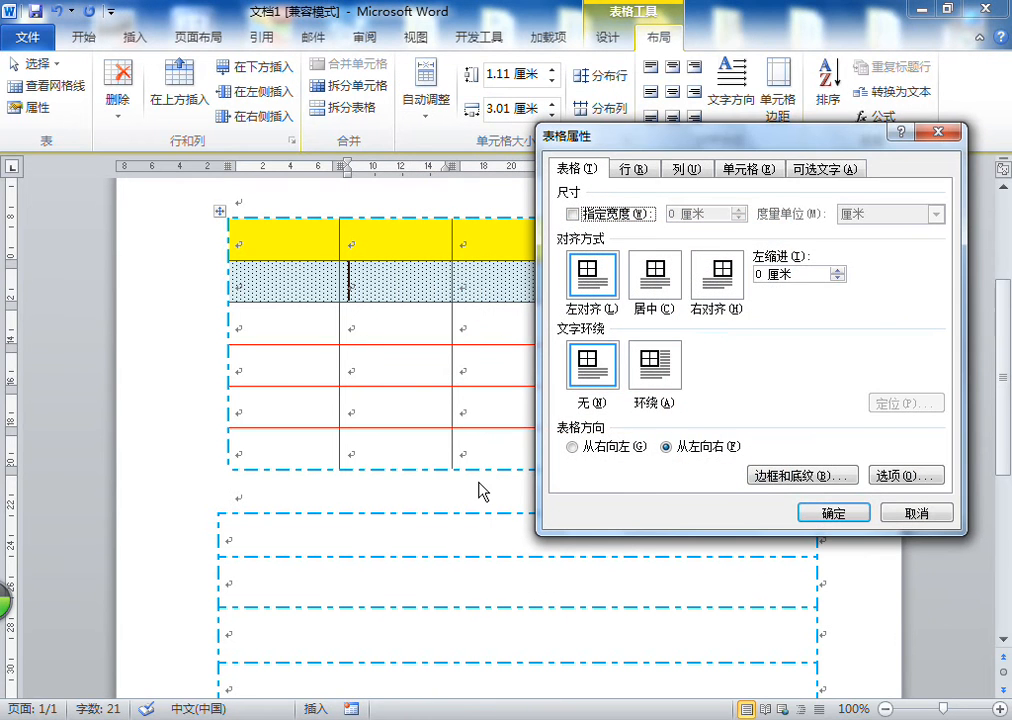
click(947, 516)
click(627, 172)
click(688, 172)
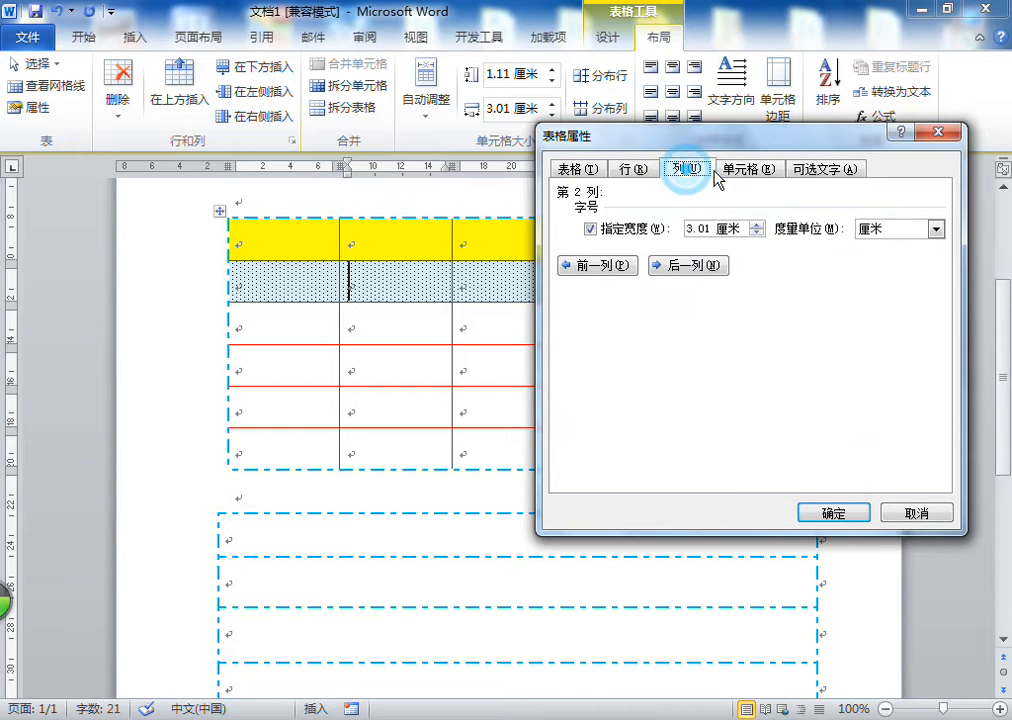
click(744, 172)
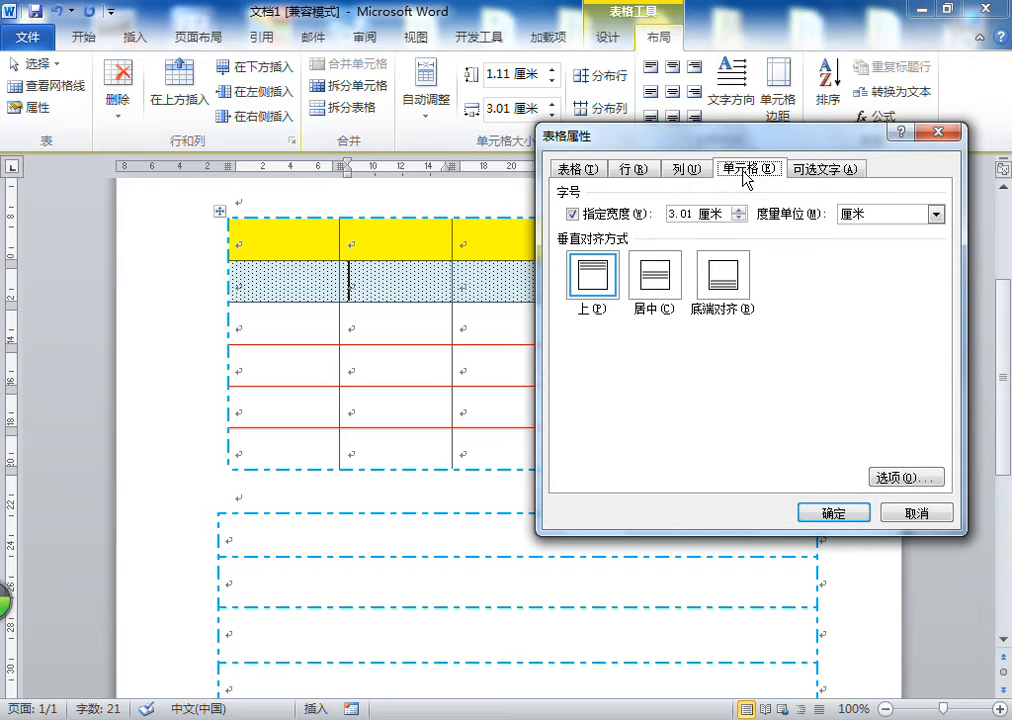
click(820, 170)
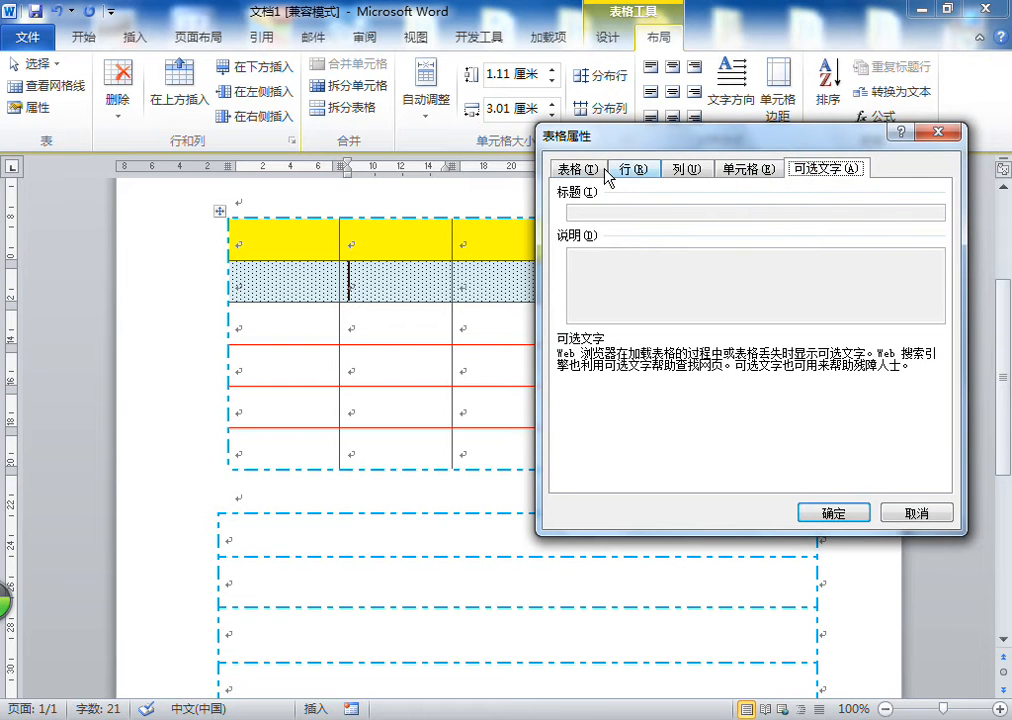
click(567, 170)
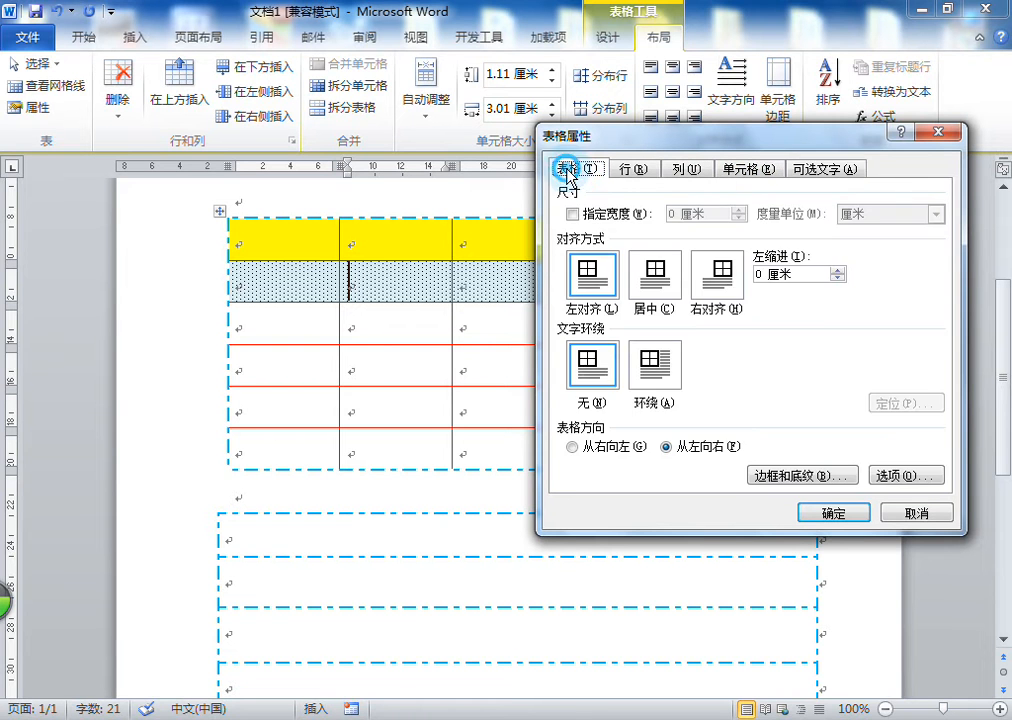
Close the Table Properties dialog
click(947, 133)
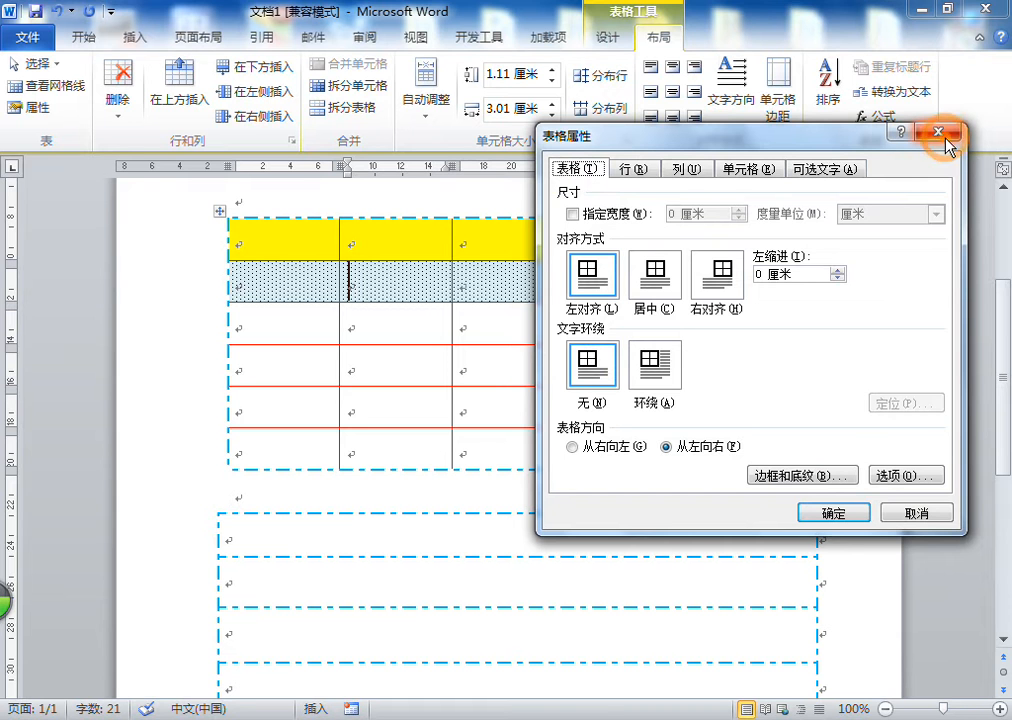
click(497, 199)
scroll(495, 210, down, 7)
scroll(549, 422, up, 3)
click(445, 553)
scroll(448, 555, up, 8)
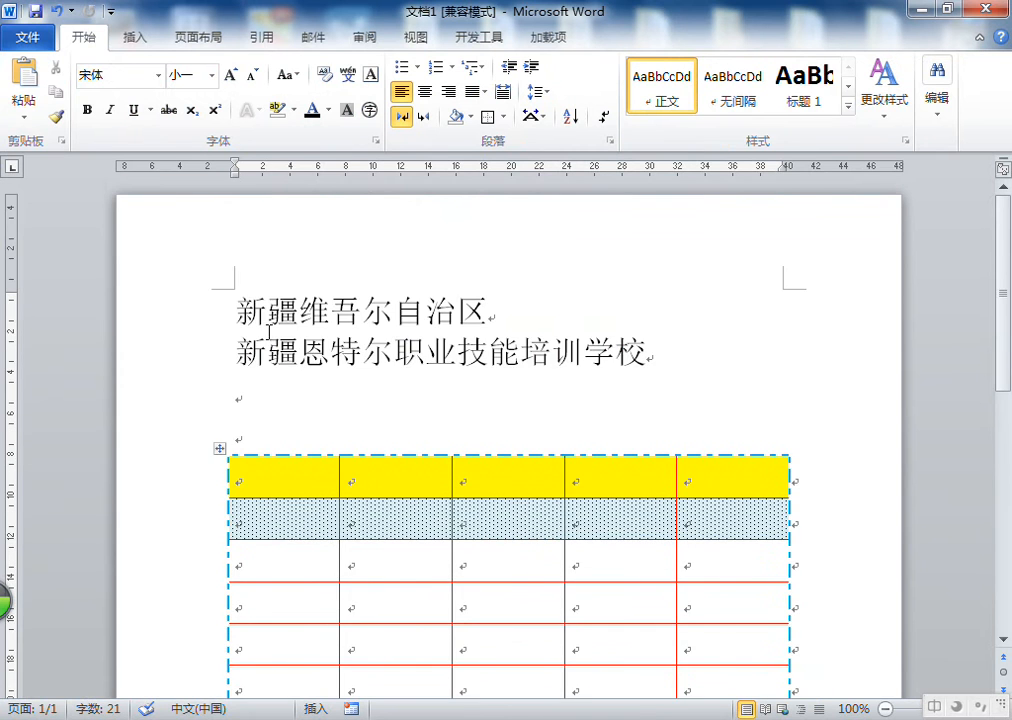
Select both tables in the document and delete them
scroll(323, 368, down, 2)
drag(275, 313, 325, 614)
key(BackSpace)
Add two empty paragraphs after the school name line
scroll(443, 398, up, 3)
click(639, 389)
key(Return)
key(Return)
click(294, 410)
Insert a table of three columns and three rows below the school name
click(135, 37)
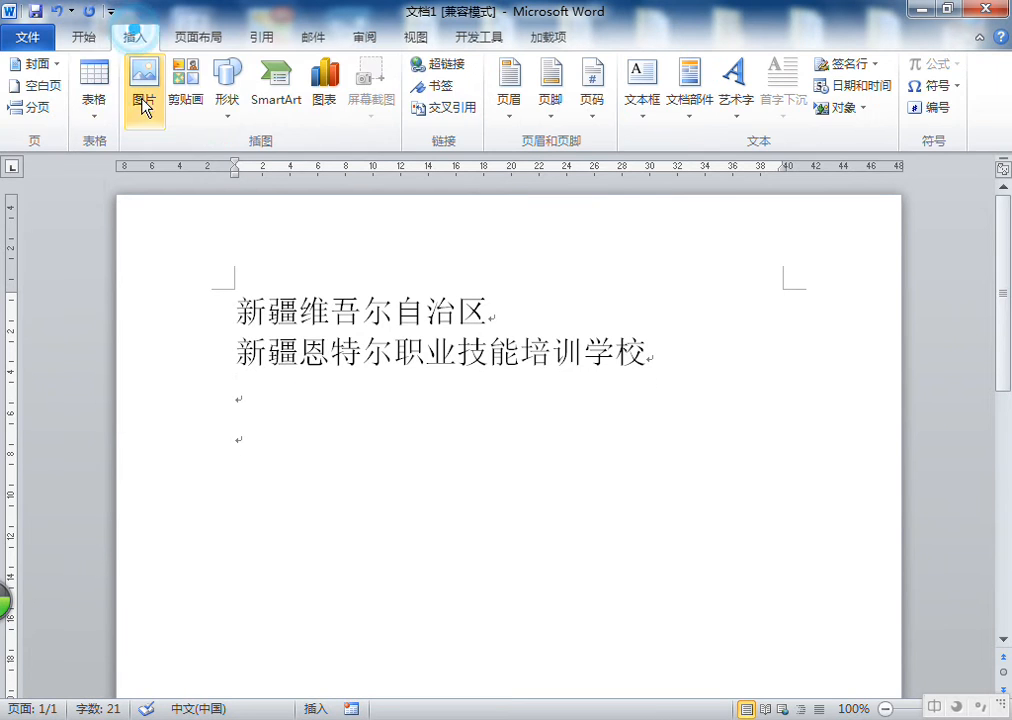
click(94, 95)
click(128, 199)
click(522, 438)
click(770, 438)
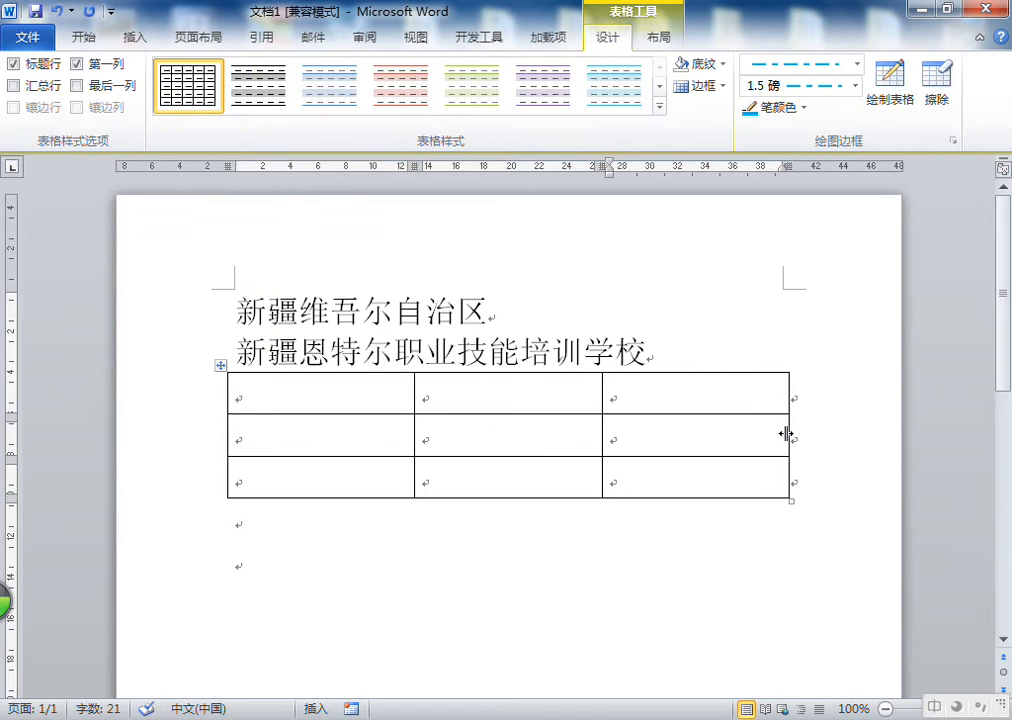
Open Table Properties for the new table from the Layout tools and close it
click(300, 429)
click(300, 389)
click(300, 425)
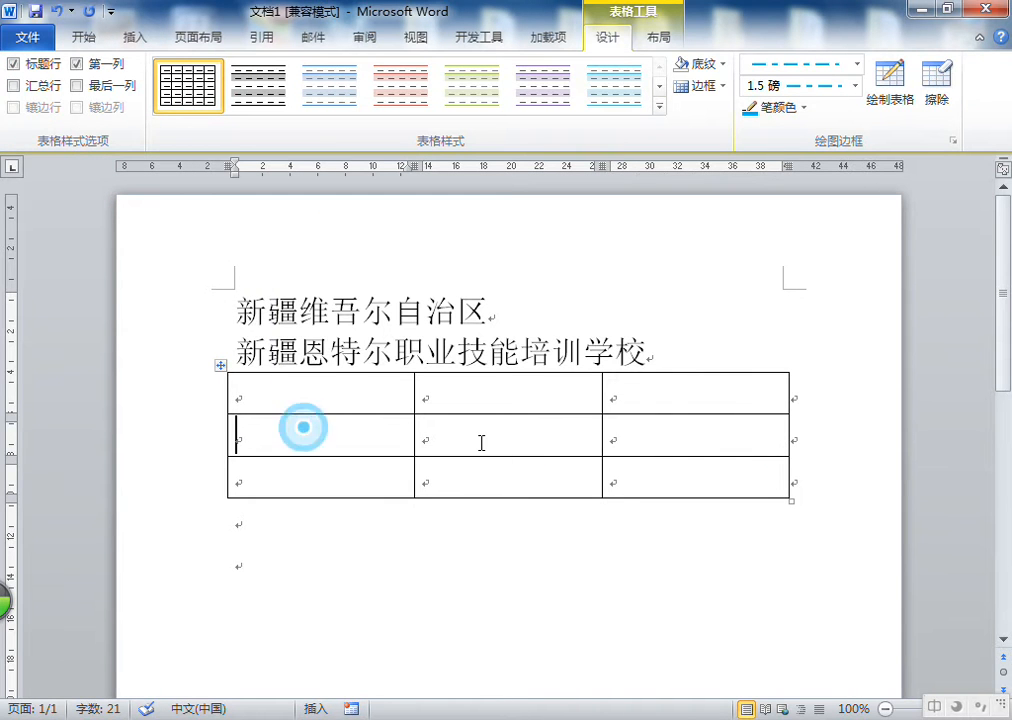
click(266, 437)
click(336, 558)
click(304, 391)
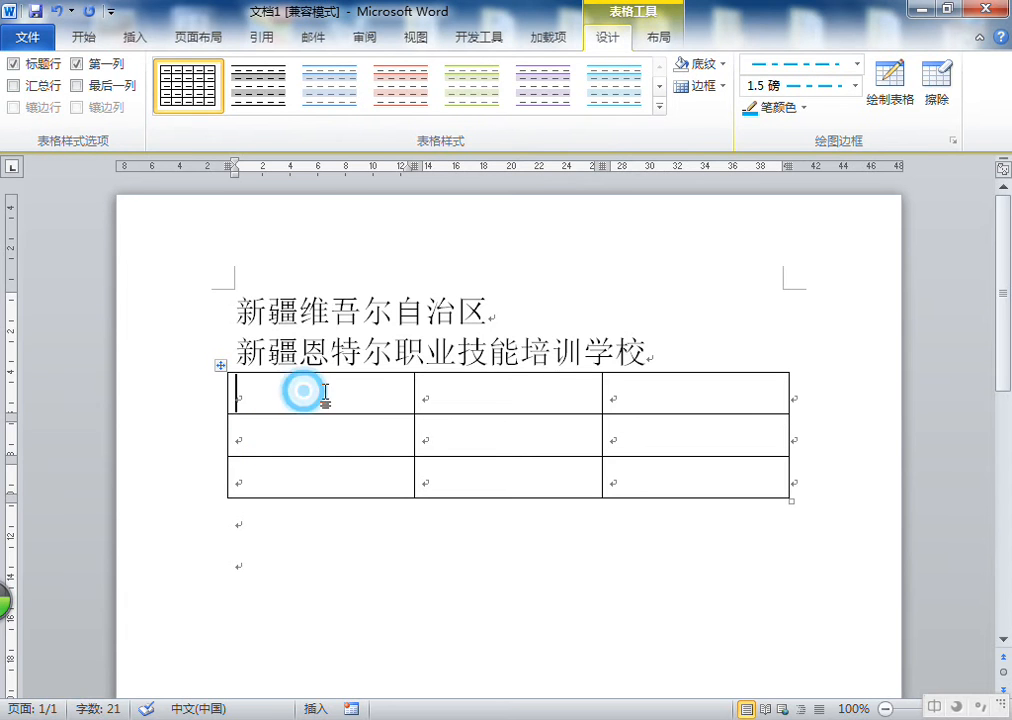
click(658, 37)
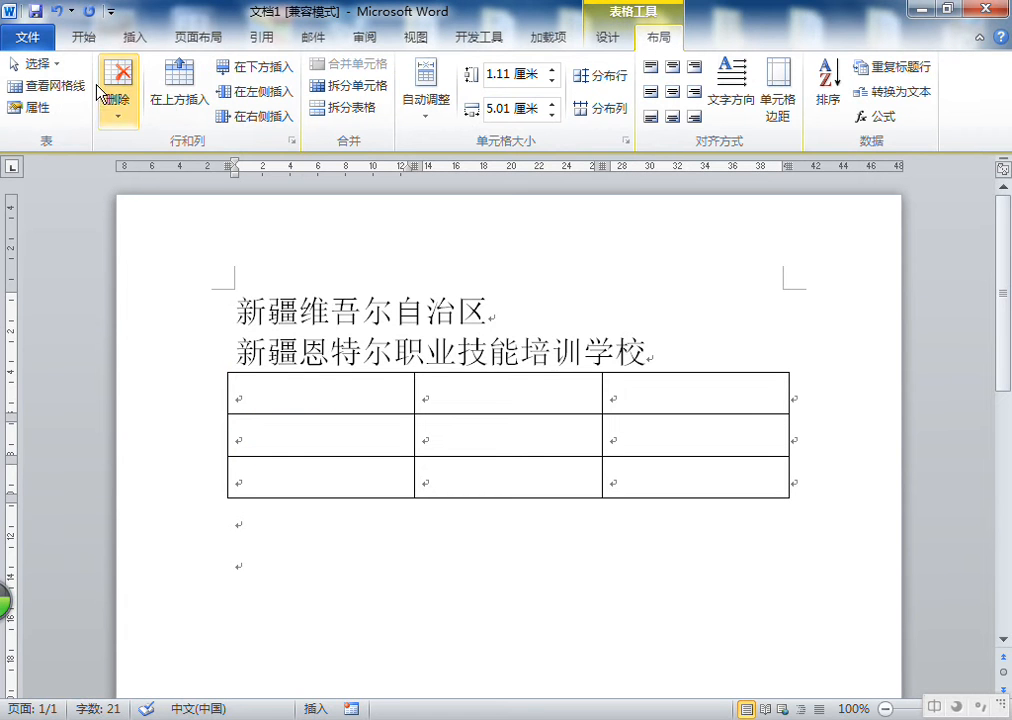
click(38, 107)
drag(682, 145, 726, 158)
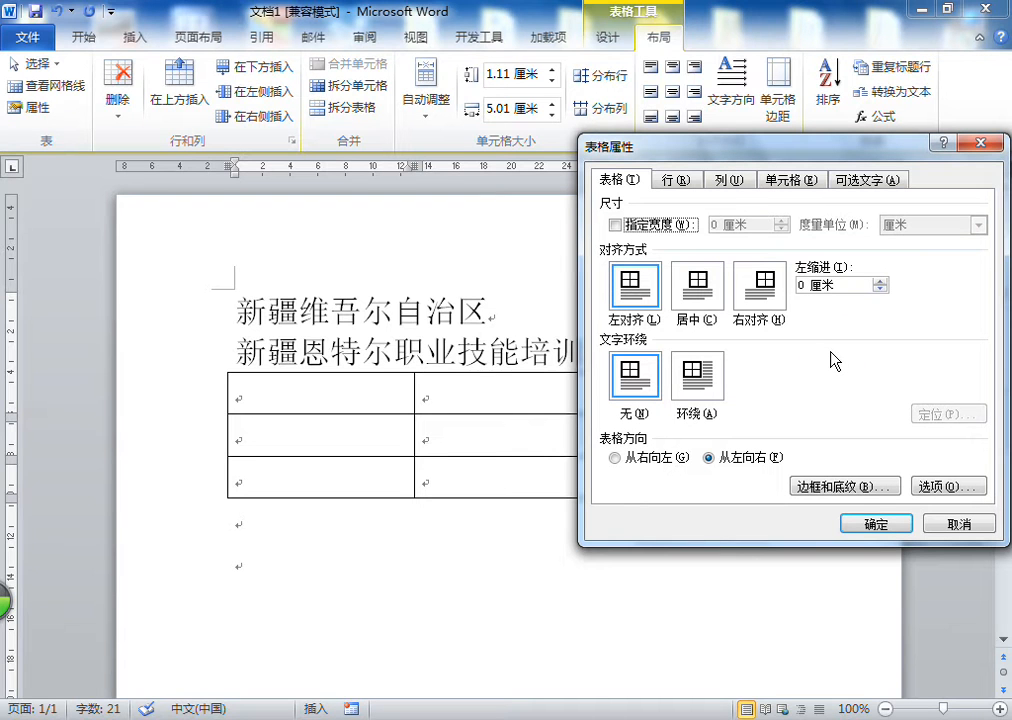
click(982, 143)
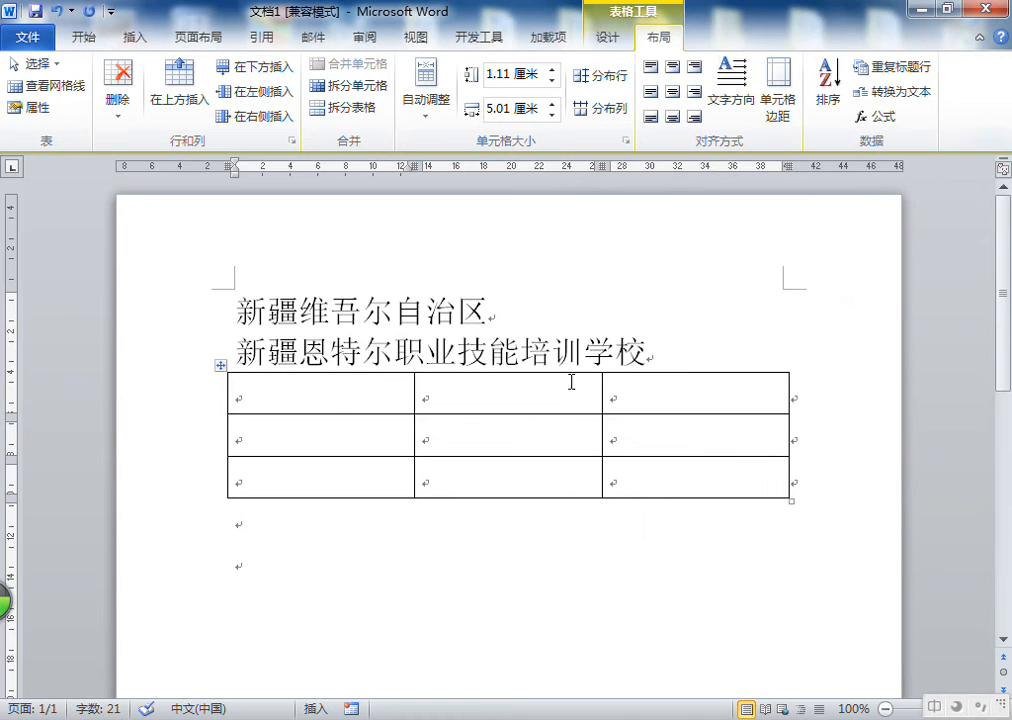
Narrow the table's last column to about 1.4 cm by moving its right border, and undo the change
click(255, 393)
click(334, 395)
click(538, 390)
click(766, 396)
drag(787, 383, 657, 398)
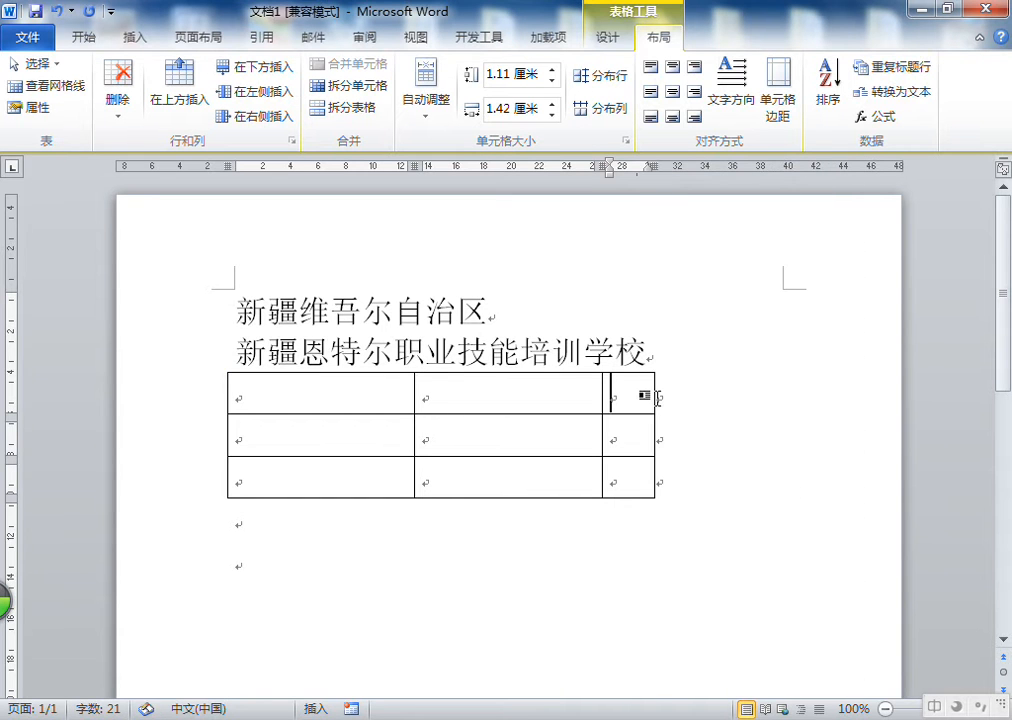
click(62, 18)
Turn on the table's preferred width in Table Properties and set it to 5 cm
click(339, 402)
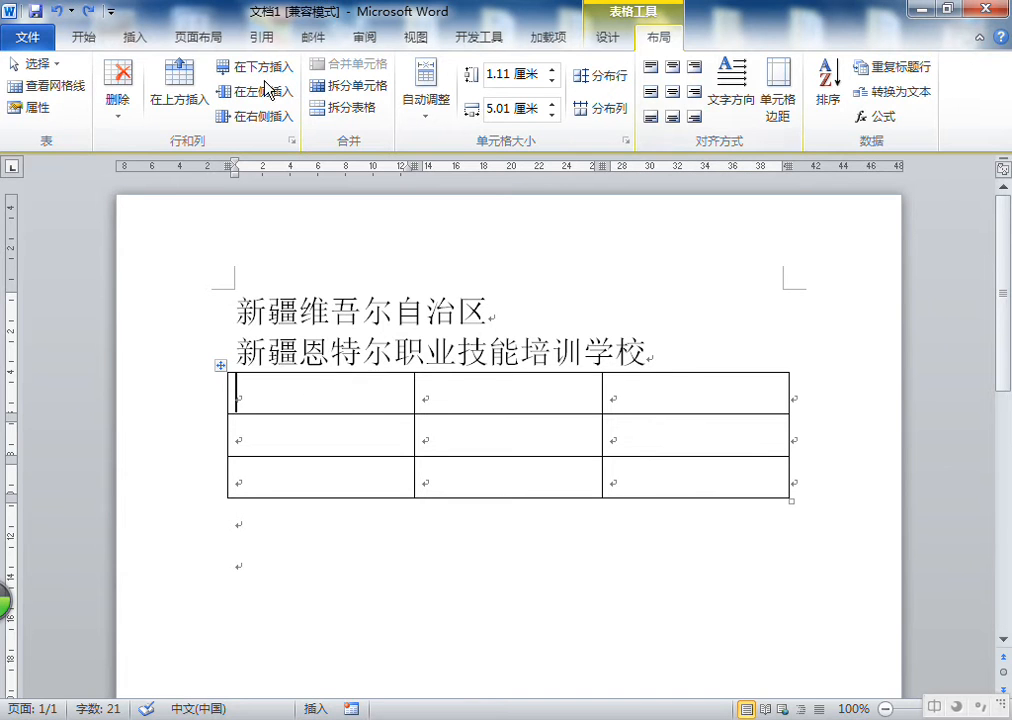
click(260, 391)
click(29, 107)
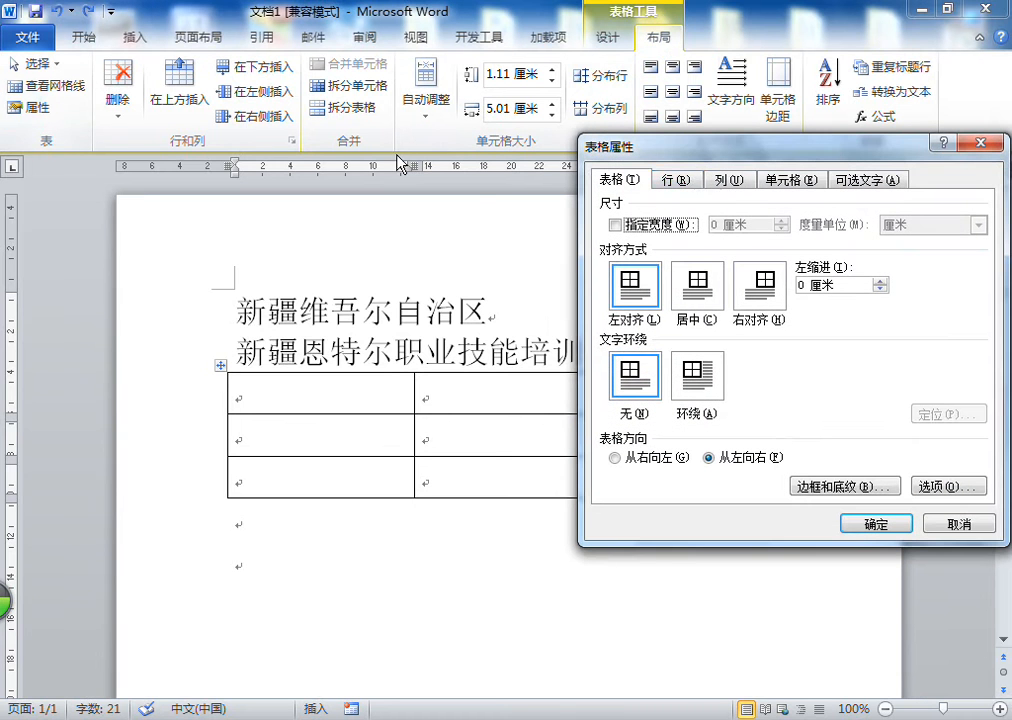
drag(876, 146, 869, 104)
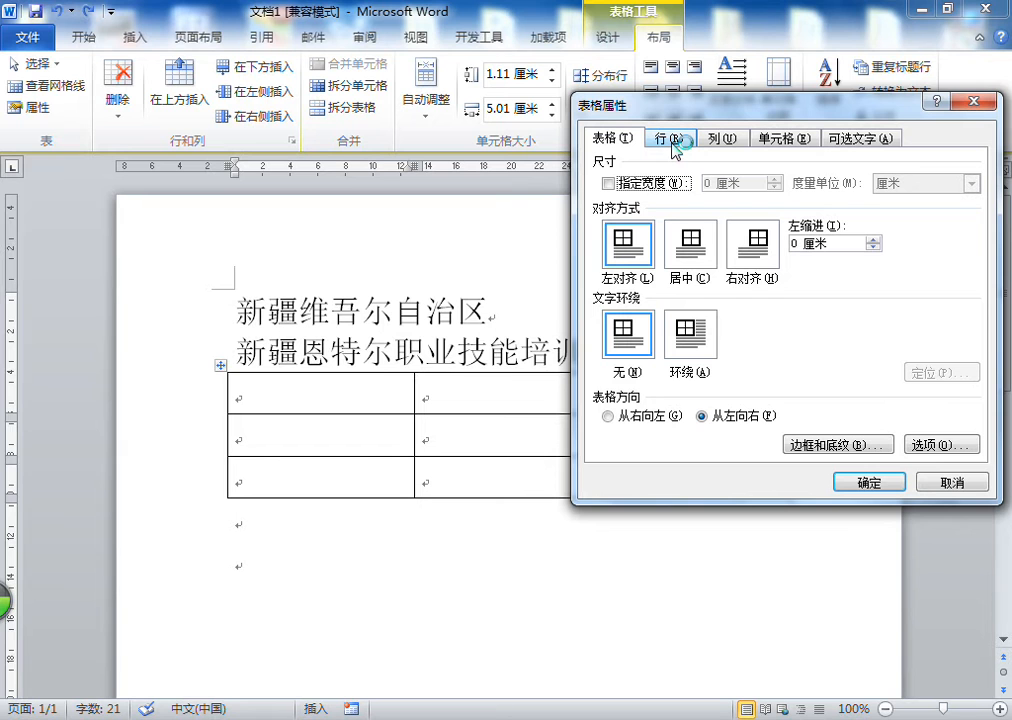
click(625, 183)
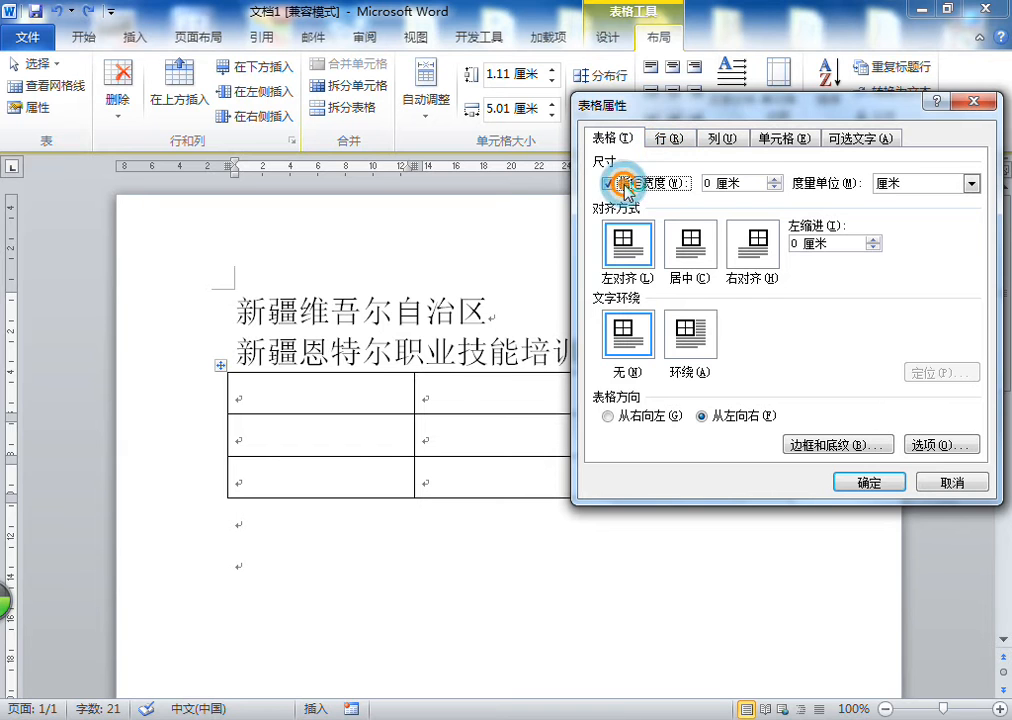
click(708, 183)
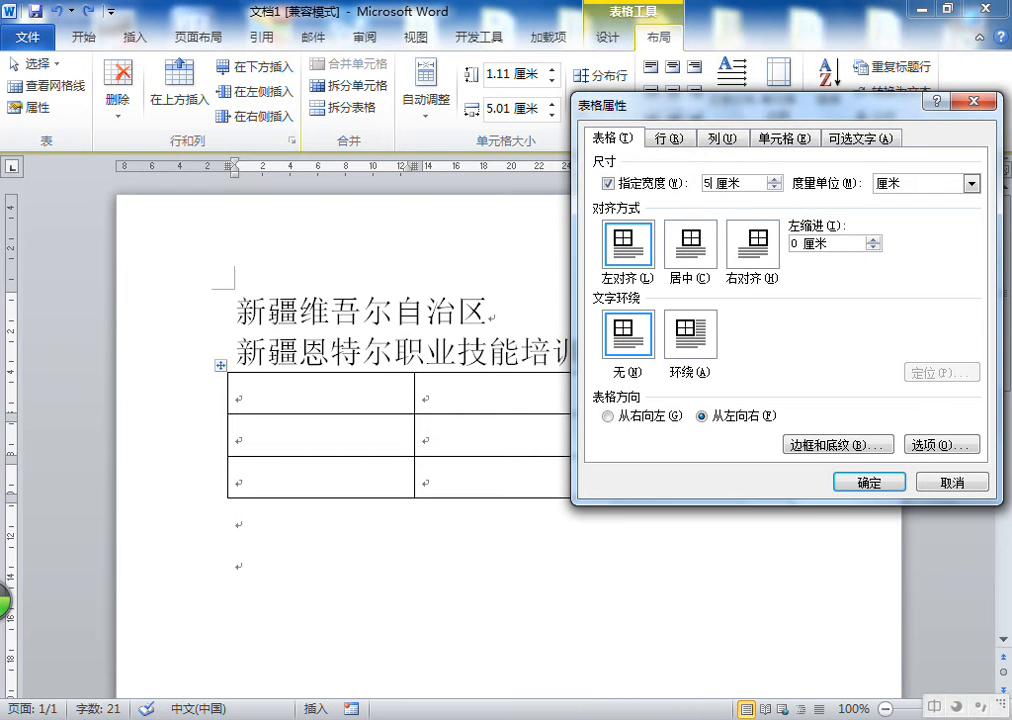
text(5)
click(886, 481)
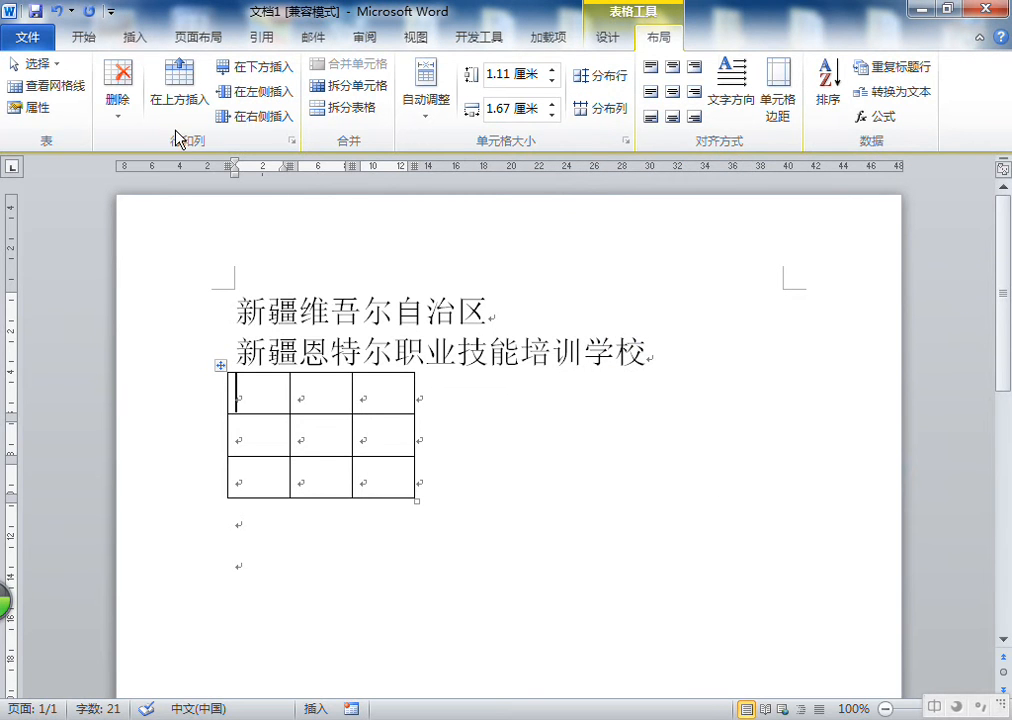
Set the table's preferred width to 10 cm in Table Properties
click(38, 107)
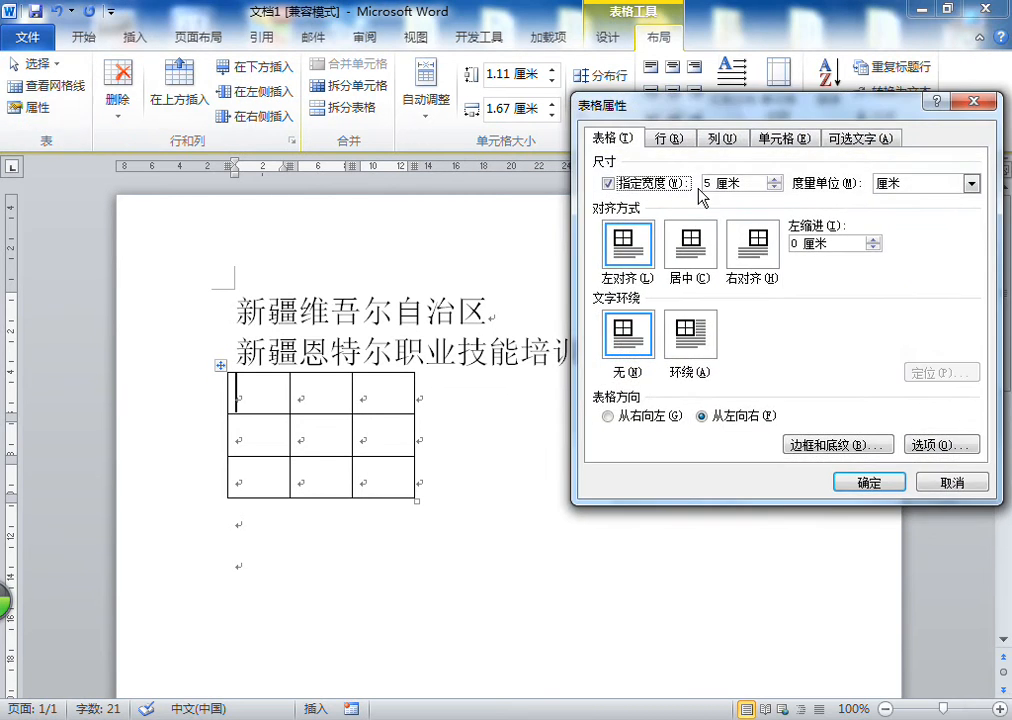
double_click(708, 183)
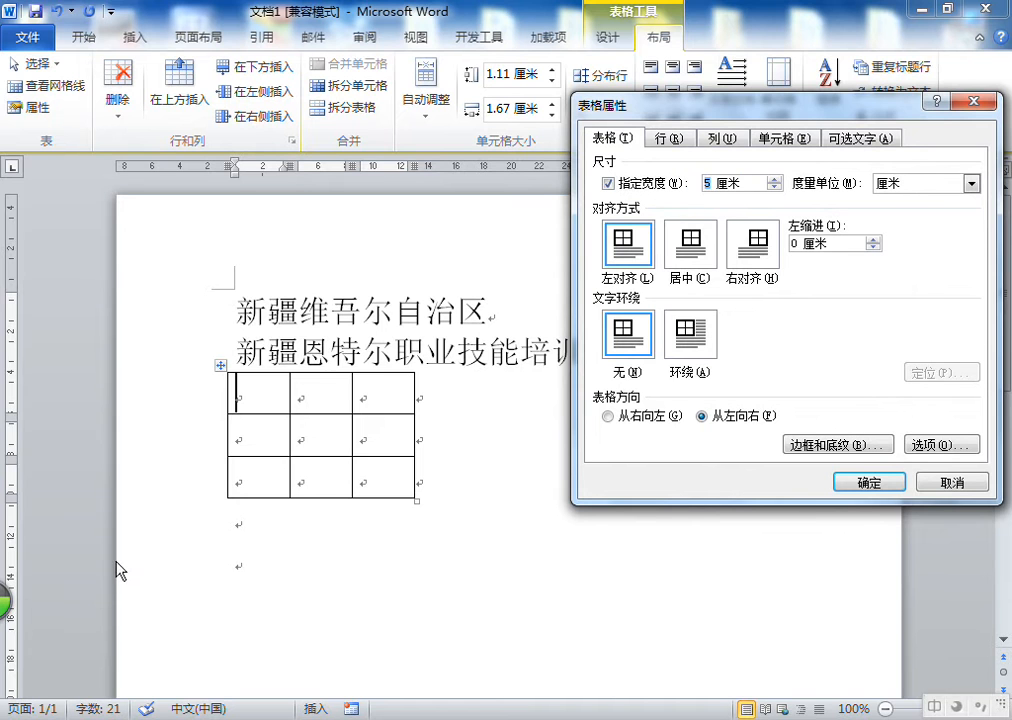
click(731, 478)
click(878, 481)
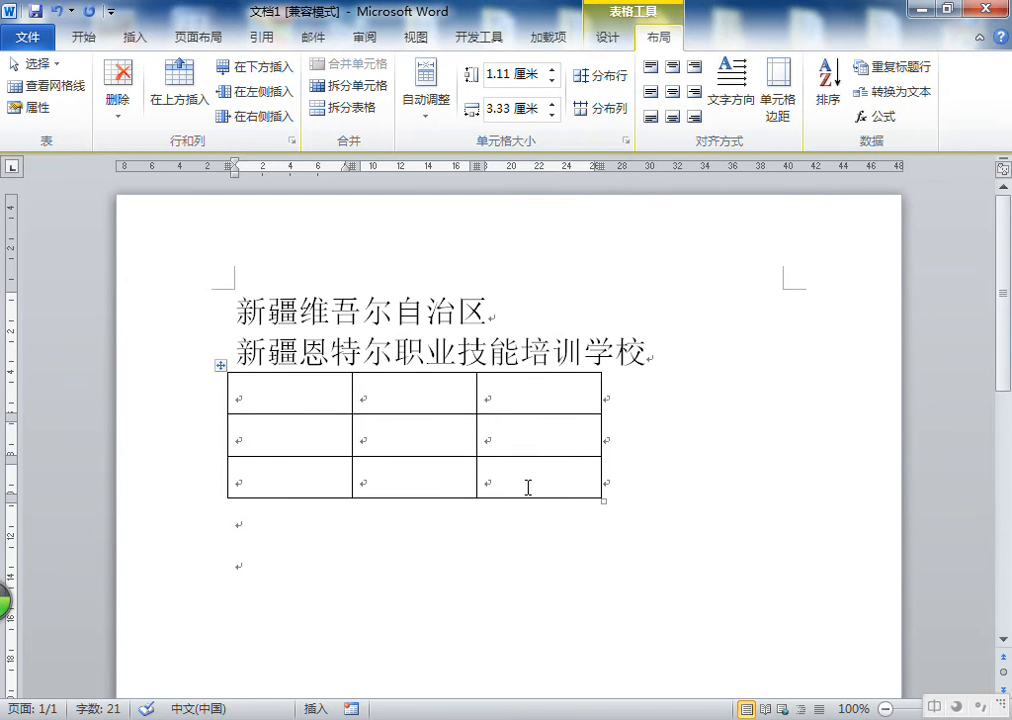
Paste the school name line repeatedly to build a long paragraph above the table
click(353, 536)
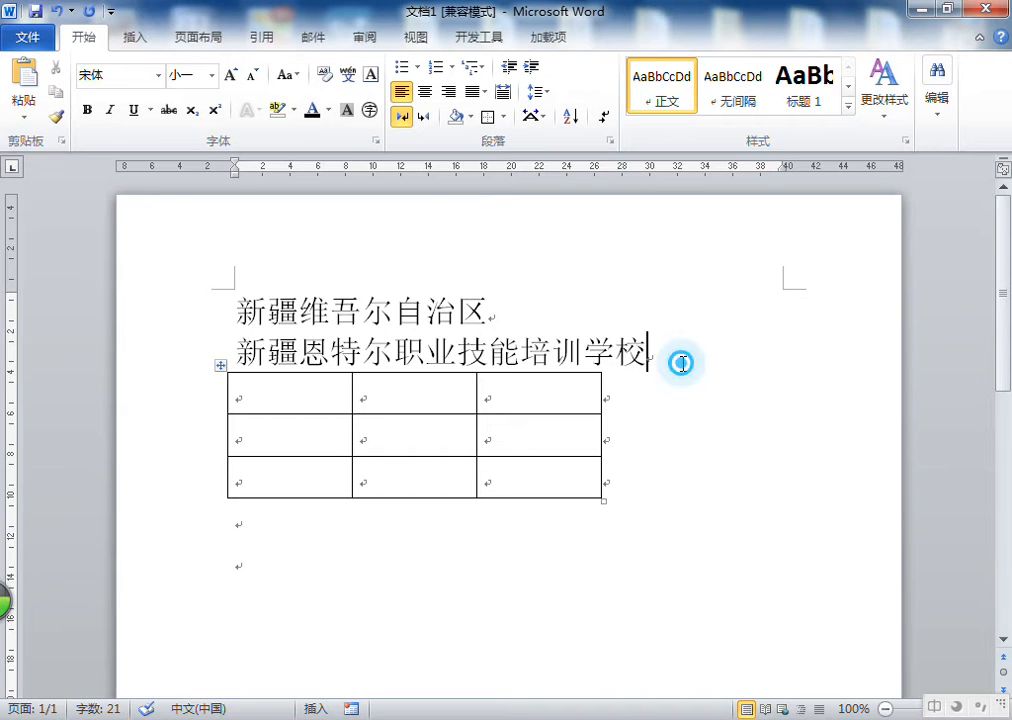
drag(656, 354, 240, 352)
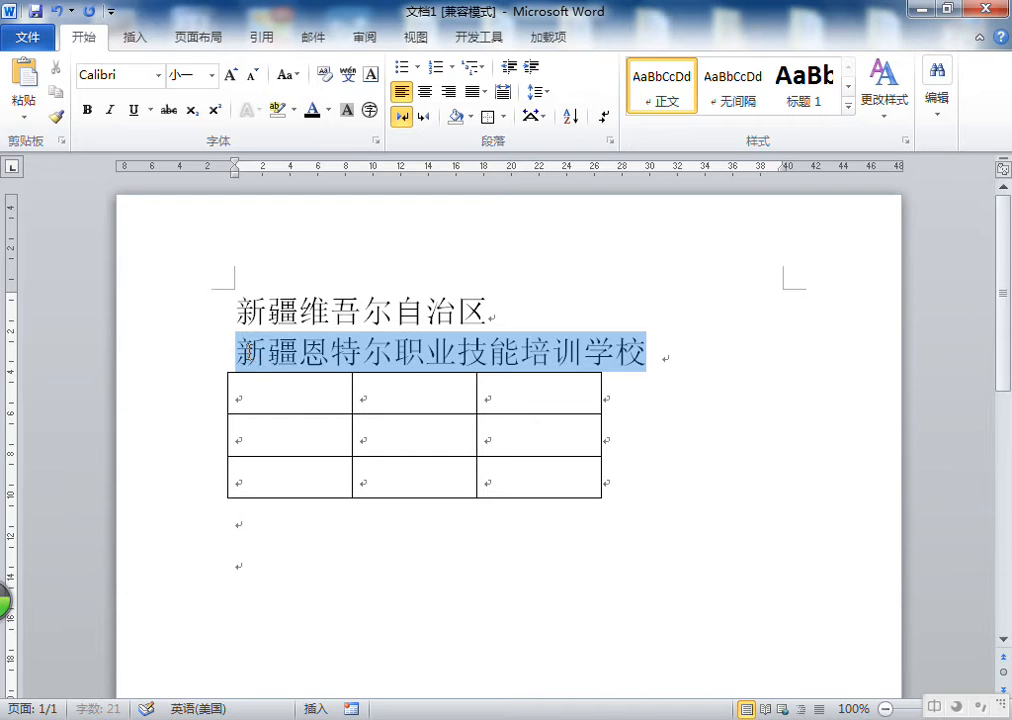
click(26, 78)
double_click(26, 78)
double_click(26, 78)
click(26, 78)
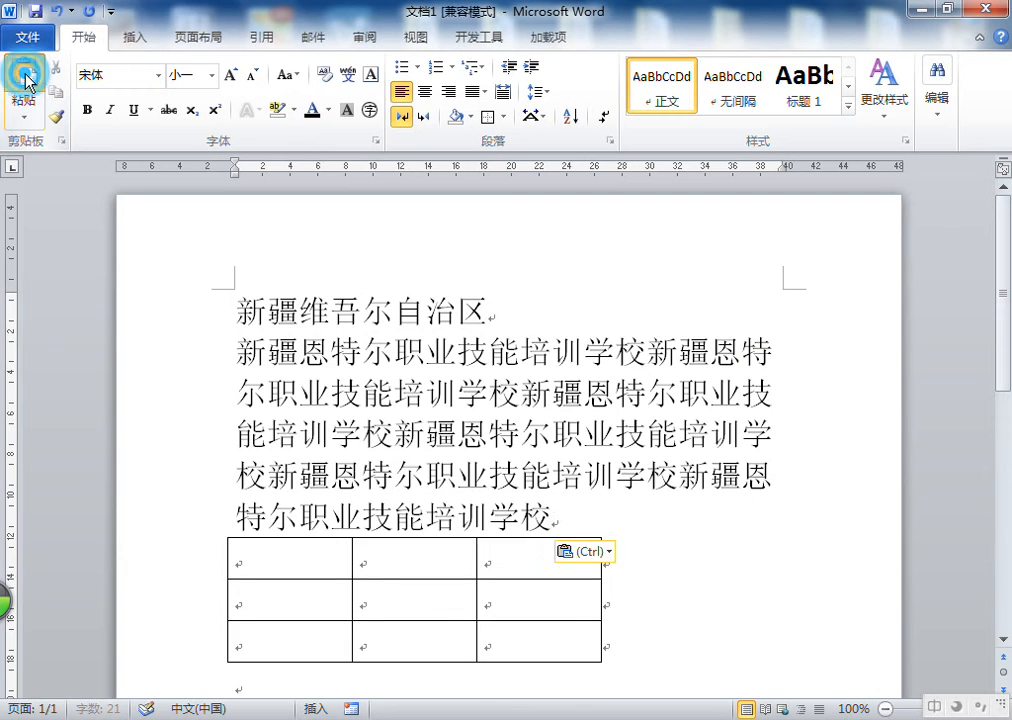
double_click(26, 78)
click(26, 78)
double_click(26, 78)
Select the paragraph and shrink its font size to 小二
triple_click(443, 465)
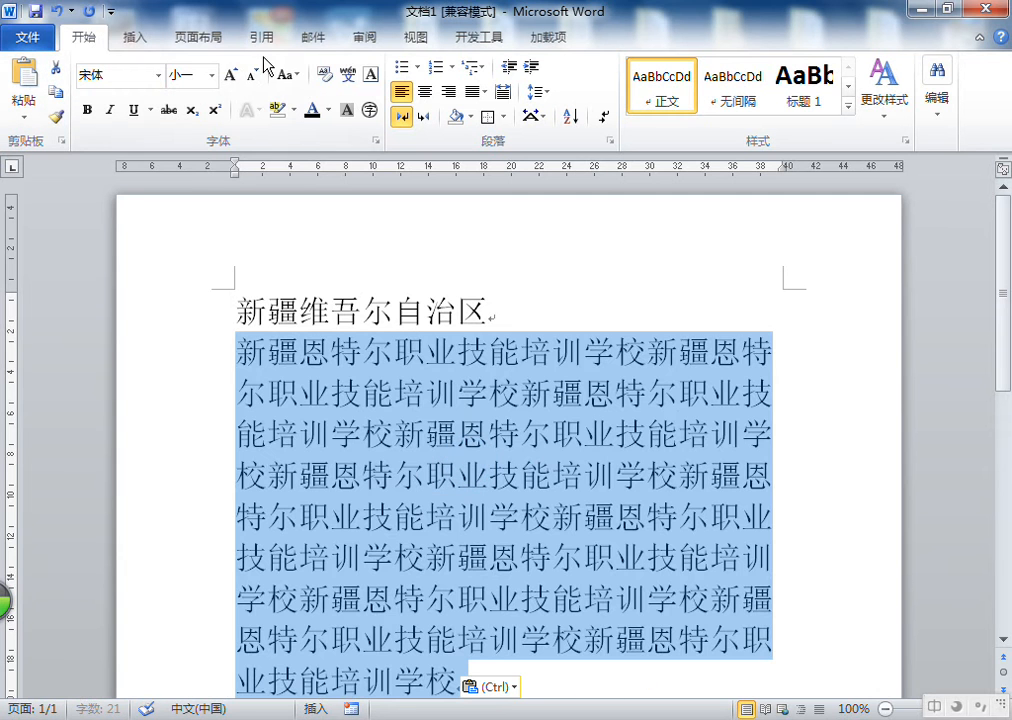
click(253, 75)
click(253, 75)
click(253, 75)
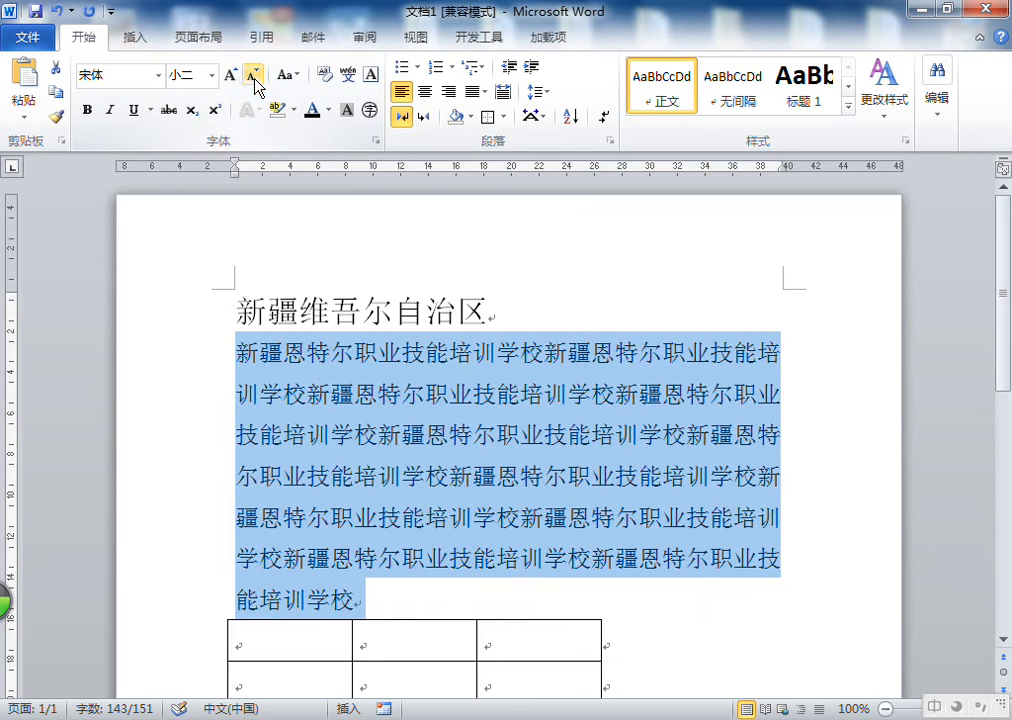
Paste the school name twice more at the end of the paragraph
click(410, 487)
click(343, 599)
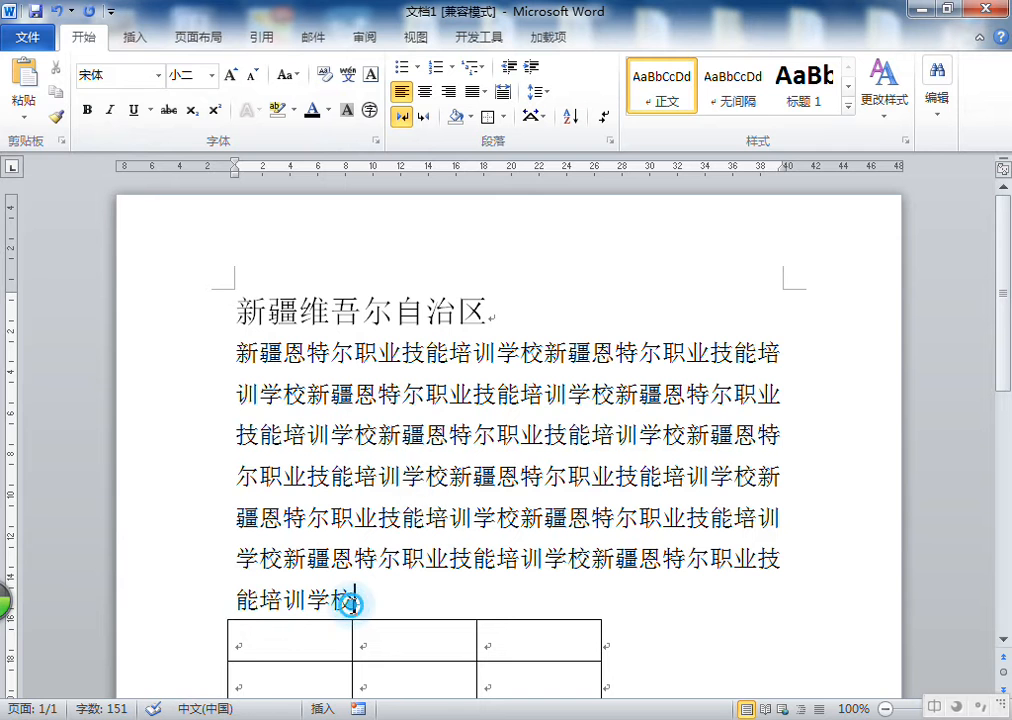
click(35, 80)
click(35, 80)
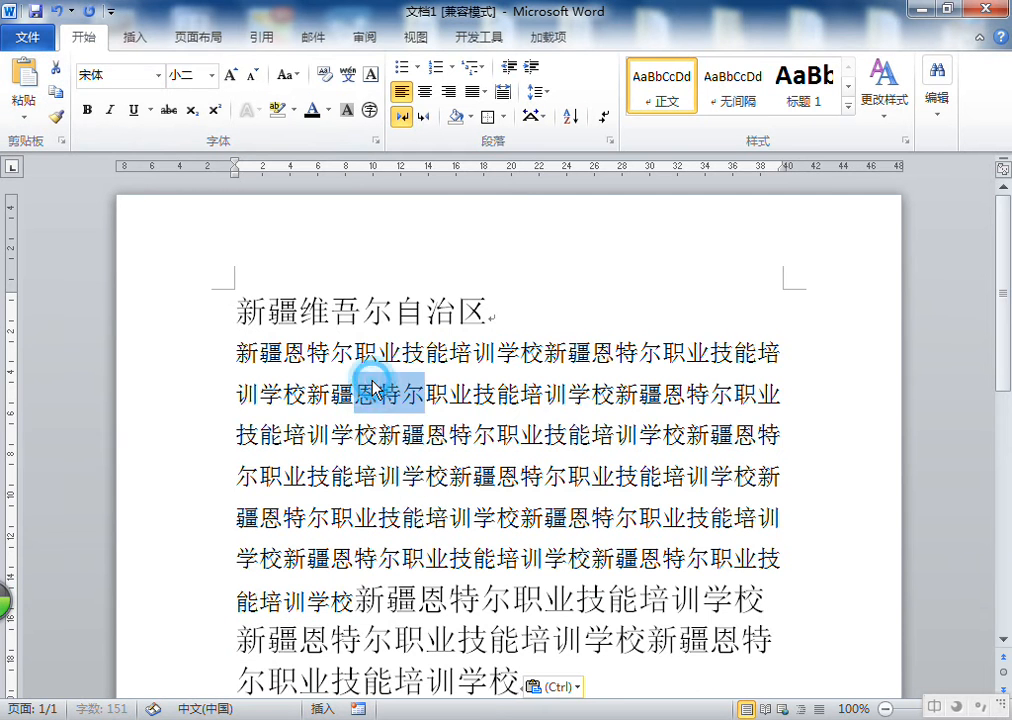
Select the whole paragraph and set its font size to 10
triple_click(334, 378)
click(253, 75)
click(253, 75)
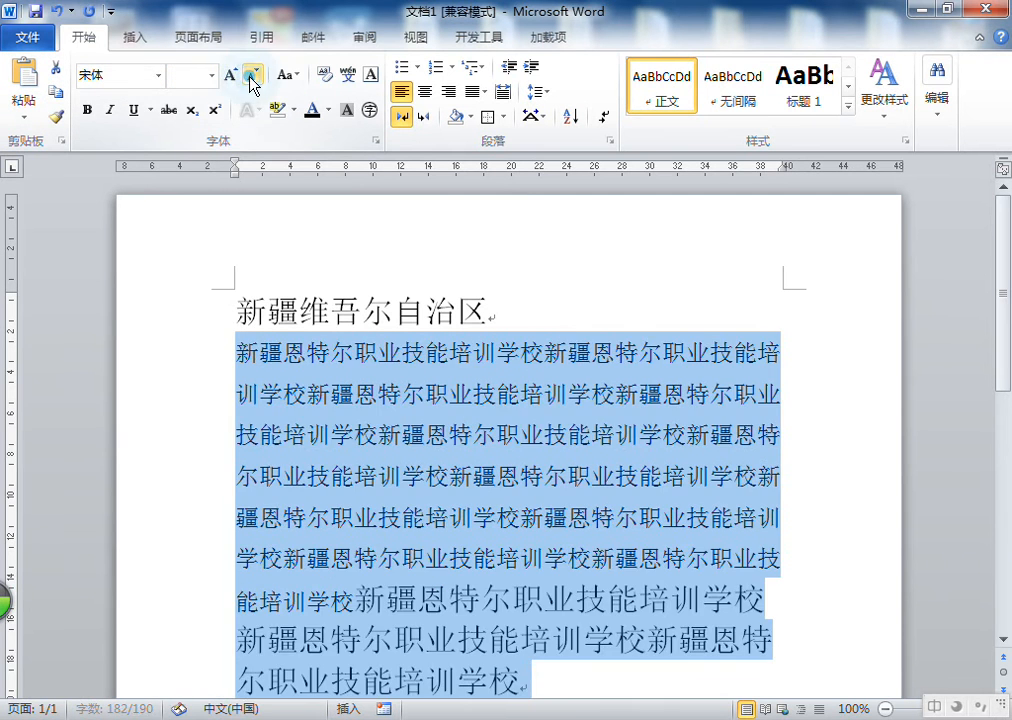
click(231, 75)
click(253, 76)
click(253, 76)
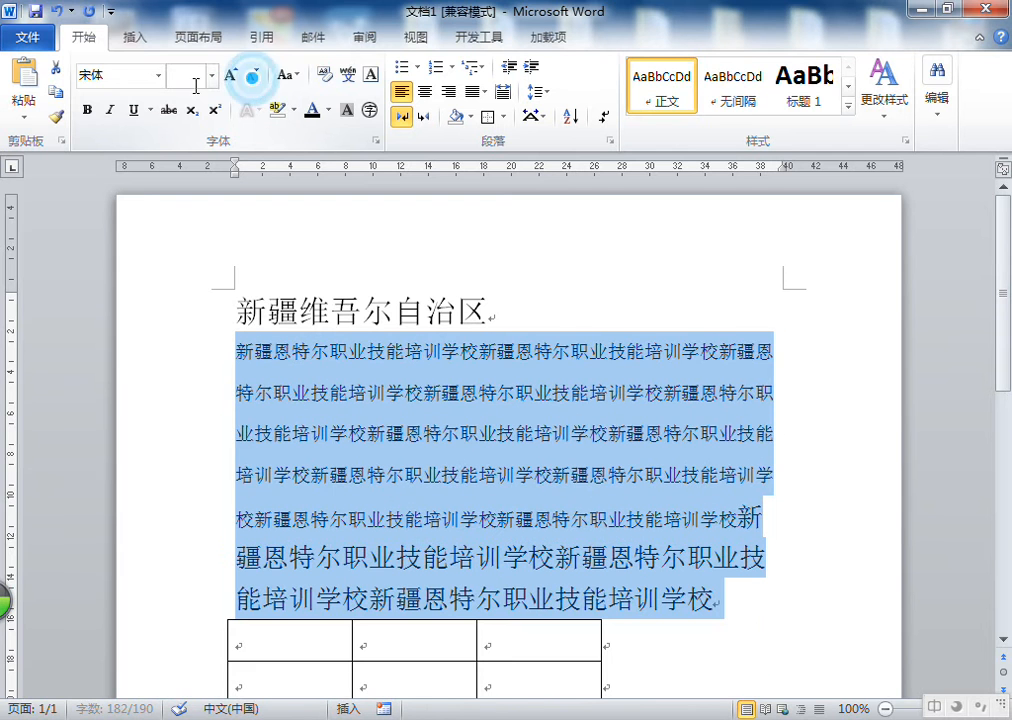
text(10)
key(Return)
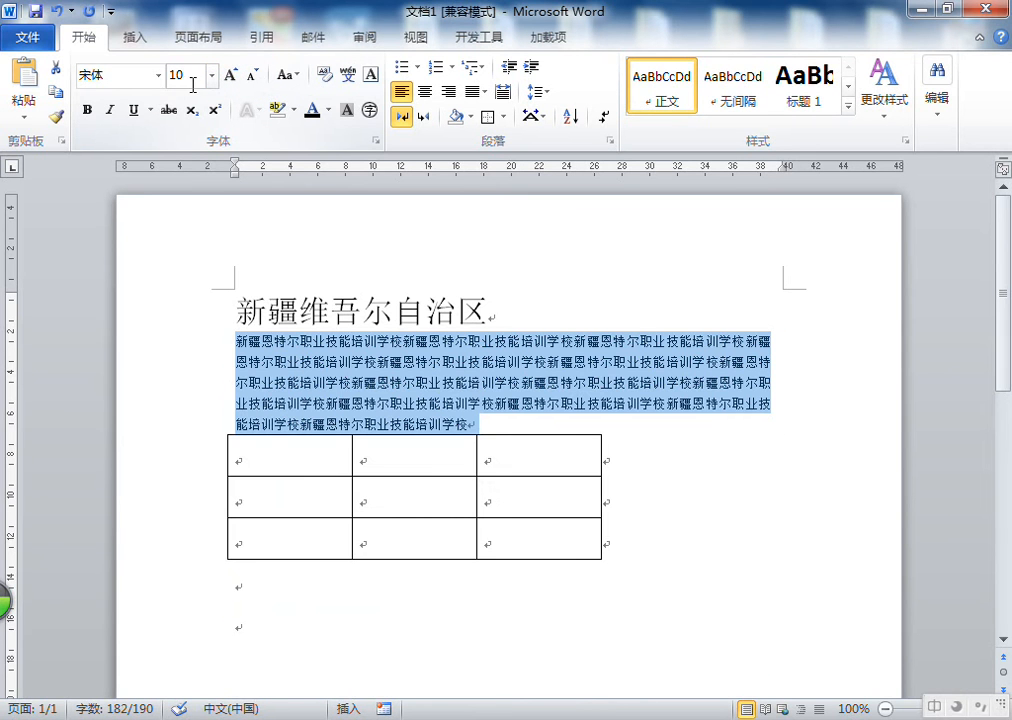
Enlarge the paragraph's font size step by step
click(231, 75)
click(231, 75)
click(231, 75)
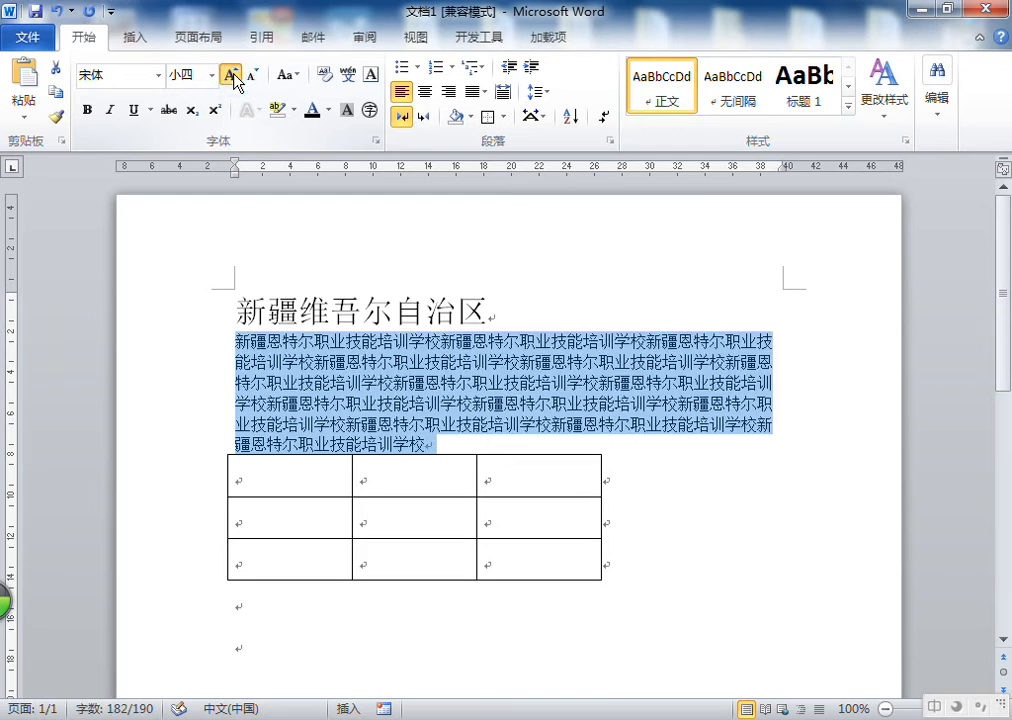
click(231, 75)
click(420, 640)
scroll(436, 505, down, 1)
Center the table on the page using the alignment option in Table Properties
right_click(436, 506)
click(363, 495)
scroll(430, 508, up, 2)
scroll(428, 507, down, 3)
click(411, 470)
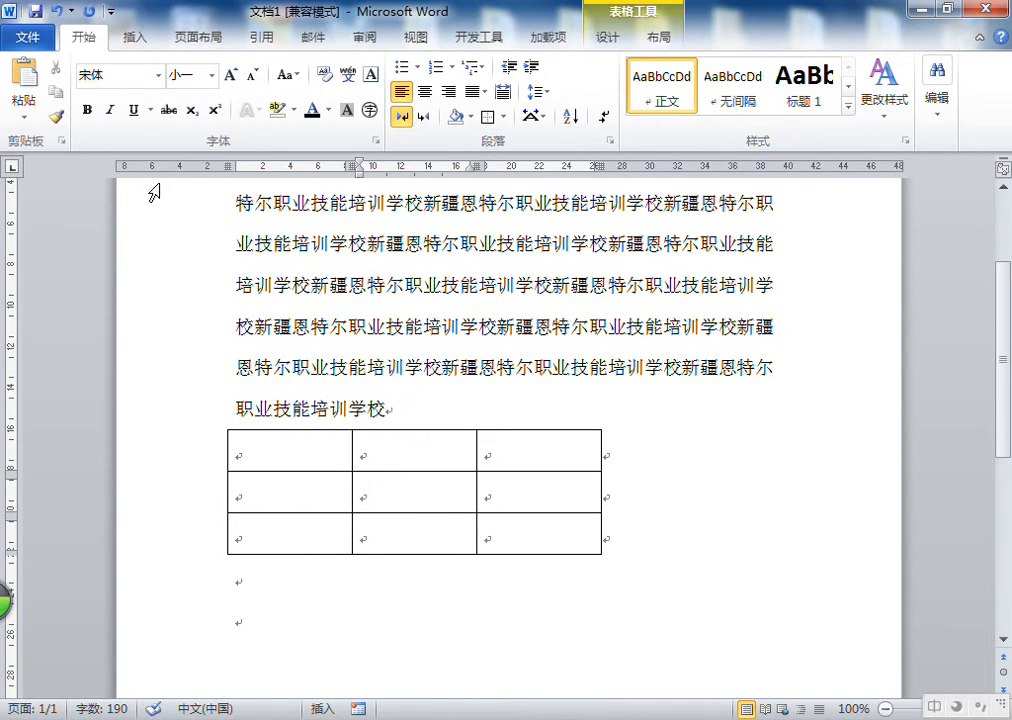
click(659, 35)
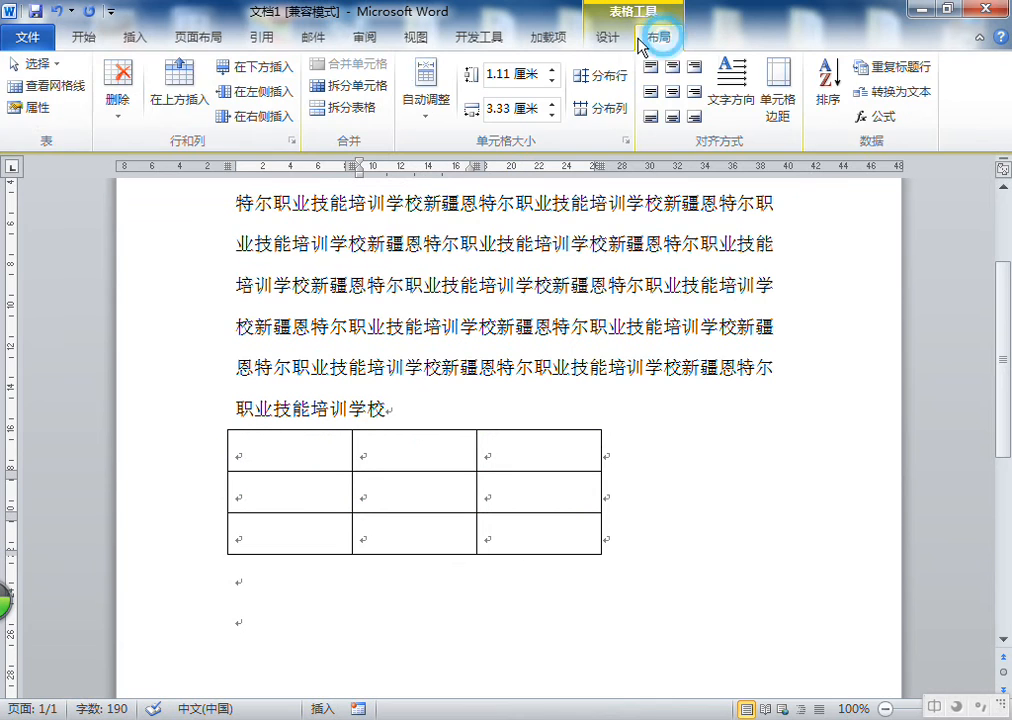
click(33, 108)
drag(650, 93, 689, 104)
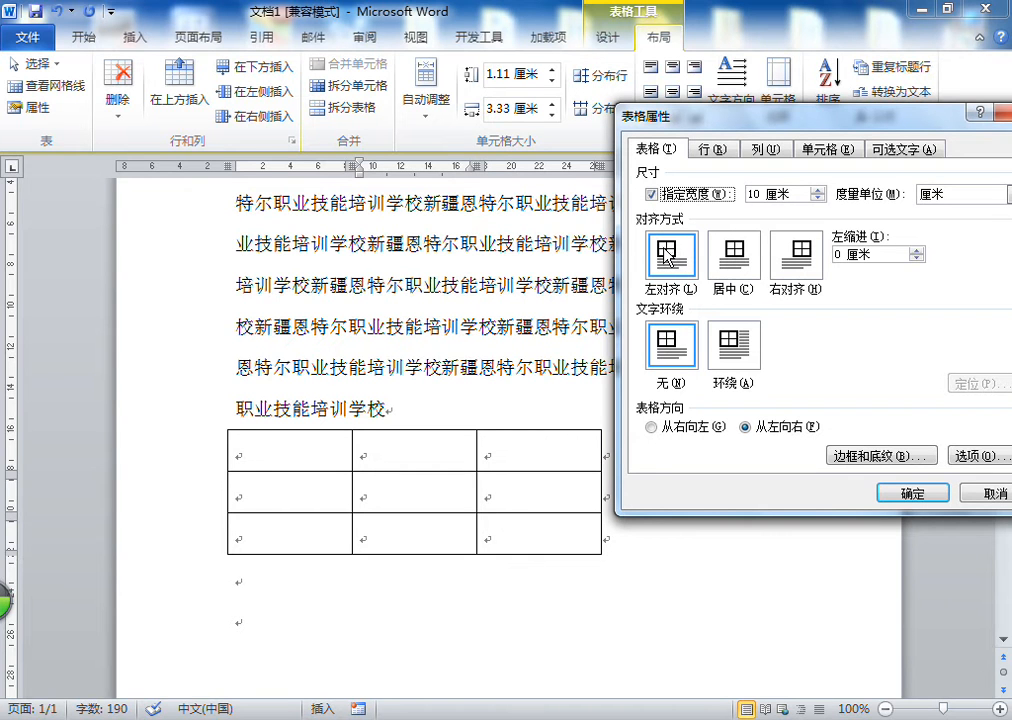
click(737, 272)
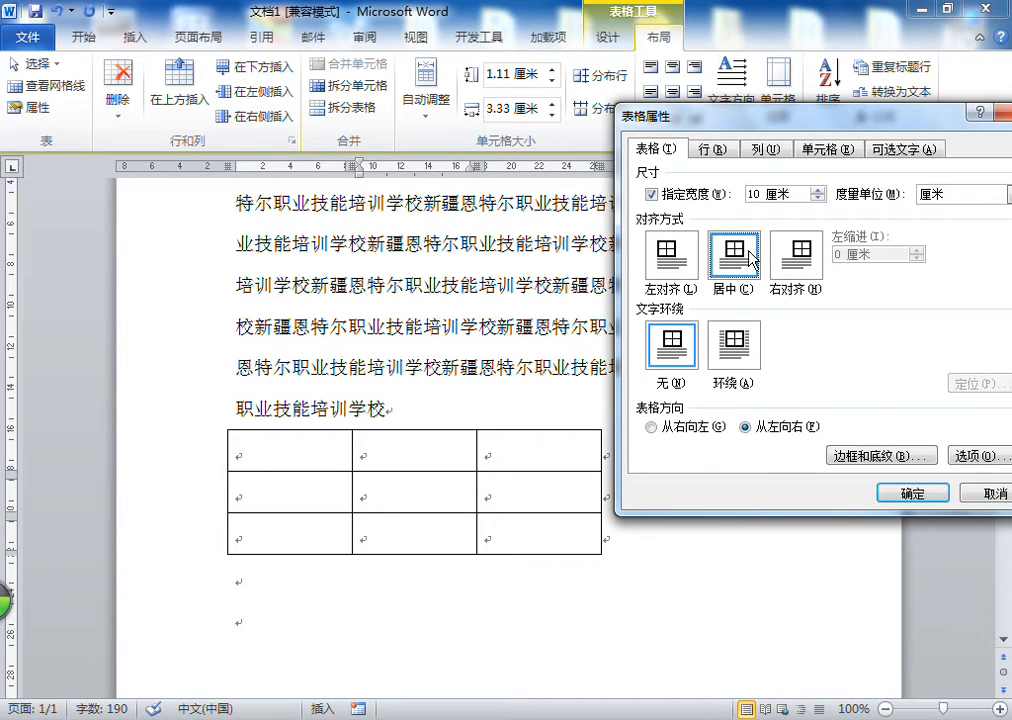
click(905, 490)
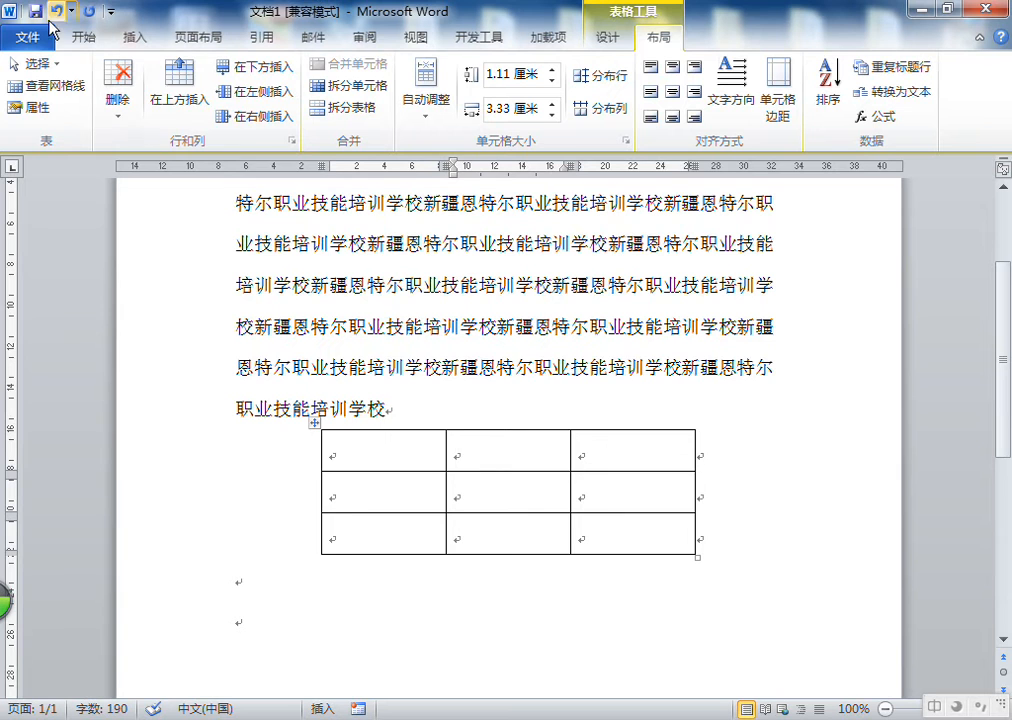
Undo the table's centering
key(ctrl+z)
Copy the last four lines of the paragraph and paste them four times below the table
drag(386, 409, 310, 285)
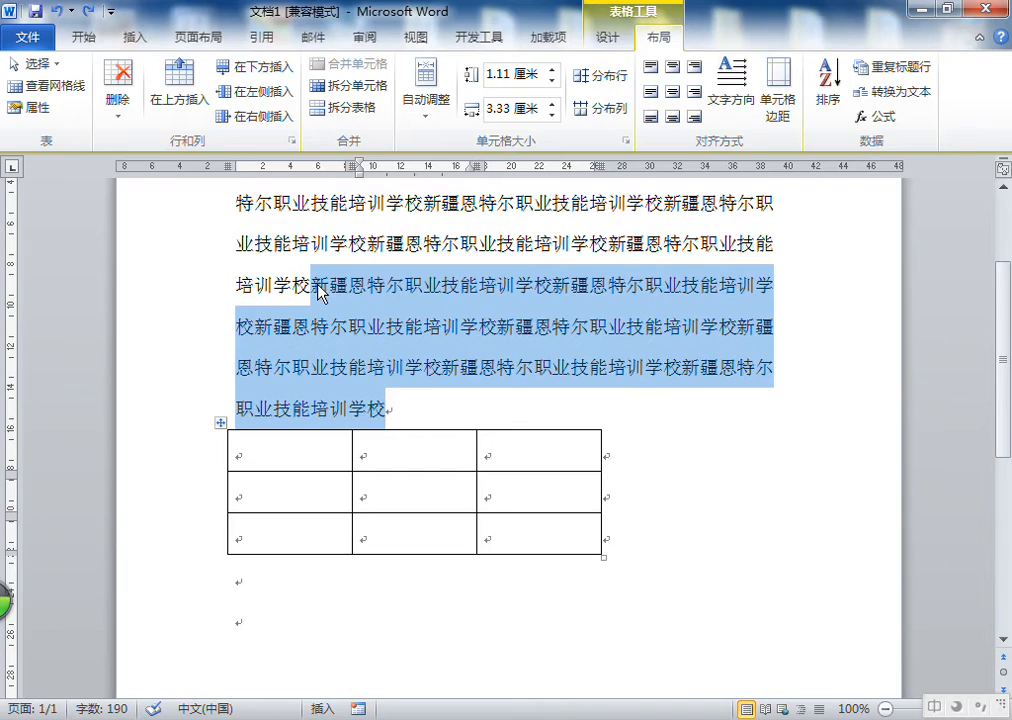
key(ctrl+c)
click(294, 583)
key(ctrl+v)
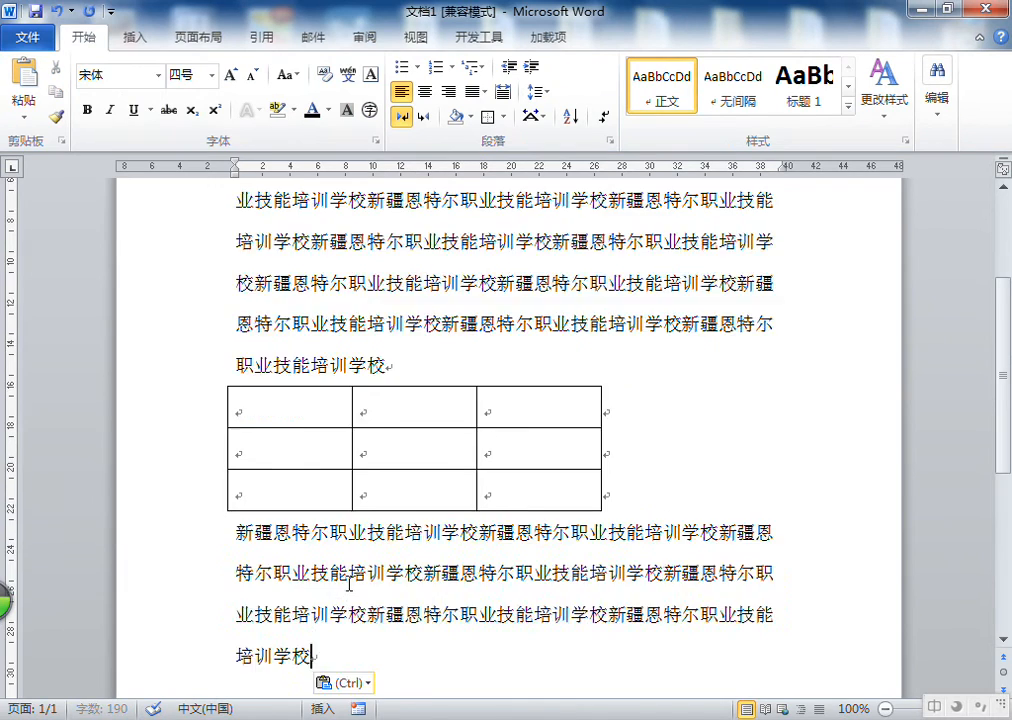
key(ctrl+v)
key(ctrl+v)
key(ctrl+v)
Right-align the table on the page through Table Properties
scroll(375, 364, up, 2)
click(373, 365)
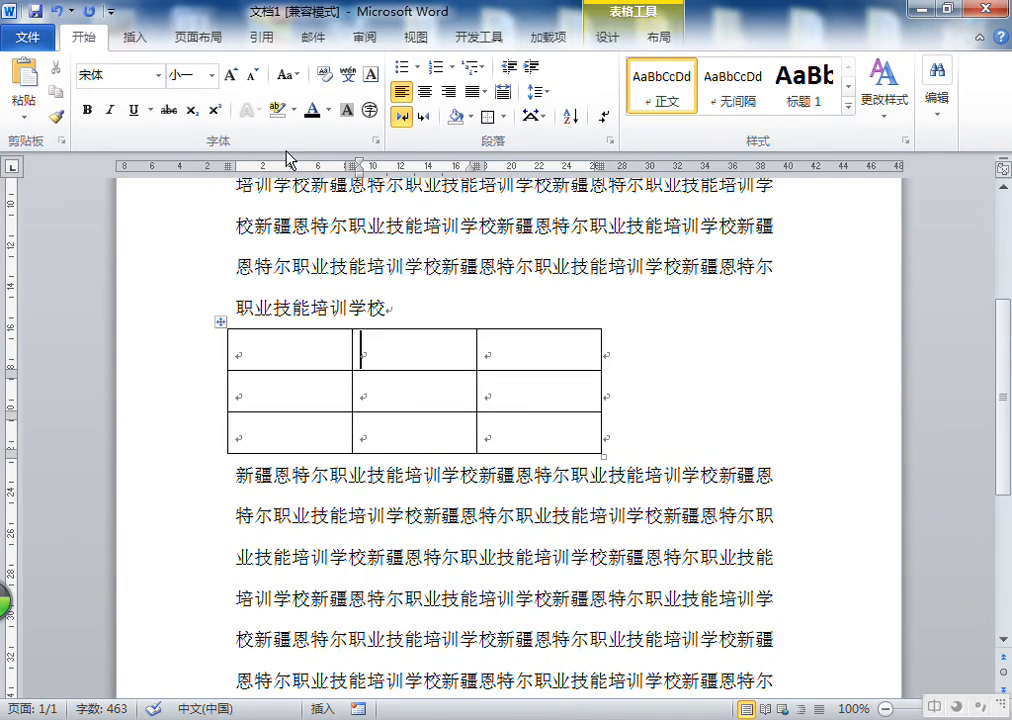
click(660, 38)
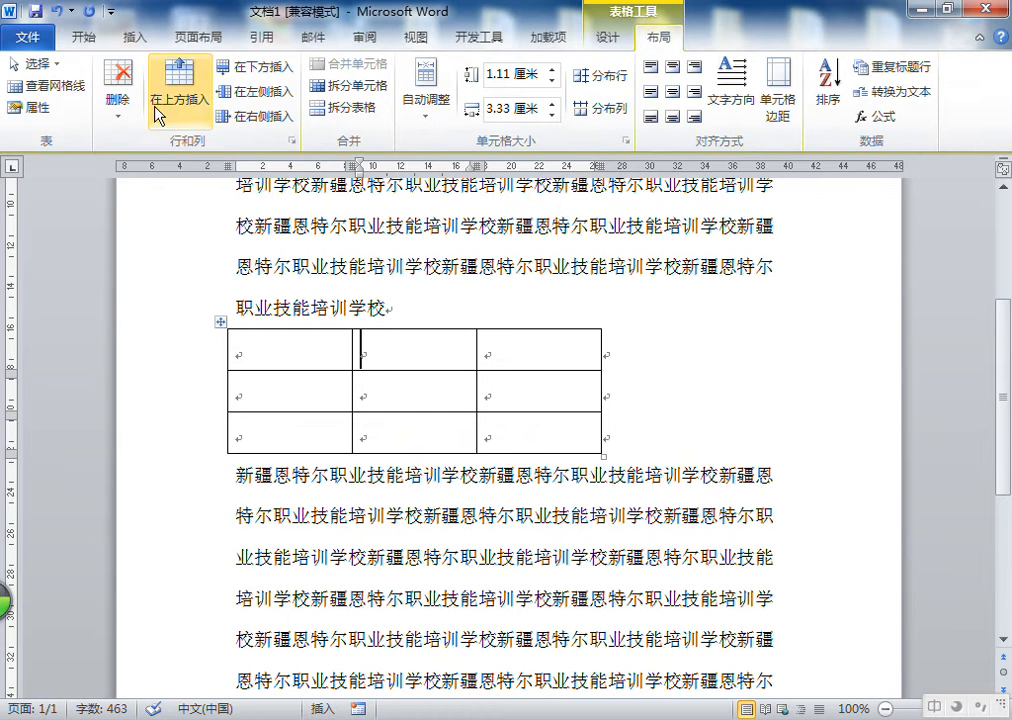
click(38, 106)
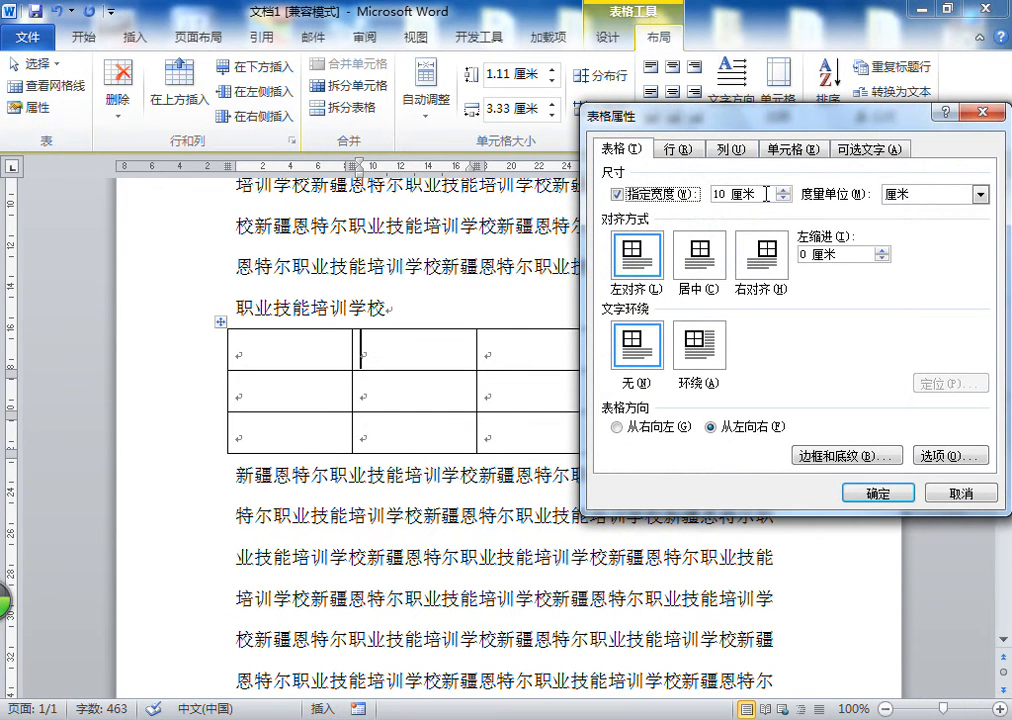
click(770, 258)
drag(665, 117, 358, 504)
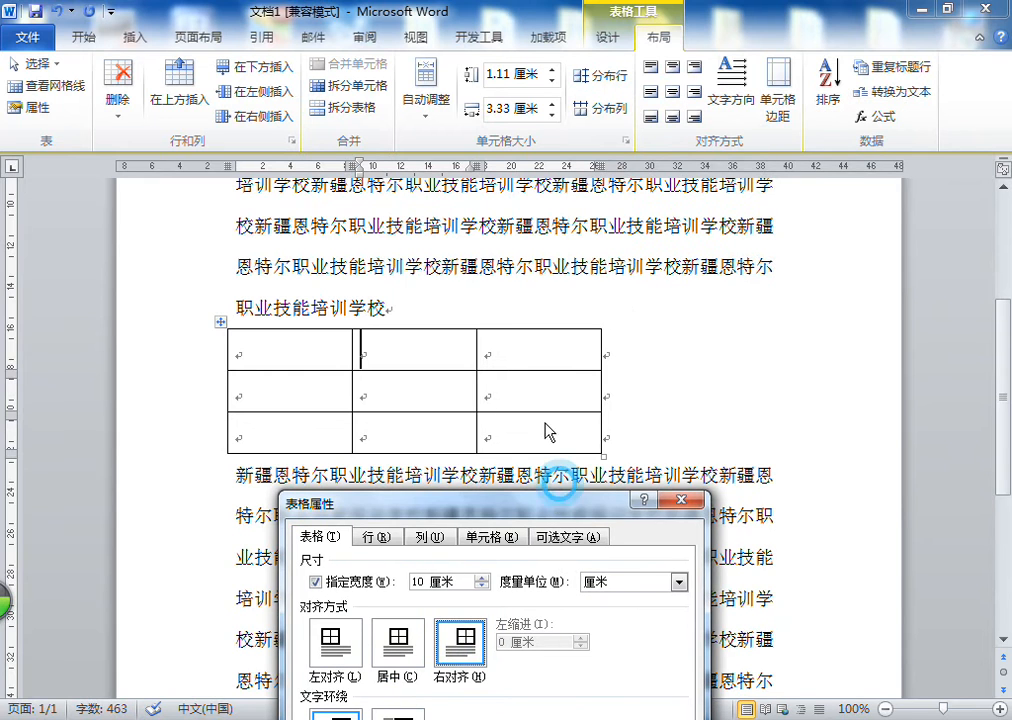
drag(540, 503, 568, 54)
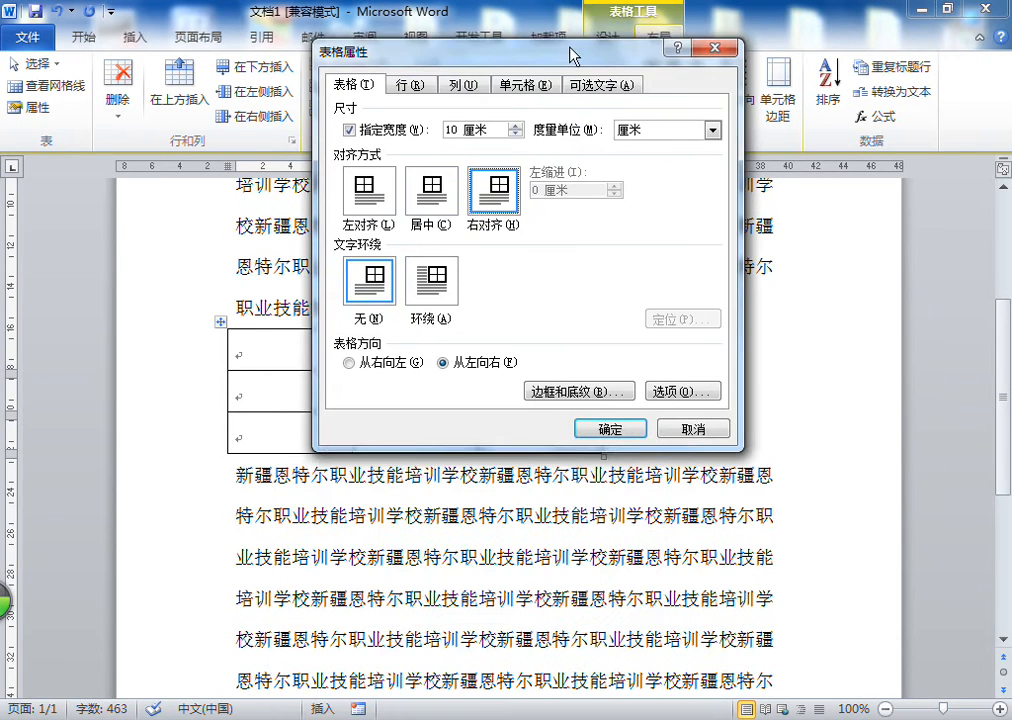
click(617, 428)
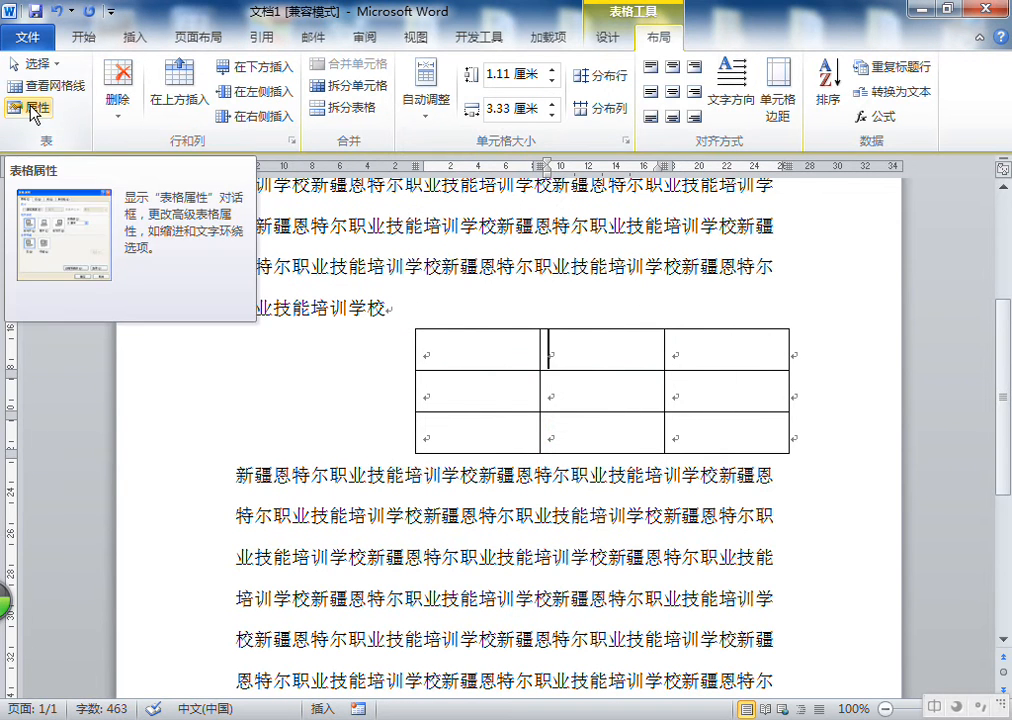
scroll(33, 113, up, 1)
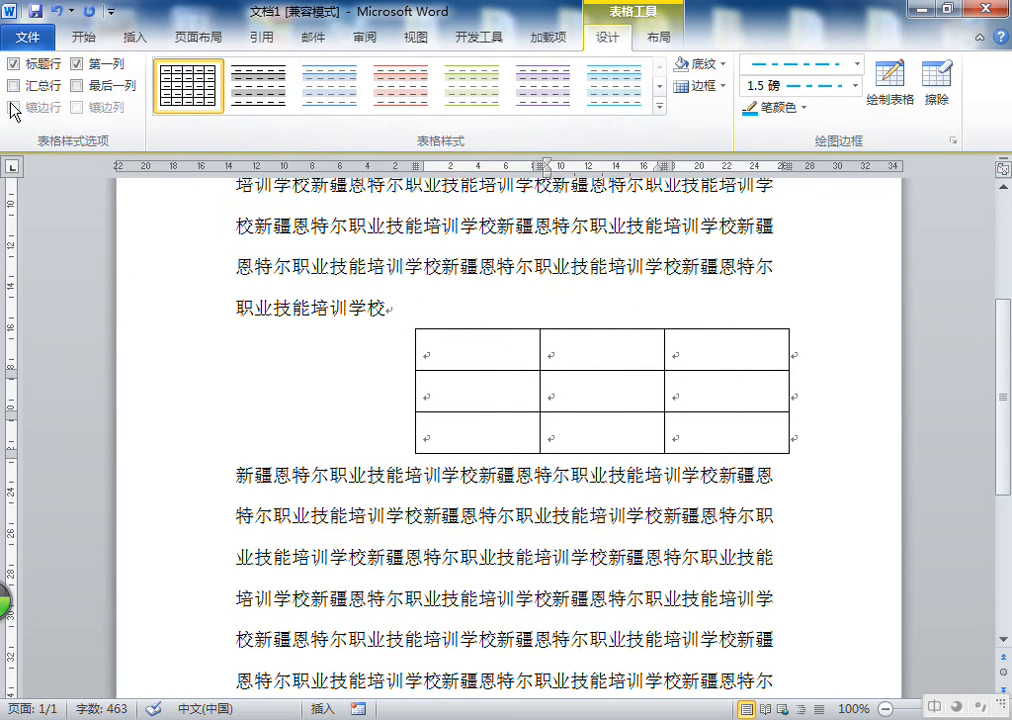
click(645, 36)
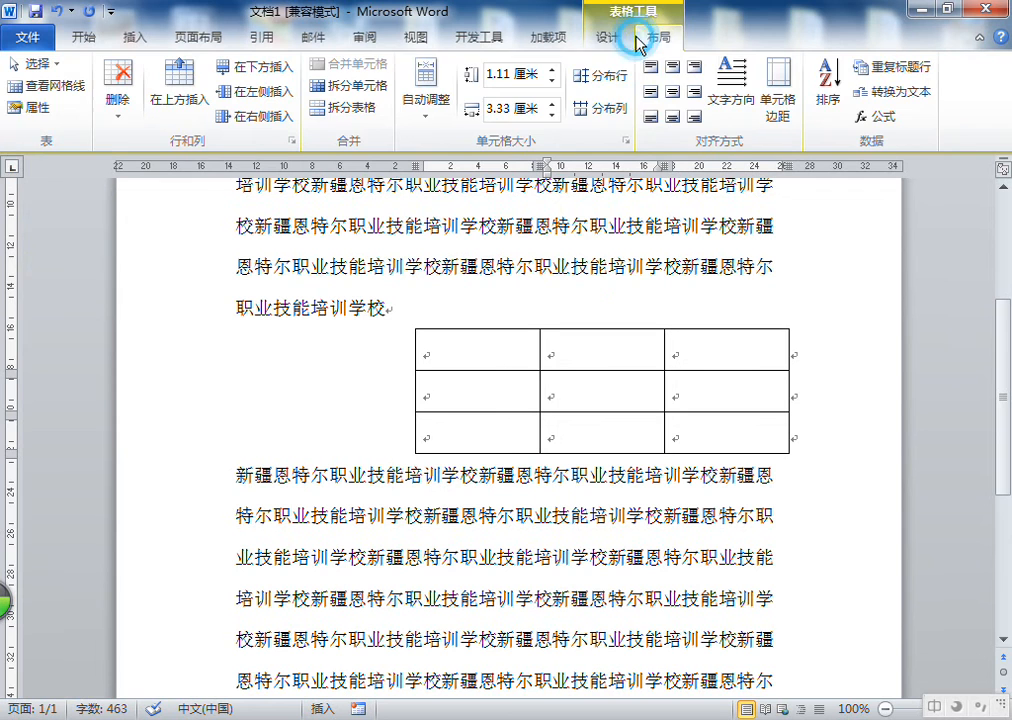
click(26, 112)
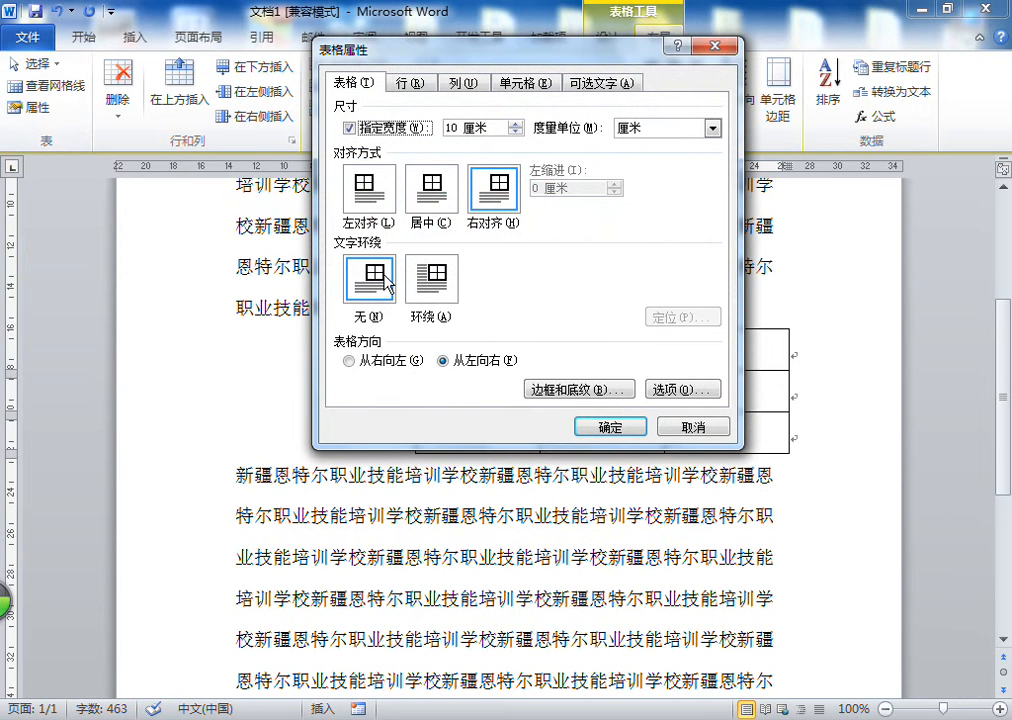
click(386, 280)
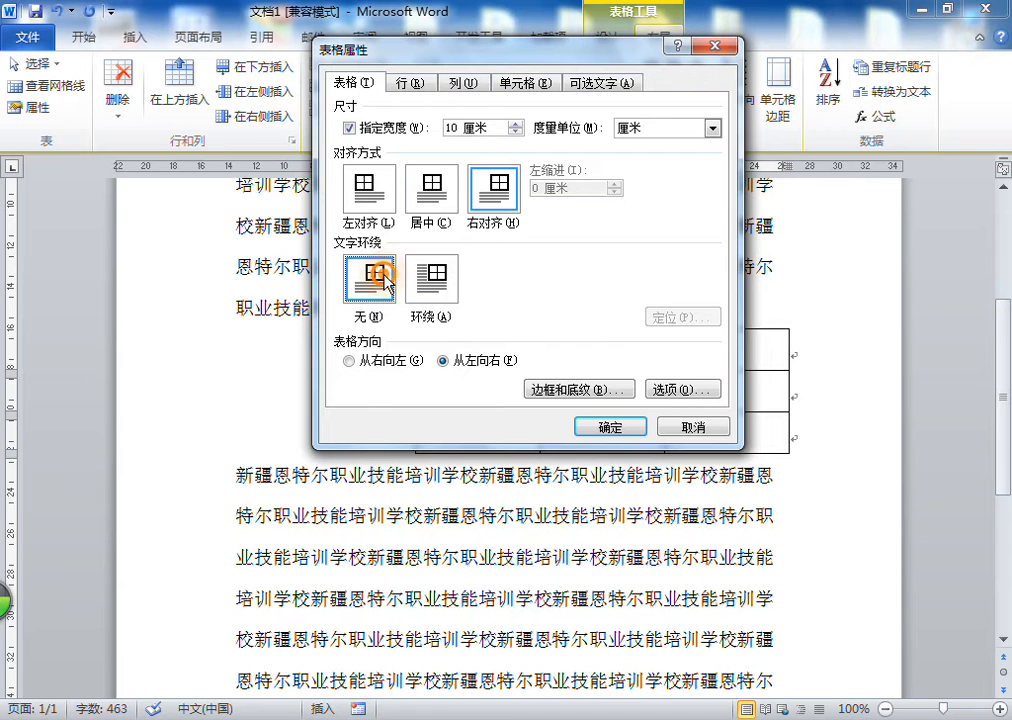
click(610, 425)
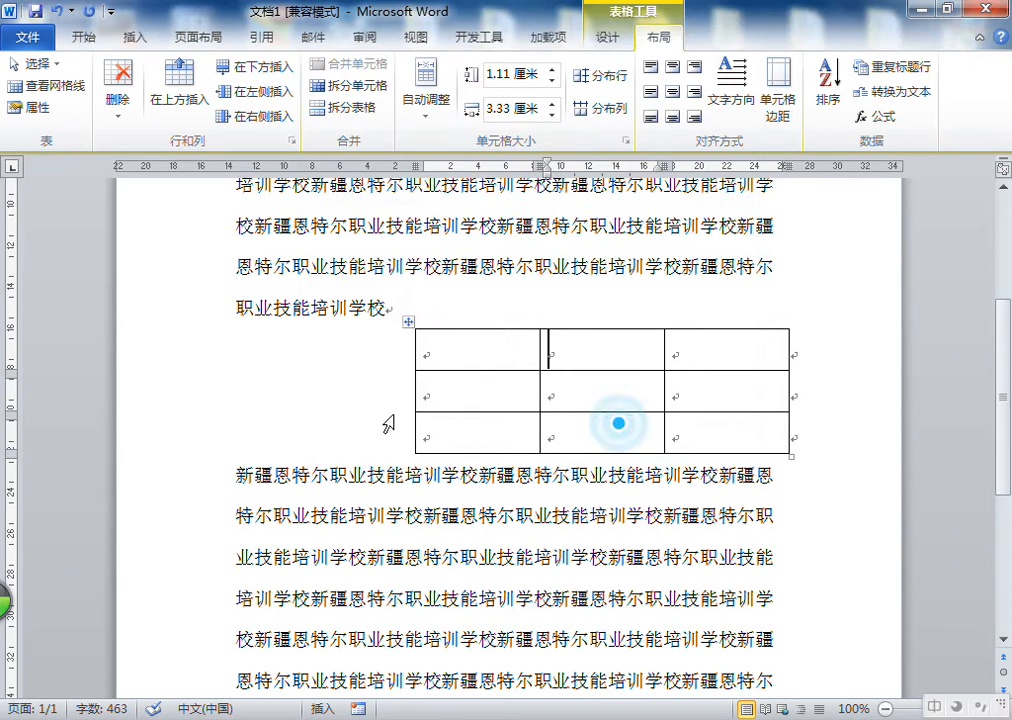
Set the table's text wrapping to Around in Table Properties
click(25, 114)
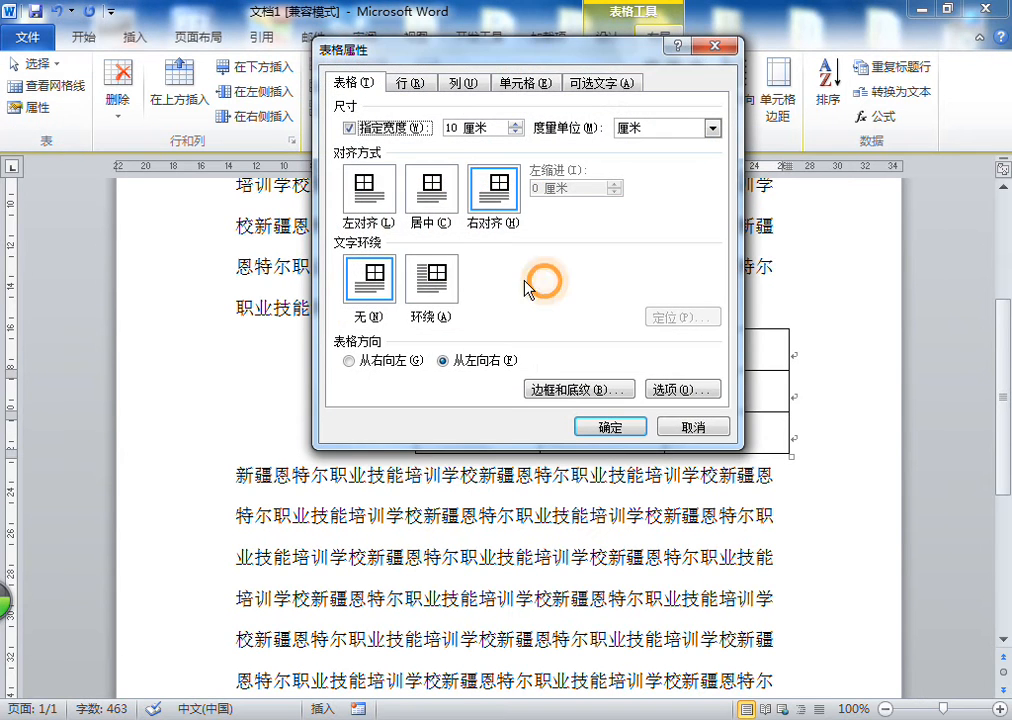
click(422, 285)
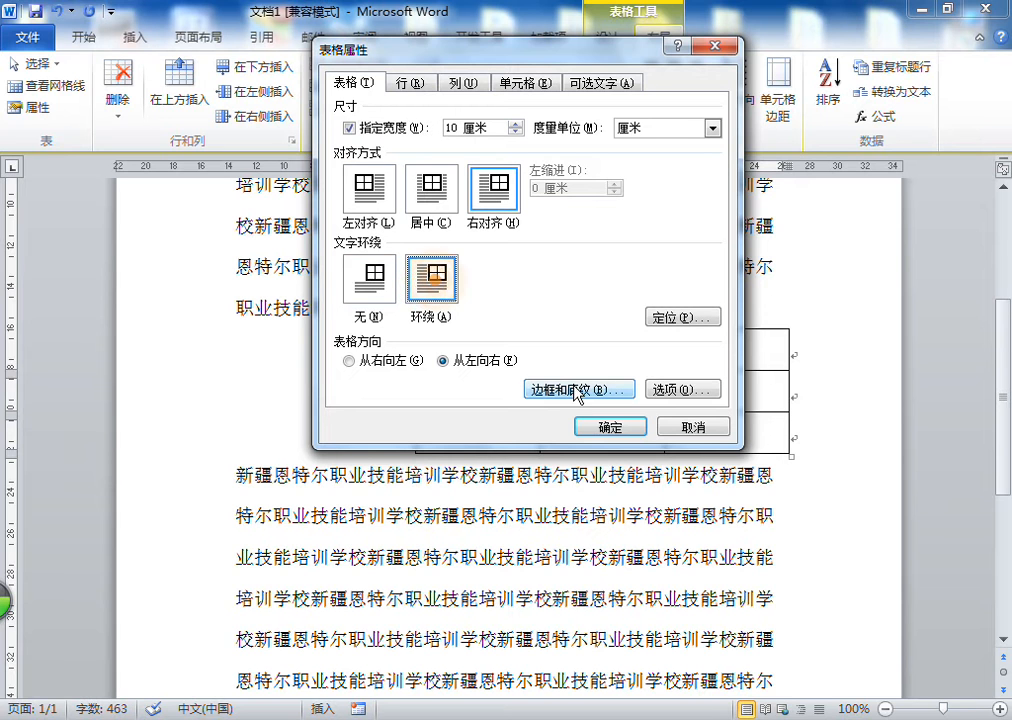
click(473, 286)
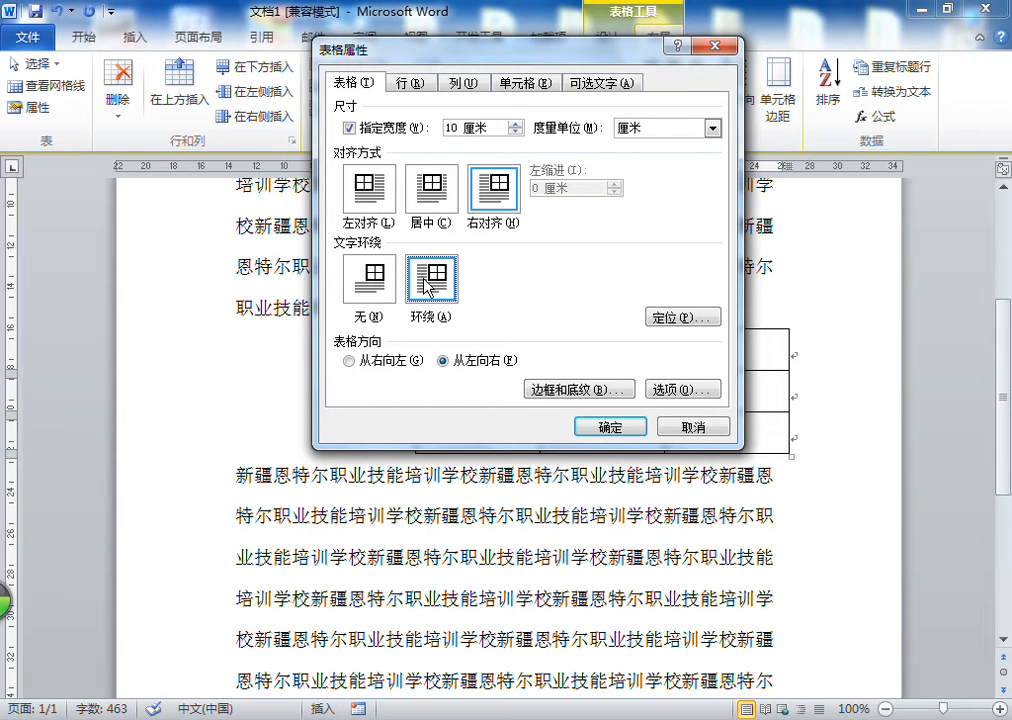
click(612, 428)
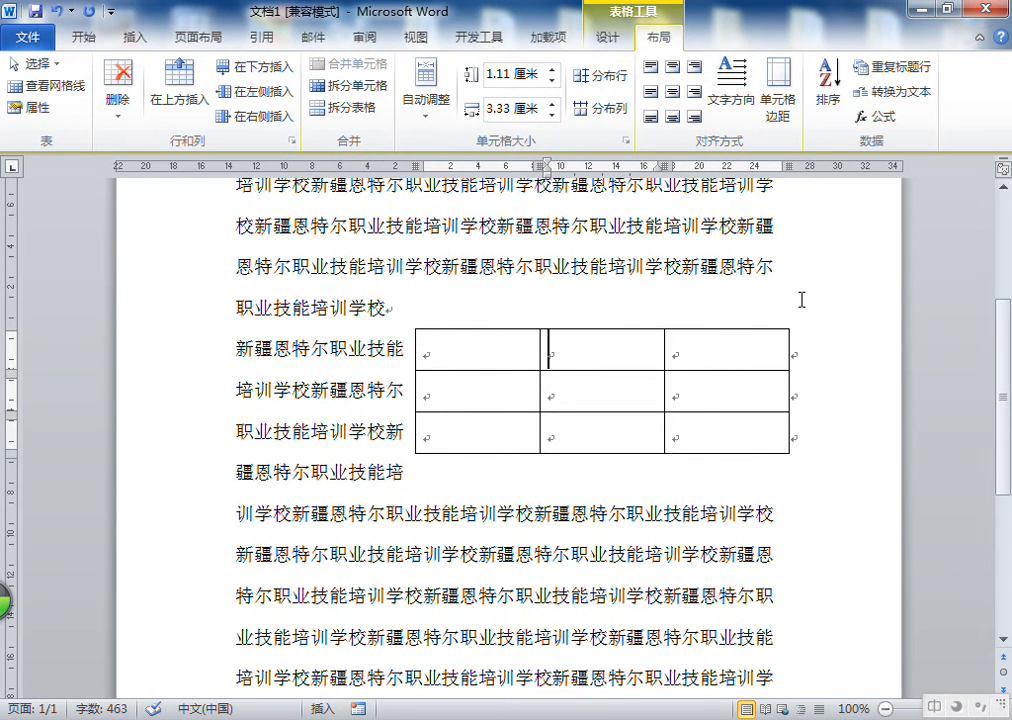
Reset the table to left alignment with no text wrapping in Table Properties
click(34, 106)
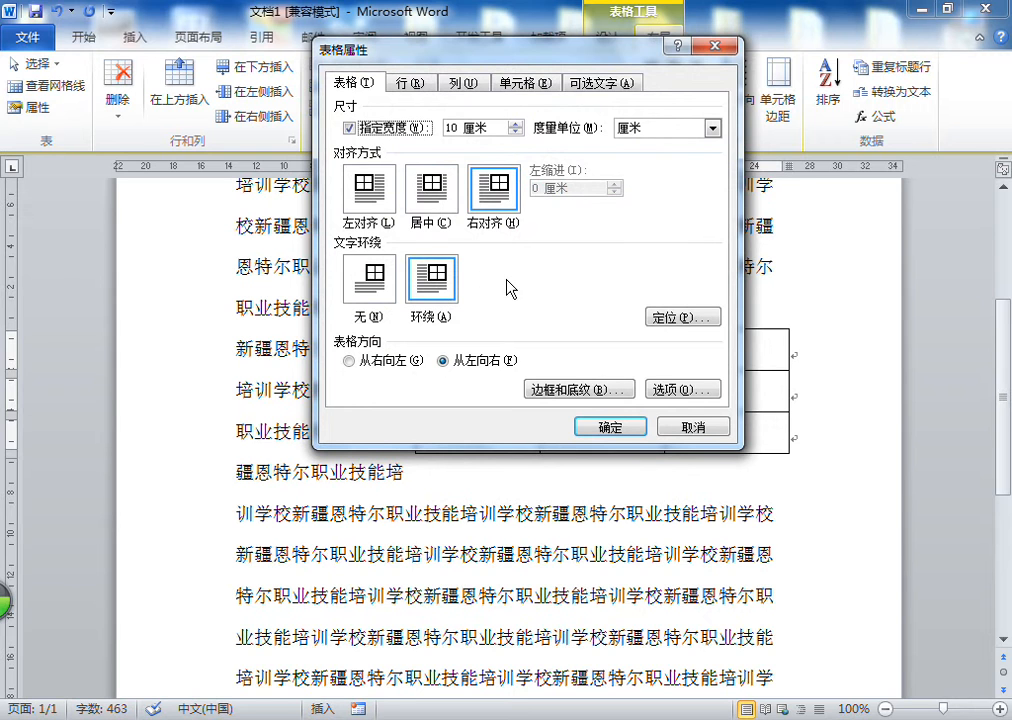
click(369, 358)
click(477, 358)
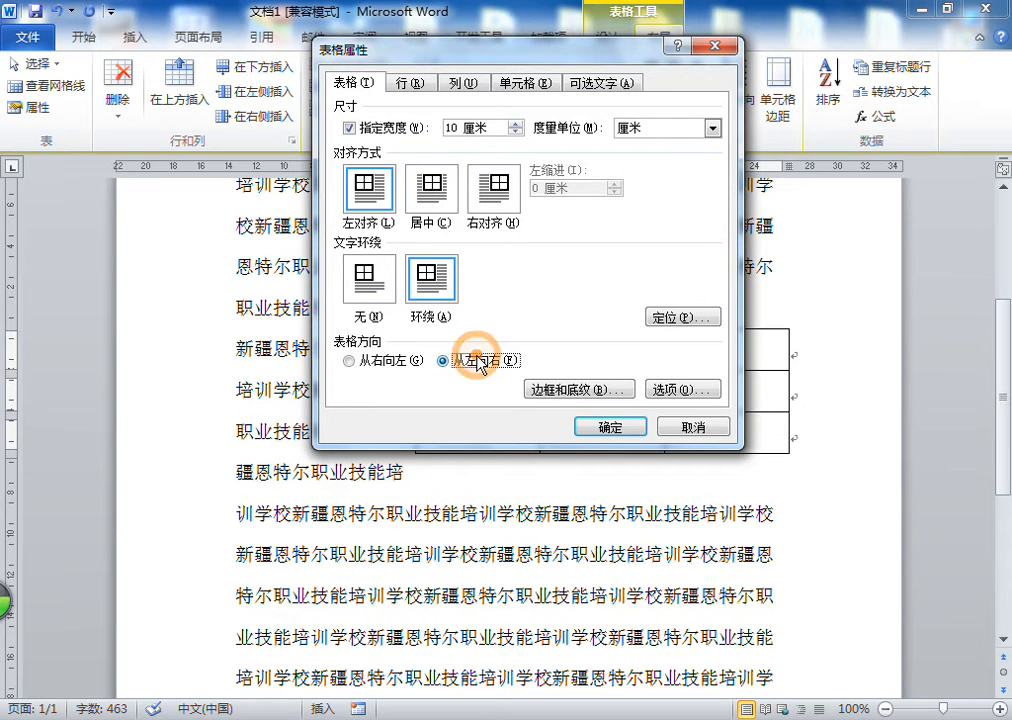
click(371, 274)
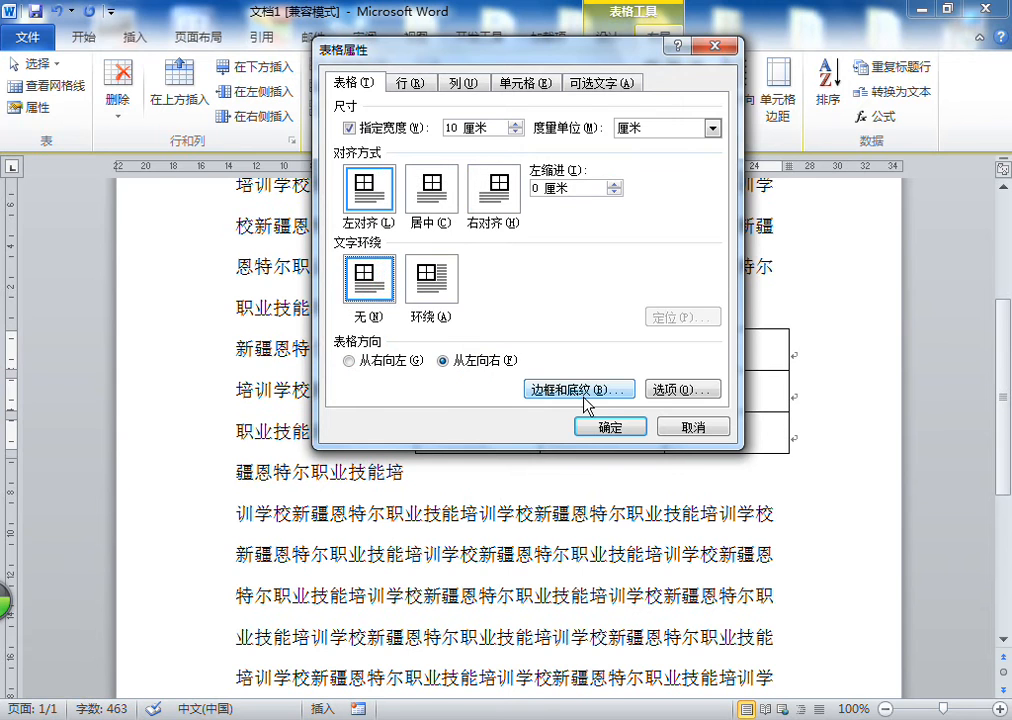
click(605, 425)
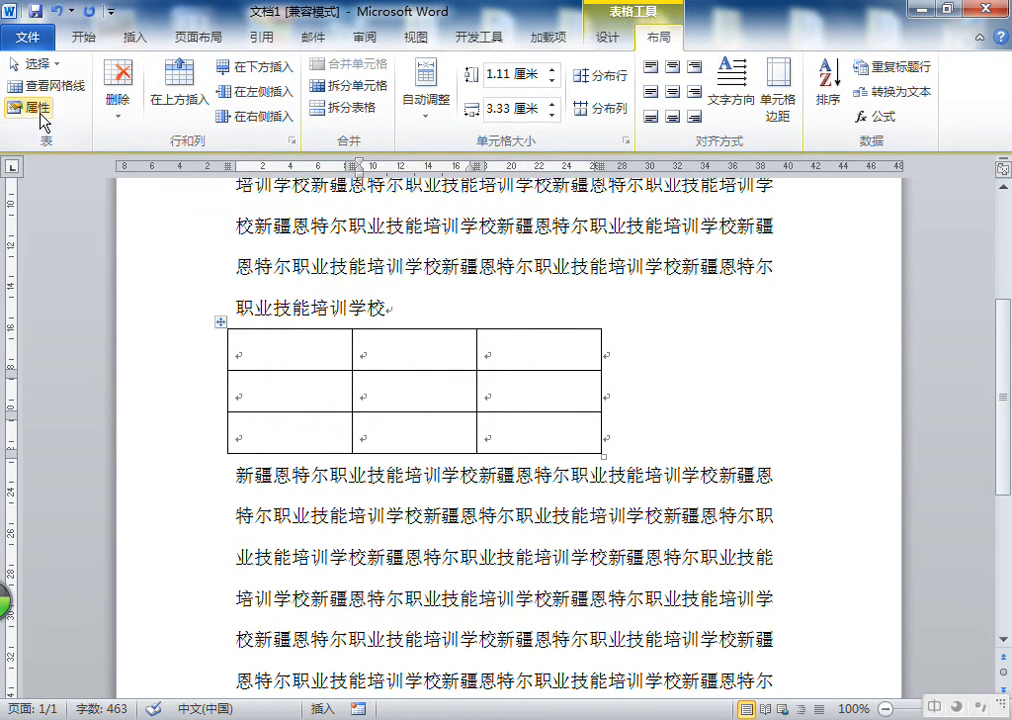
Open Table Properties and review the row settings without changing anything
click(40, 110)
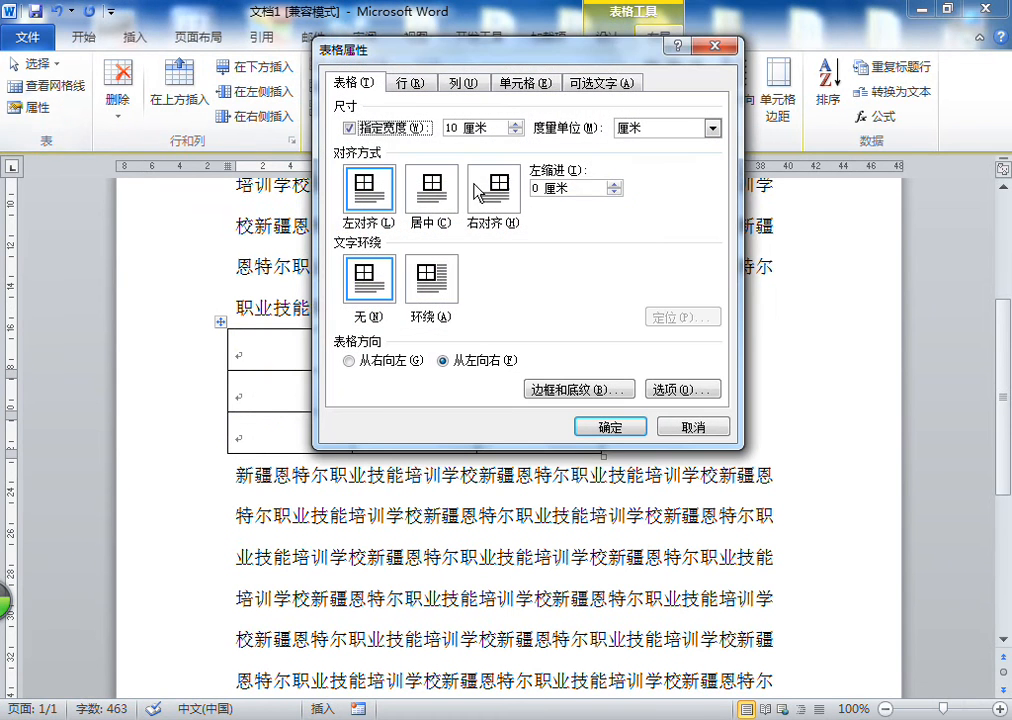
click(417, 84)
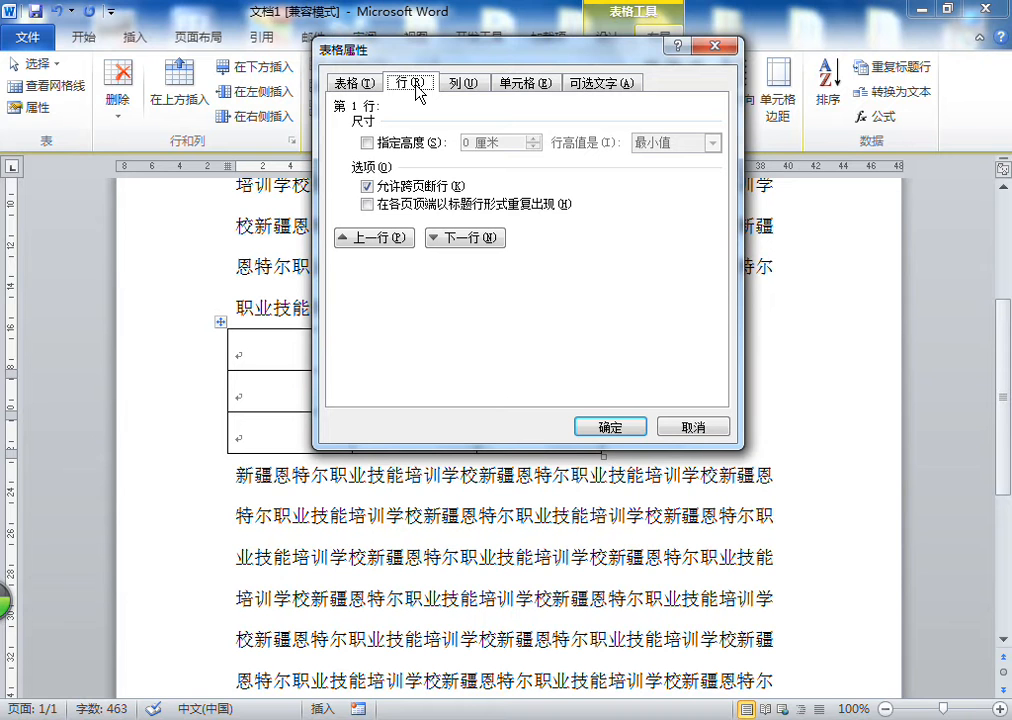
click(716, 46)
Select the whole table and give its rows a specified height of 2 cm in Table Properties
drag(312, 343, 538, 429)
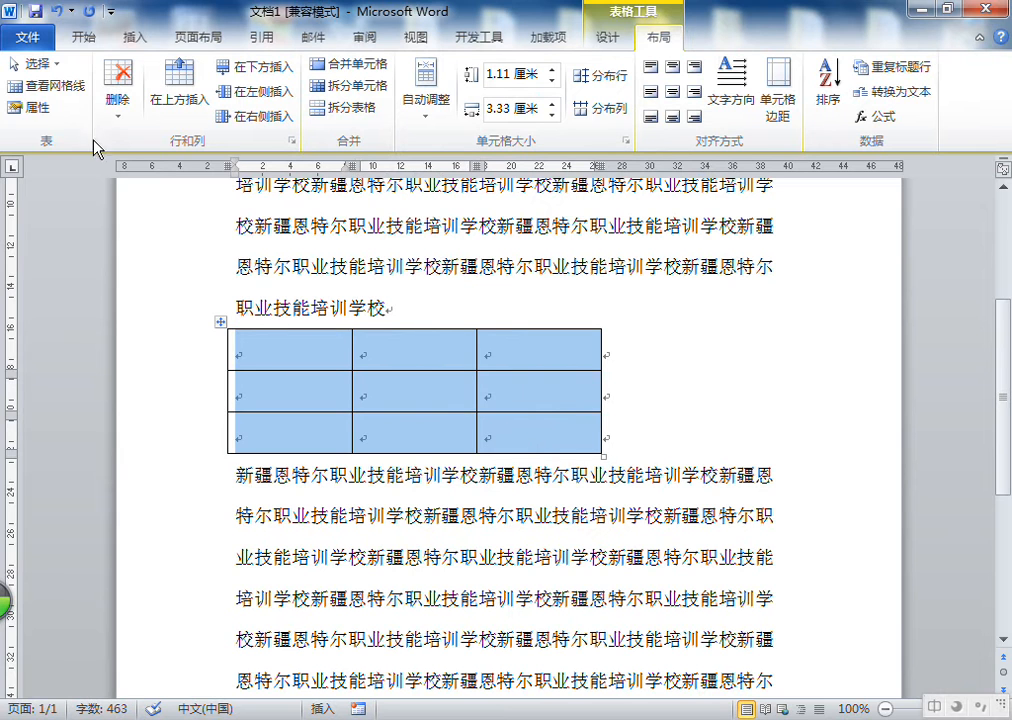
drag(280, 343, 529, 430)
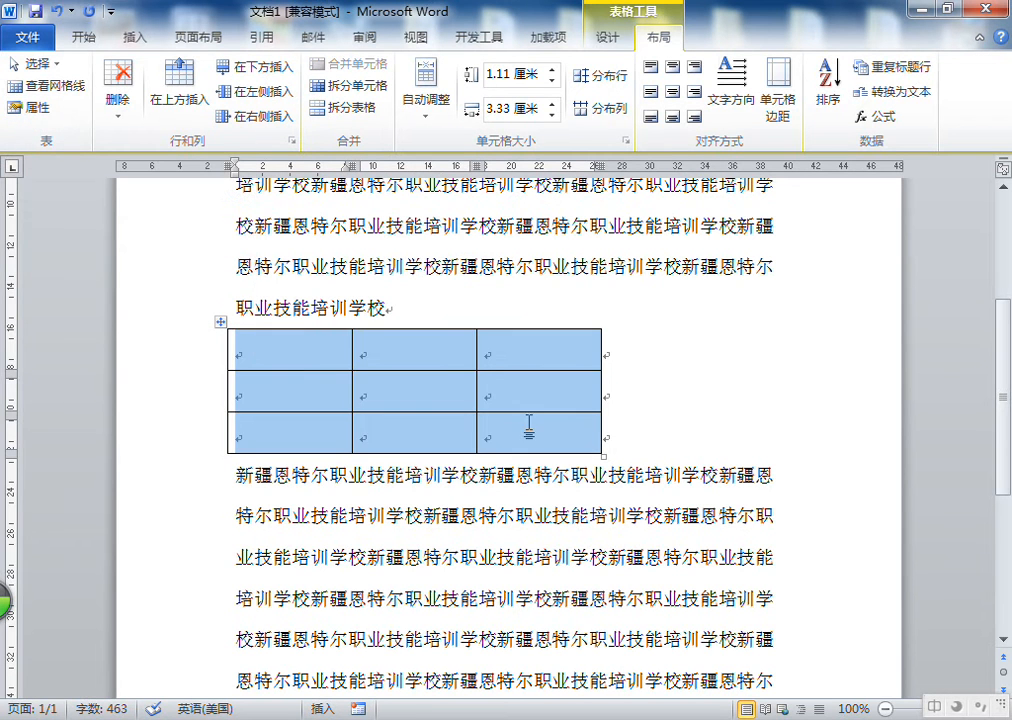
click(35, 107)
click(357, 248)
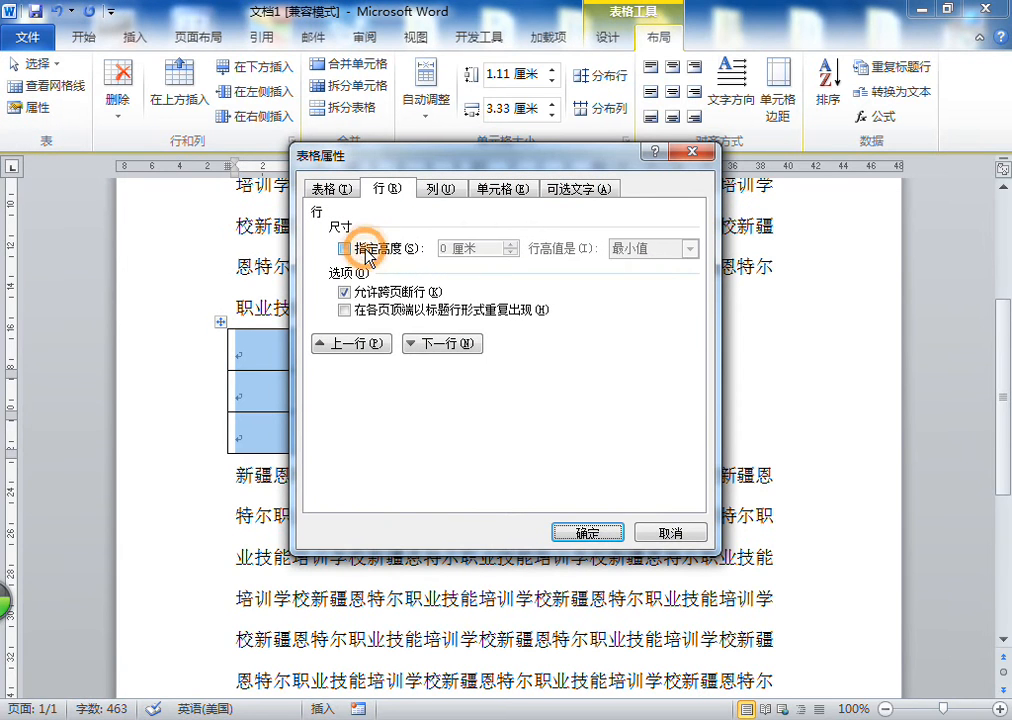
click(440, 250)
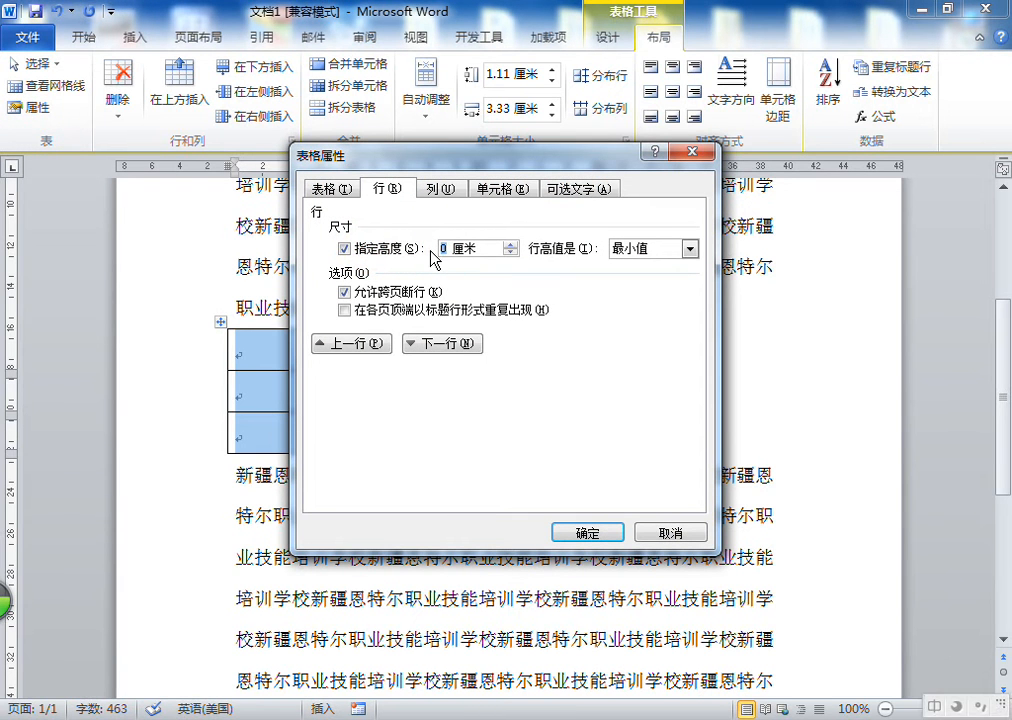
click(590, 533)
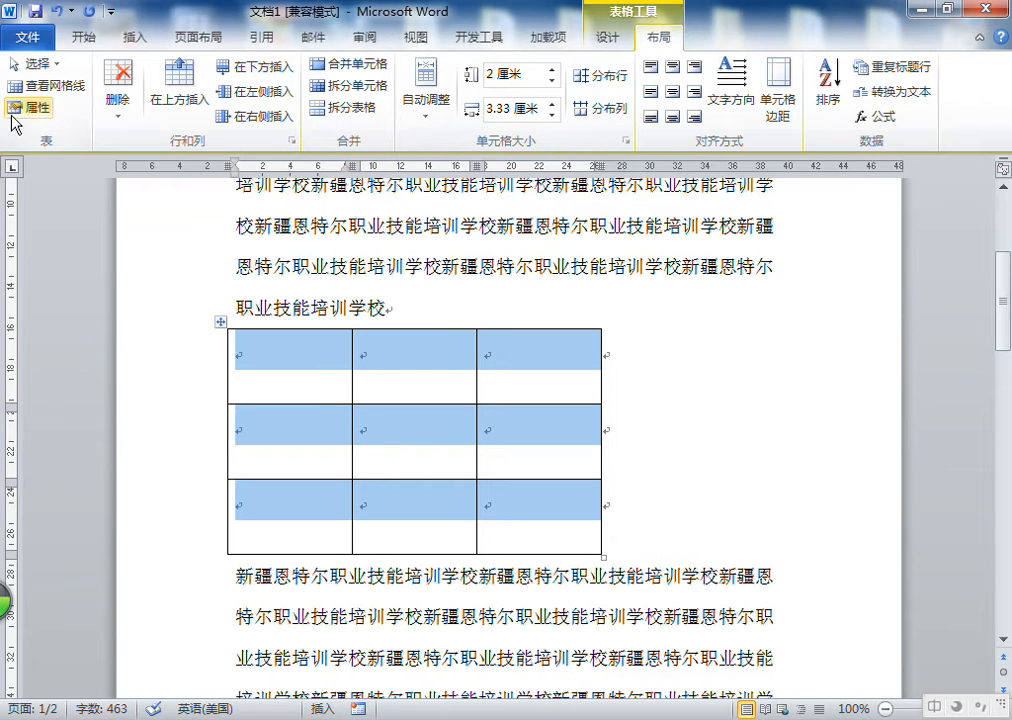
Set the selected rows' height to 1.4 cm
click(496, 74)
drag(497, 74, 487, 78)
text(1)
key(Return)
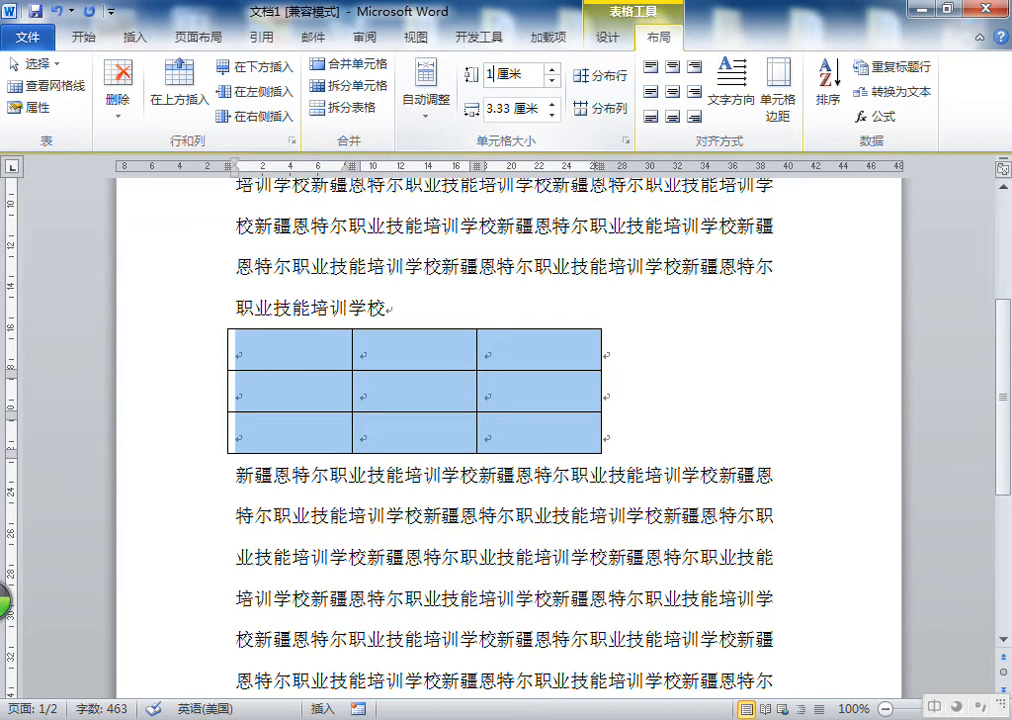
text(4)
key(Return)
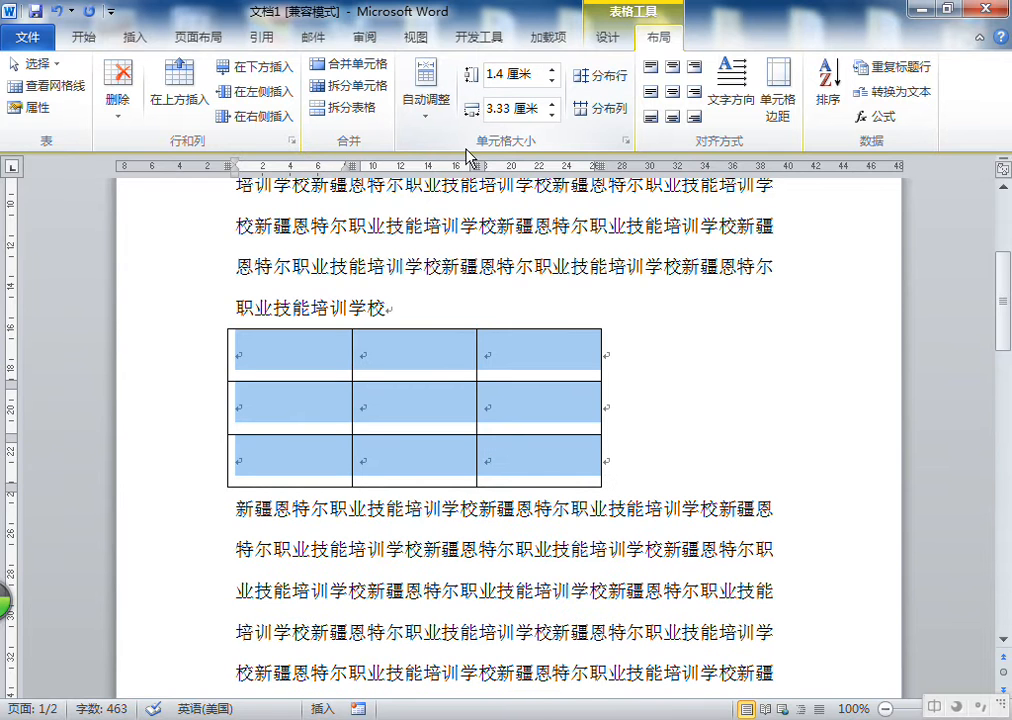
Set the selected columns' width to 5 cm
double_click(512, 108)
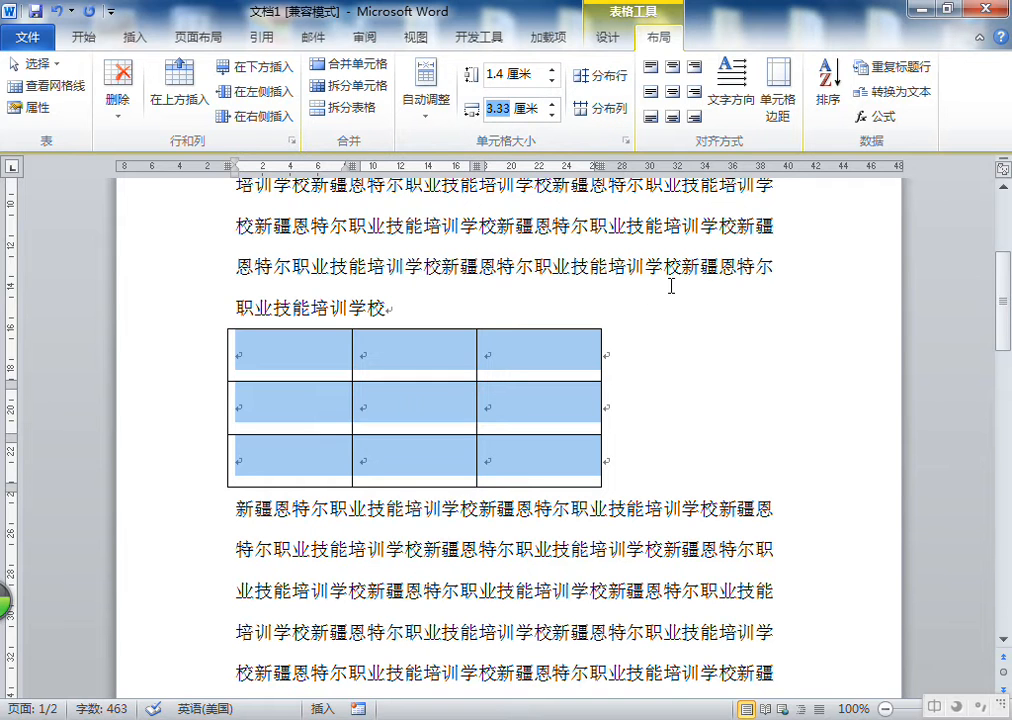
text(5)
key(Return)
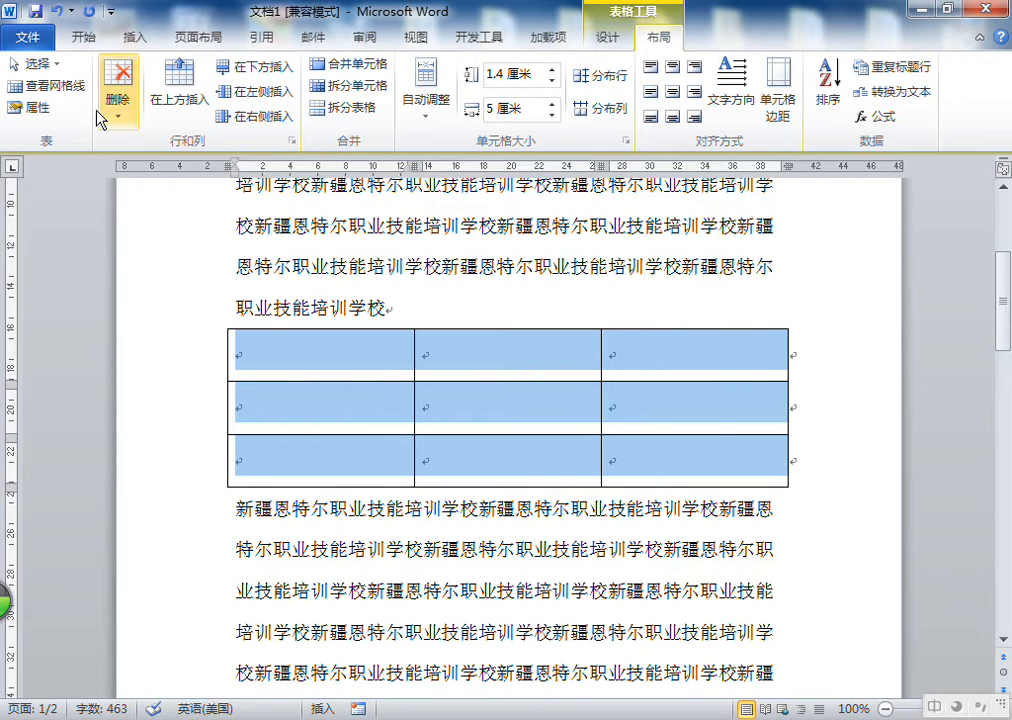
Set the width of columns 1–3 to 4 cm in Table Properties' column settings
click(36, 107)
click(438, 189)
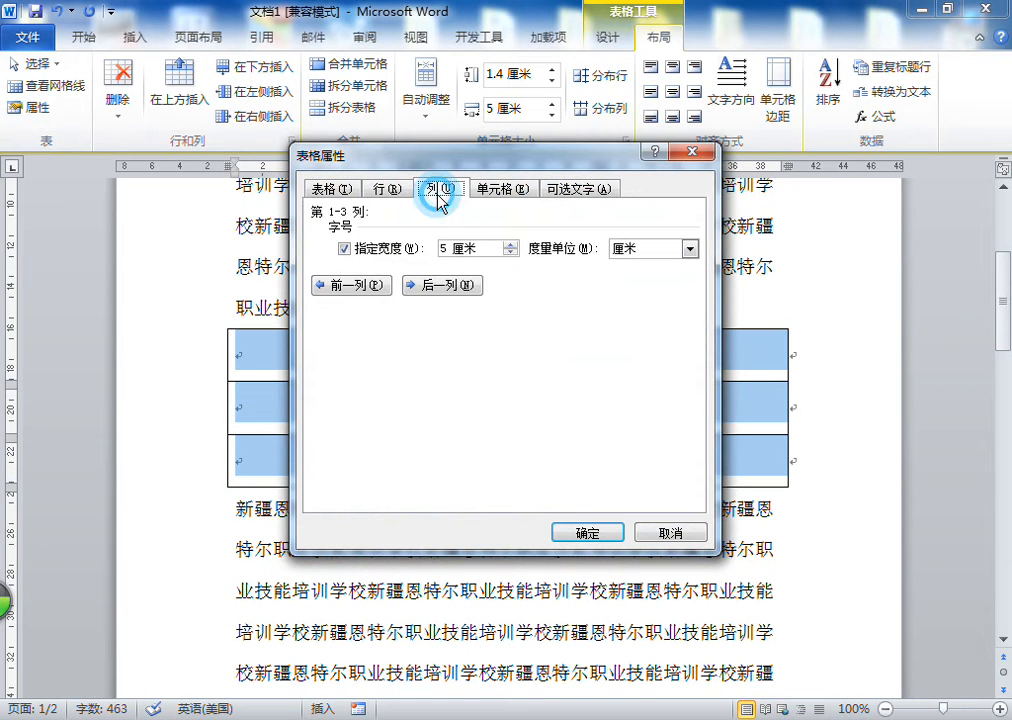
click(440, 250)
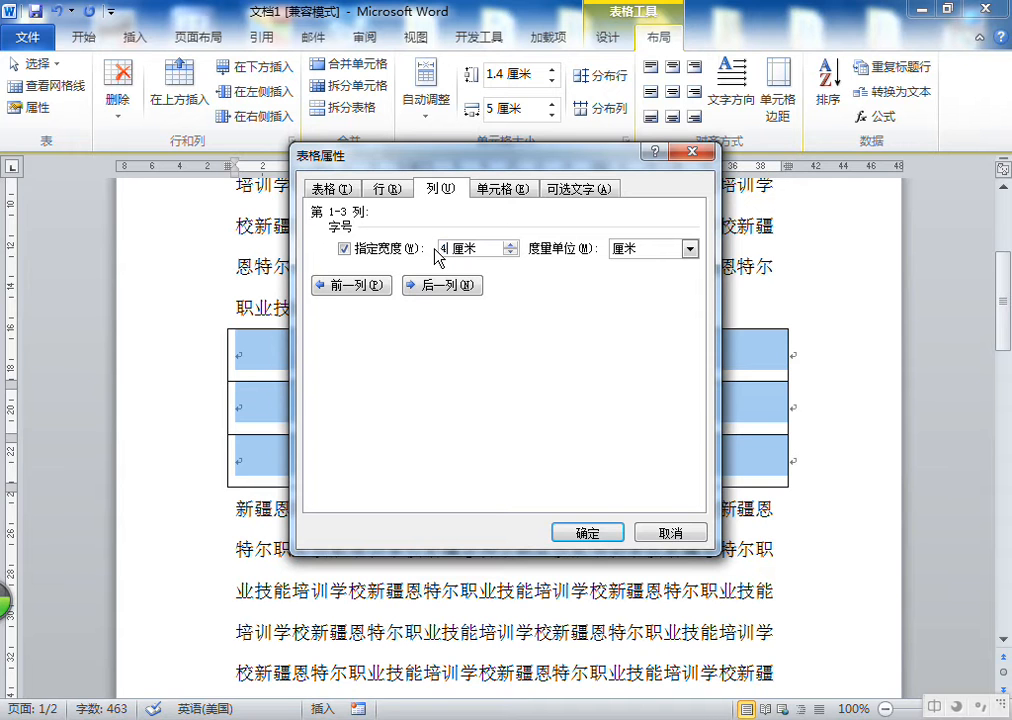
drag(470, 155, 157, 158)
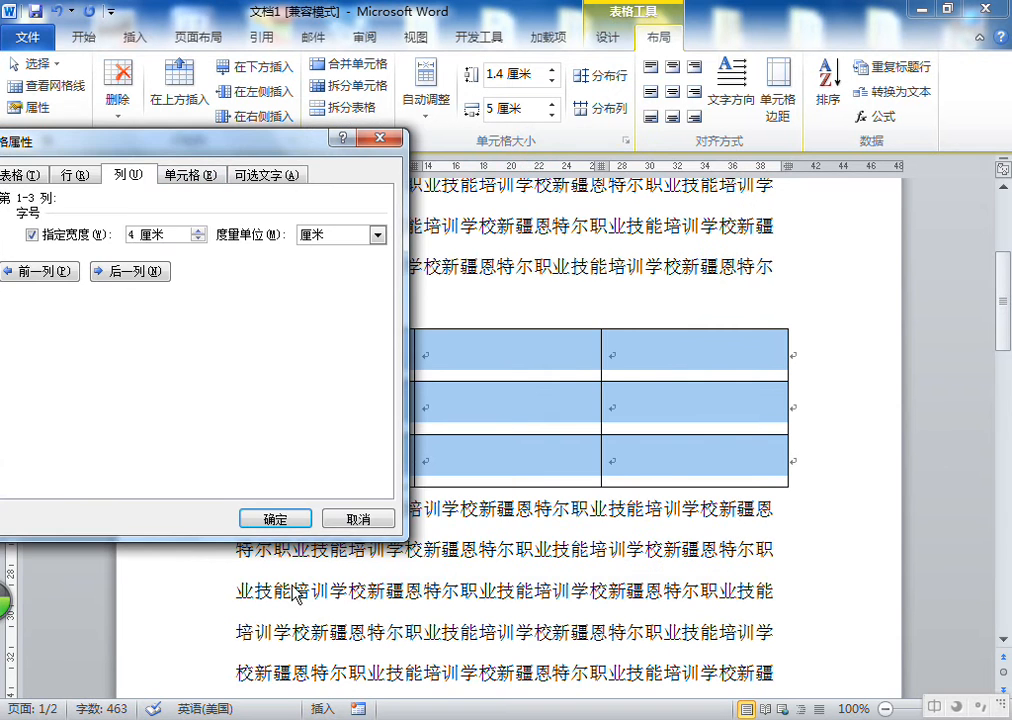
click(287, 516)
Set the width of the selected columns to 3.2 cm
click(30, 105)
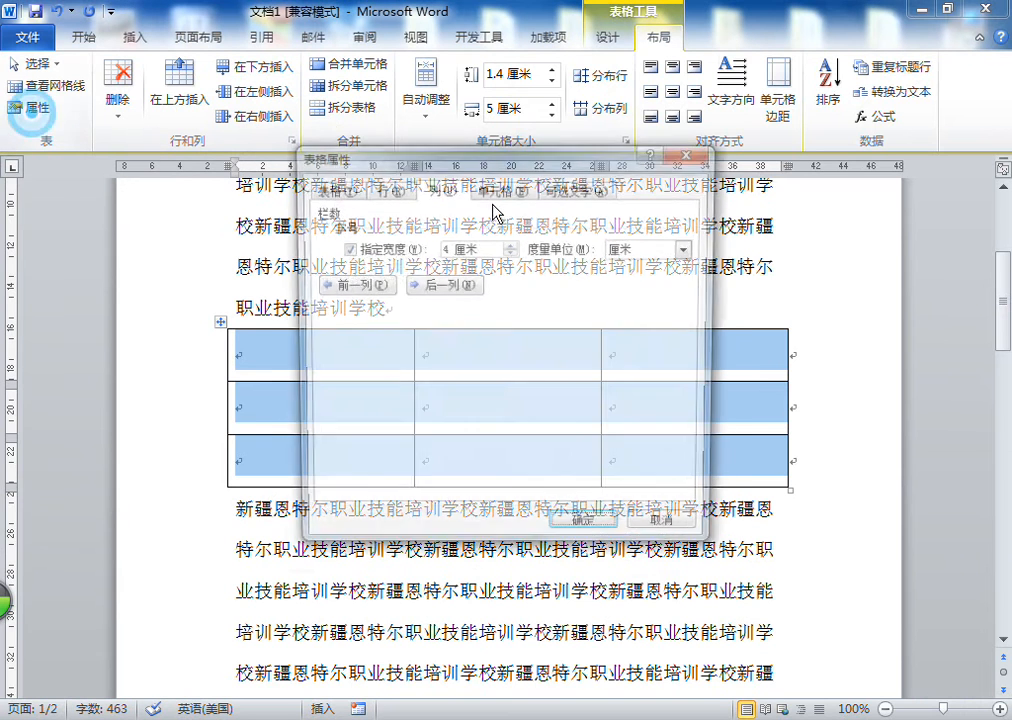
drag(450, 247, 440, 248)
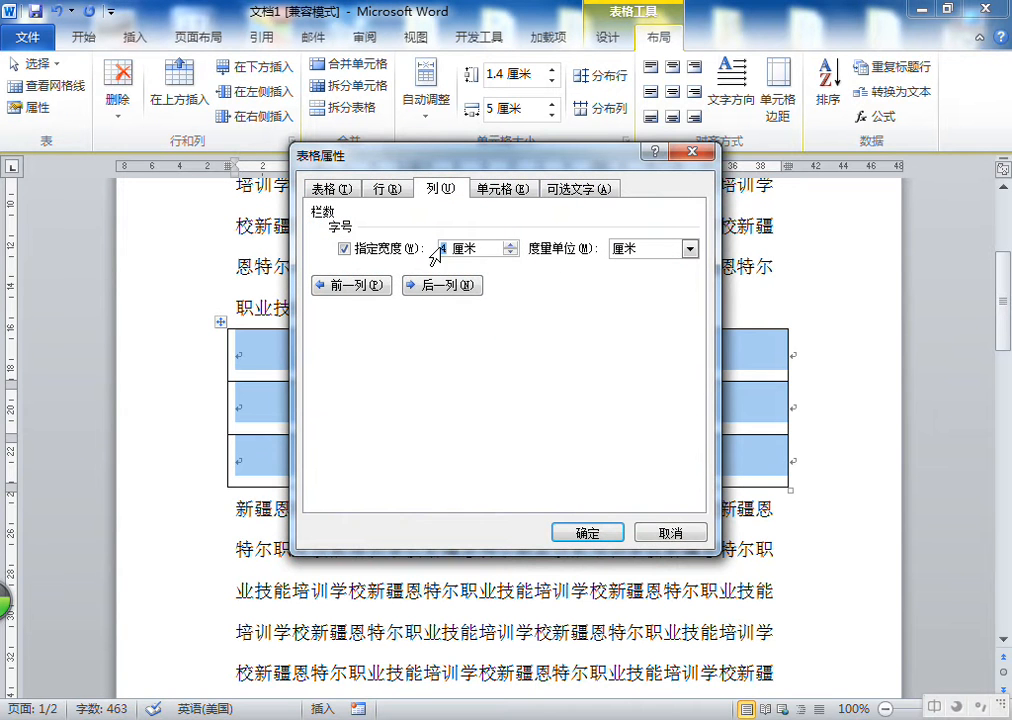
text(3.2)
click(587, 532)
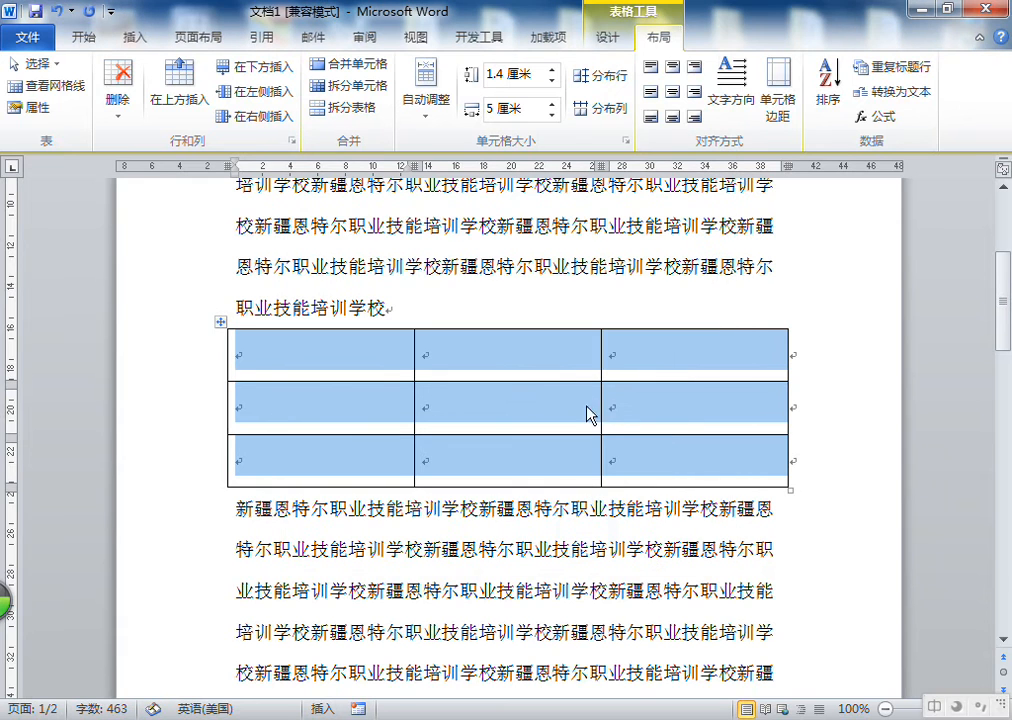
double_click(492, 108)
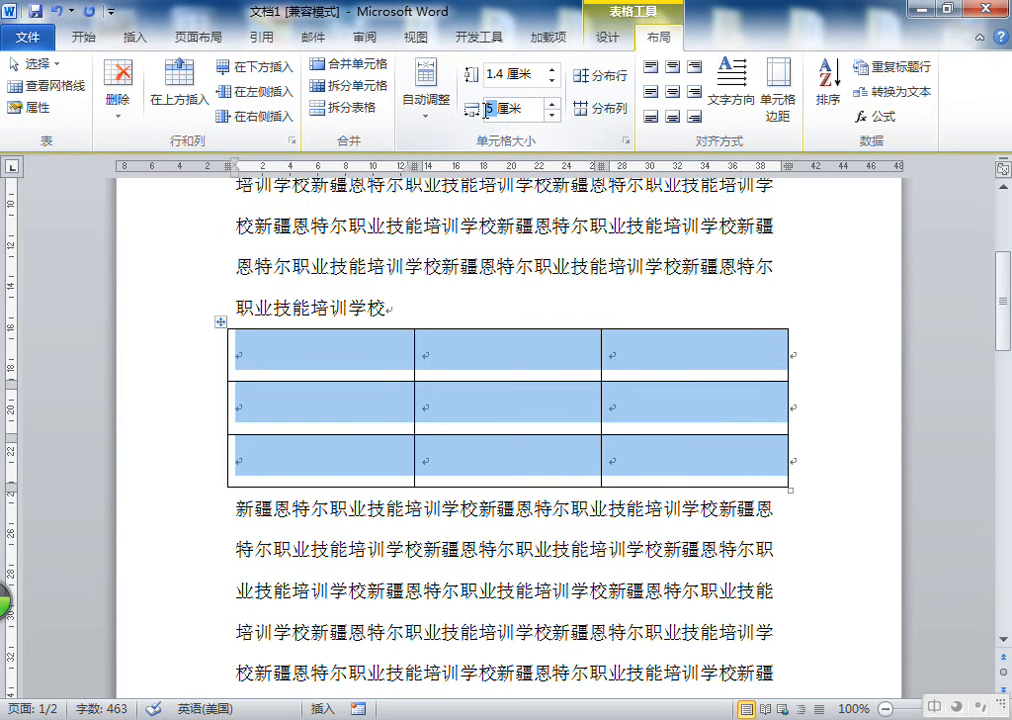
text(3.2)
key(Return)
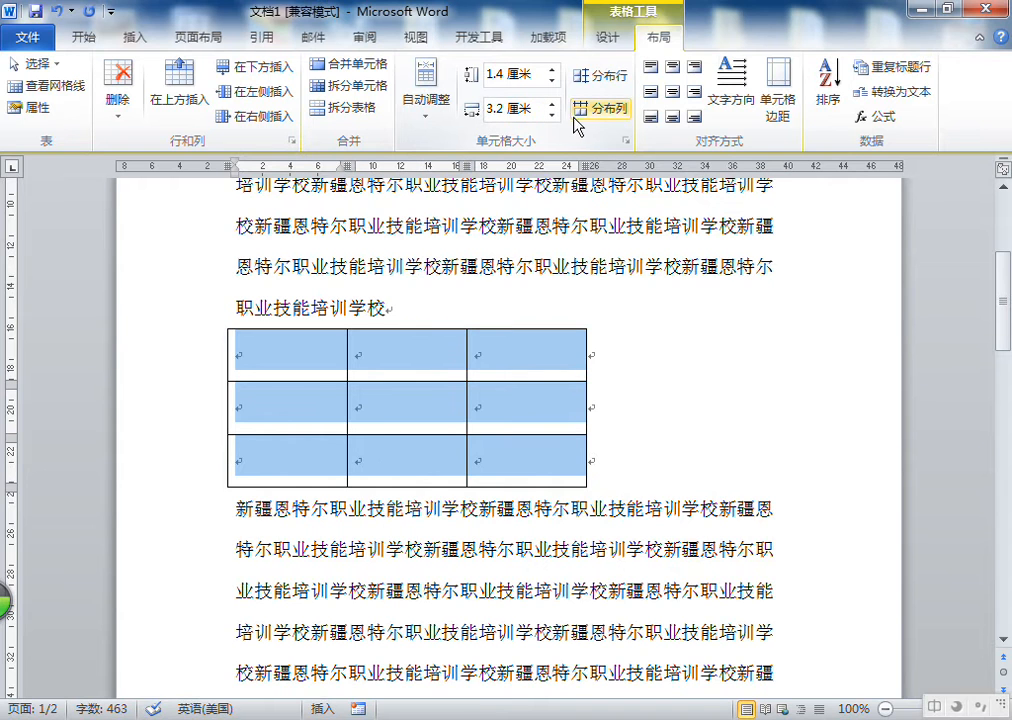
Examine the vertical alignment options on the Cell tab of Table Properties, closing without applying
click(524, 361)
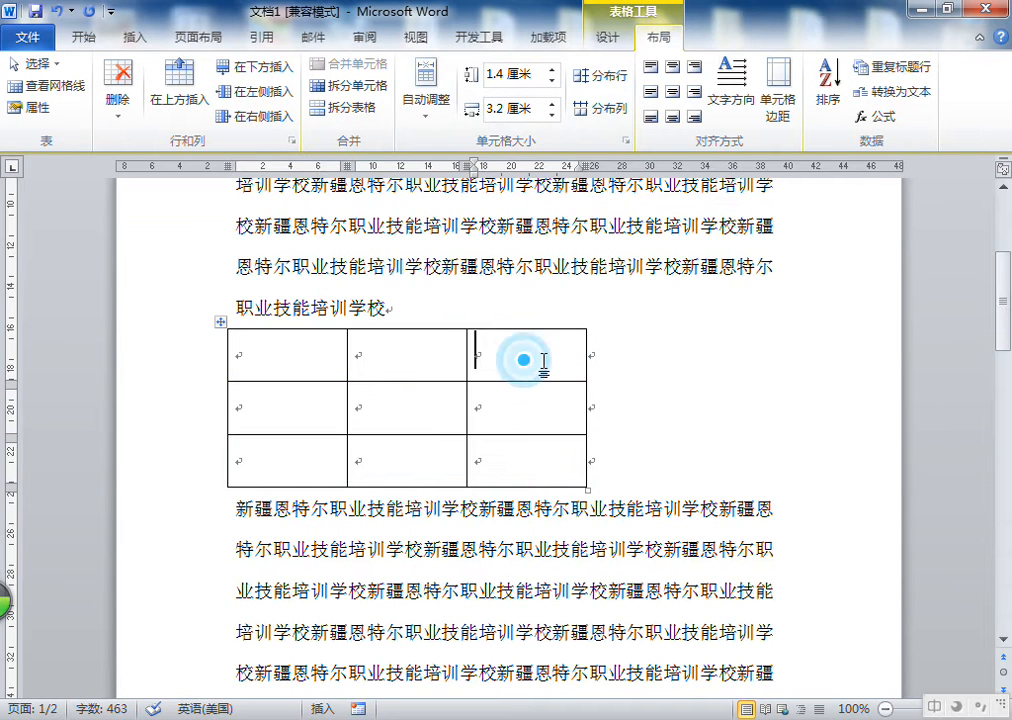
click(38, 106)
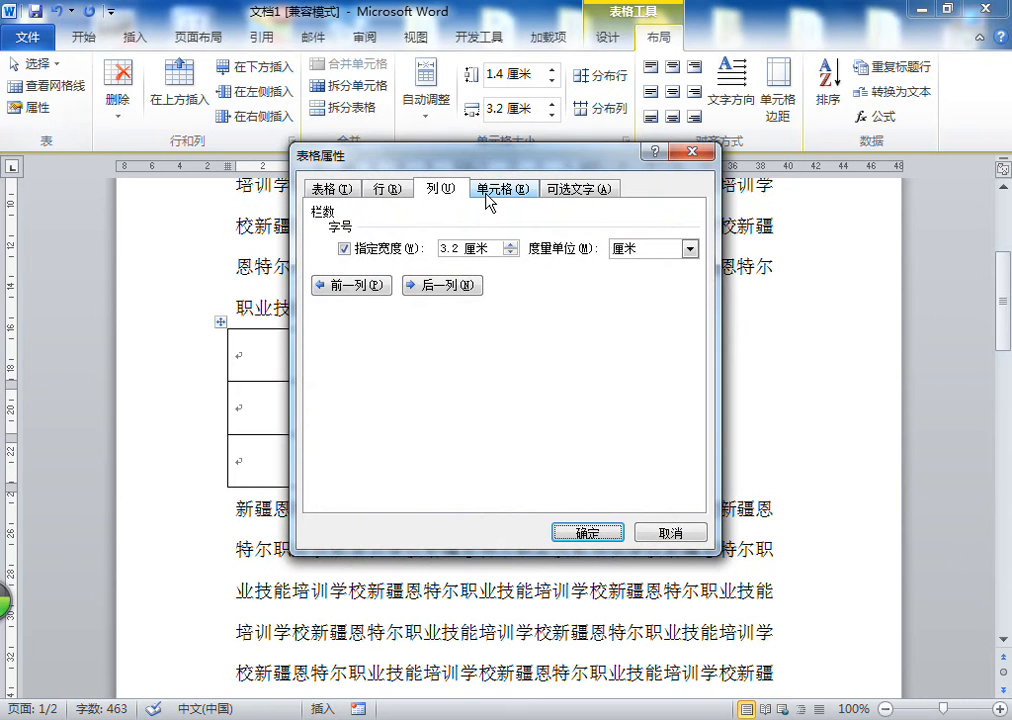
click(497, 192)
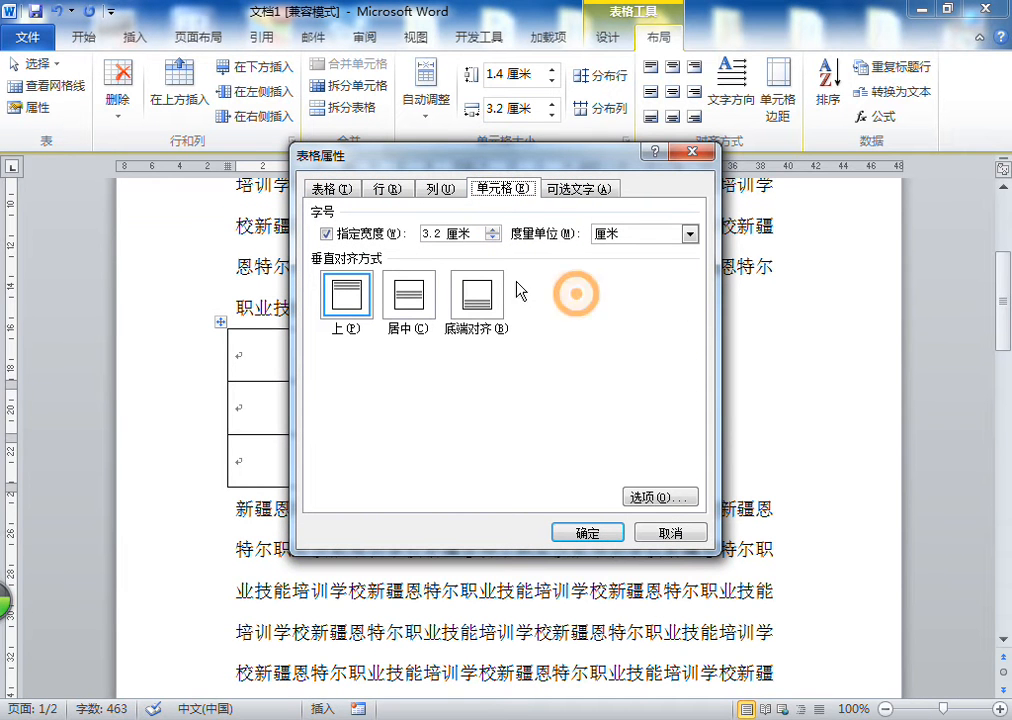
drag(441, 239, 420, 237)
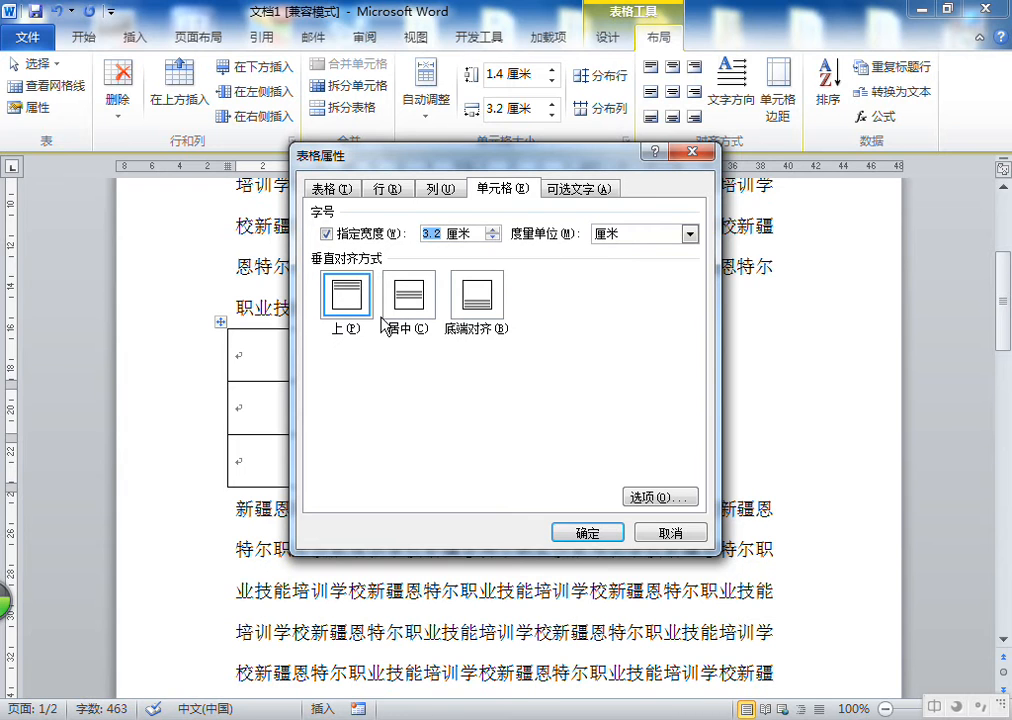
click(350, 298)
click(404, 300)
click(470, 292)
click(358, 302)
click(474, 294)
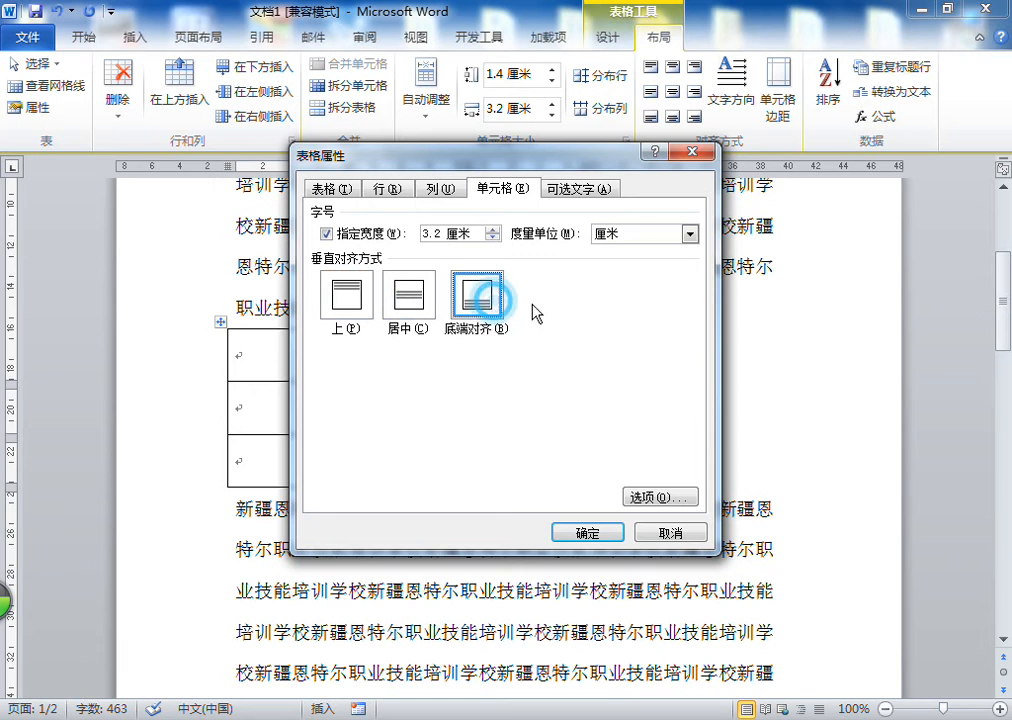
click(695, 153)
Select the whole table and set its rows' height to 2 cm
drag(255, 361, 522, 481)
click(505, 73)
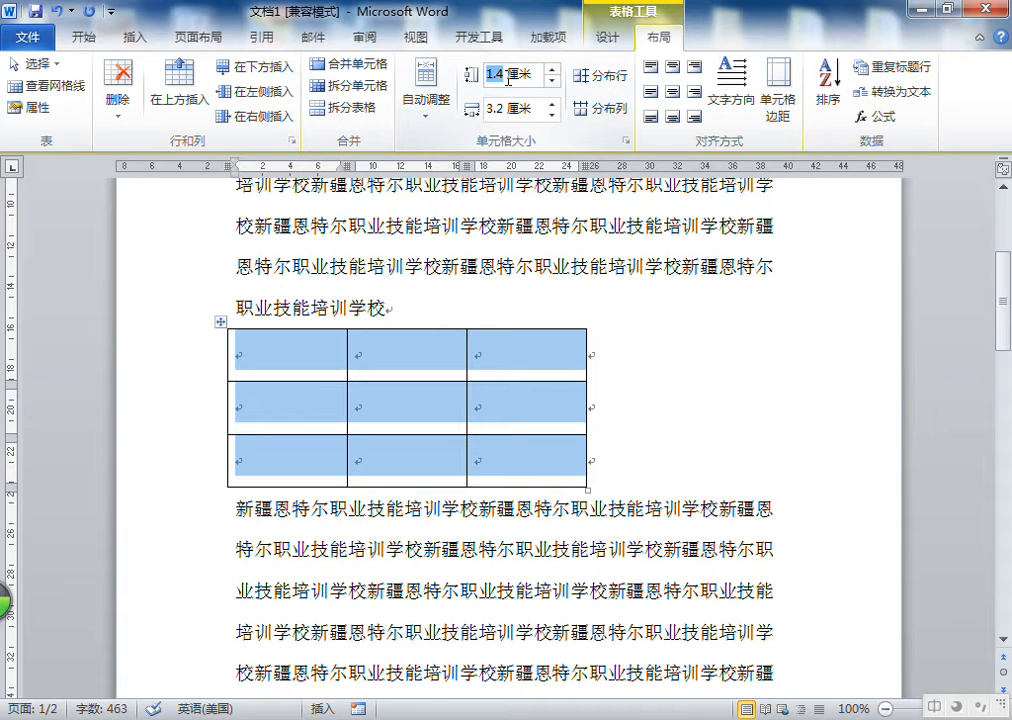
text(3)
key(Return)
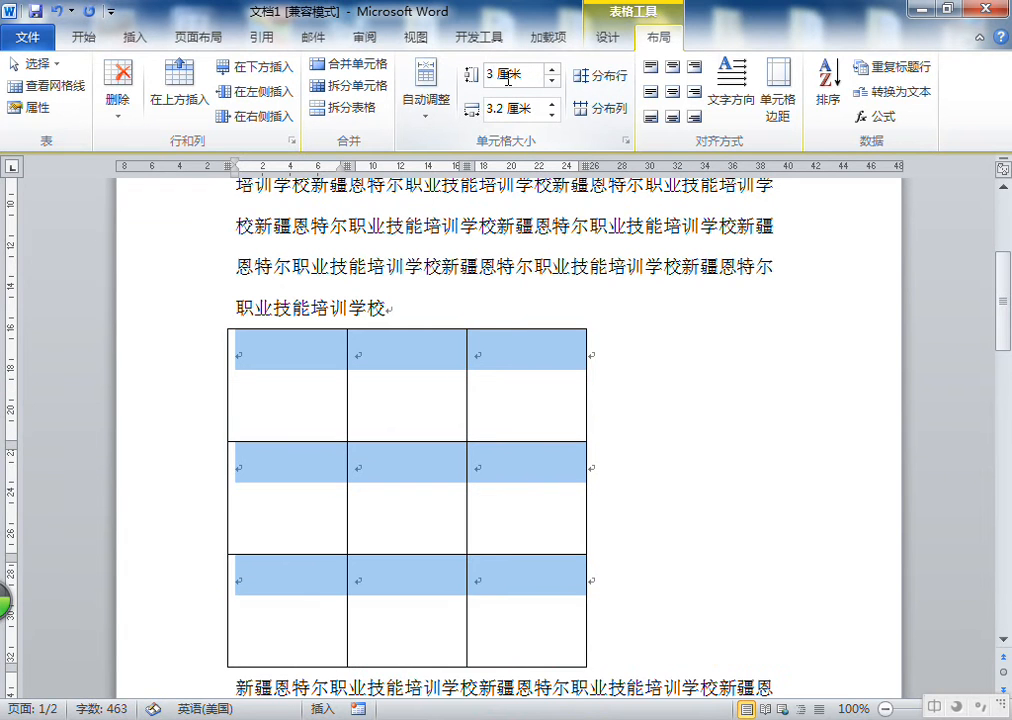
click(493, 77)
text(2)
key(Return)
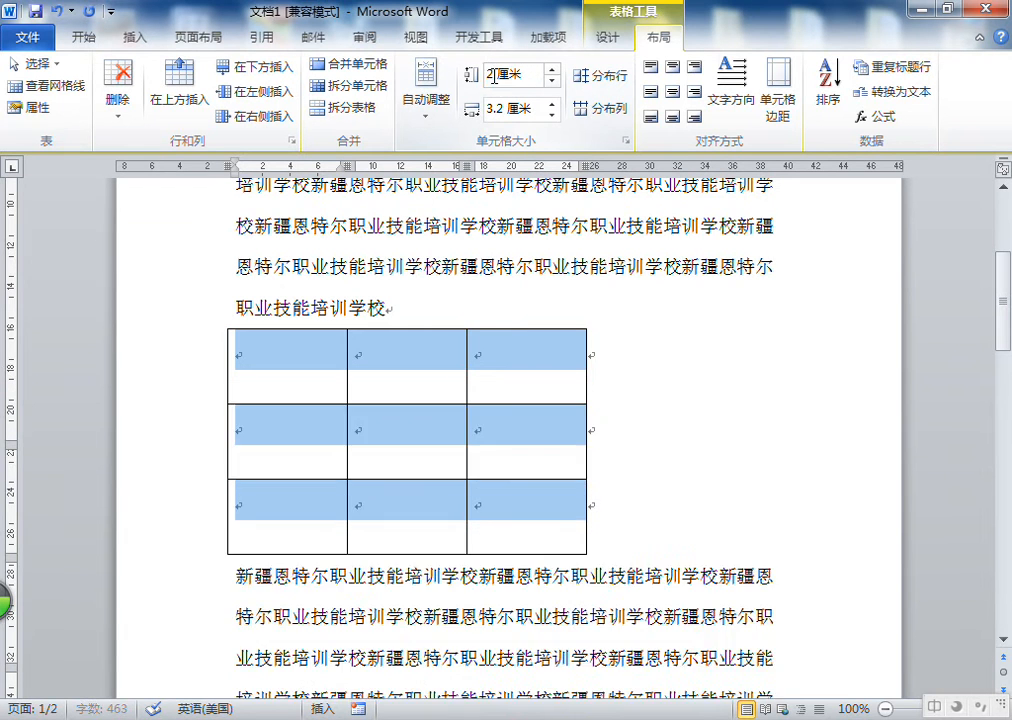
Enter 计算机, 汉语 and 英语 down the cells of the first column
click(293, 372)
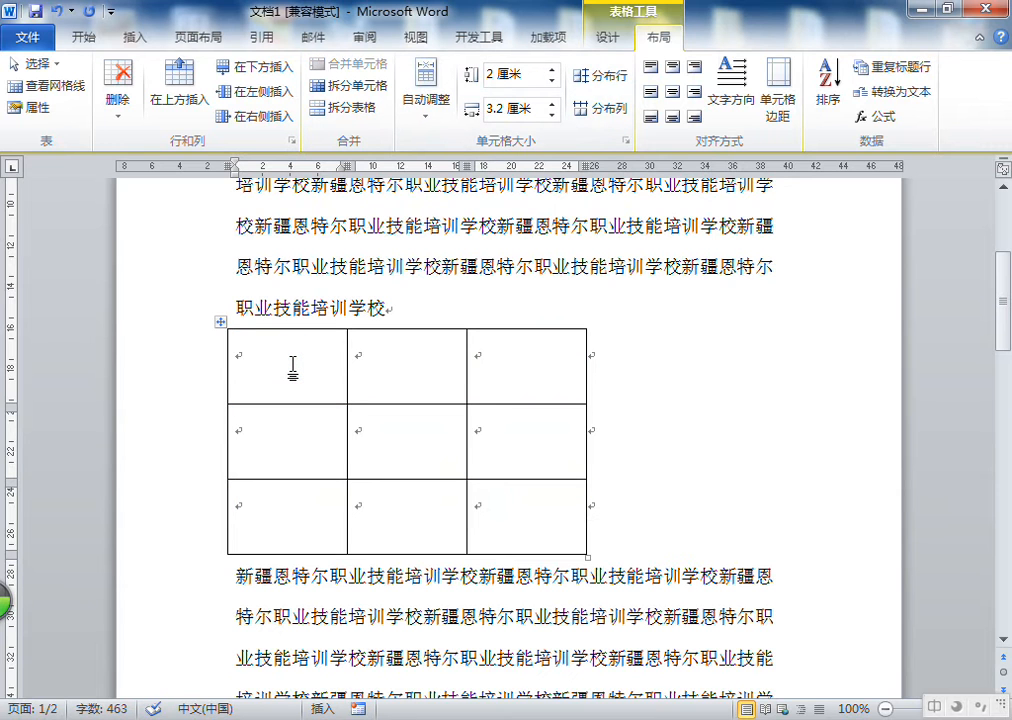
text(计算机)
key(Down)
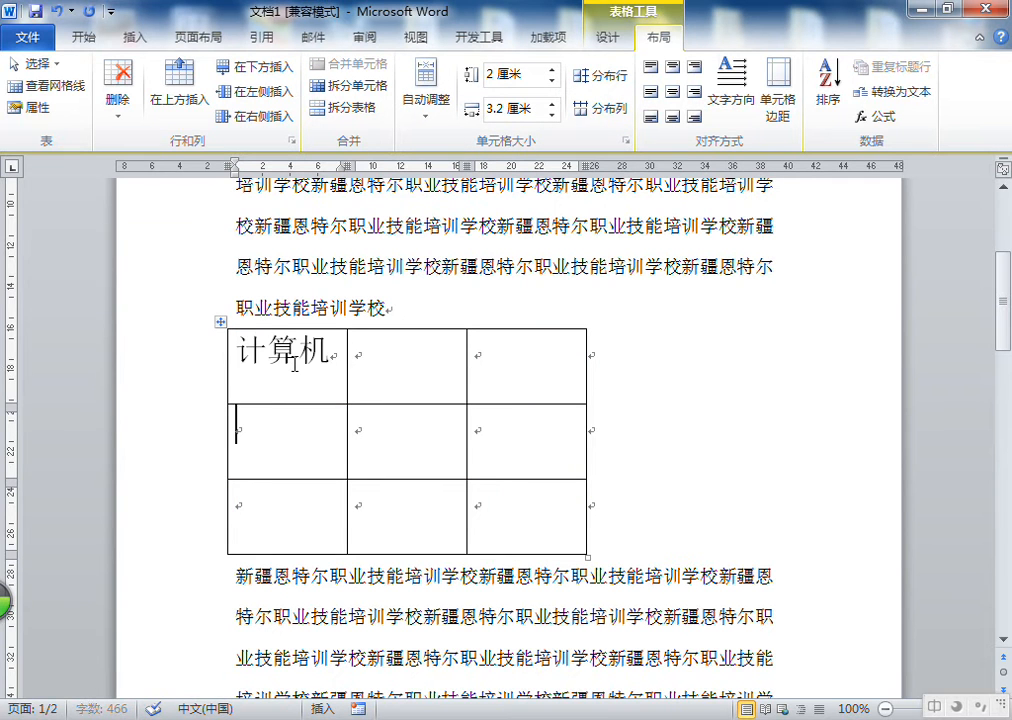
text(汉语)
key(Down)
text(英语)
Enter 俄语, 公务员 and 特岗 down the cells of the third column
key(Right)
key(Right)
key(Up)
key(Up)
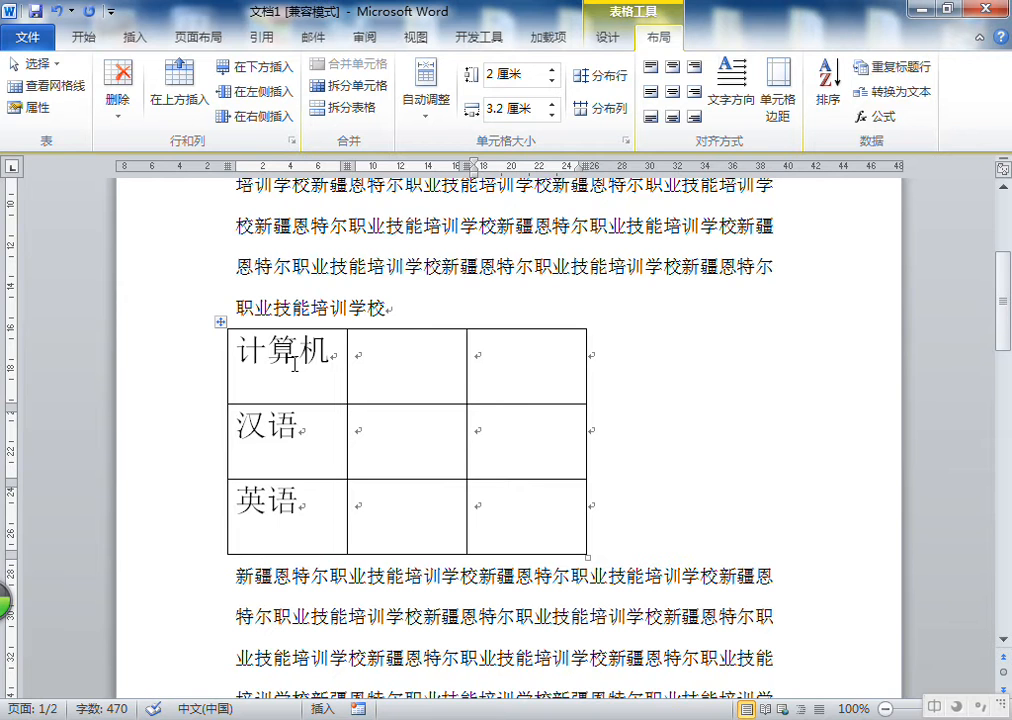
text(俄语)
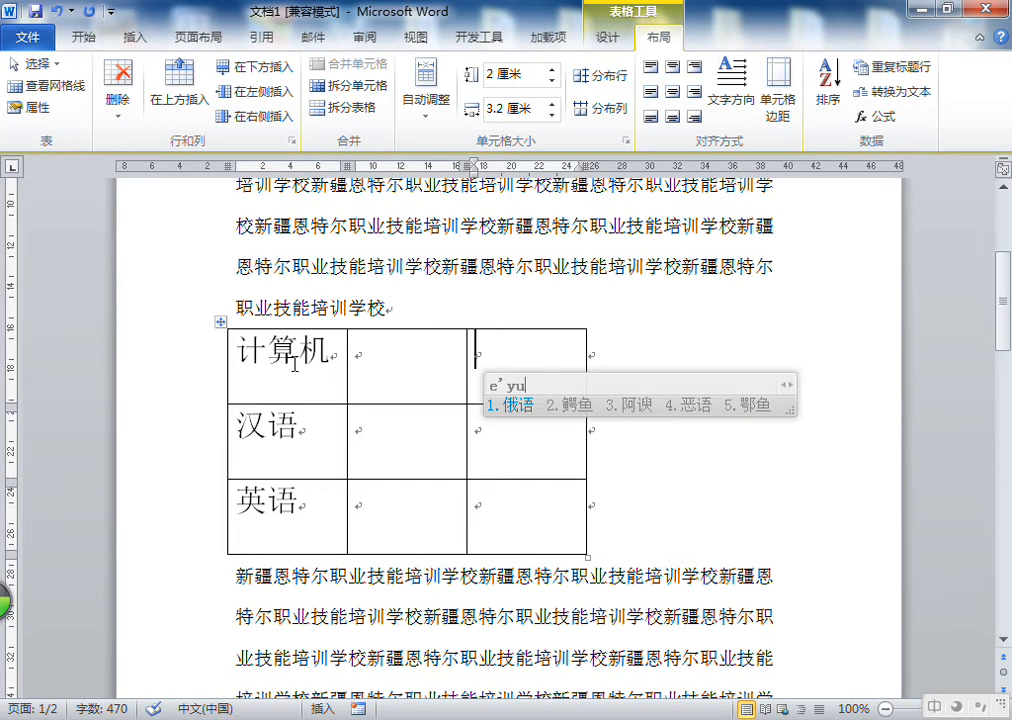
key(Down)
text(公务员)
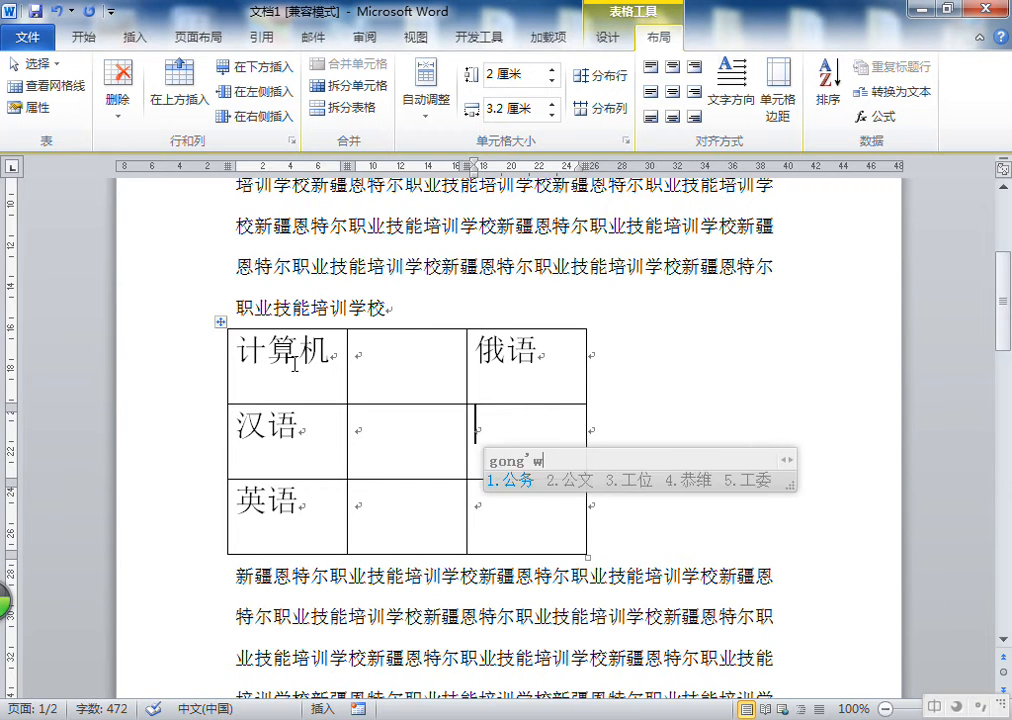
key(Down)
text(特岗)
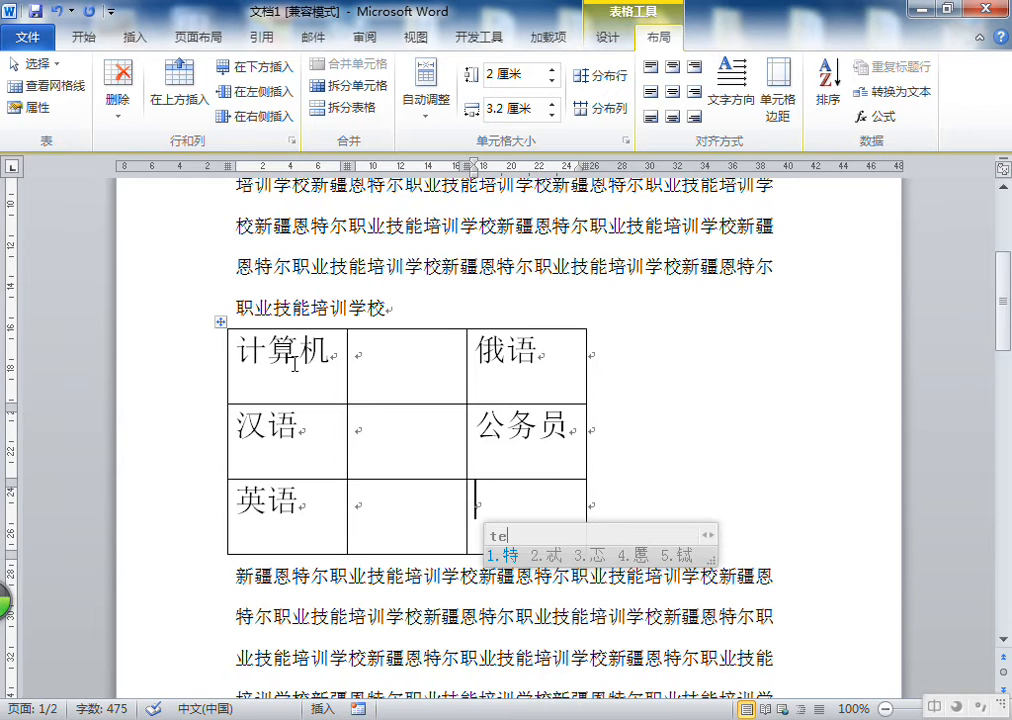
right_click(422, 440)
click(409, 440)
Vertically centre the 计算机 and 汉语 cells through Table Properties' cell settings
click(302, 367)
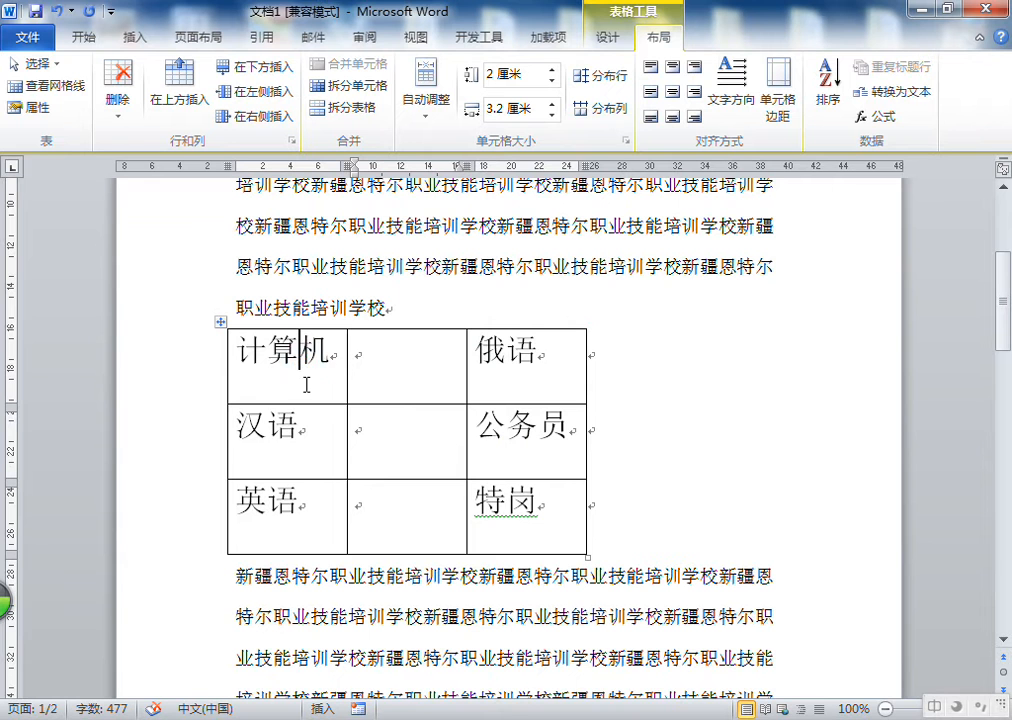
drag(337, 377, 339, 420)
click(44, 110)
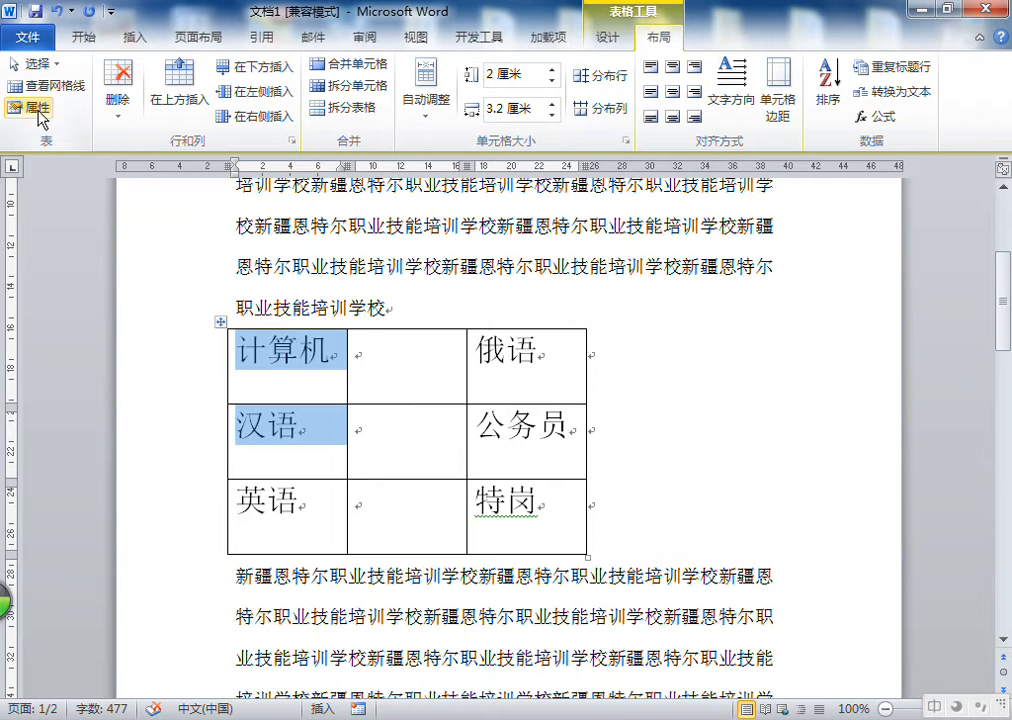
click(398, 300)
drag(592, 154, 834, 142)
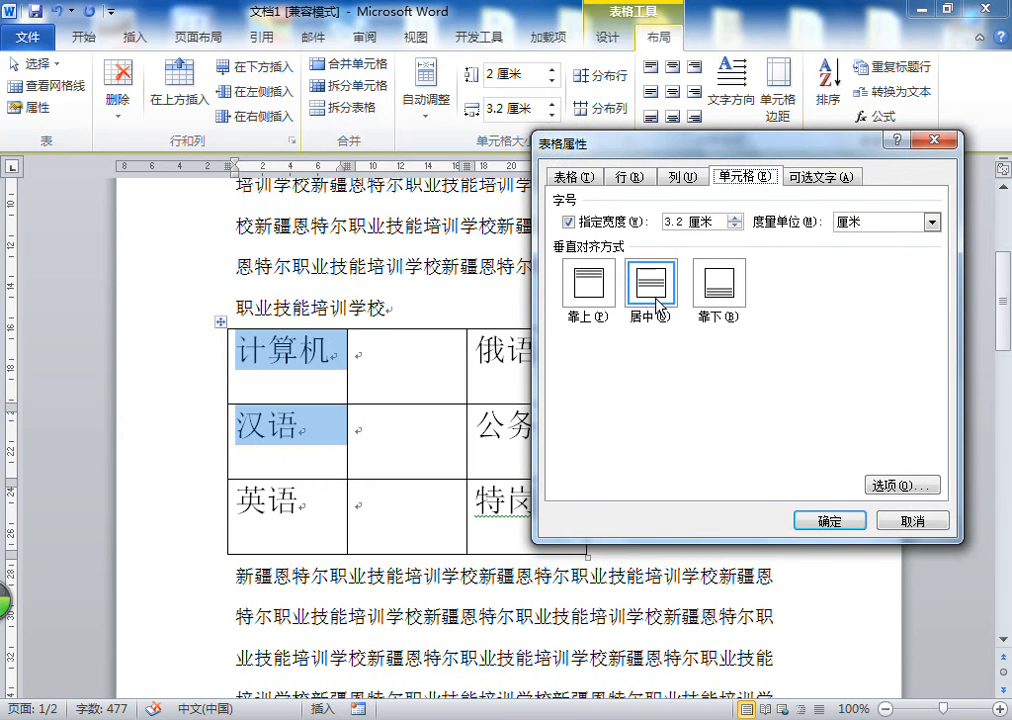
click(830, 521)
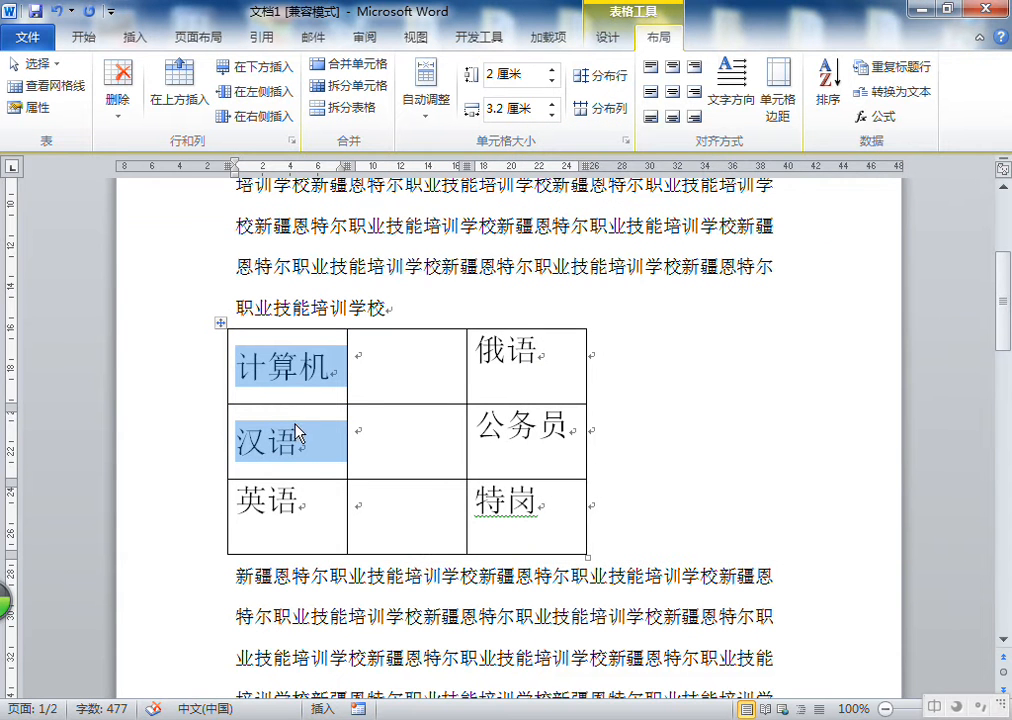
Set the selected cells' alignment to centred both horizontally and vertically
click(651, 91)
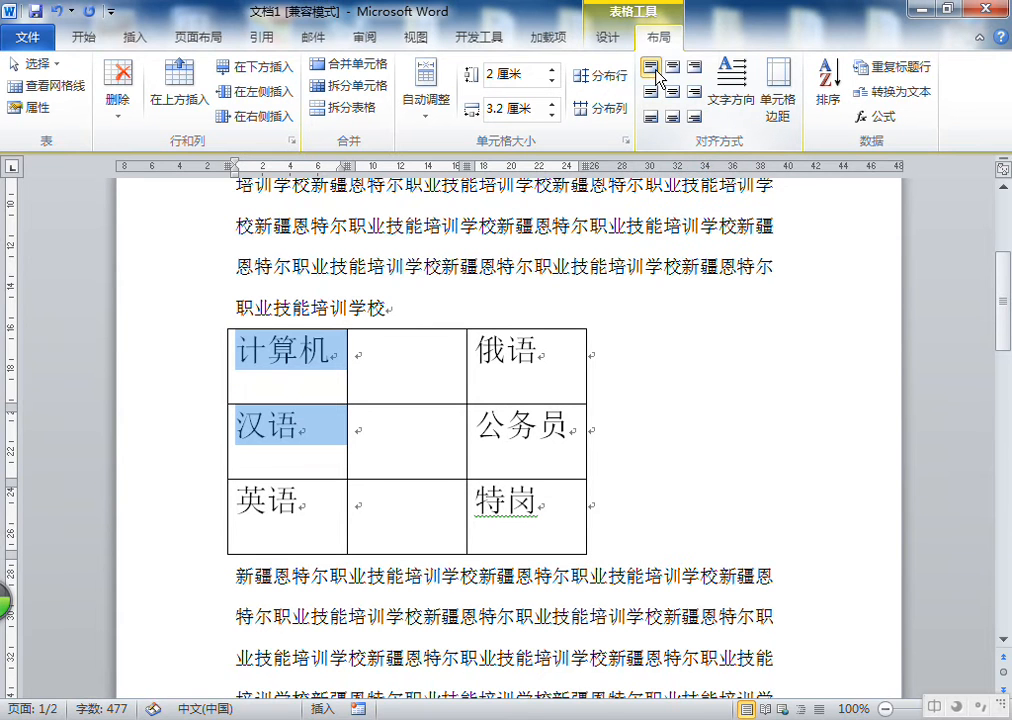
click(650, 116)
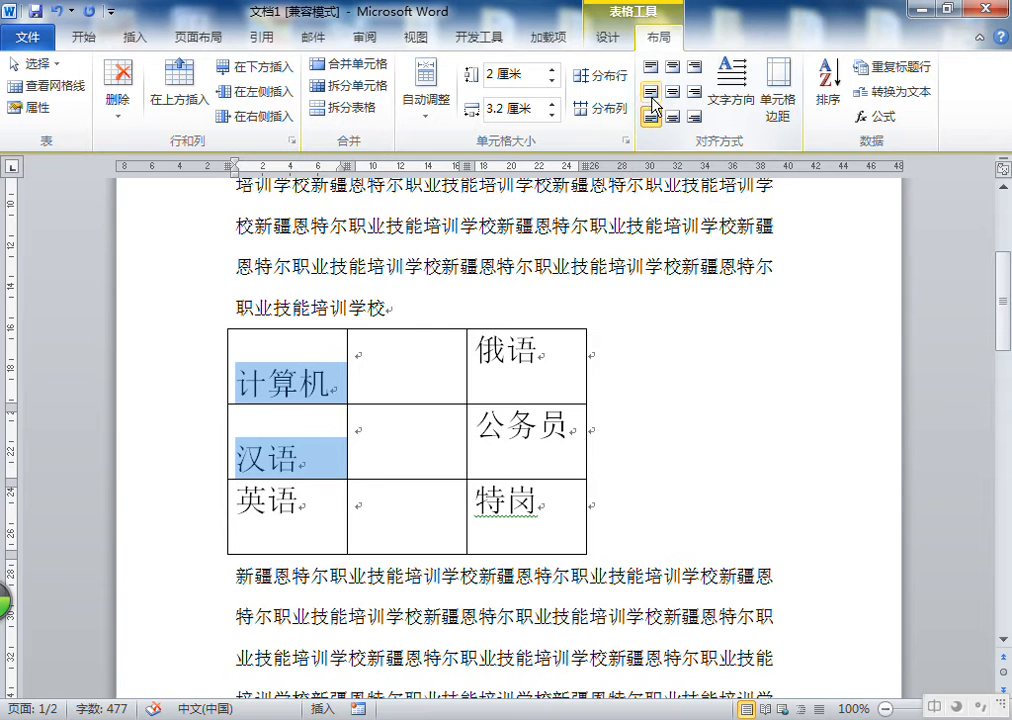
click(651, 93)
click(672, 93)
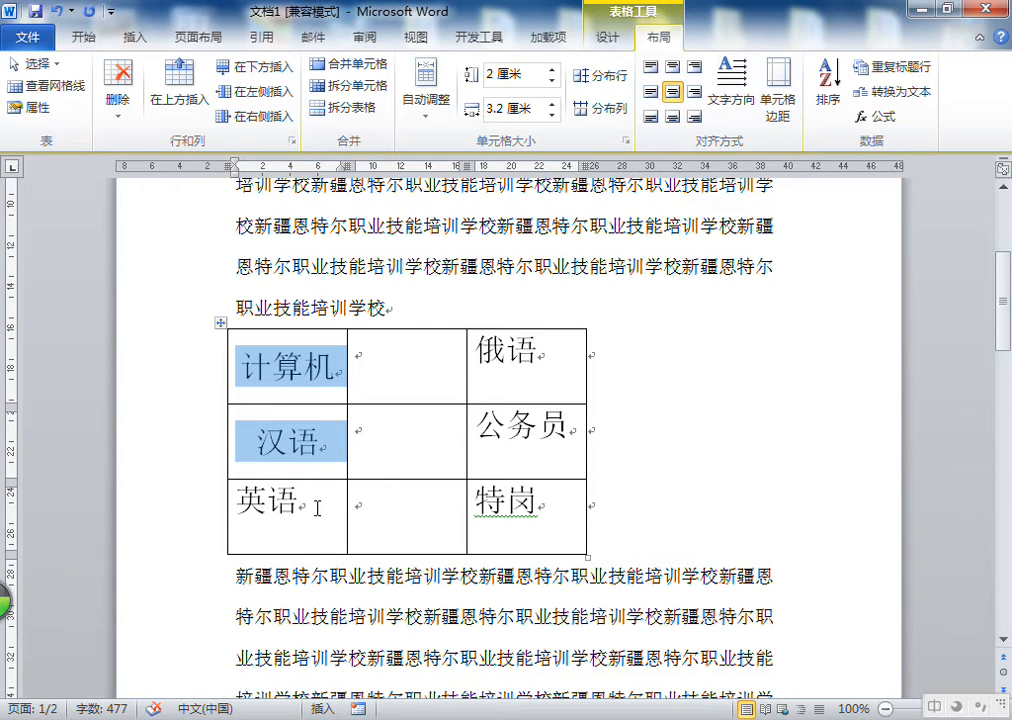
click(651, 93)
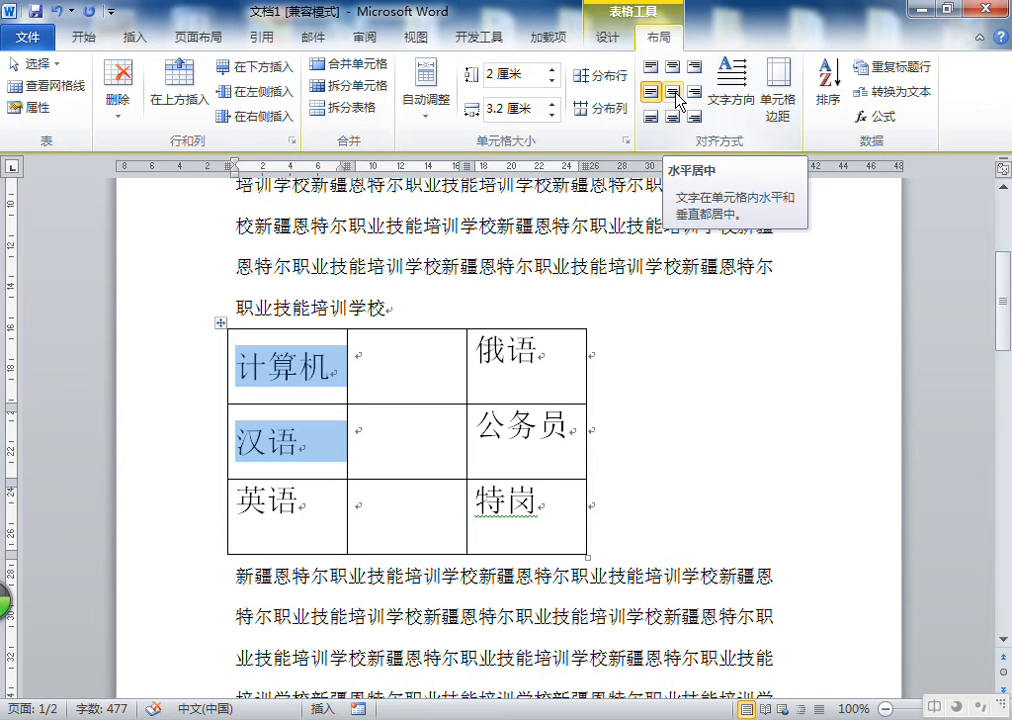
click(675, 118)
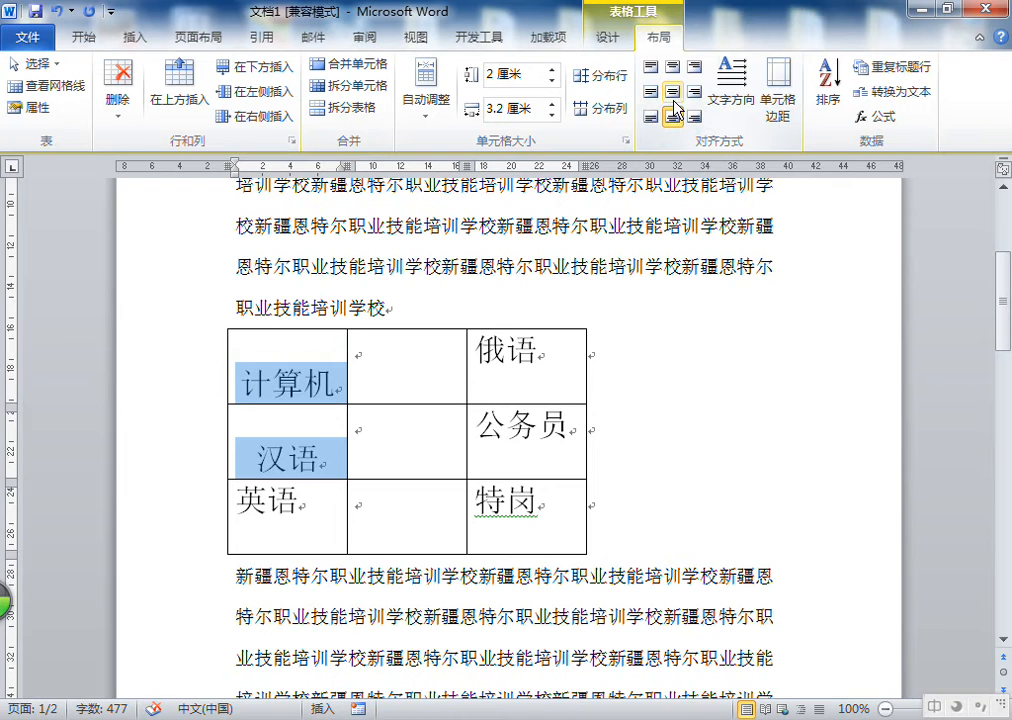
click(695, 67)
click(695, 91)
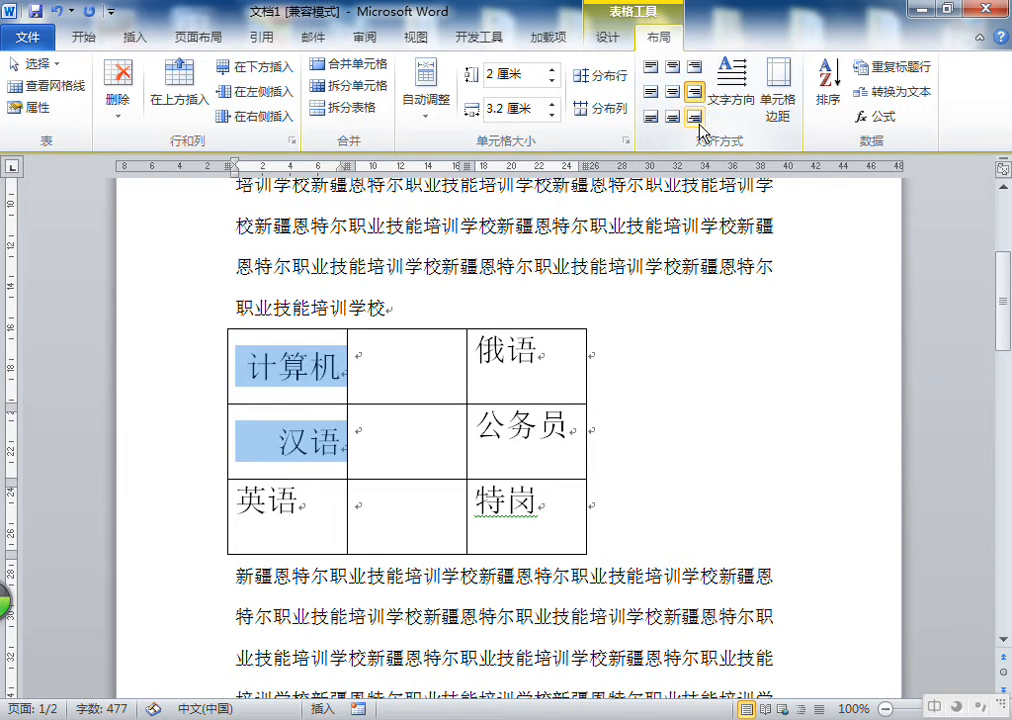
click(695, 118)
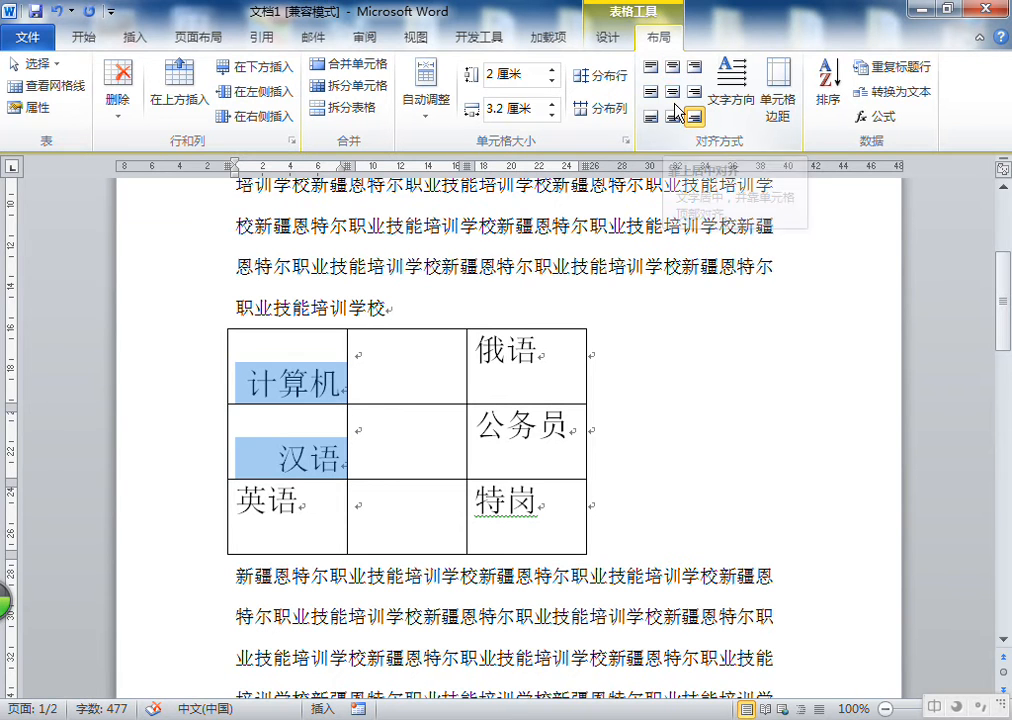
click(675, 91)
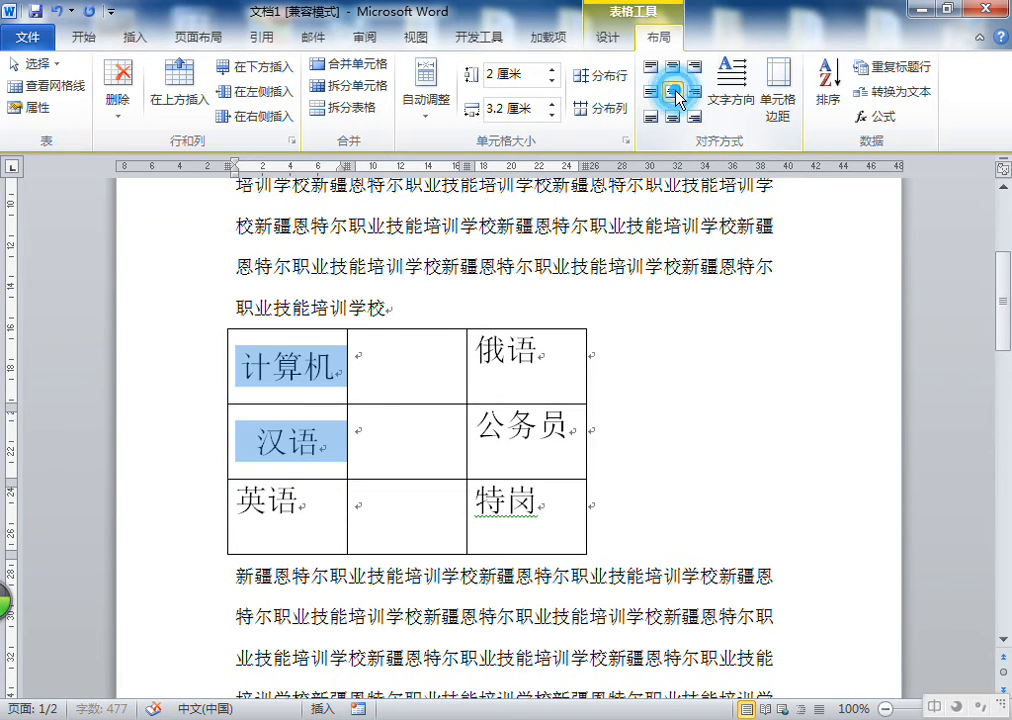
click(25, 106)
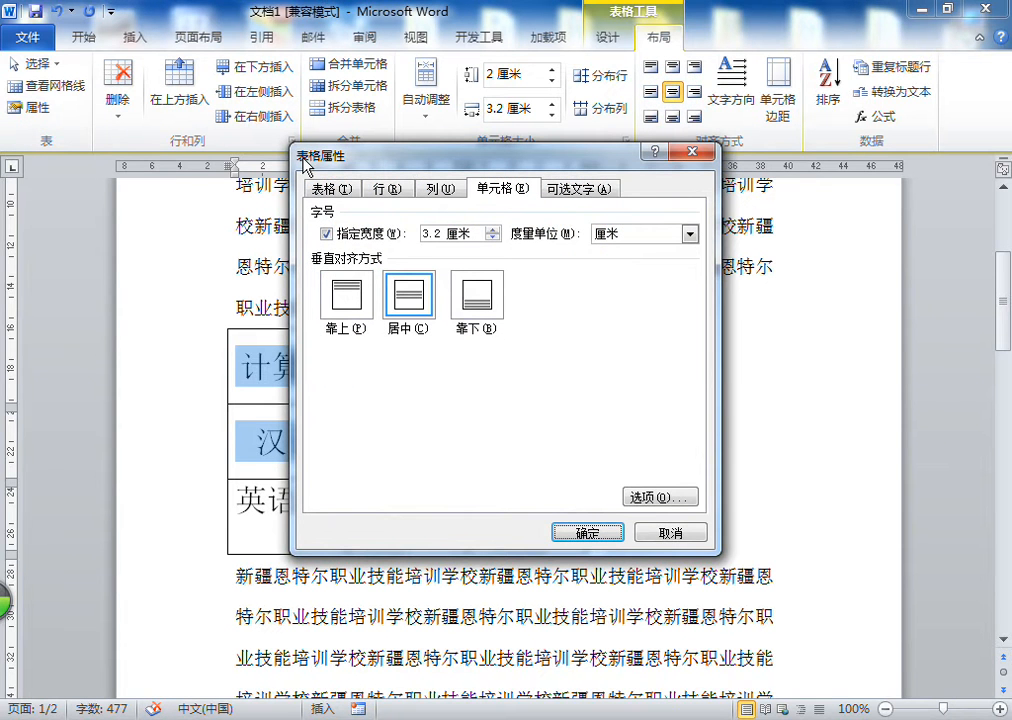
click(692, 152)
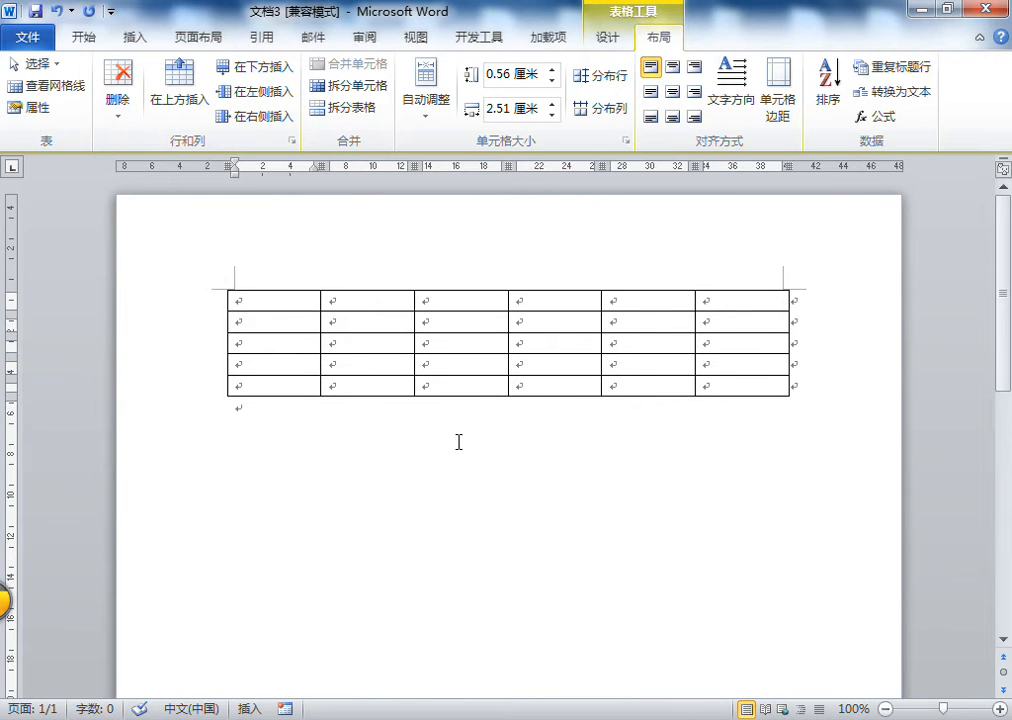
click(606, 40)
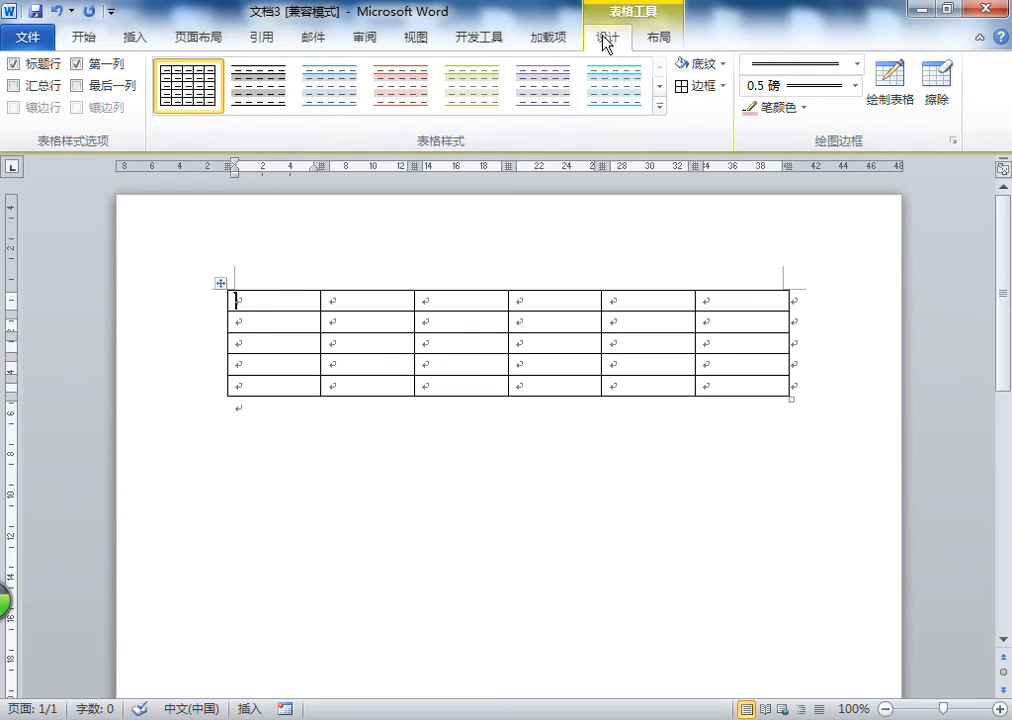
click(655, 40)
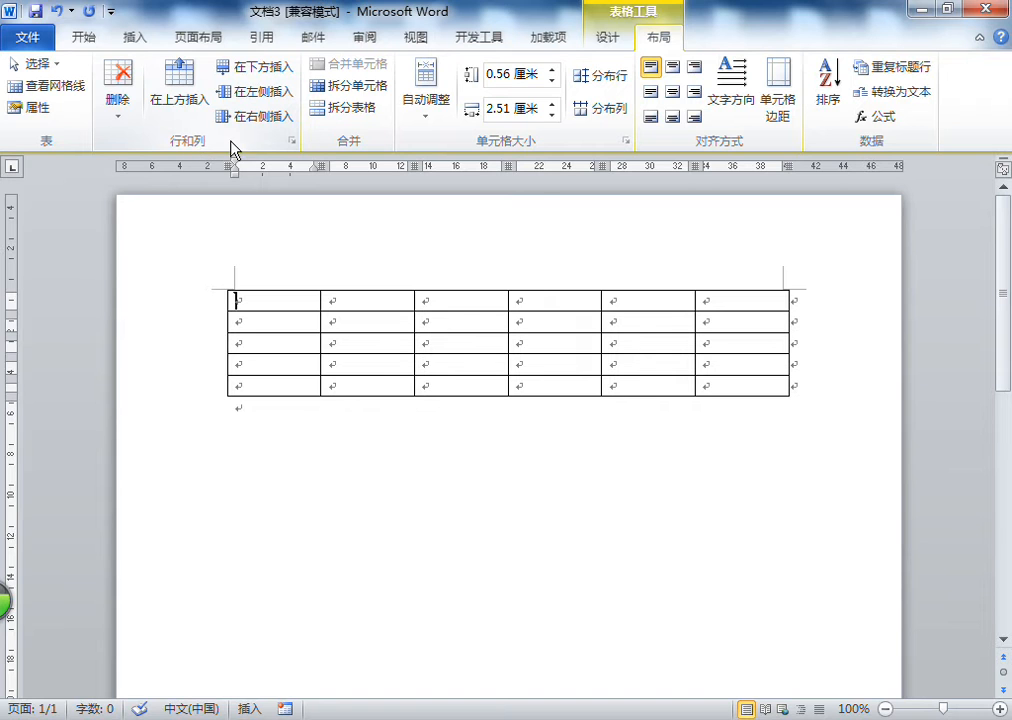
Delete the second cell of the second row with the remaining cells shifted left, then undo the deletion
click(368, 321)
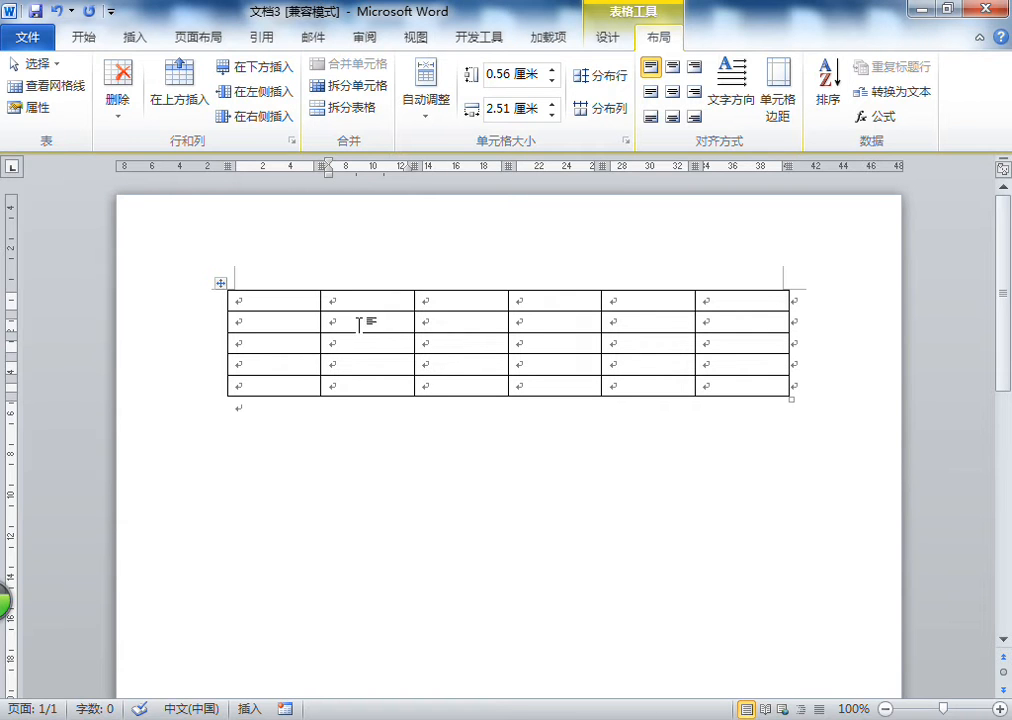
click(122, 118)
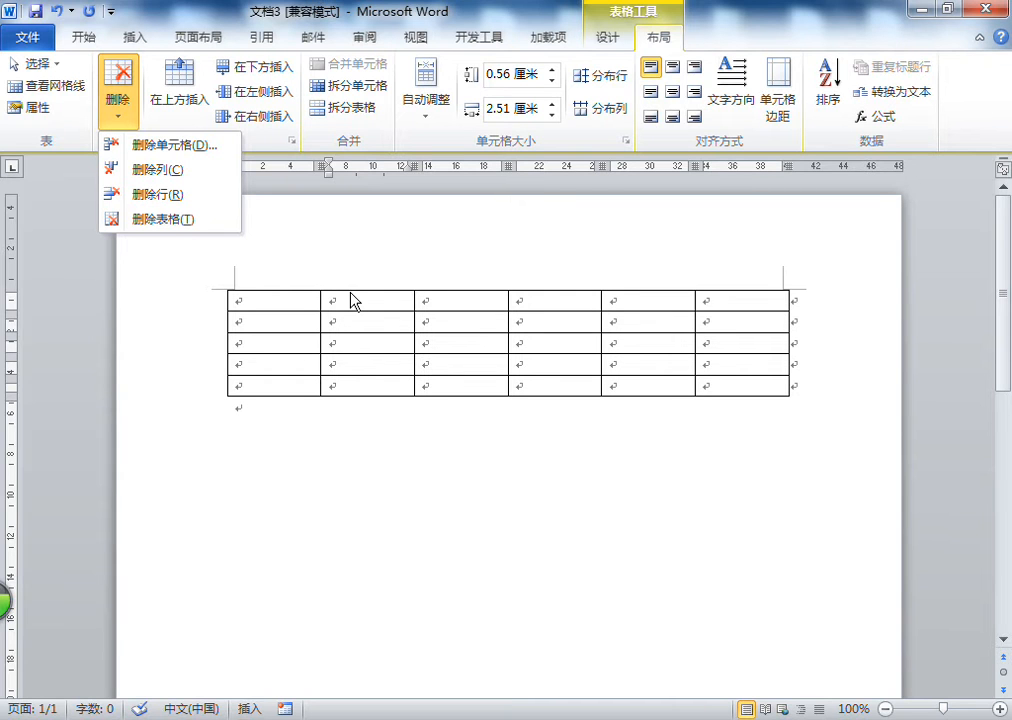
click(368, 321)
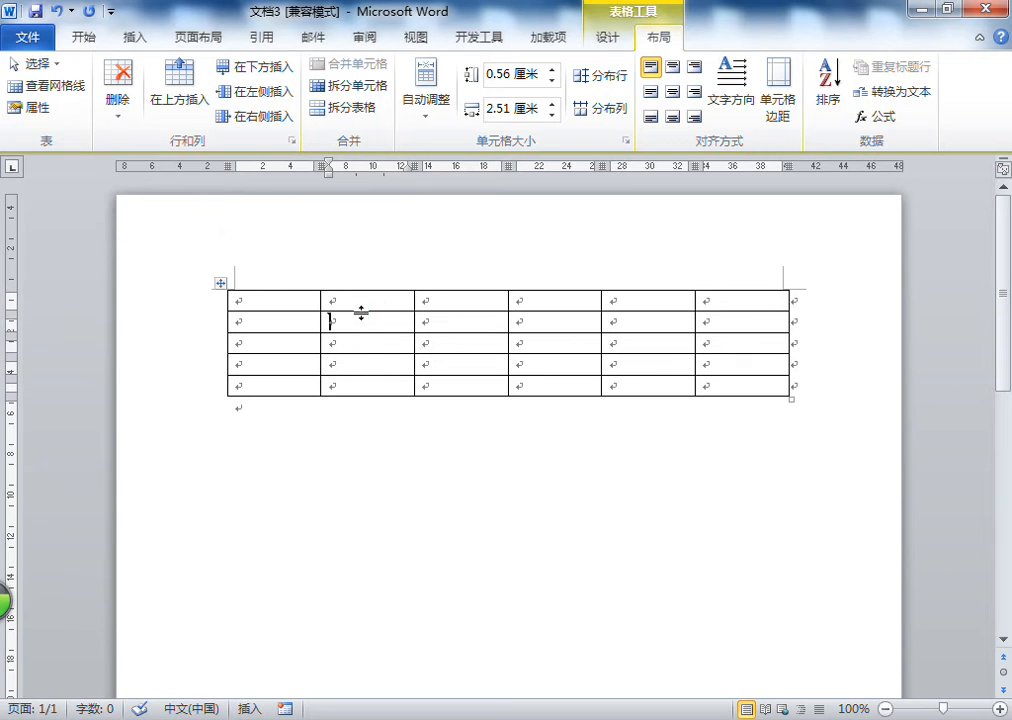
click(344, 325)
click(118, 117)
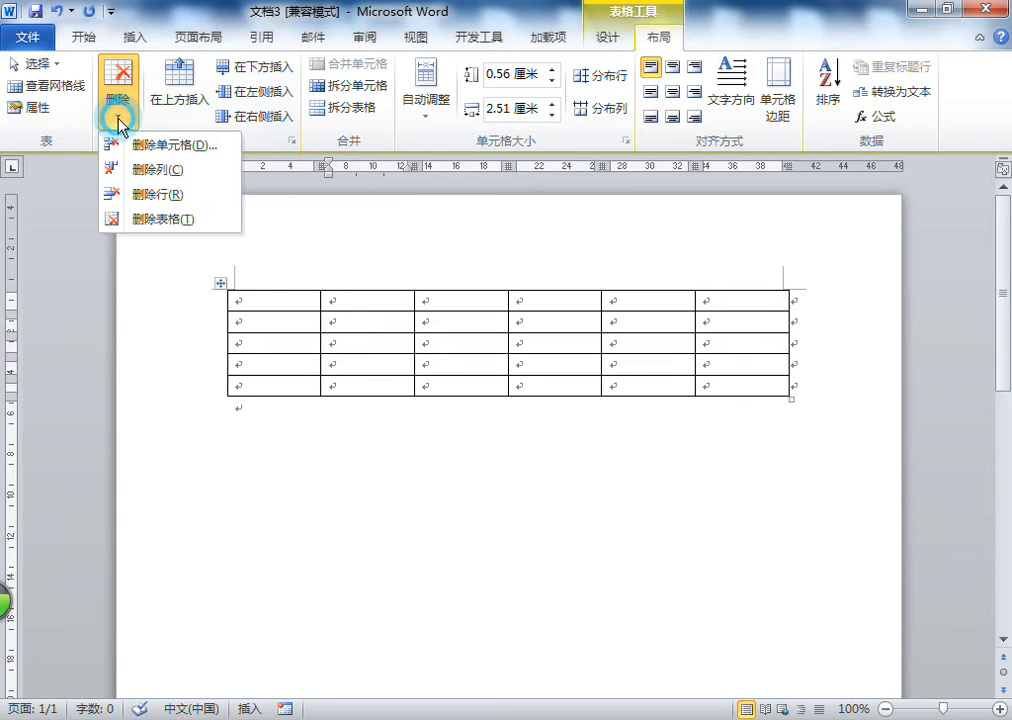
click(168, 152)
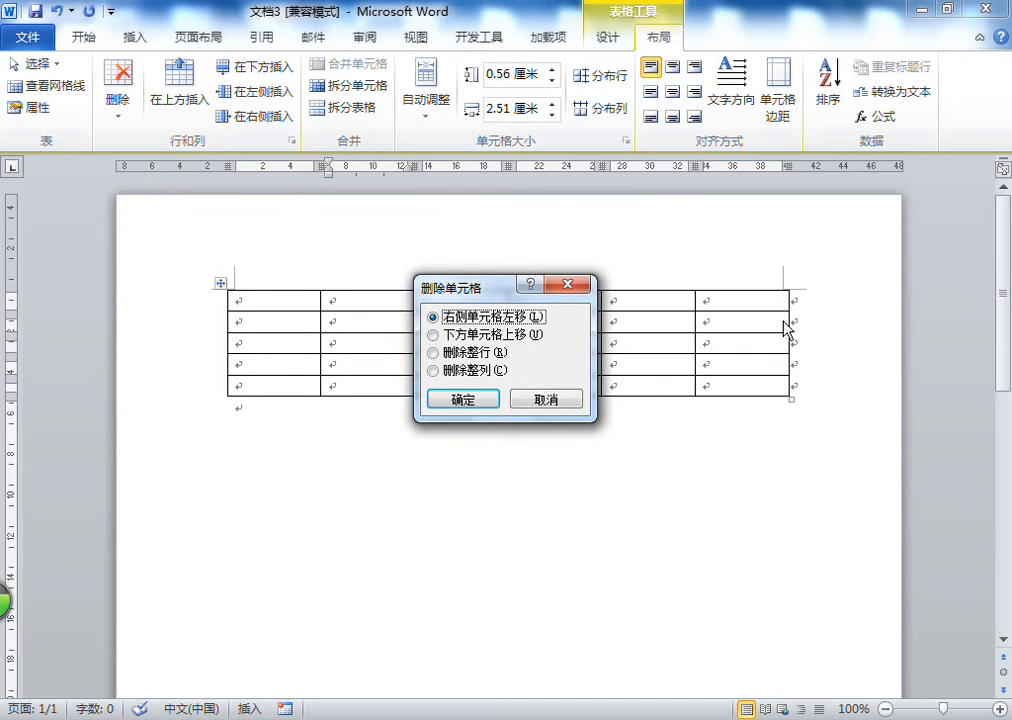
click(465, 334)
click(478, 318)
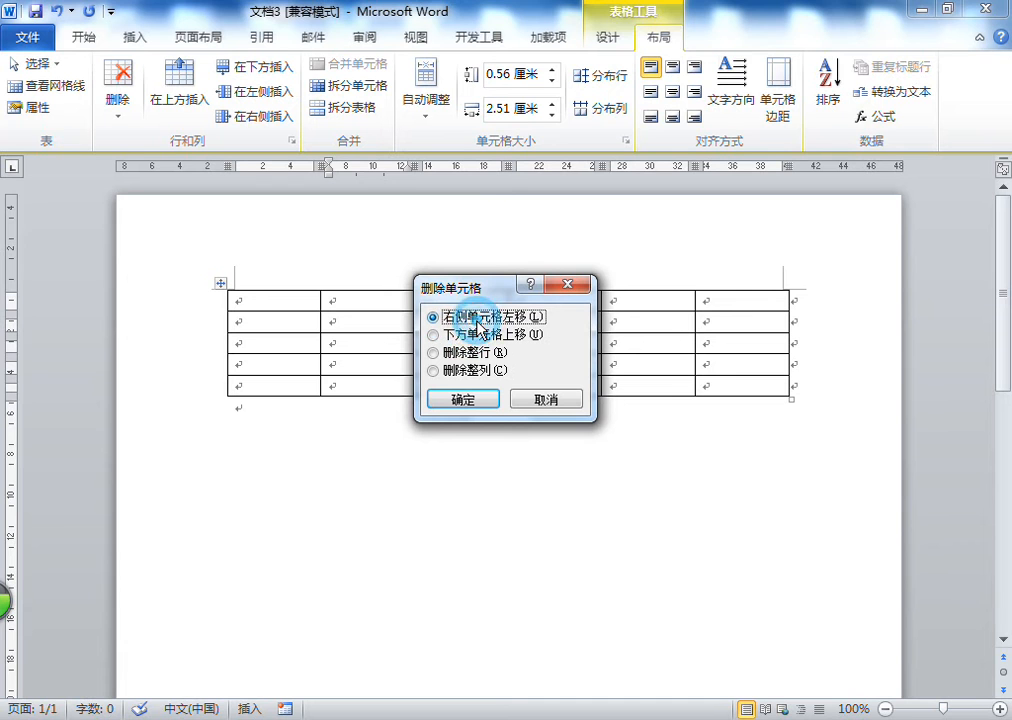
click(463, 399)
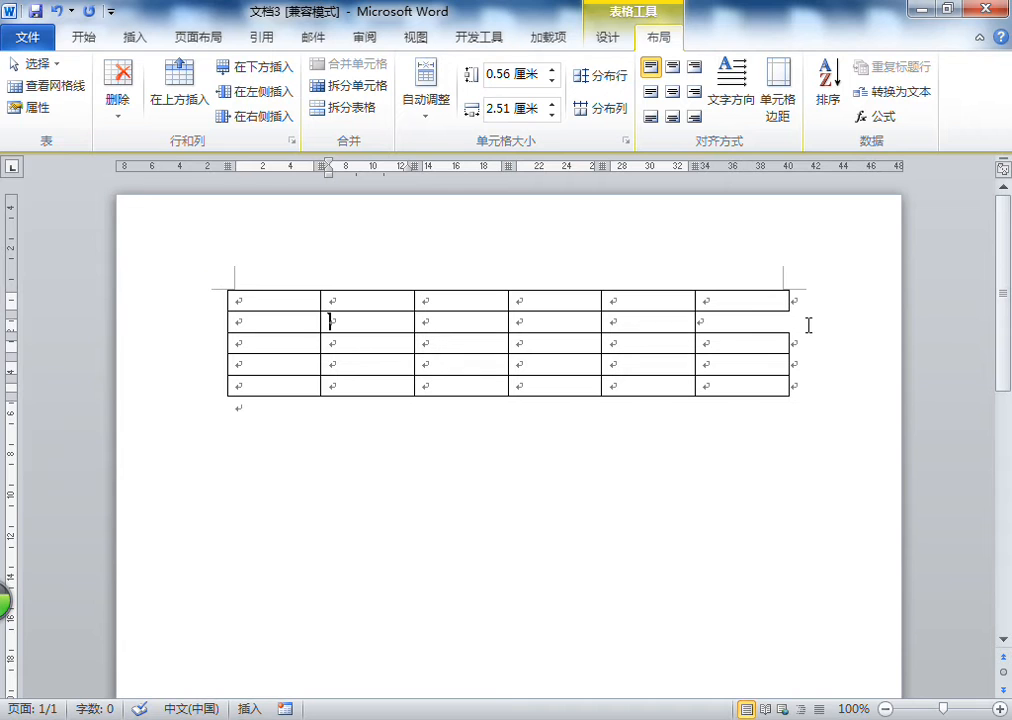
click(57, 12)
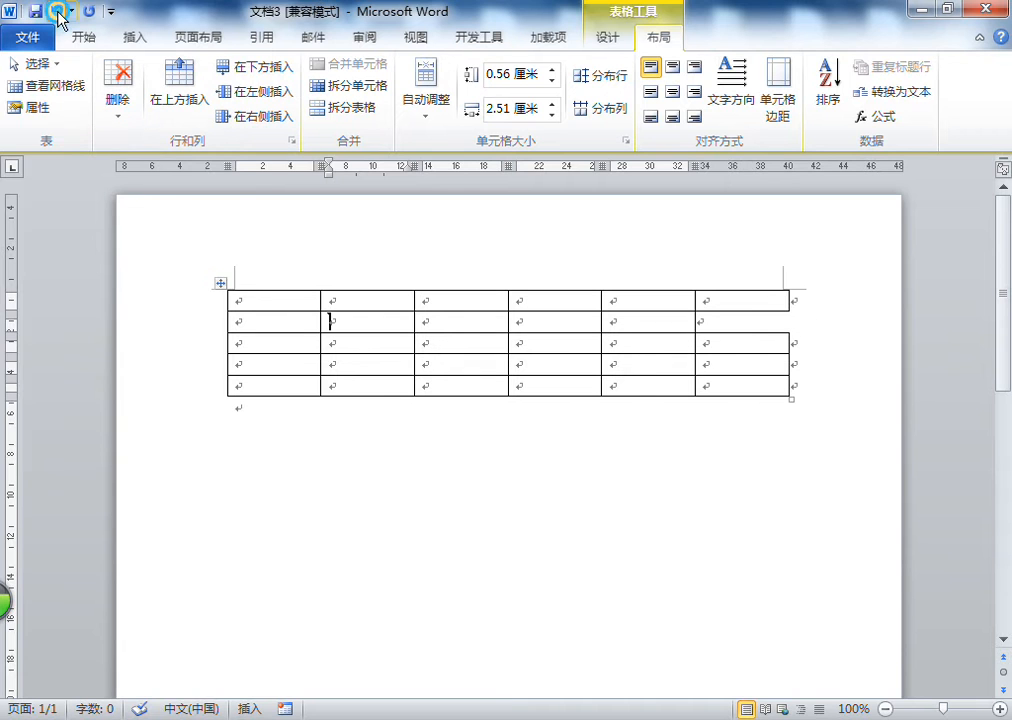
click(118, 105)
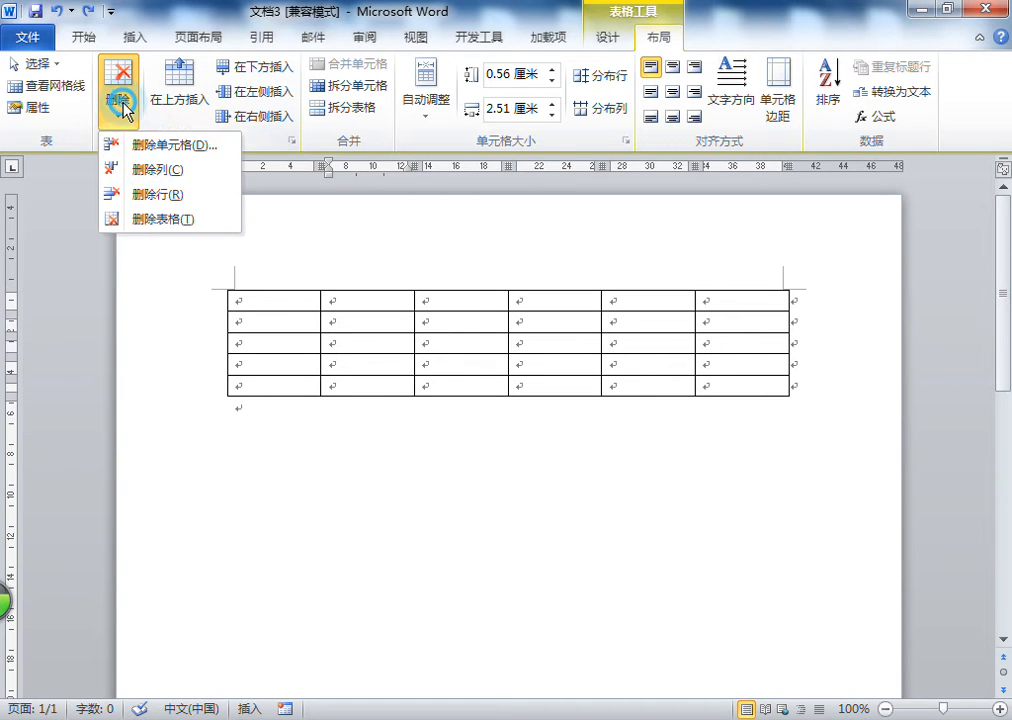
right_click(168, 178)
click(147, 178)
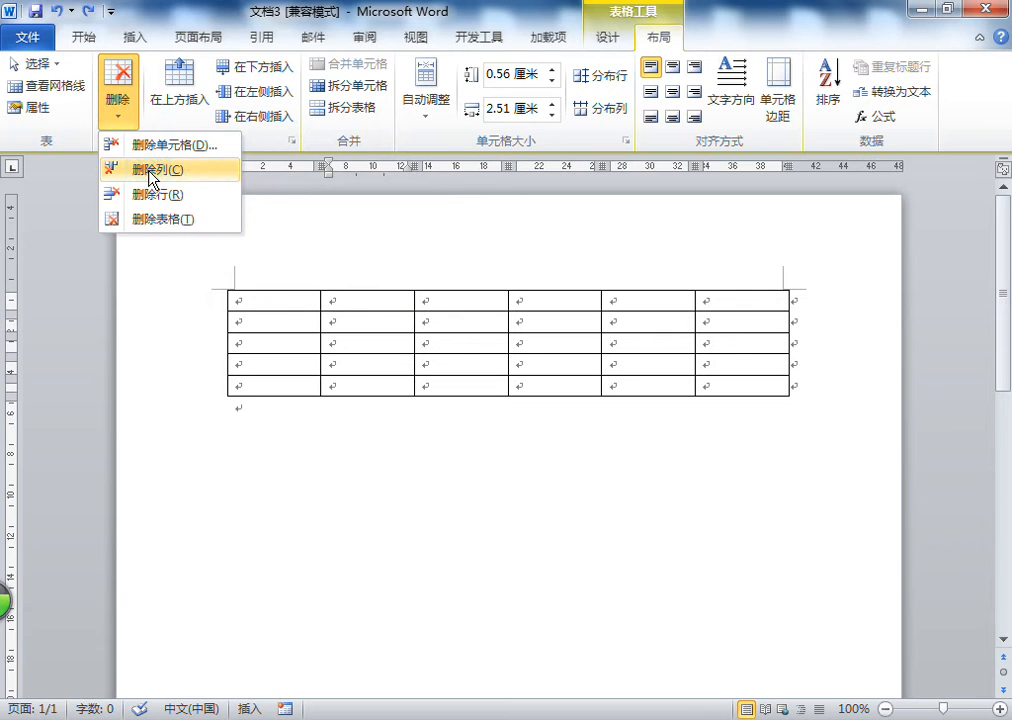
click(178, 9)
Number the cells of the first row 1 to 6
click(299, 299)
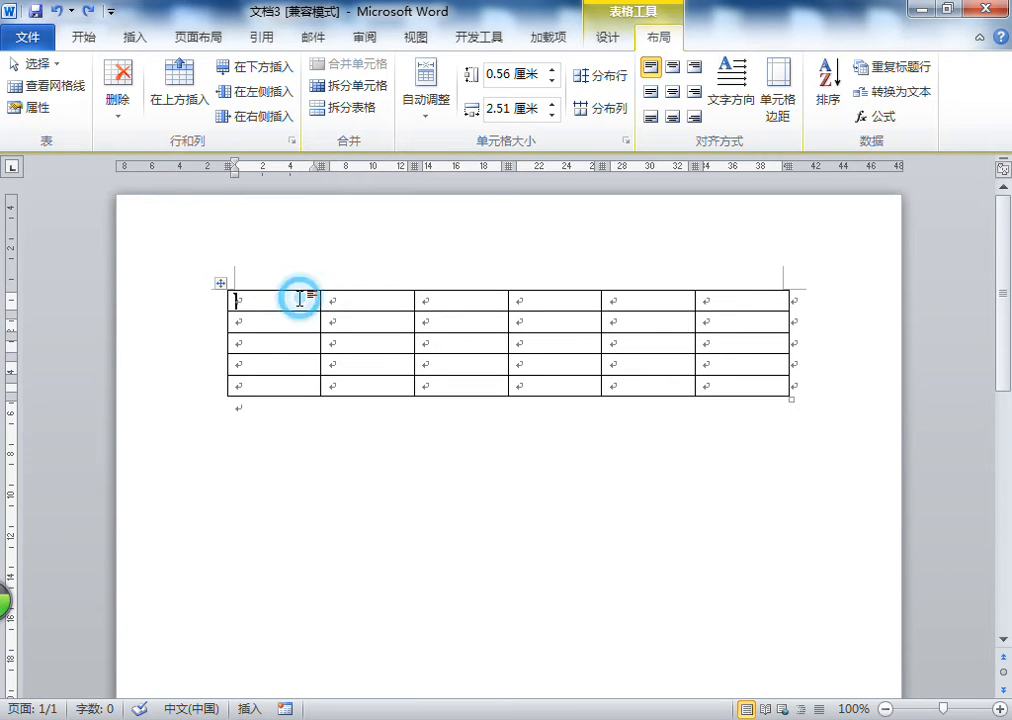
text(1)
click(365, 299)
text(2)
click(438, 300)
text(3)
click(553, 300)
text(4)
click(660, 302)
text(5)
click(752, 298)
text(6)
Number the remaining cells of the first column 2 to 5
click(256, 323)
text(2)
click(266, 343)
text(3)
click(262, 365)
text(4)
click(263, 386)
text(5)
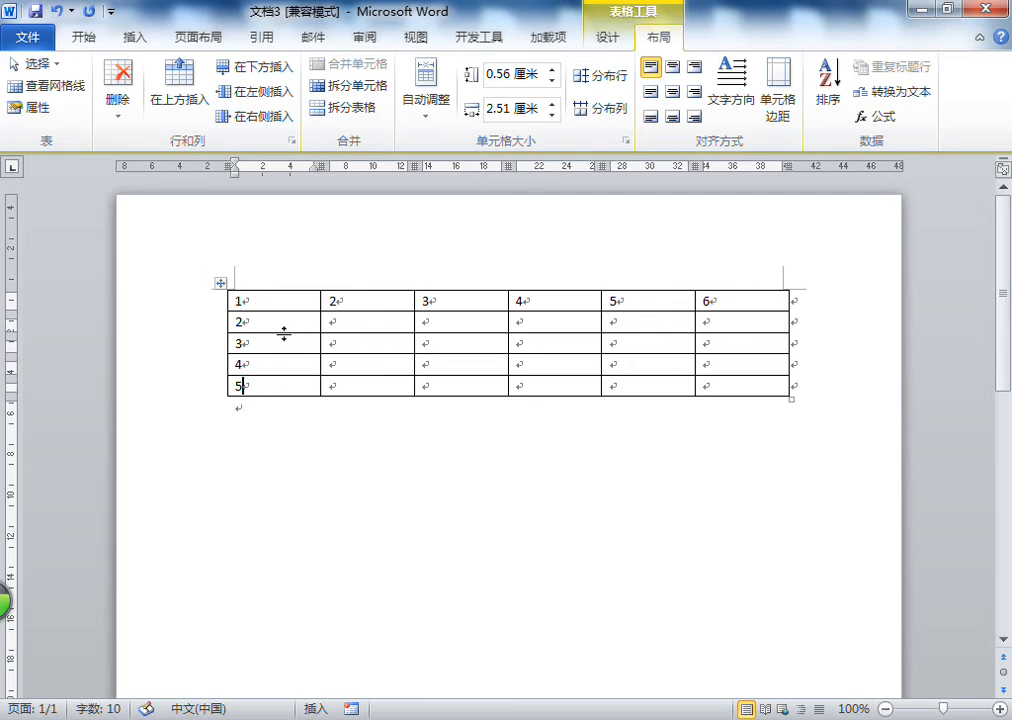
Delete the third column of the table, then undo the deletion
click(447, 320)
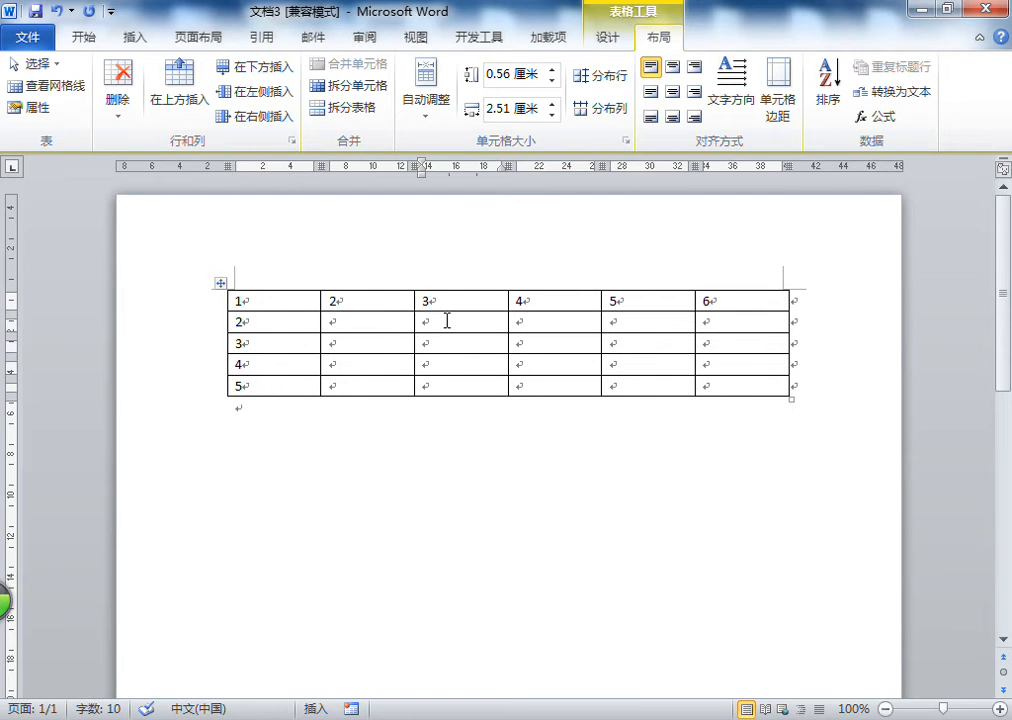
click(431, 320)
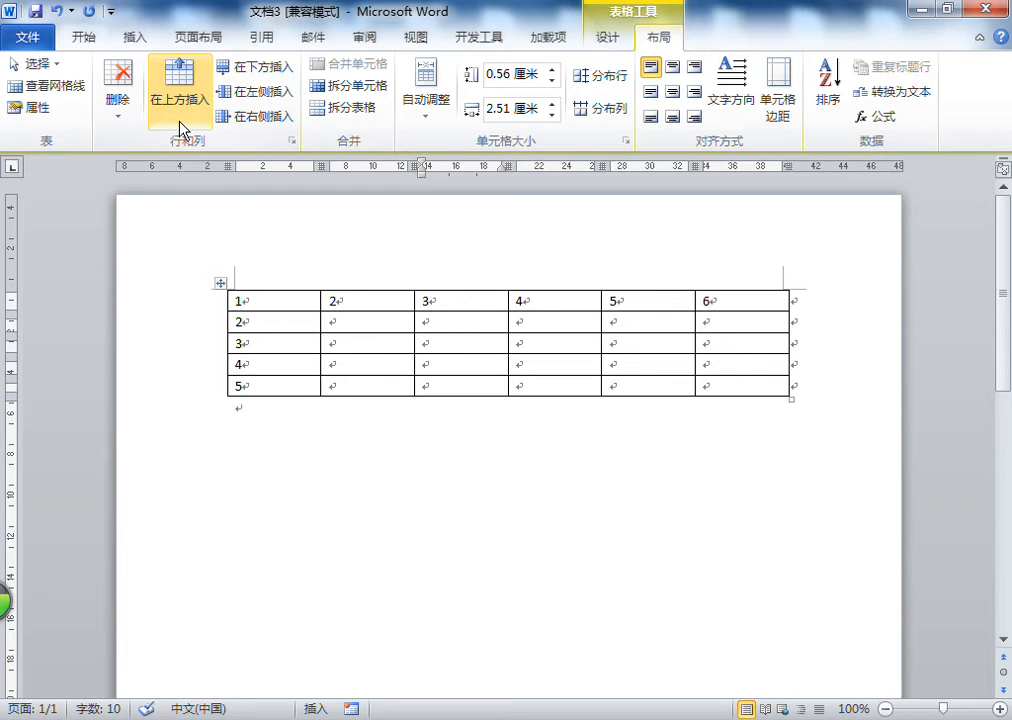
click(125, 113)
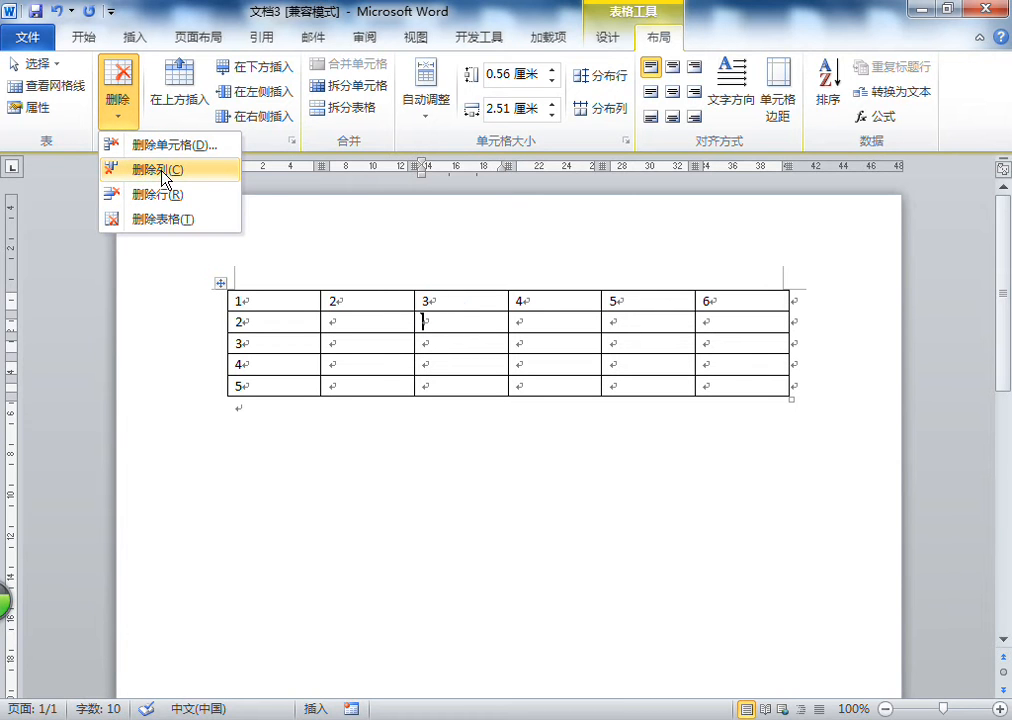
click(160, 170)
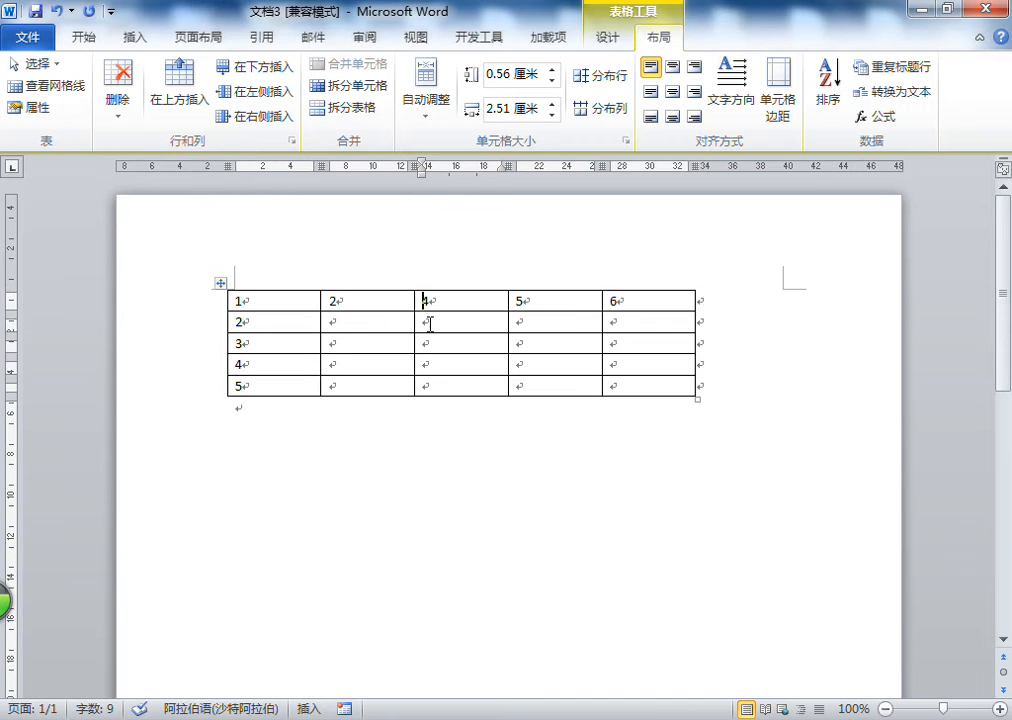
click(57, 12)
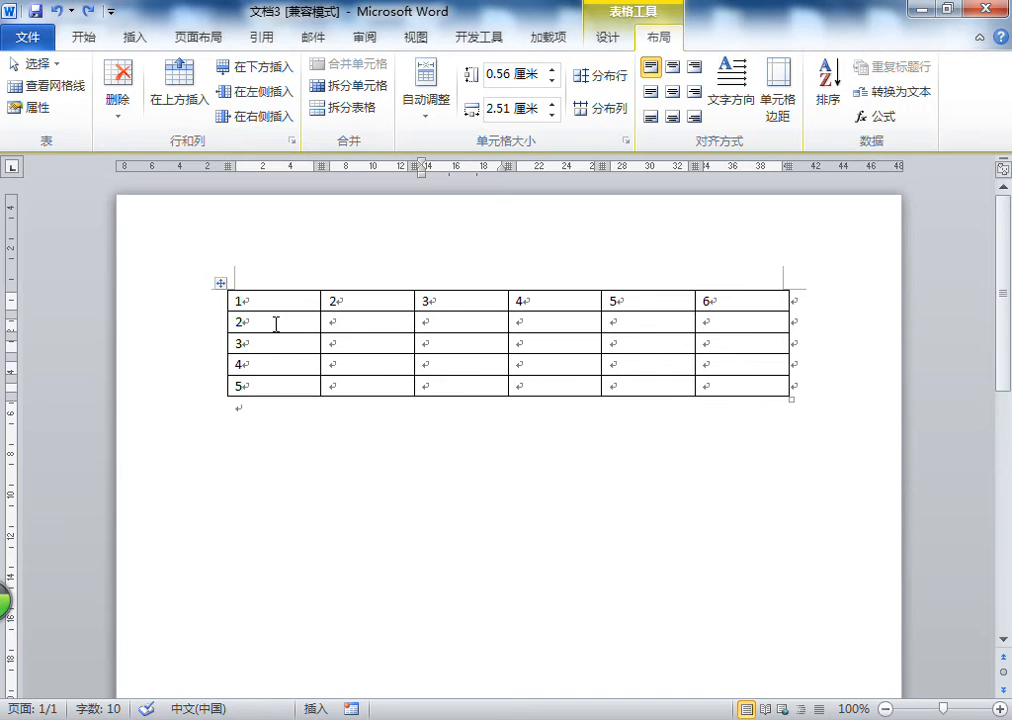
Delete the second row of the table, then undo the deletion
click(441, 318)
click(117, 112)
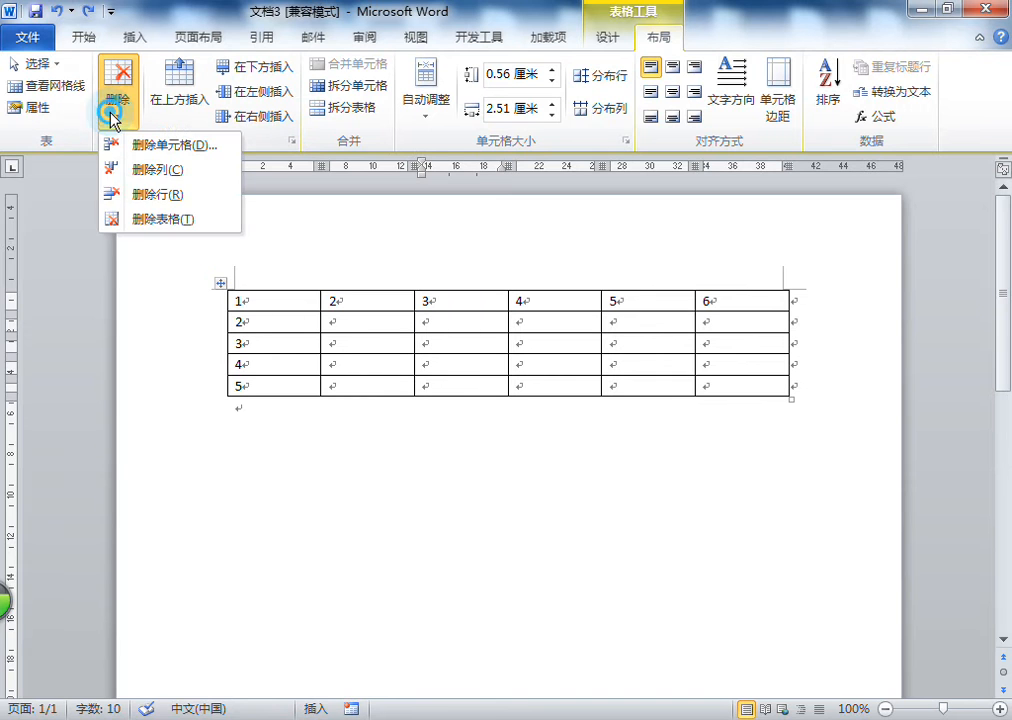
click(157, 196)
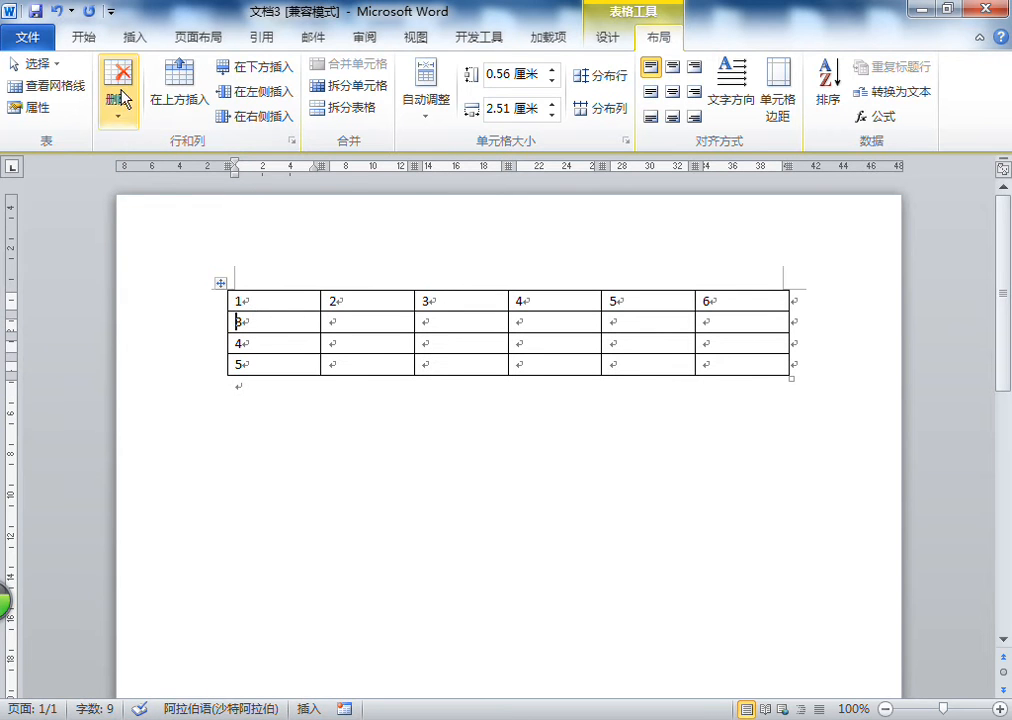
click(56, 12)
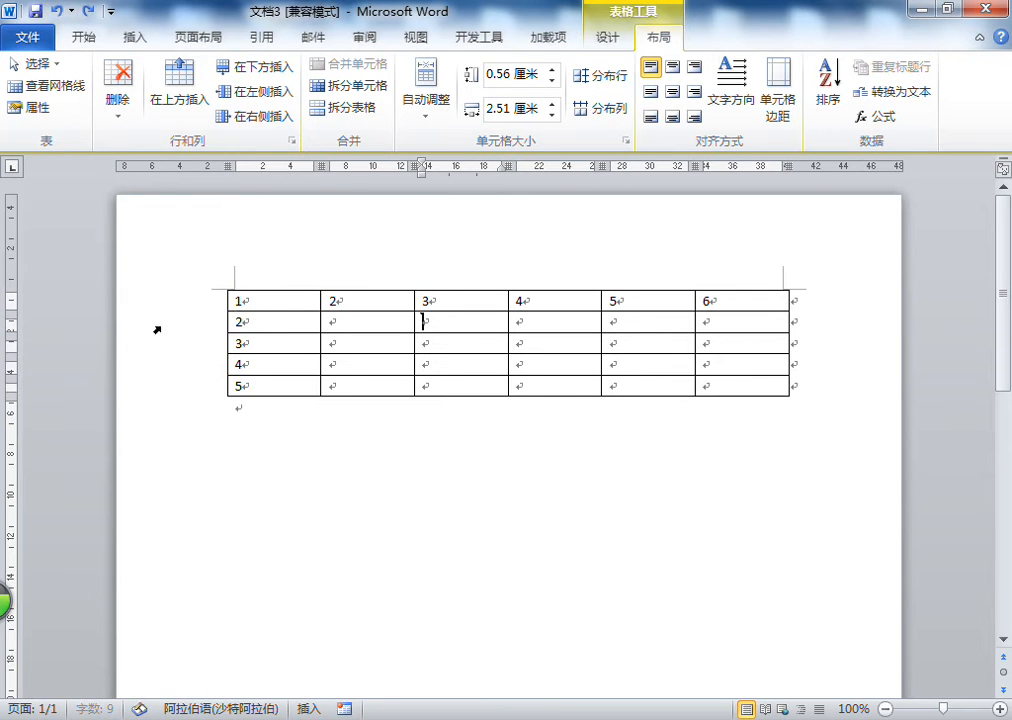
click(119, 115)
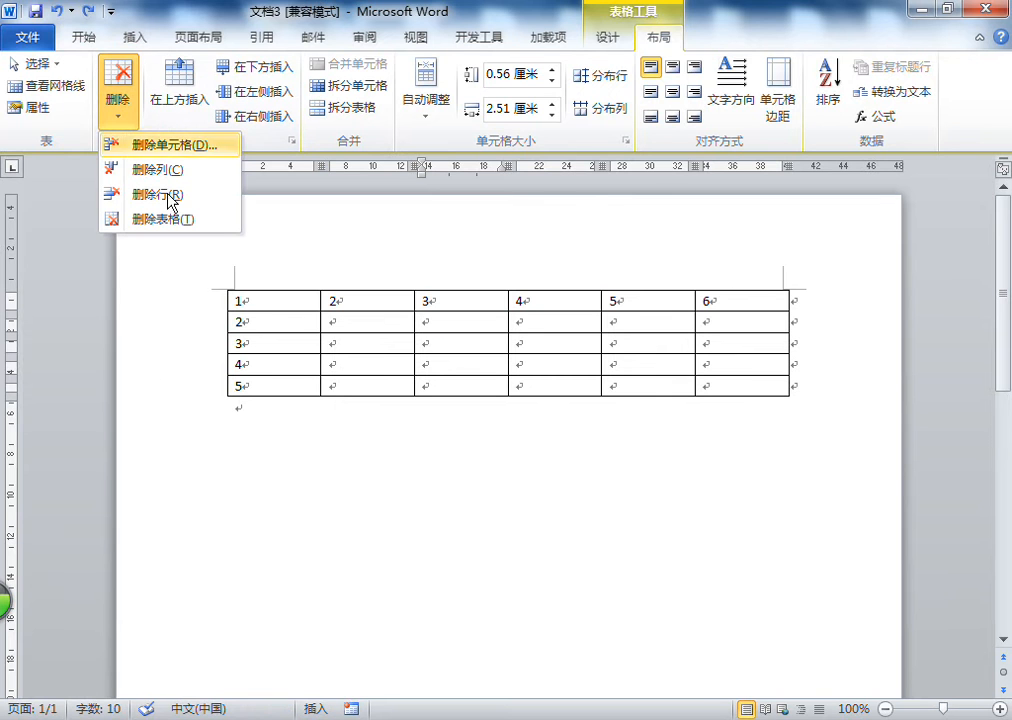
click(314, 419)
click(271, 423)
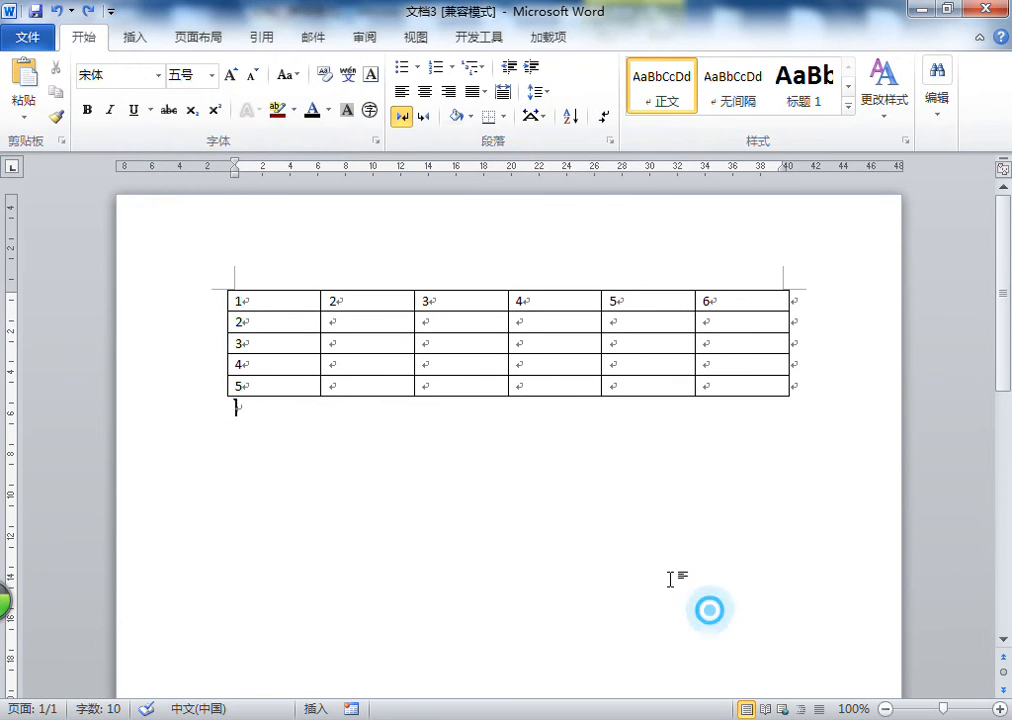
drag(711, 611, 124, 172)
click(334, 466)
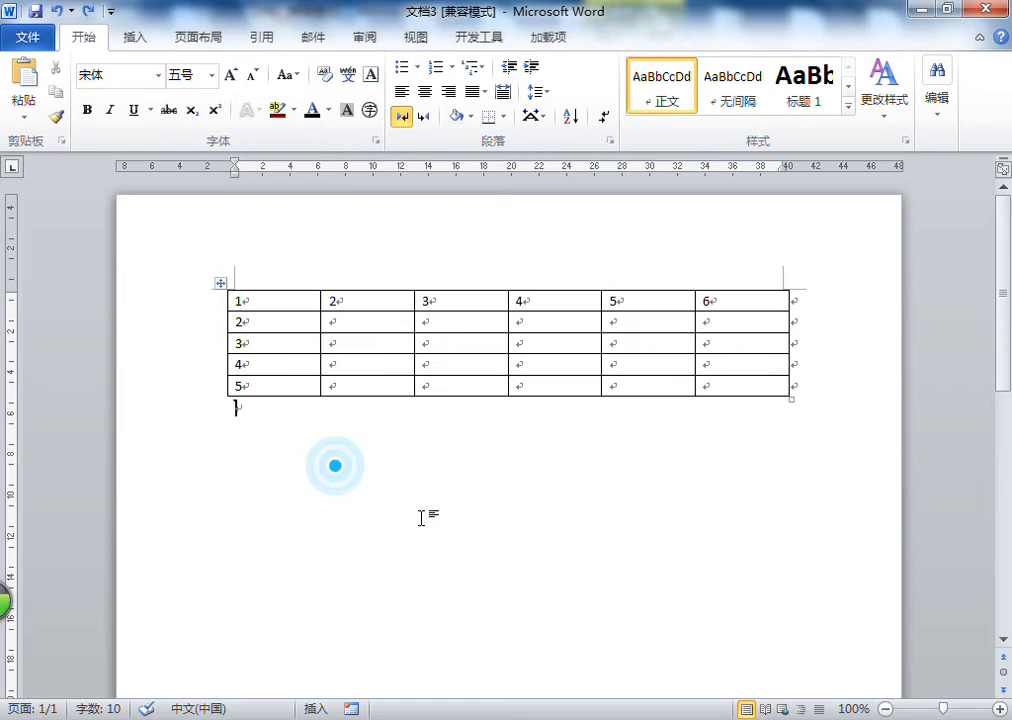
click(355, 348)
Select the whole table and erase it, then undo the erasure
click(220, 284)
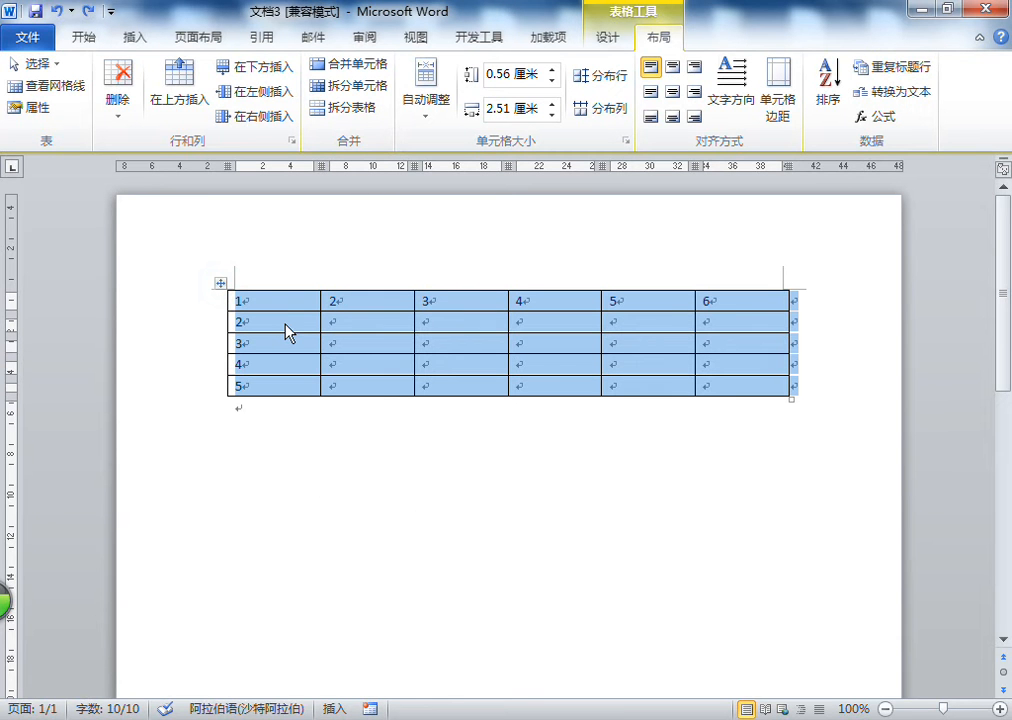
key(BackSpace)
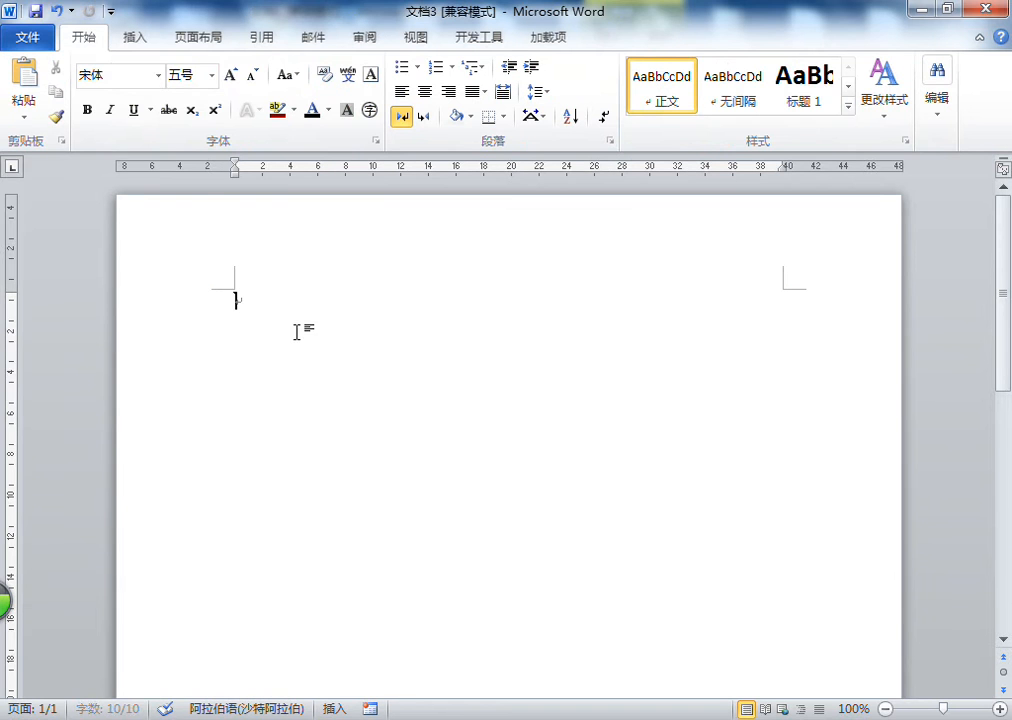
click(56, 12)
Delete the entire table with Delete Table, then undo it
click(461, 477)
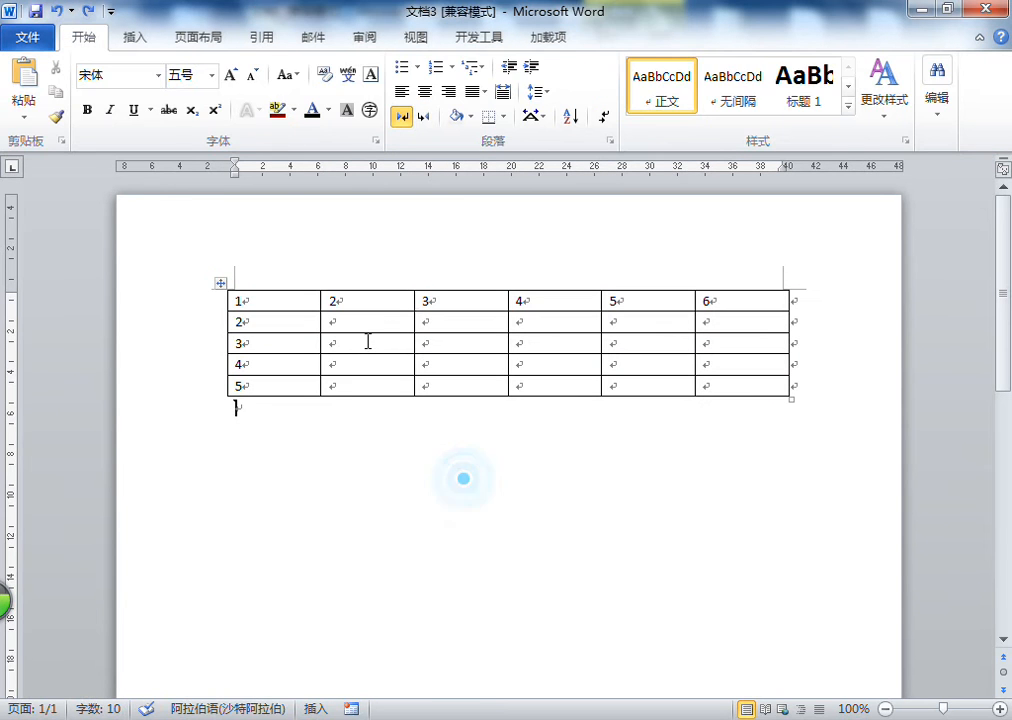
click(360, 344)
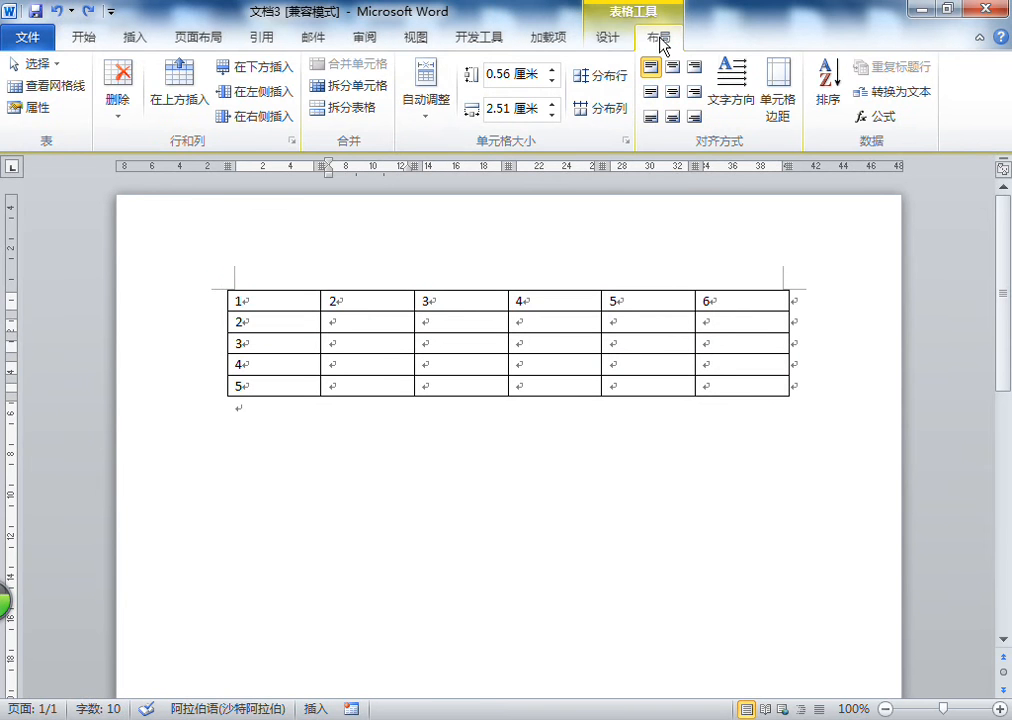
click(118, 96)
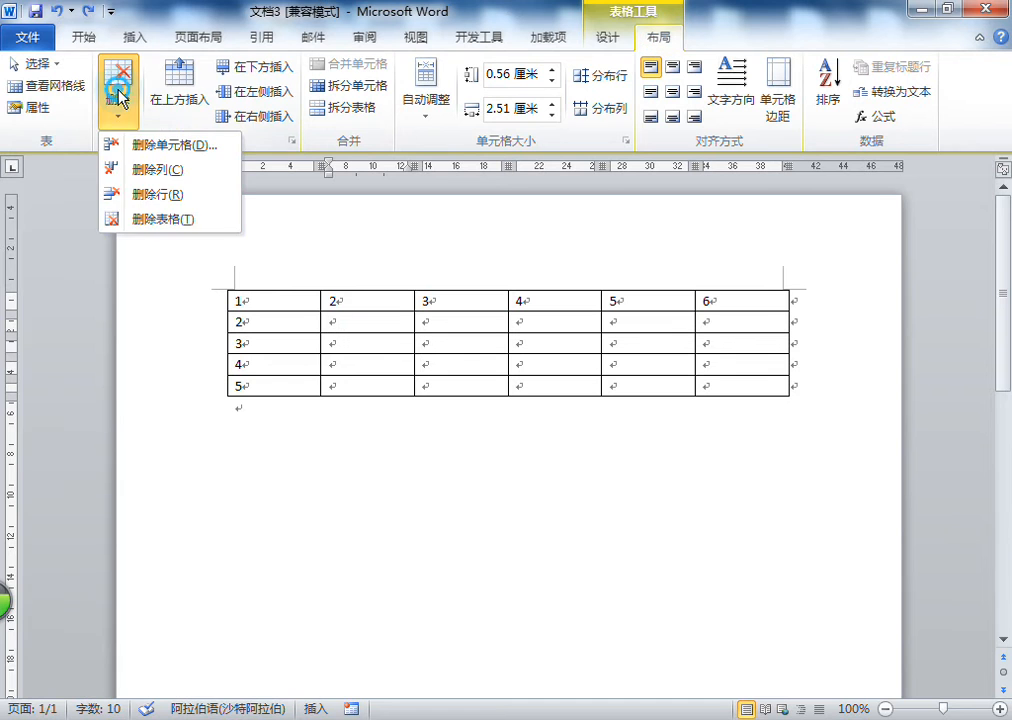
click(158, 220)
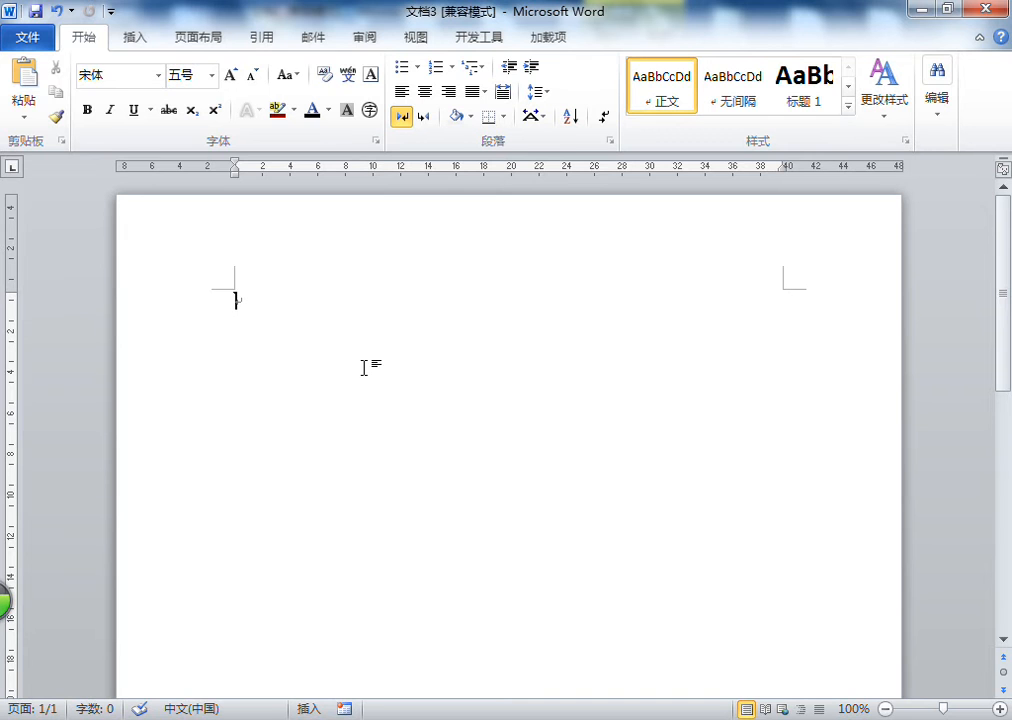
click(55, 10)
Insert a new row above the second row, then undo the insertion
click(358, 323)
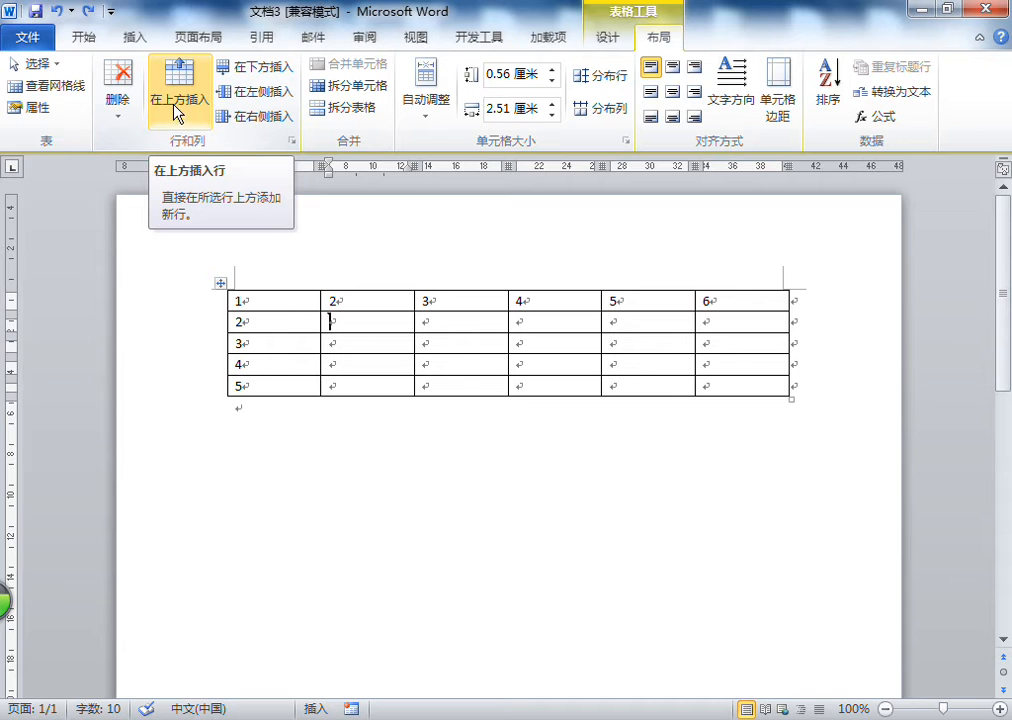
click(368, 321)
click(361, 321)
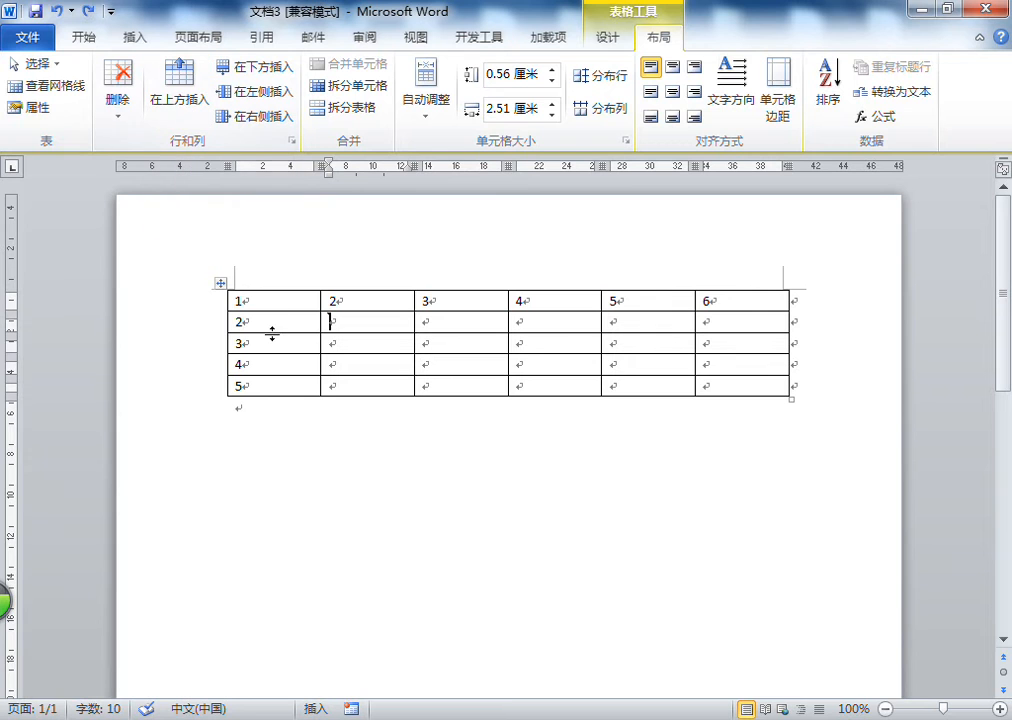
click(344, 326)
click(190, 106)
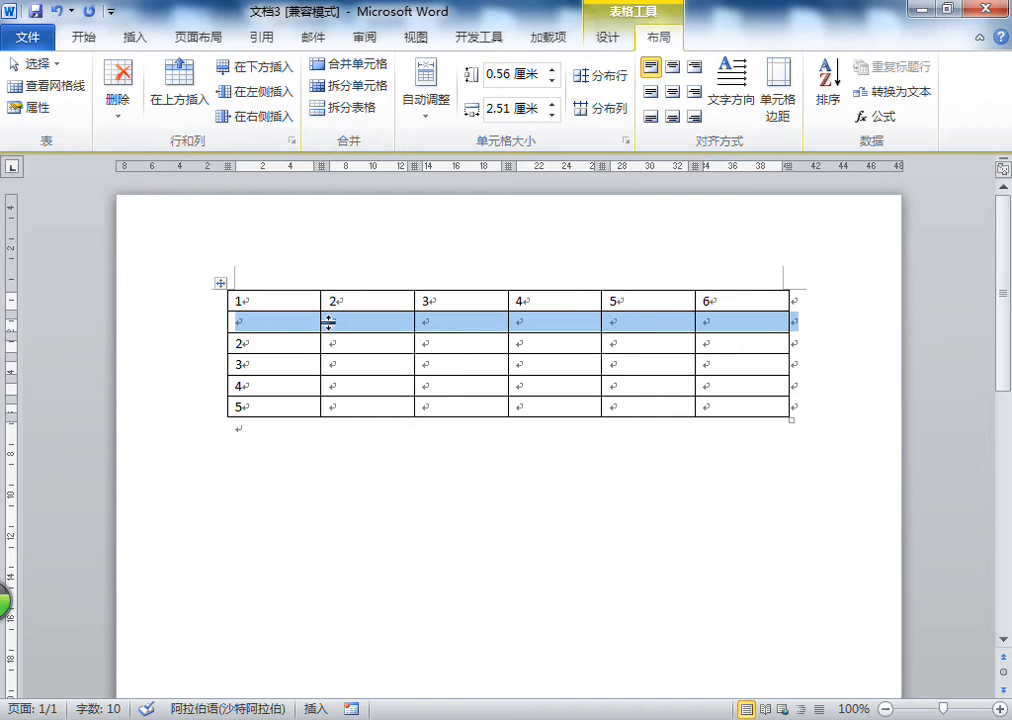
click(56, 11)
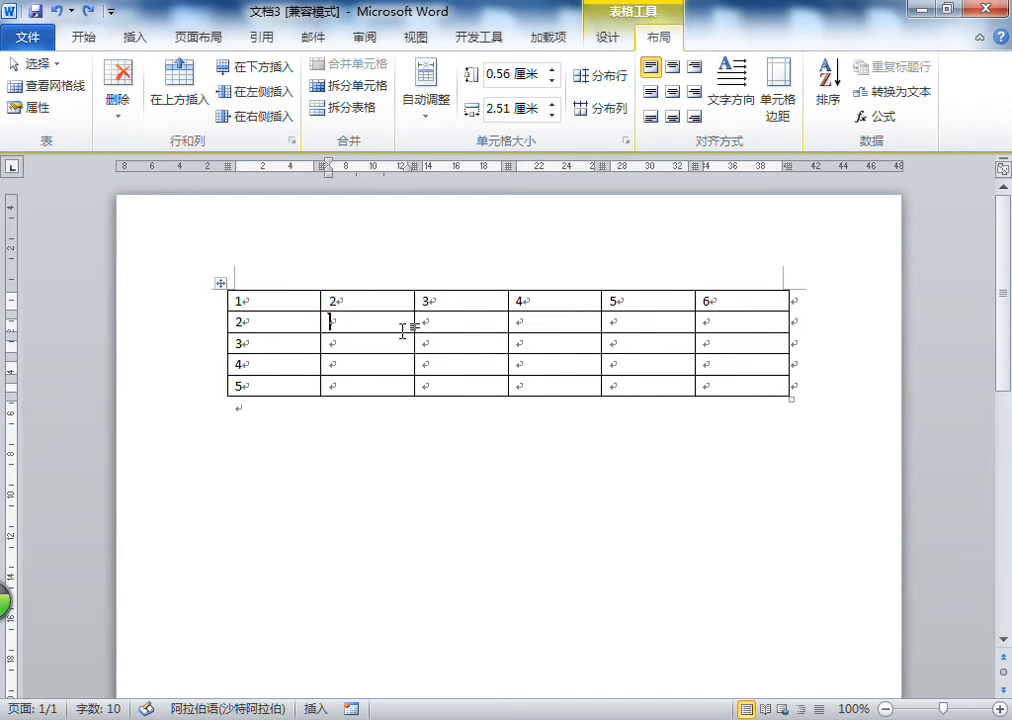
Insert a new empty row below the second row of the table
click(340, 322)
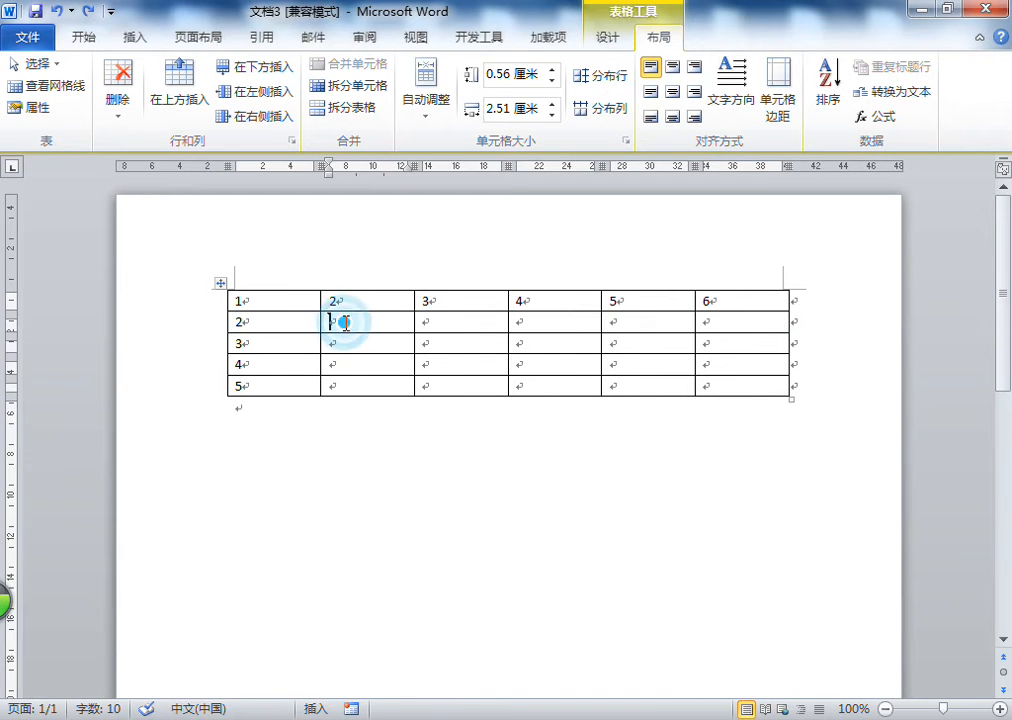
click(255, 67)
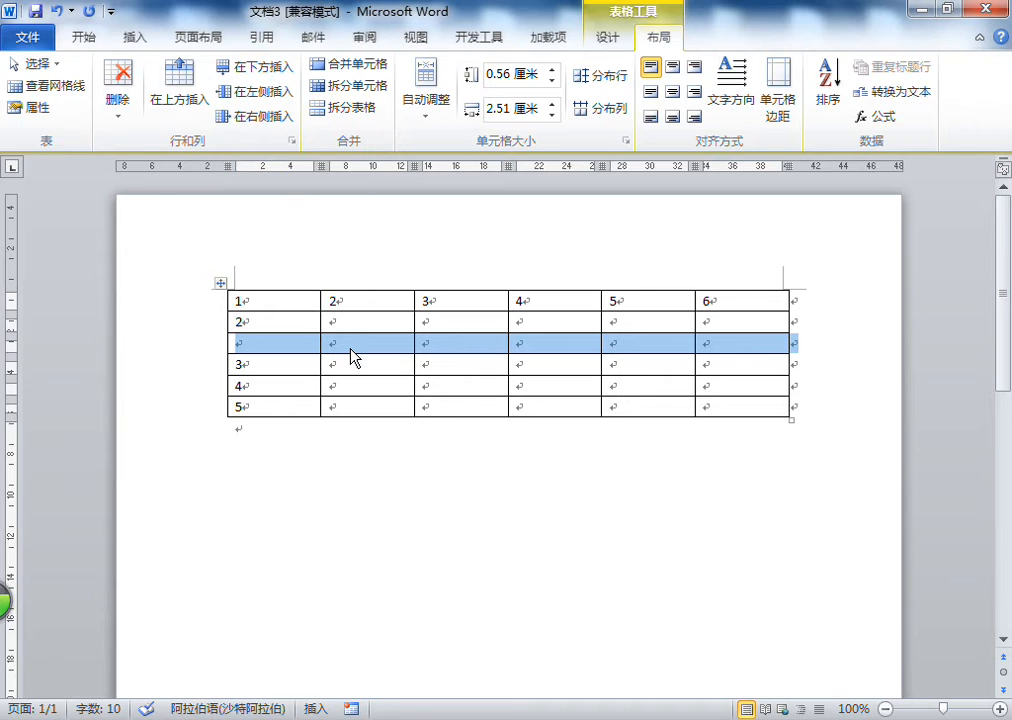
Undo the inserted row, then insert a column to the left of the second column and undo it
click(56, 11)
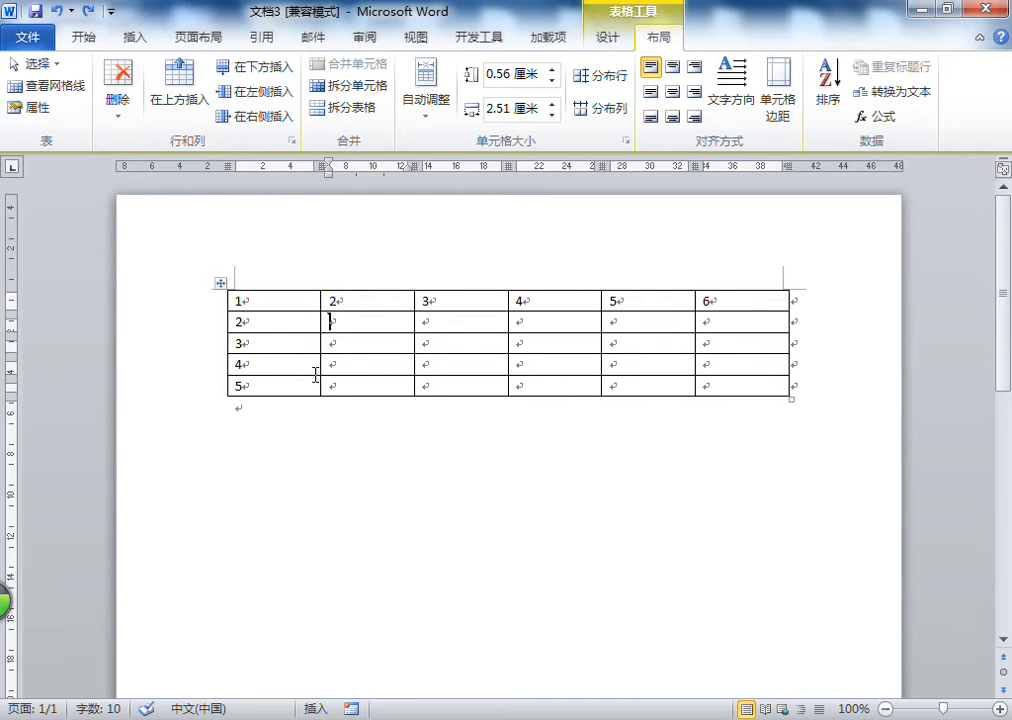
click(262, 93)
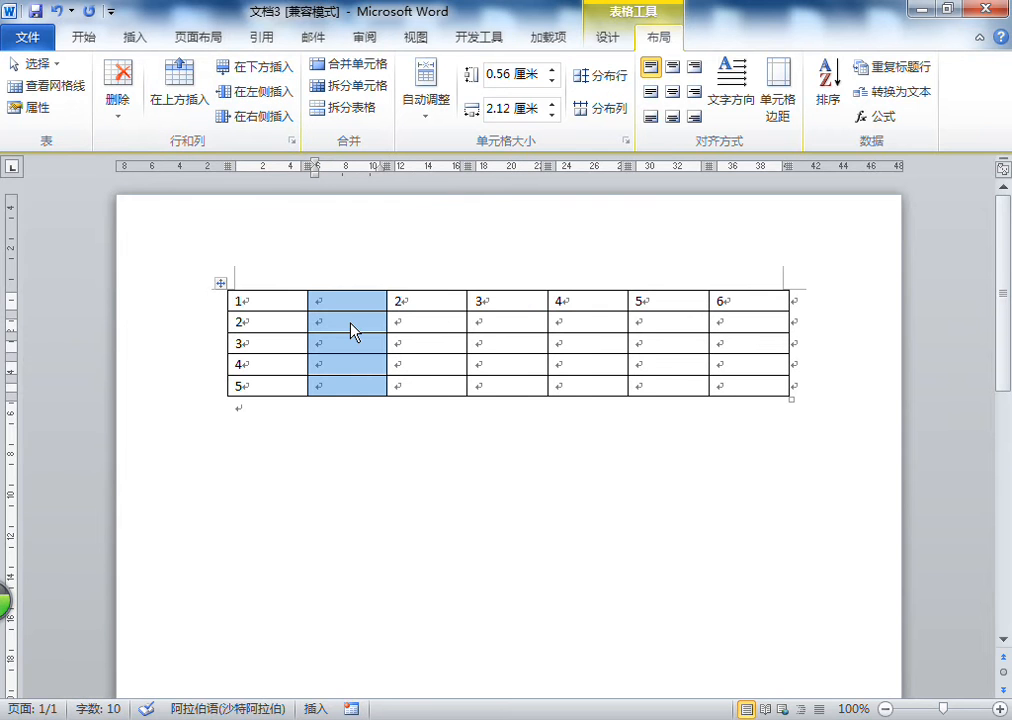
click(55, 17)
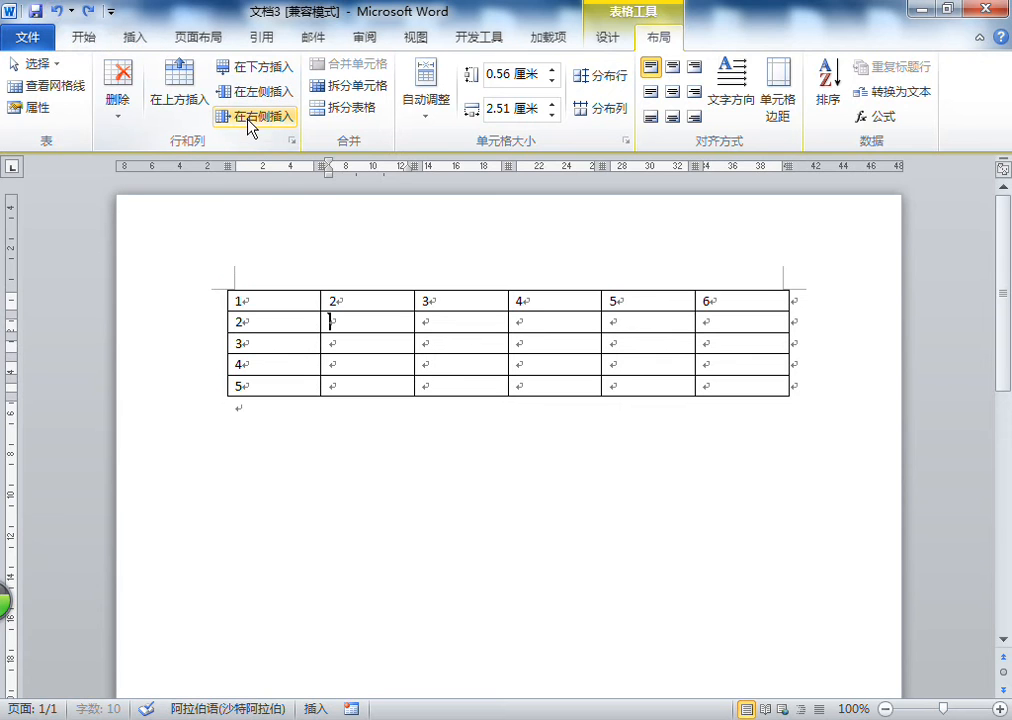
Insert a column to the right of the second column, then undo the insertion
click(367, 322)
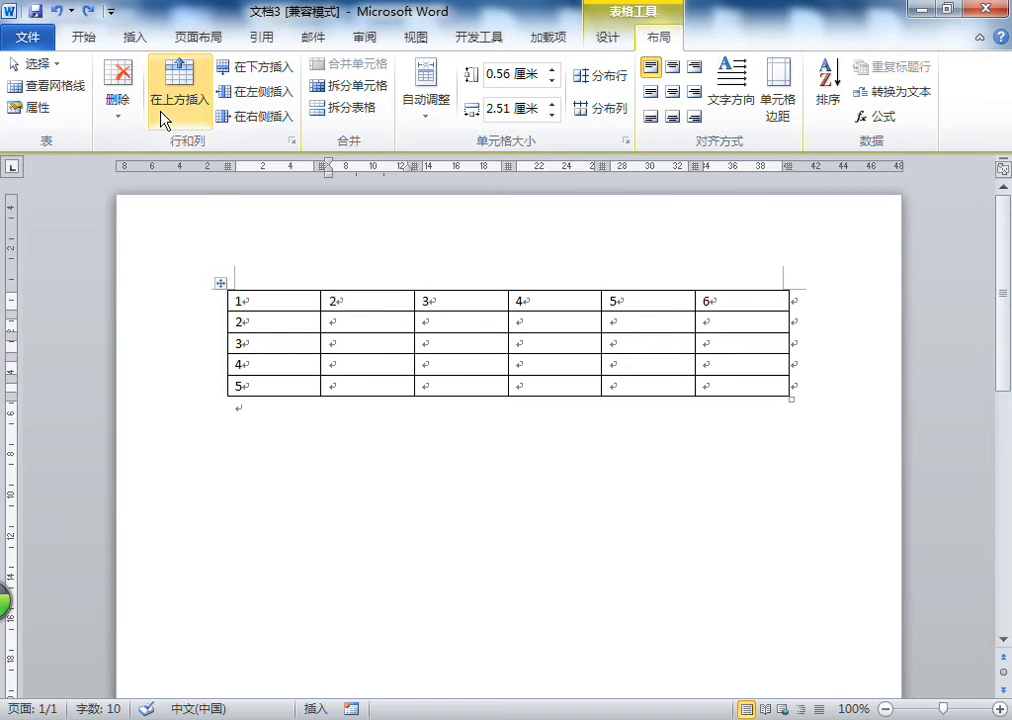
click(245, 116)
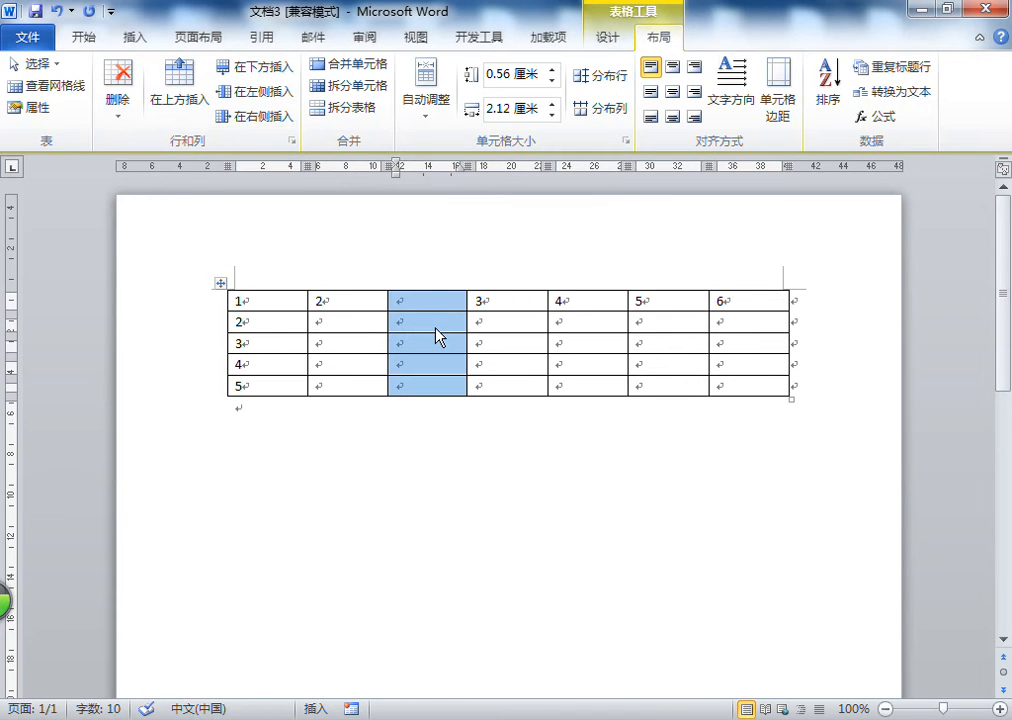
click(58, 13)
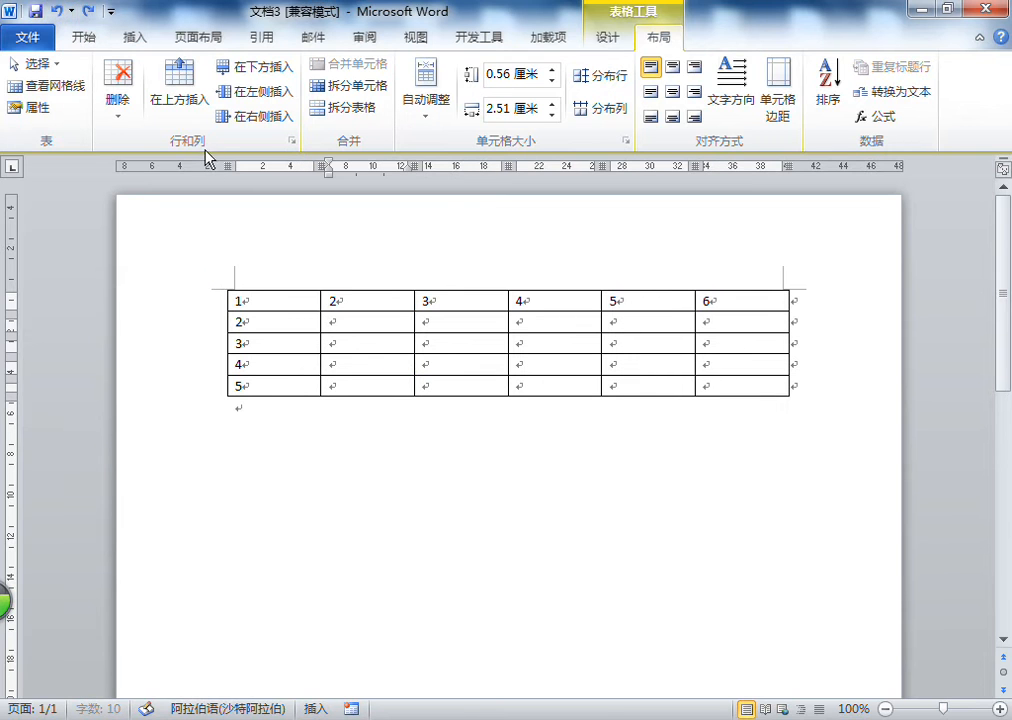
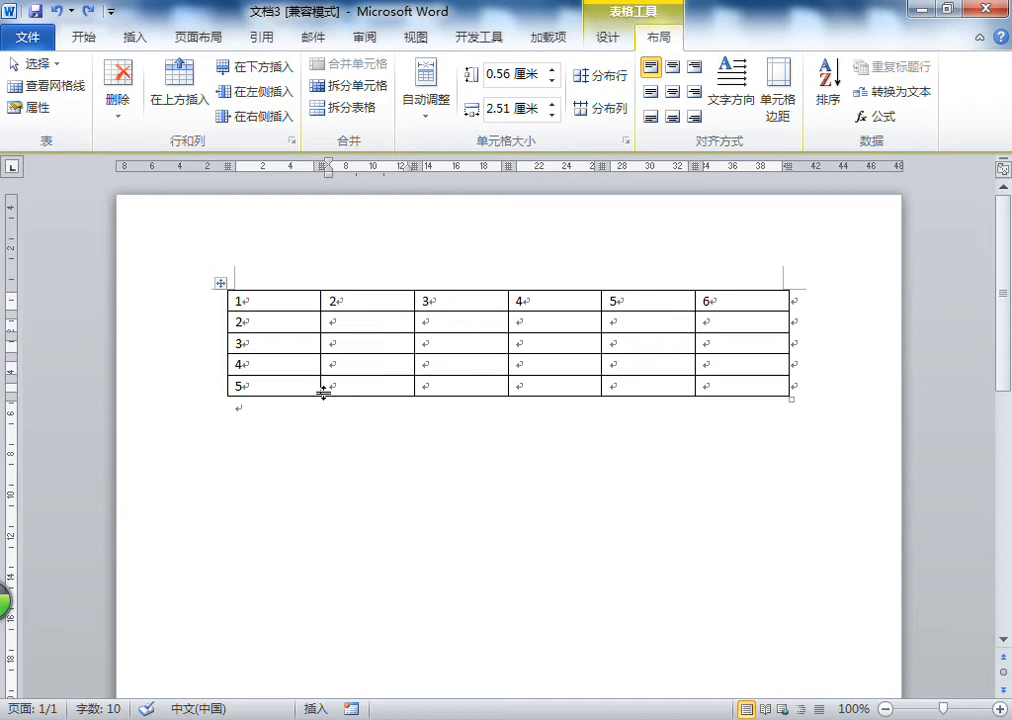
Switch the input language to Chinese and enter 地址 in the second cell of the bottom row
click(754, 719)
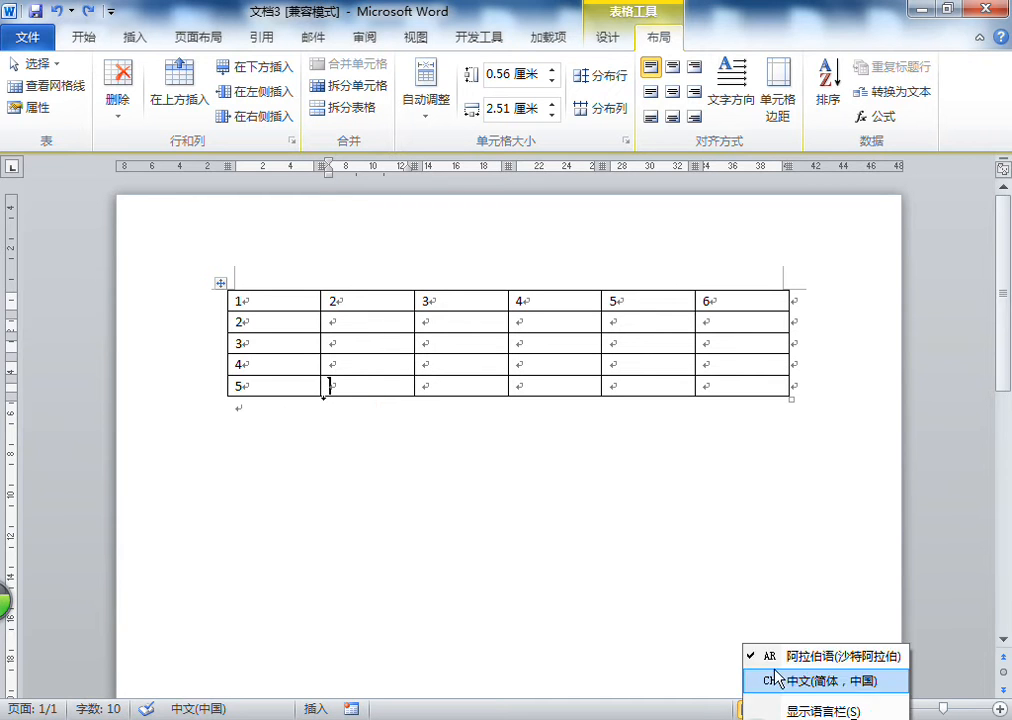
click(775, 689)
text(dizhi)
key(space)
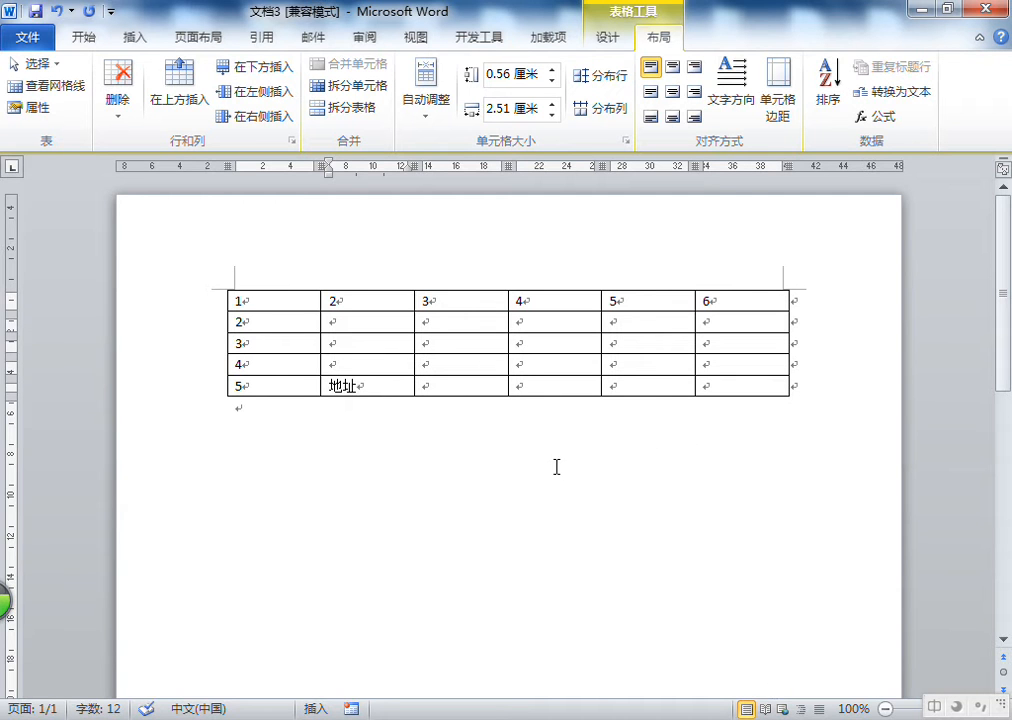
Merge the last four cells of the bottom row into a single cell
click(460, 388)
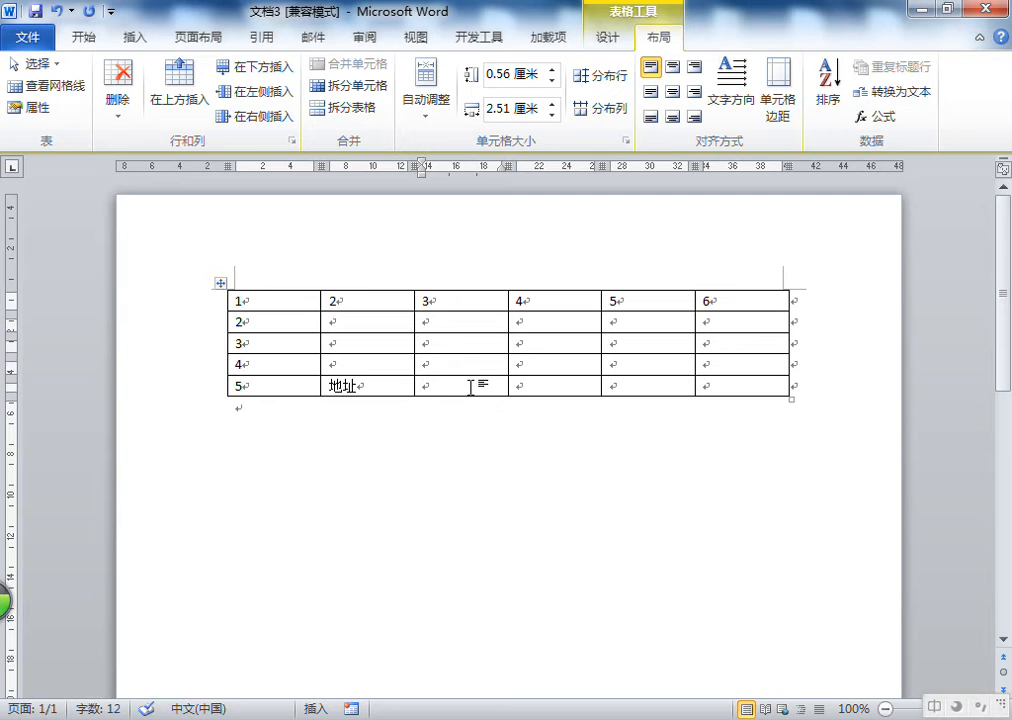
drag(460, 385, 727, 387)
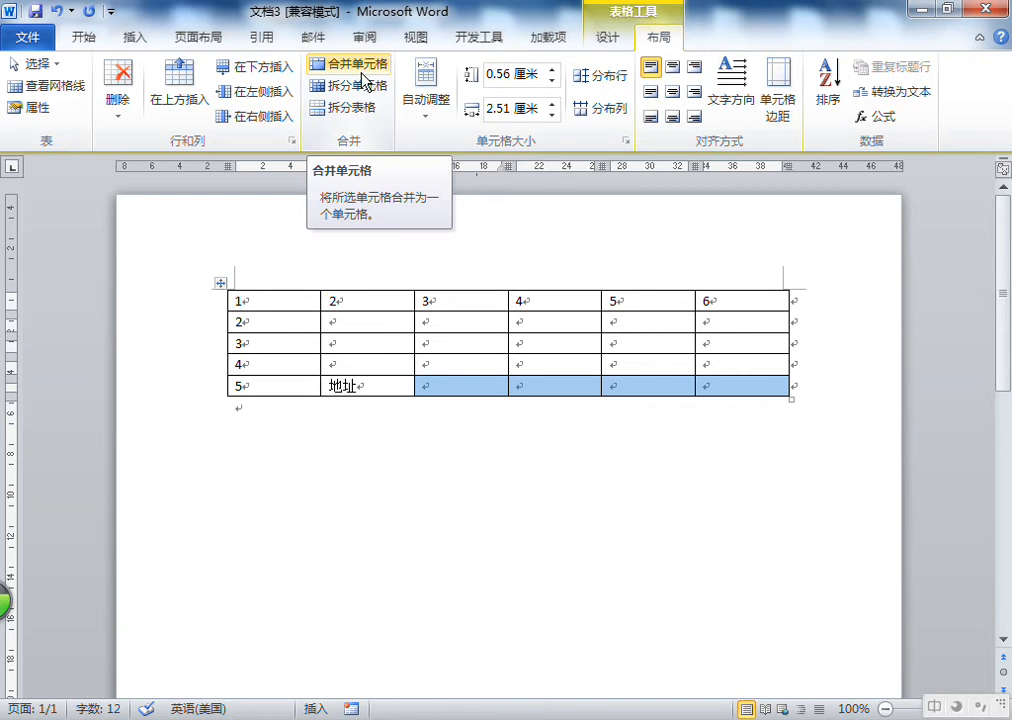
click(479, 385)
drag(452, 386, 739, 386)
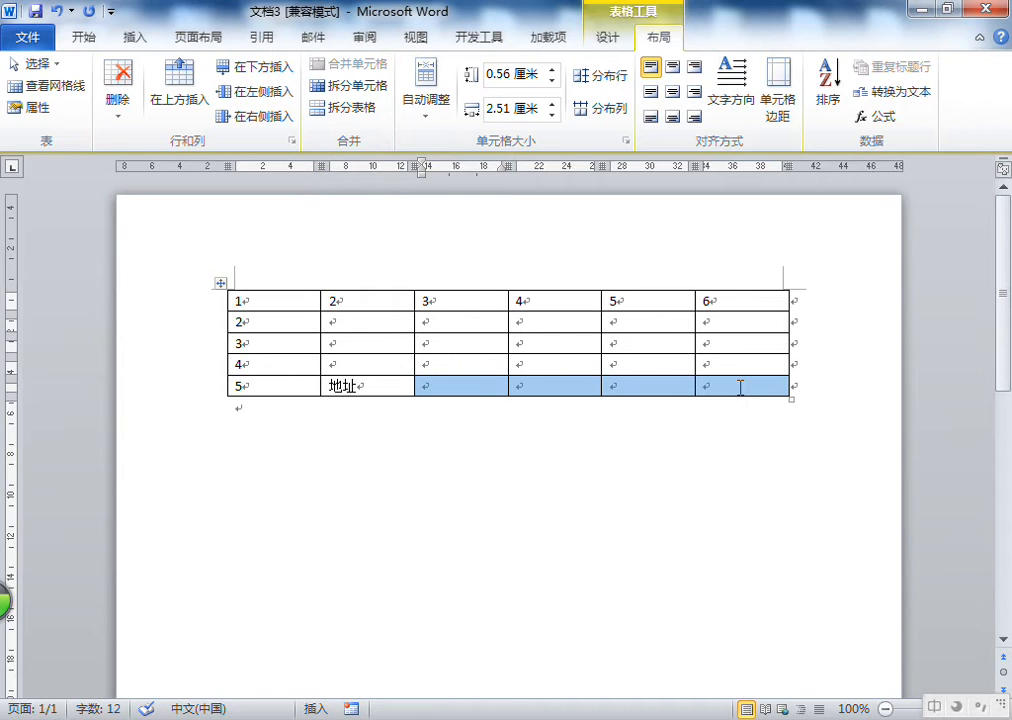
click(479, 388)
drag(429, 385, 704, 386)
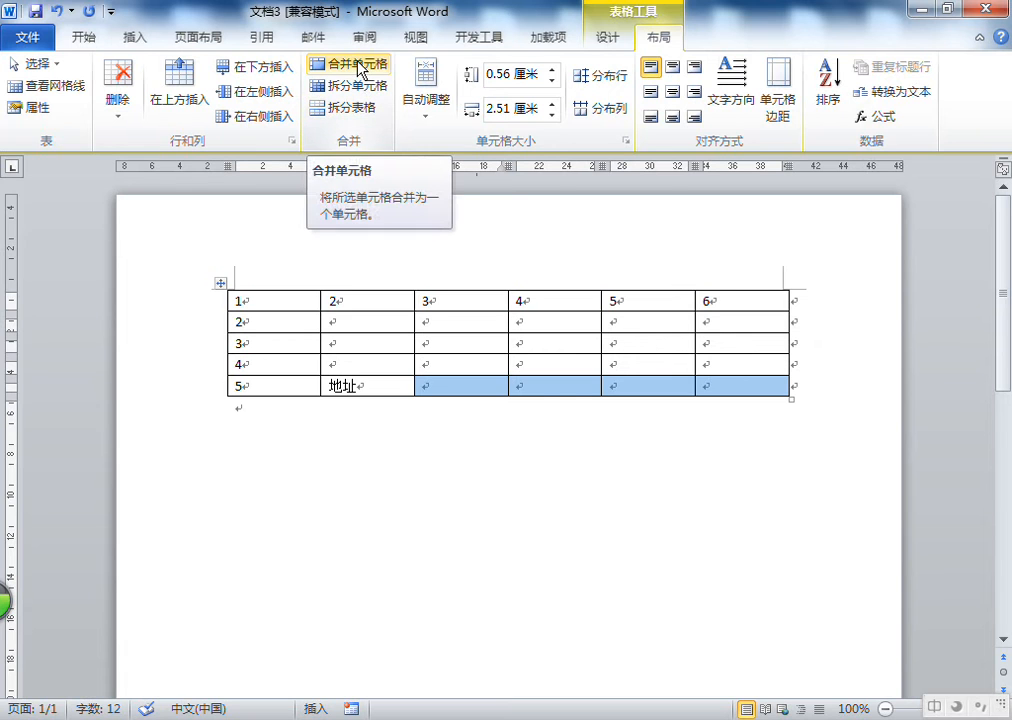
click(359, 68)
click(537, 382)
key(ctrl+shift)
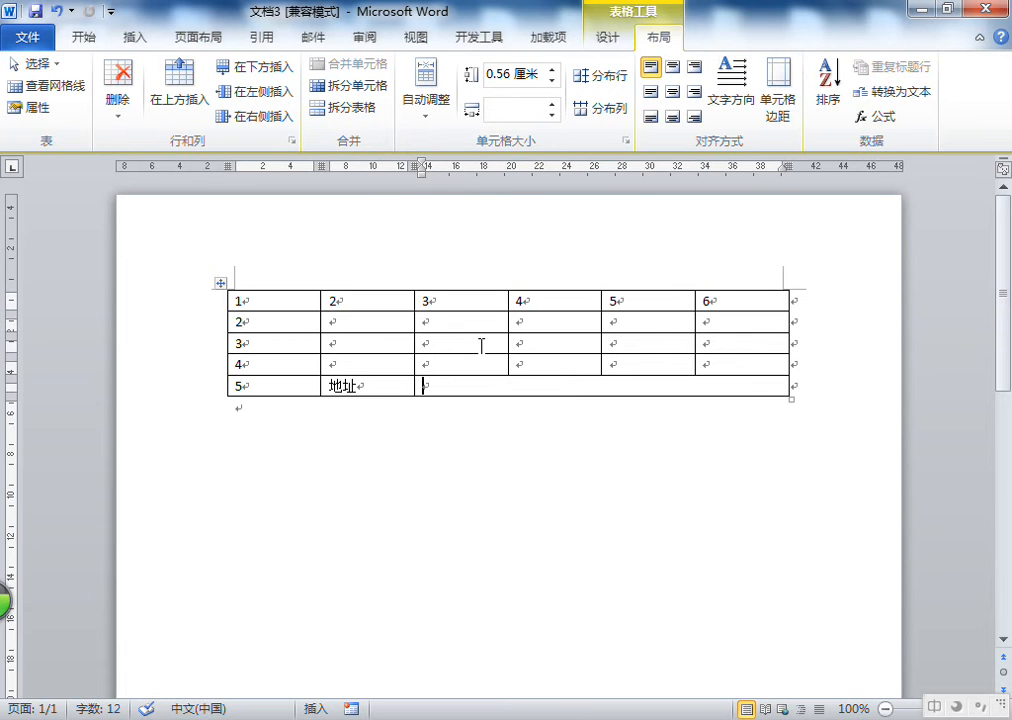
Merge the third and fourth cells of the fourth row
click(455, 364)
drag(466, 364, 528, 368)
right_click(528, 368)
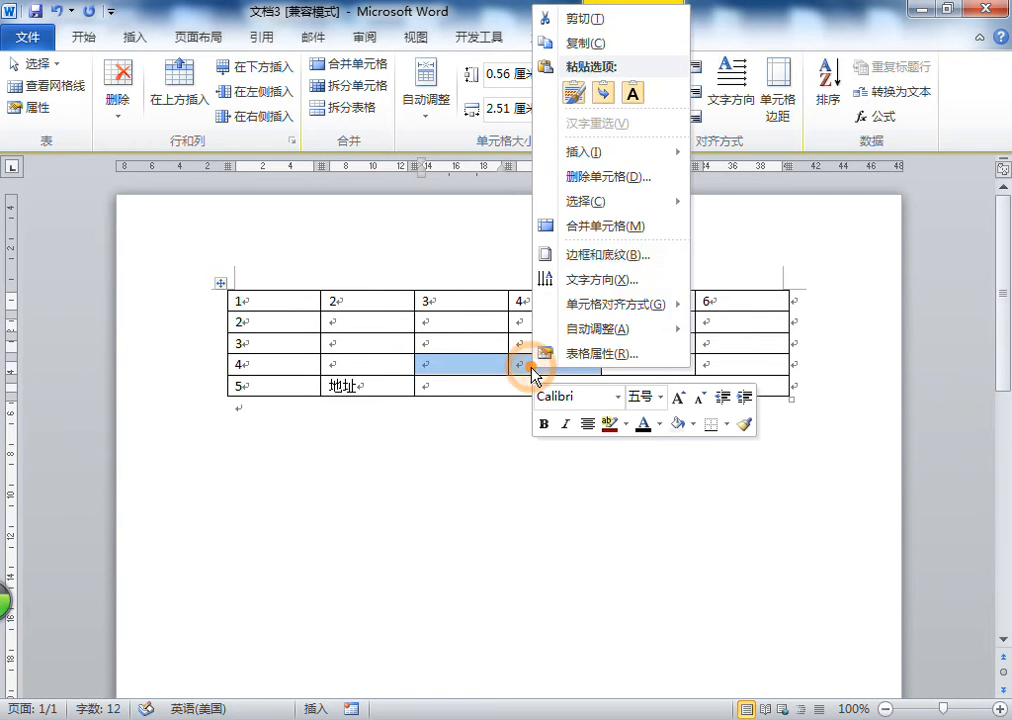
click(600, 227)
click(459, 359)
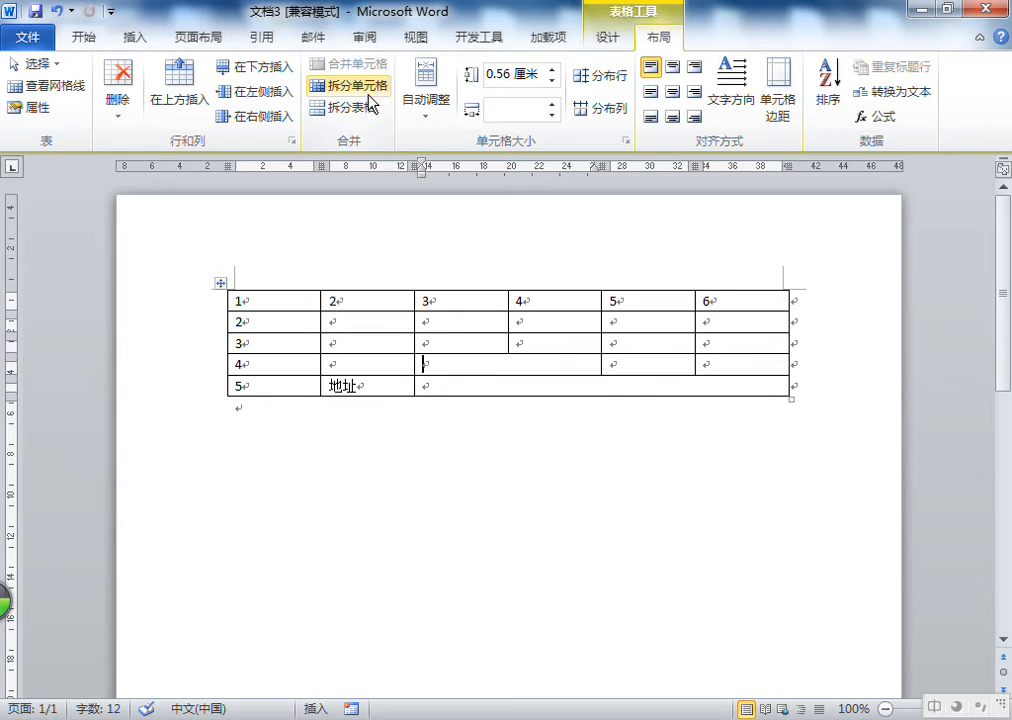
Split the merged cell in the fourth row into 2 columns and 1 row
click(481, 322)
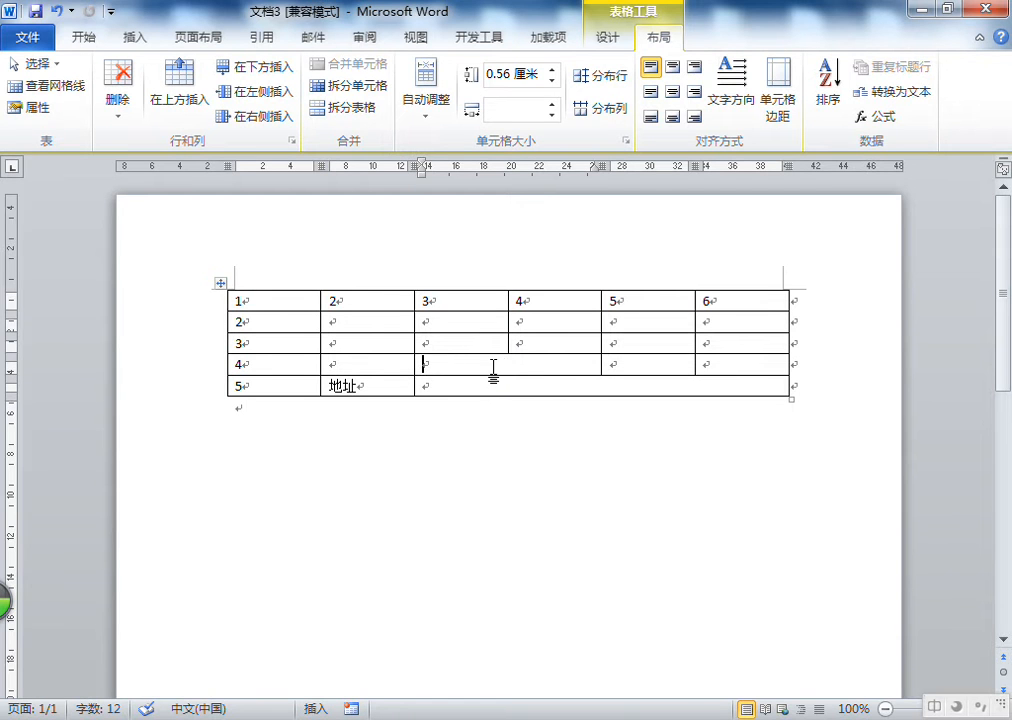
click(466, 368)
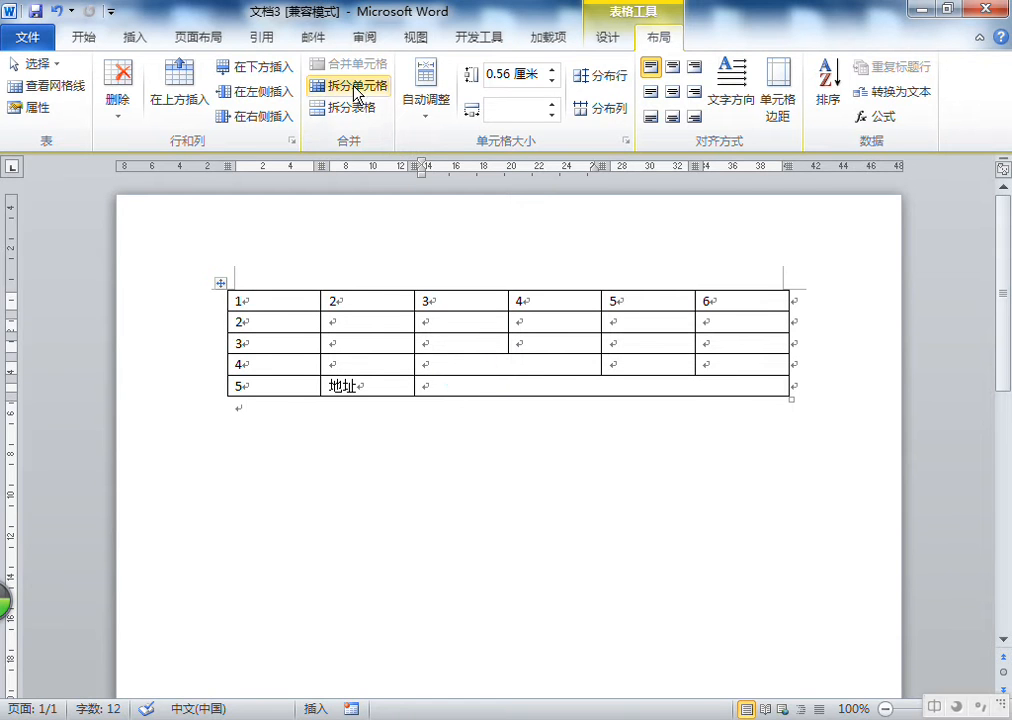
click(362, 92)
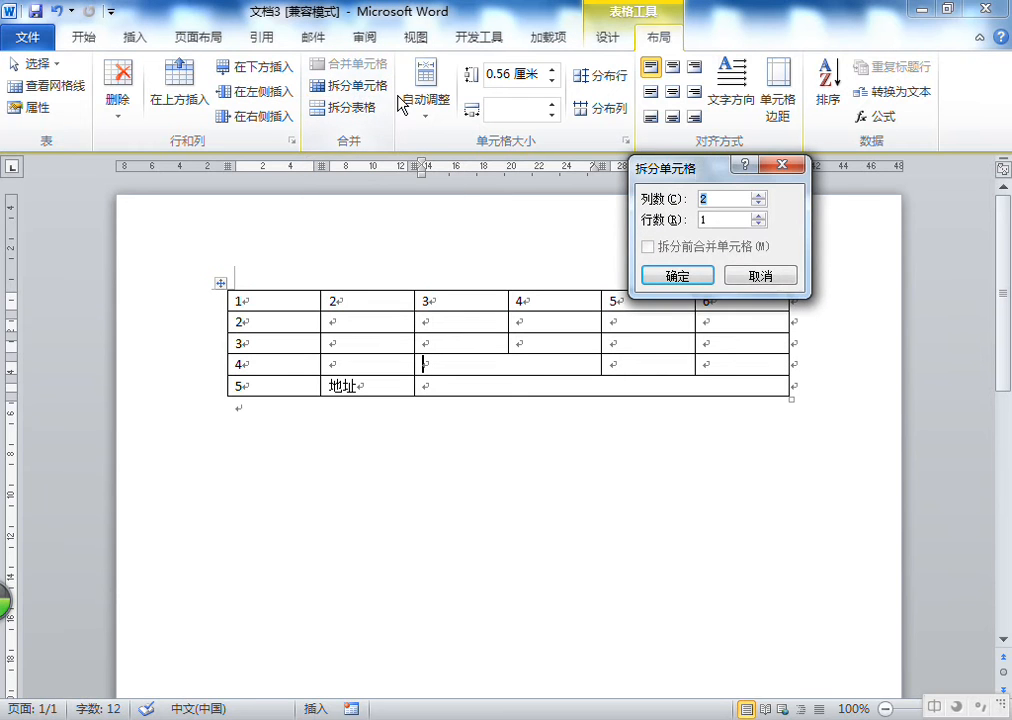
drag(691, 177, 667, 393)
click(622, 415)
click(675, 416)
click(679, 440)
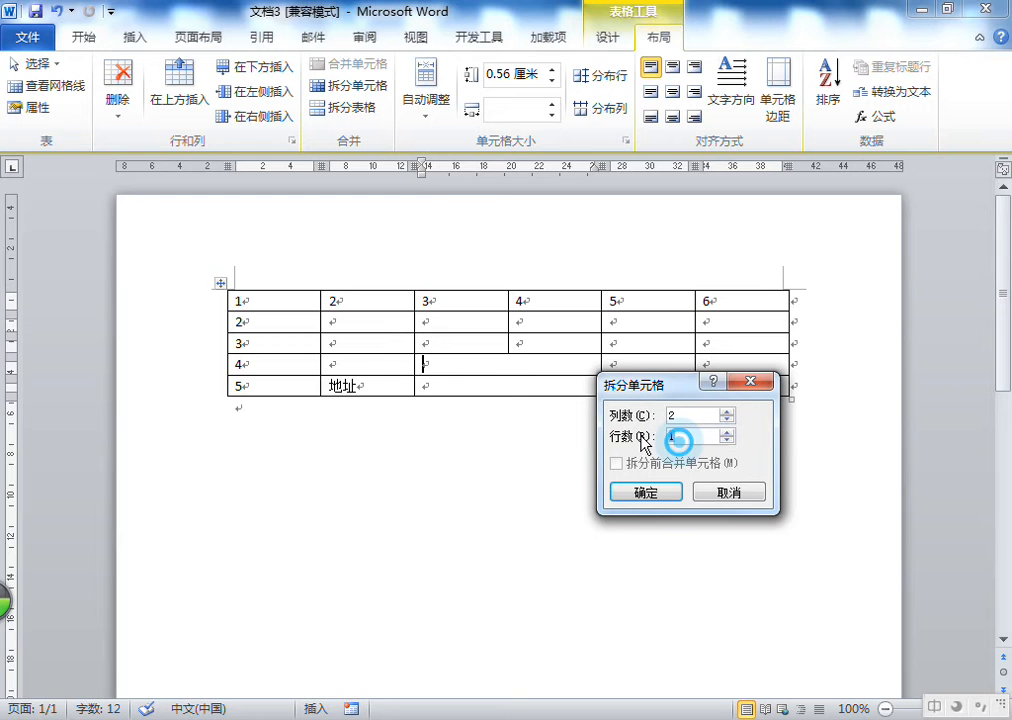
click(651, 495)
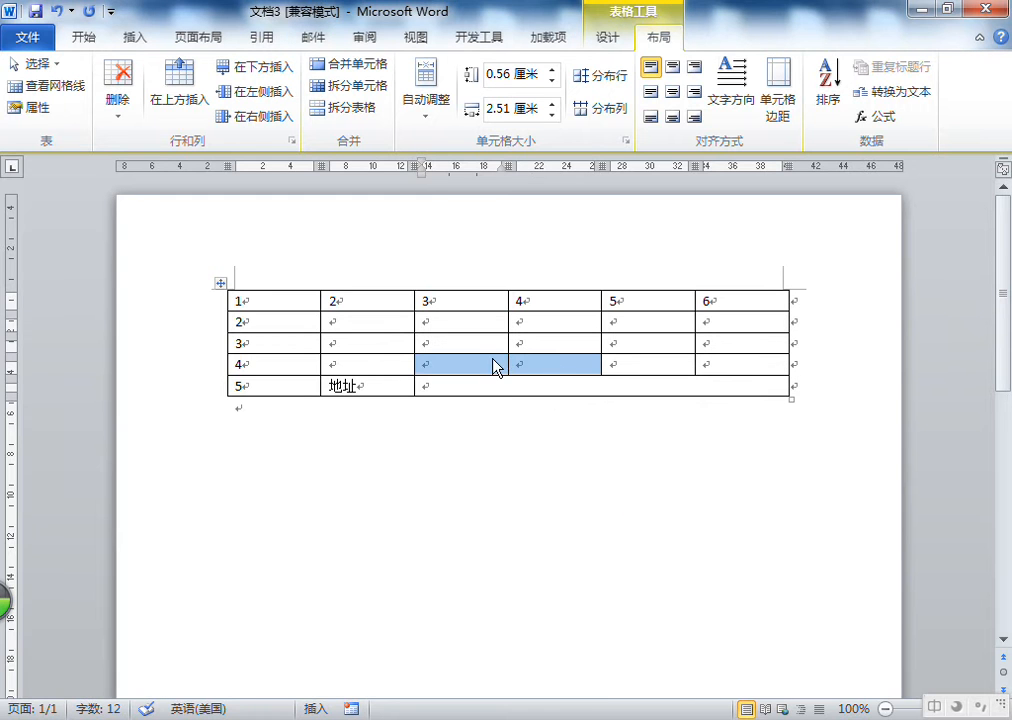
click(542, 355)
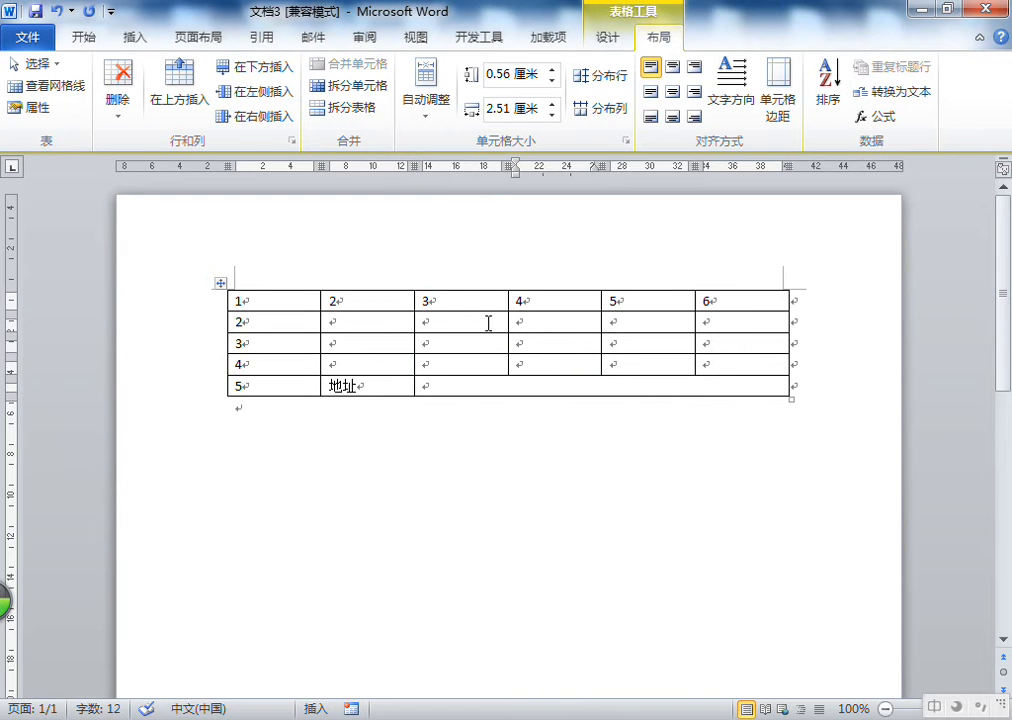
click(431, 294)
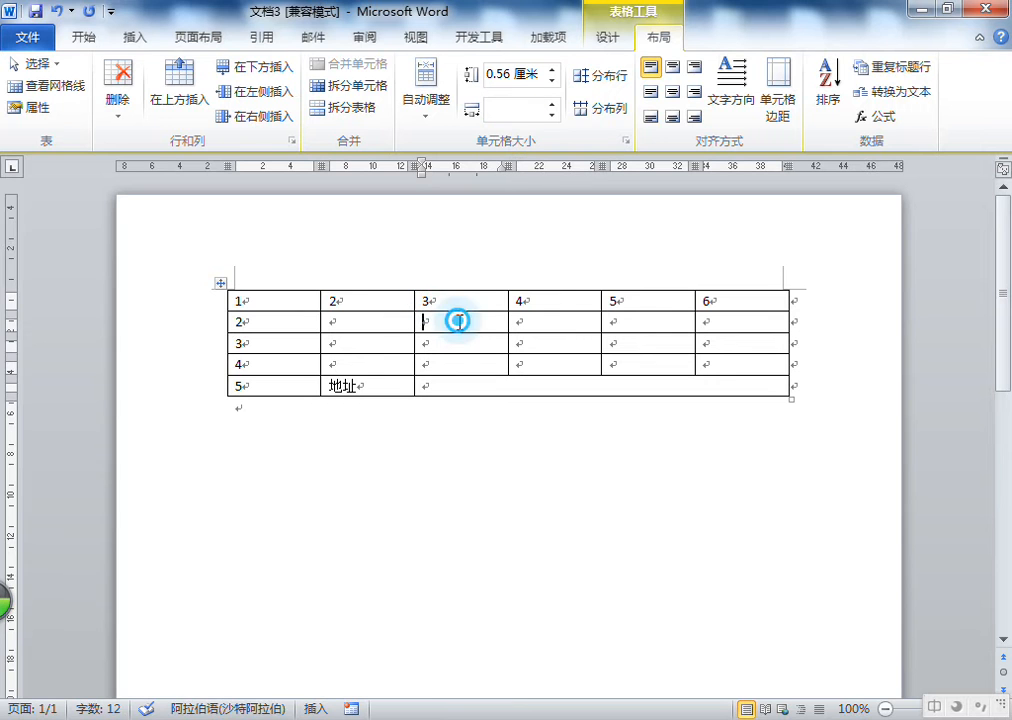
drag(459, 321, 461, 343)
click(456, 326)
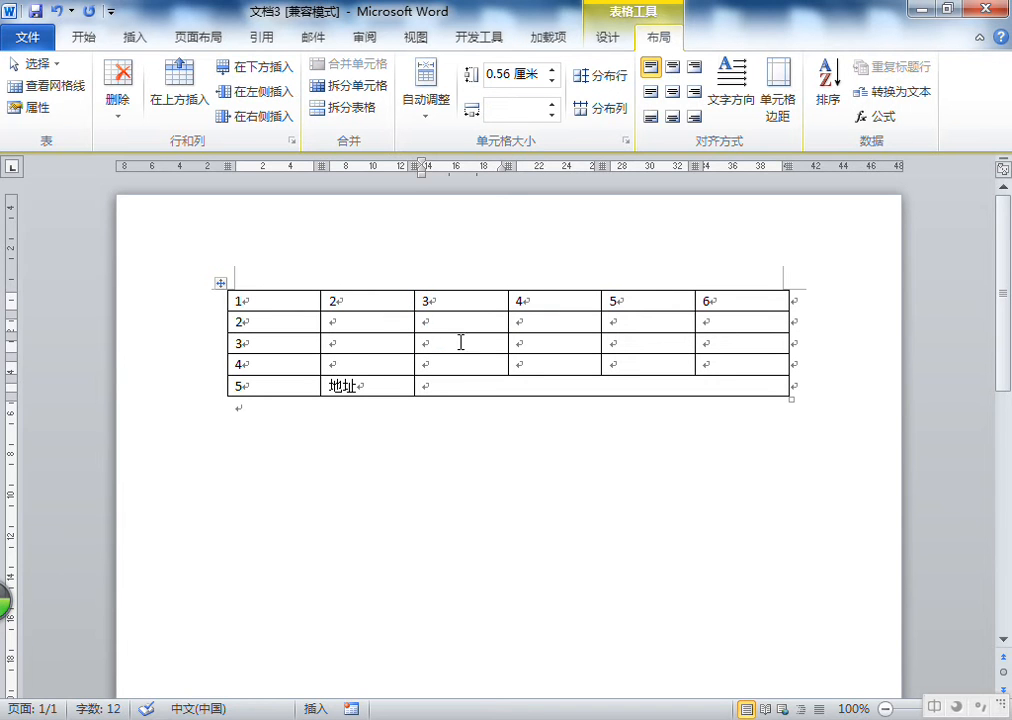
click(440, 323)
click(570, 305)
click(568, 304)
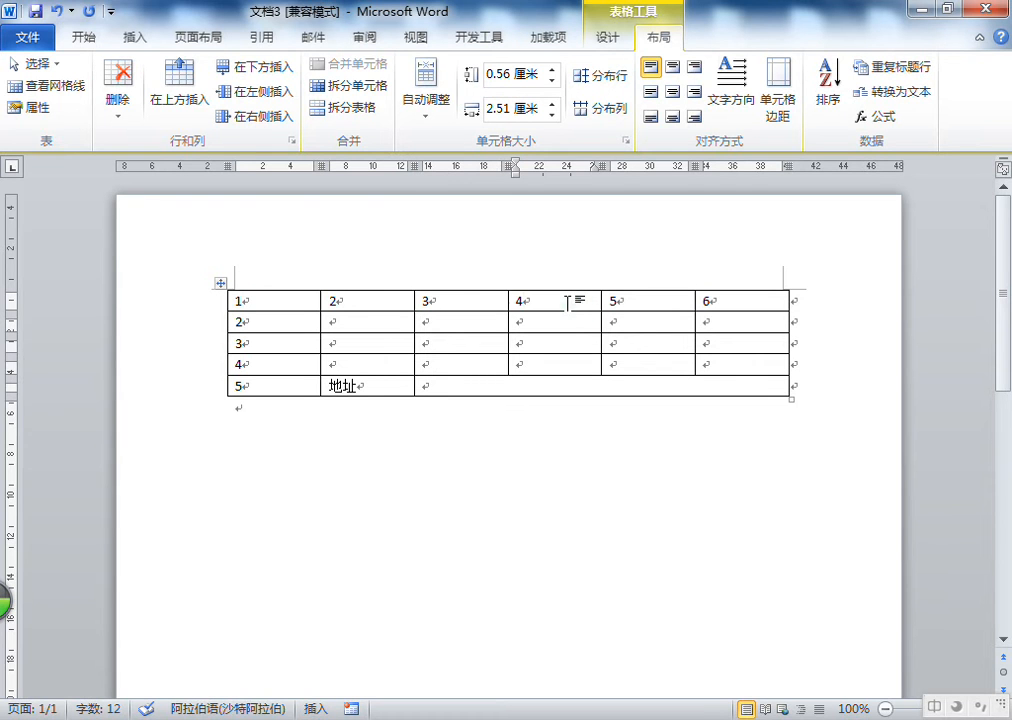
click(569, 301)
click(557, 300)
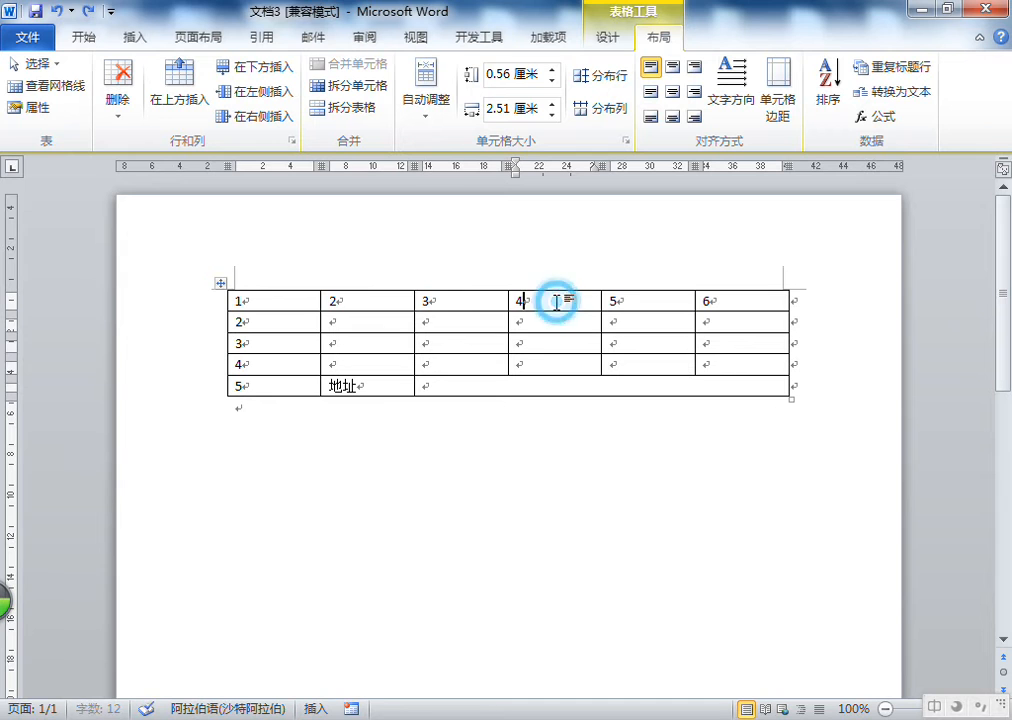
click(525, 300)
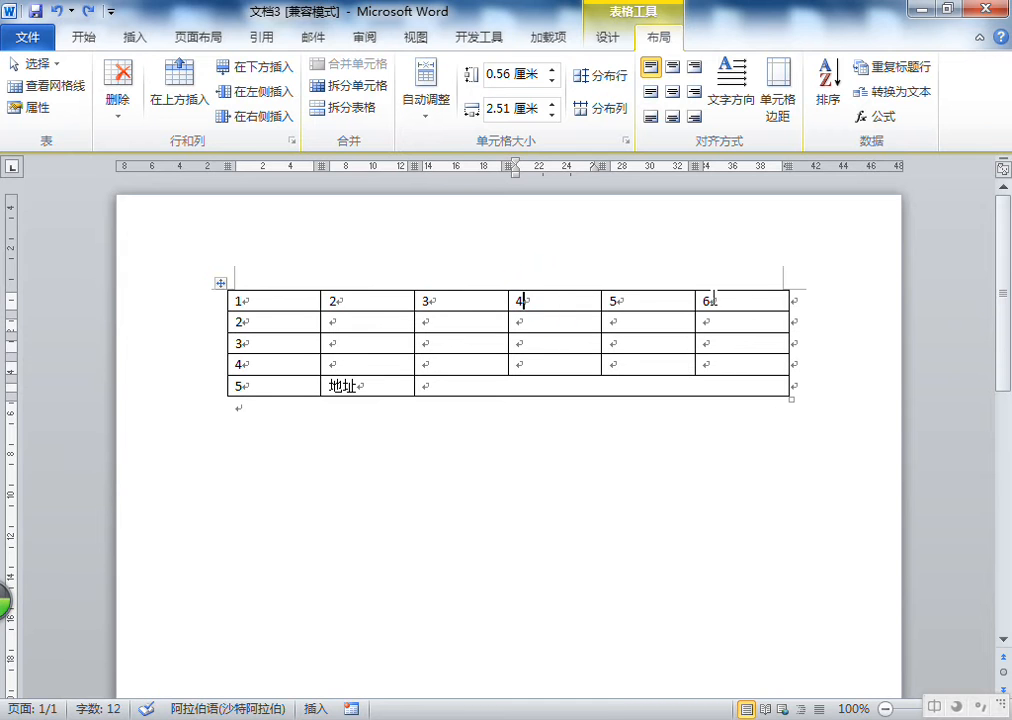
Clear the 6 from the last cell of the first row and split that cell into 2 columns
shift+click(724, 301)
click(712, 302)
key(BackSpace)
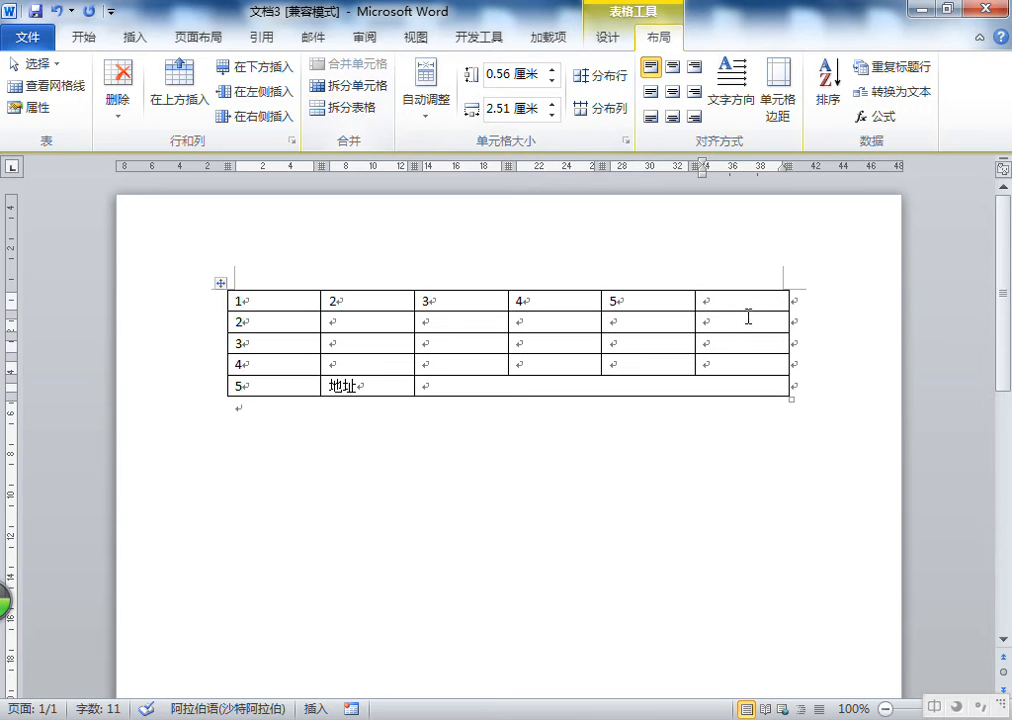
click(366, 88)
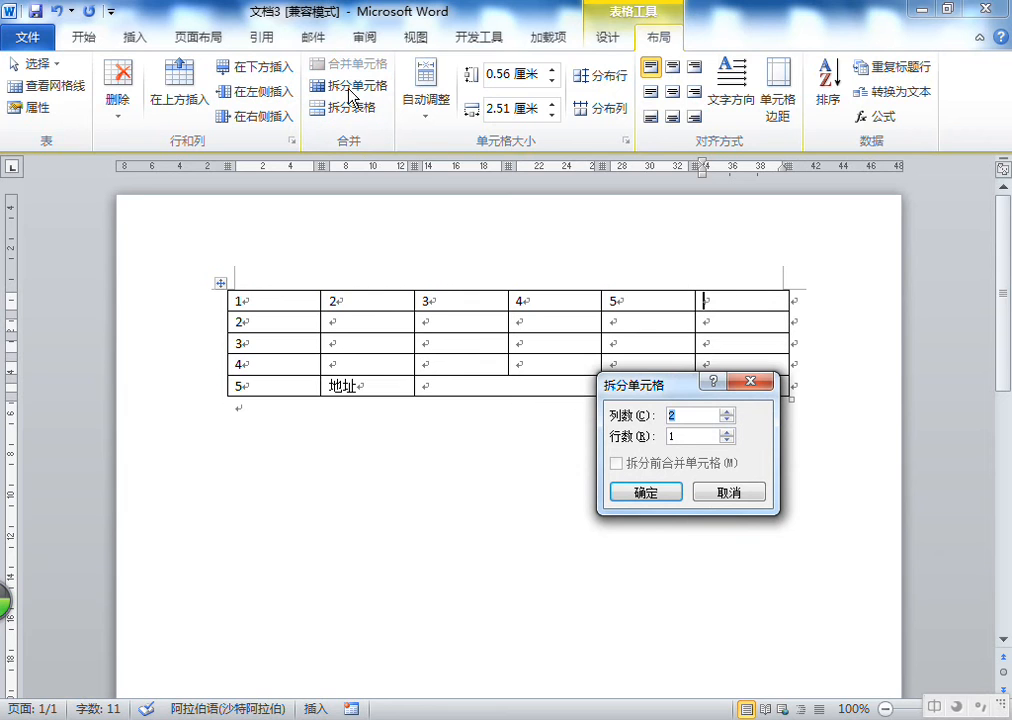
click(669, 494)
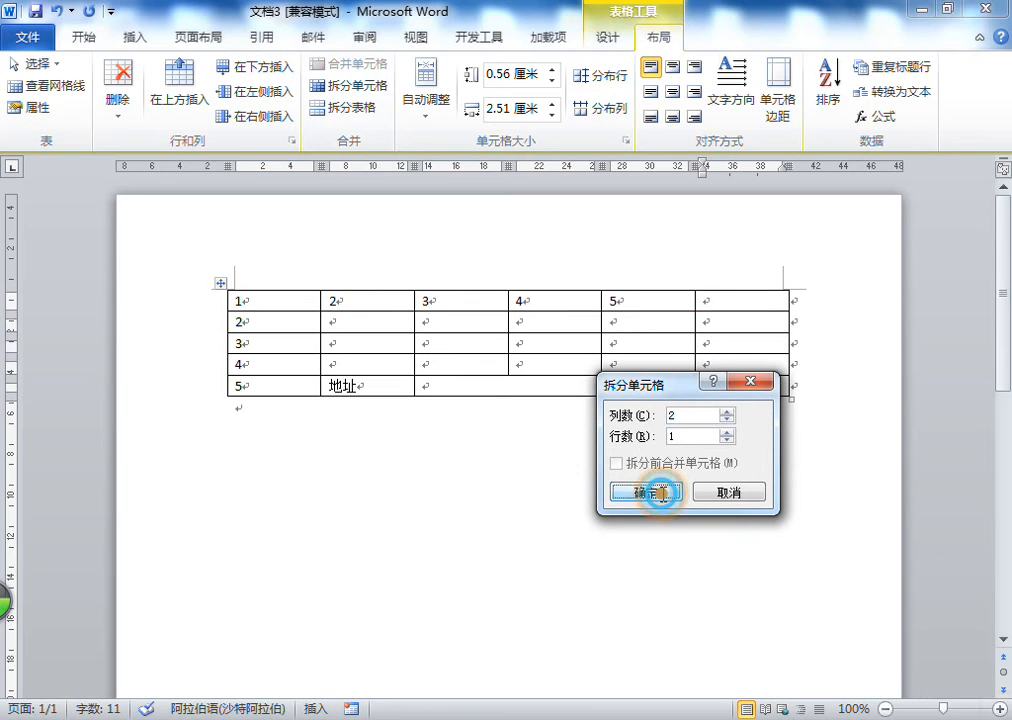
Enter 男 and 女 in the two new cells of the first row
click(720, 301)
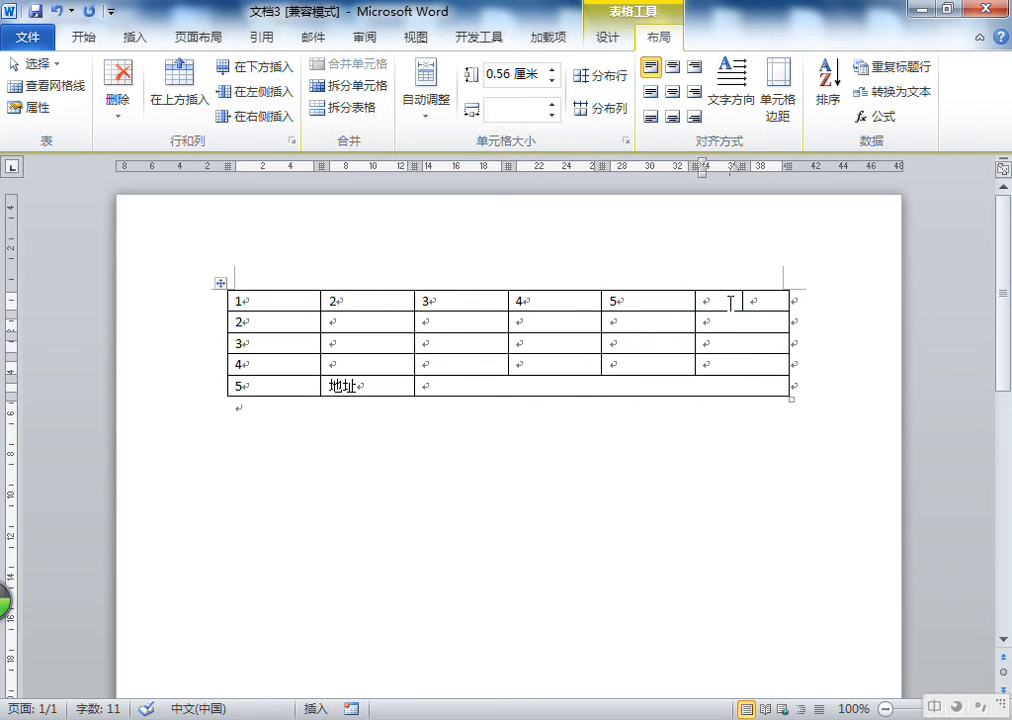
text(男)
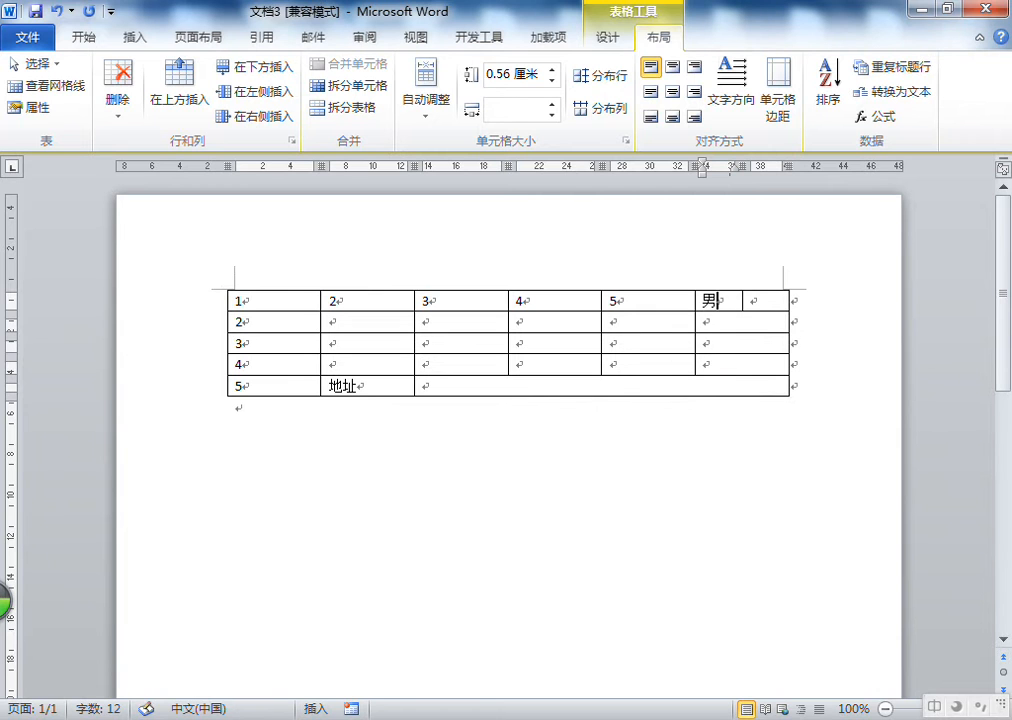
key(Tab)
text(女)
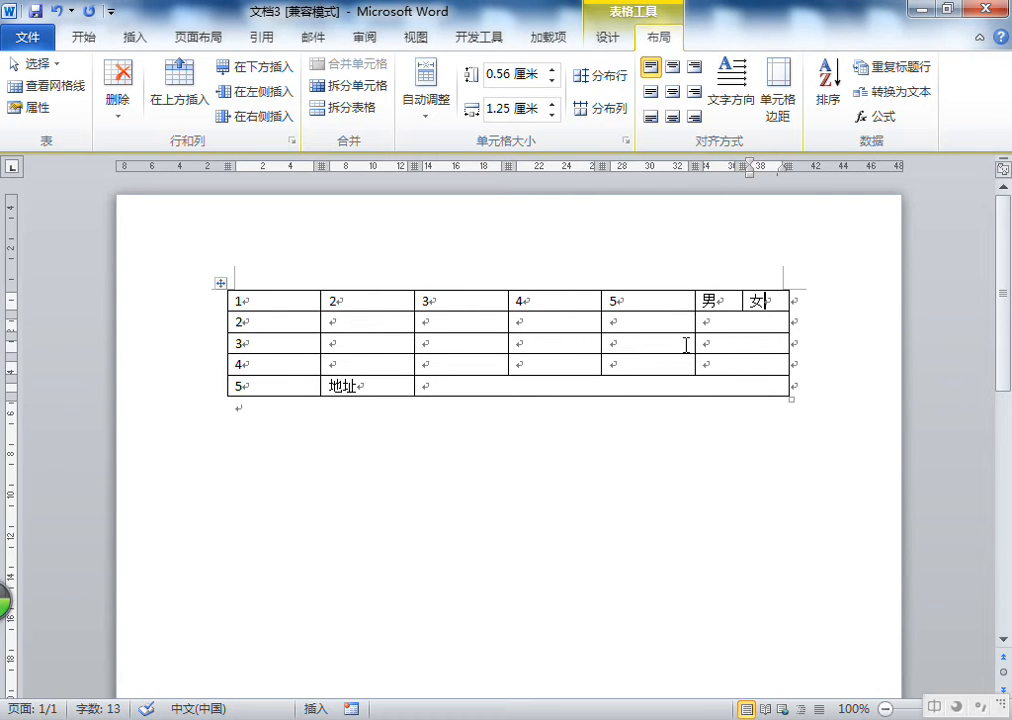
Drag the divider between the 男 and 女 cells to the right and back near its original place
drag(723, 302, 769, 303)
click(740, 323)
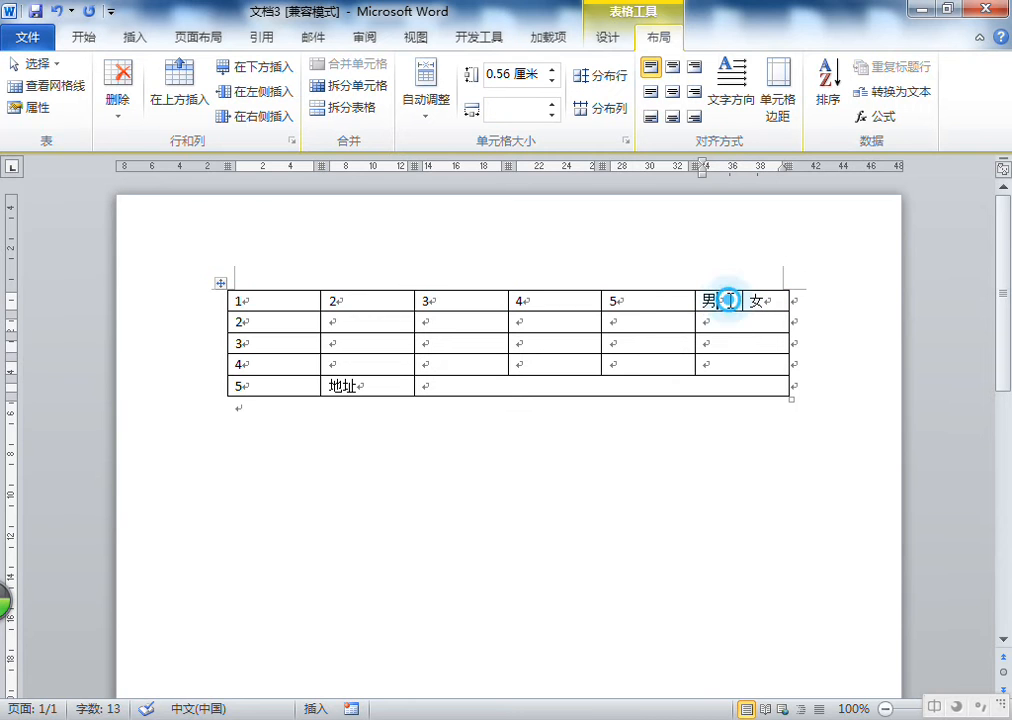
click(761, 300)
click(705, 321)
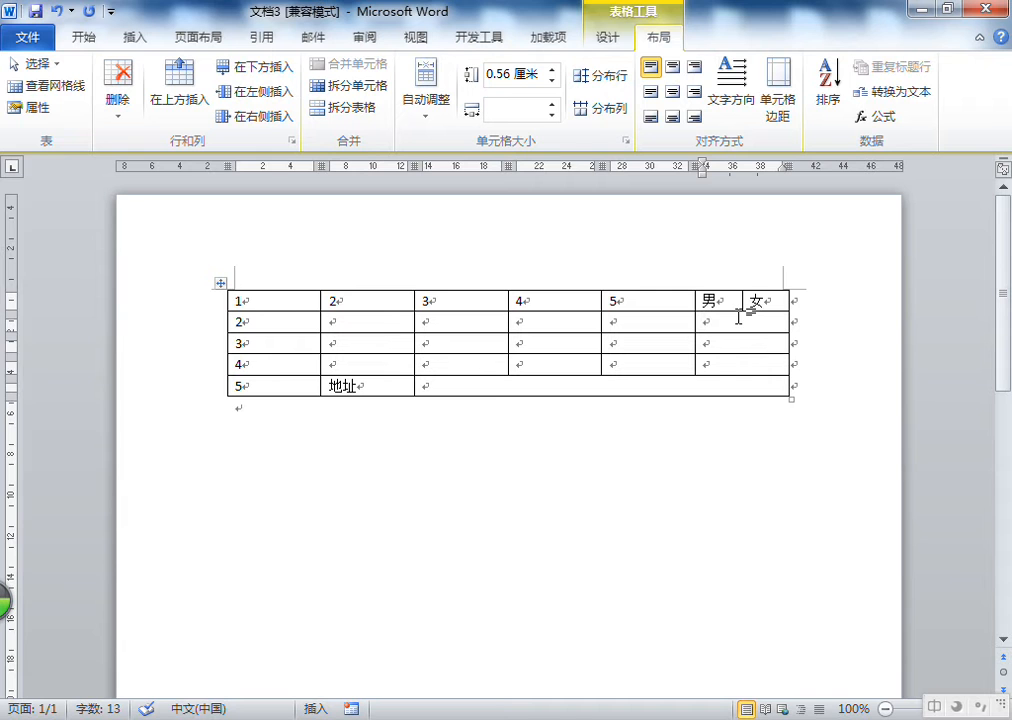
mouse_move(742, 298)
mouse_down()
mouse_move(727, 296)
mouse_move(757, 300)
mouse_up()
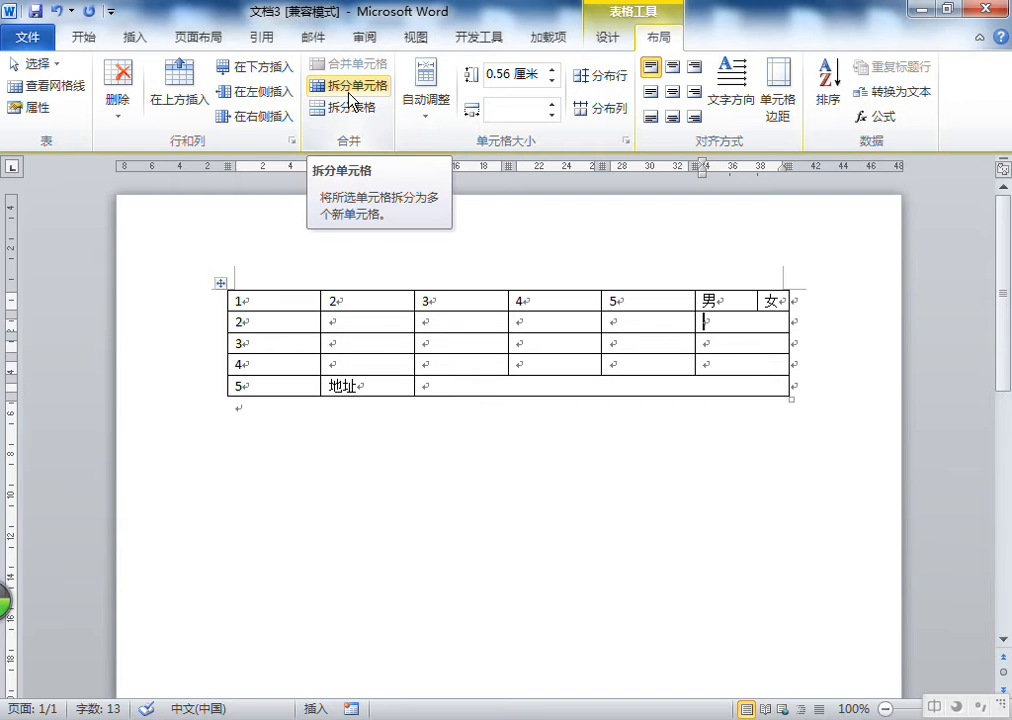
drag(756, 297, 739, 296)
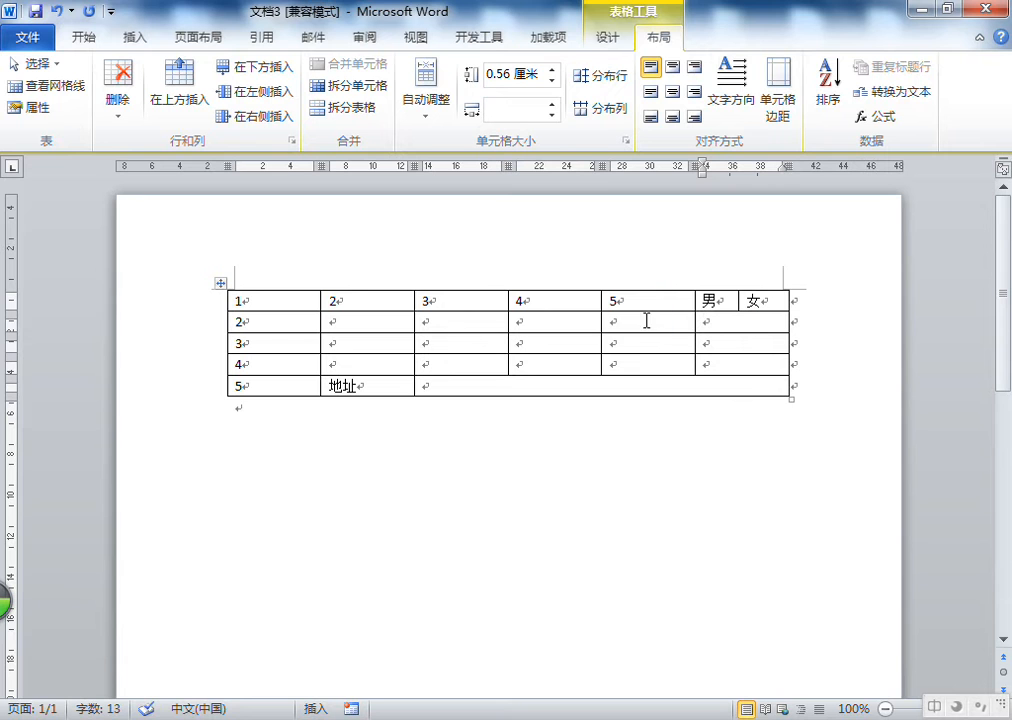
Nudge the border between the fourth and fifth columns slightly to the left
click(646, 320)
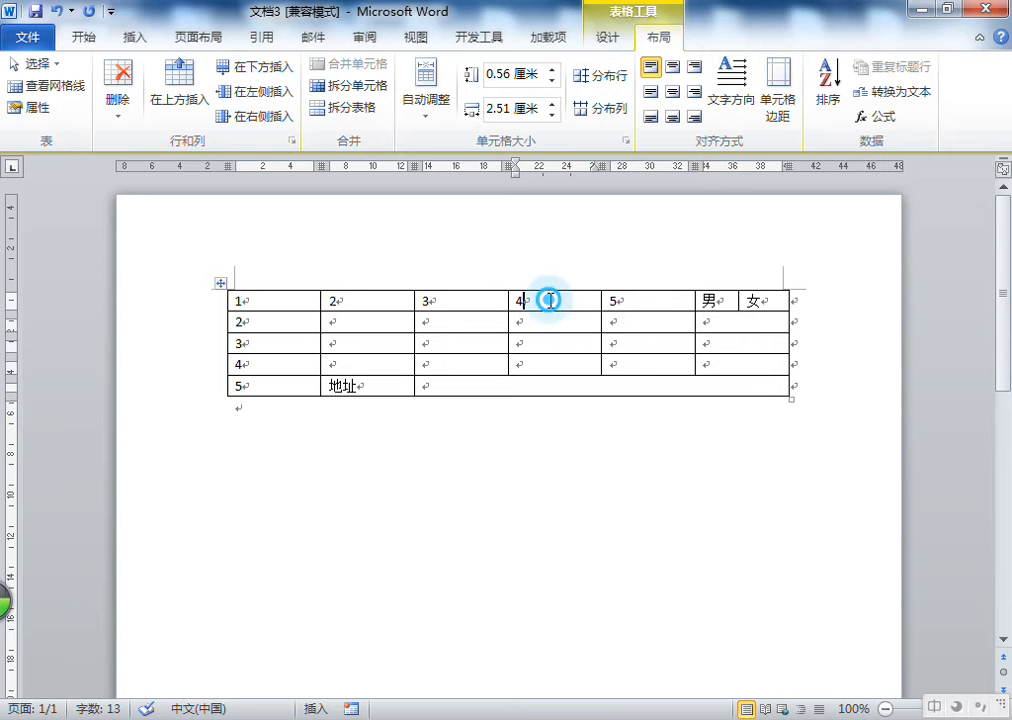
click(644, 300)
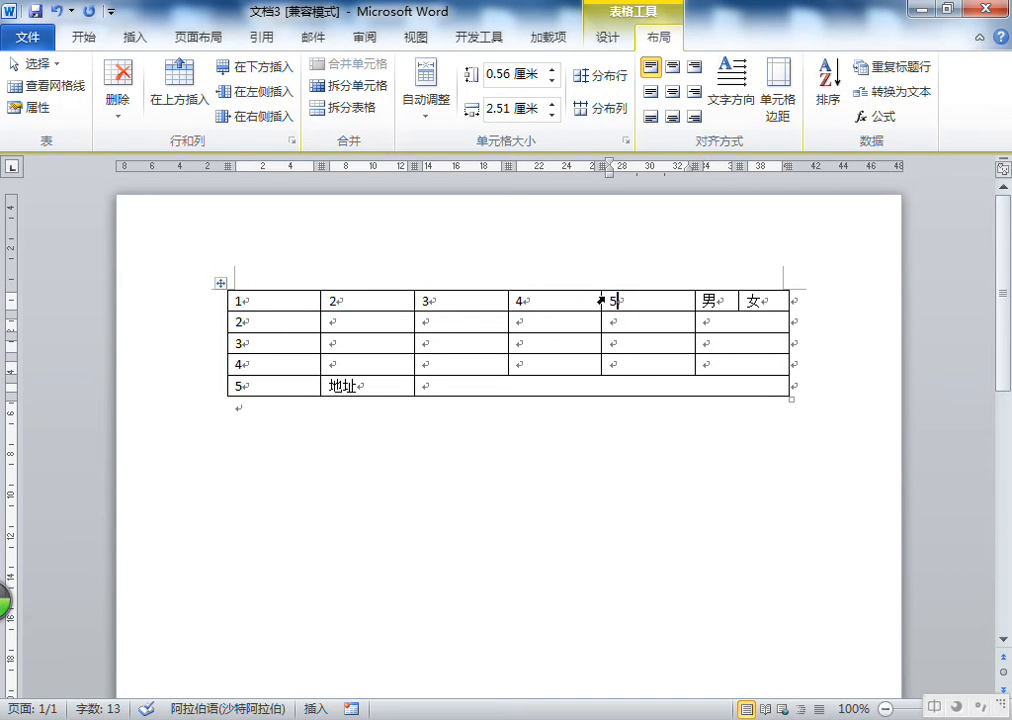
mouse_move(600, 327)
mouse_down()
mouse_move(576, 339)
mouse_move(571, 325)
mouse_move(567, 343)
mouse_move(617, 343)
mouse_move(601, 347)
mouse_up()
Move the divider between the fourth and fifth cells to the right in rows 2–3 and to the left in row 4
drag(565, 300, 630, 296)
click(558, 320)
drag(558, 320, 605, 330)
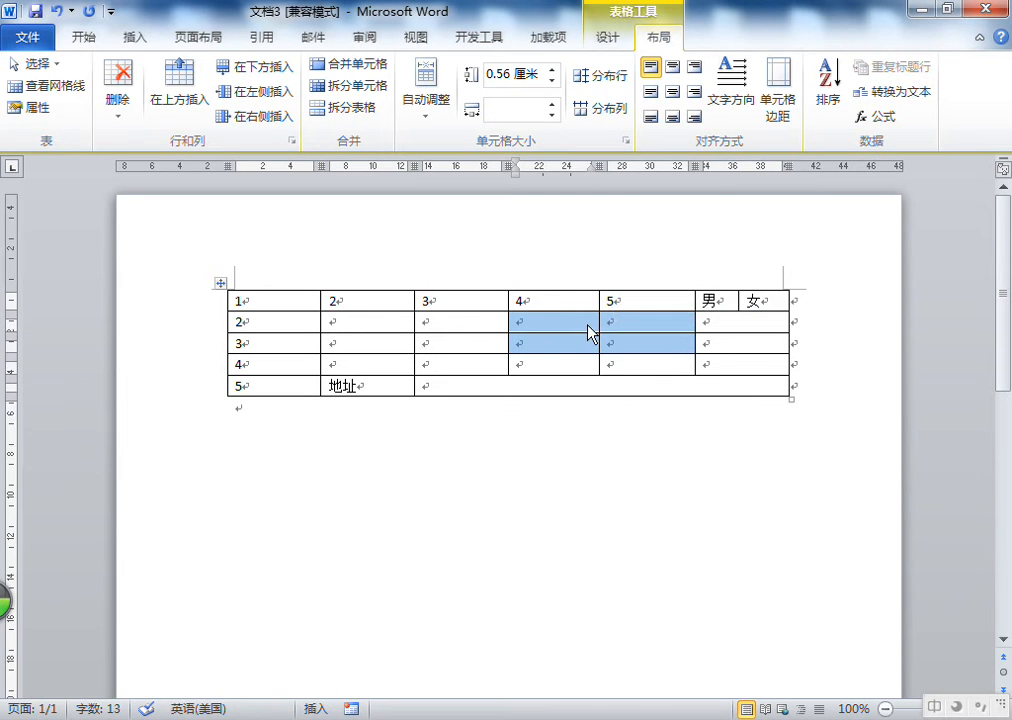
click(596, 322)
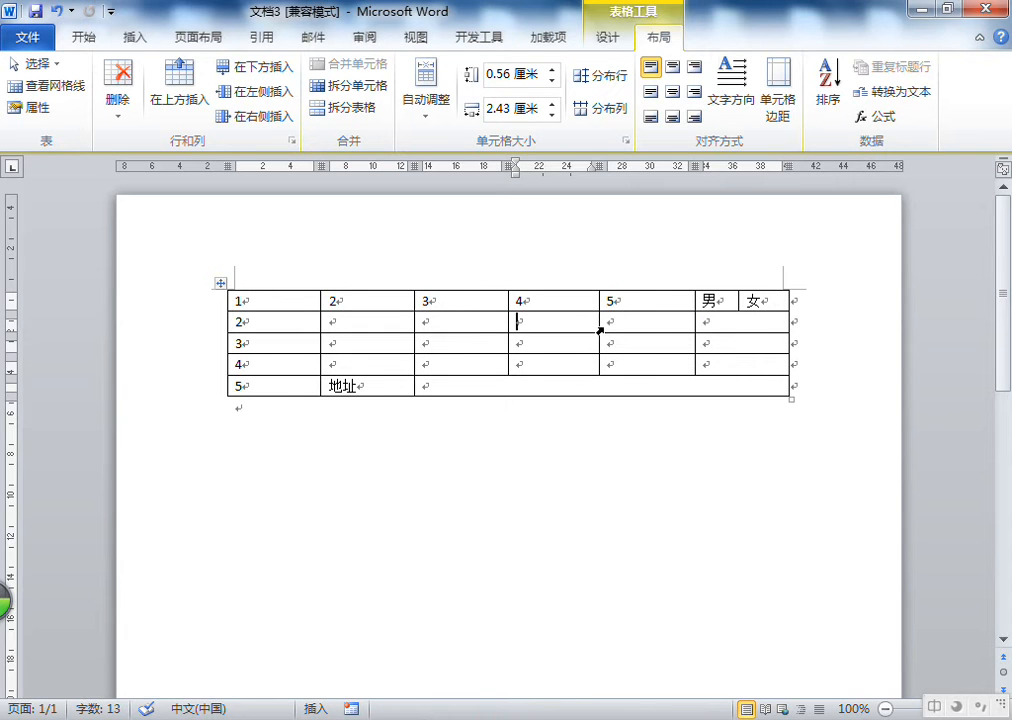
mouse_move(599, 322)
mouse_down()
mouse_move(627, 324)
mouse_move(599, 327)
mouse_move(610, 334)
mouse_up()
click(580, 323)
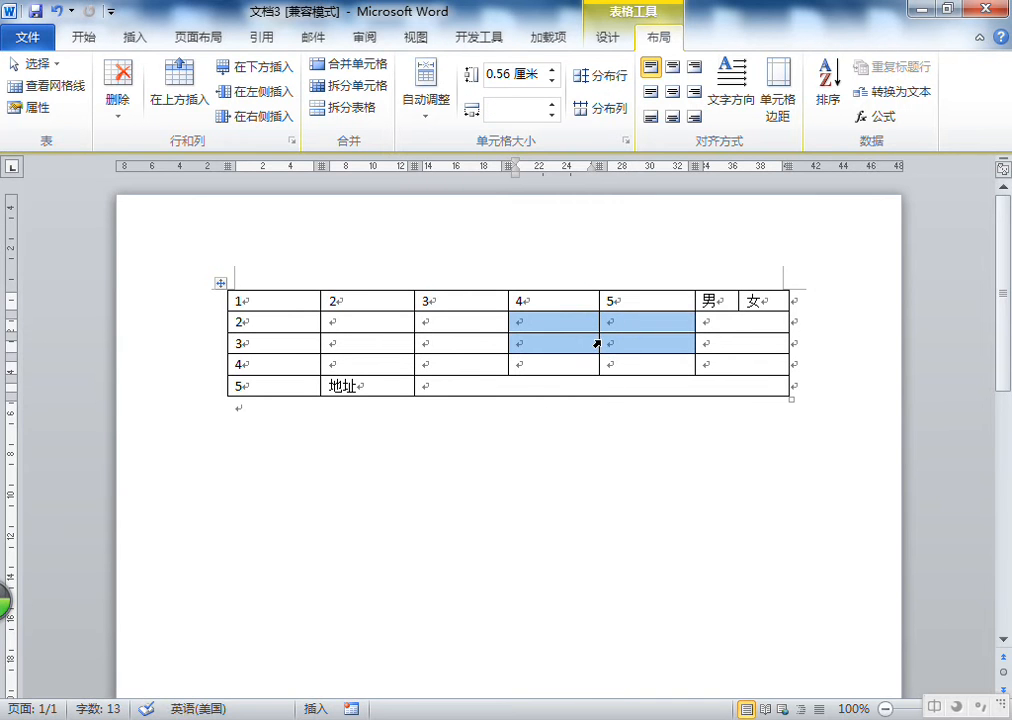
drag(599, 345, 581, 363)
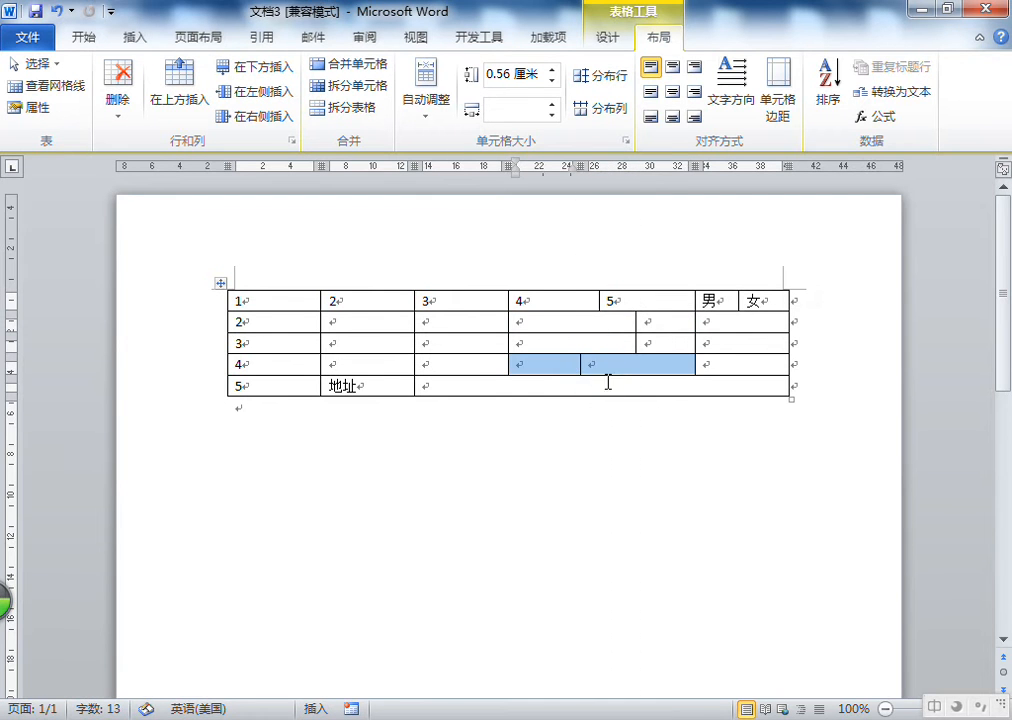
click(605, 386)
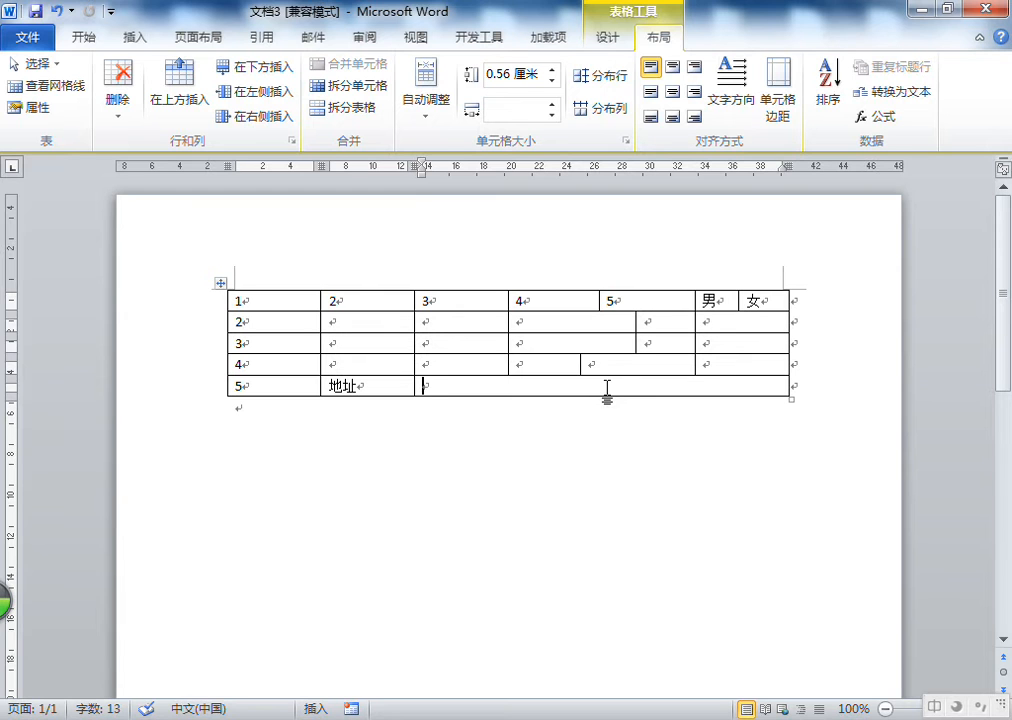
Split the table so the row starting with 4 begins a new table
click(597, 345)
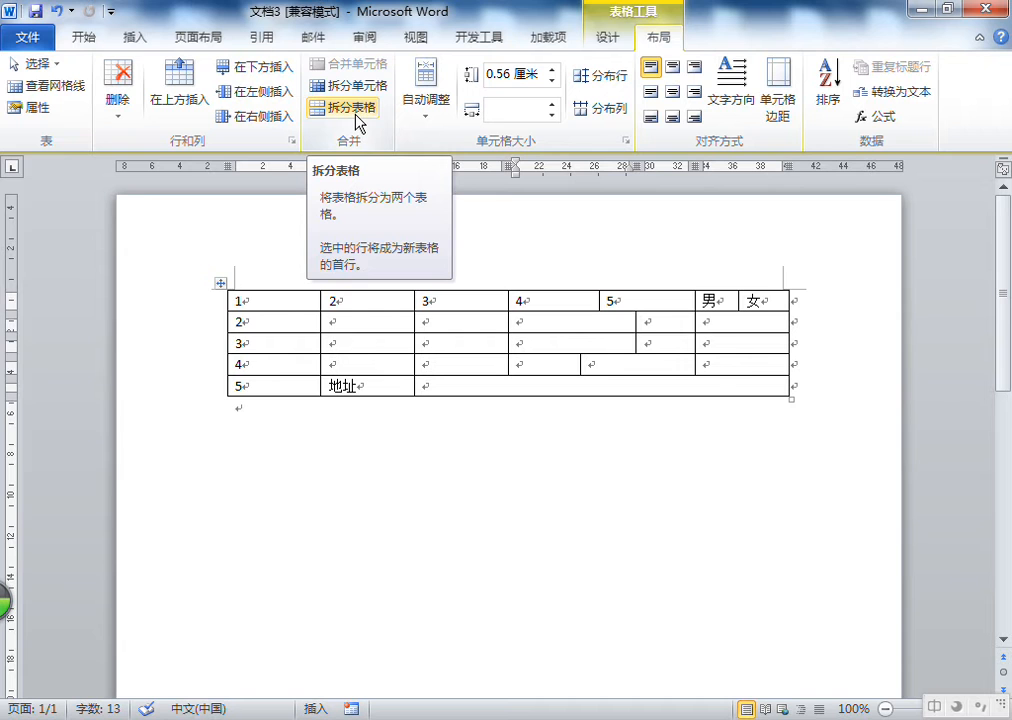
click(258, 368)
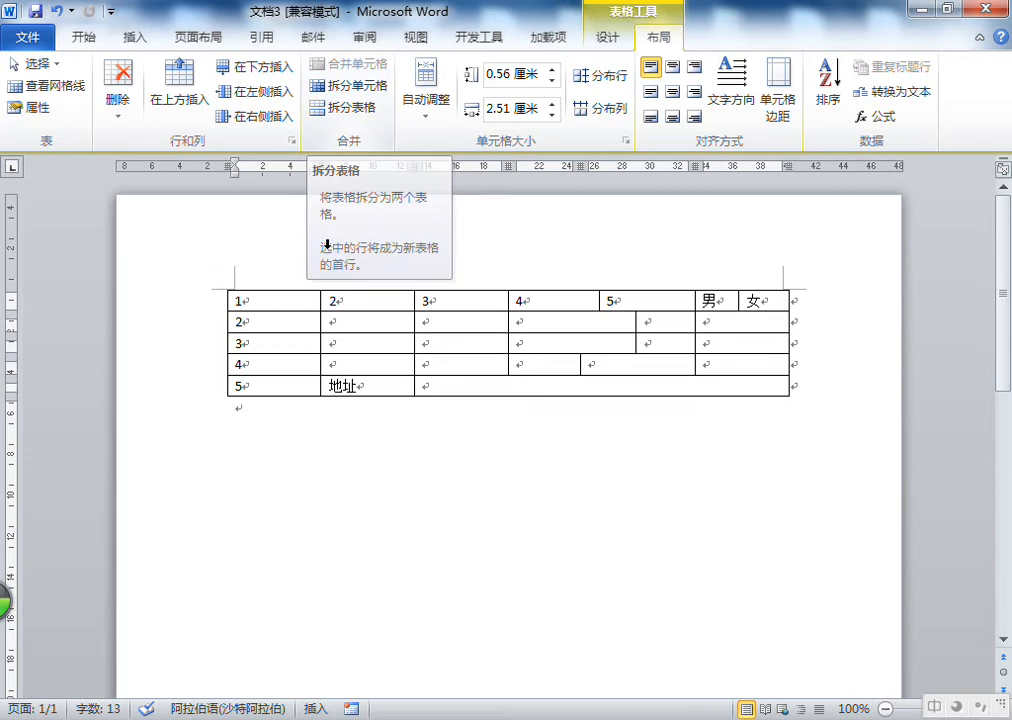
click(366, 110)
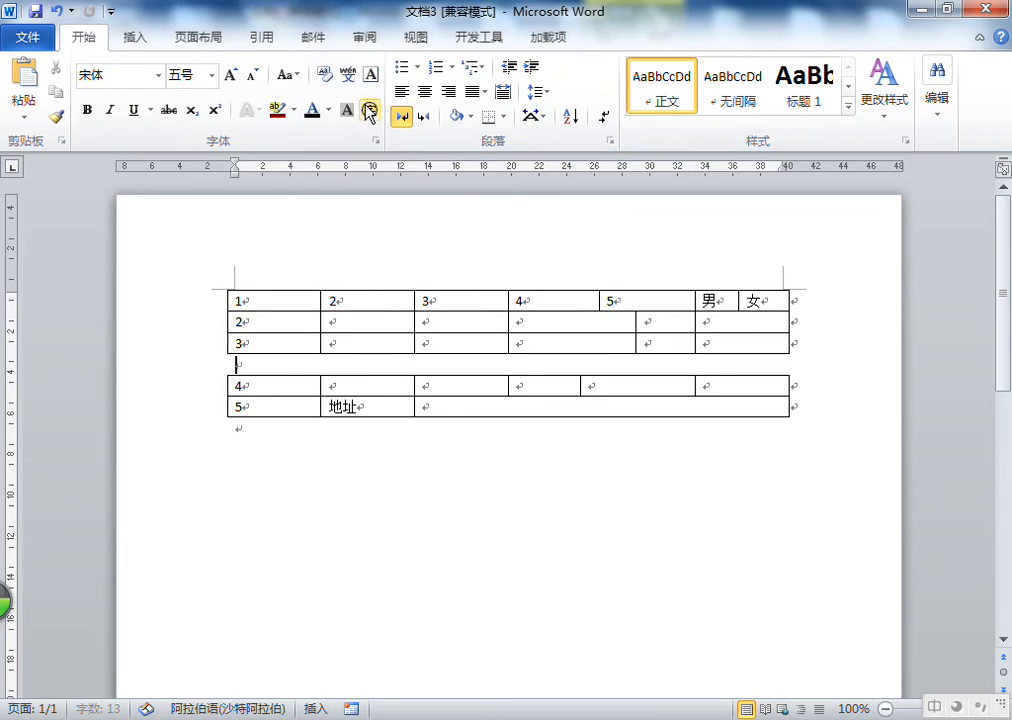
Delete the empty paragraph between the two tables to join them back into one table
click(283, 438)
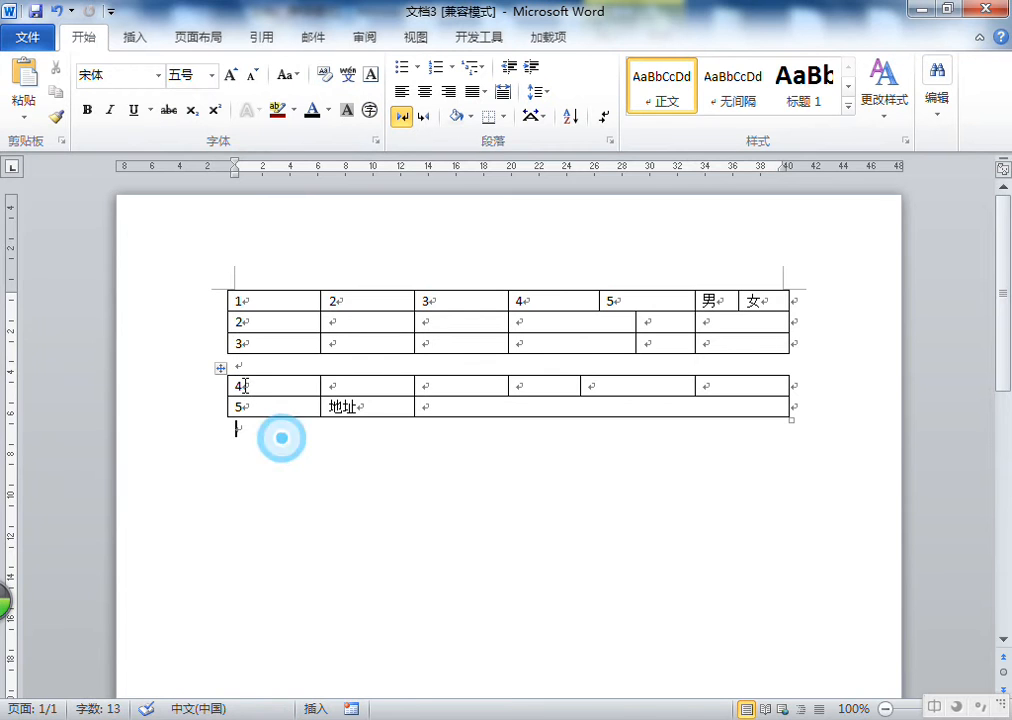
click(388, 334)
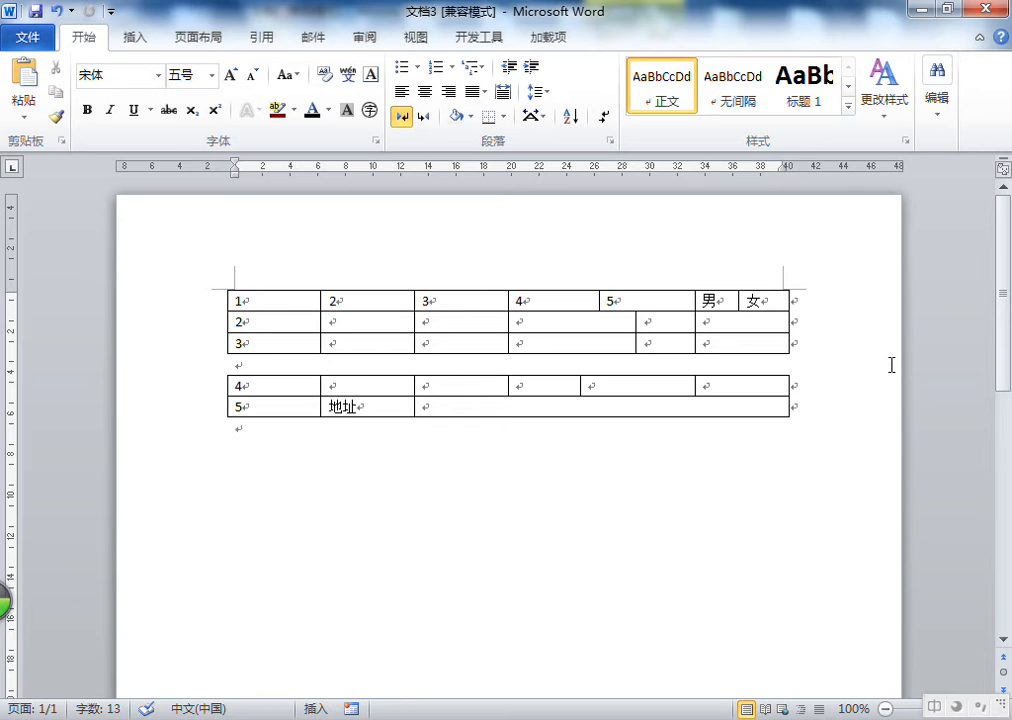
click(255, 362)
click(252, 366)
click(273, 431)
click(258, 362)
click(251, 425)
click(238, 364)
click(244, 366)
click(252, 366)
double_click(240, 365)
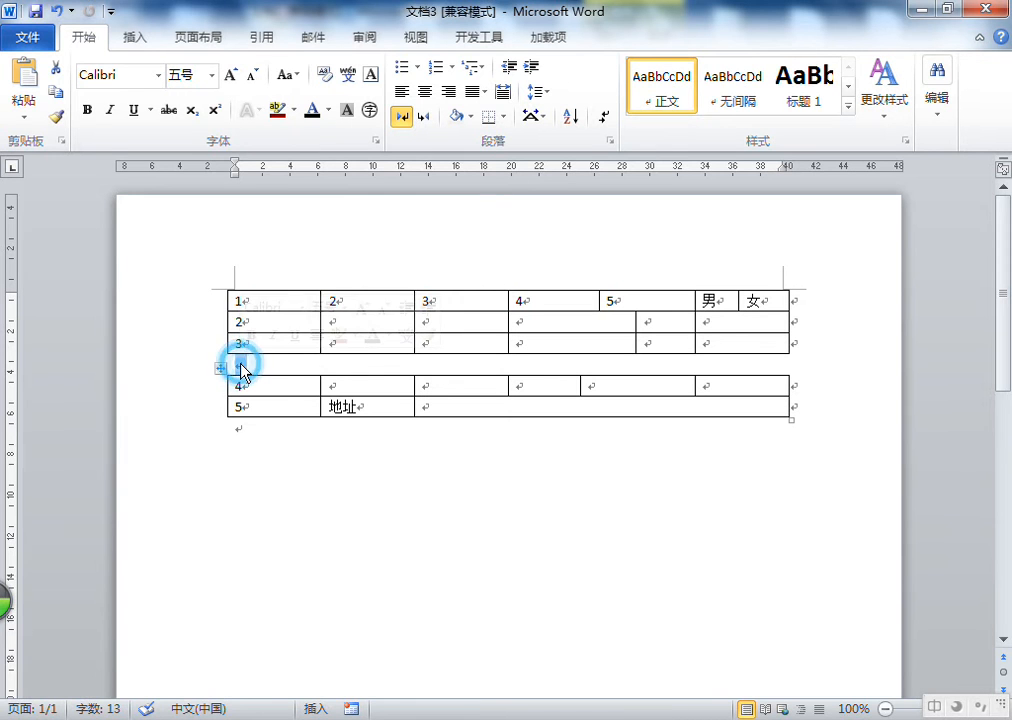
click(242, 366)
double_click(243, 362)
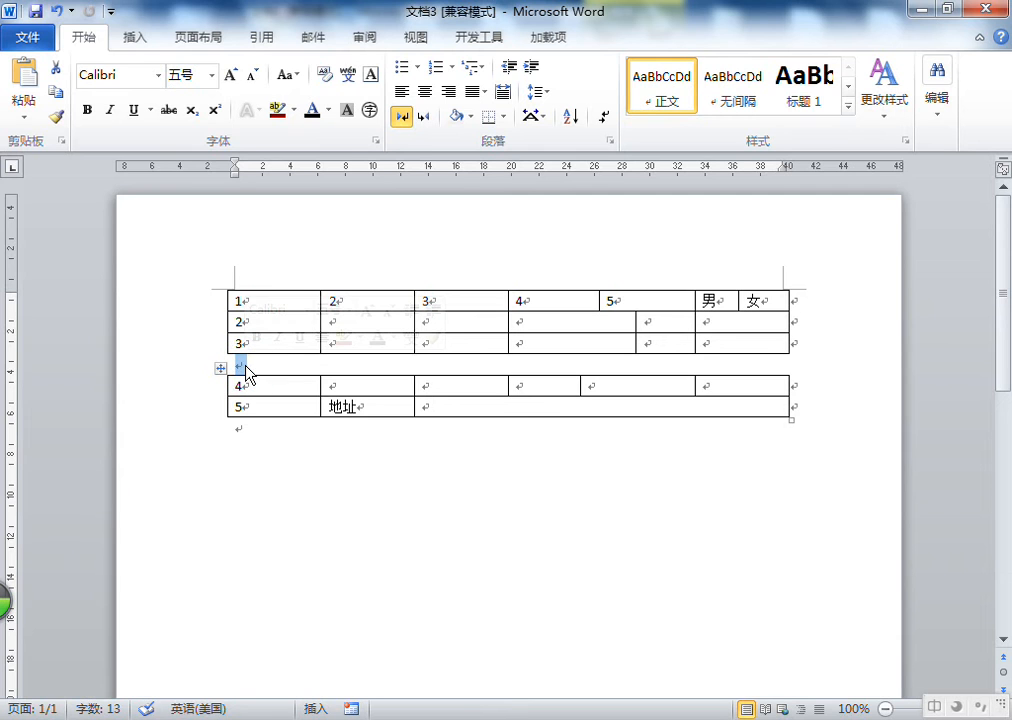
click(247, 365)
double_click(244, 365)
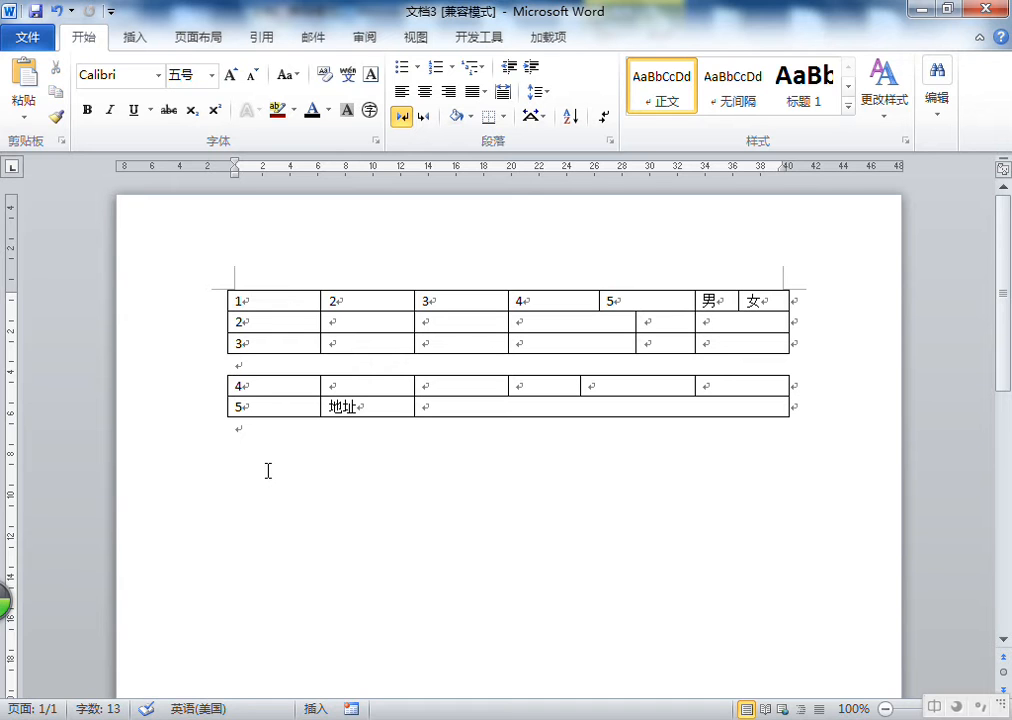
double_click(242, 366)
click(265, 366)
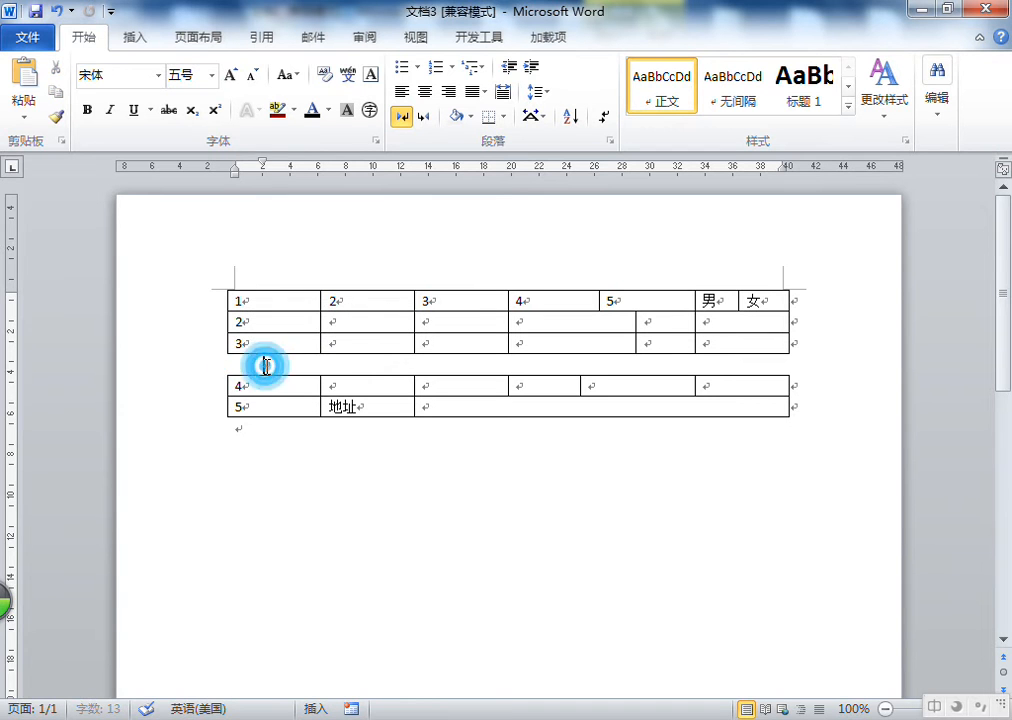
double_click(240, 366)
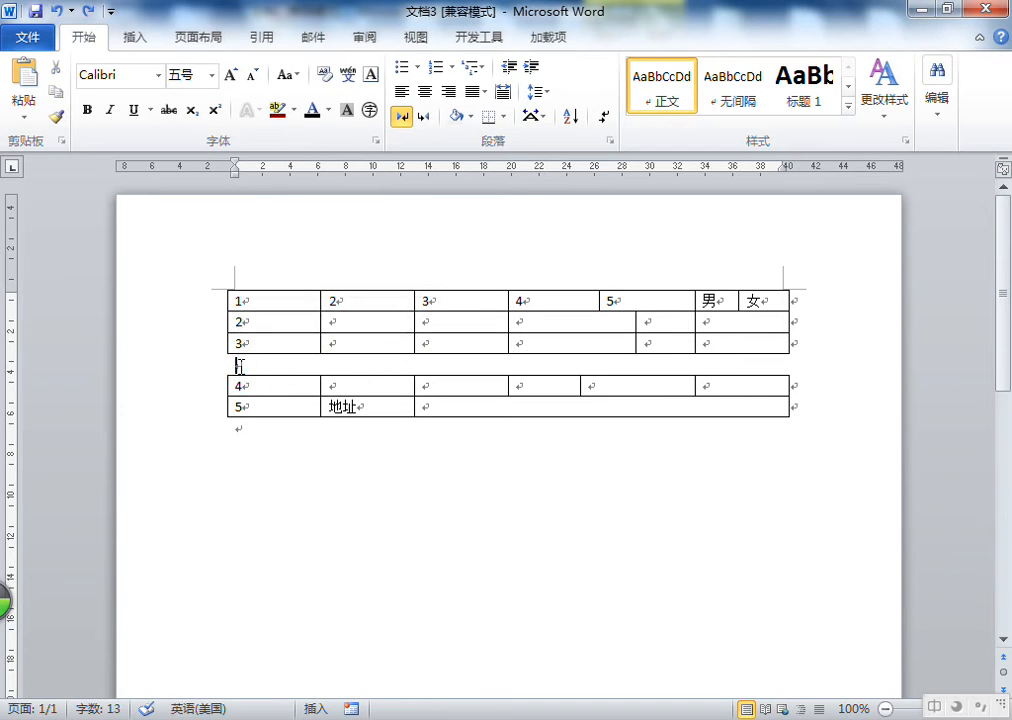
double_click(240, 366)
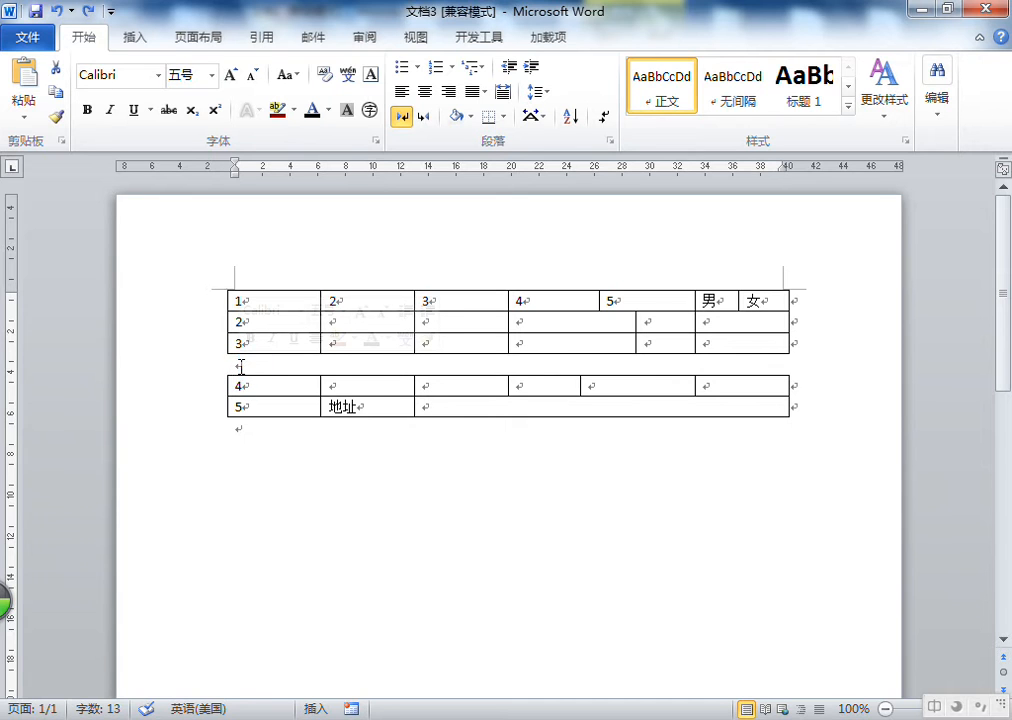
key(Delete)
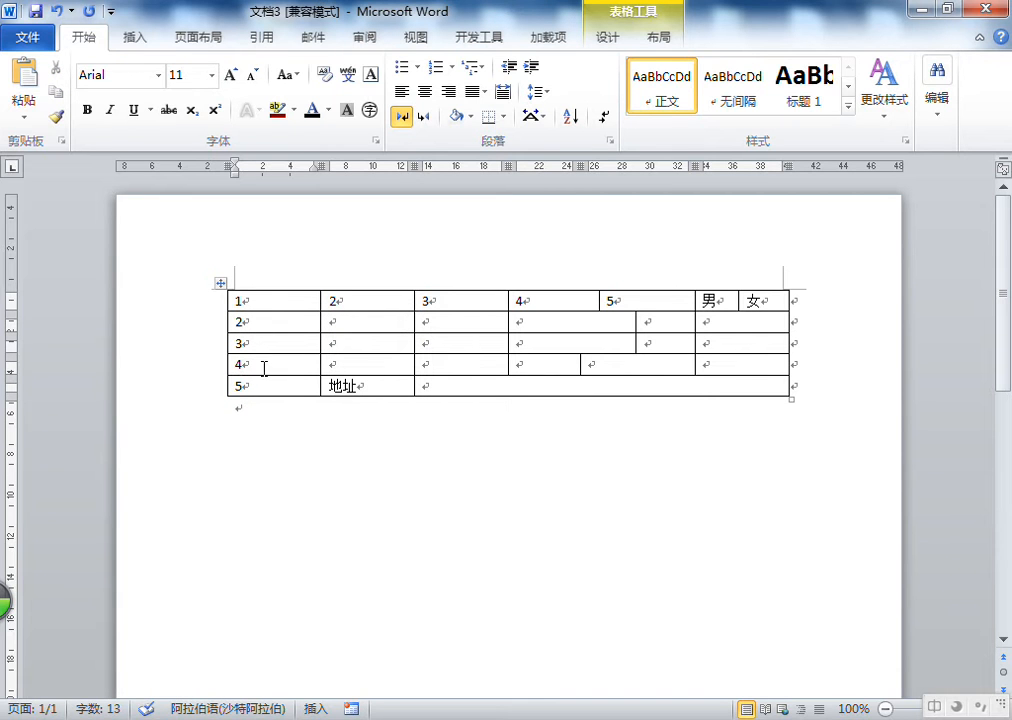
Drag the border between the first and second columns to the left
drag(317, 364, 298, 368)
click(317, 425)
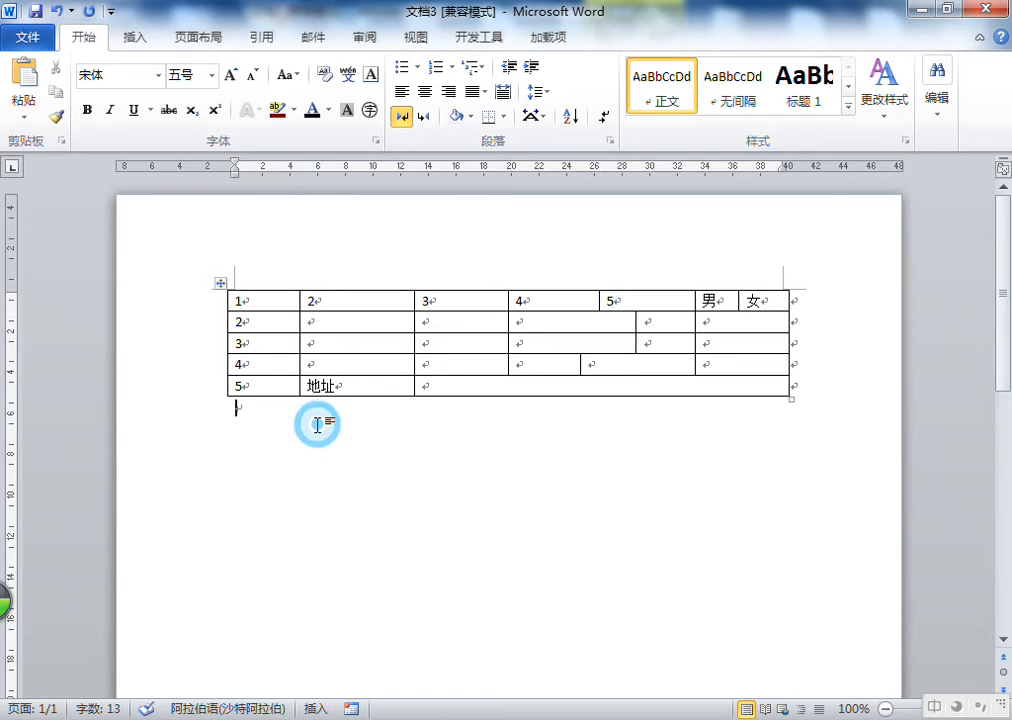
click(262, 322)
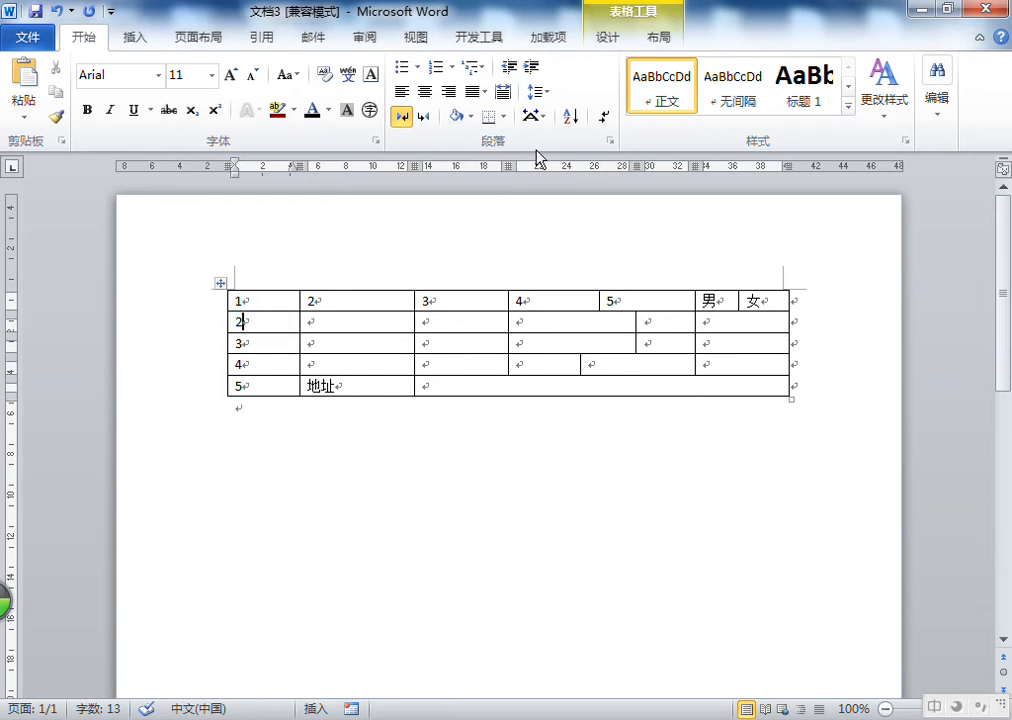
AutoFit the table to its contents
click(676, 48)
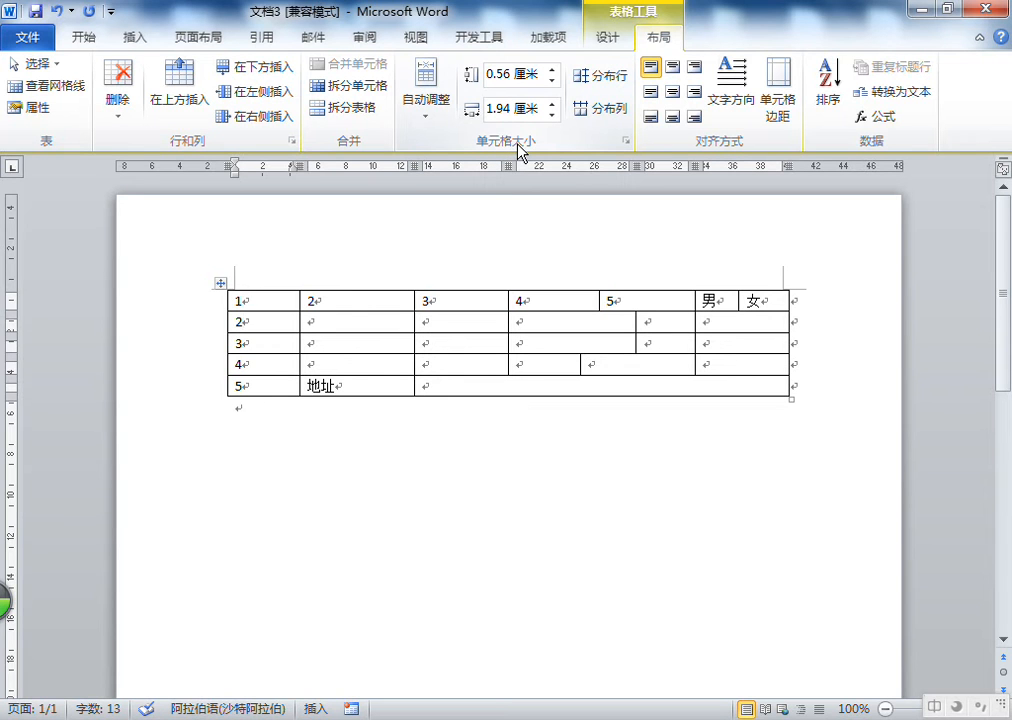
click(430, 121)
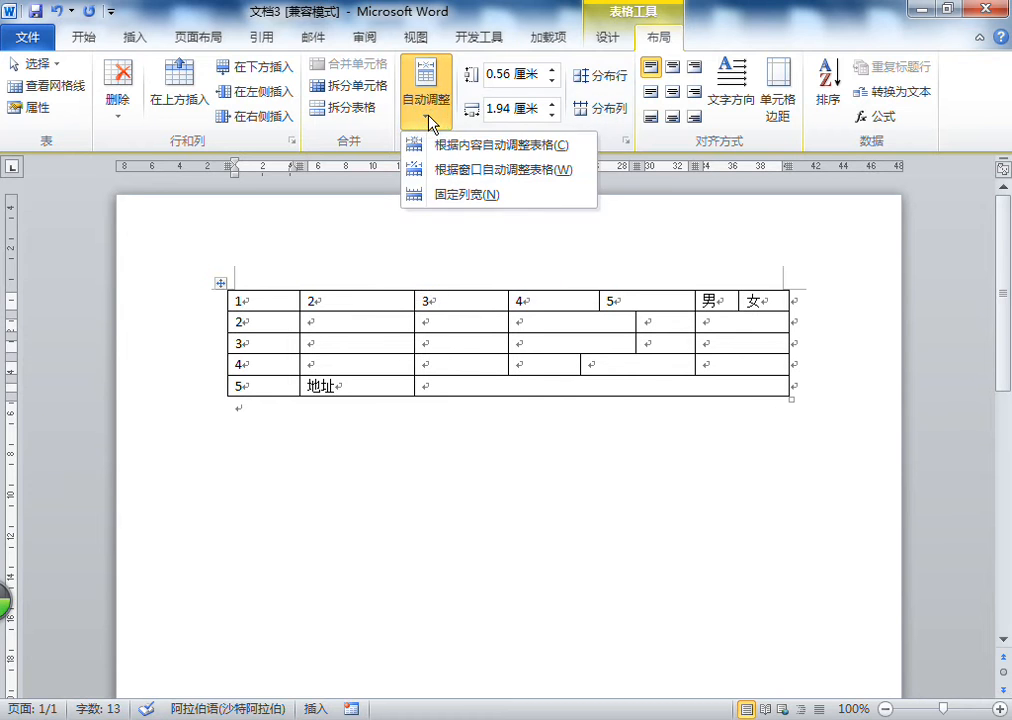
click(452, 145)
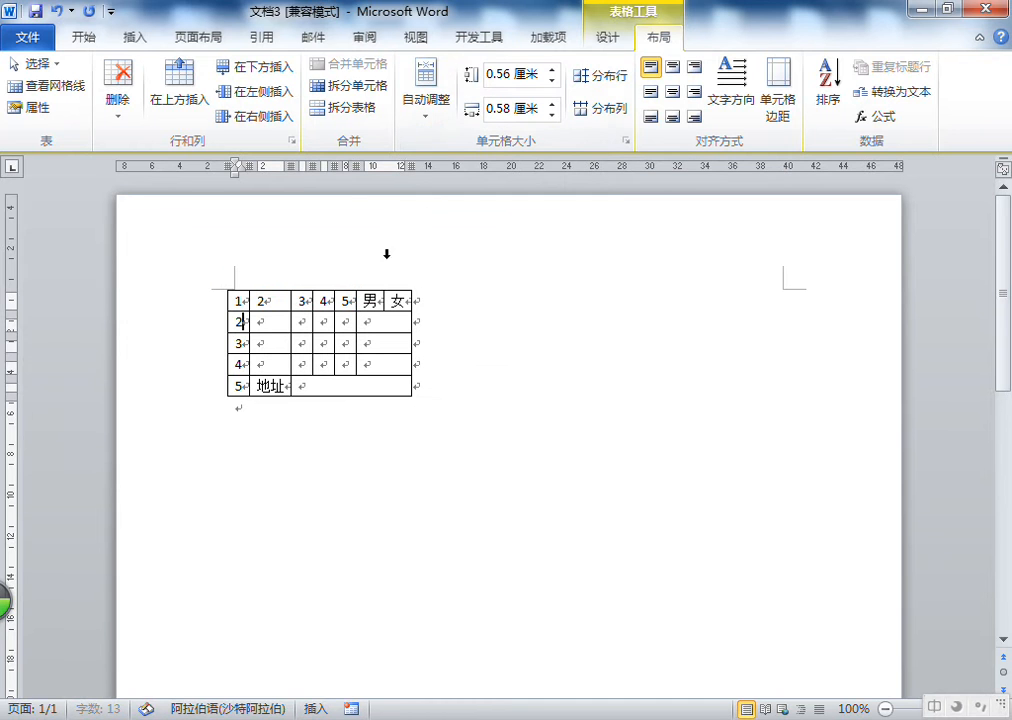
AutoFit the table to the window, then switch it to fixed column width
click(426, 118)
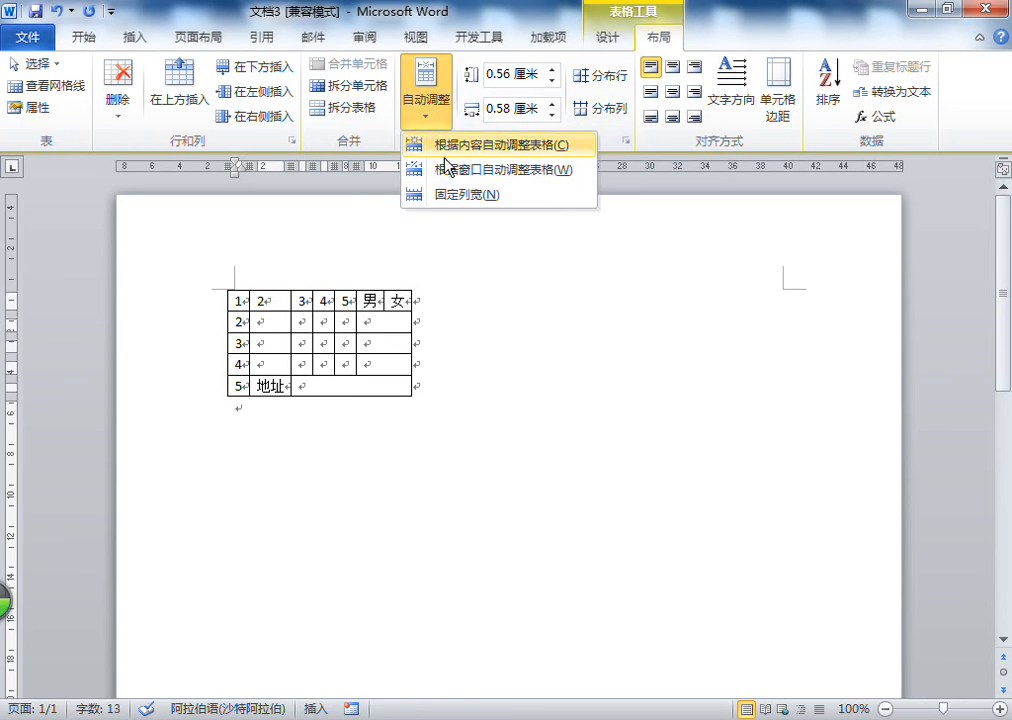
click(447, 168)
click(432, 118)
click(415, 193)
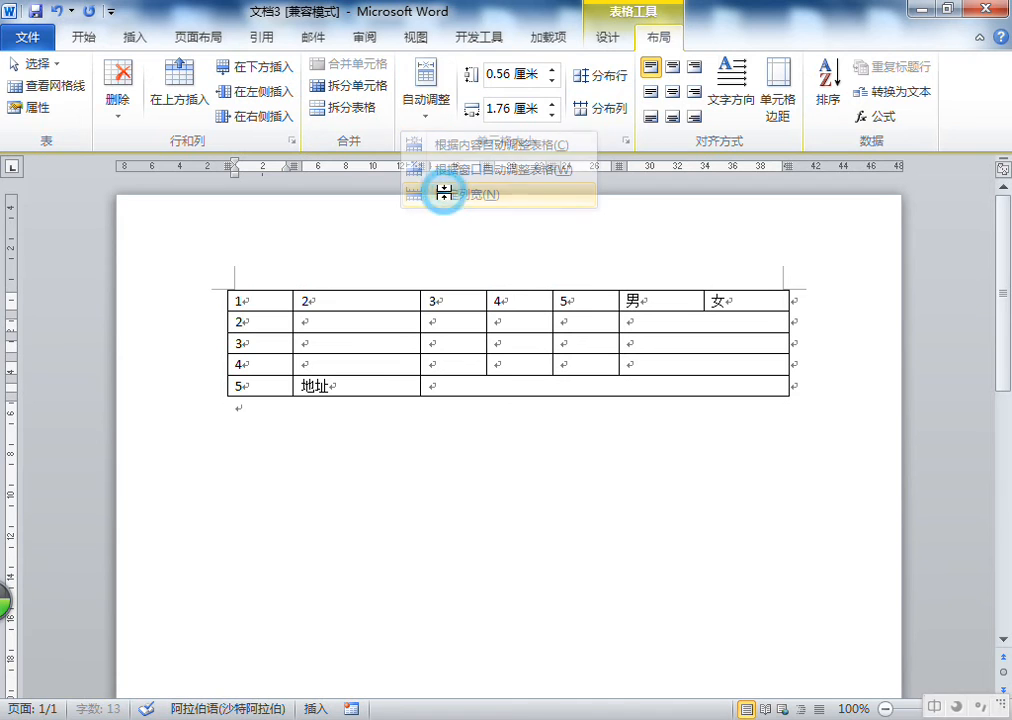
AutoFit the table to its contents again
click(438, 118)
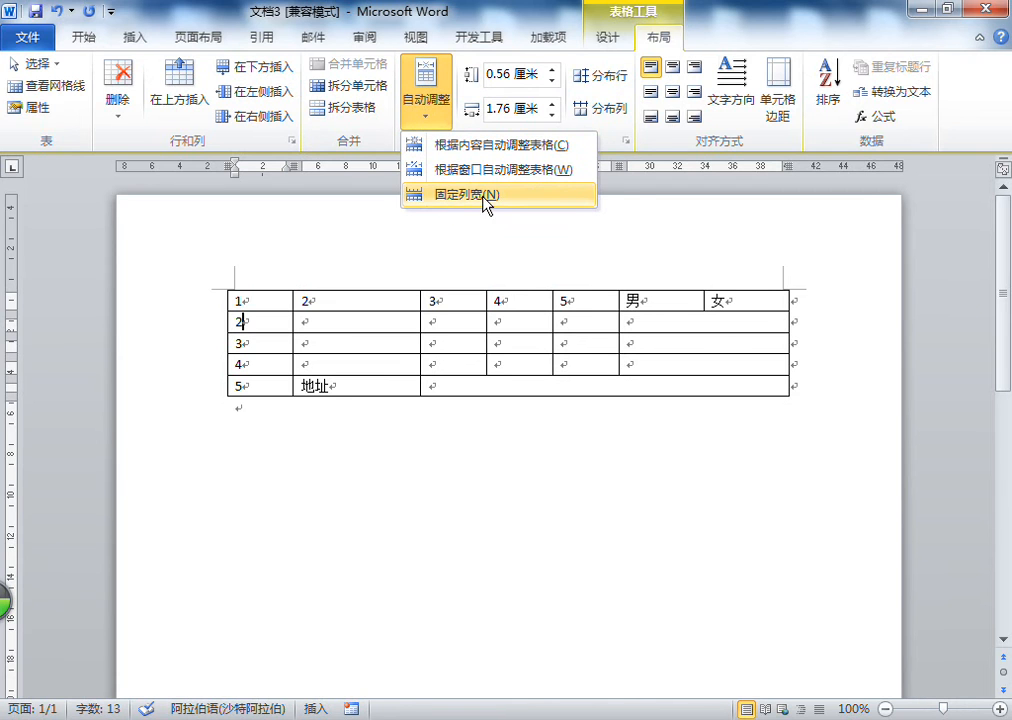
click(497, 148)
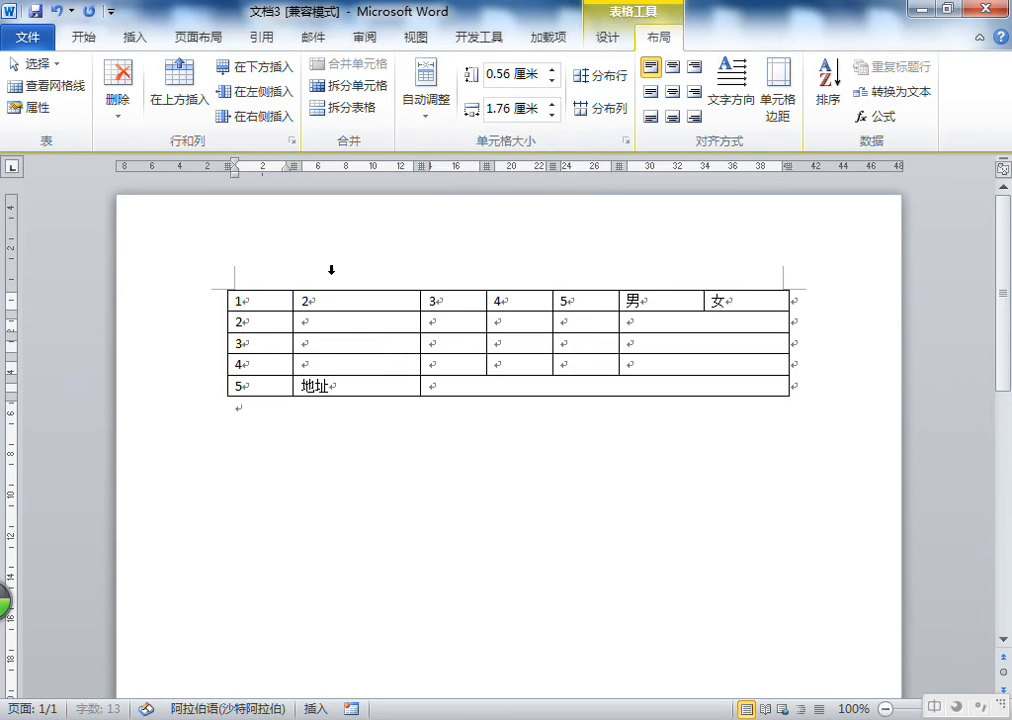
click(425, 100)
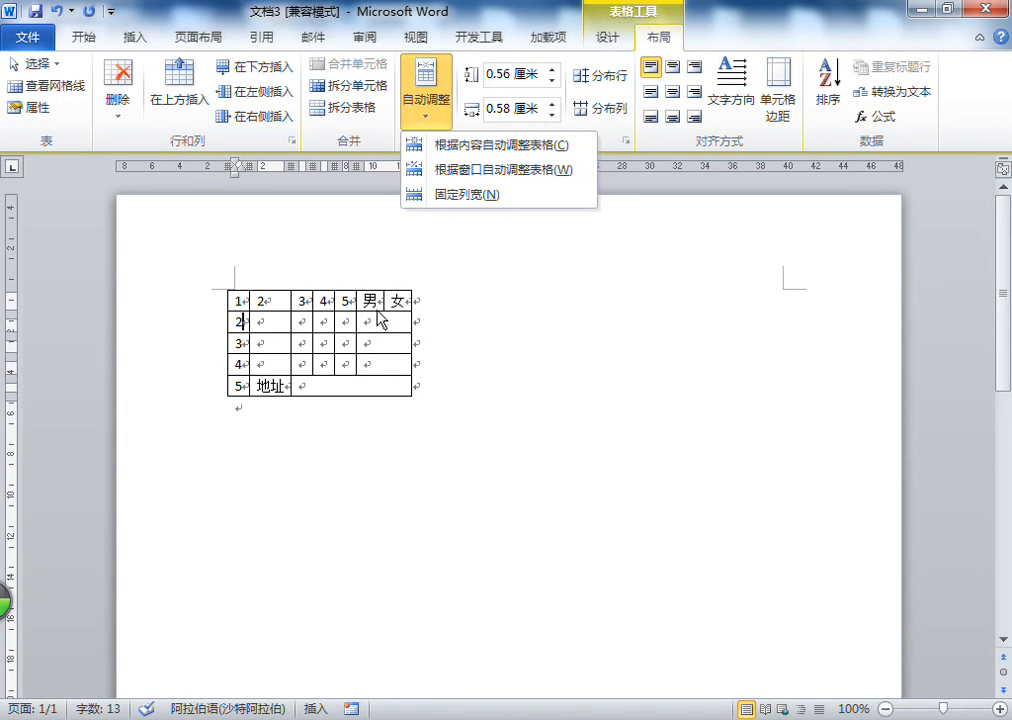
click(368, 316)
click(275, 288)
click(286, 299)
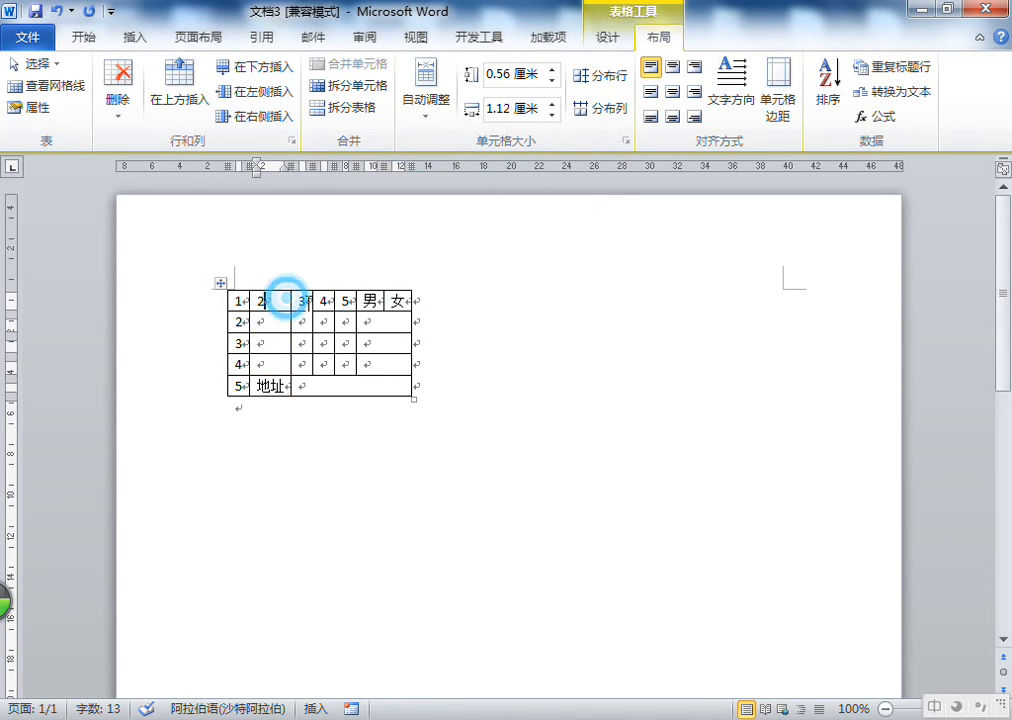
AutoFit the table to the window and set it to fixed column width
click(425, 102)
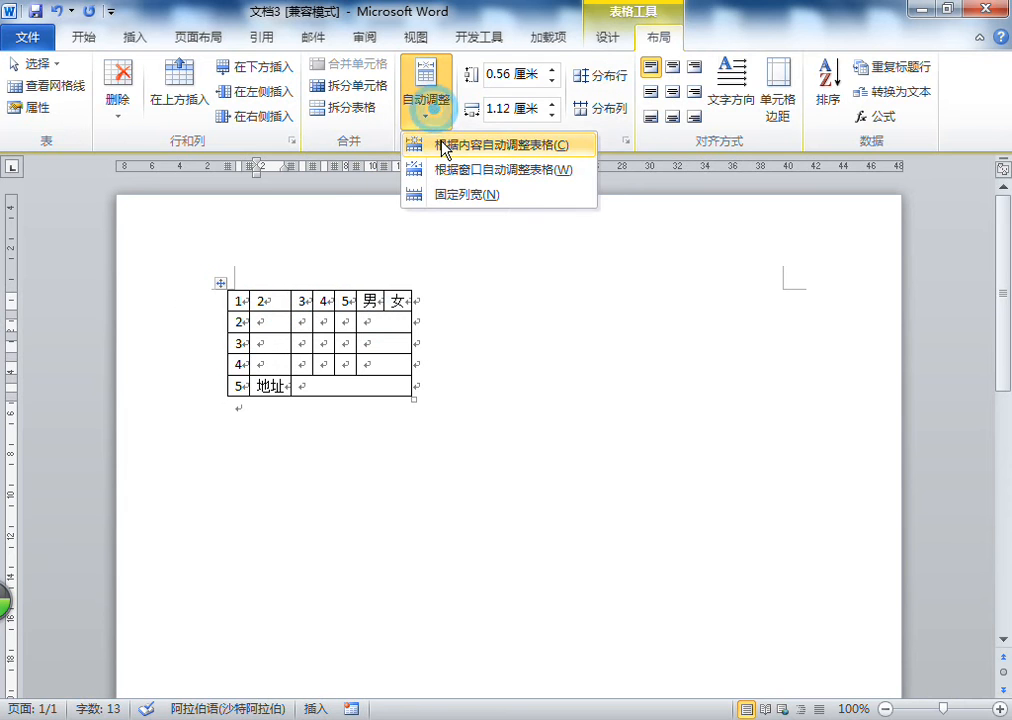
click(265, 296)
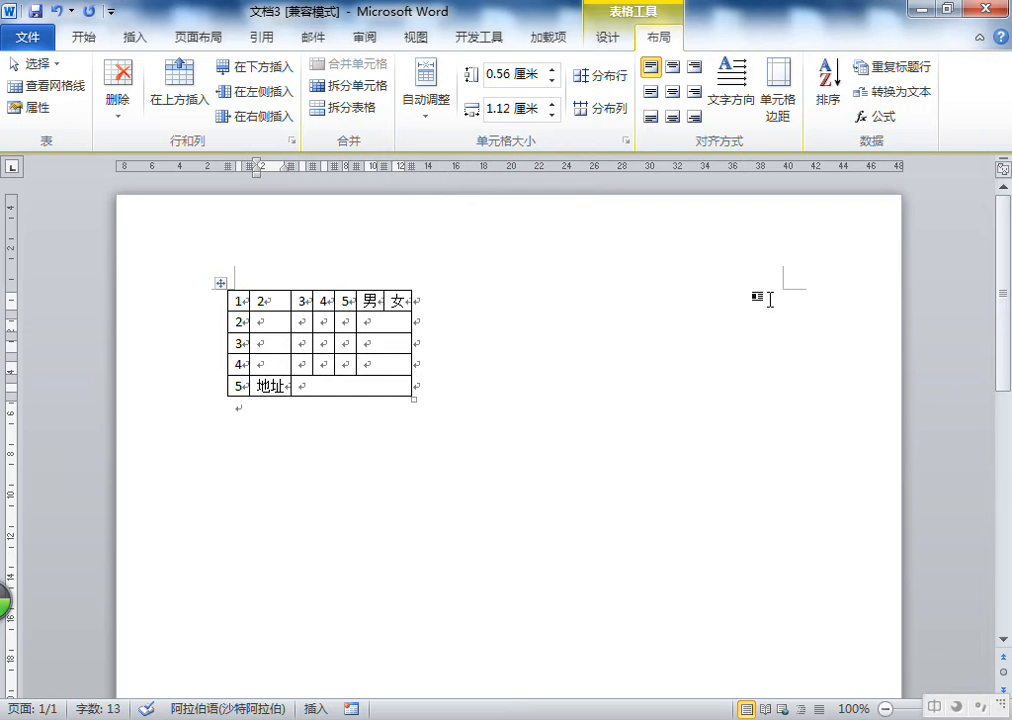
click(279, 314)
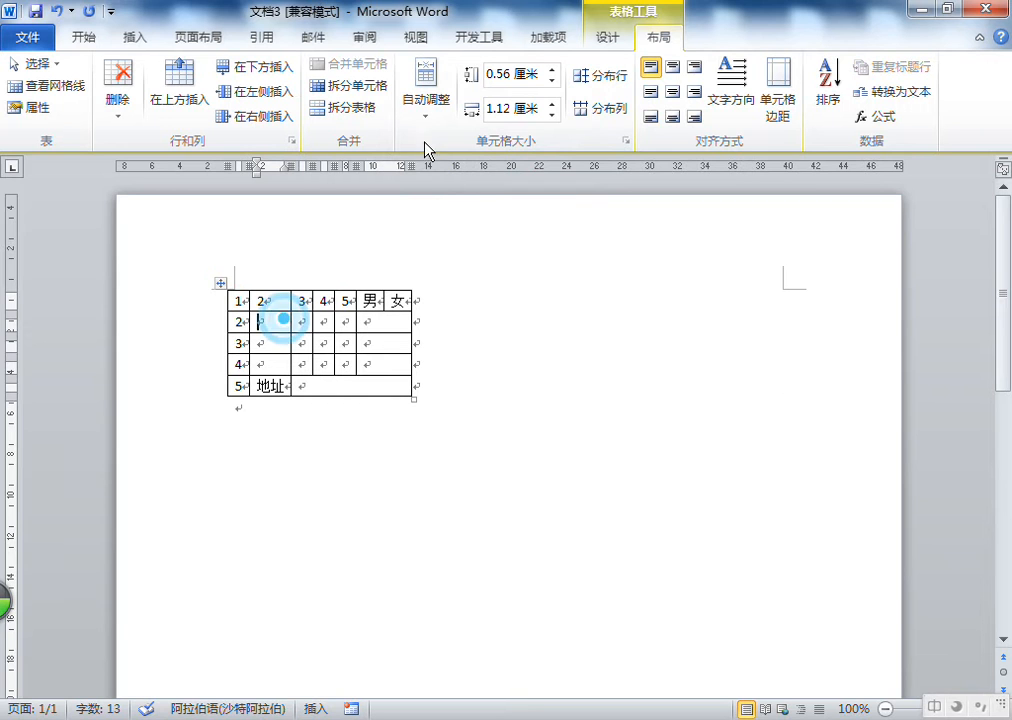
click(445, 104)
click(463, 172)
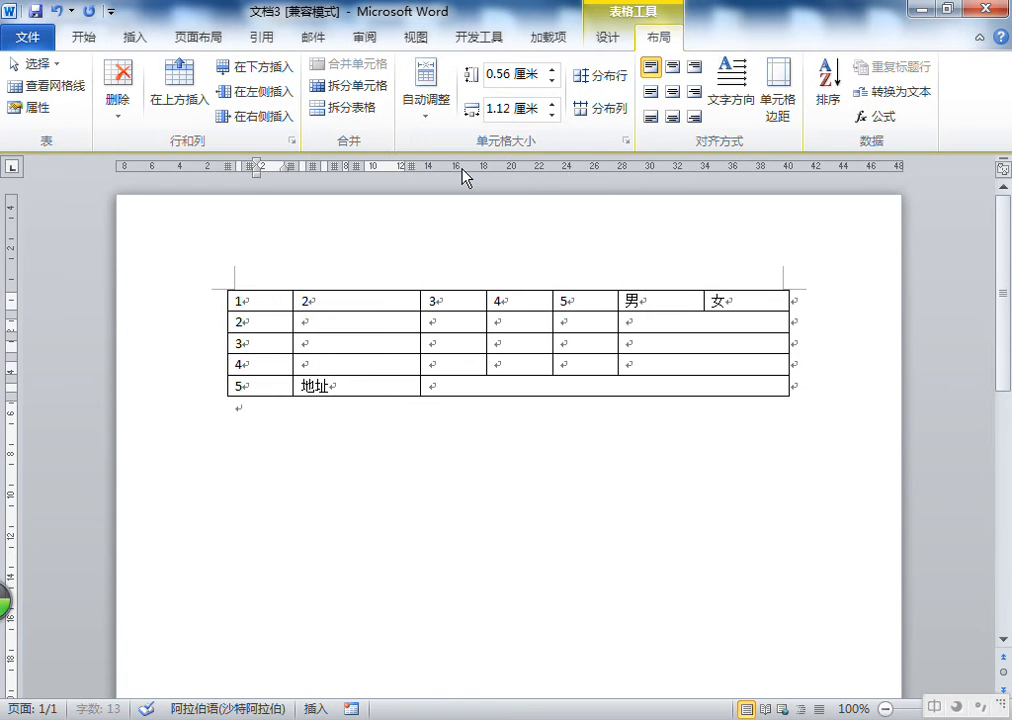
click(428, 106)
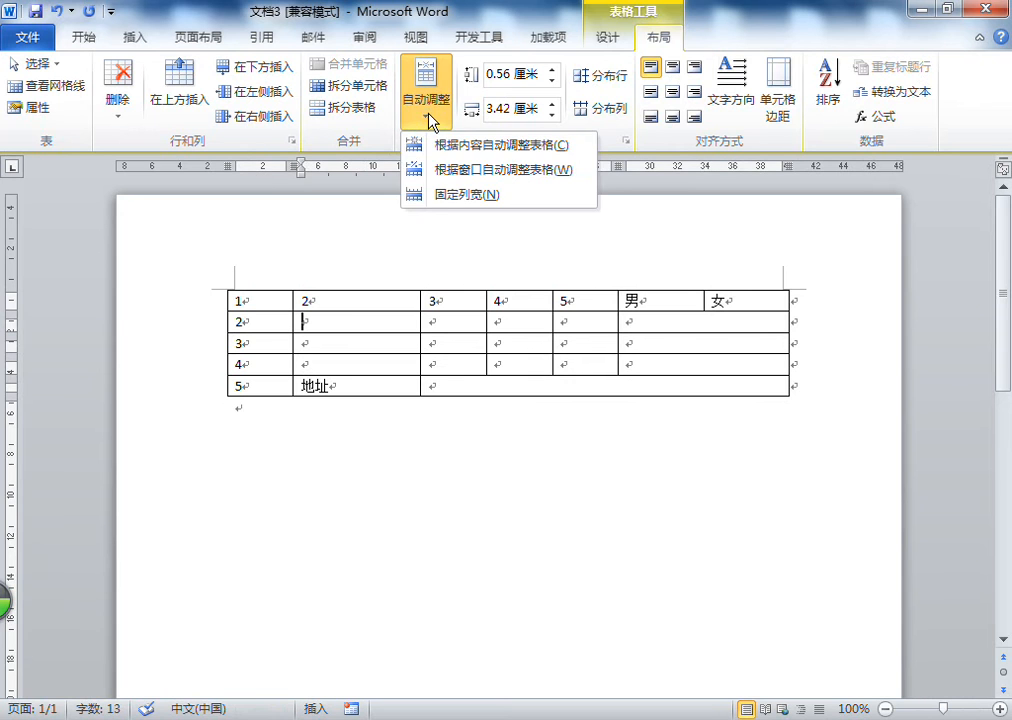
click(463, 193)
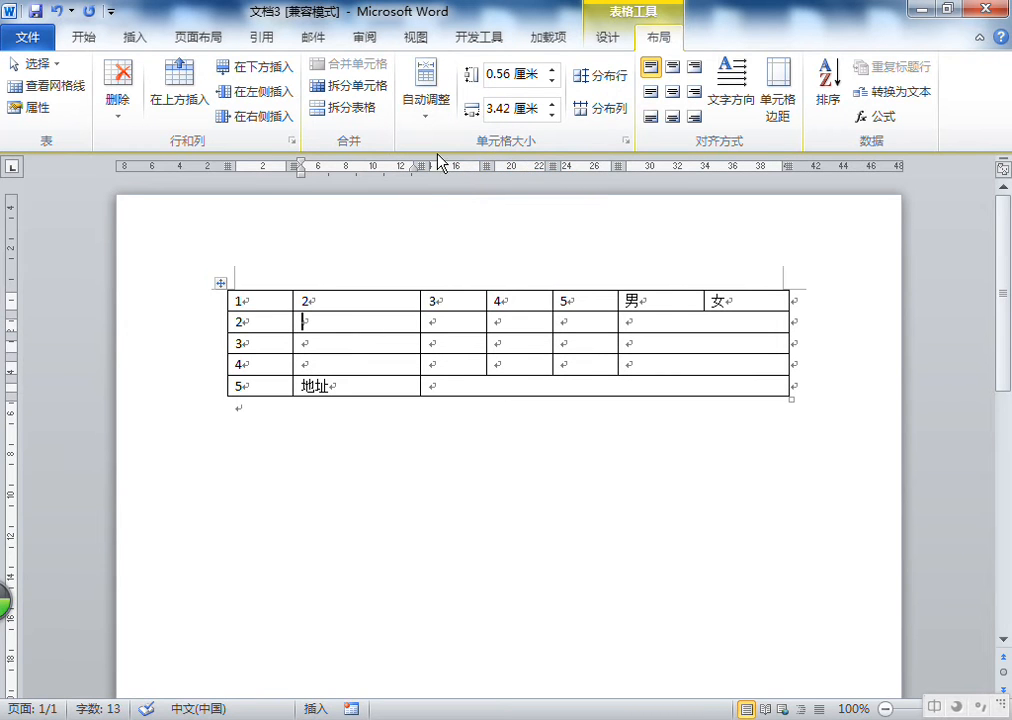
click(396, 305)
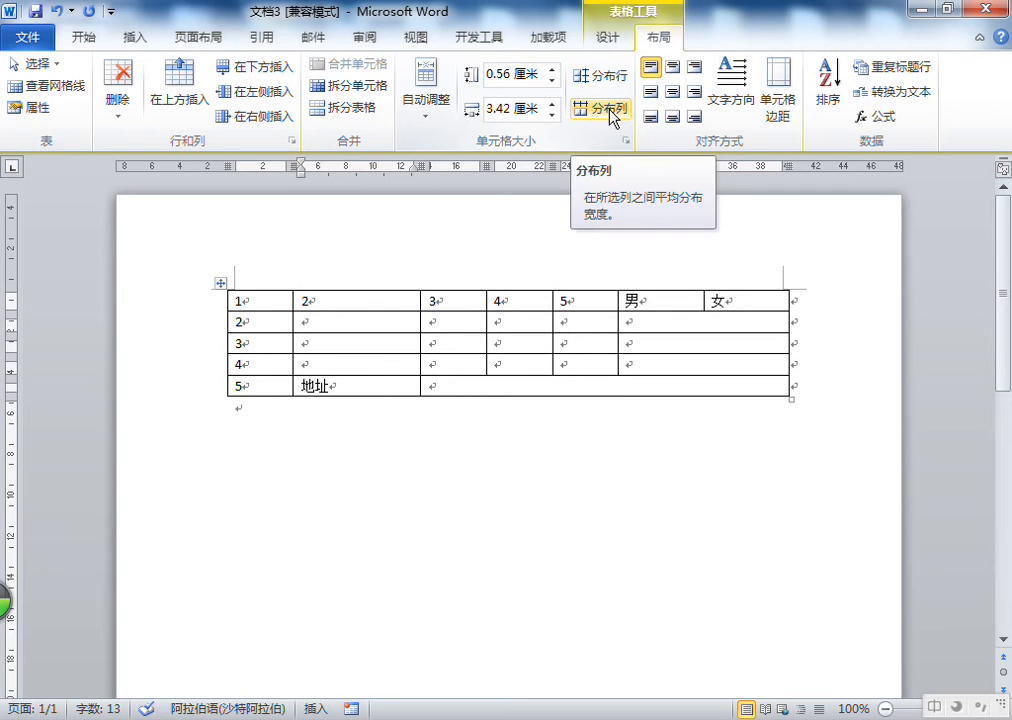
Add an empty line below the first table and insert a new table of 5 columns and 6 rows there
click(360, 450)
key(Return)
scroll(370, 449, down, 2)
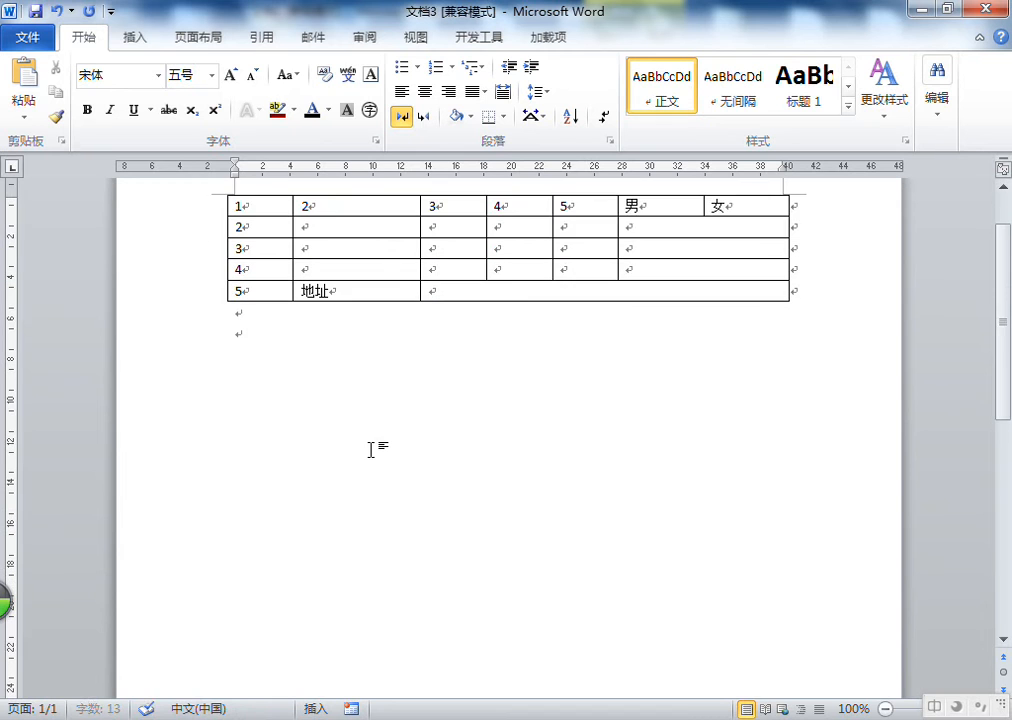
scroll(370, 449, down, 1)
click(135, 37)
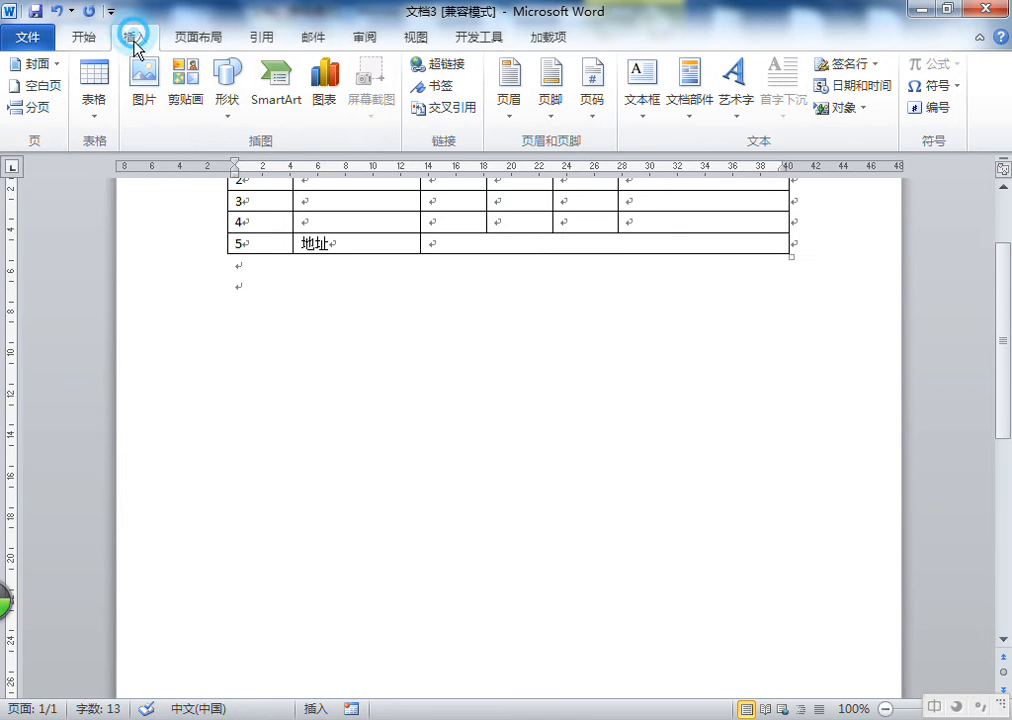
click(95, 86)
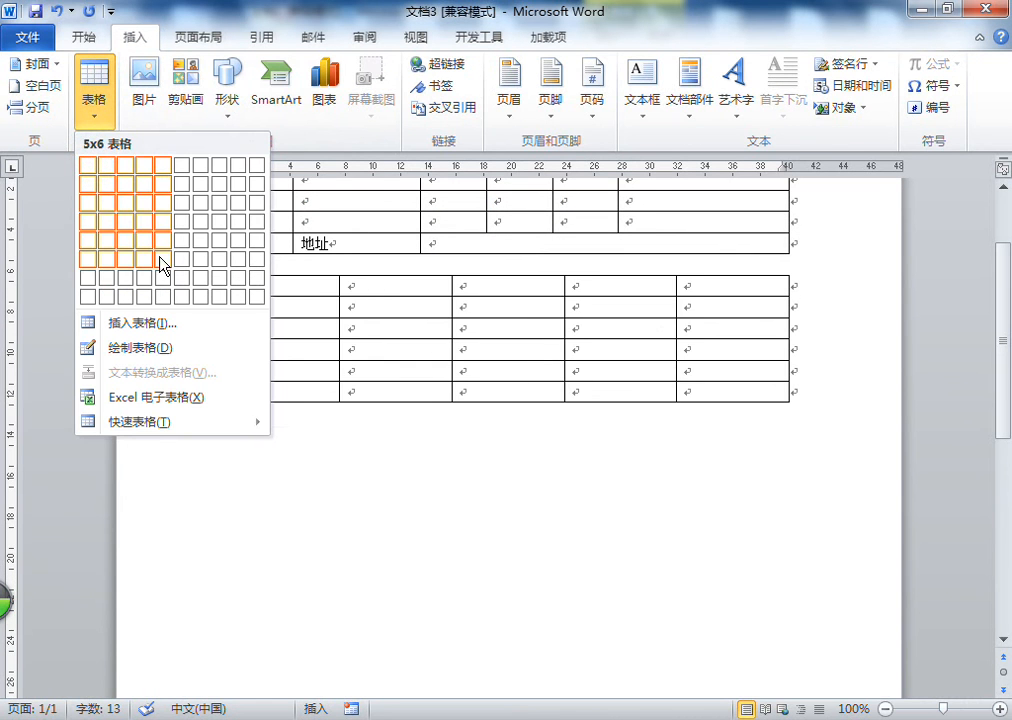
click(161, 265)
click(420, 391)
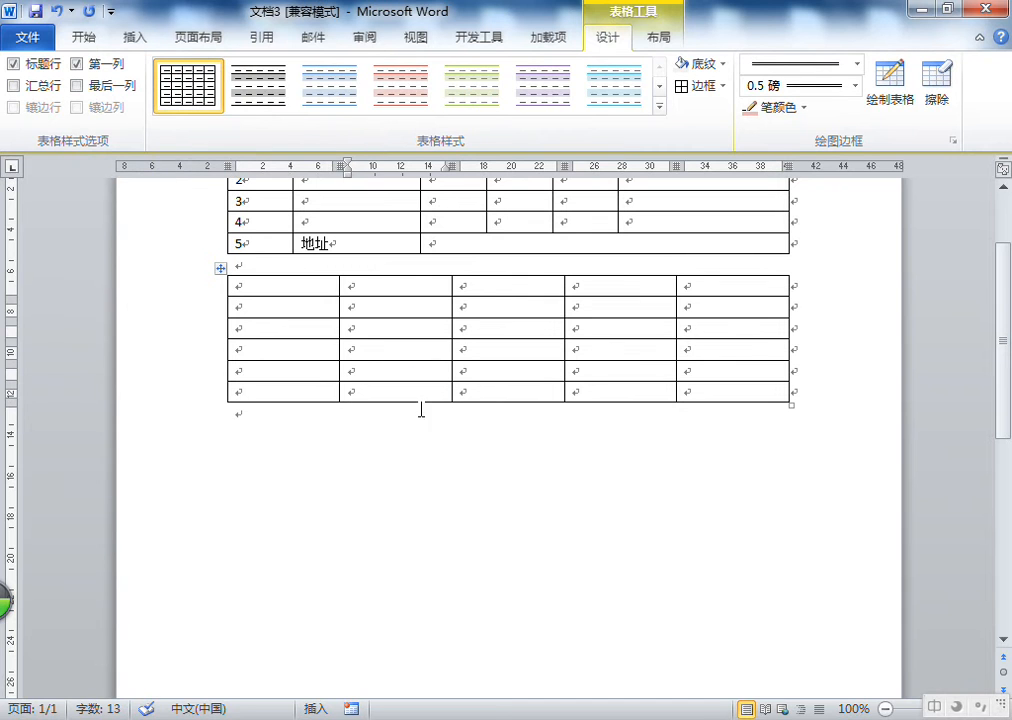
Stretch the new table's bottom row much taller and insert a column left of the second column
drag(425, 400, 413, 633)
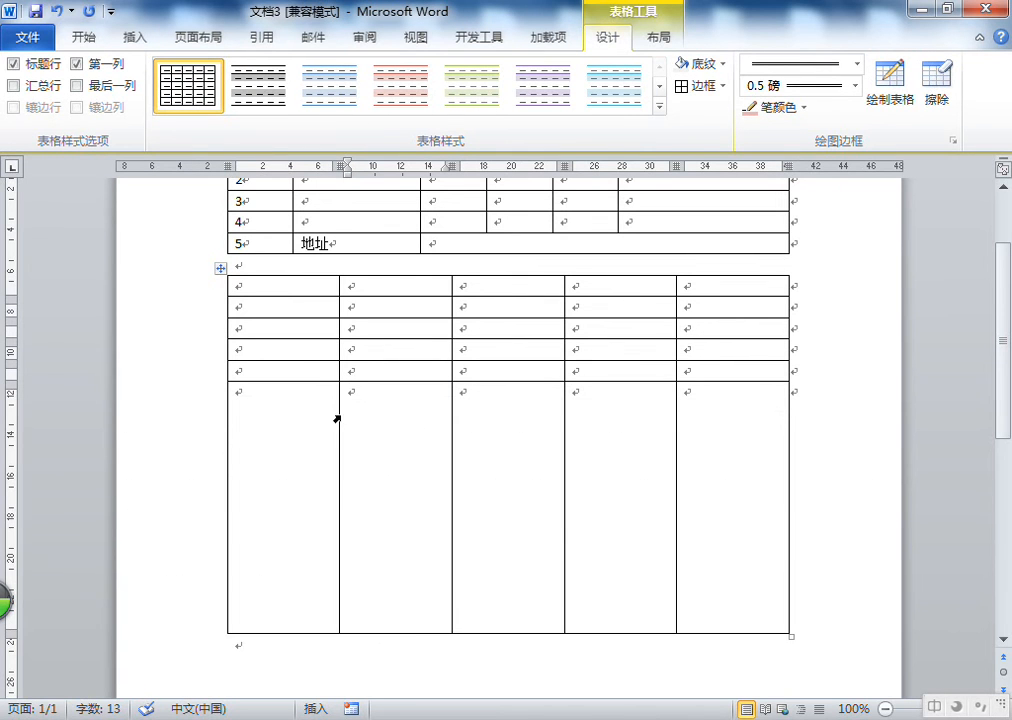
click(377, 288)
right_click(379, 288)
click(520, 286)
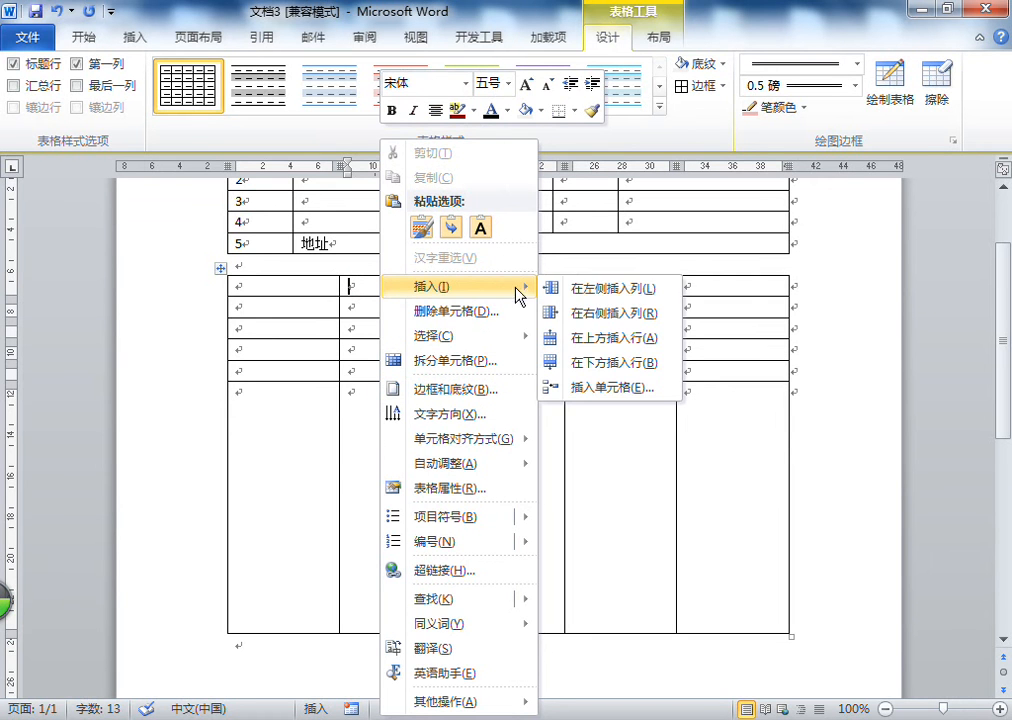
click(603, 290)
Move the border between the second and third columns to the right, widening the second column
click(472, 427)
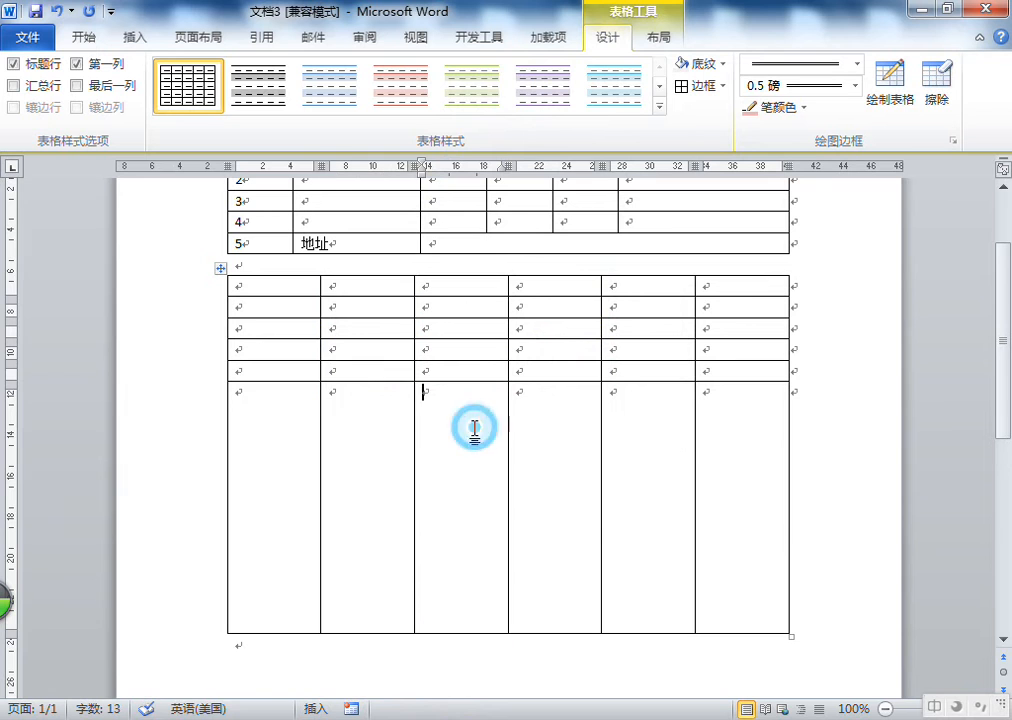
drag(413, 415, 487, 418)
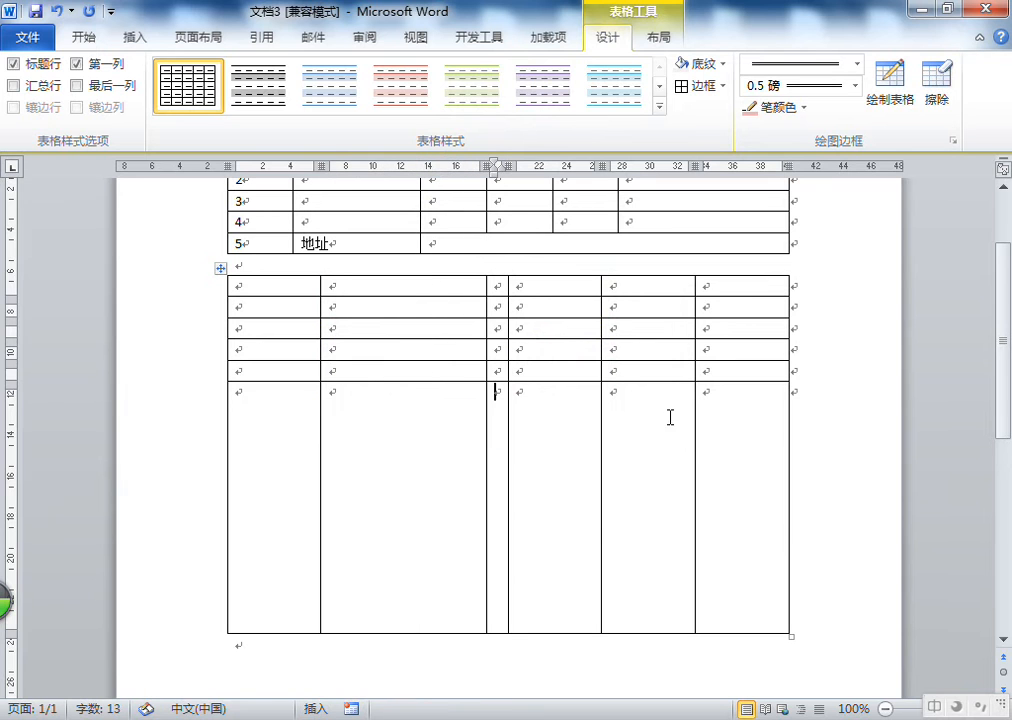
click(384, 440)
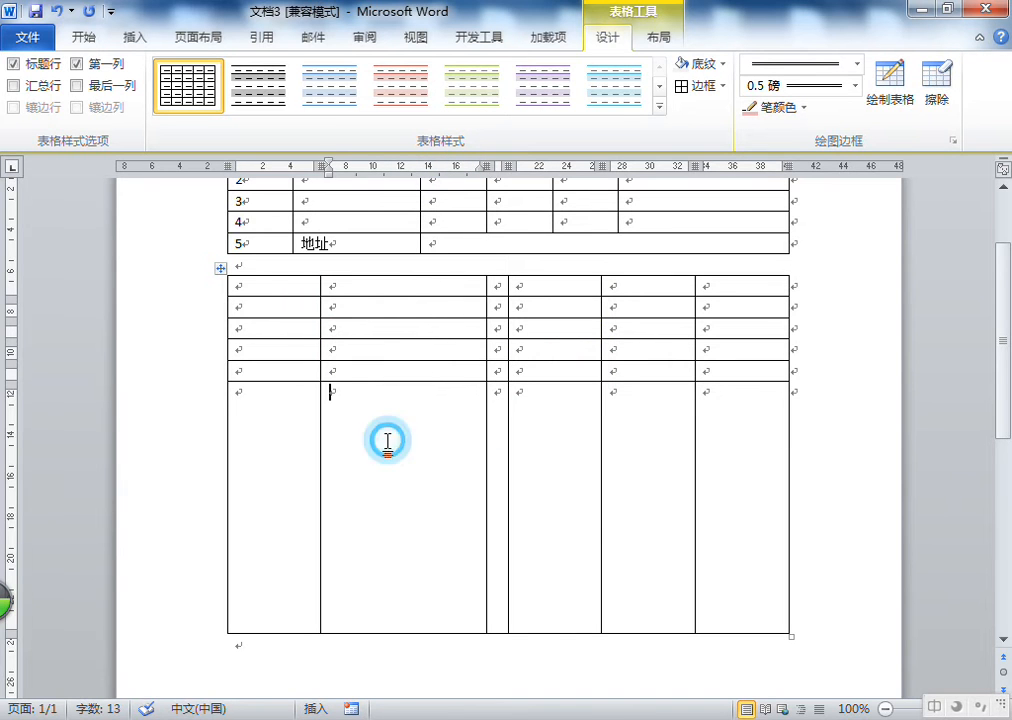
click(270, 287)
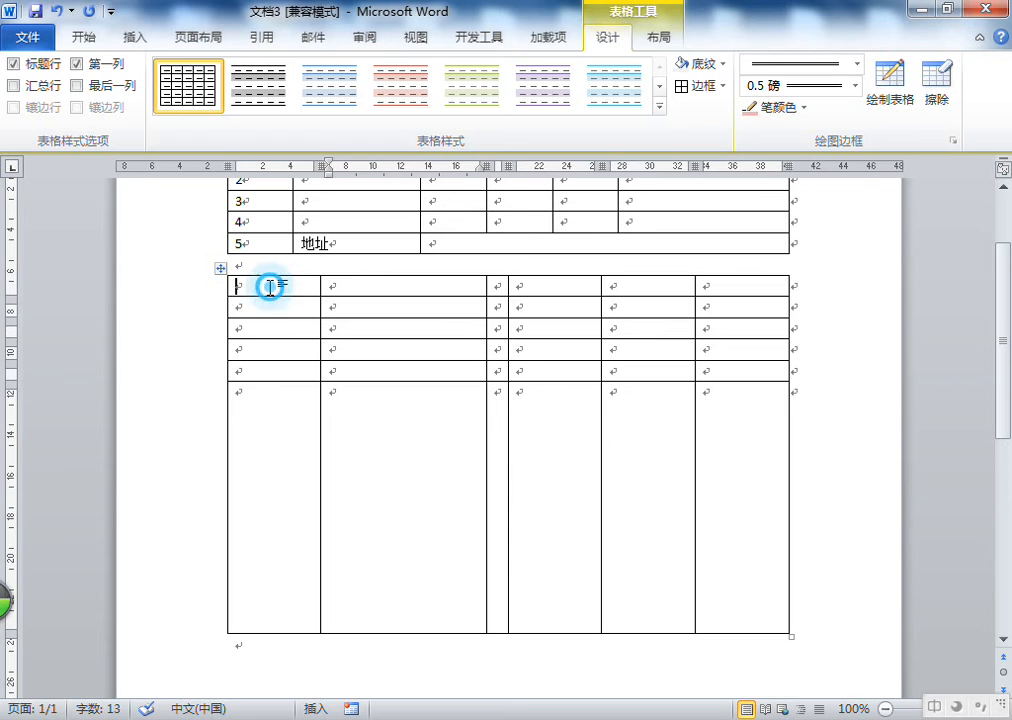
Select the whole new table and distribute its rows and columns evenly
click(221, 270)
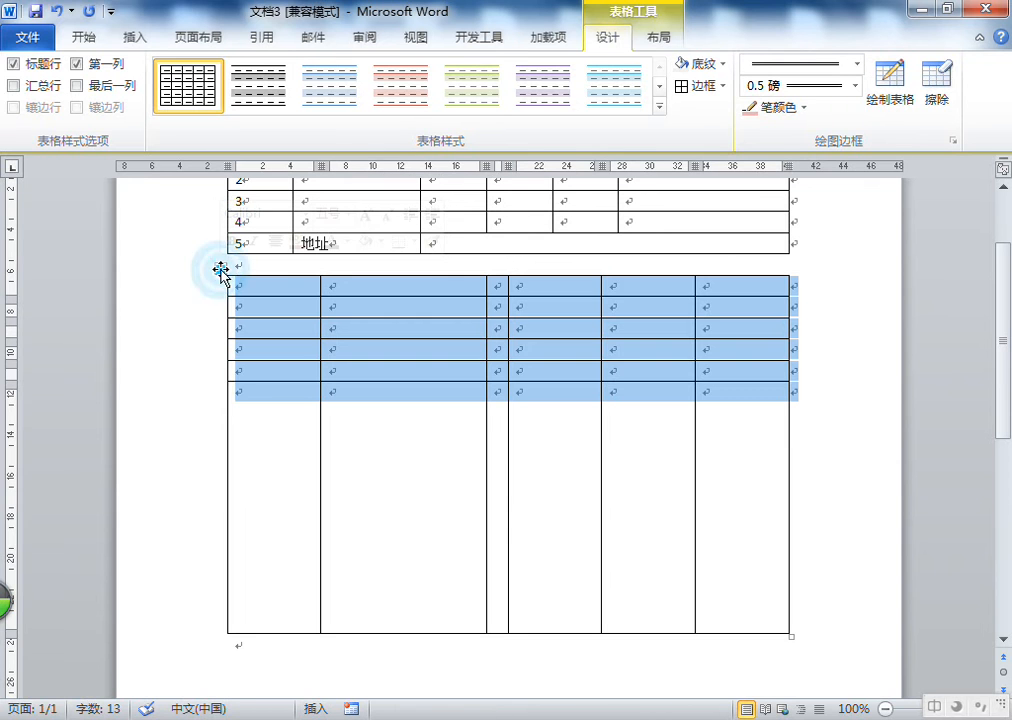
click(660, 40)
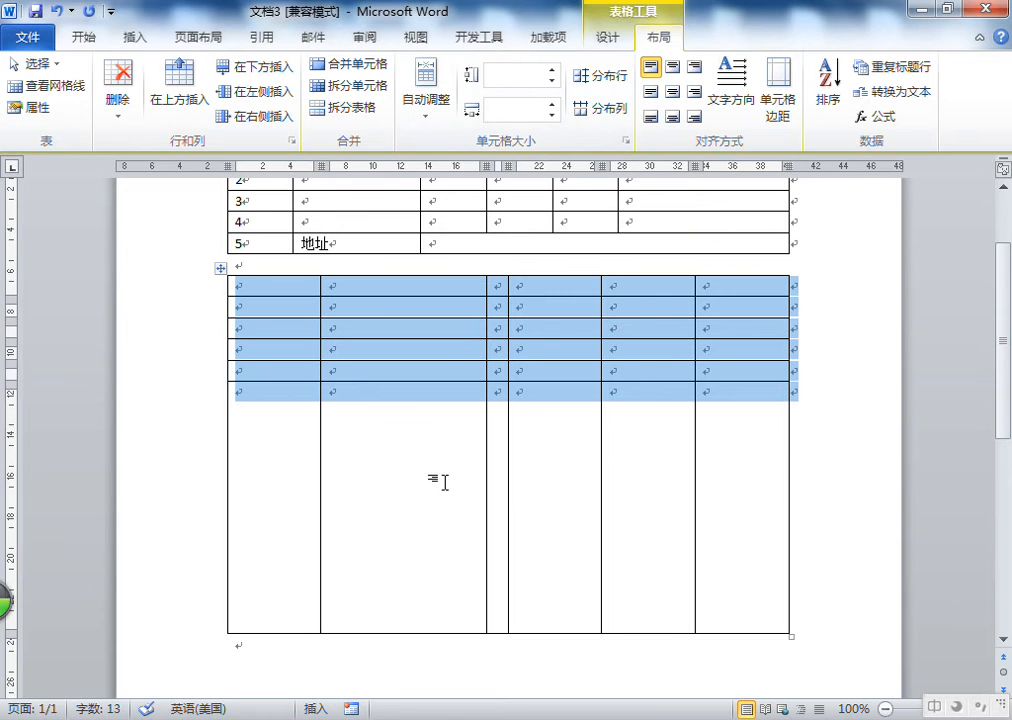
click(600, 78)
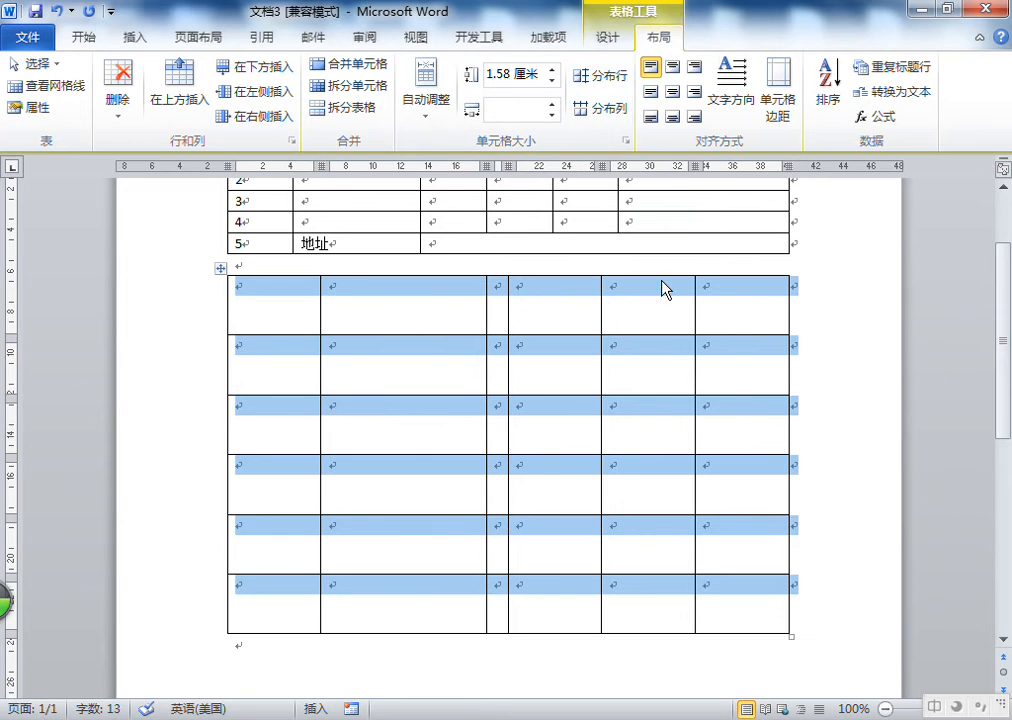
click(611, 117)
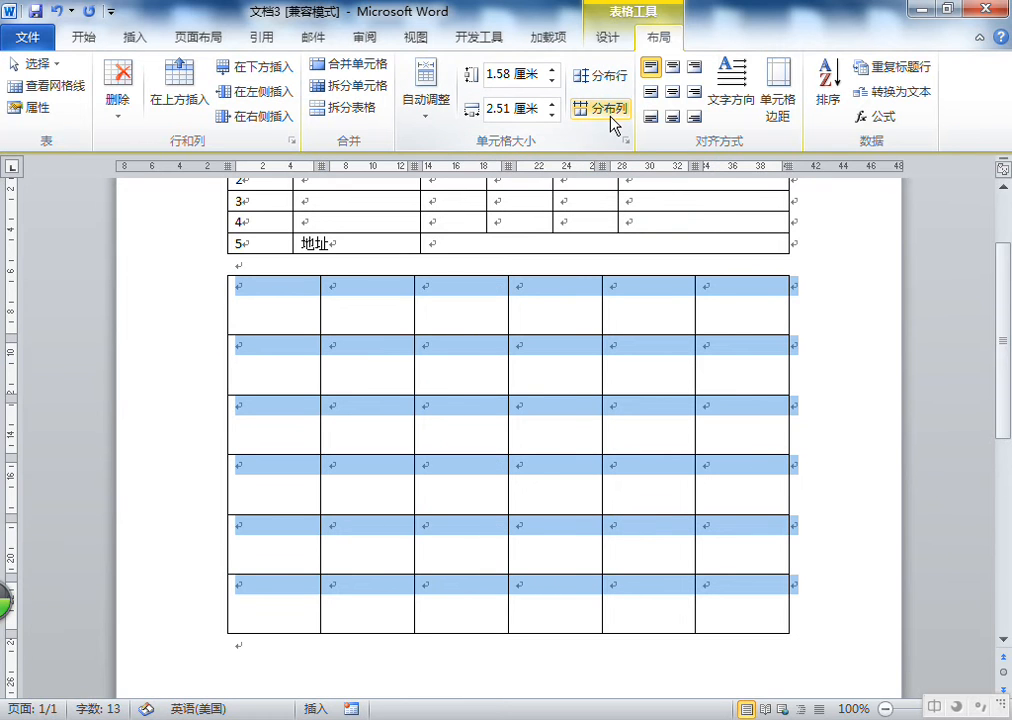
click(354, 296)
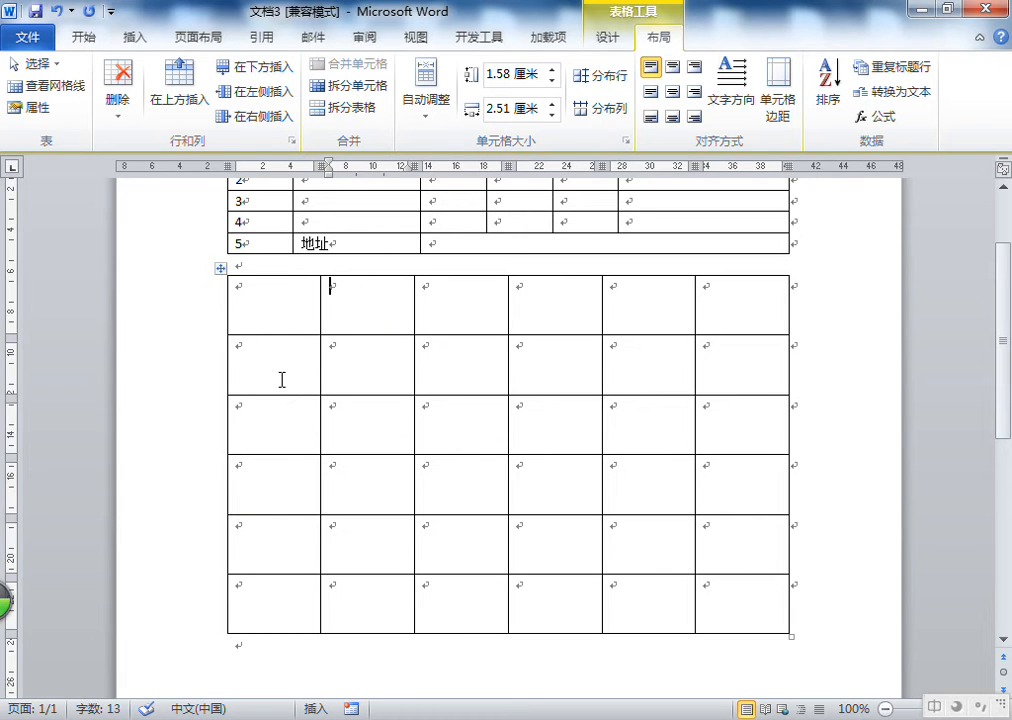
Widen the first column and distribute the remaining five columns evenly
drag(278, 296, 276, 605)
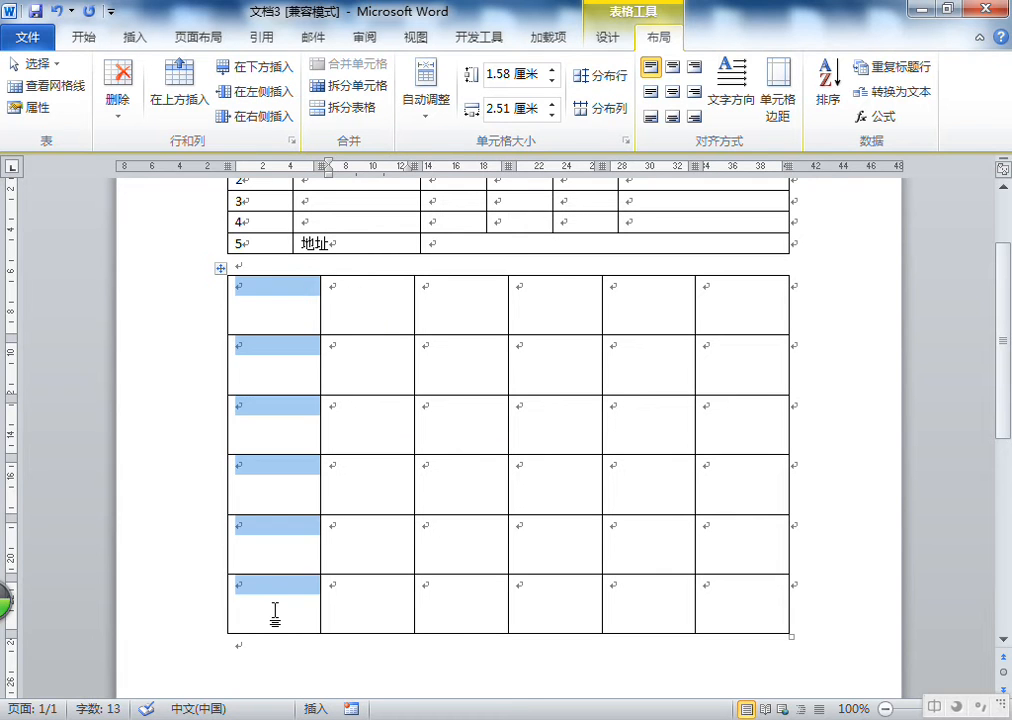
click(285, 311)
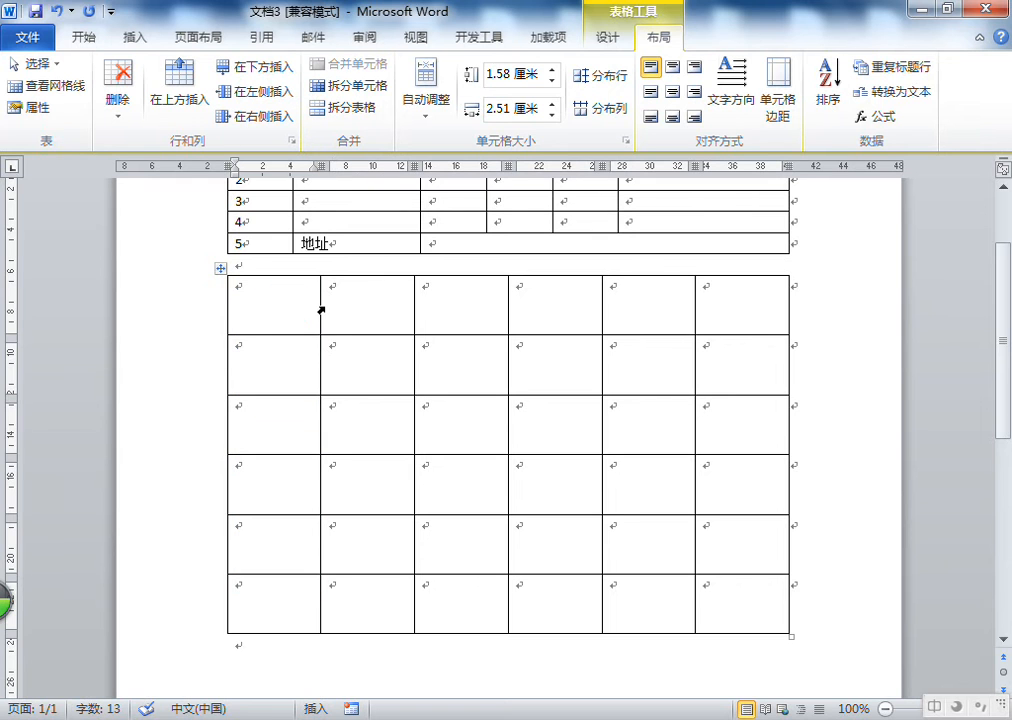
drag(320, 308, 740, 603)
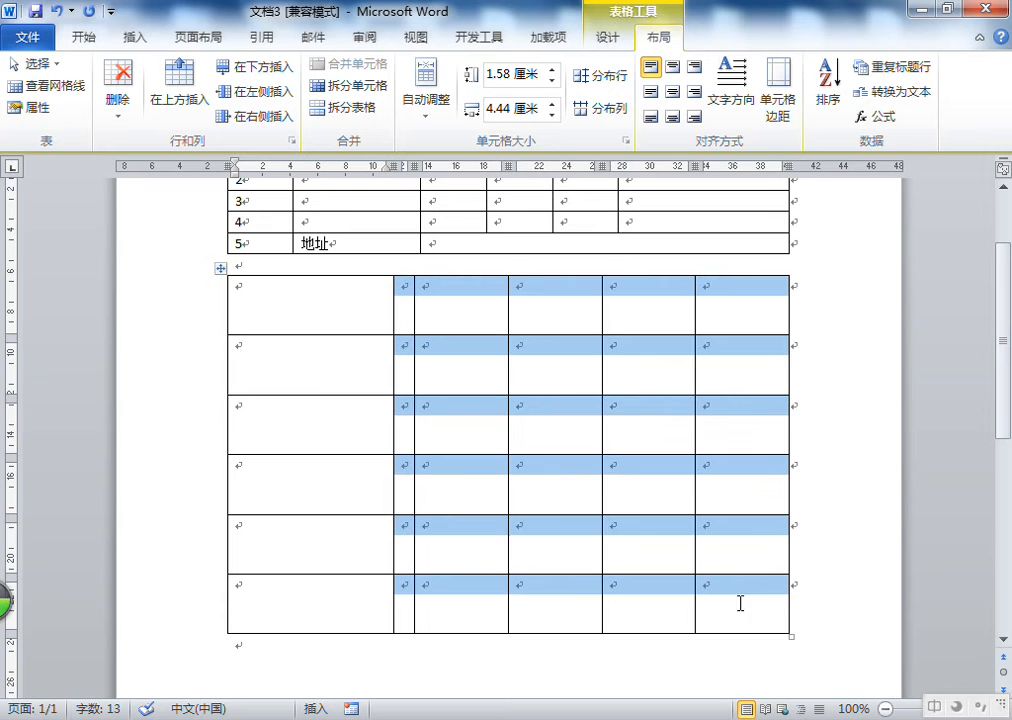
click(603, 110)
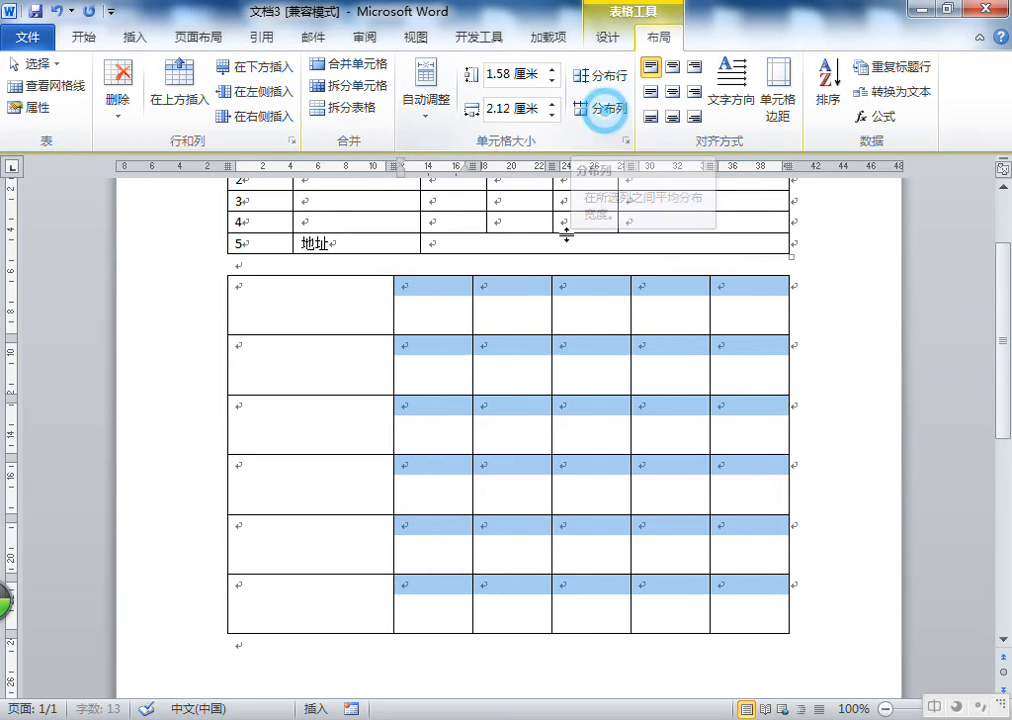
Enter a person's name in the new table's first cell
click(481, 287)
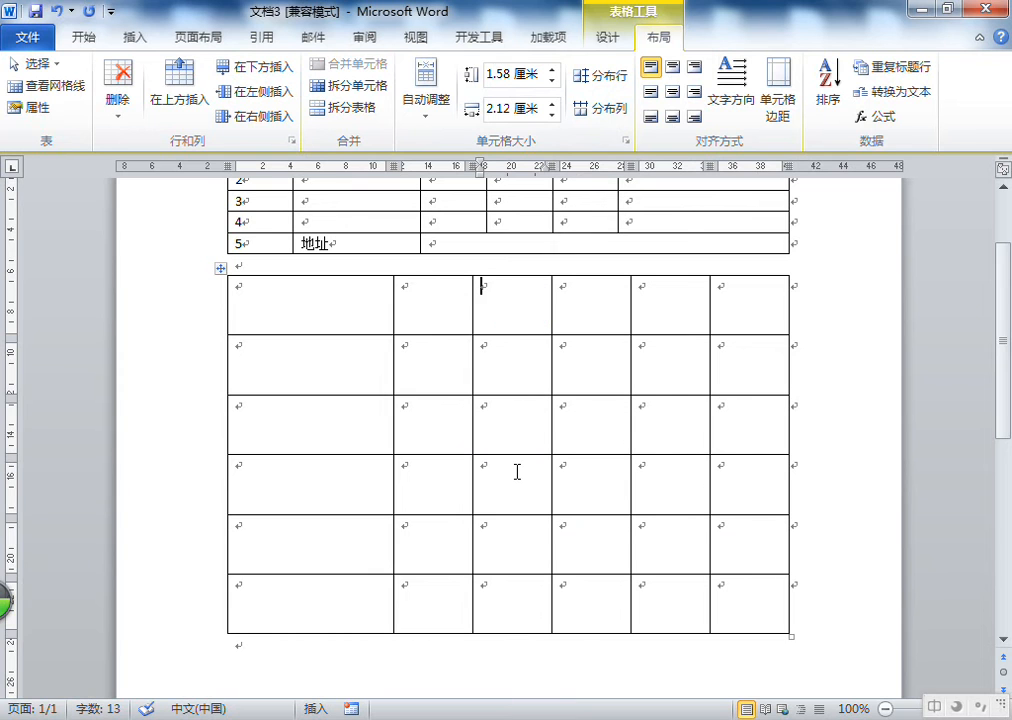
click(266, 291)
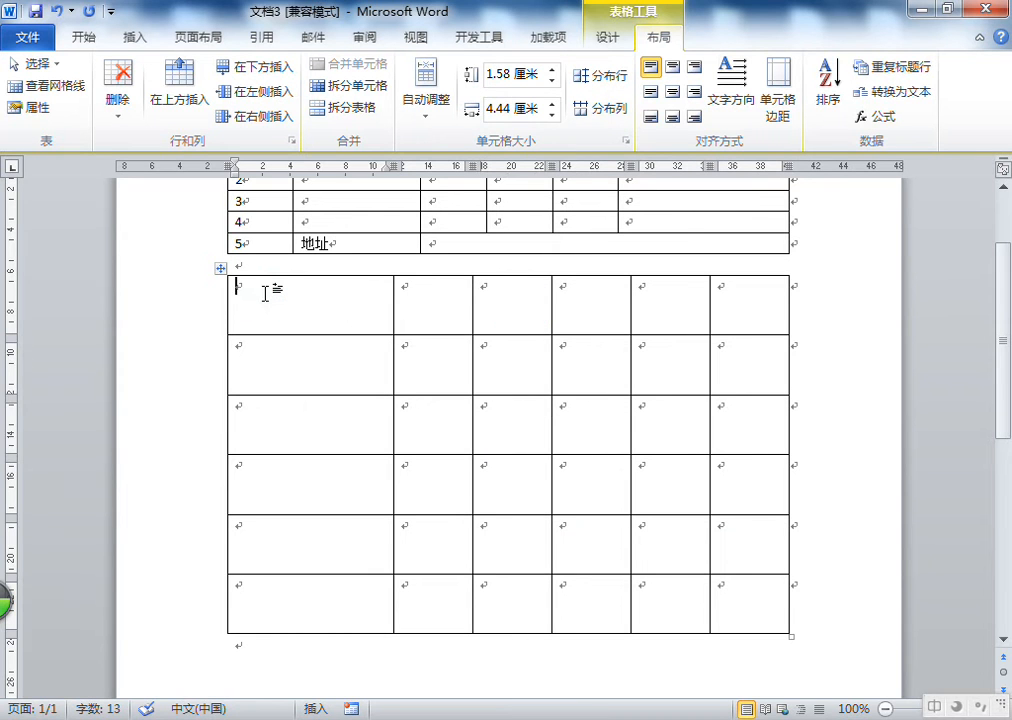
text(阿里木江)
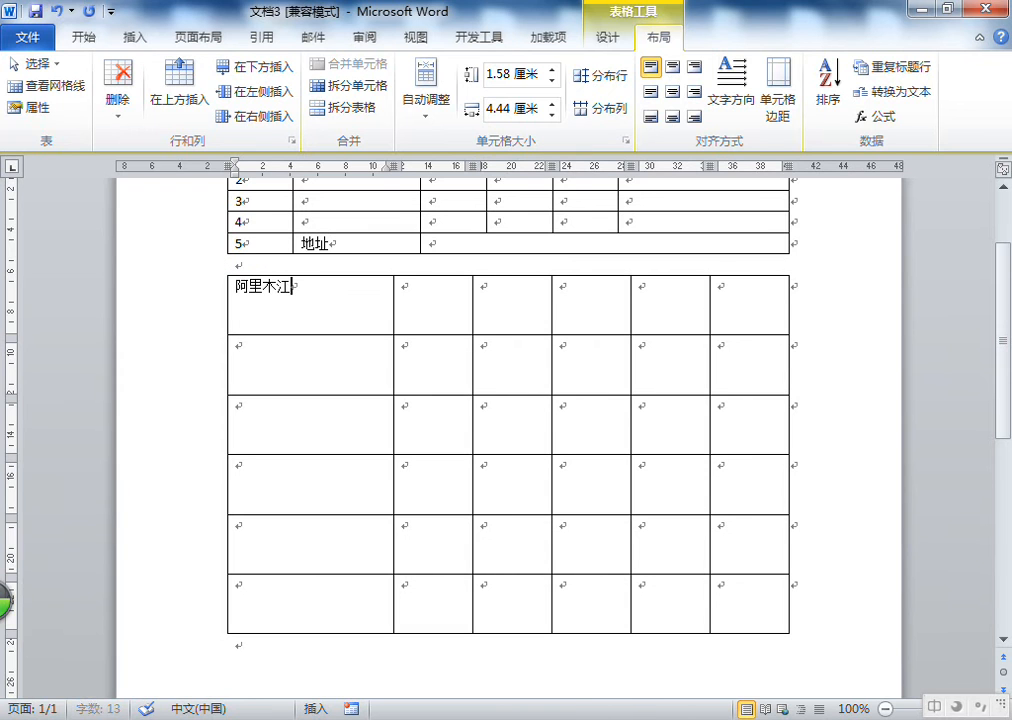
Enter a second person's name in the first column's second row
key(Down)
text(mai'mai'ti)
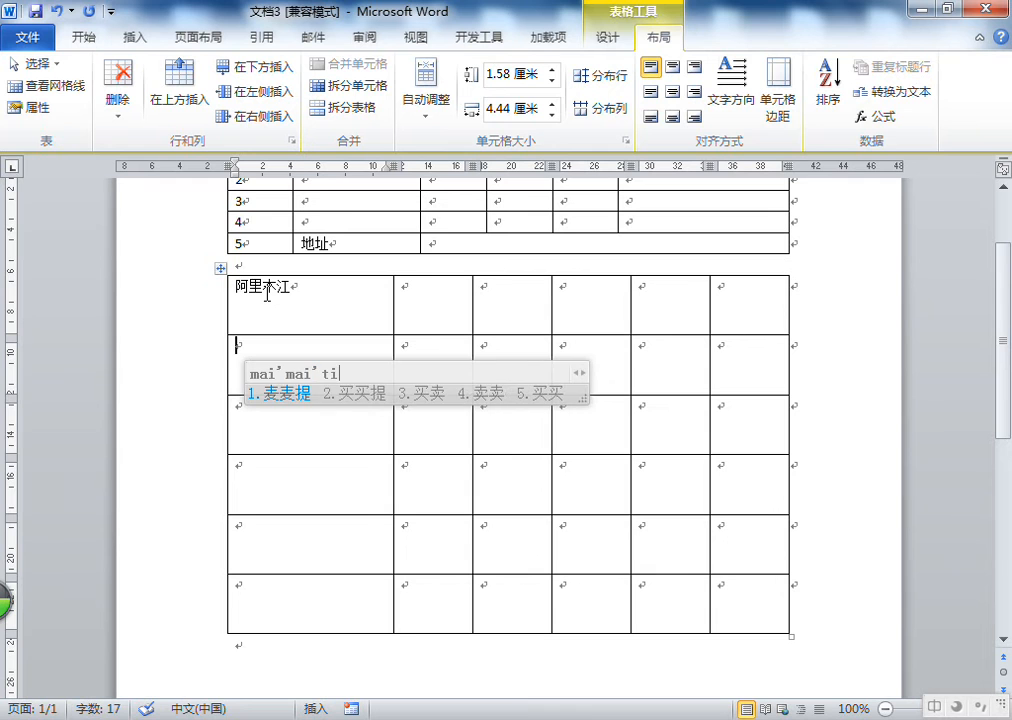
key(space)
text(jiang)
key(space)
key(Tab)
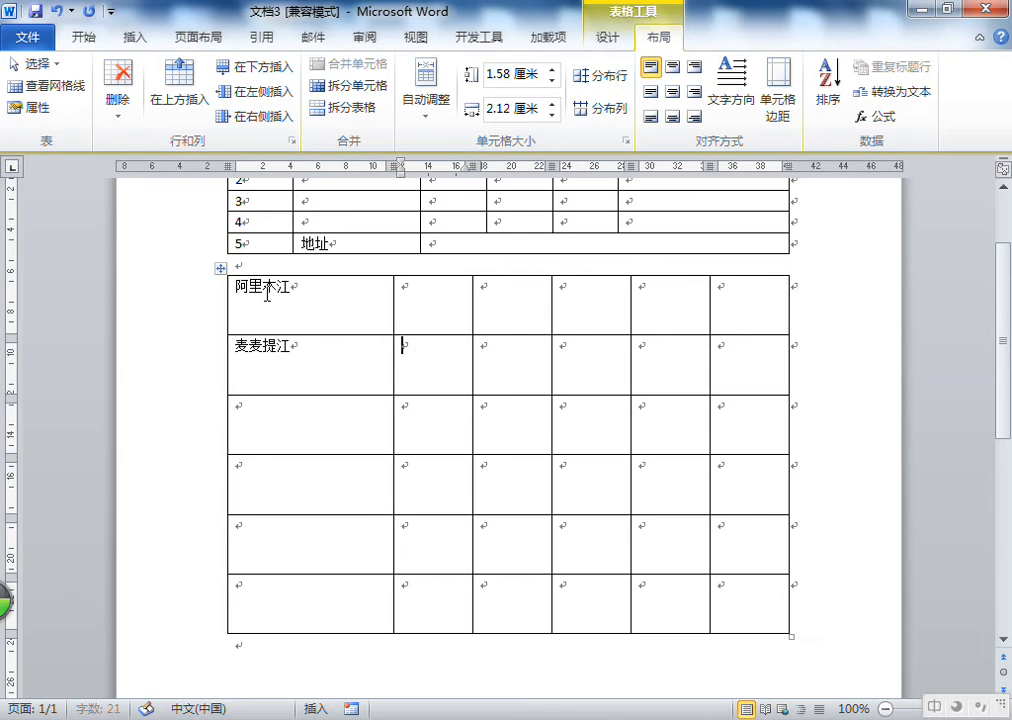
Enter a third name, in Latin letters, in the first column's third row
key(Down)
key(Left)
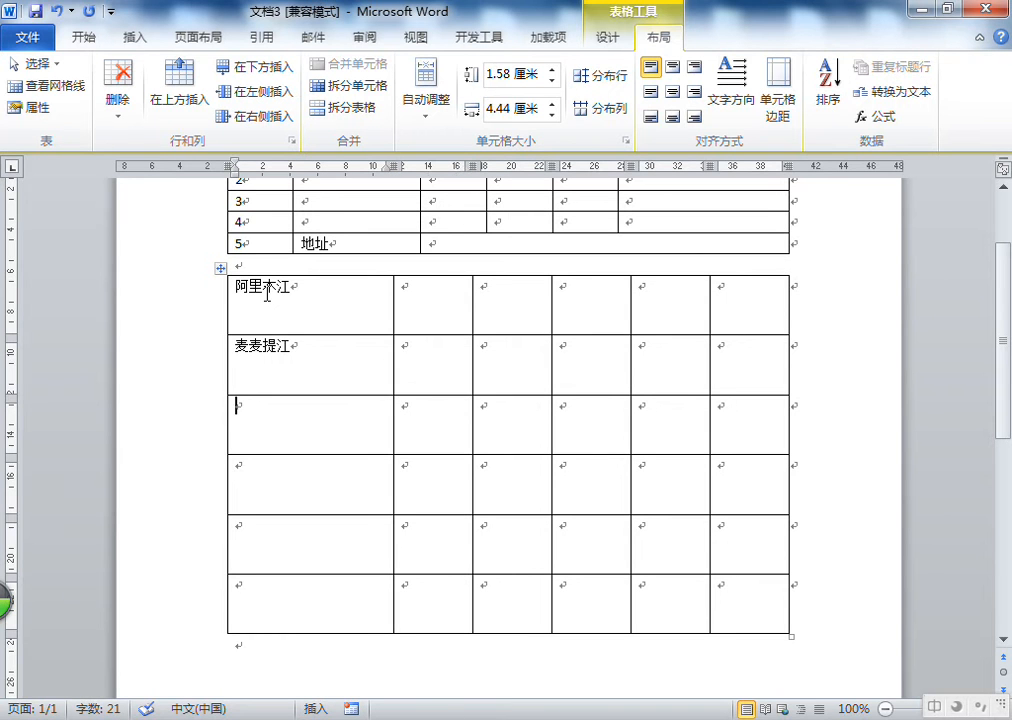
key(shift)
text(watqalli)
key(Down)
click(353, 302)
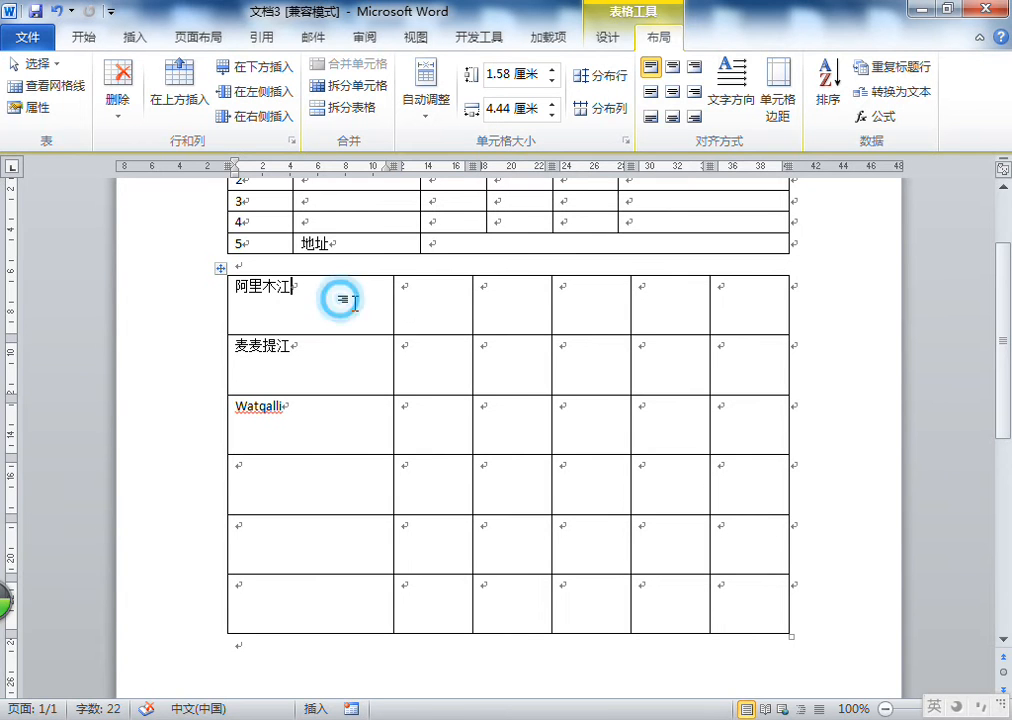
Select all cells of the new table and center their contents horizontally and vertically
click(415, 310)
click(443, 429)
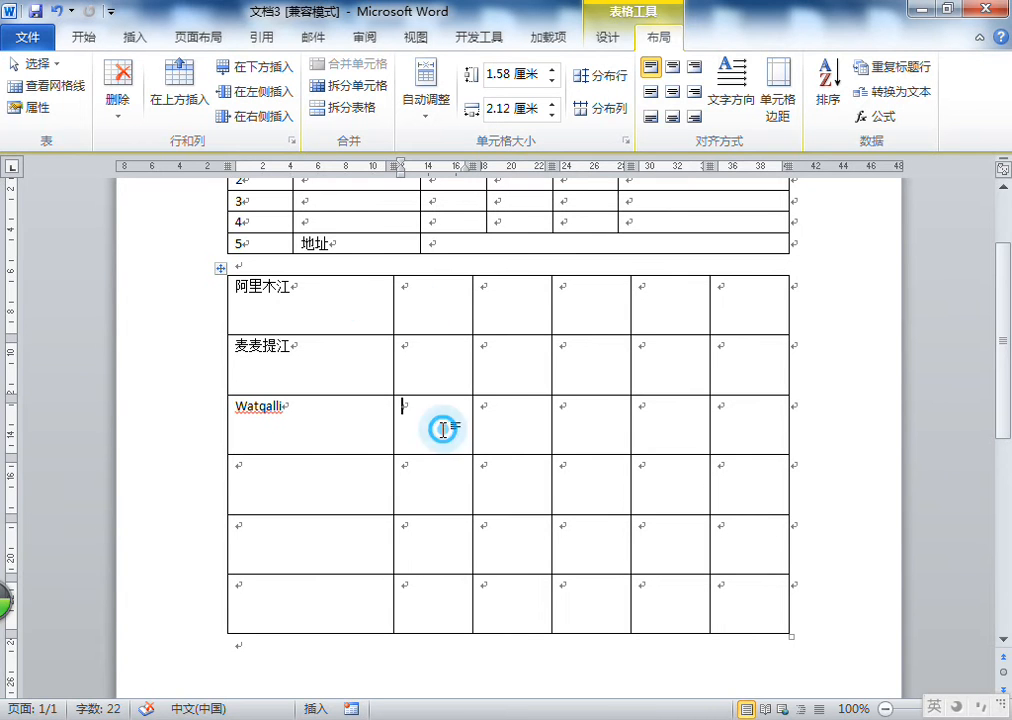
click(442, 305)
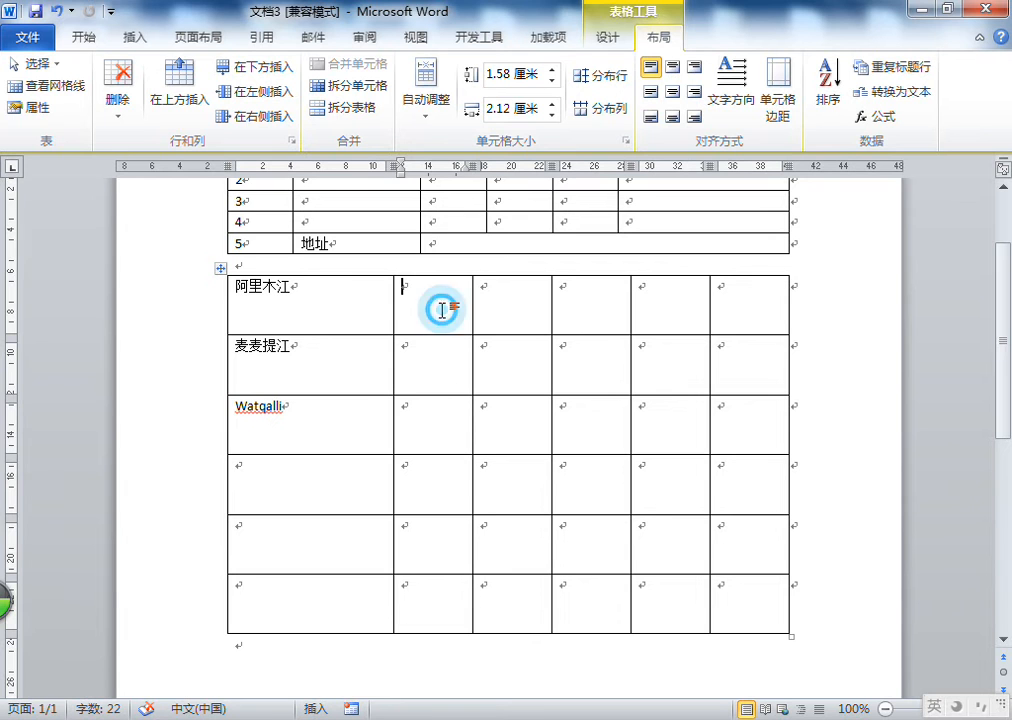
click(315, 291)
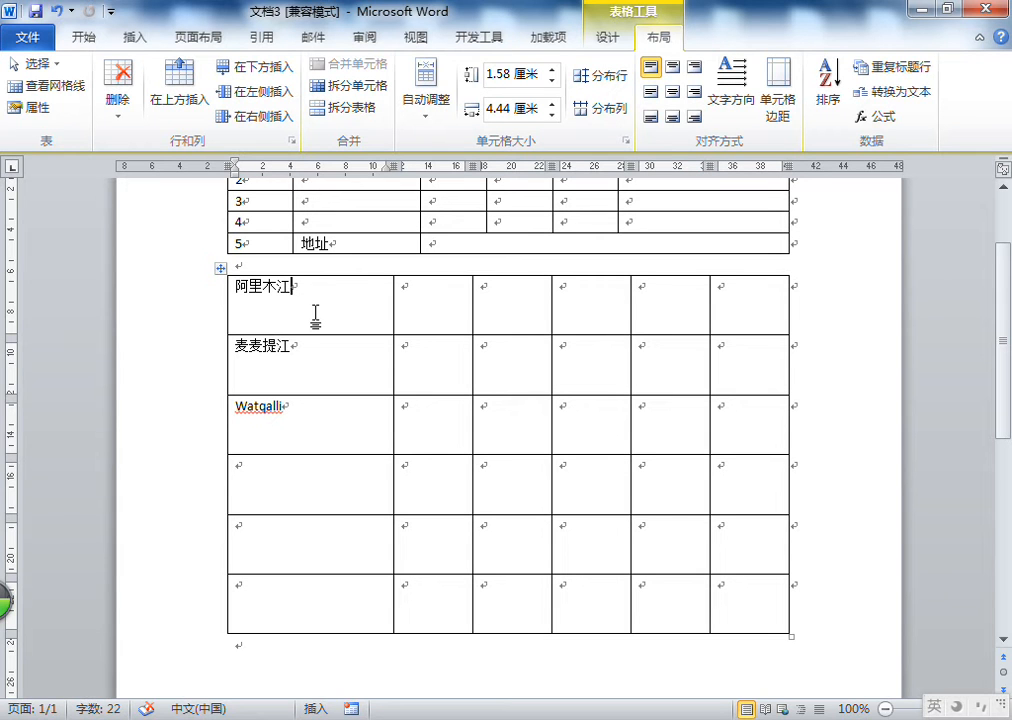
drag(315, 305, 748, 614)
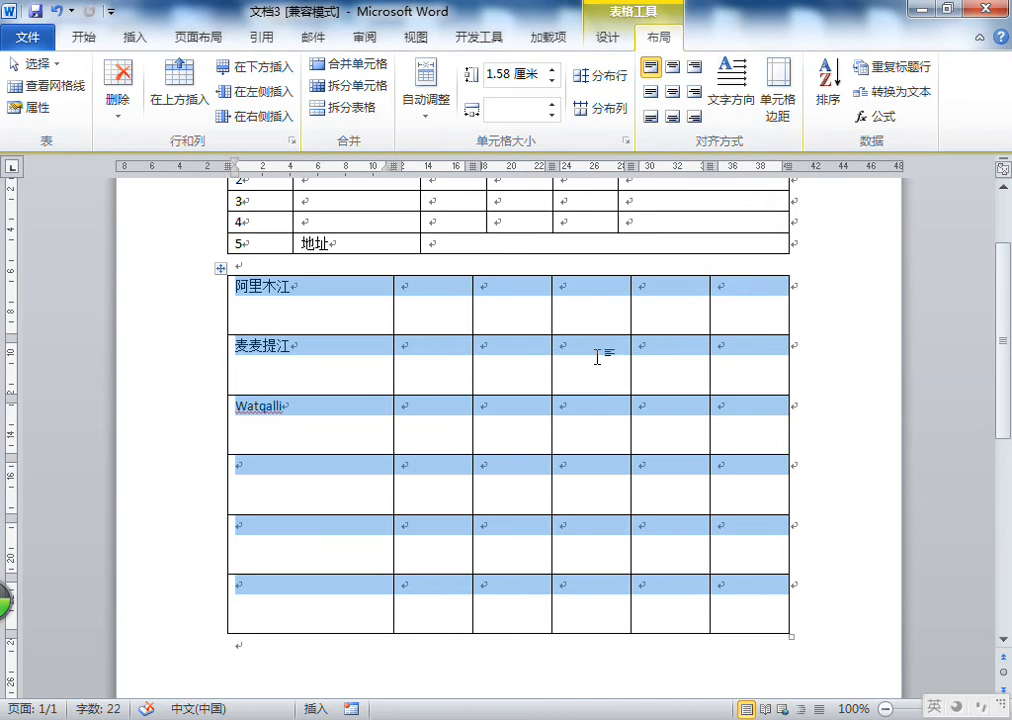
click(673, 91)
Enter 2555 in the third cell of the third row
click(597, 368)
click(590, 412)
click(514, 425)
text(2555)
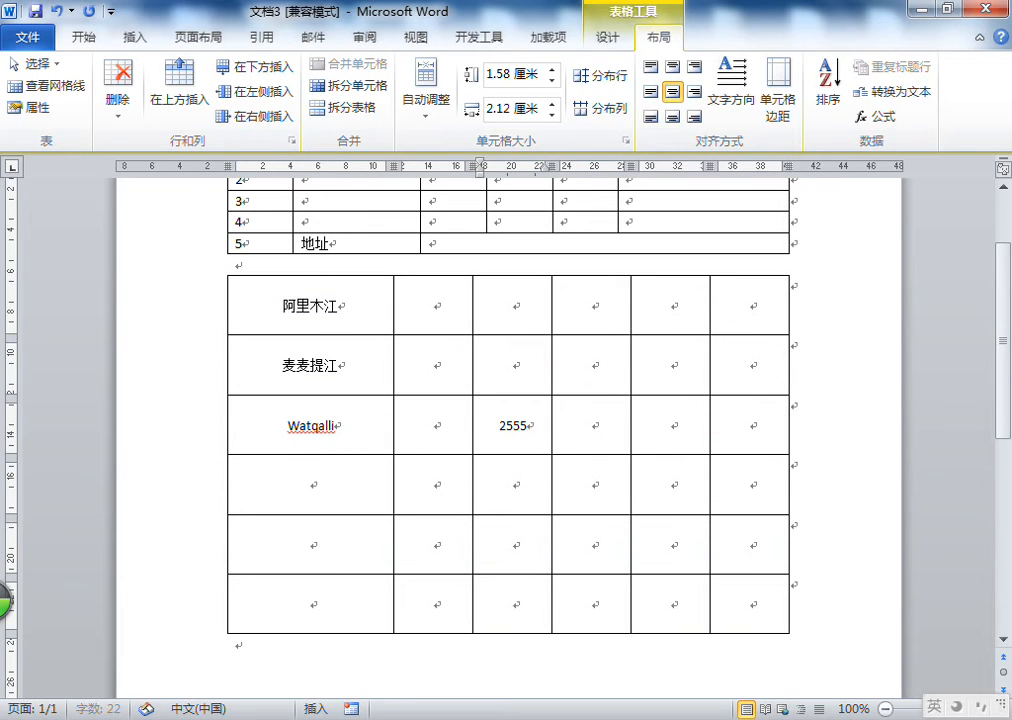
Insert a new row above the first row of the new table
click(372, 357)
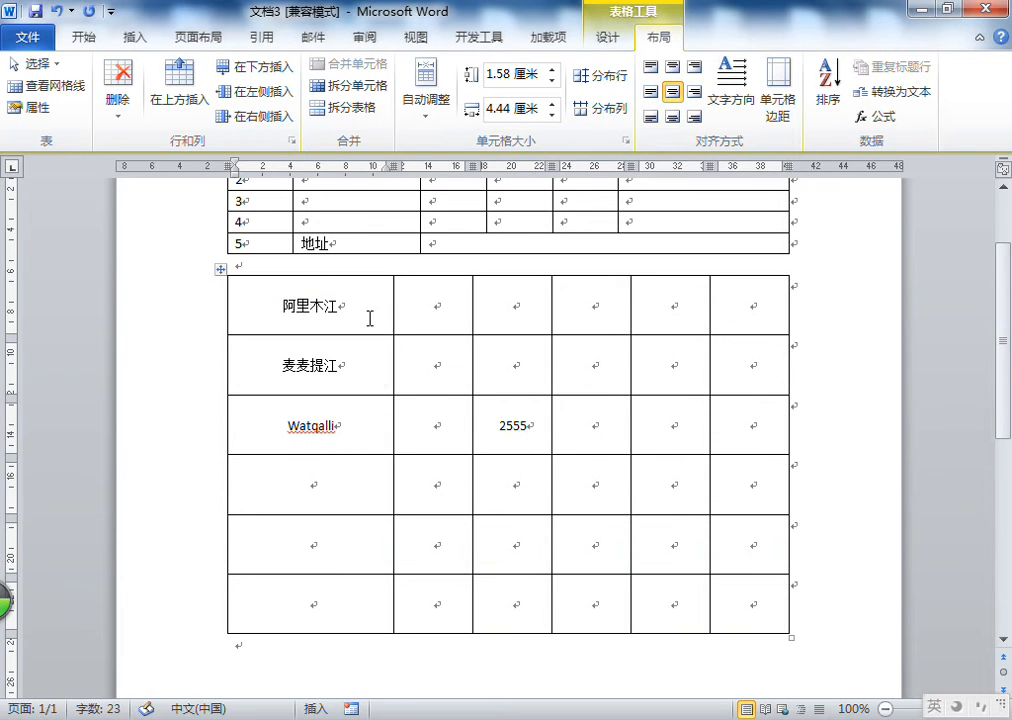
click(368, 316)
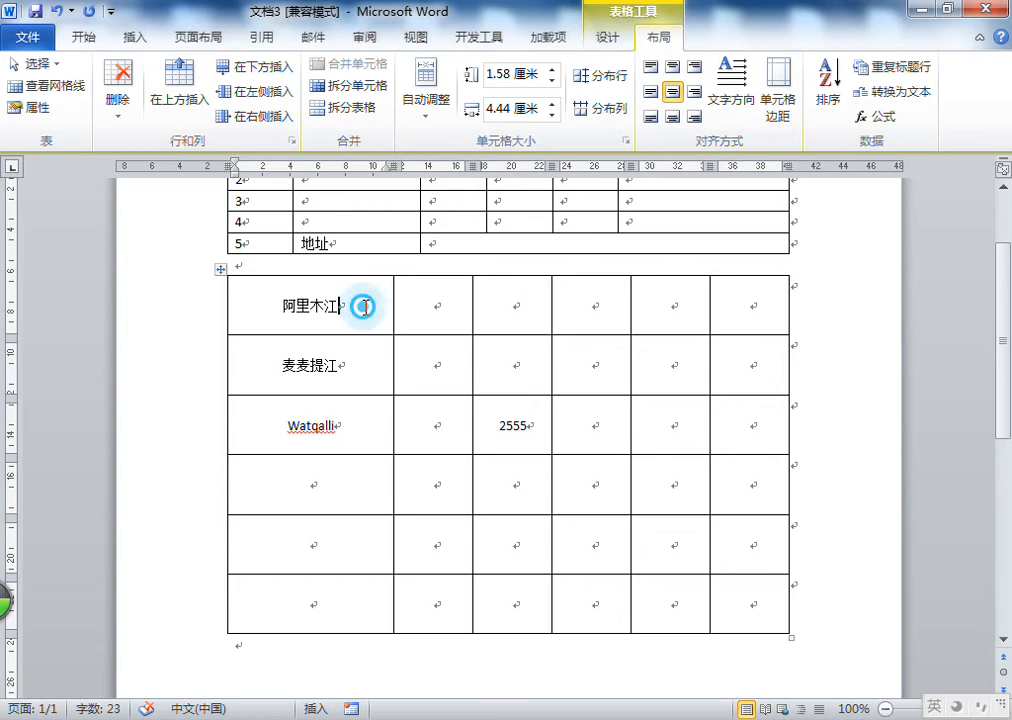
scroll(365, 307, up, 2)
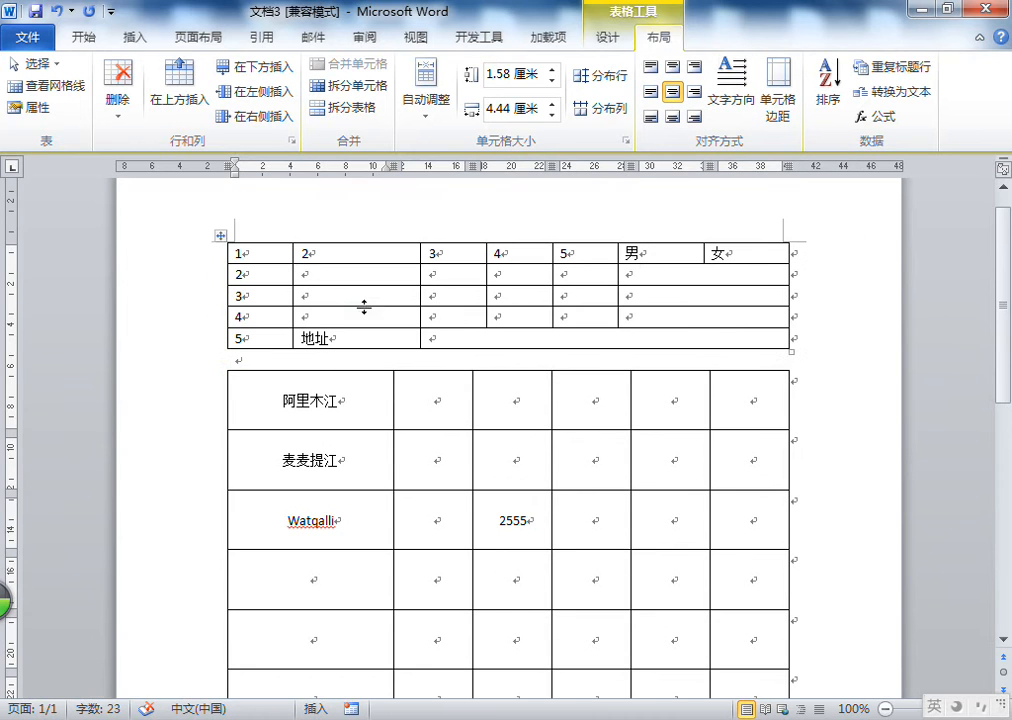
right_click(367, 409)
click(481, 287)
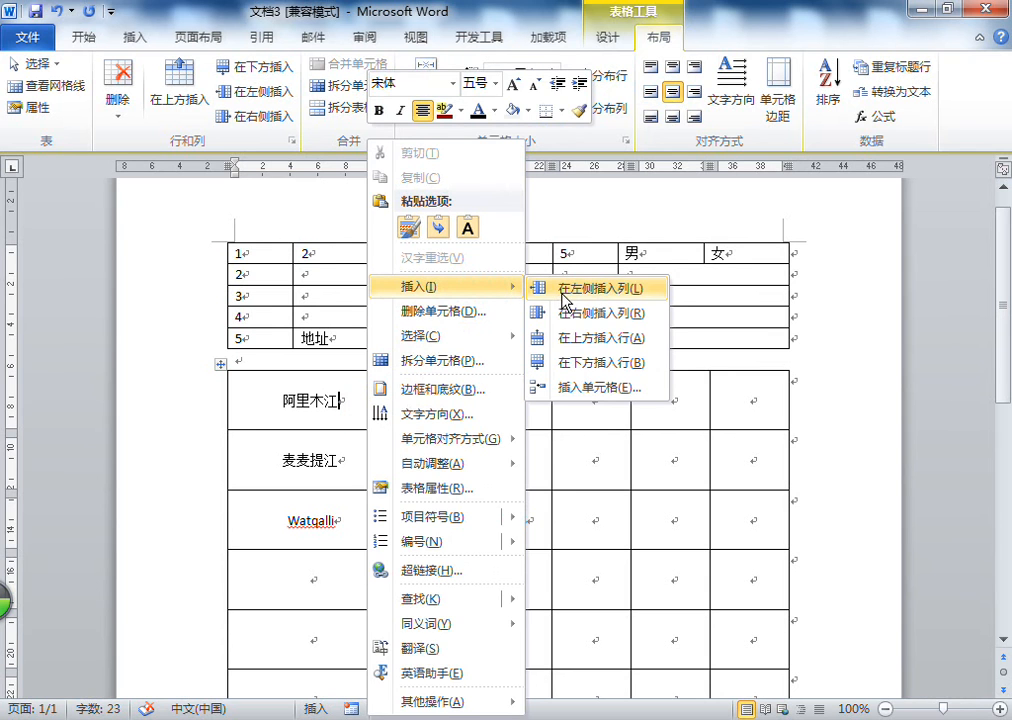
click(565, 339)
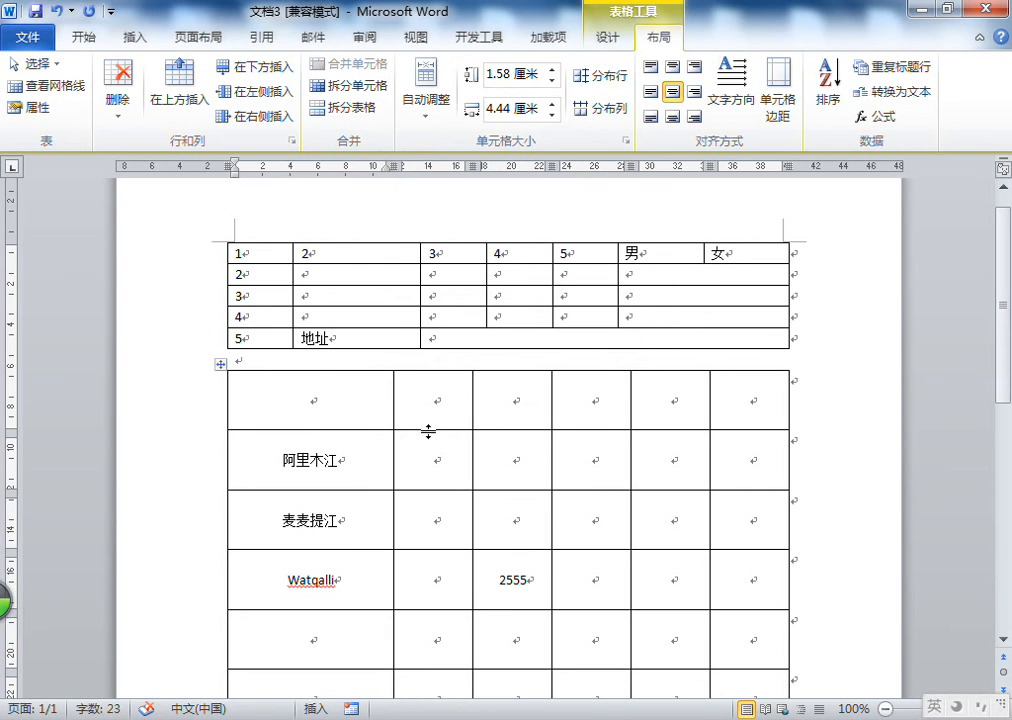
Make the new first row taller and enter 学生名称 in its first cell
click(429, 429)
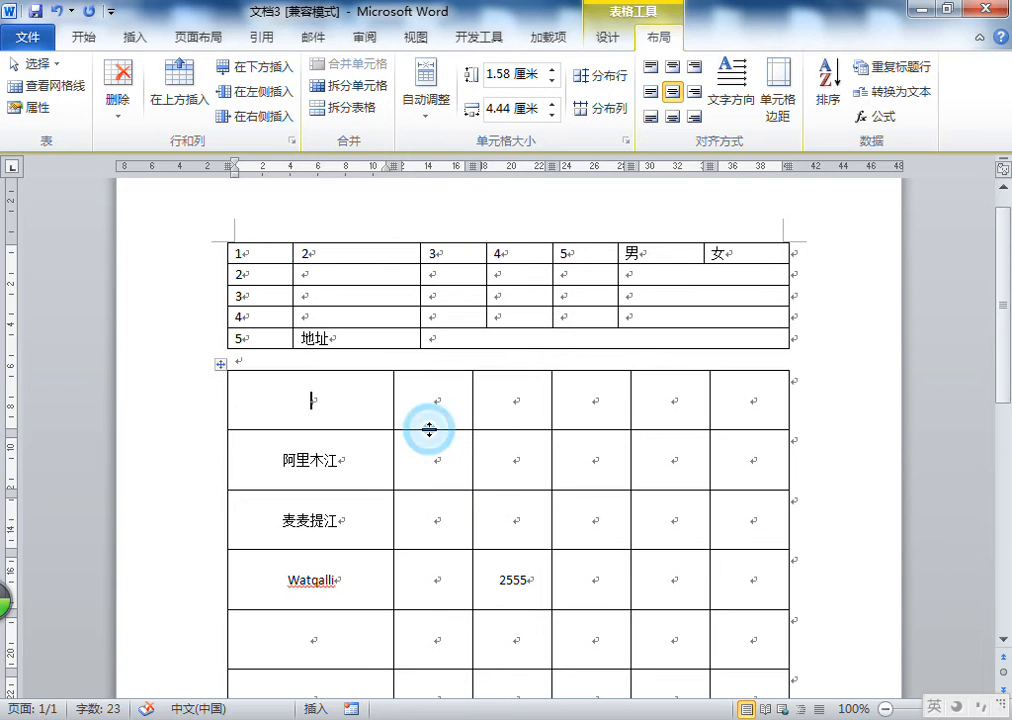
drag(430, 430, 426, 494)
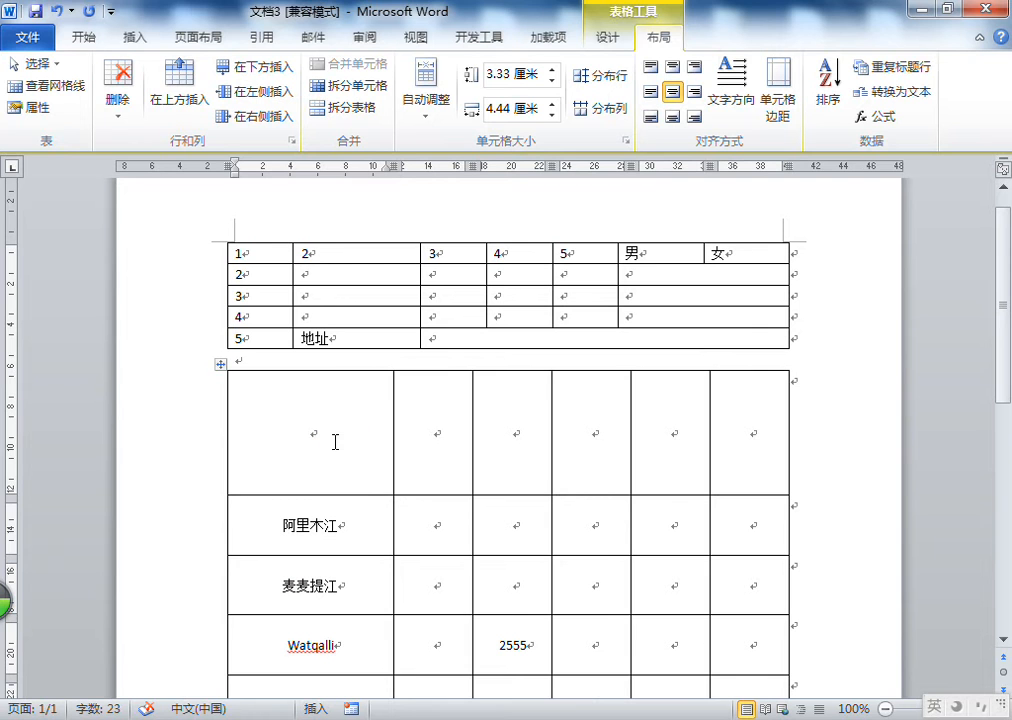
text(xi)
key(BackSpace)
key(BackSpace)
text(xuesheng)
key(space)
text(mingcheng)
key(space)
Enter 计算机国家一级 in the header row's second cell
click(435, 433)
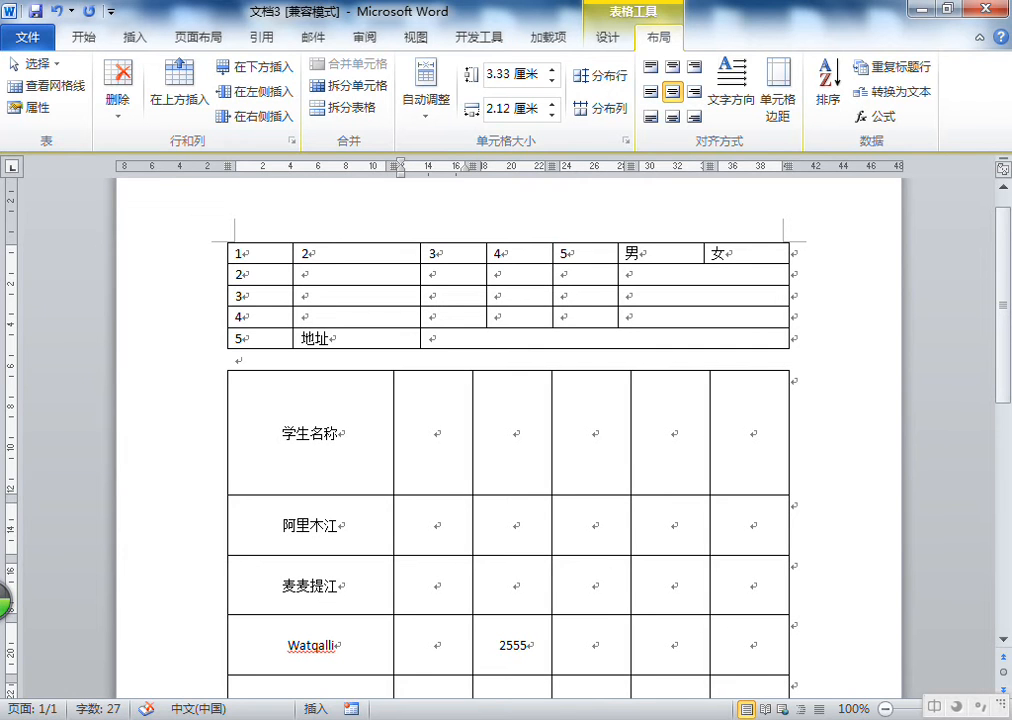
text(hany)
key(space)
key(BackSpace)
key(BackSpace)
text(jisuanji)
key(space)
text(gojia)
key(space)
key(BackSpace)
key(BackSpace)
text(go)
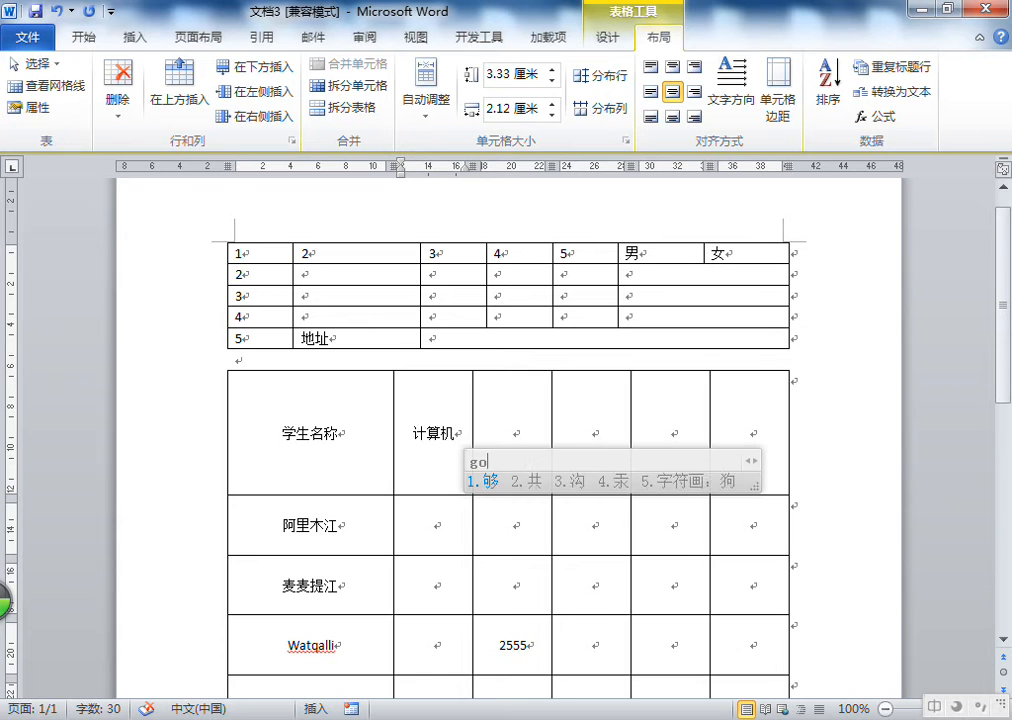
text(jia2yiji)
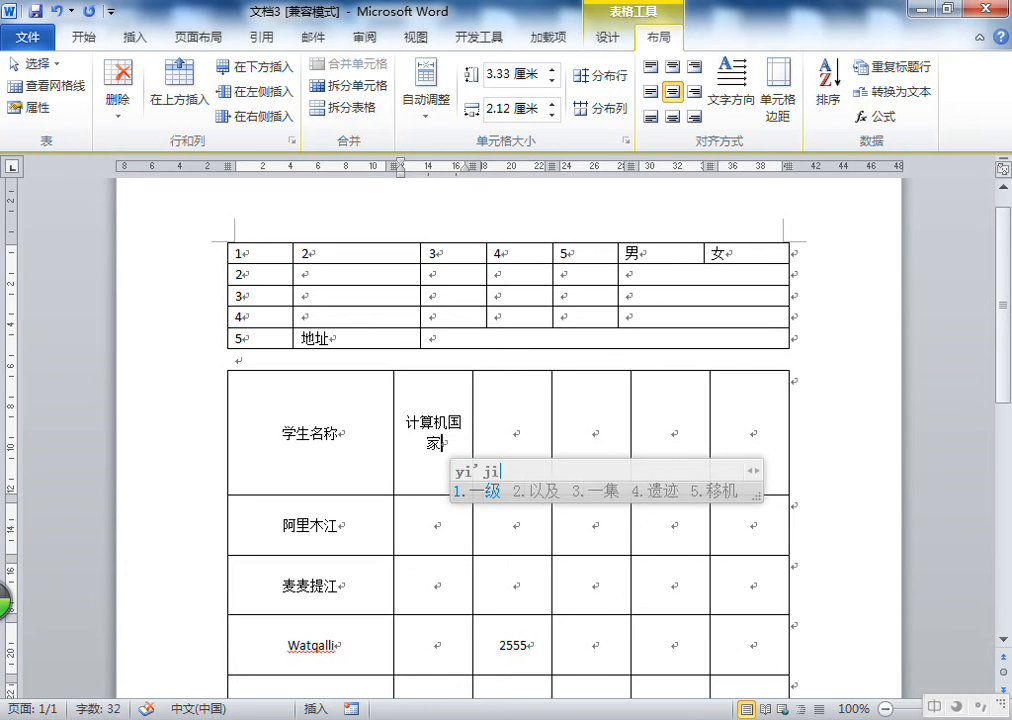
key(space)
key(Tab)
Enter 计算机操作员科技 in the header row's third cell
text(jsj)
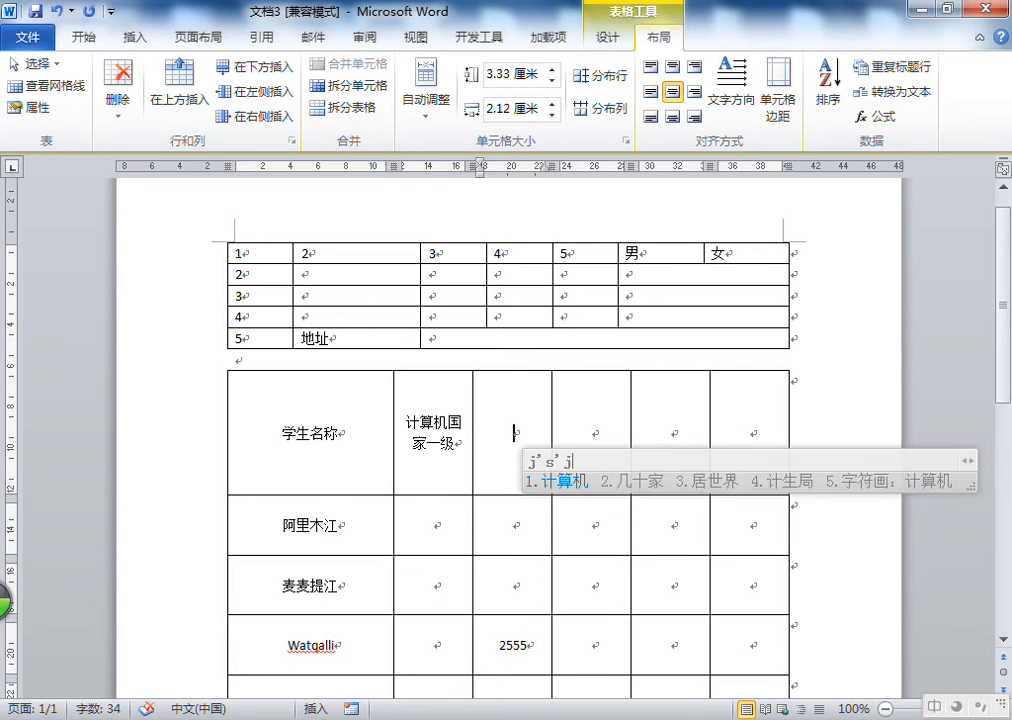
key(space)
text(caozuoy)
key(space)
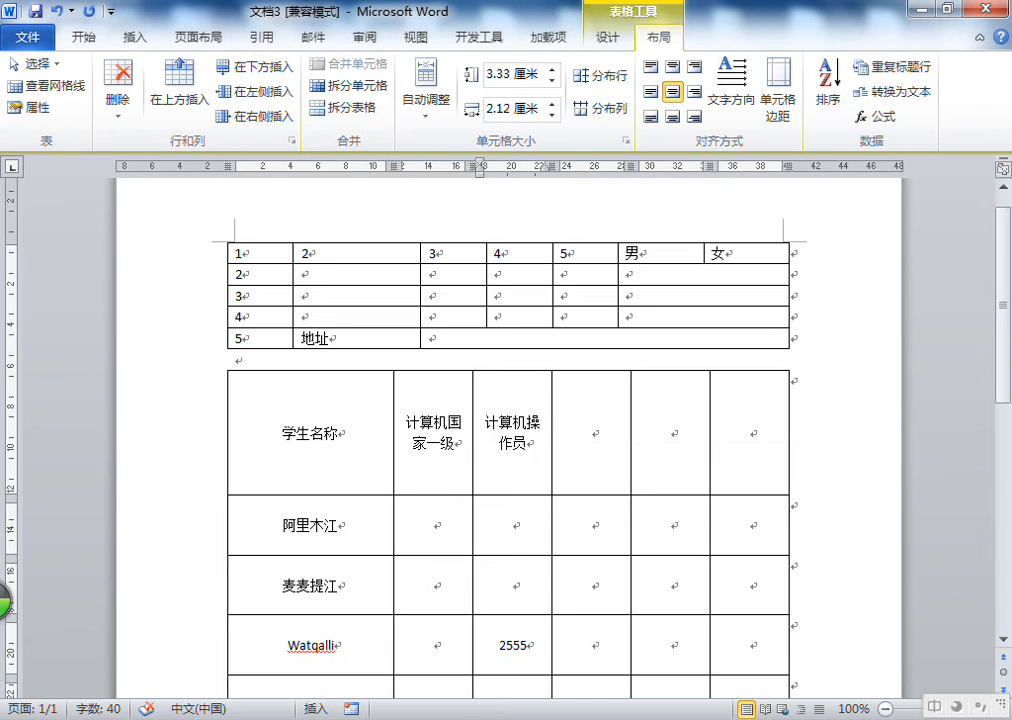
text(keji)
key(space)
key(Tab)
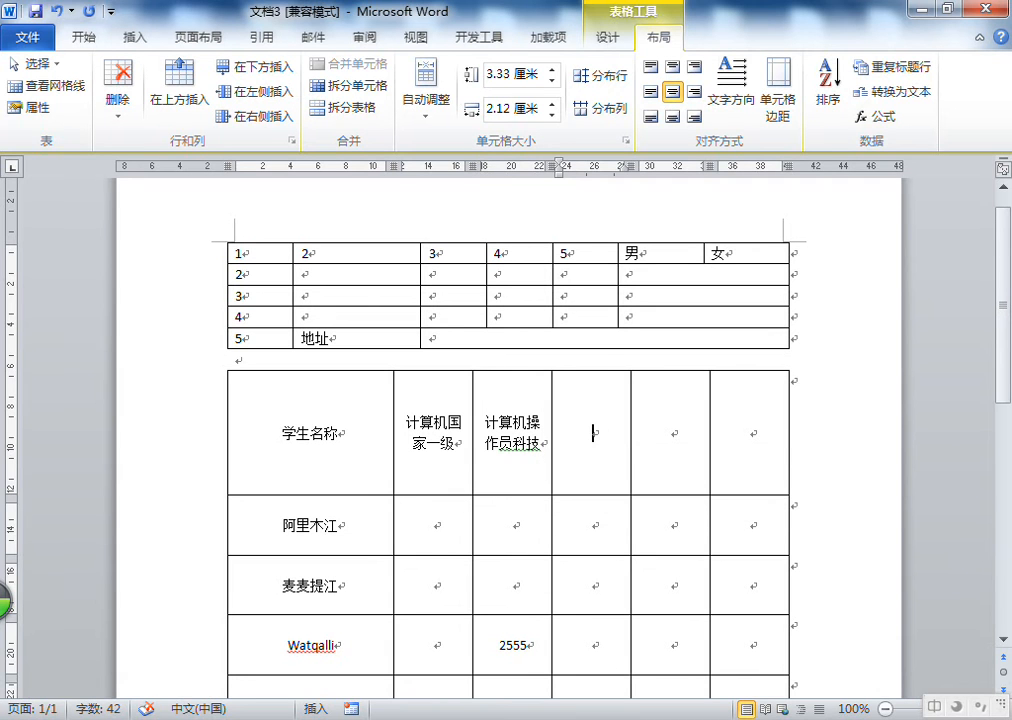
Enter 计算机平面设计 in the header row's fourth cell
text(jsj)
key(space)
text(pmsj)
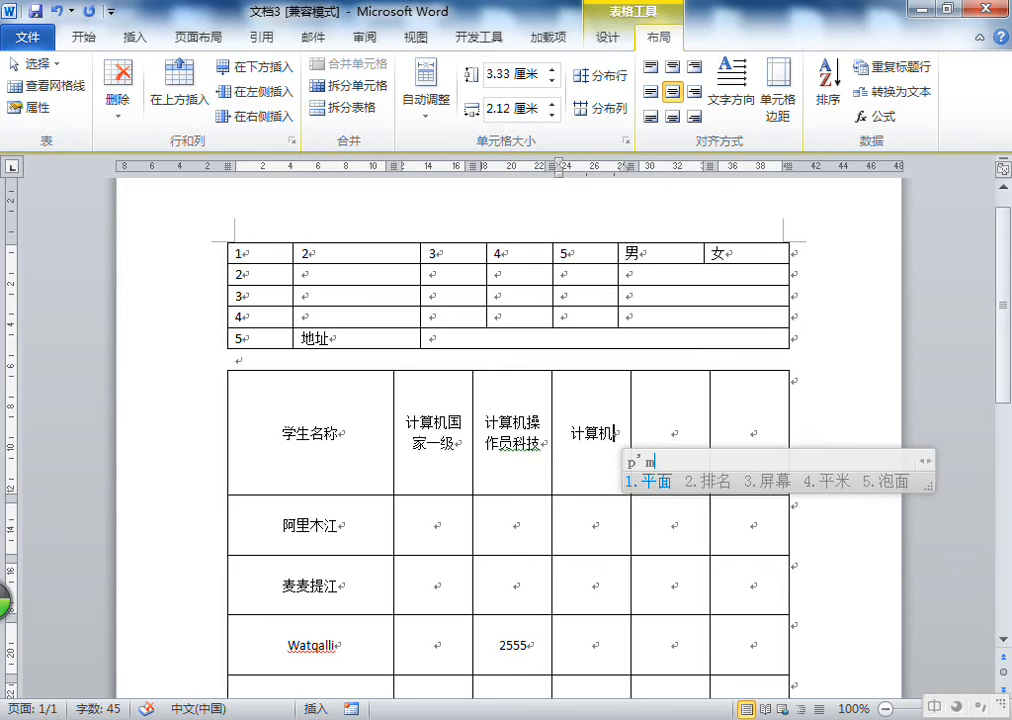
key(space)
key(Tab)
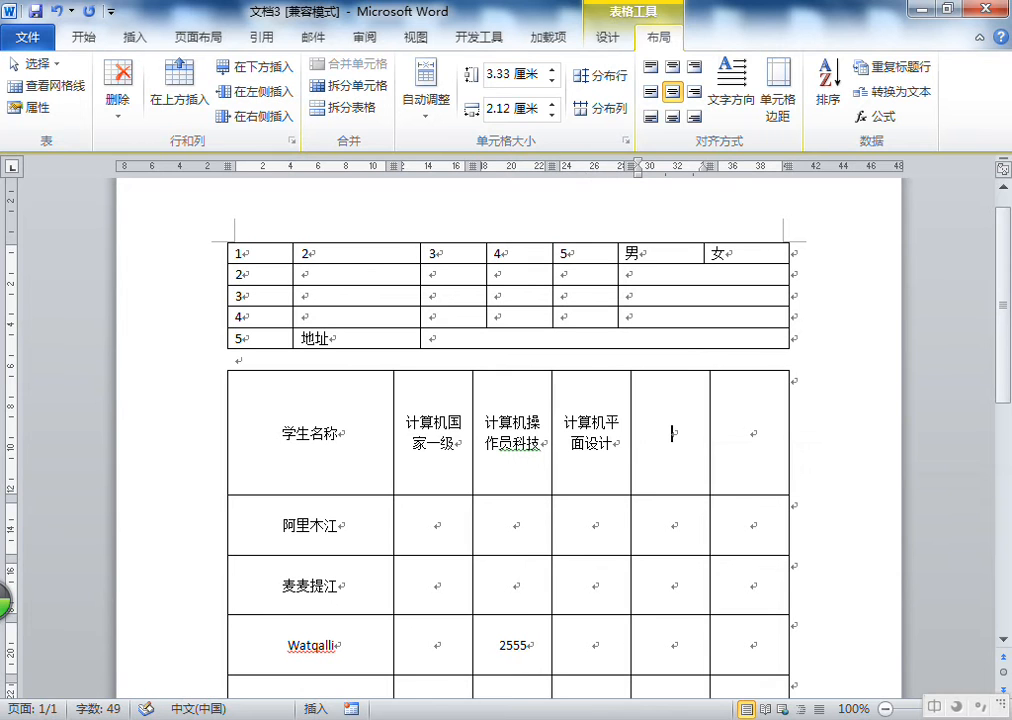
Enter 计算机国家二级 in the header row's fifth cell
text(jsj)
key(space)
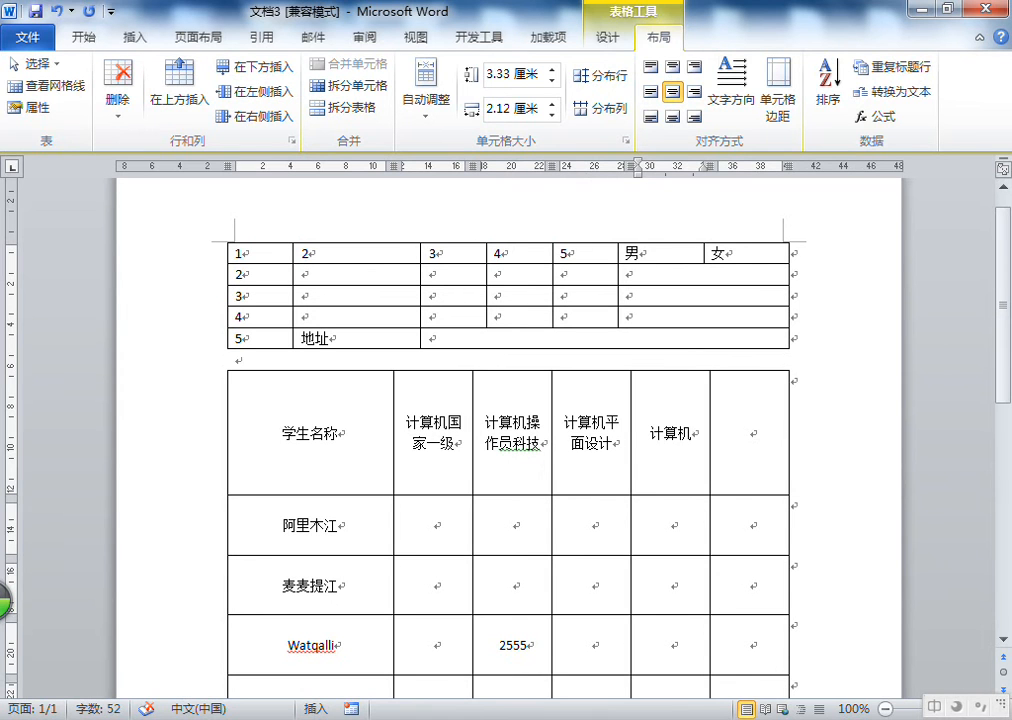
text(gj)
key(space)
text(eji)
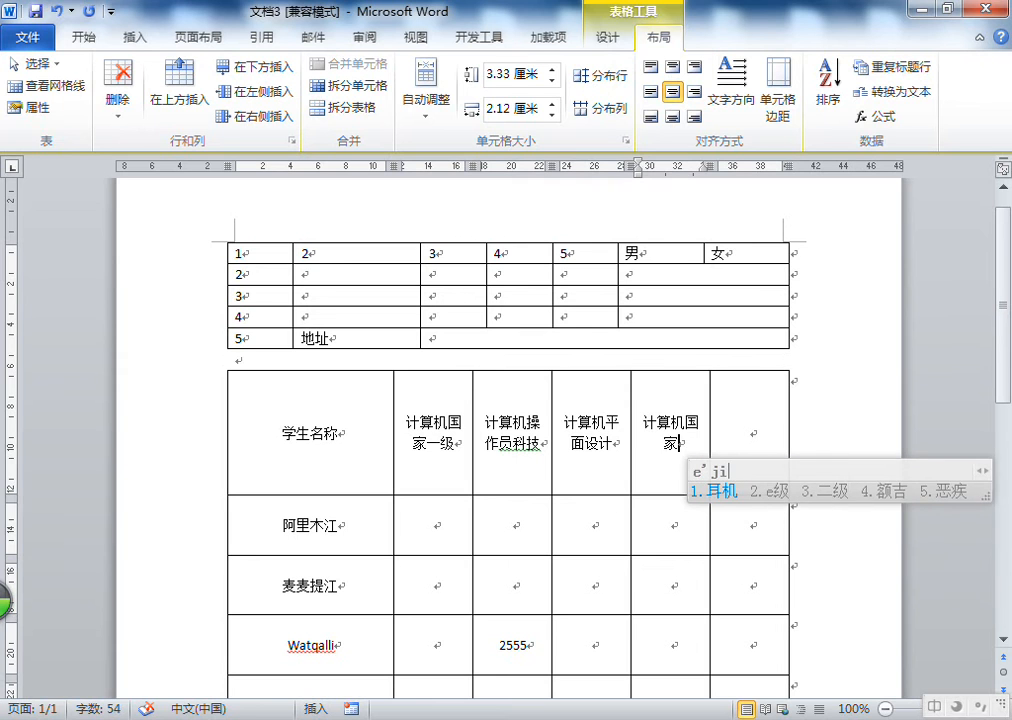
text(2)
key(BackSpace)
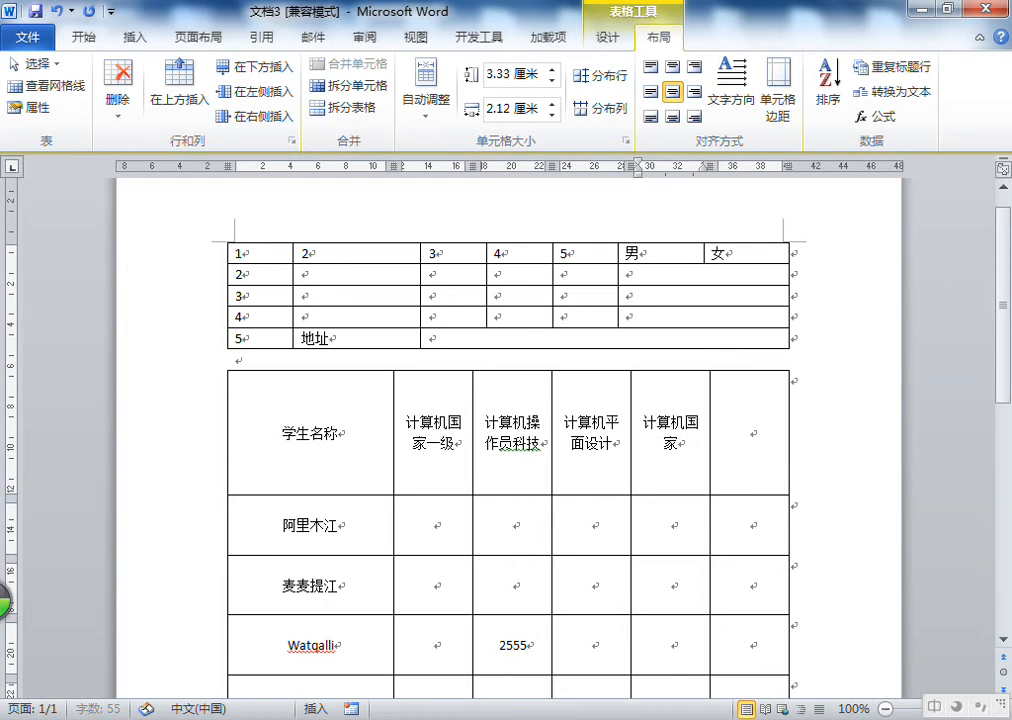
key(BackSpace)
text(erji2)
Enter 计算机网页设计 in the header row's sixth cell
click(751, 433)
text(jsj)
key(space)
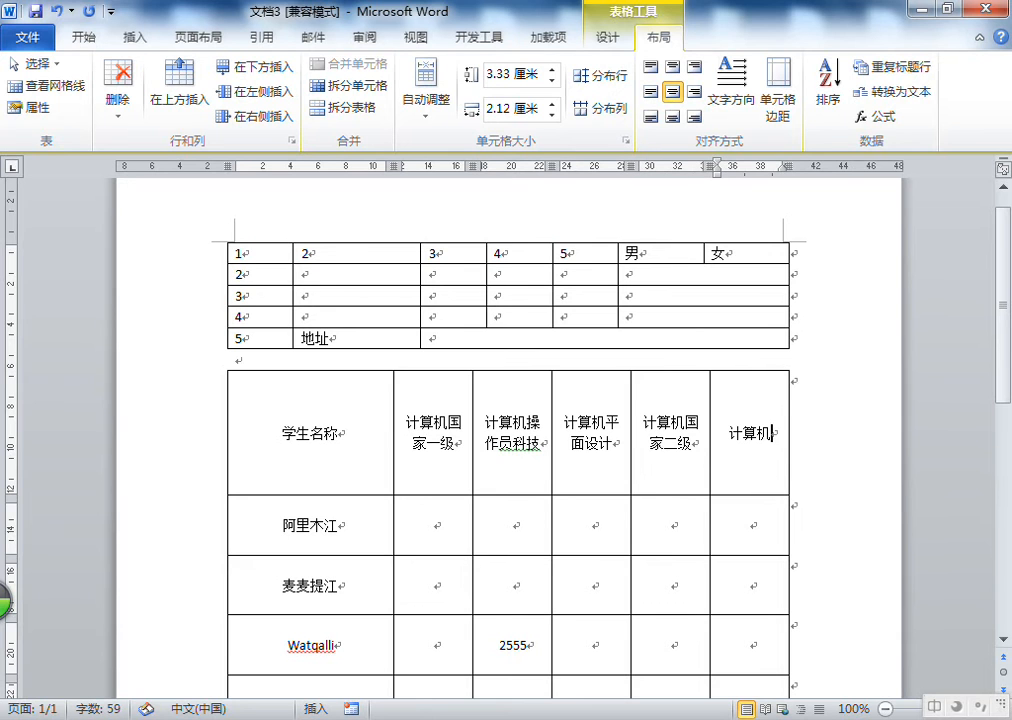
text(wy)
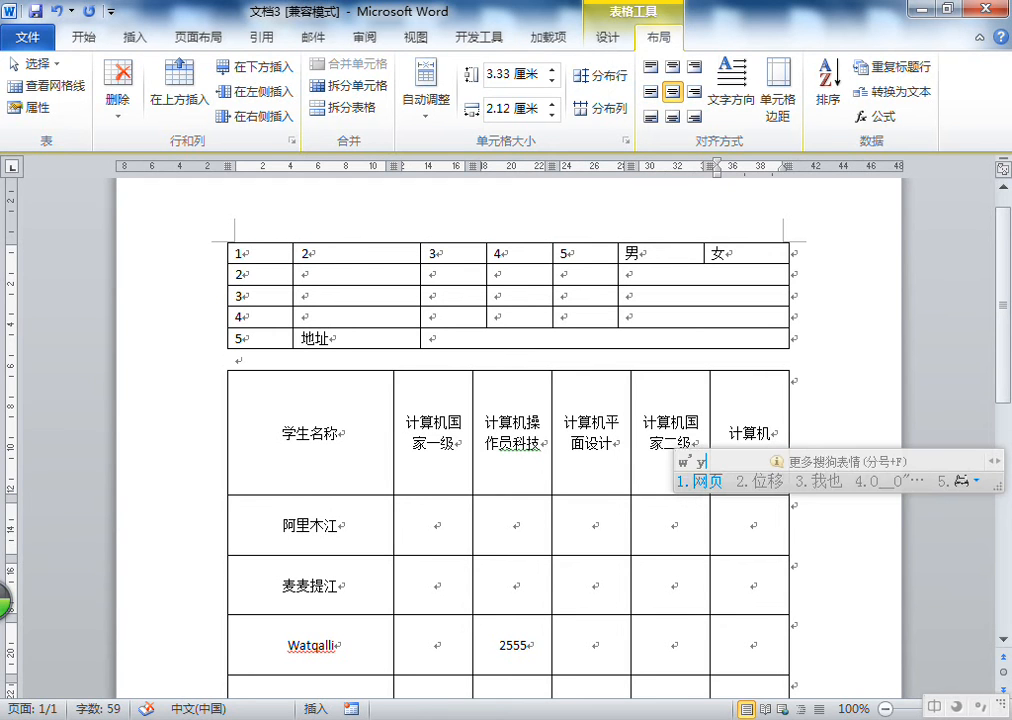
key(space)
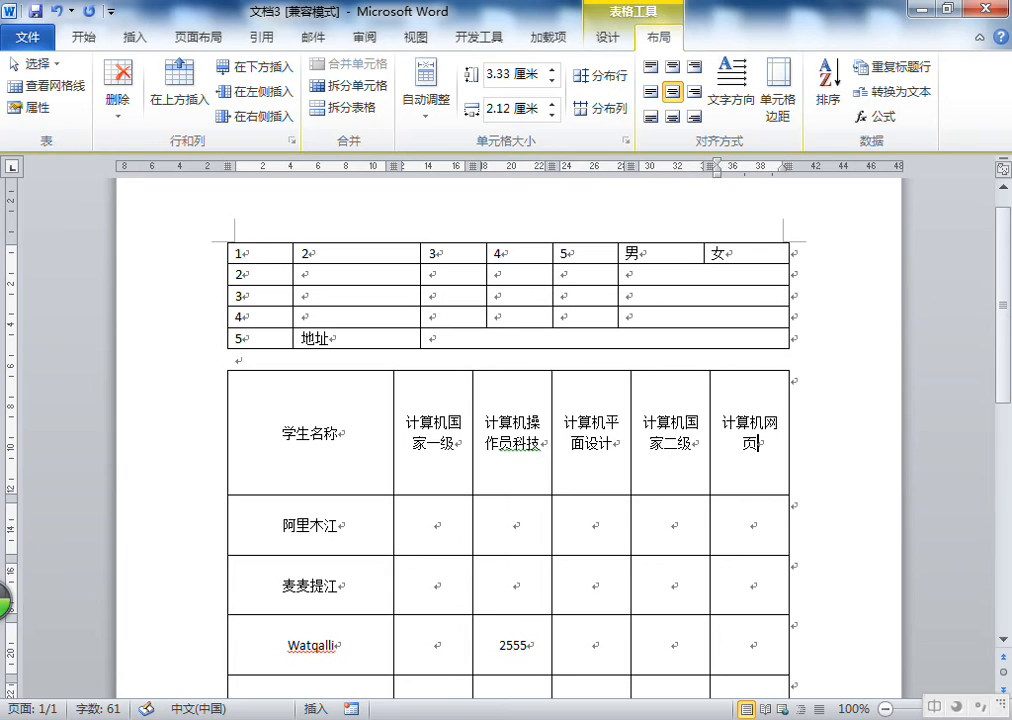
text(sj)
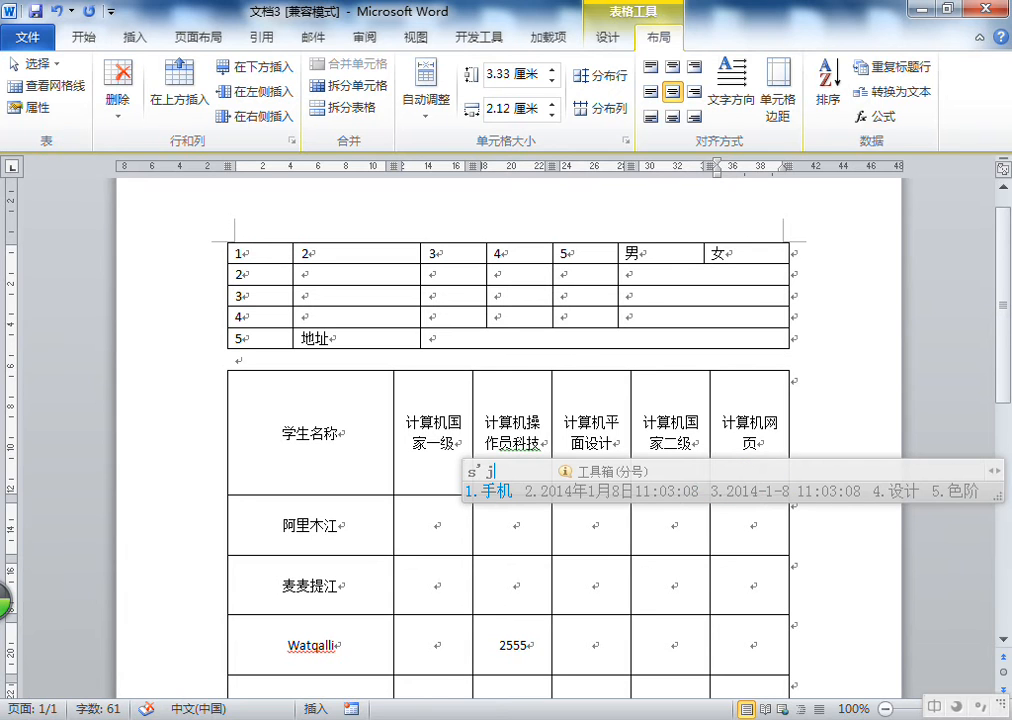
key(BackSpace)
key(BackSpace)
key(BackSpace)
key(BackSpace)
text(网页sheji)
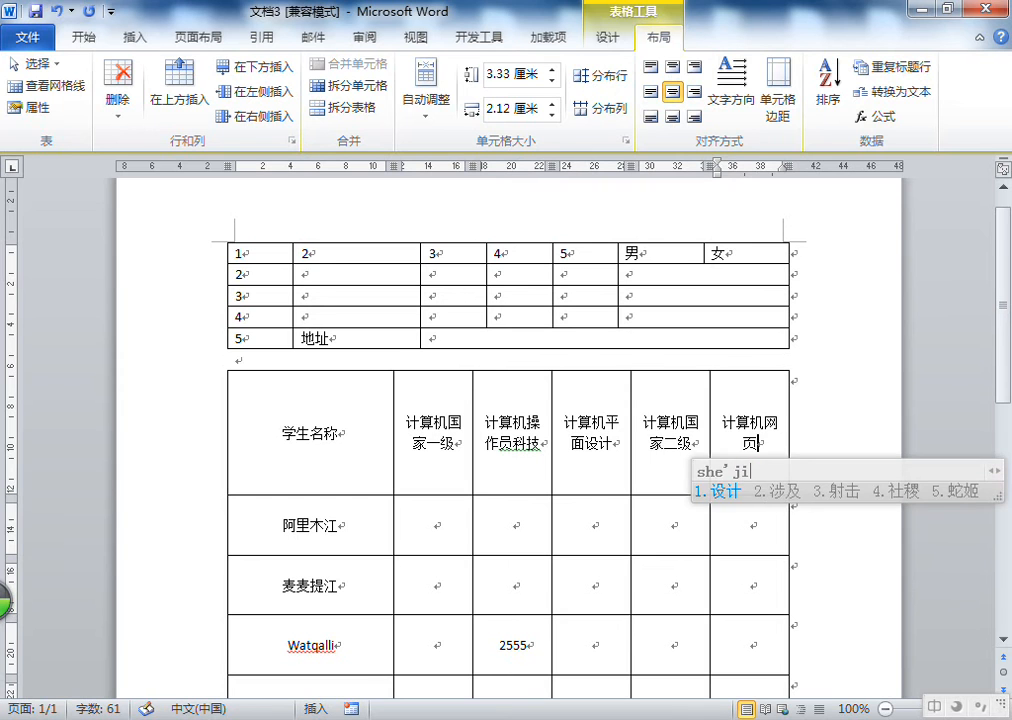
key(space)
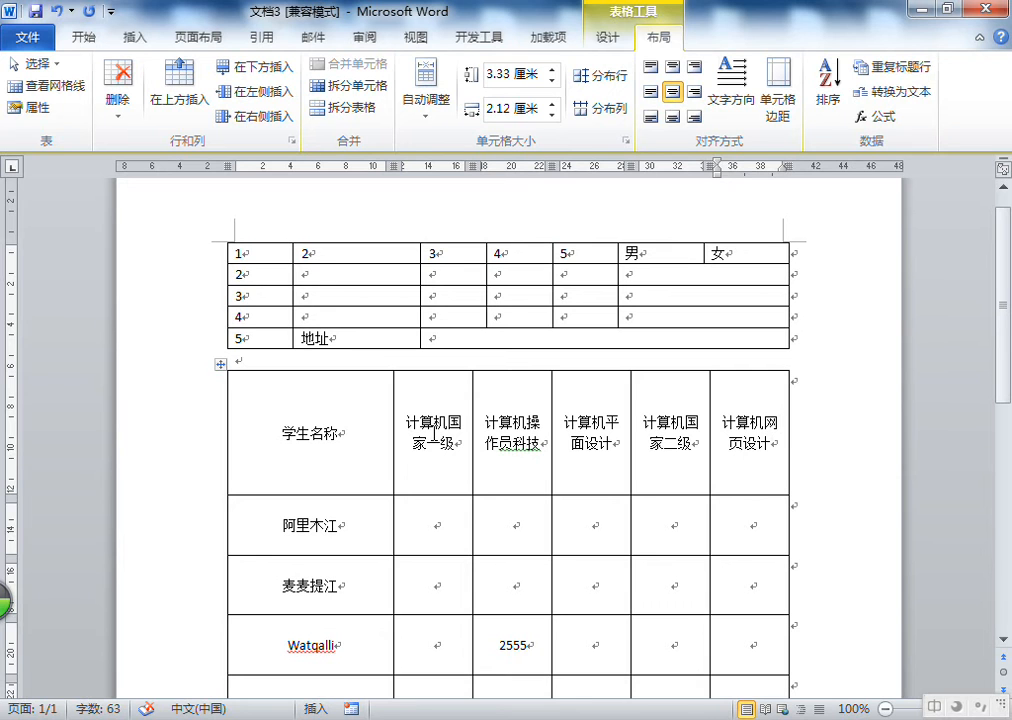
Select the header row and toggle its text direction repeatedly through the available orientations
click(435, 432)
drag(347, 434, 750, 440)
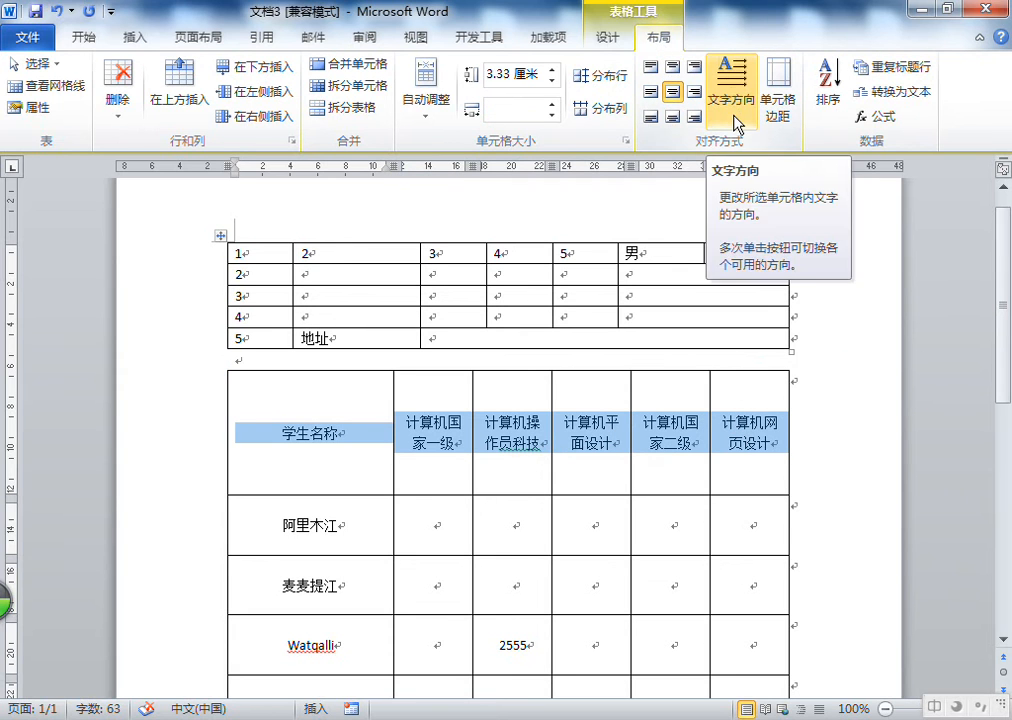
click(735, 116)
click(735, 116)
click(735, 118)
click(735, 118)
click(736, 120)
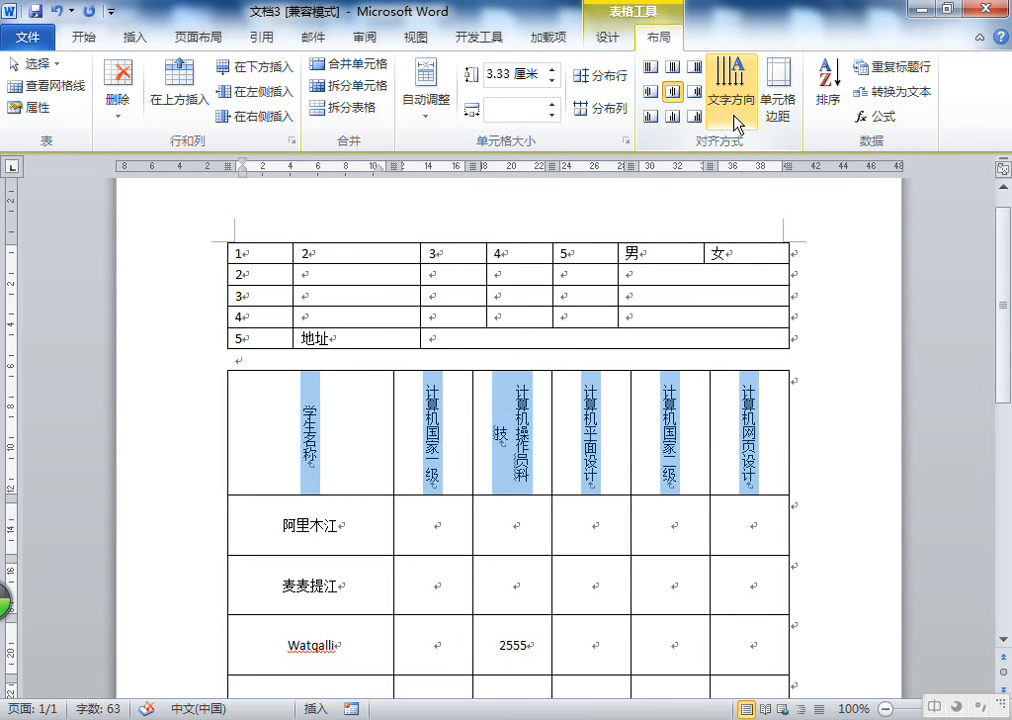
click(736, 120)
click(736, 120)
click(736, 120)
click(736, 120)
click(736, 120)
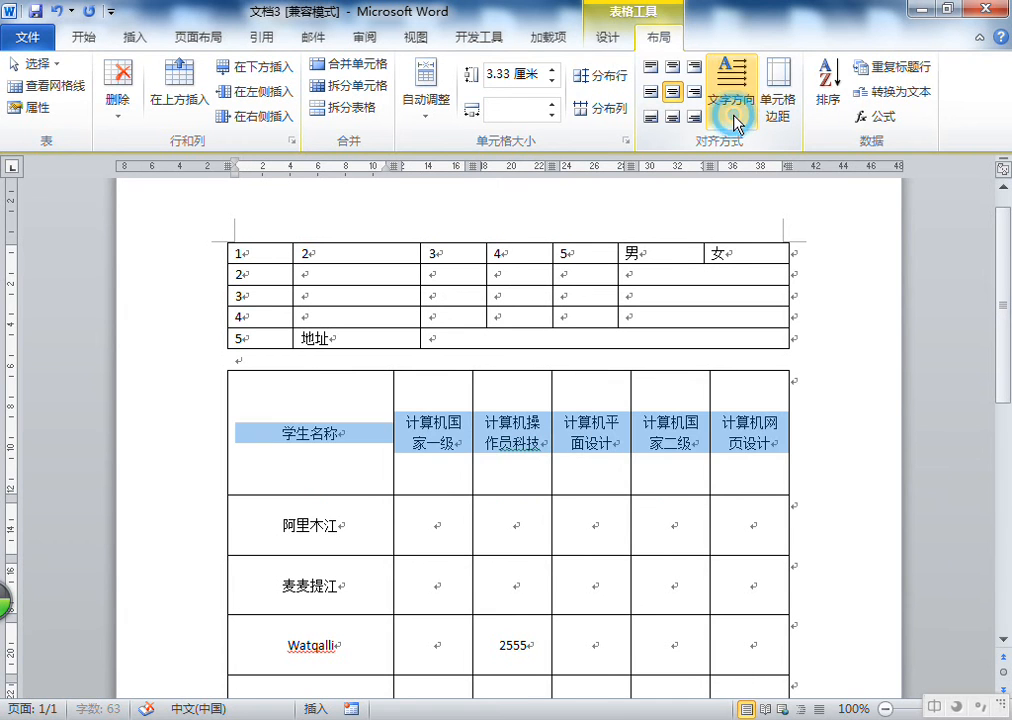
Set the header row's text direction to Vertical, then to Rotate all text 90°
click(205, 38)
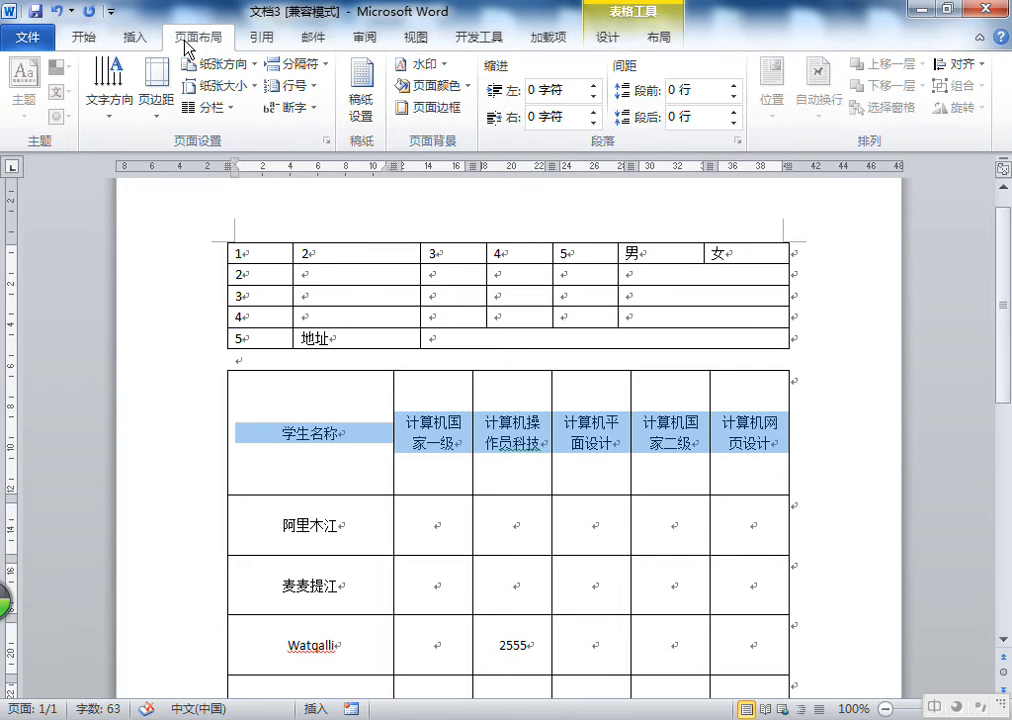
click(108, 114)
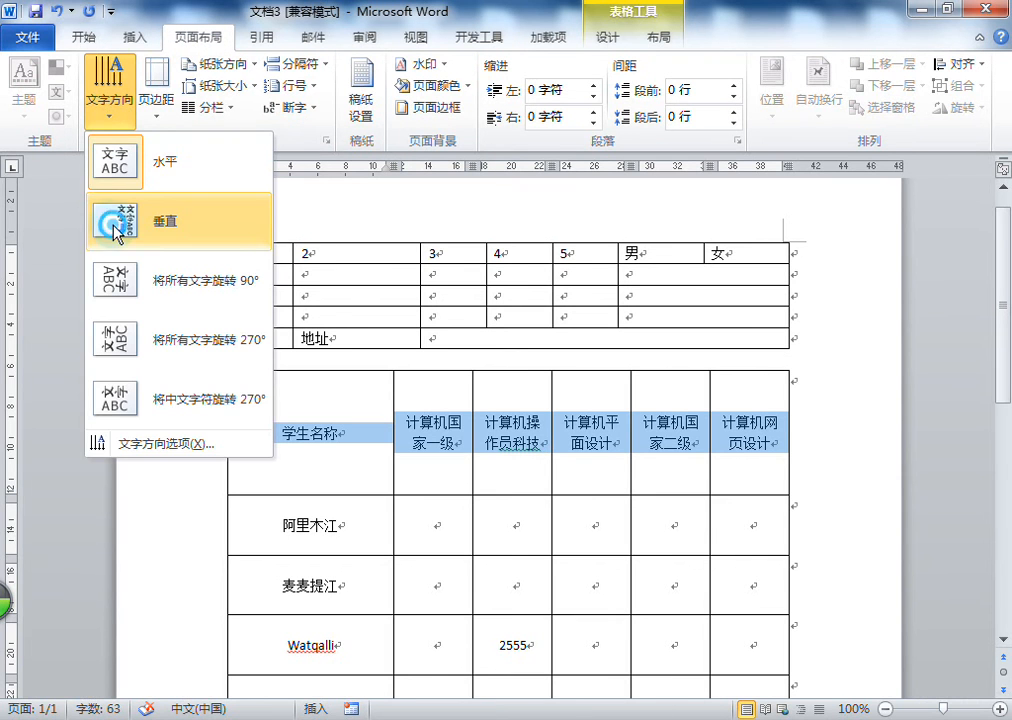
click(118, 230)
click(104, 102)
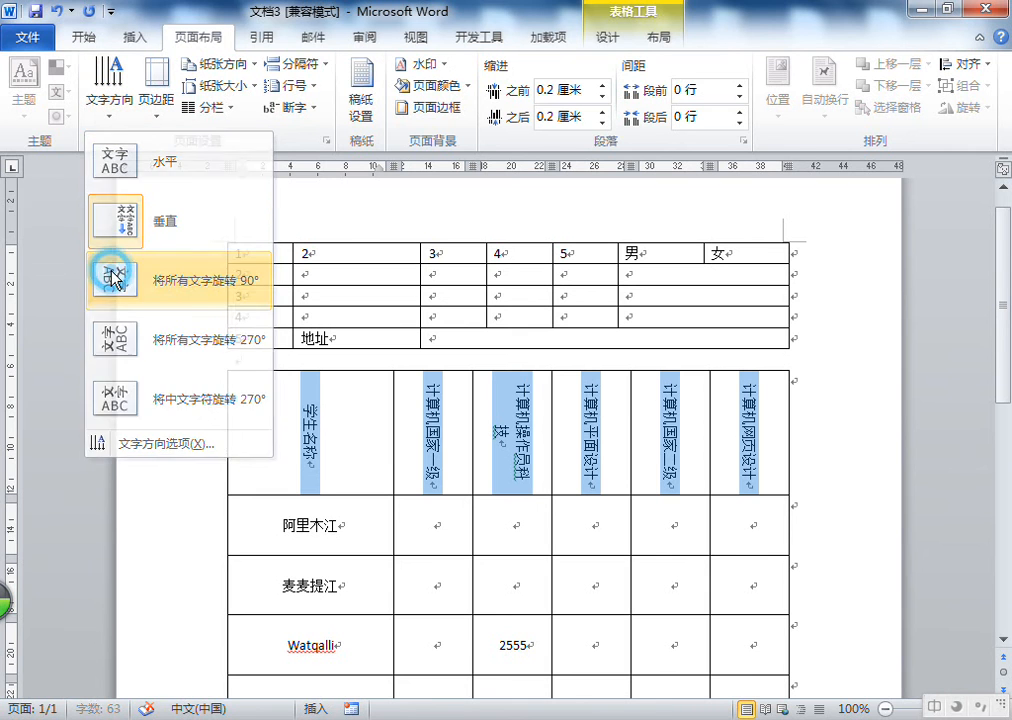
click(113, 272)
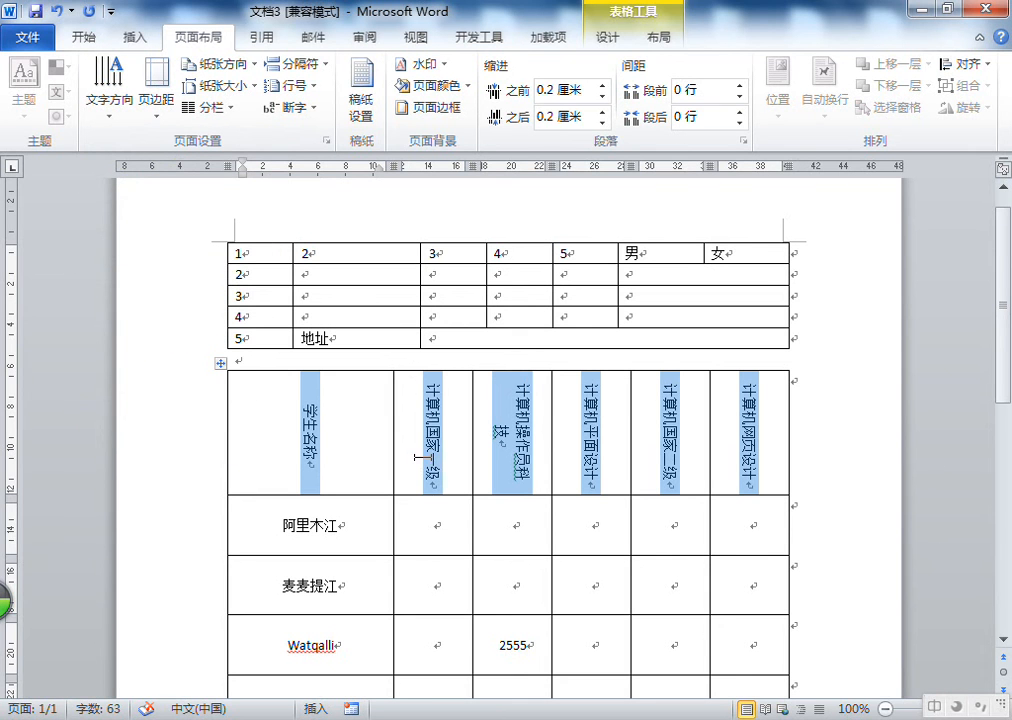
Switch the header text to Vertical and back to Rotate all text 90°
click(119, 130)
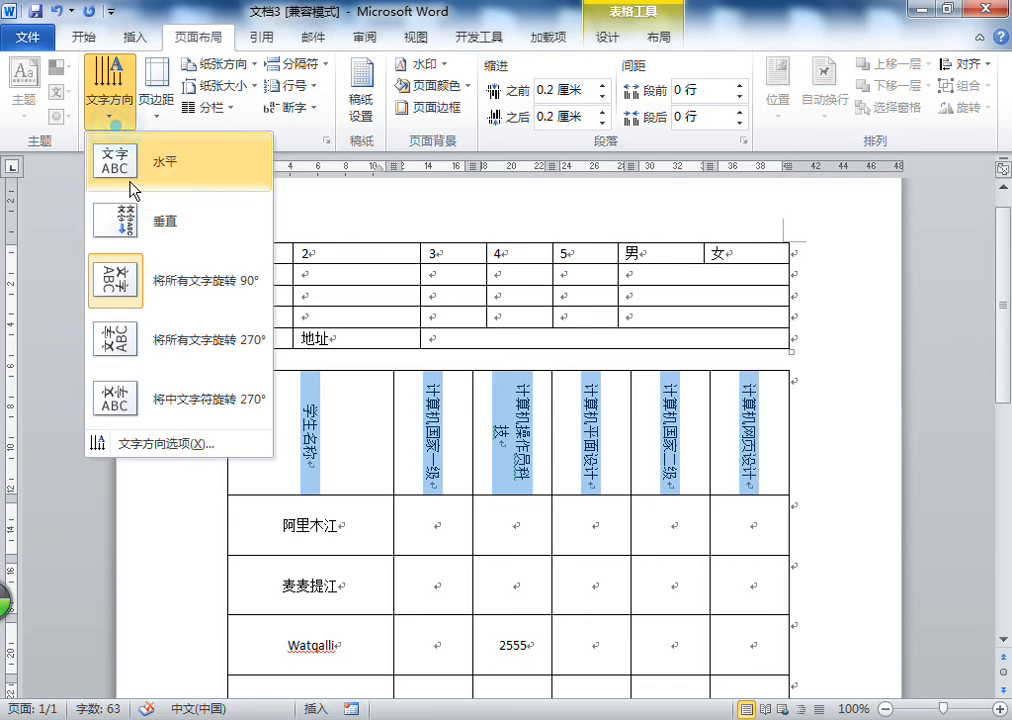
click(105, 216)
click(107, 95)
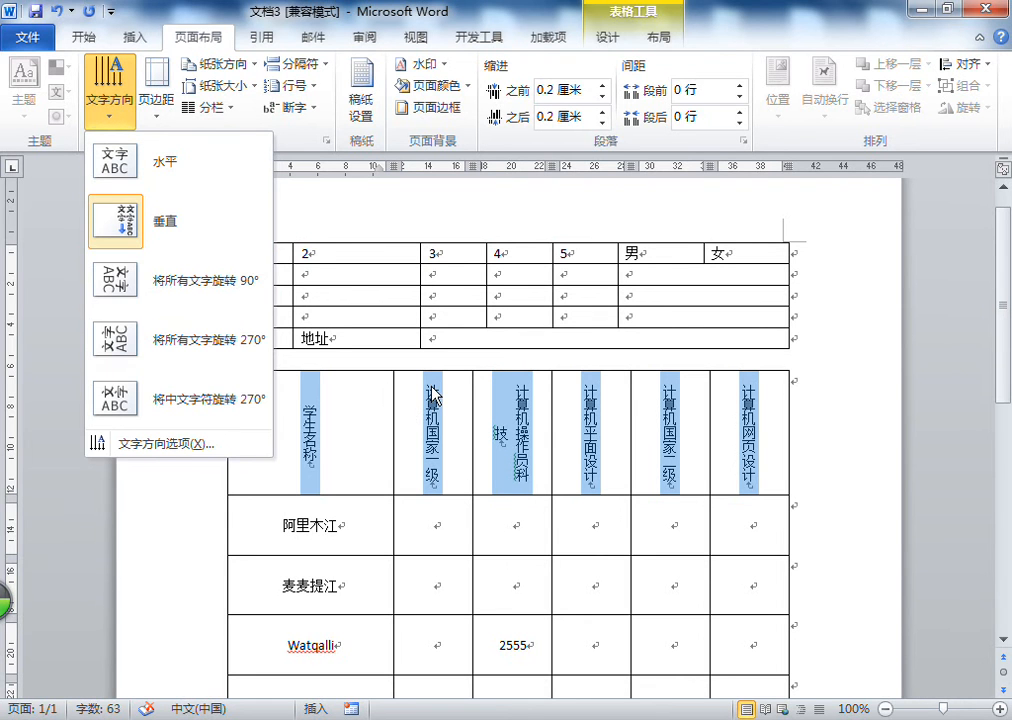
click(146, 278)
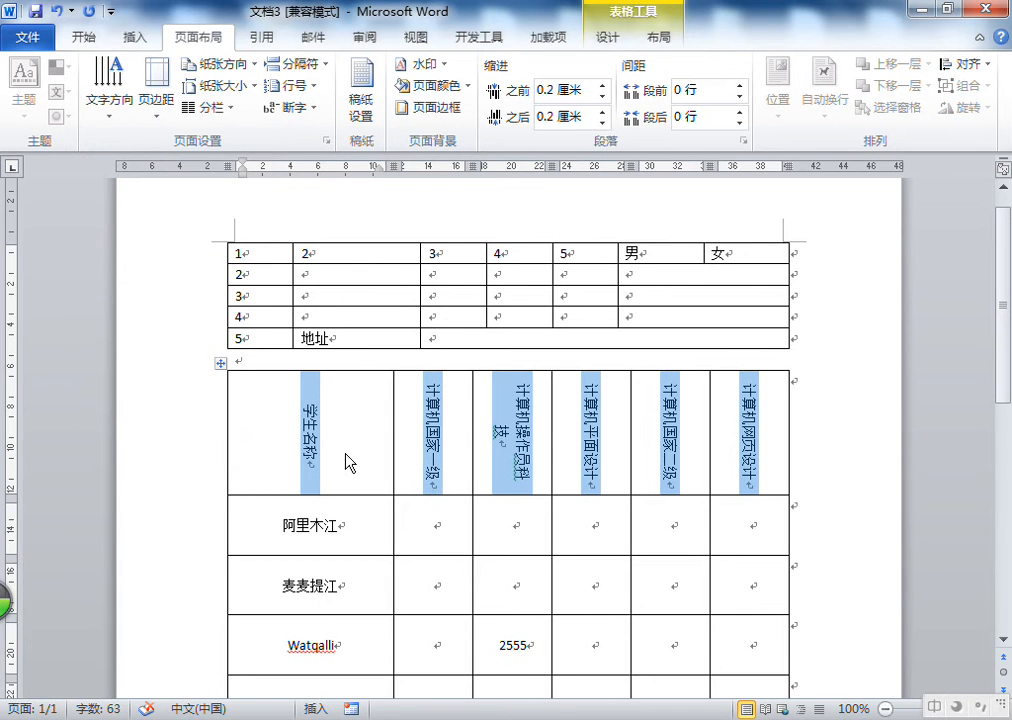
Reselect the header row and rotate all its text 270°
click(322, 430)
drag(745, 443, 357, 458)
click(108, 95)
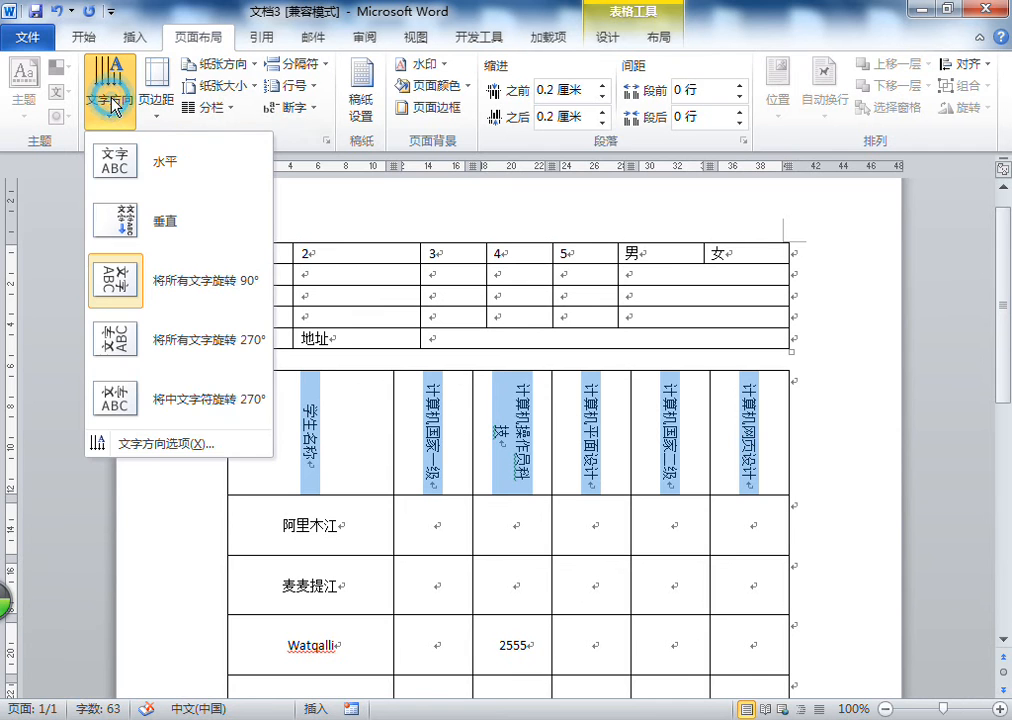
click(162, 358)
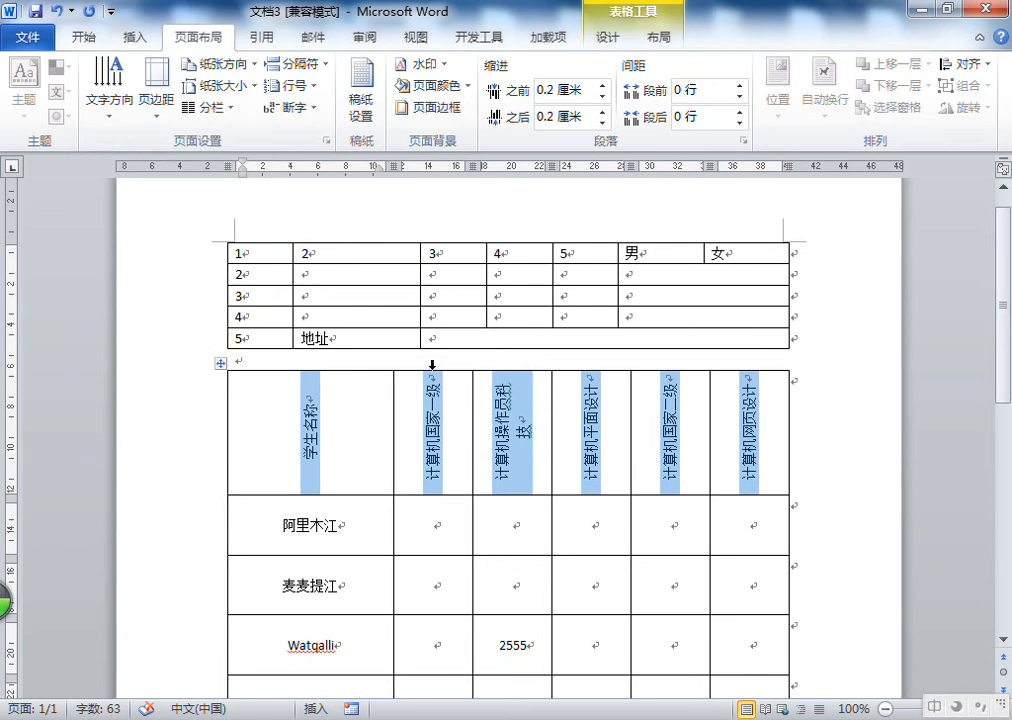
Try rotating Chinese characters 270° and vertical direction on the header text, ending with all text rotated 90°
click(110, 95)
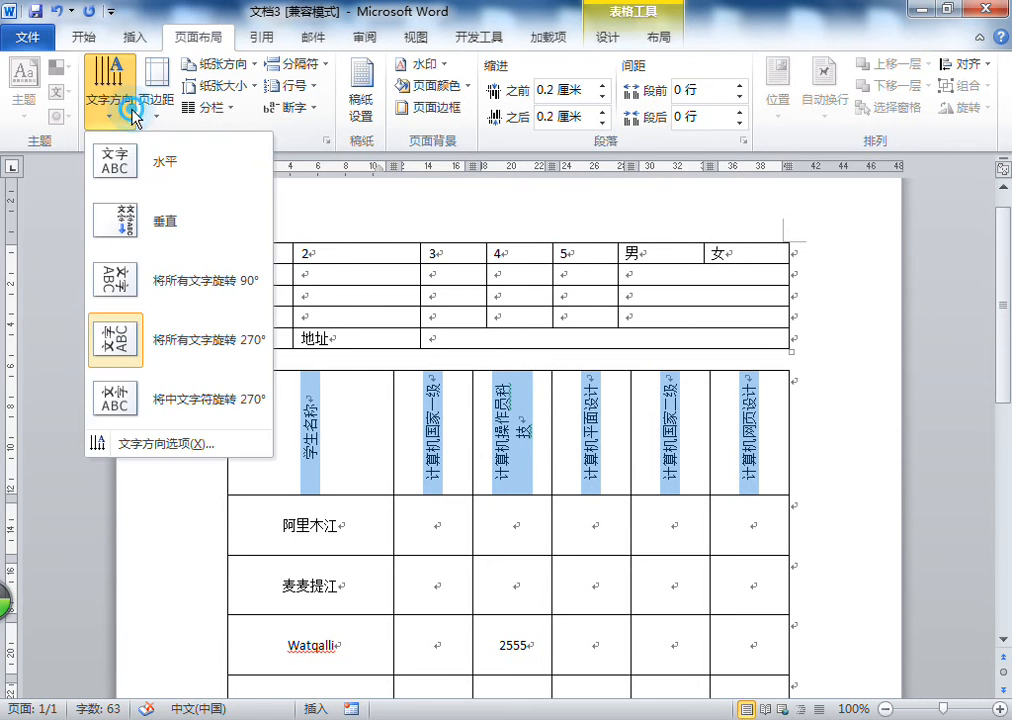
click(165, 403)
click(108, 95)
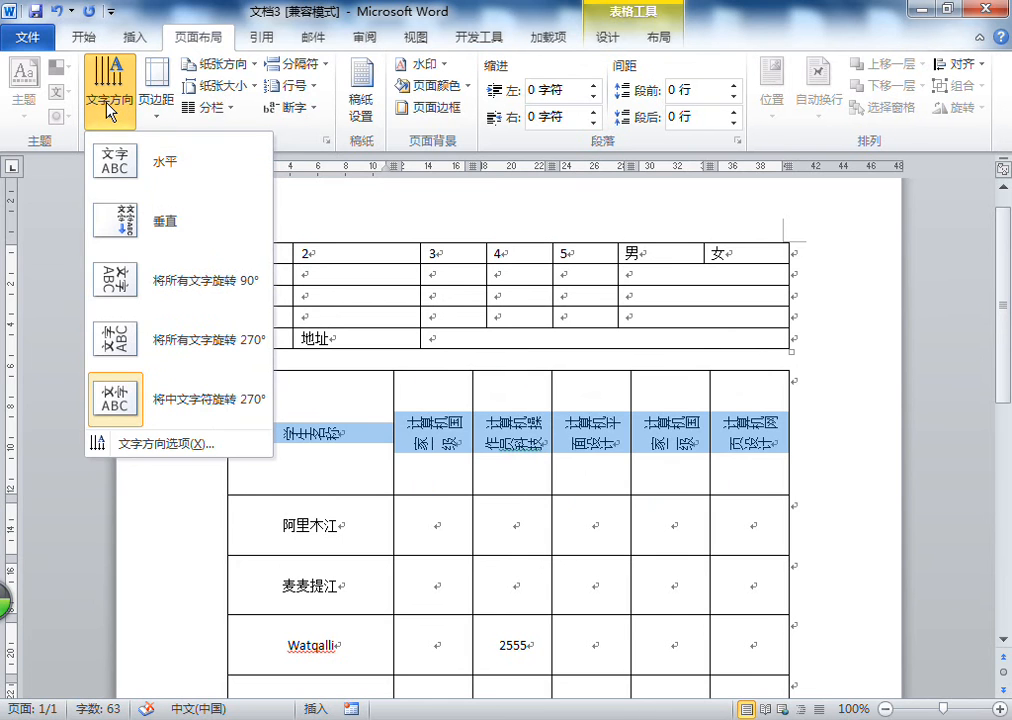
click(146, 238)
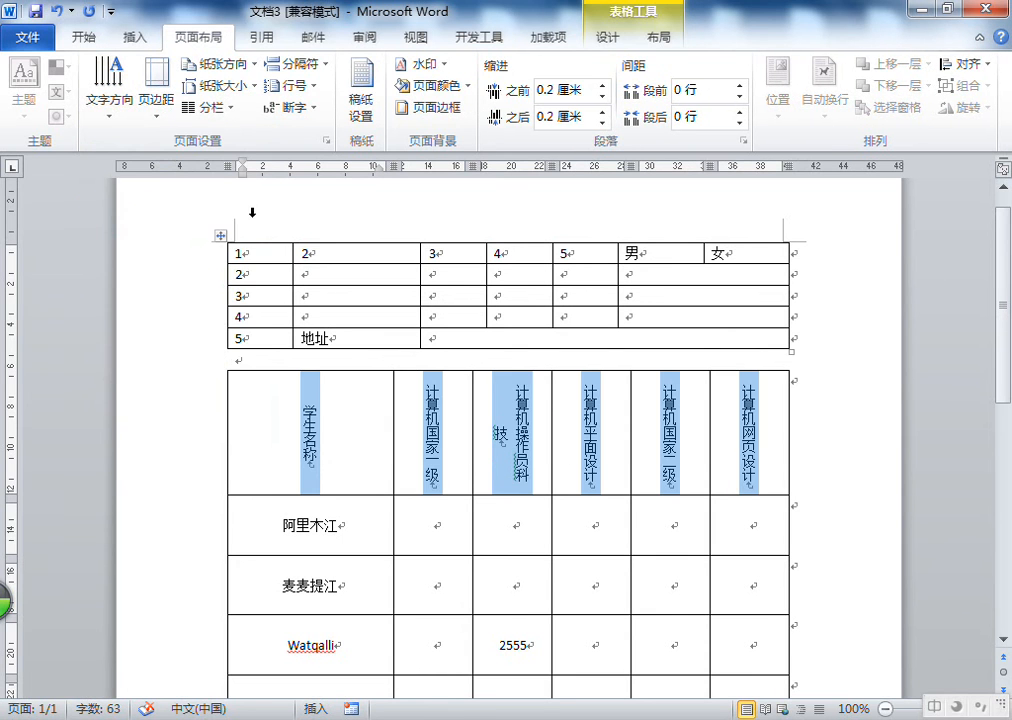
click(120, 100)
click(136, 283)
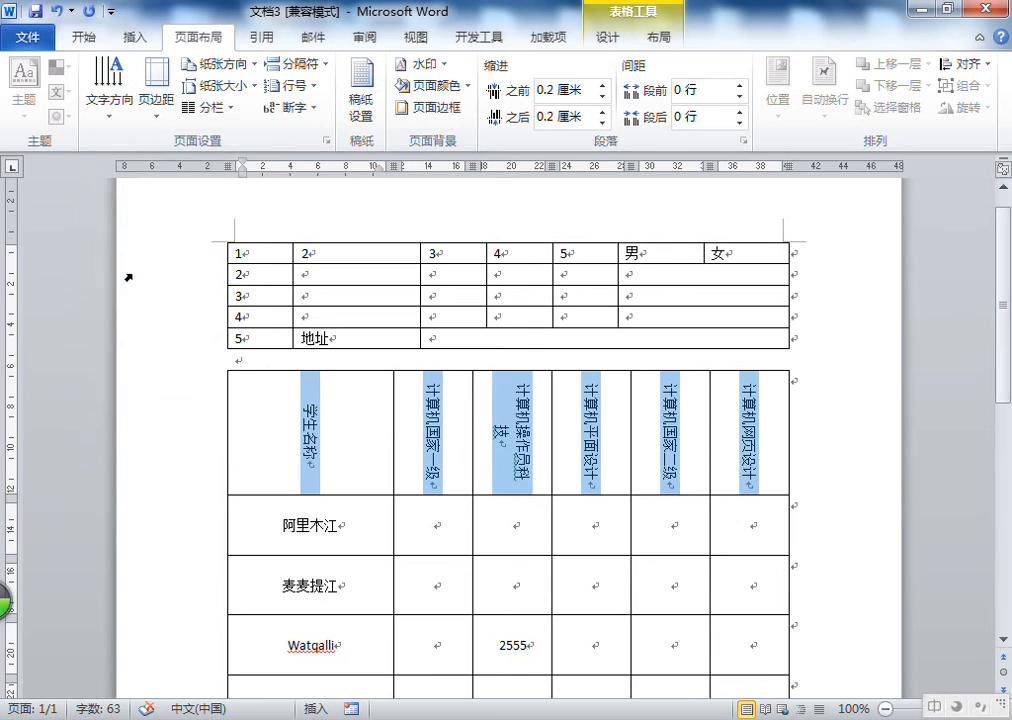
Change the header row's text direction so all text is rotated 270°
click(108, 95)
click(346, 368)
click(97, 84)
click(154, 350)
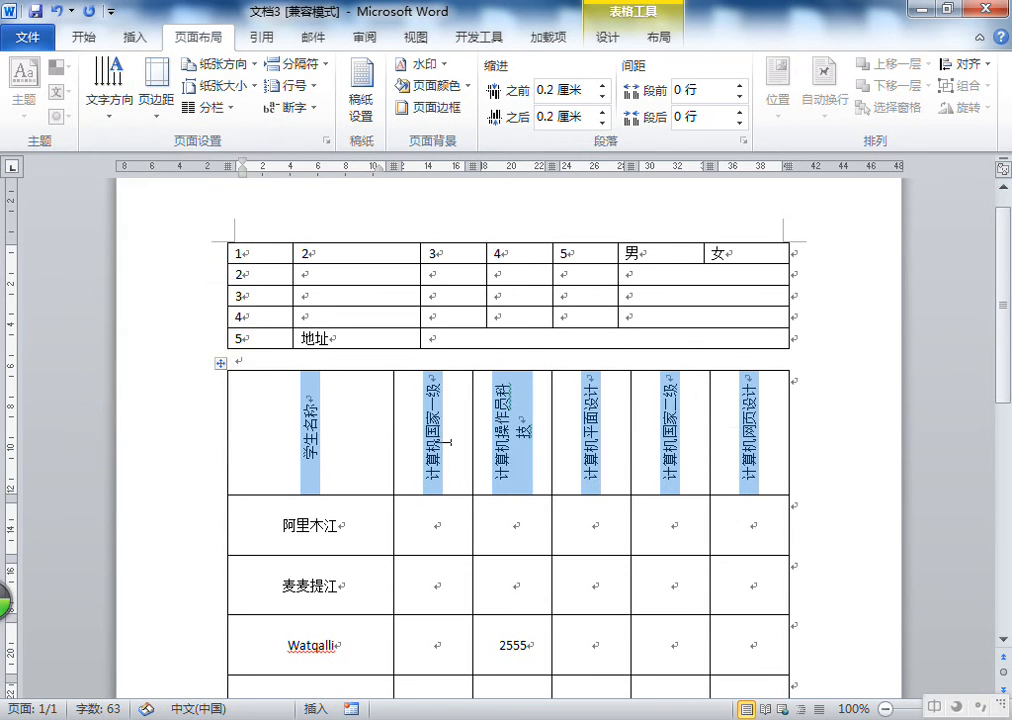
Set the header row's text direction back to horizontal, closing the Sort dialog opened by mistake
click(658, 37)
click(817, 90)
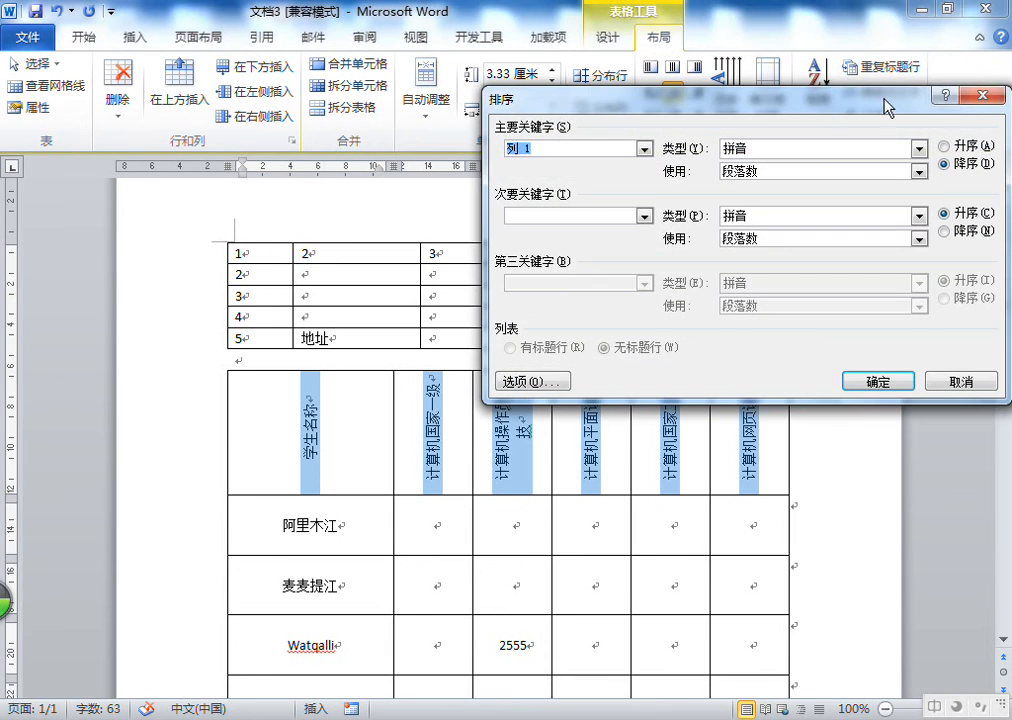
click(974, 95)
click(724, 100)
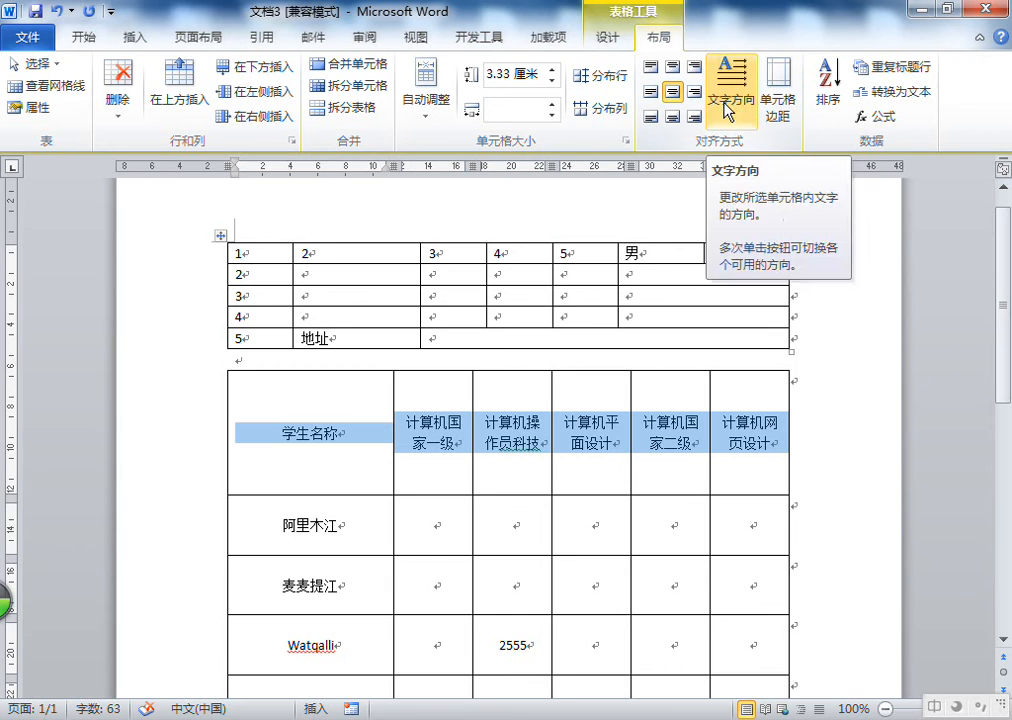
Switch the page's text direction to vertical and back to horizontal
click(218, 44)
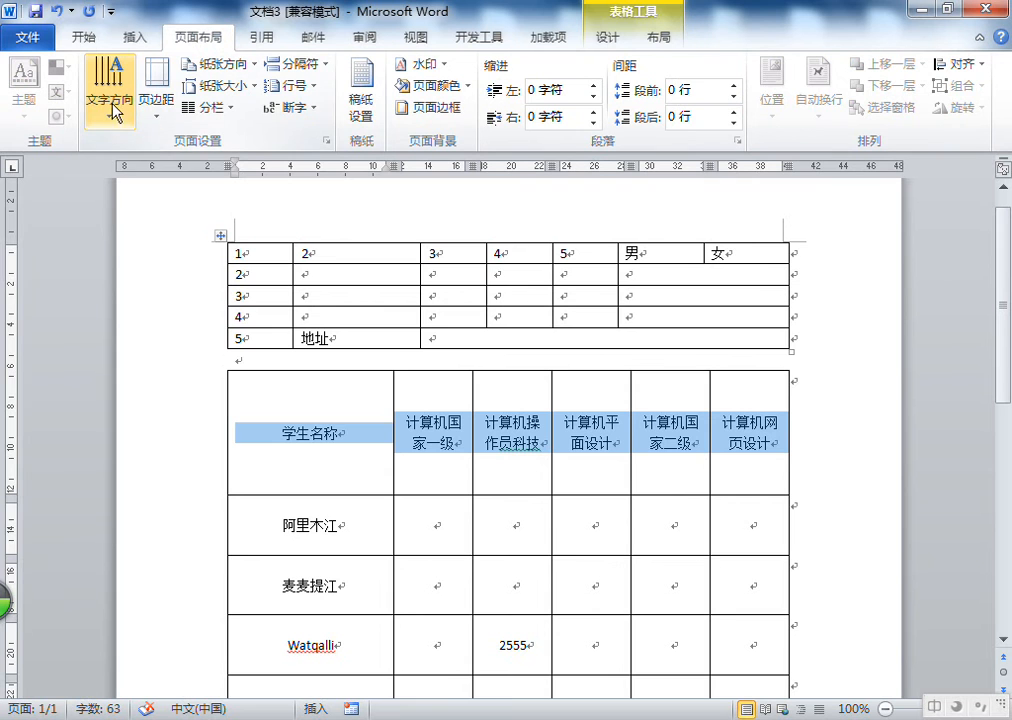
scroll(411, 661, down, 5)
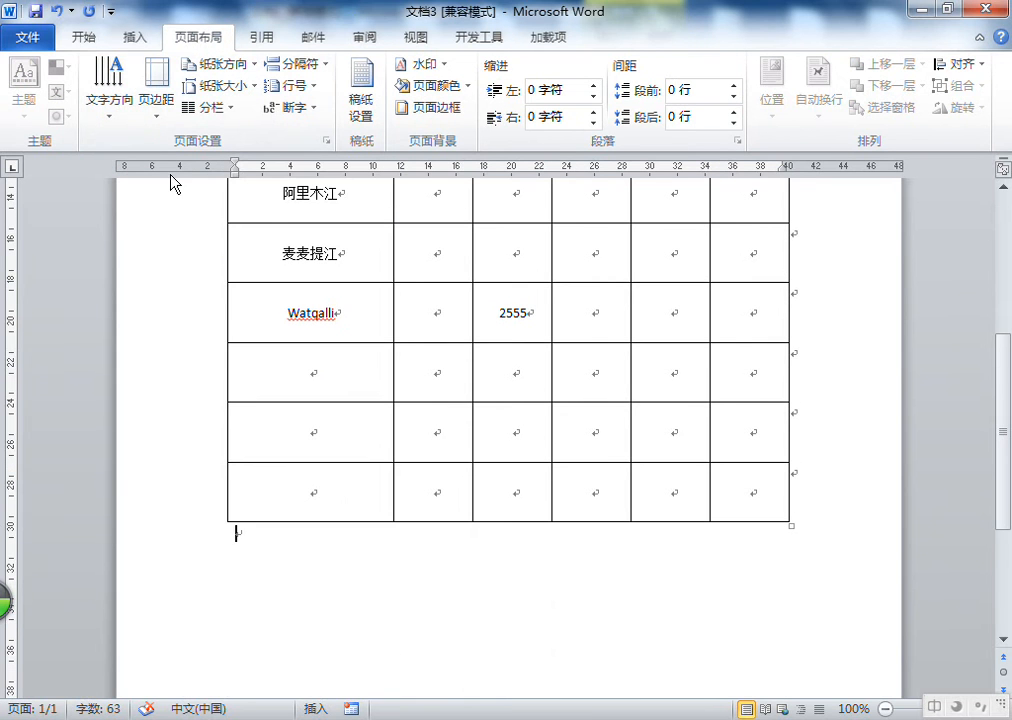
click(109, 99)
click(131, 232)
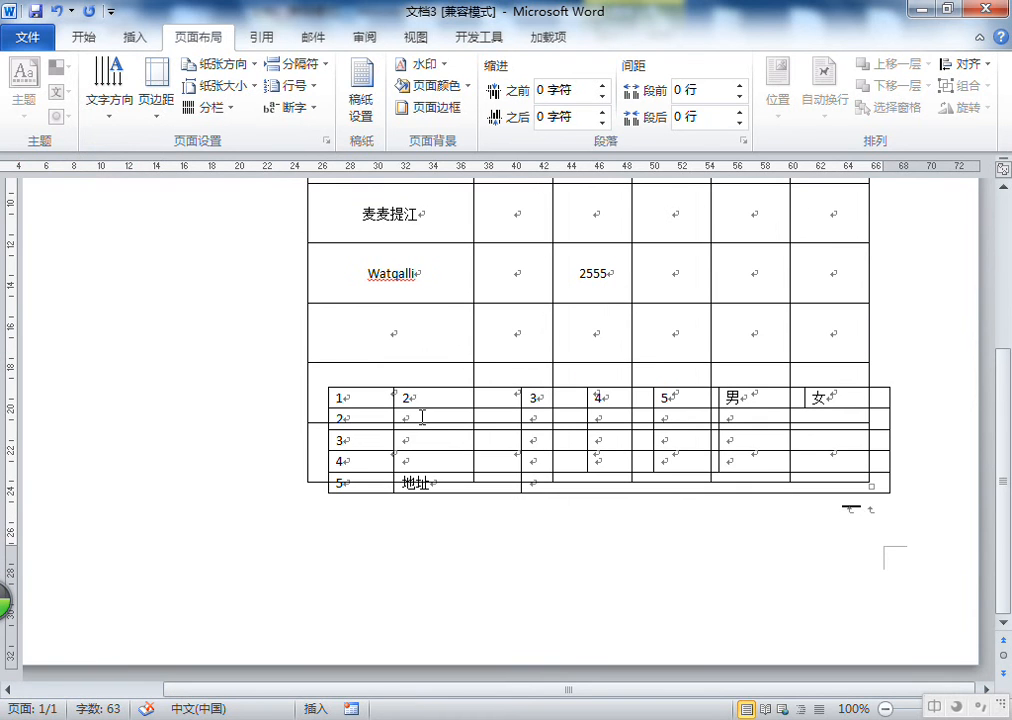
click(100, 102)
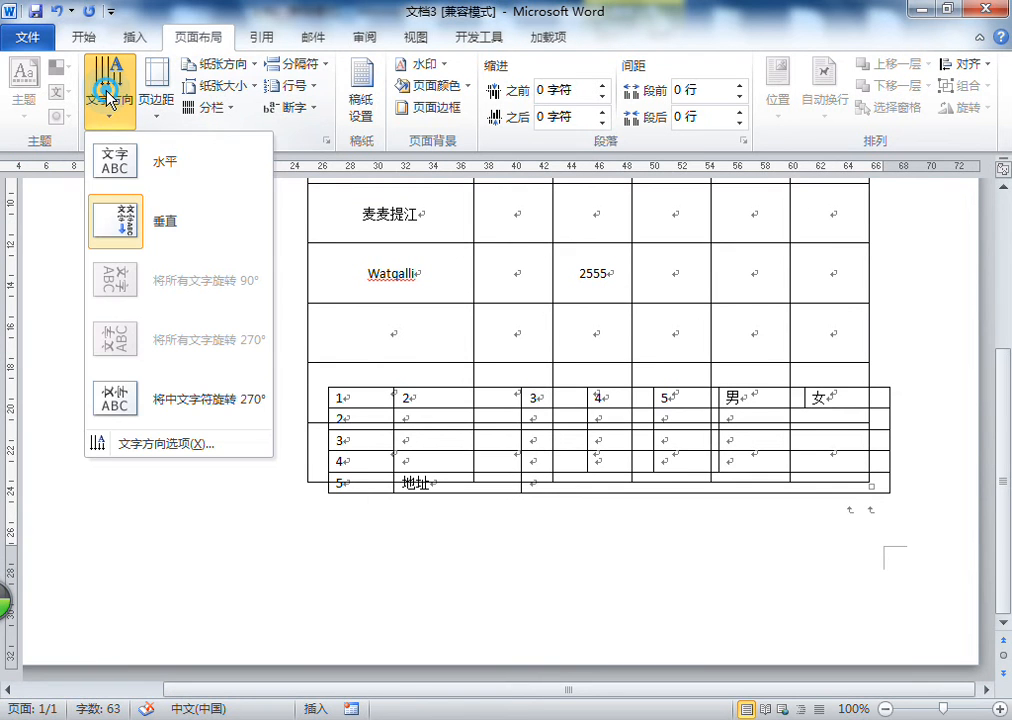
click(136, 184)
scroll(552, 337, down, 1)
scroll(552, 337, up, 8)
scroll(552, 337, down, 7)
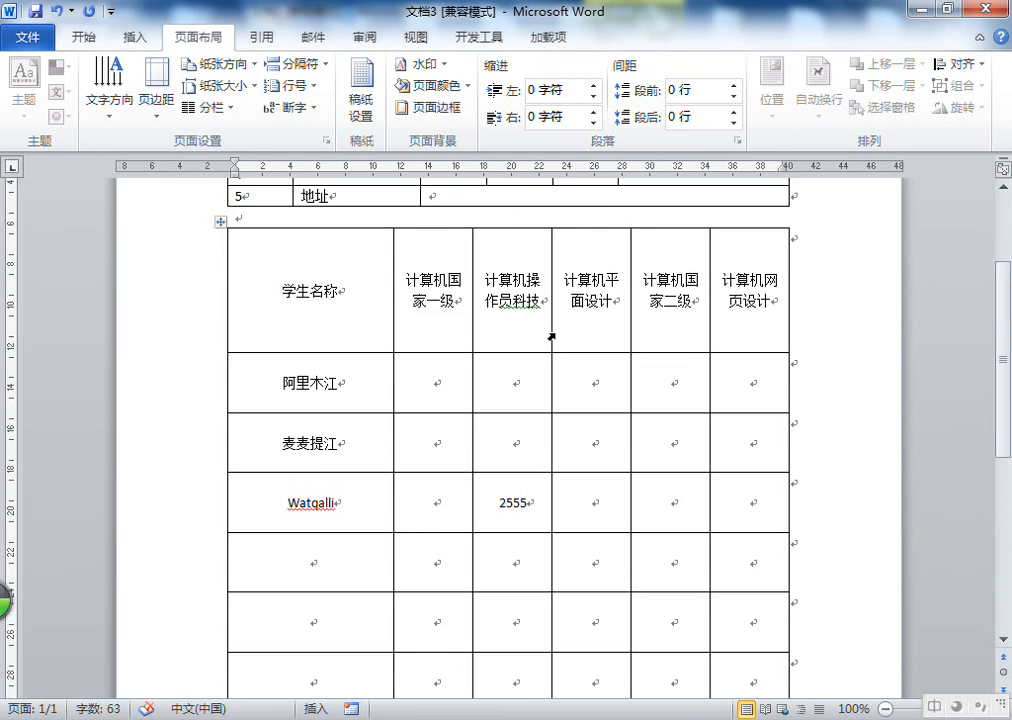
Set the table's default top cell margin to 2 cm and bottom cell margin to 1 cm
click(341, 413)
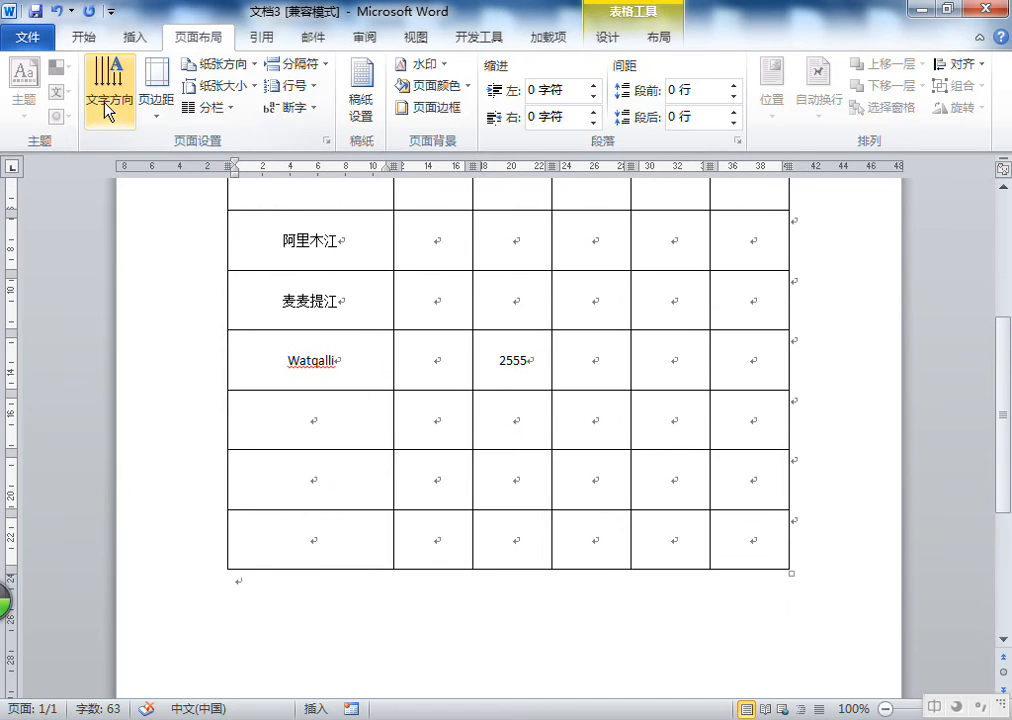
click(203, 35)
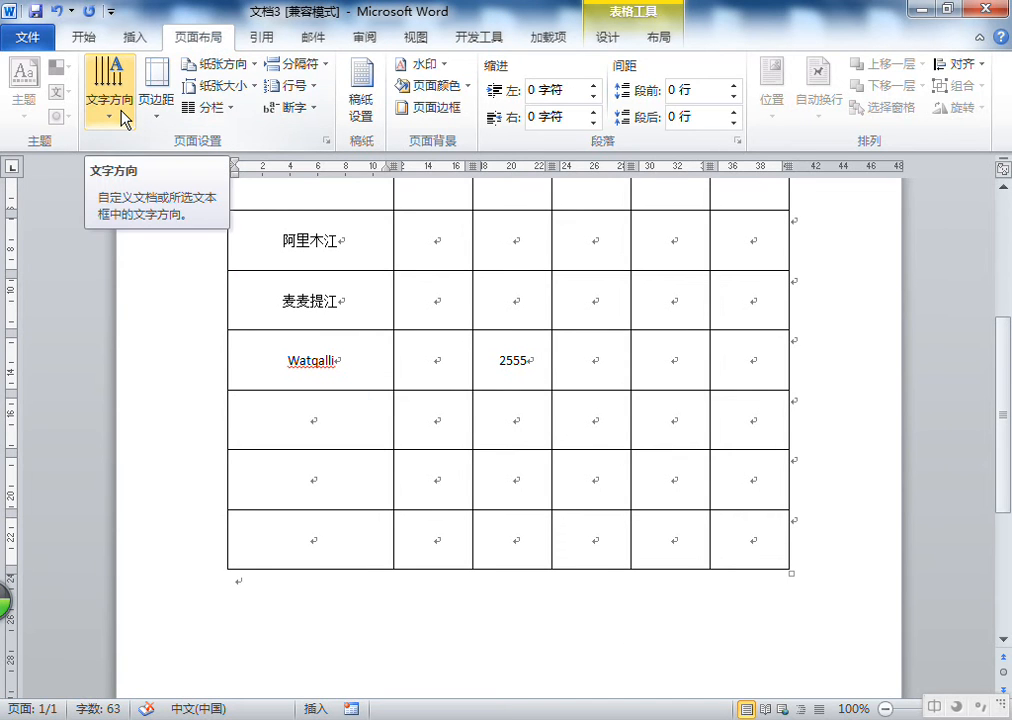
click(656, 40)
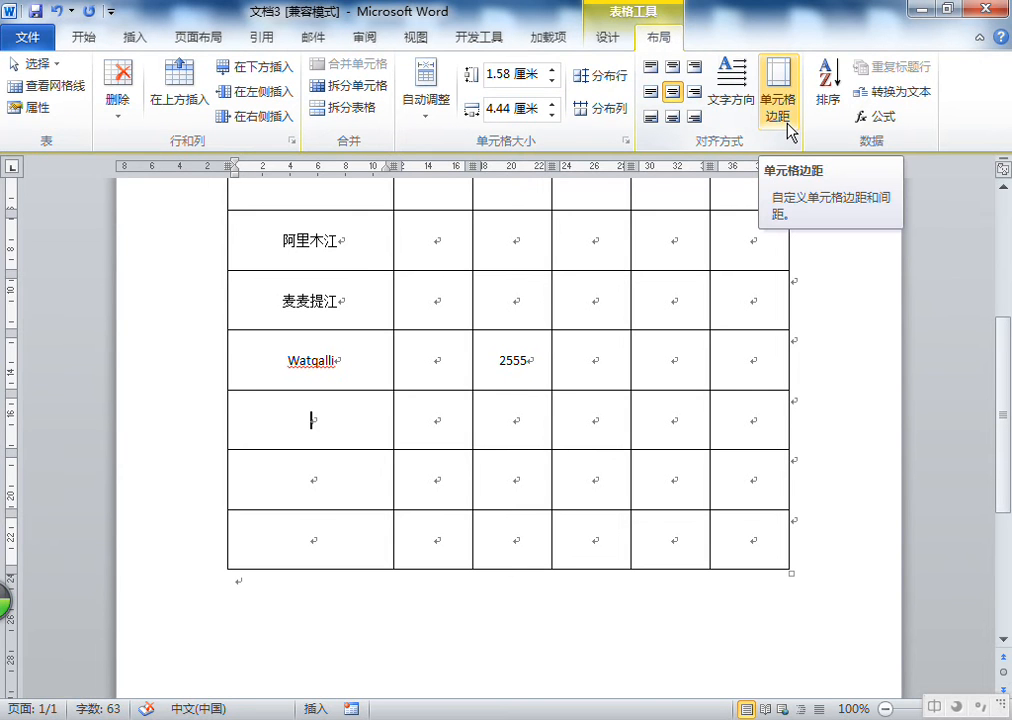
click(346, 425)
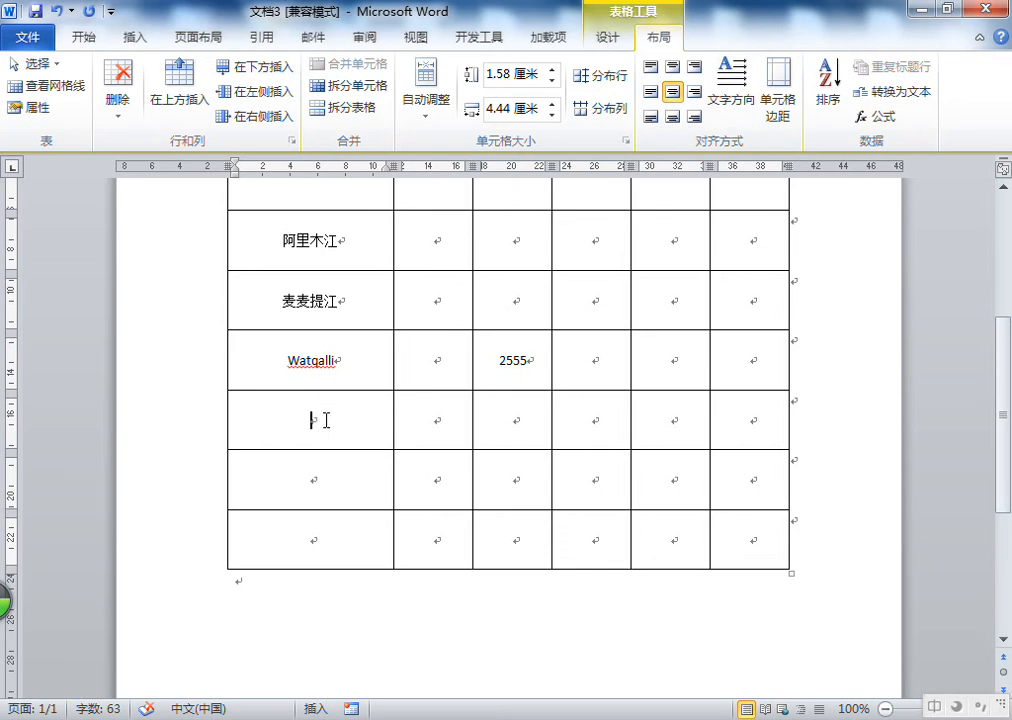
click(316, 420)
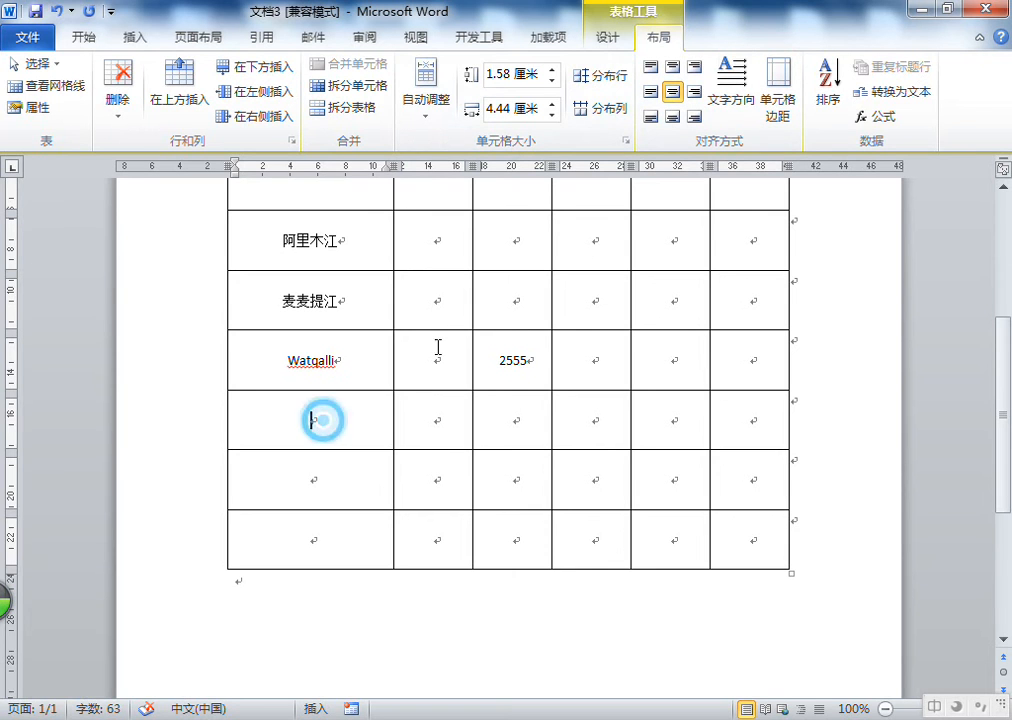
click(779, 100)
drag(556, 249, 698, 200)
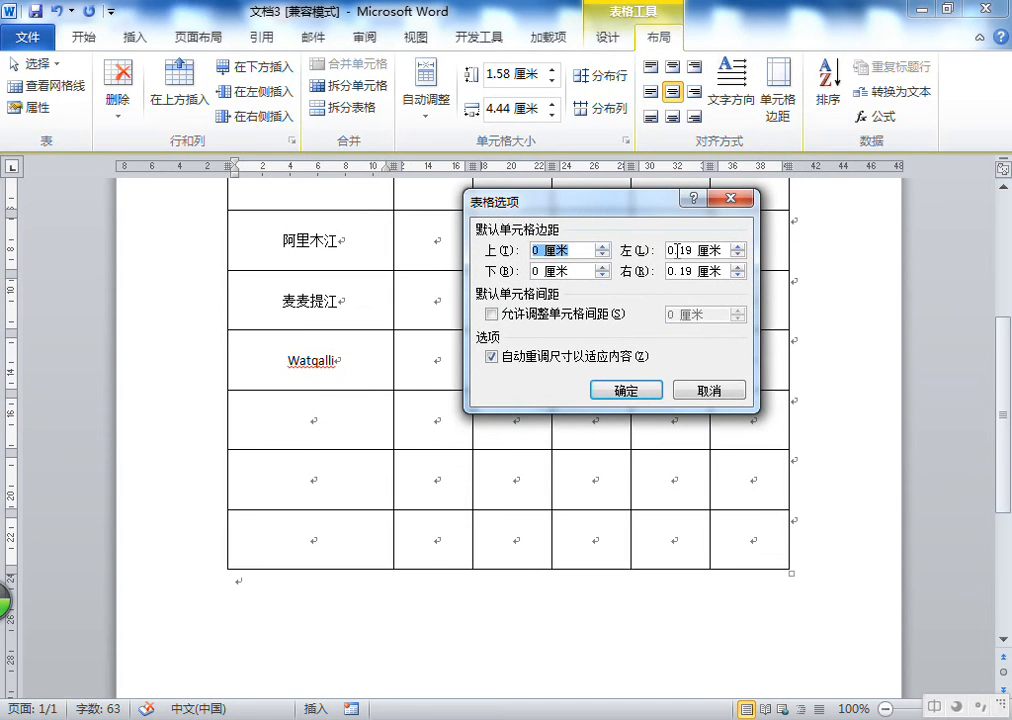
click(534, 250)
key(BackSpace)
text(2)
click(638, 390)
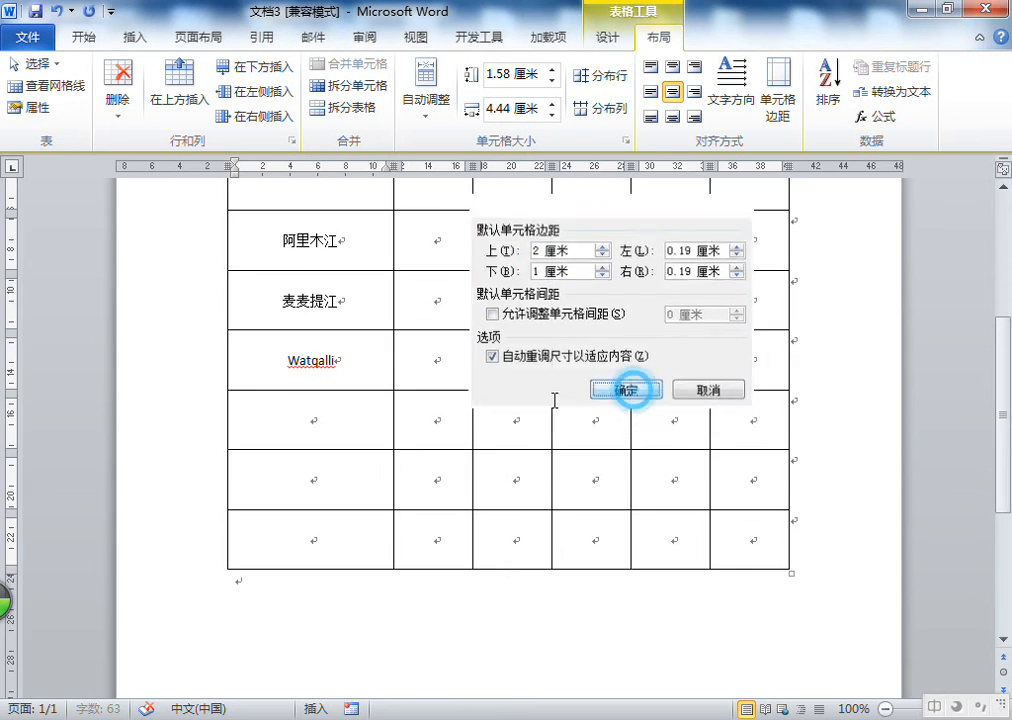
Examine the taller rows and reopen the cell margins settings, cancelling without changes
scroll(359, 437, down, 7)
click(317, 441)
click(319, 387)
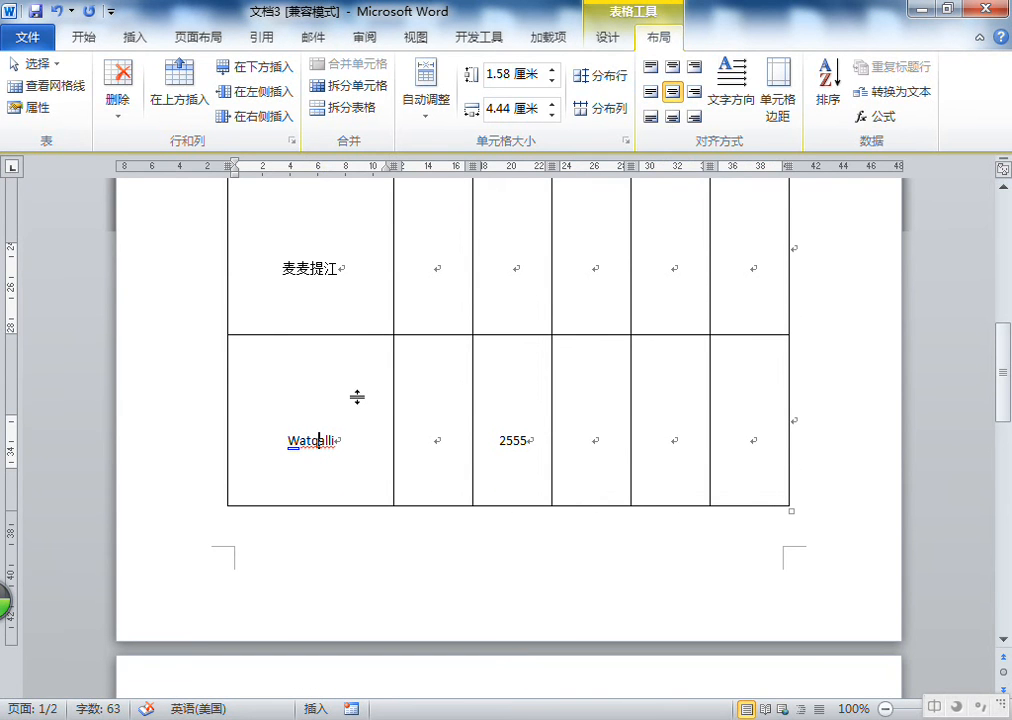
scroll(459, 395, down, 5)
scroll(332, 330, up, 7)
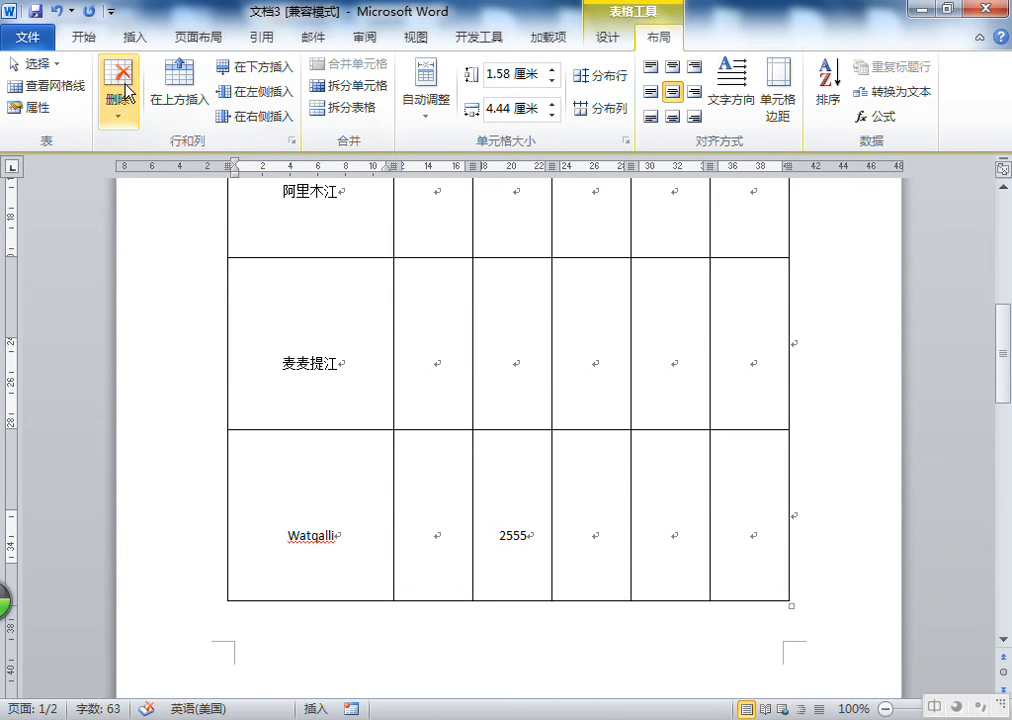
click(781, 93)
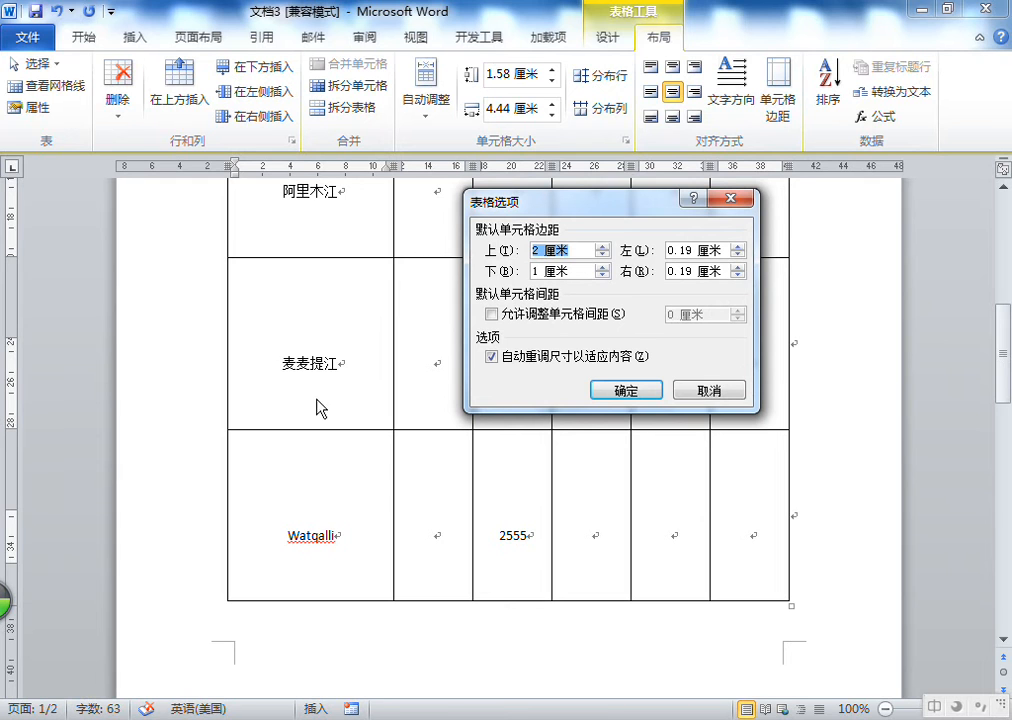
click(735, 399)
click(733, 392)
click(452, 334)
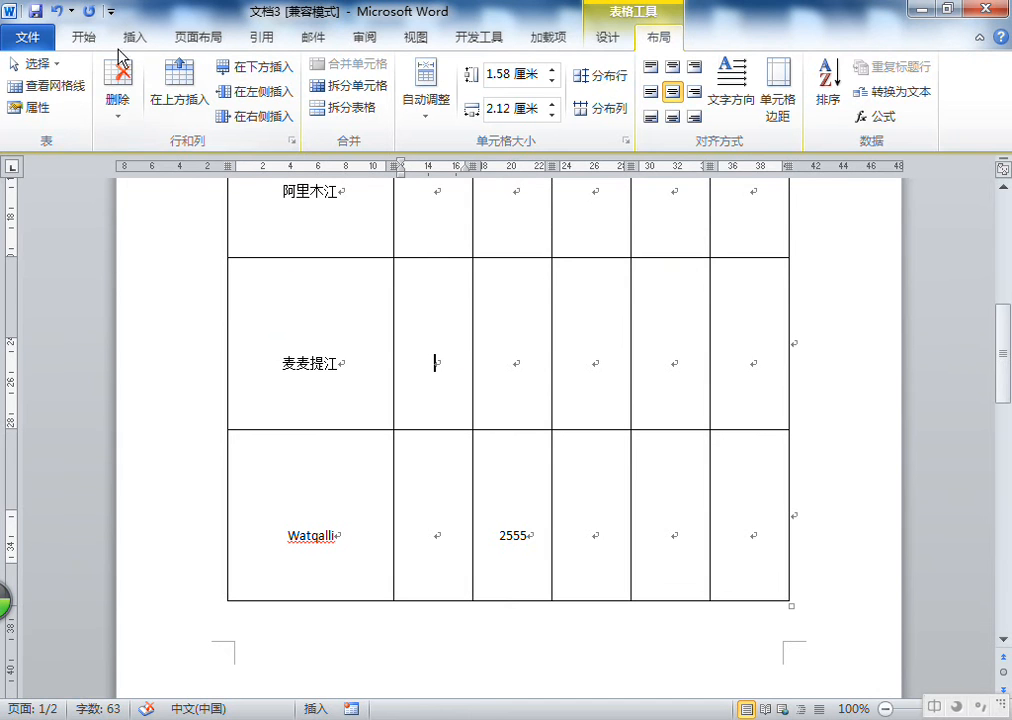
Undo the cell margin change
click(56, 12)
click(56, 12)
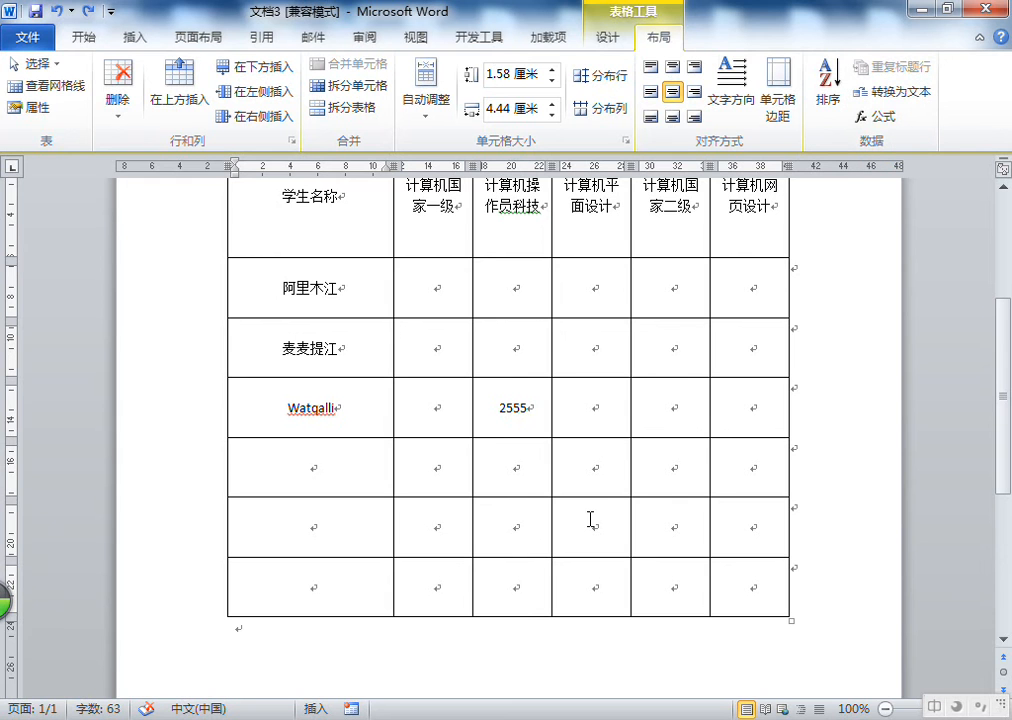
scroll(590, 519, up, 1)
scroll(590, 519, up, 1)
scroll(590, 520, down, 3)
Delete the entire student course table
click(325, 603)
scroll(330, 594, up, 3)
click(324, 318)
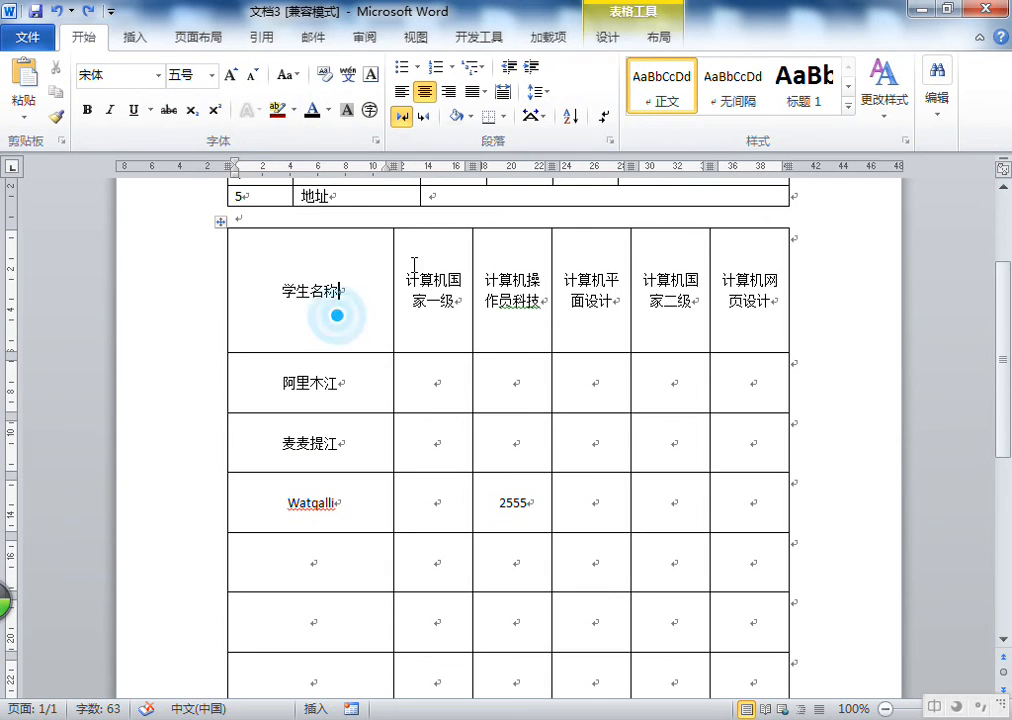
click(659, 38)
click(118, 100)
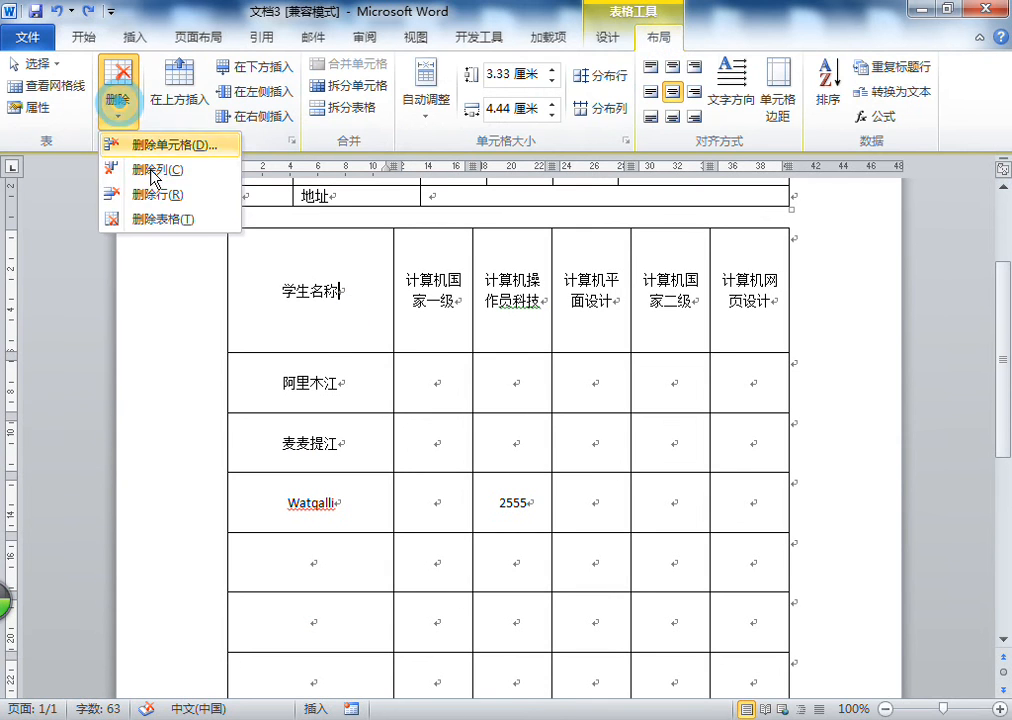
click(147, 219)
Delete the remaining numbered table as well
click(333, 328)
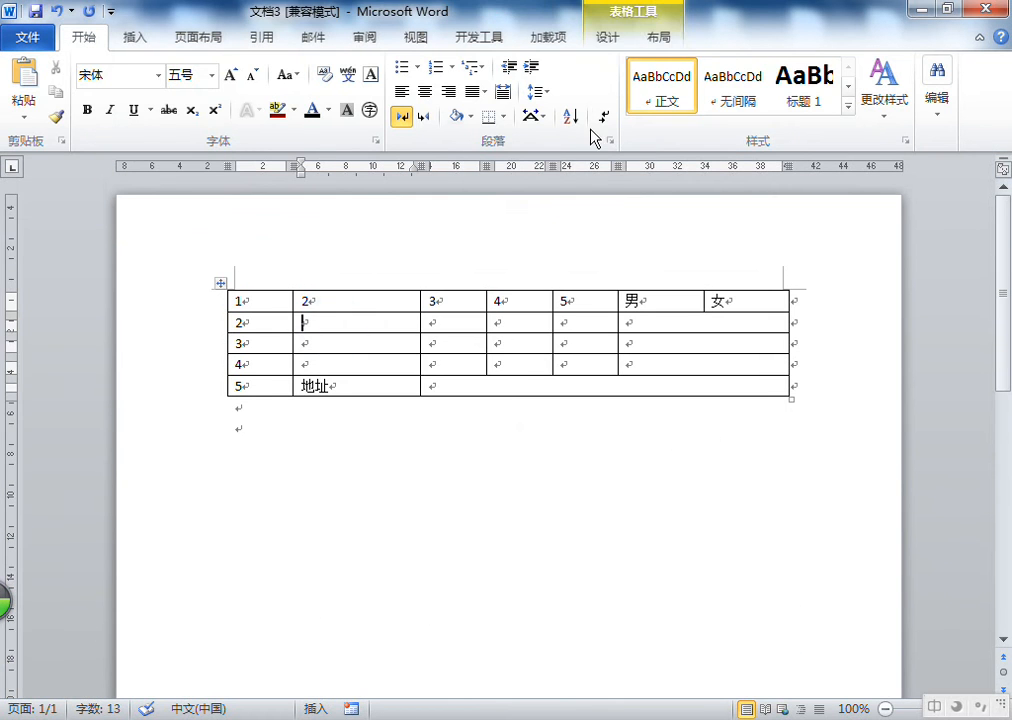
click(659, 38)
click(118, 112)
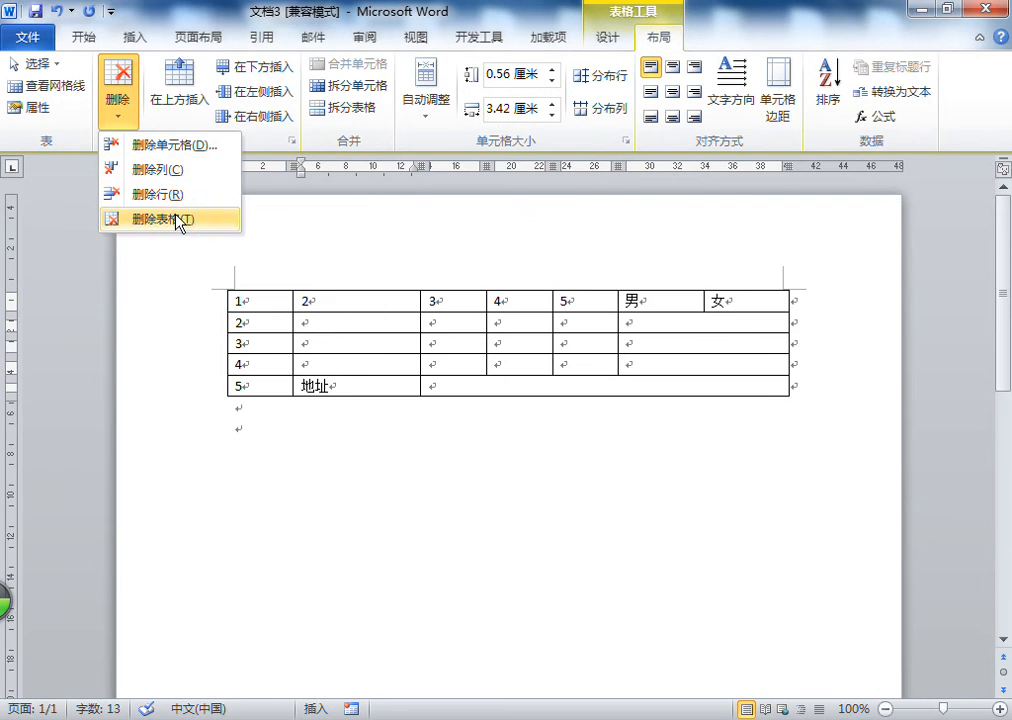
click(172, 219)
click(254, 323)
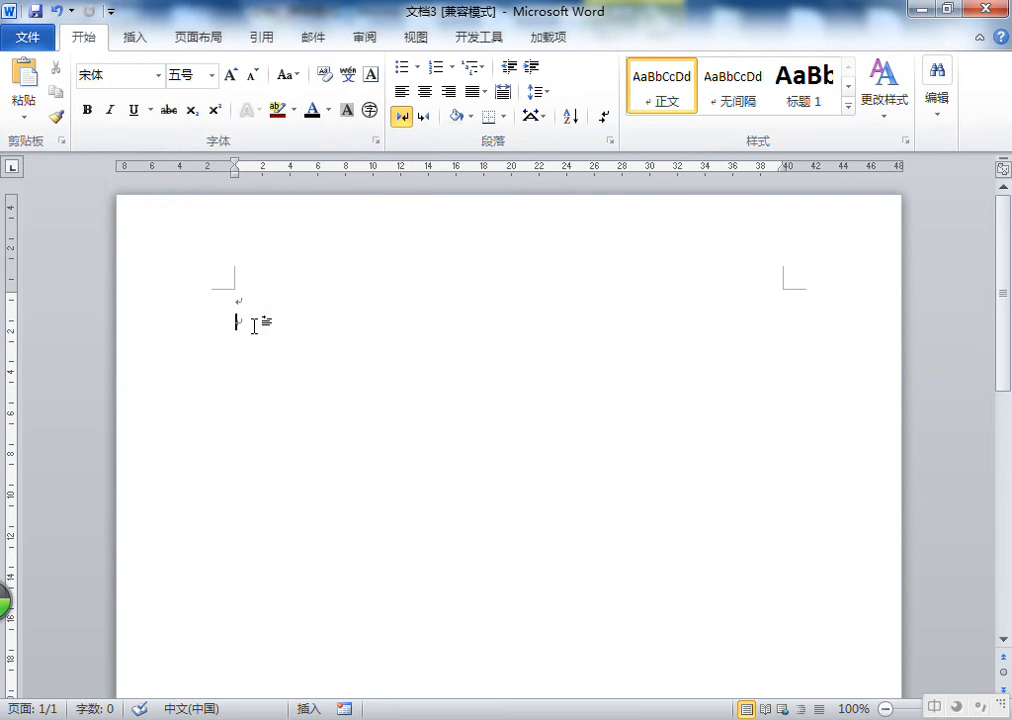
Insert a new table with 6 columns and 8 rows
click(136, 36)
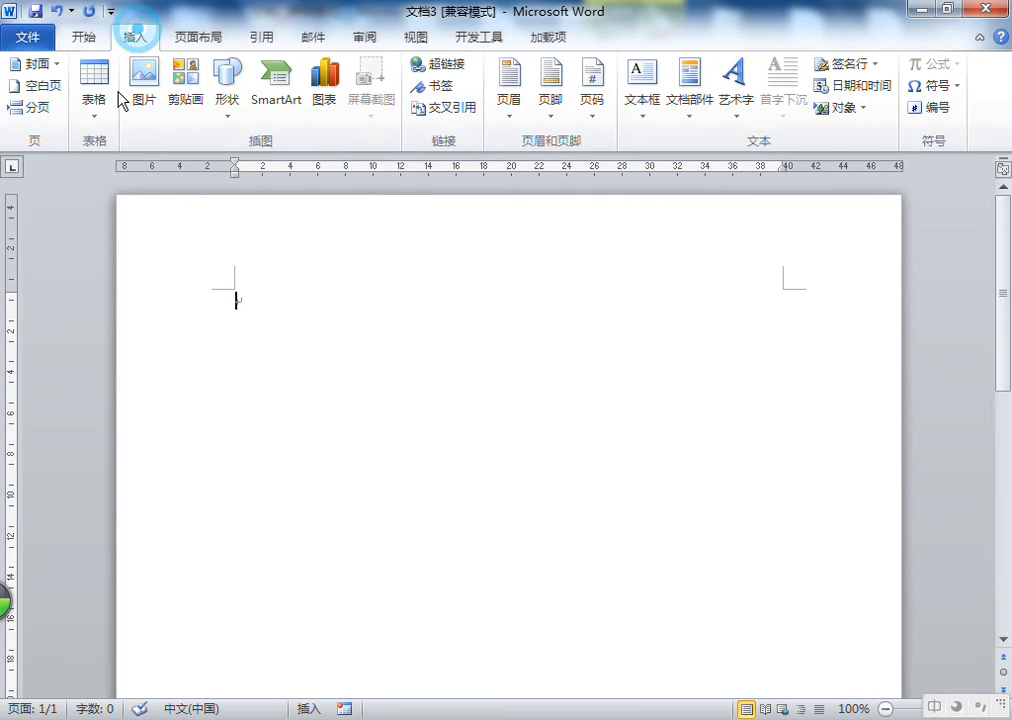
click(92, 86)
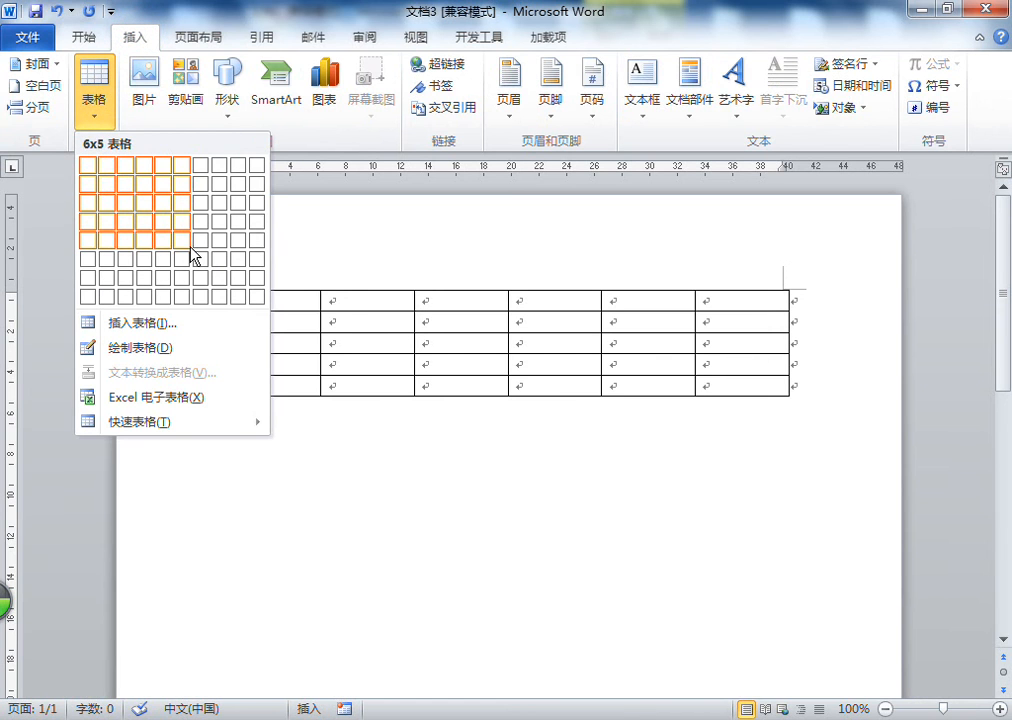
click(190, 297)
click(451, 453)
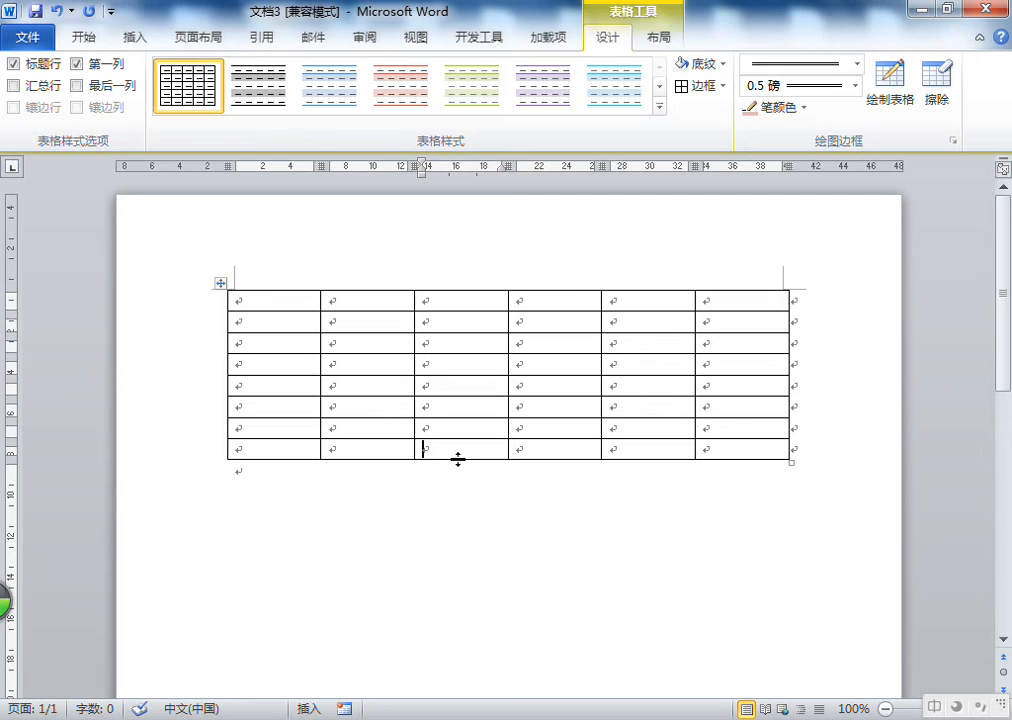
Select the whole new table and increase its font size to 11
click(221, 284)
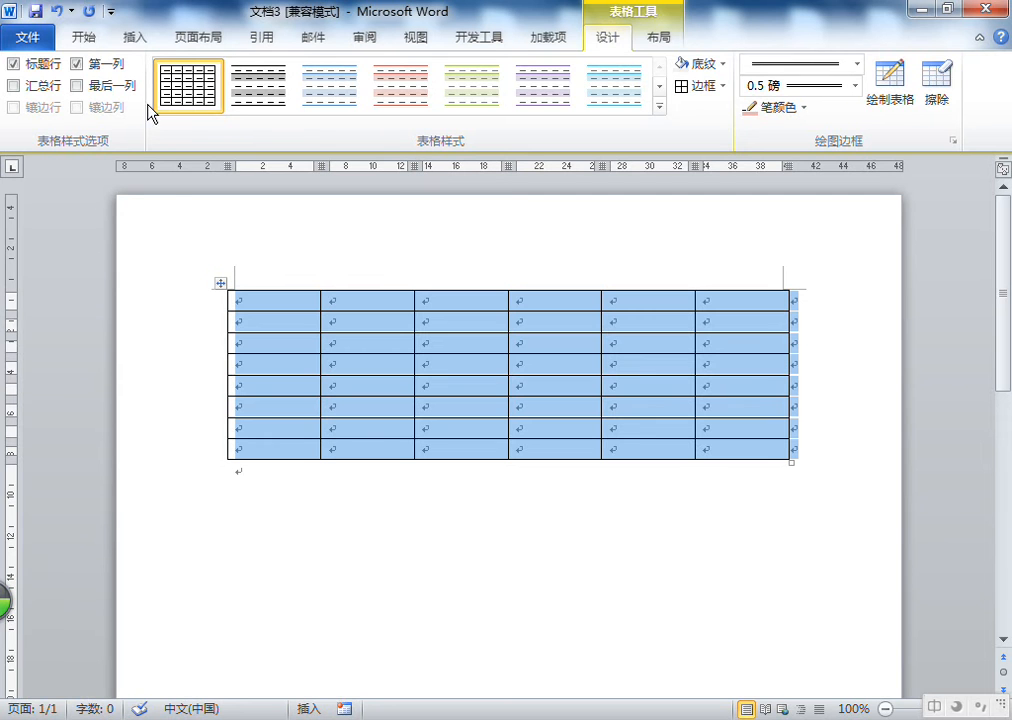
click(81, 39)
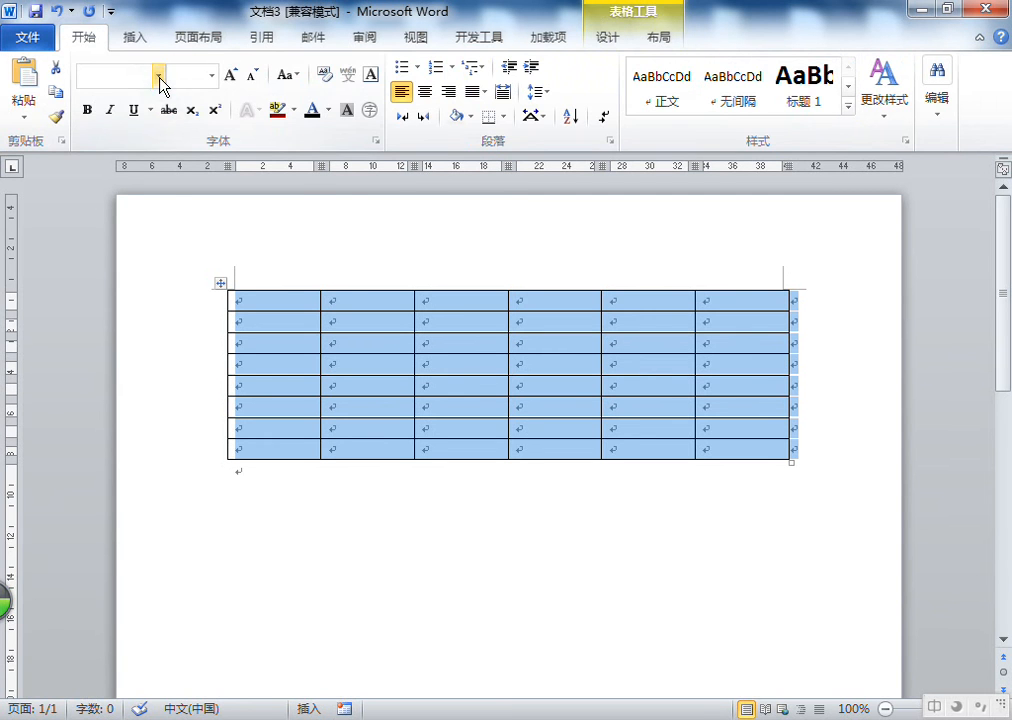
click(159, 76)
click(184, 340)
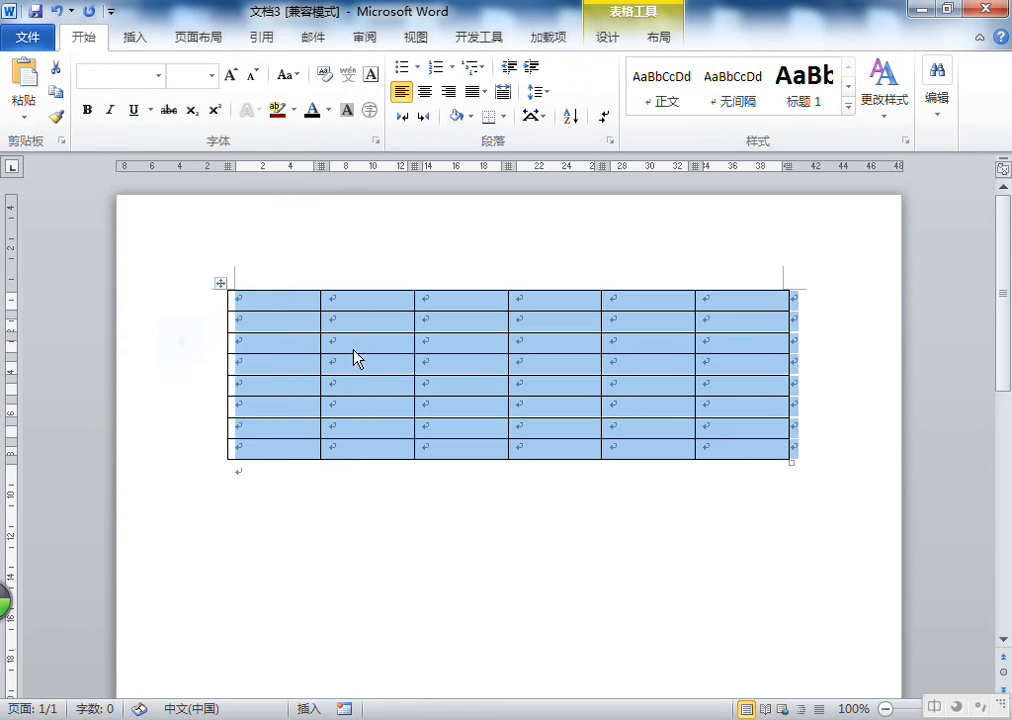
click(233, 76)
click(443, 402)
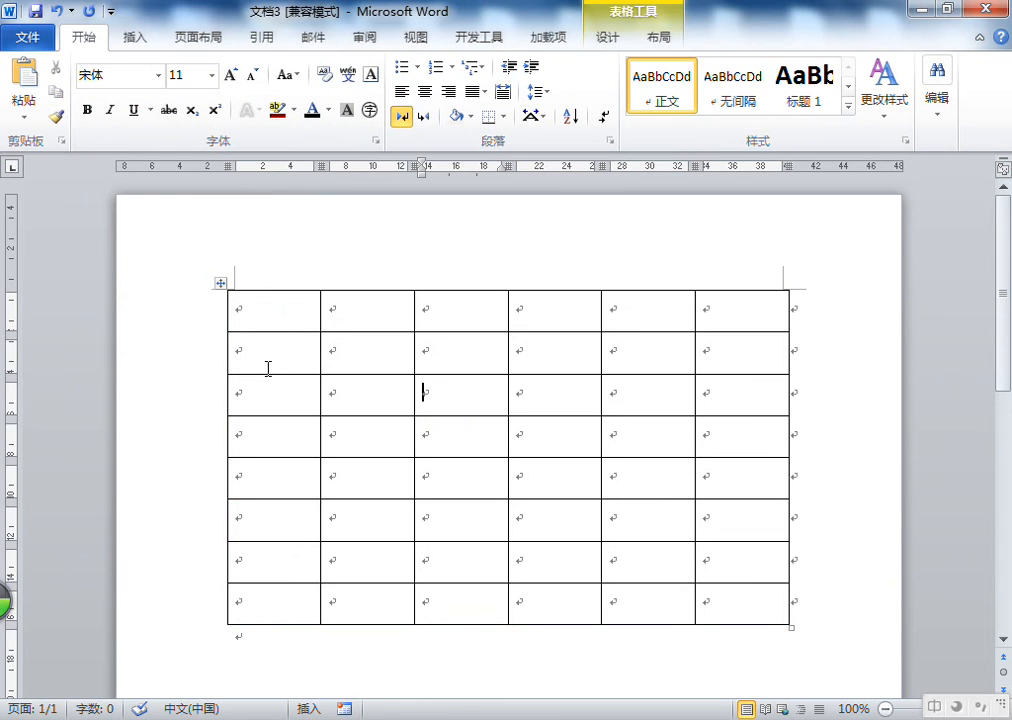
Enter the letters a through g in the first column, from the second row down
click(265, 322)
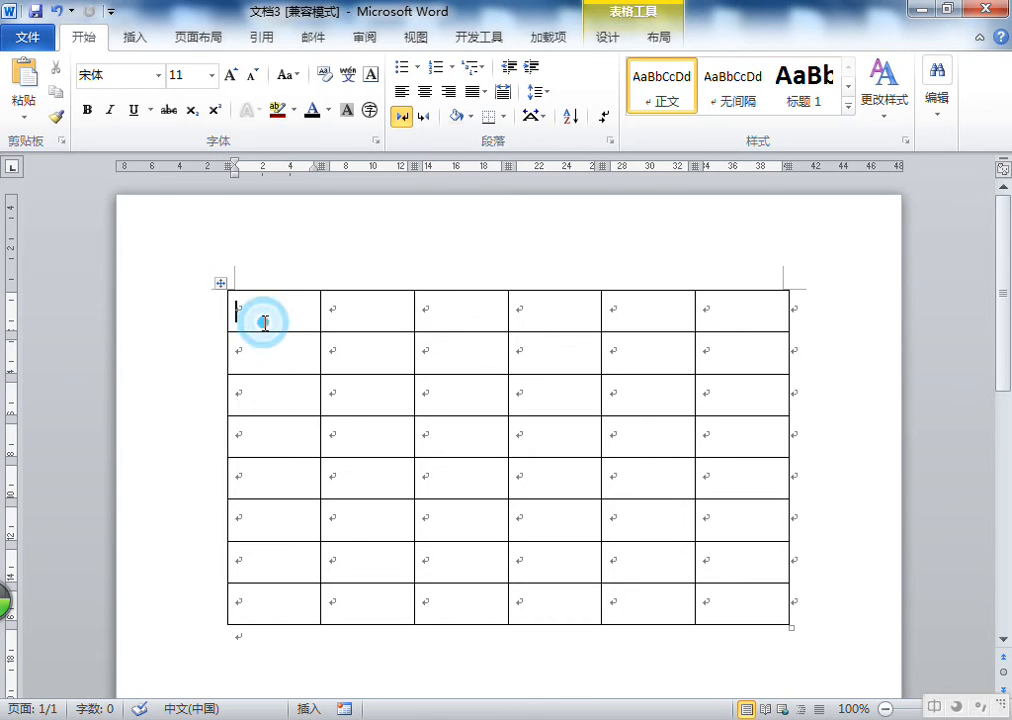
click(274, 357)
text(a)
click(264, 407)
text(b)
click(268, 445)
text(c)
click(271, 476)
text(d)
click(262, 526)
text(e)
click(269, 565)
text(f)
click(279, 604)
text(g)
click(302, 307)
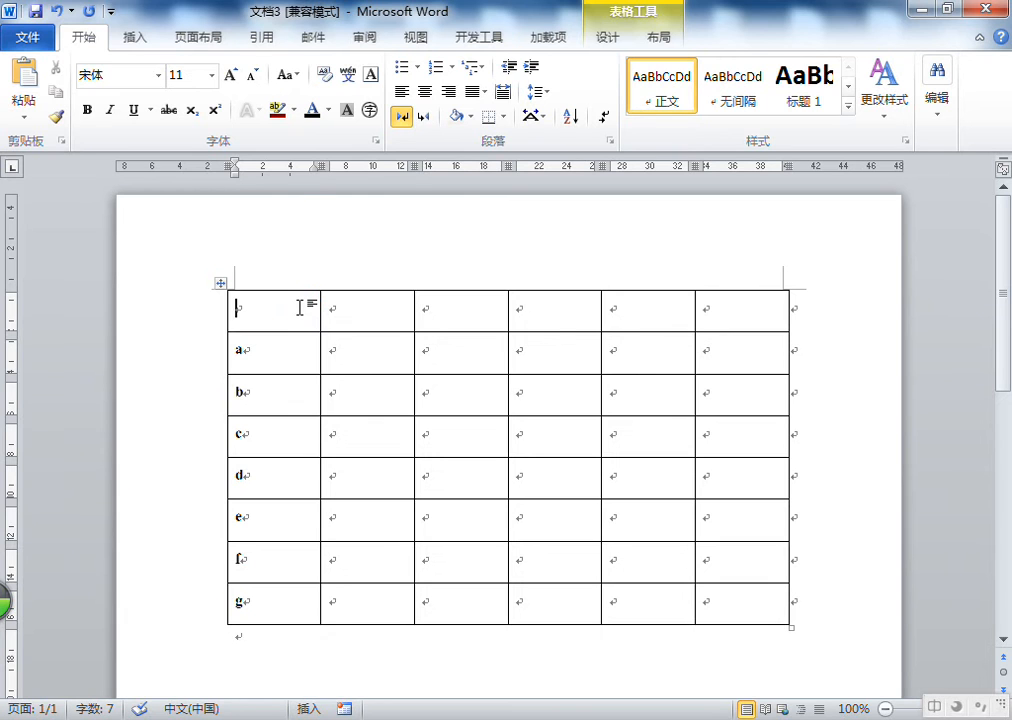
Enter 学号 in the top-left header cell
text(xh)
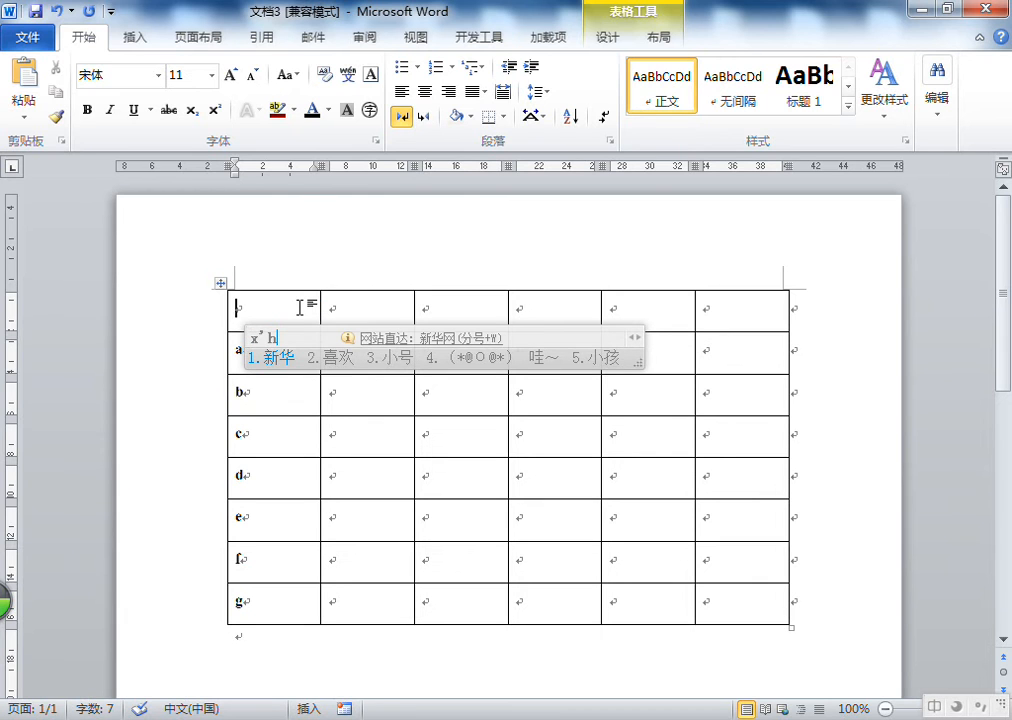
key(BackSpace)
text(ieh)
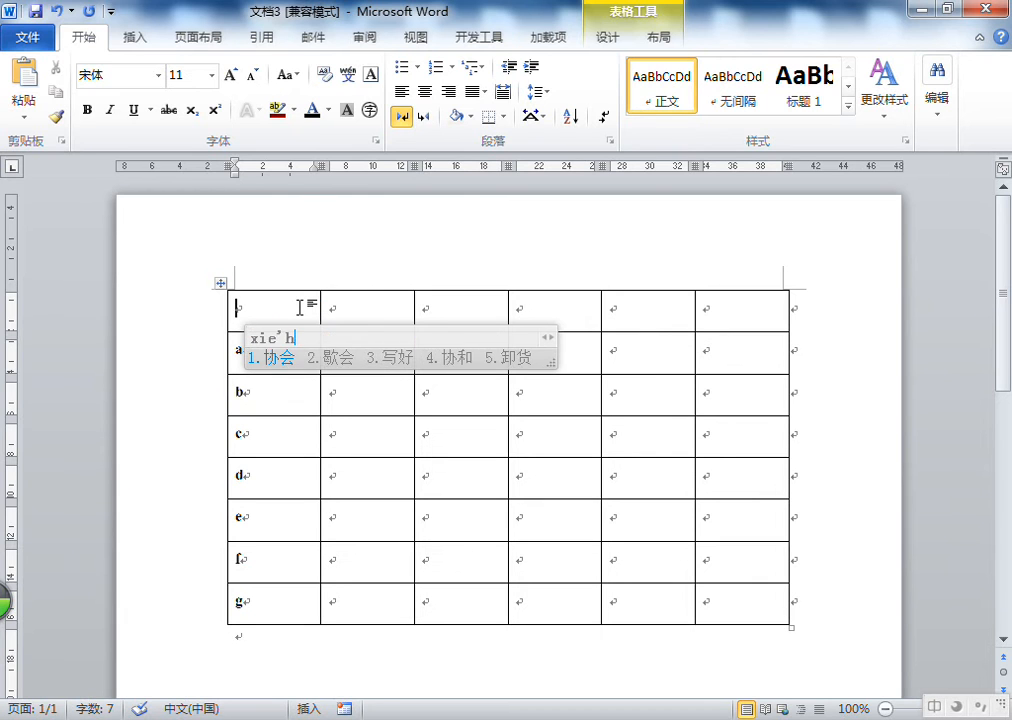
key(BackSpace)
key(BackSpace)
key(BackSpace)
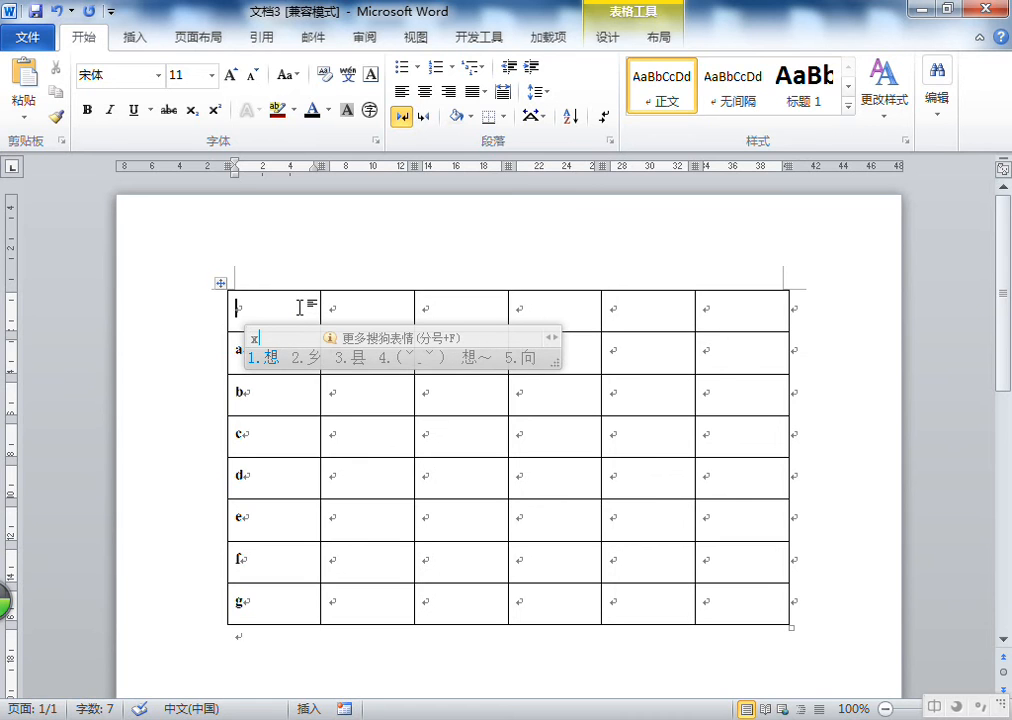
text(uehao)
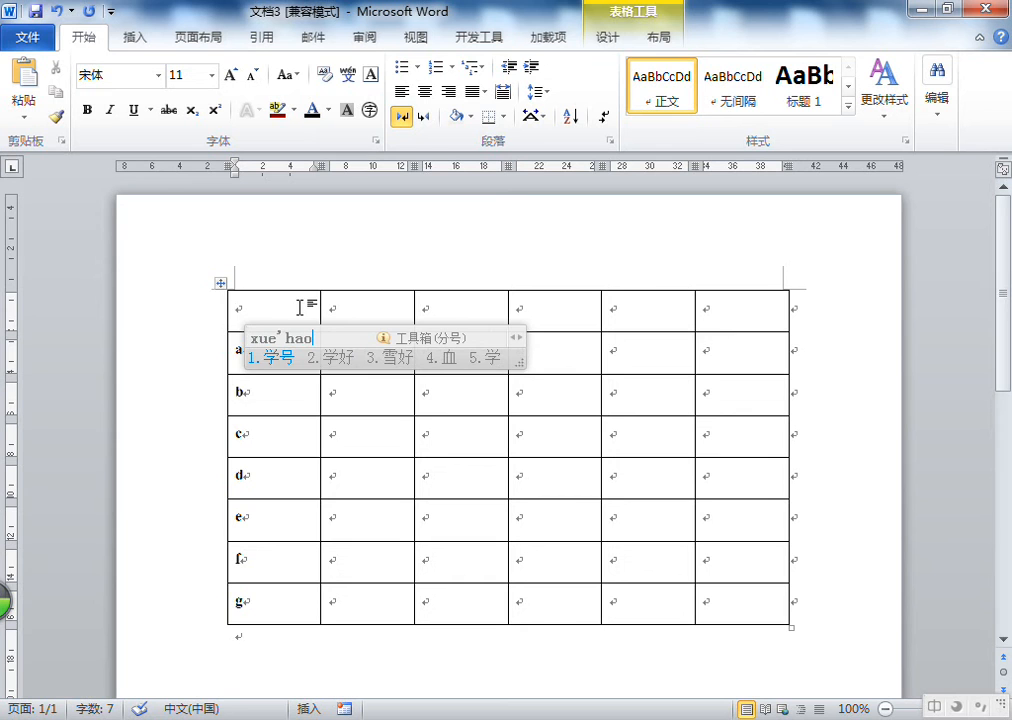
key(space)
right_click(288, 308)
click(260, 304)
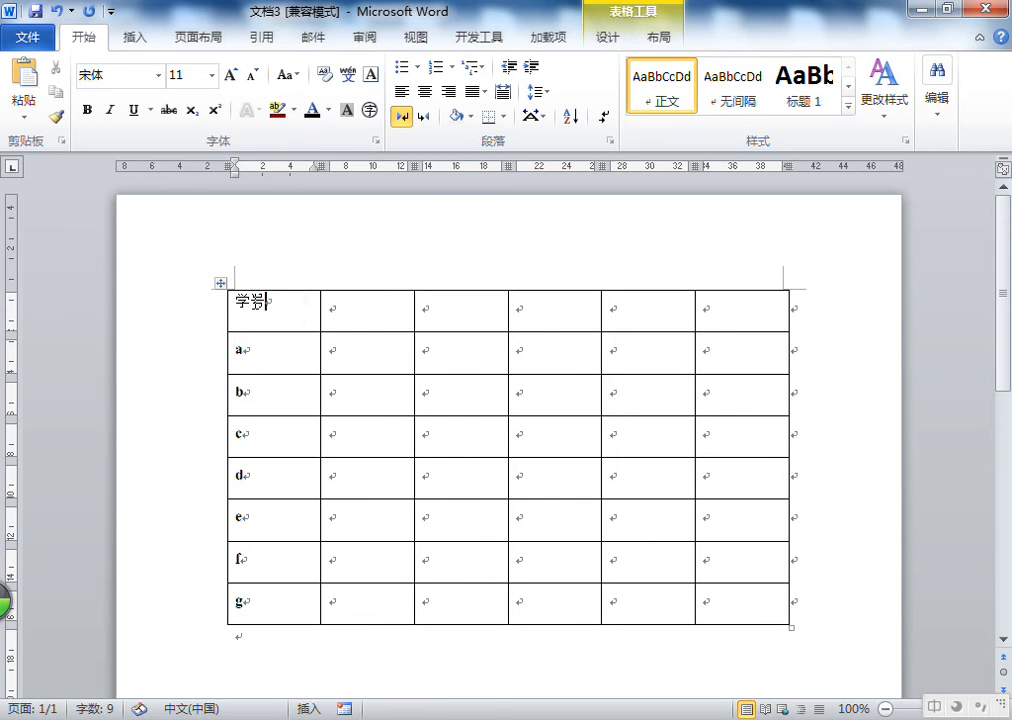
Replace the top-left header text with 编号
key(BackSpace)
key(BackSpace)
text(bh)
key(space)
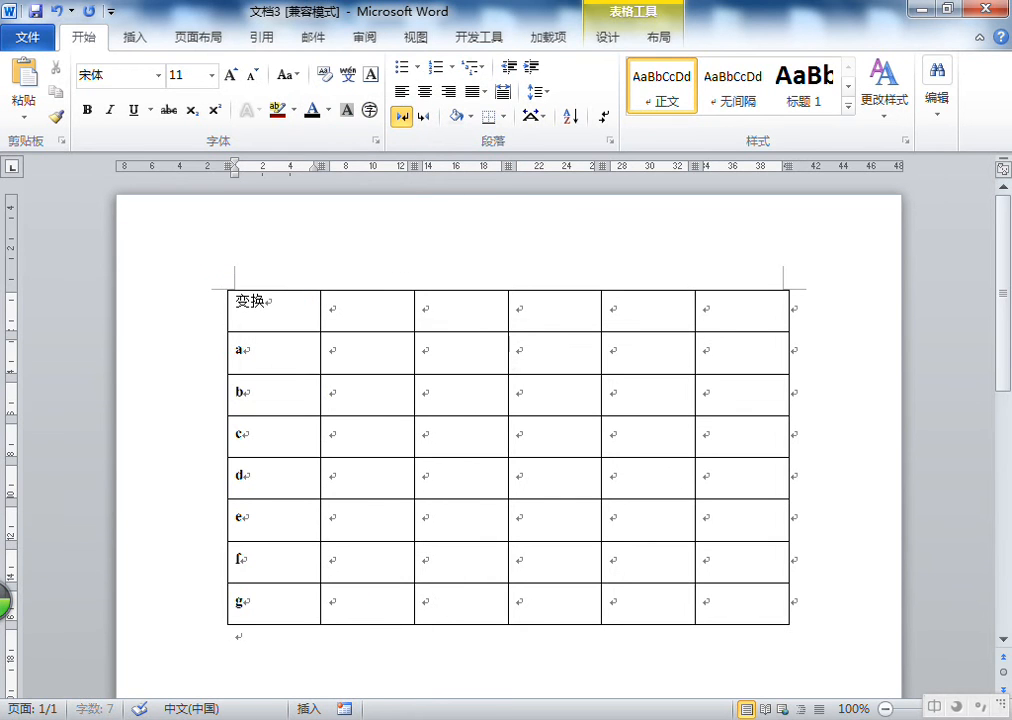
key(BackSpace)
key(BackSpace)
text(bian)
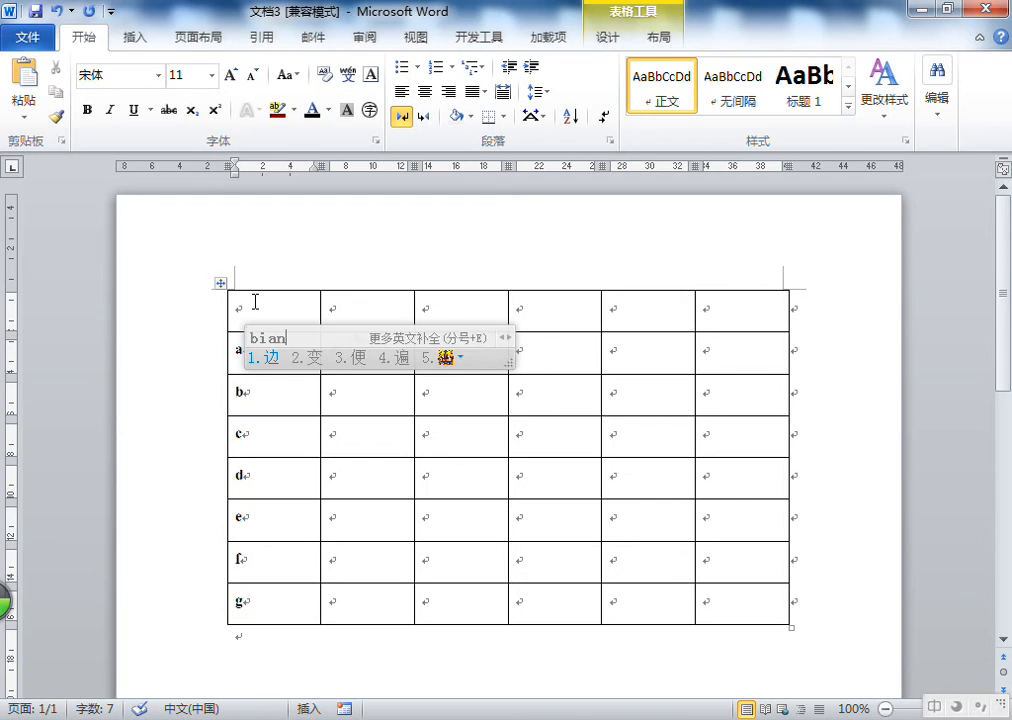
text('hao)
click(394, 314)
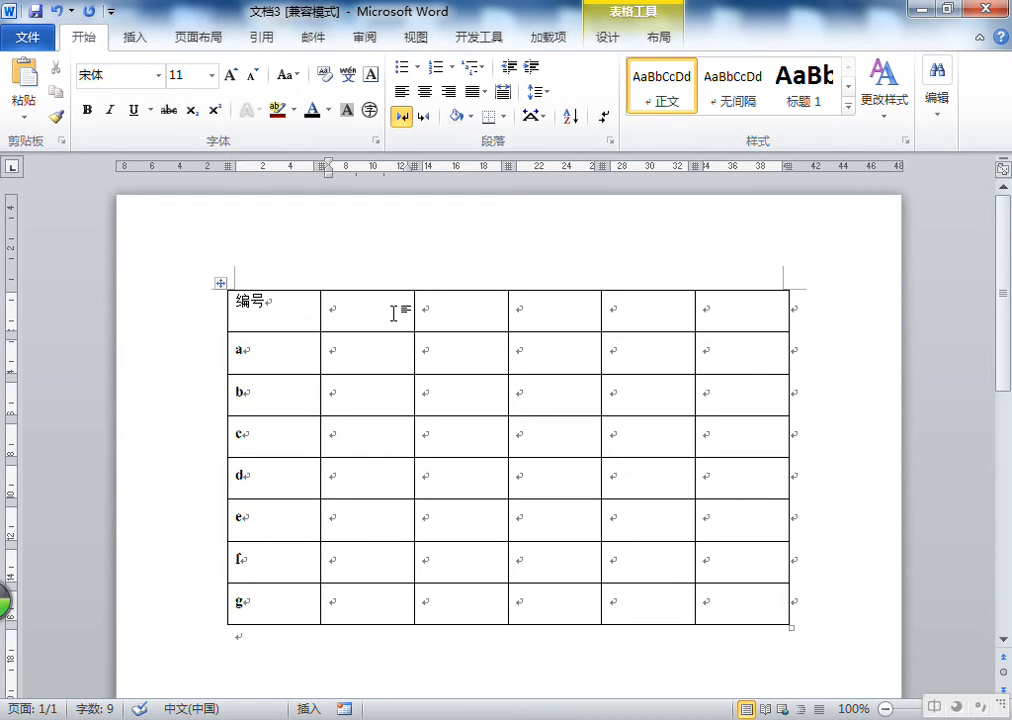
Fill the remaining header cells with 计算机, 汉语, 英语 and 俄语
drag(377, 314, 535, 326)
click(335, 355)
click(666, 42)
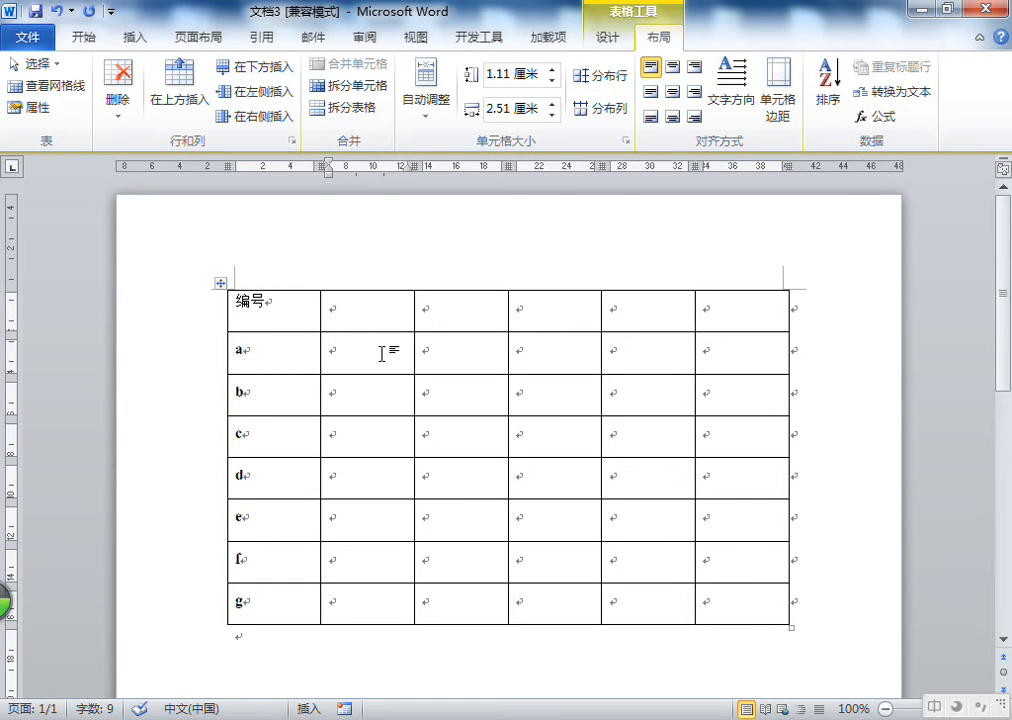
click(383, 319)
text(jsj)
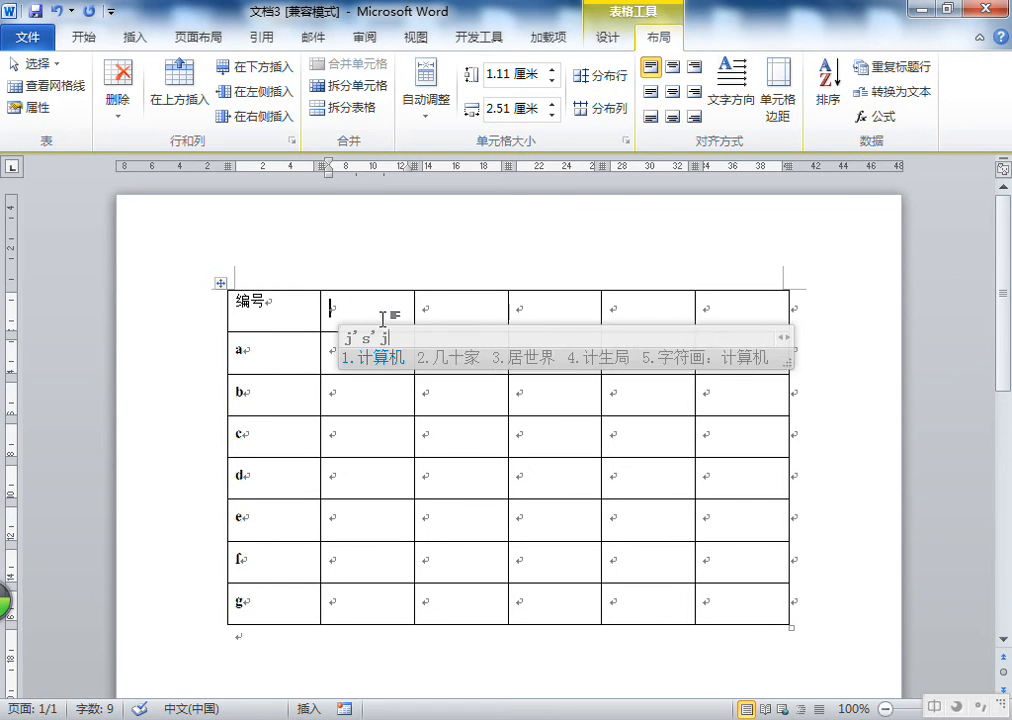
key(space)
key(Tab)
text(han'y)
key(BackSpace)
text(ny)
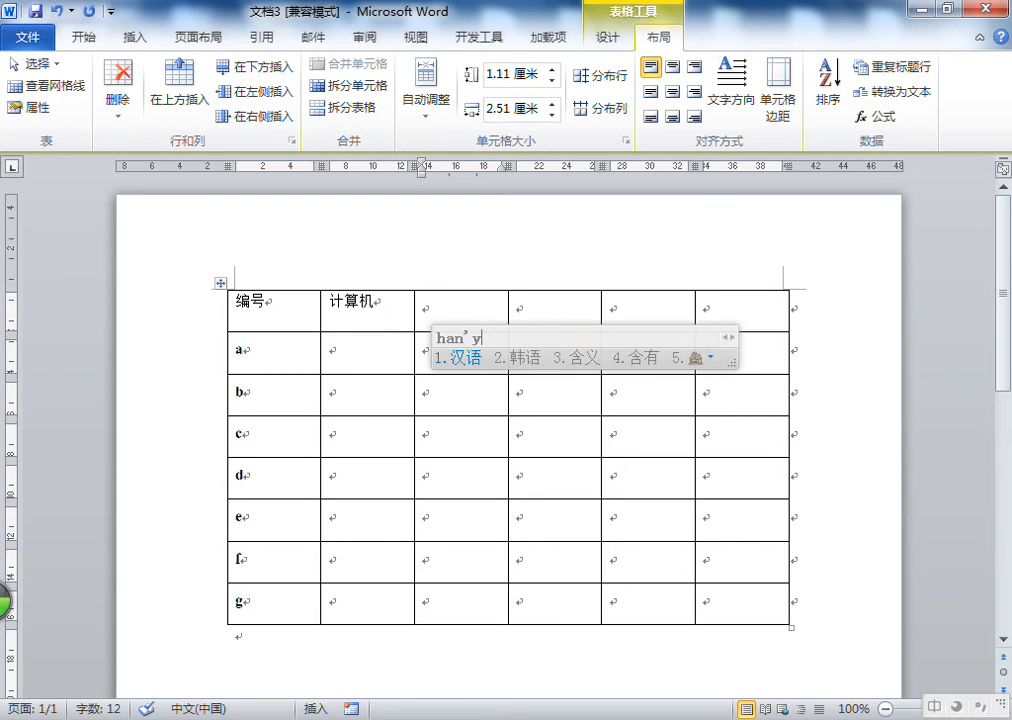
key(space)
key(Tab)
text(yingy)
key(space)
key(Tab)
text(ey)
key(BackSpace)
text(y)
key(space)
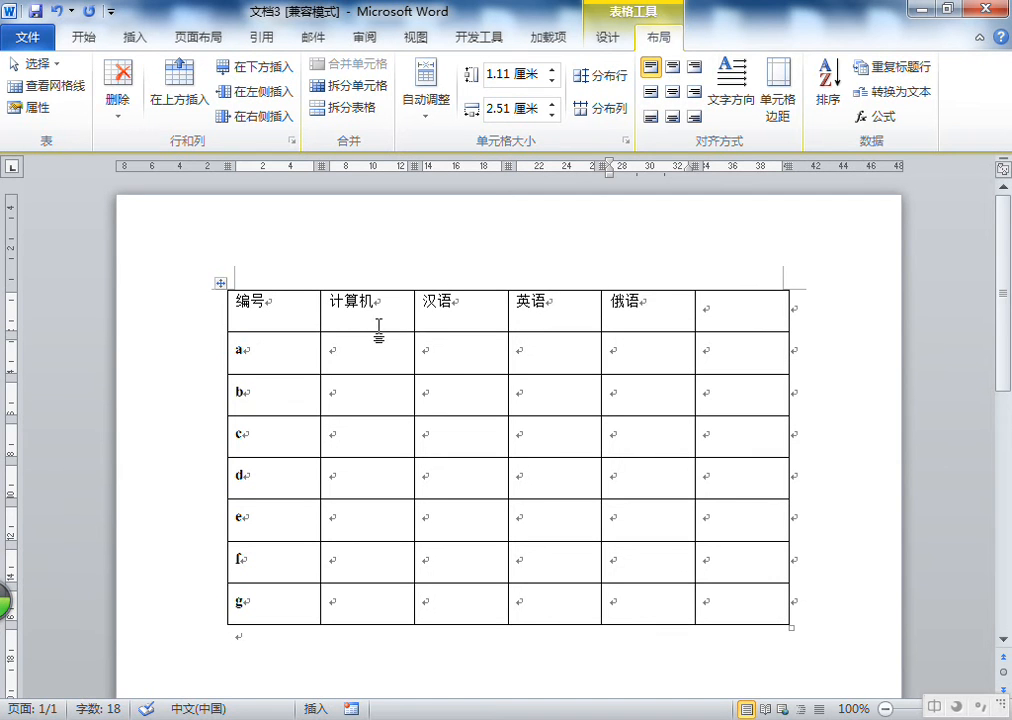
Select the whole table and center its contents both horizontally and vertically
click(221, 283)
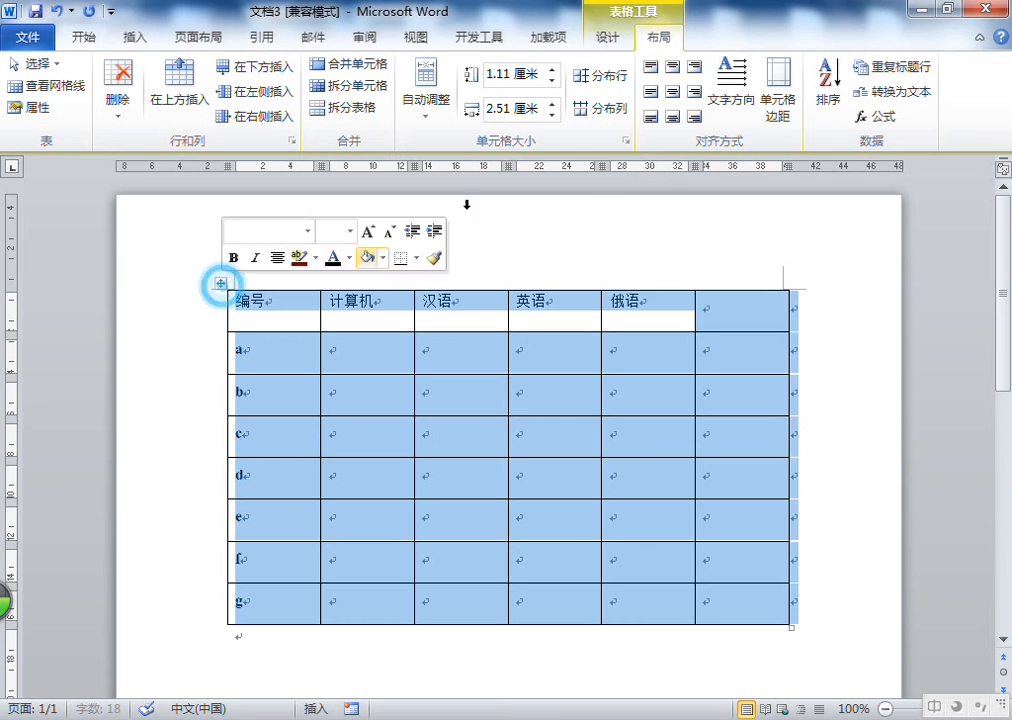
click(672, 91)
Enter the scores 85, 65, 55 and 45 in row a
click(369, 362)
text(85)
key(Tab)
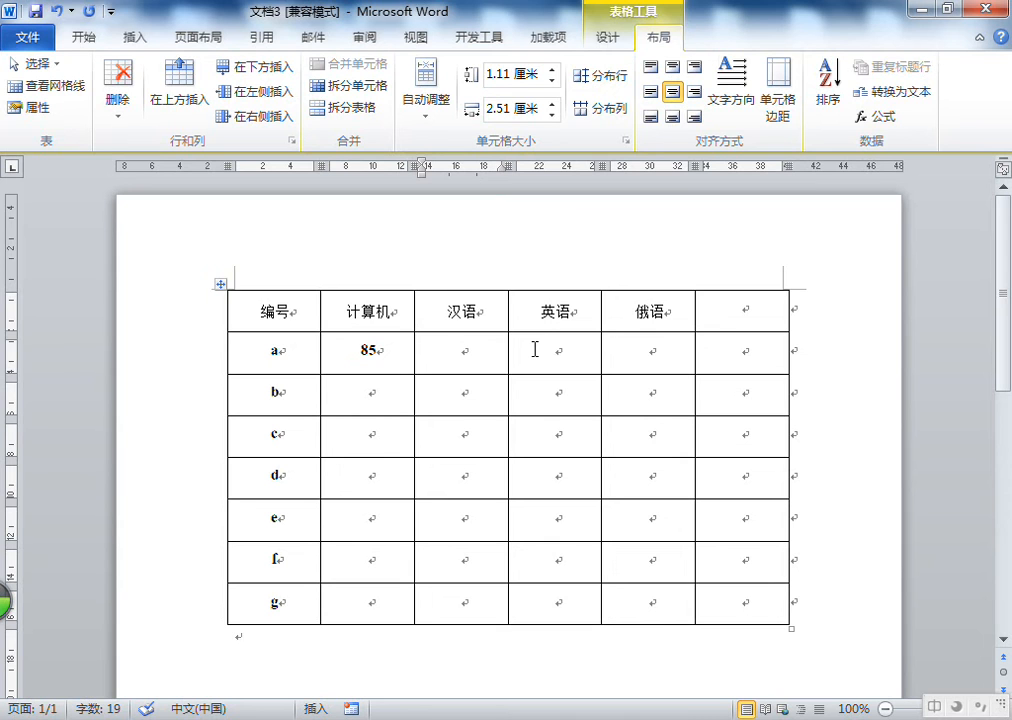
text(65)
key(Down)
key(Right)
click(535, 349)
text(55)
key(Tab)
text(45)
key(Down)
key(Left)
key(Left)
key(Left)
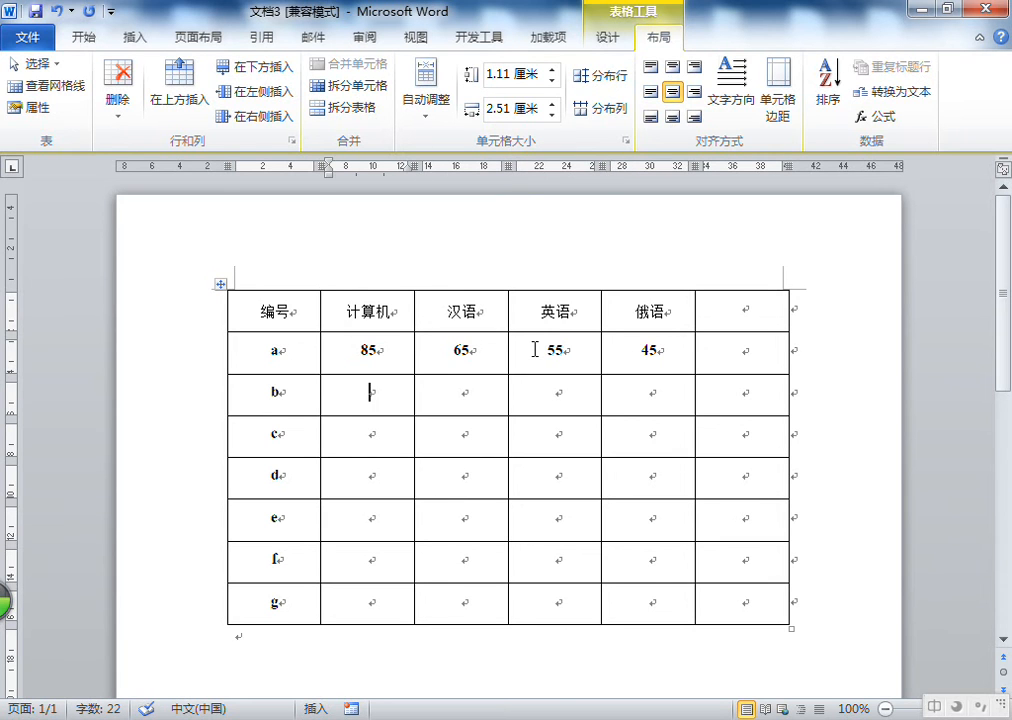
Enter the scores 25, 35, 15 and 45 in row b
text(25)
key(Tab)
text(35)
key(Tab)
text(15)
key(Tab)
text(45)
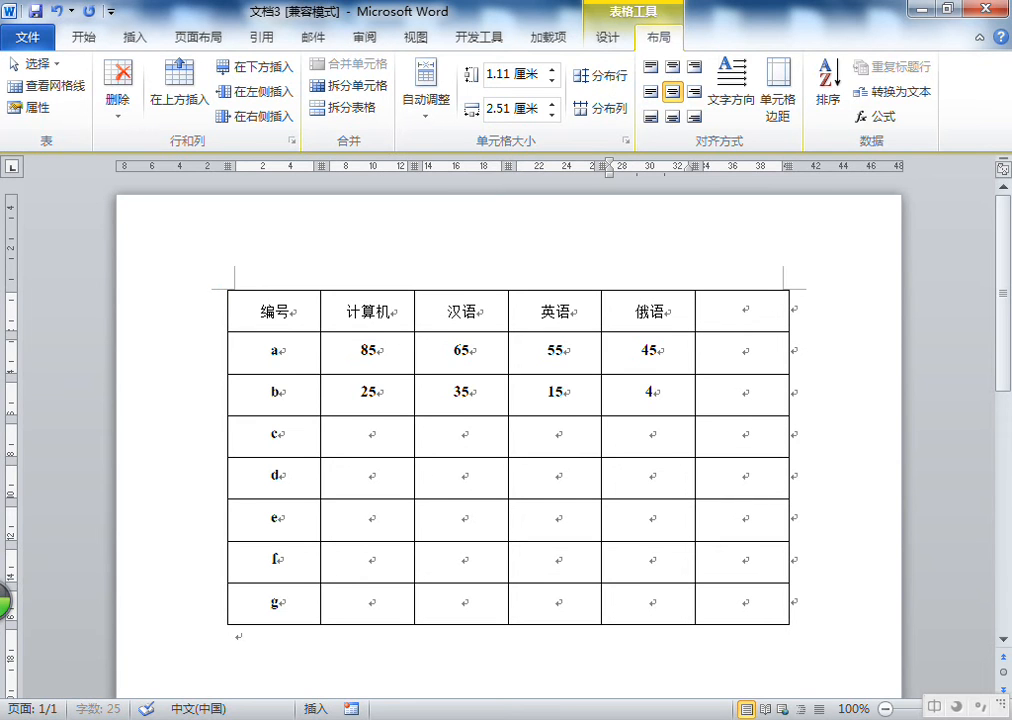
Enter the scores 75, 5, 85 and 65 in row c
key(Down)
key(Left)
key(Left)
key(Left)
text(75)
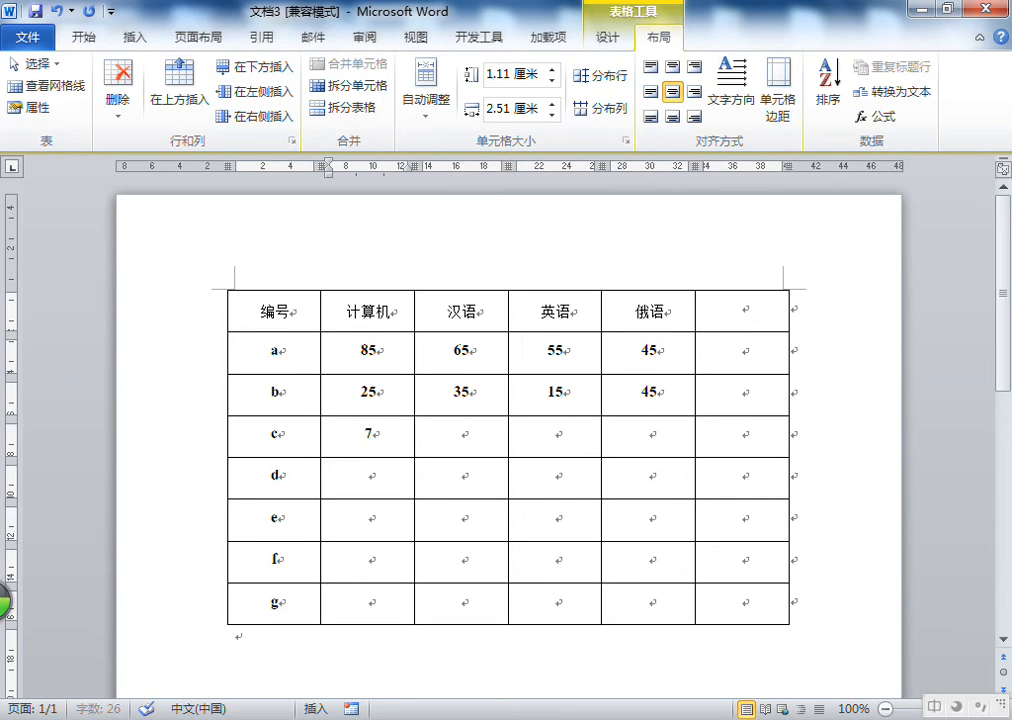
key(Tab)
text(5)
key(Tab)
text(85)
key(Tab)
text(65)
key(Down)
key(Left)
key(Left)
key(Left)
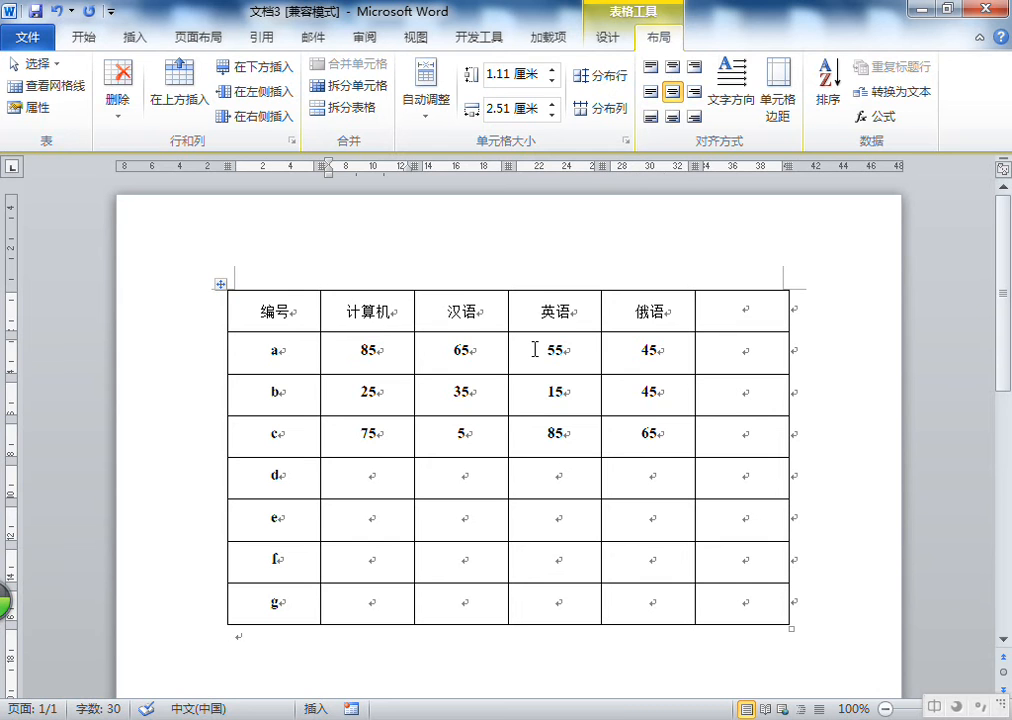
Open the Formula dialog for the last cell of row a
click(760, 357)
right_click(761, 357)
right_click(728, 353)
click(722, 355)
click(743, 352)
click(885, 118)
drag(487, 278, 480, 50)
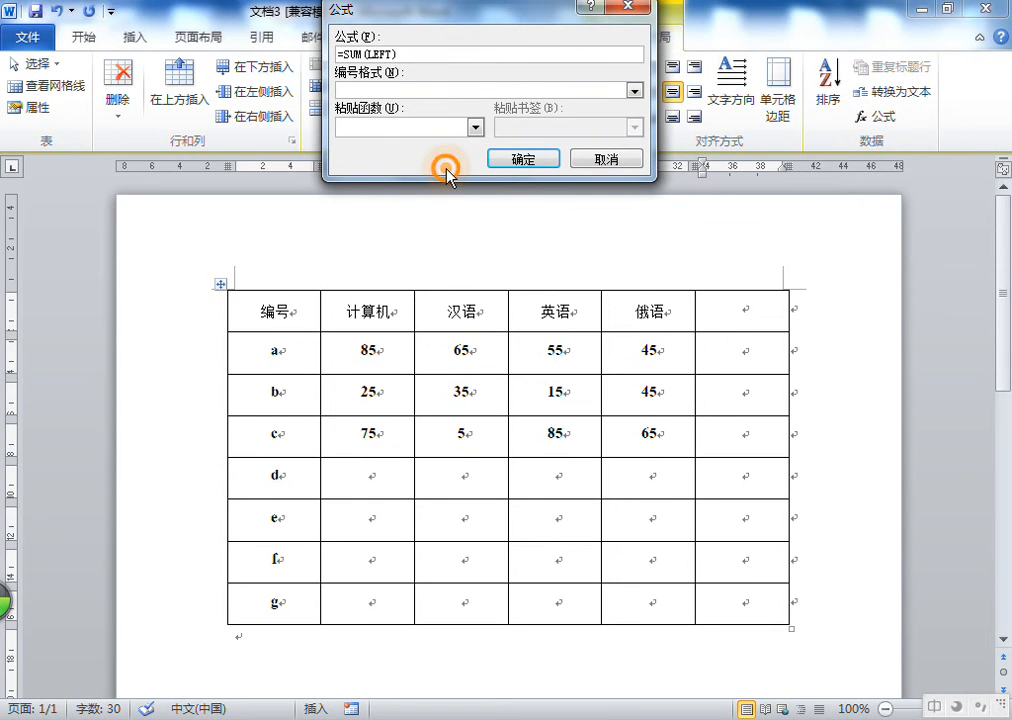
Switch to Notepad and write =sum(left) to illustrate the formula, then minimize it
key(super+r)
key(Return)
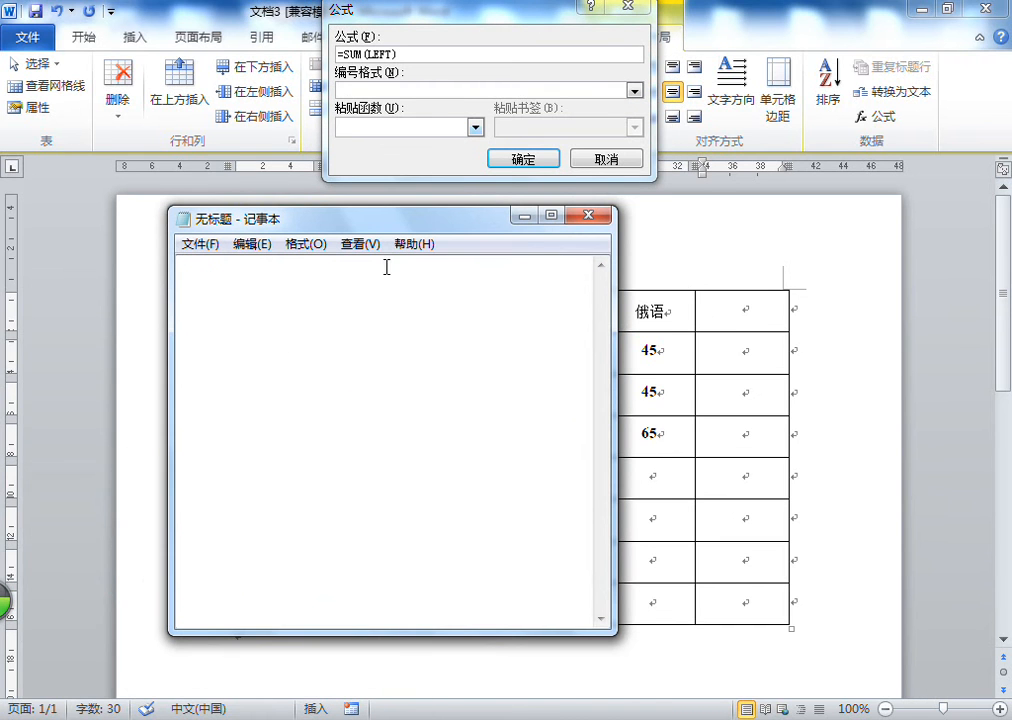
text(=sum)
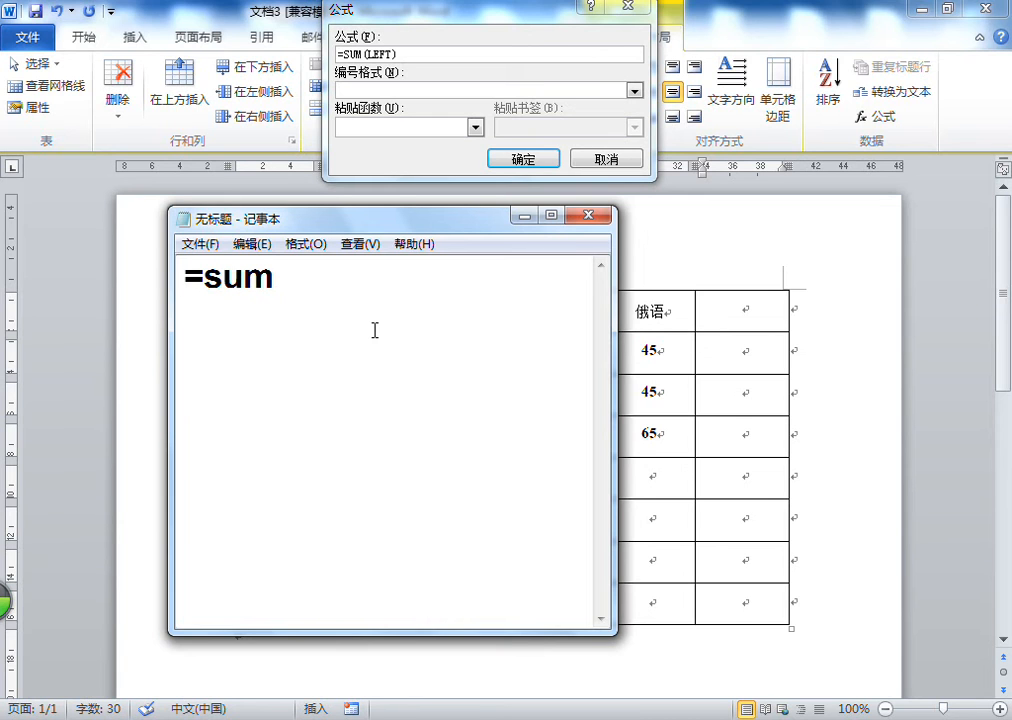
text(())
text(left)
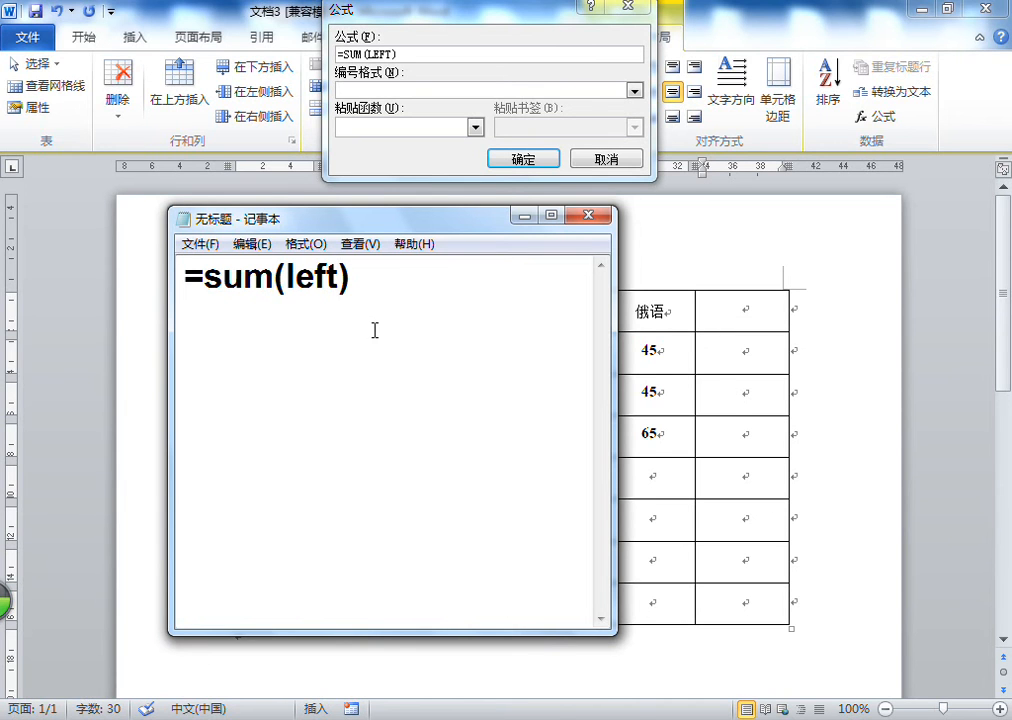
drag(492, 215, 618, 442)
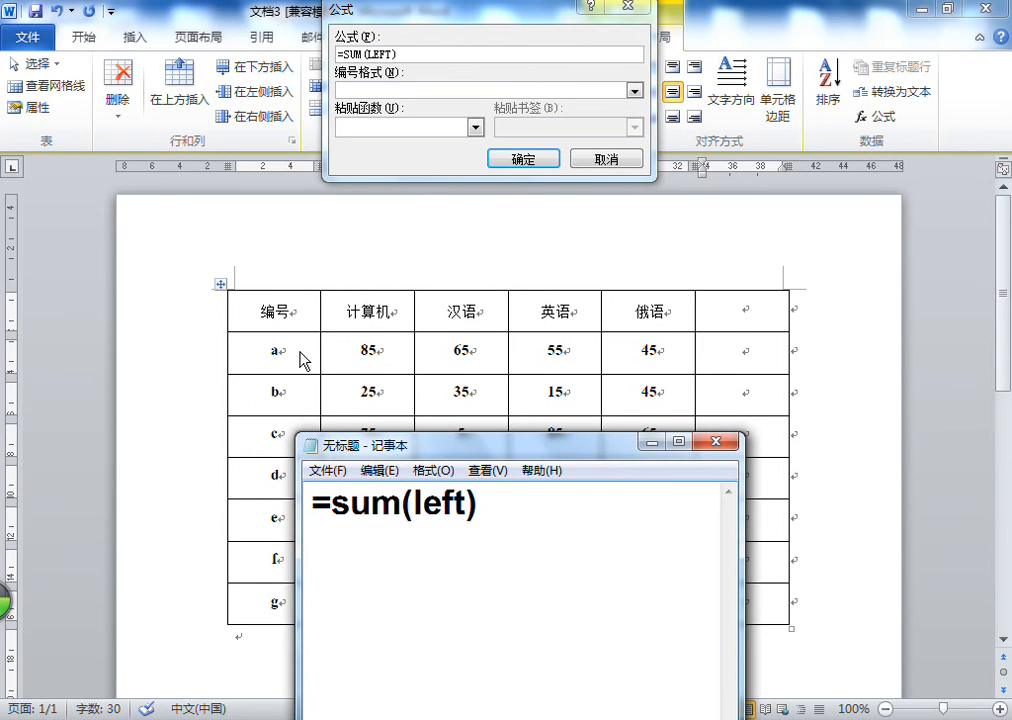
click(660, 471)
click(651, 441)
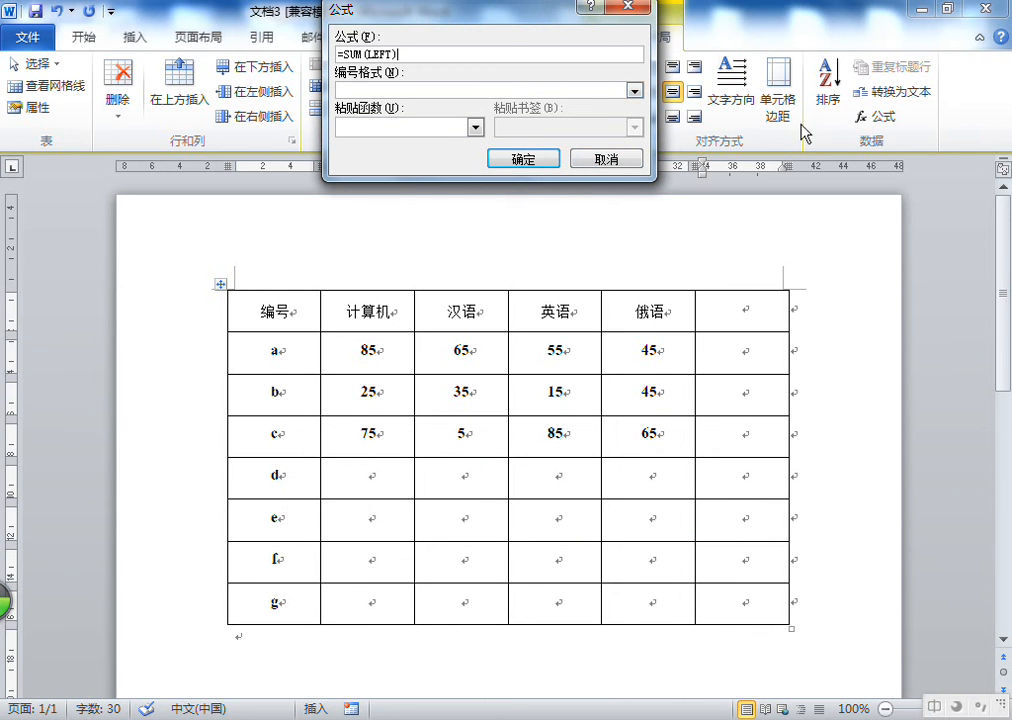
Confirm the =SUM(LEFT) formula to total row a and select row a's scores
click(537, 160)
drag(648, 354, 402, 357)
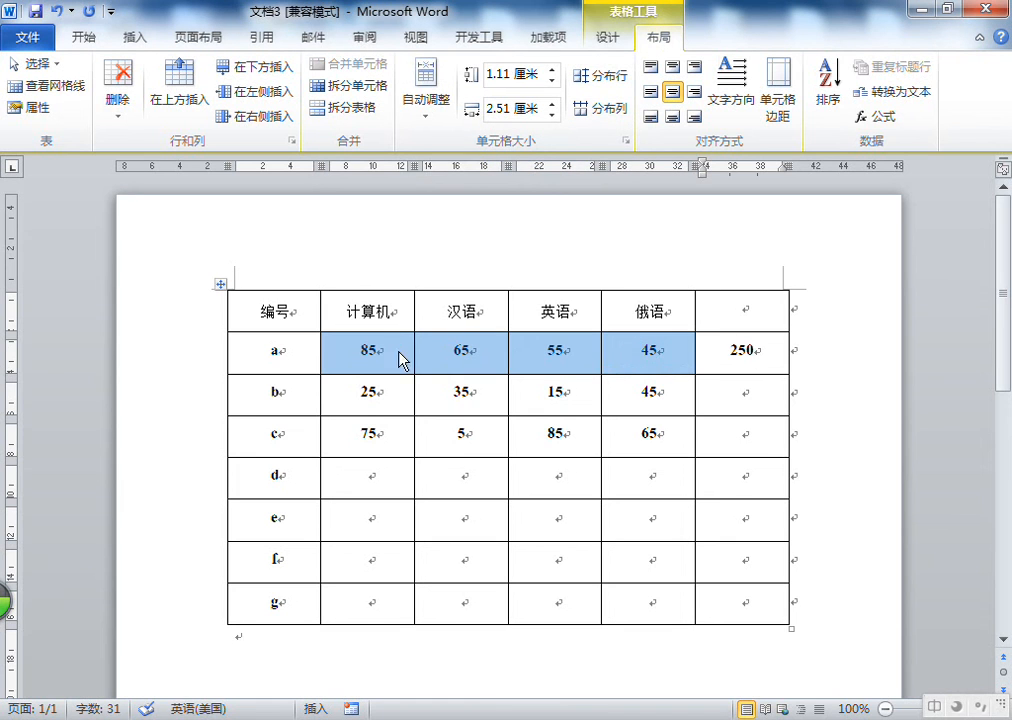
click(723, 390)
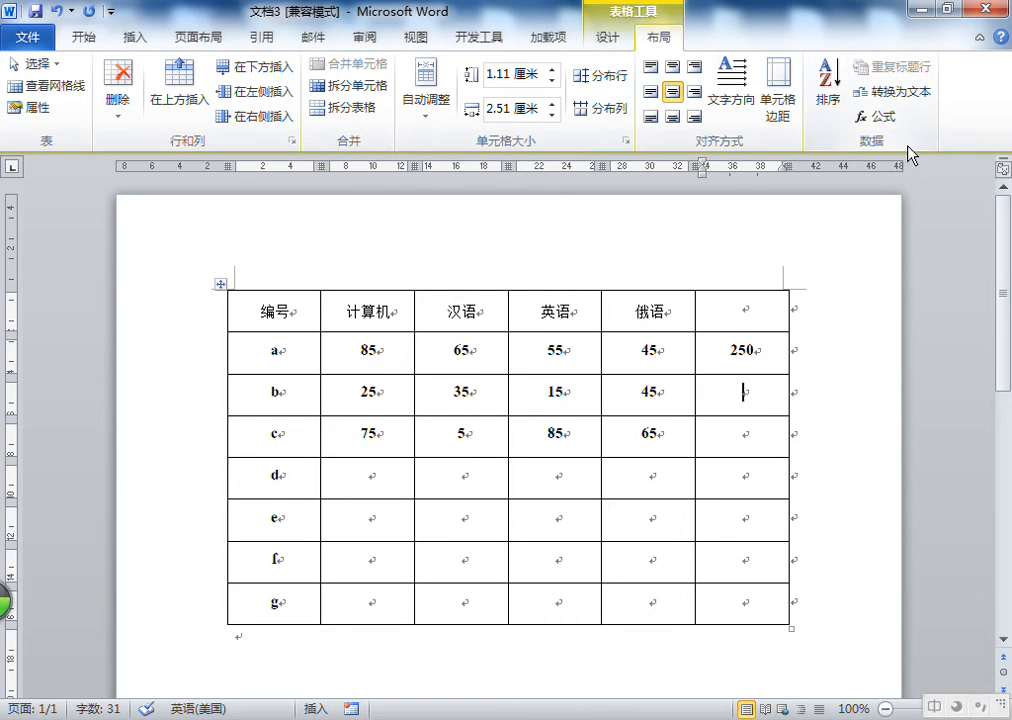
click(876, 116)
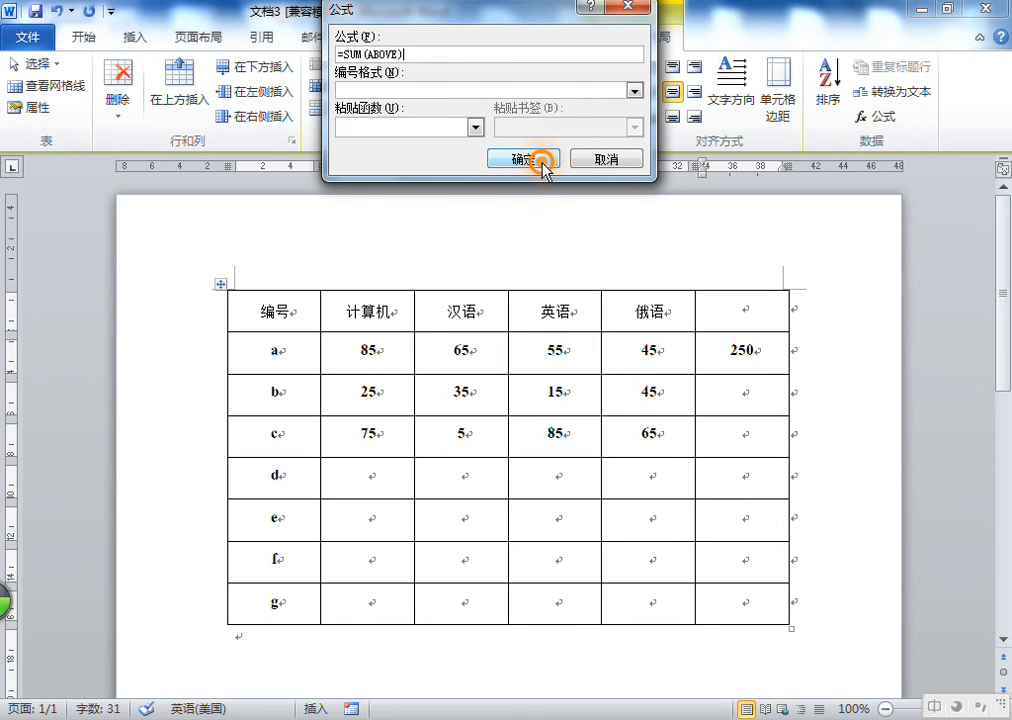
click(620, 163)
Insert an =SUM(ABOVE) formula in the last cell of row b
click(761, 402)
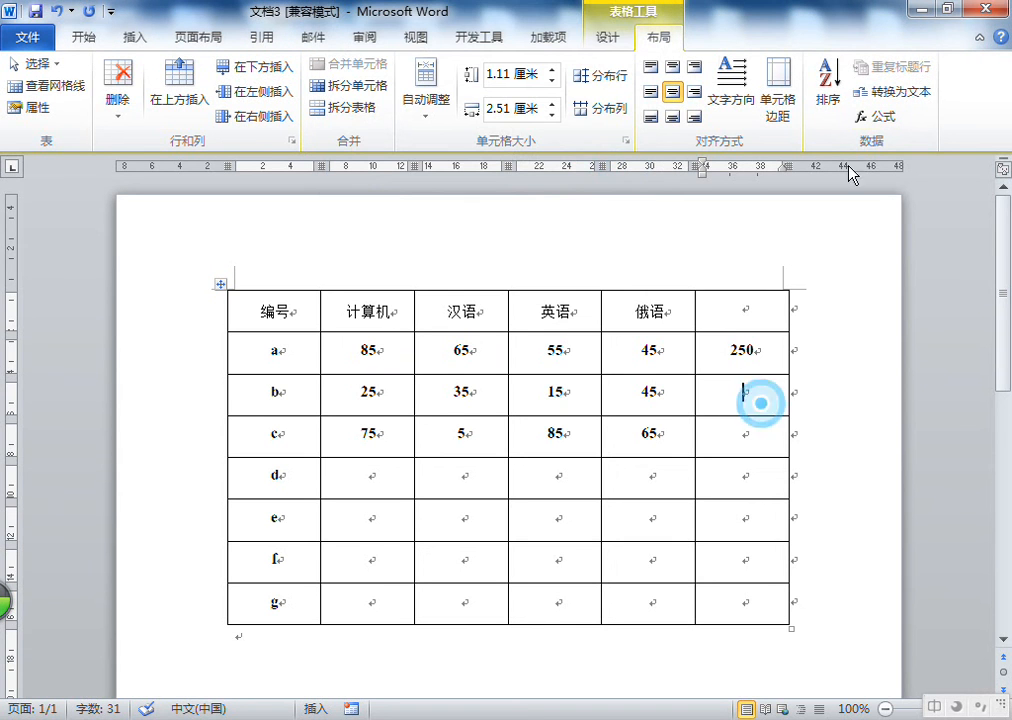
click(896, 124)
click(388, 53)
double_click(396, 53)
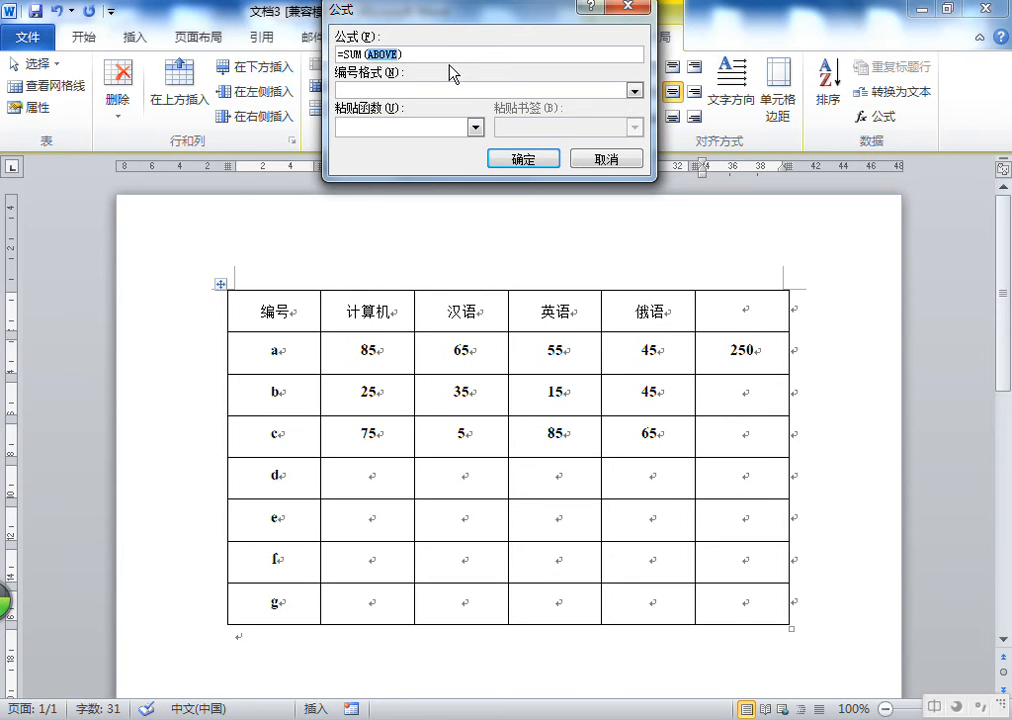
click(547, 158)
Delete the formula result from the last cell of row b
click(745, 352)
click(749, 393)
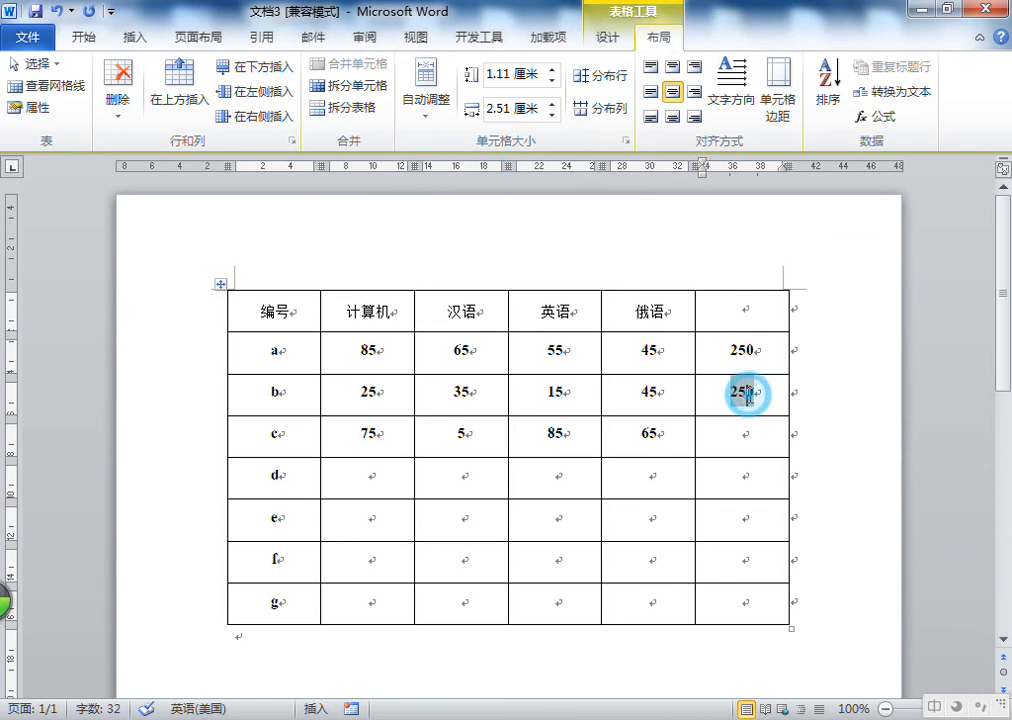
click(745, 395)
key(Delete)
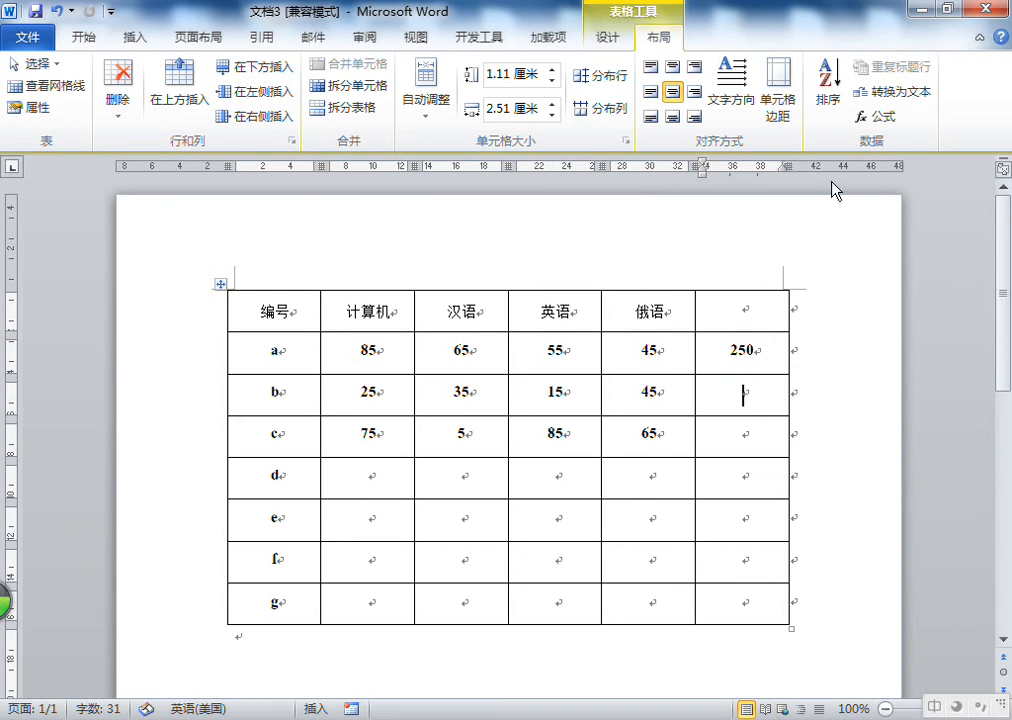
Insert an =SUM(LEFT) formula in the last cell of row b
click(880, 117)
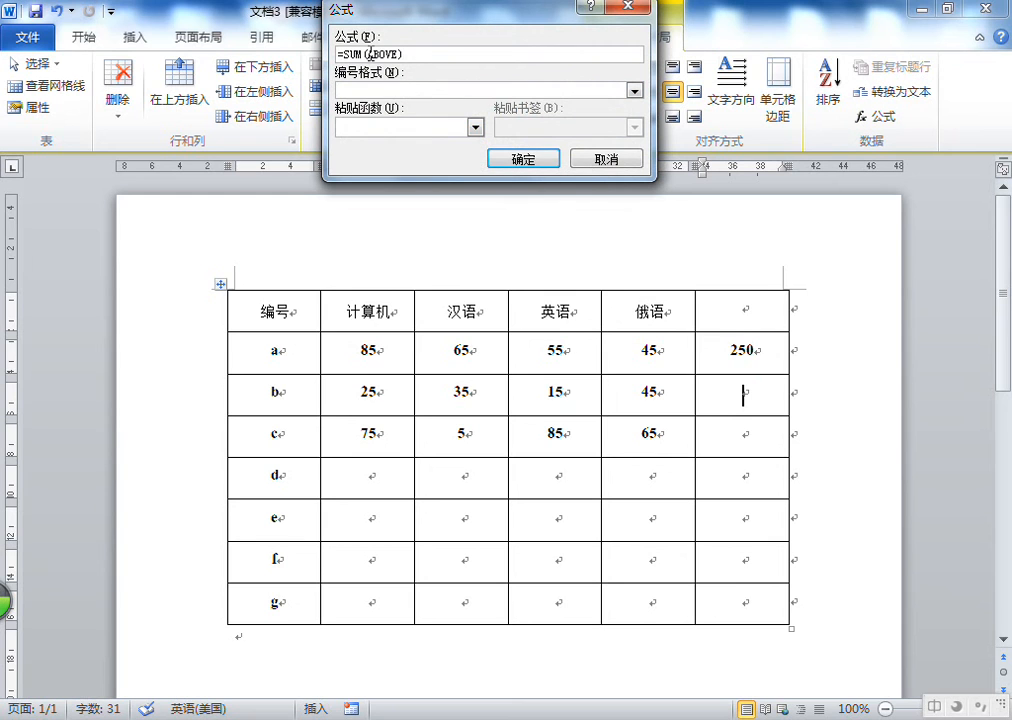
drag(369, 53, 401, 54)
text(left)
key(Return)
click(519, 160)
Insert an =SUM(LEFT) formula in the last cell of row c
click(736, 430)
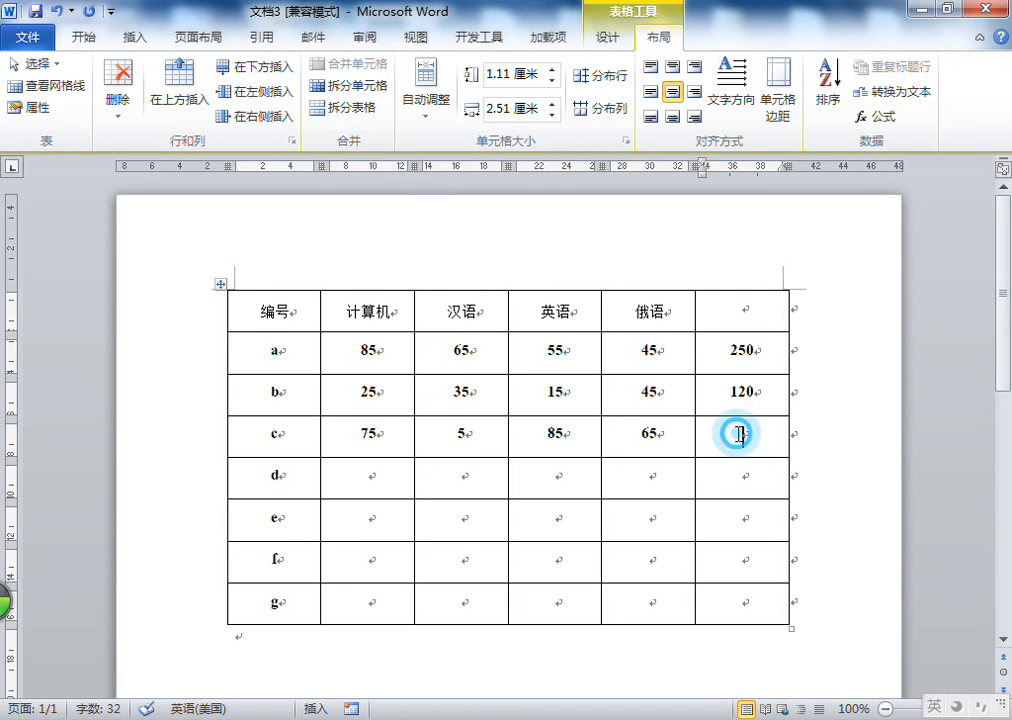
click(878, 117)
click(386, 53)
double_click(384, 53)
text(LE)
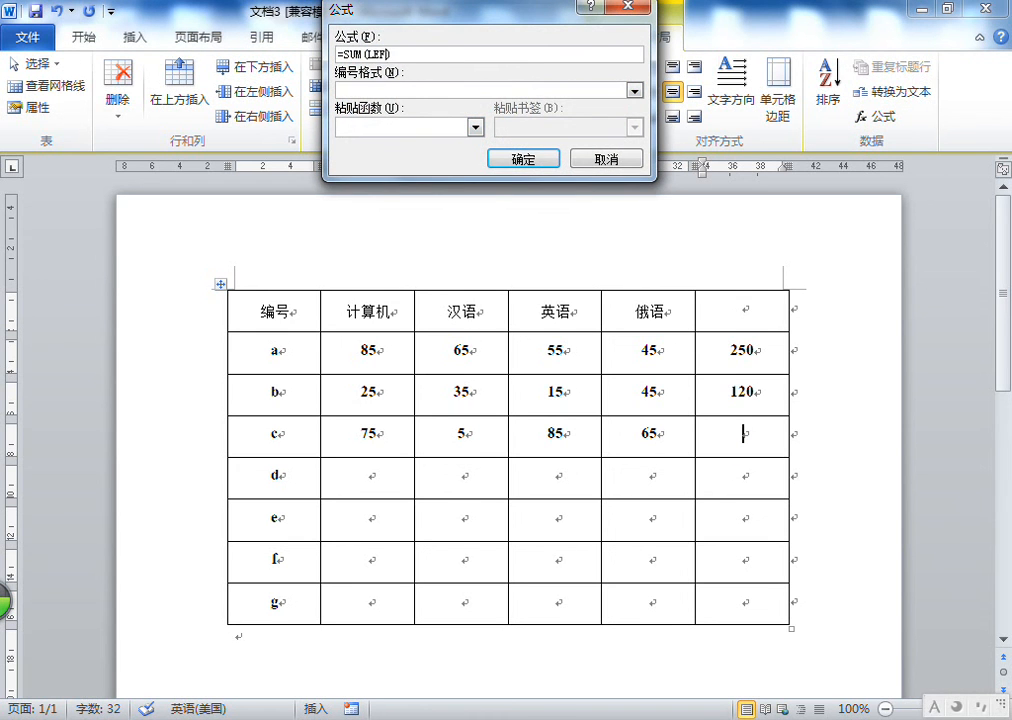
key(Return)
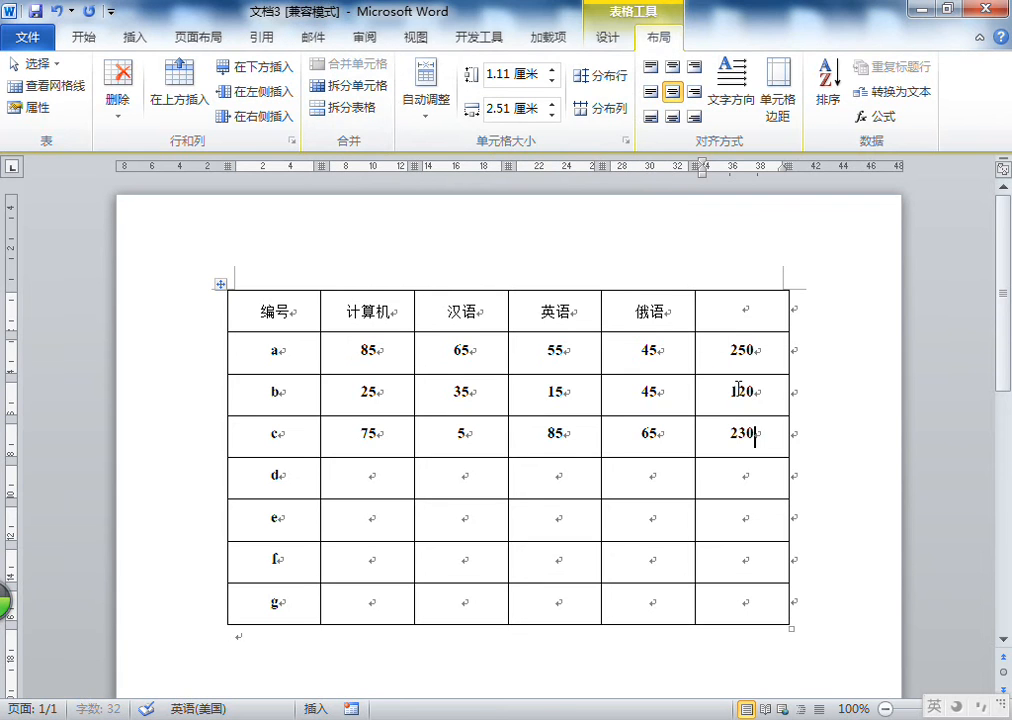
drag(386, 388, 692, 424)
click(716, 432)
right_click(714, 431)
click(788, 424)
click(778, 432)
Enter row d's scores as 50, 60, 40 and 80
click(390, 482)
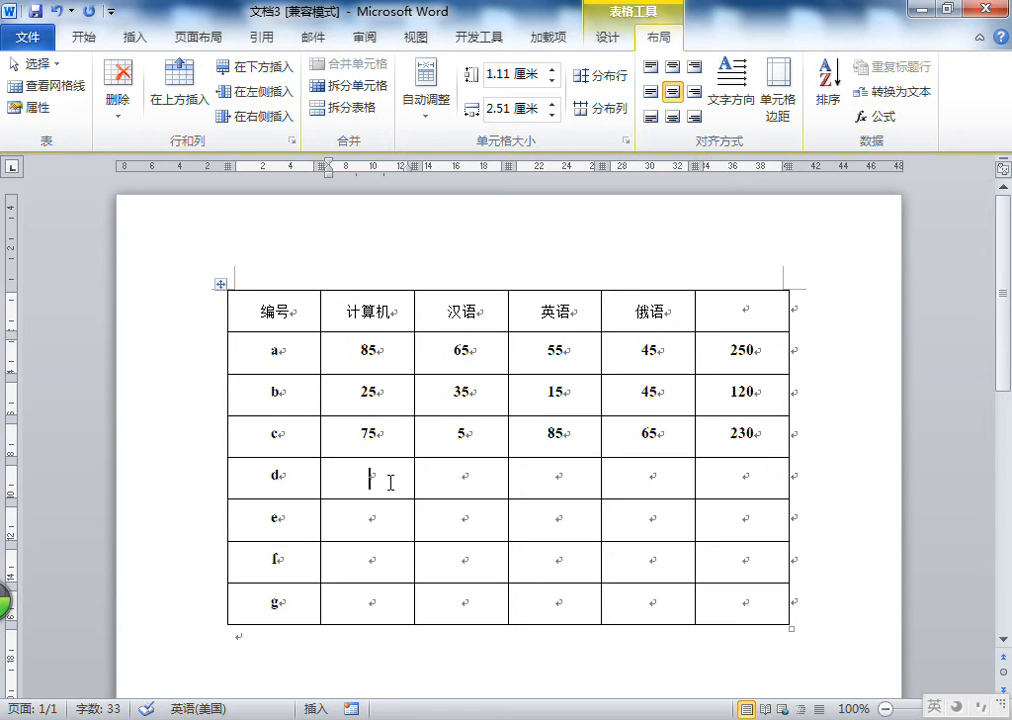
text(55)
key(BackSpace)
text(0)
key(Tab)
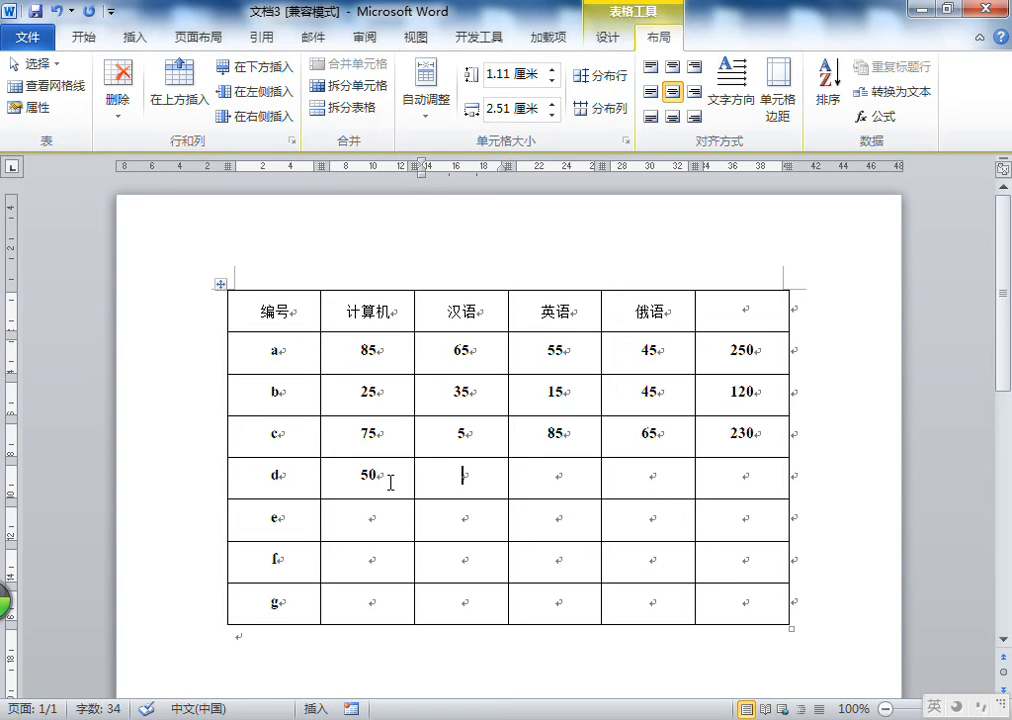
text(50)
key(Tab)
key(Left)
key(BackSpace)
key(BackSpace)
text(60)
key(Tab)
text(40)
key(Tab)
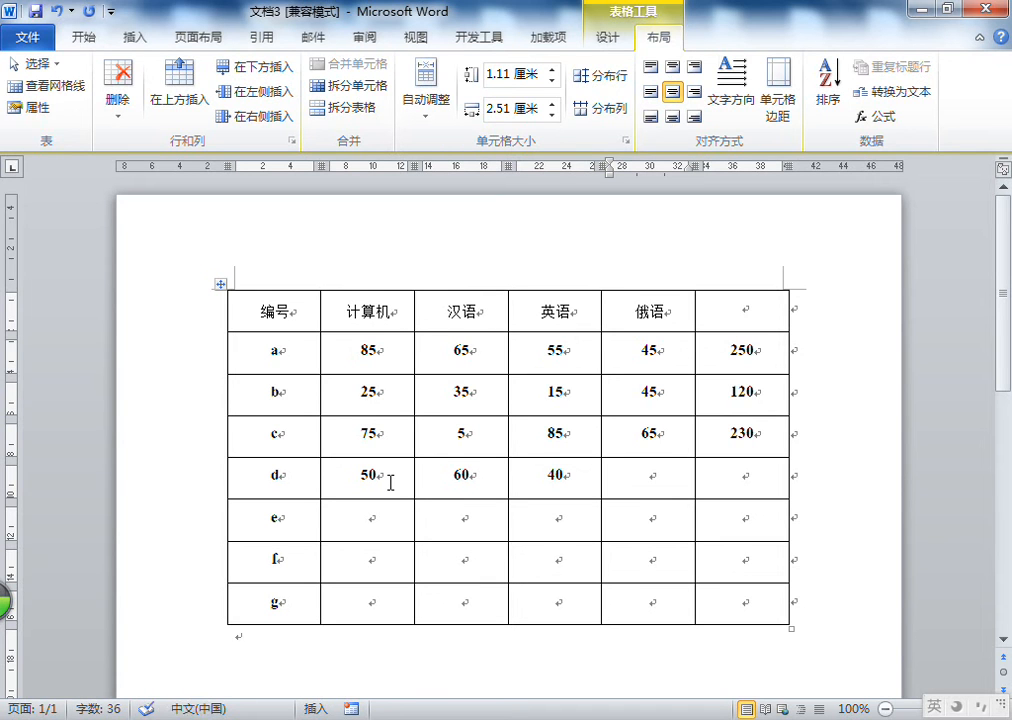
text(80)
key(Tab)
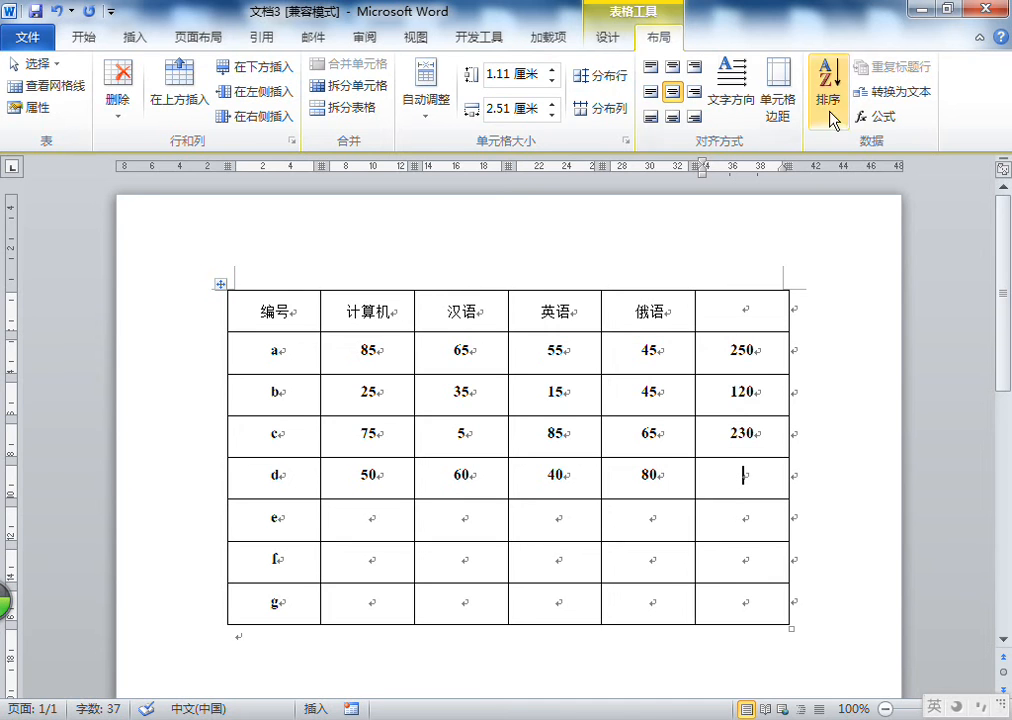
Insert an =SUM(left) formula in the last cell of row d
click(880, 117)
drag(369, 53, 398, 55)
text(left)
key(Return)
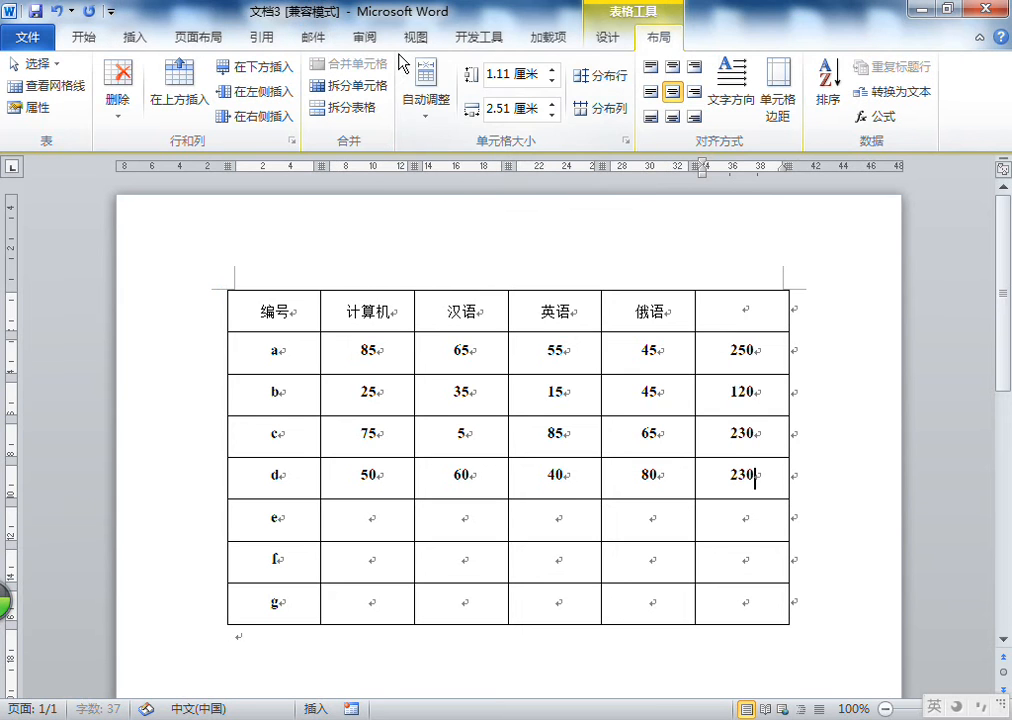
Examine the scores and total in row d
click(463, 478)
click(559, 477)
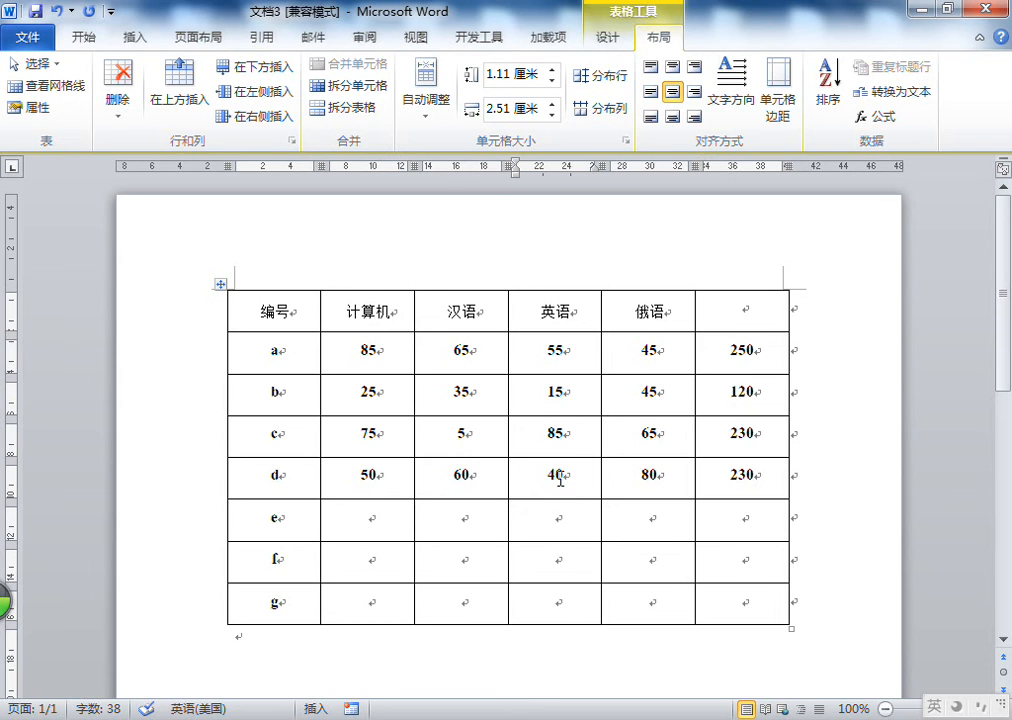
click(400, 469)
click(645, 480)
click(740, 475)
click(730, 480)
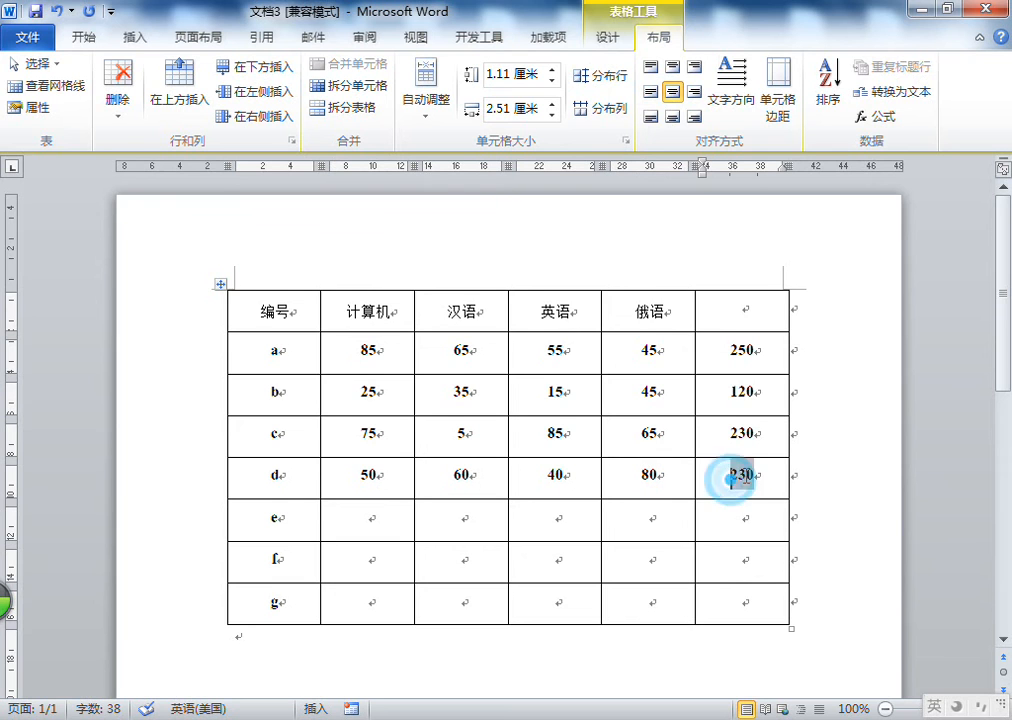
double_click(368, 474)
drag(493, 477, 686, 477)
click(452, 478)
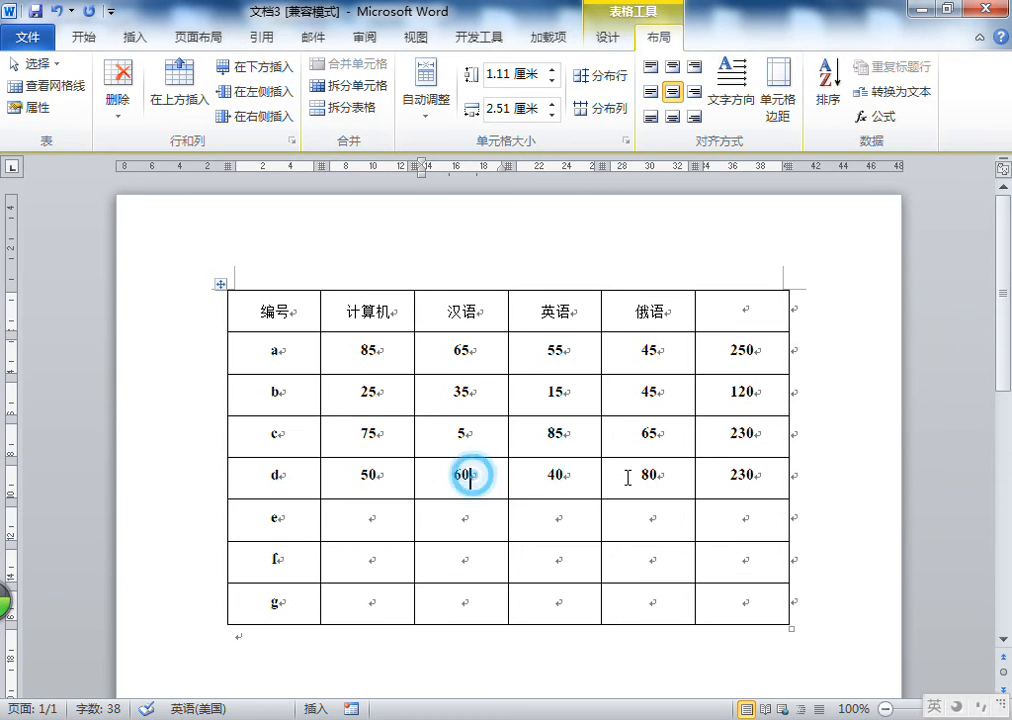
Replace row d's total with an =SUM(d3:d5) formula
double_click(740, 478)
key(Delete)
click(884, 117)
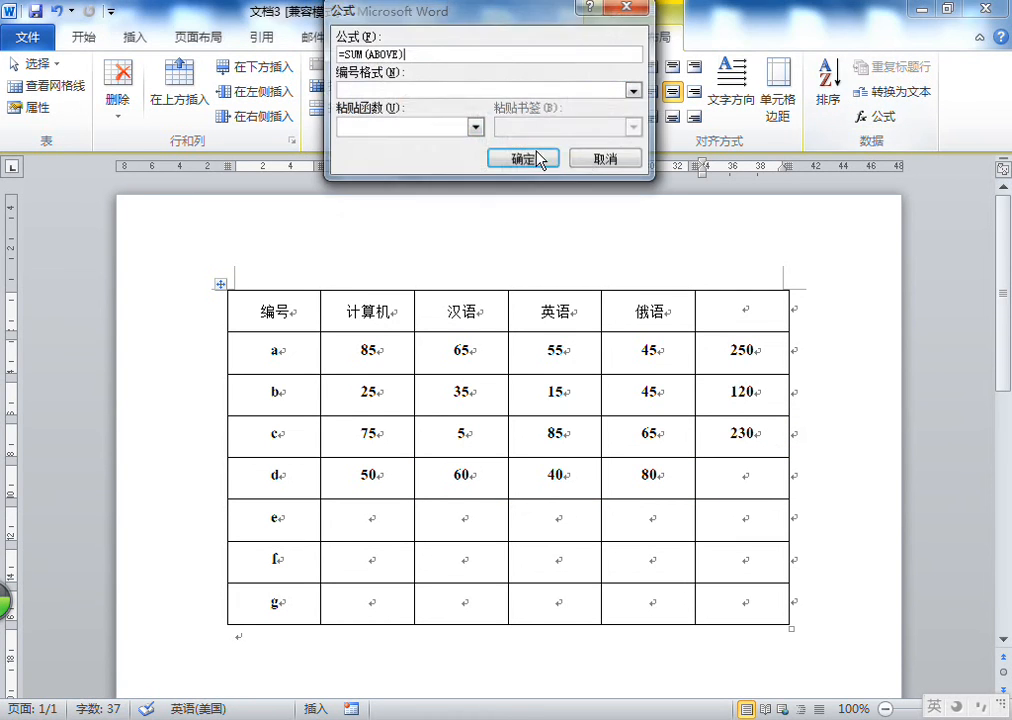
double_click(397, 54)
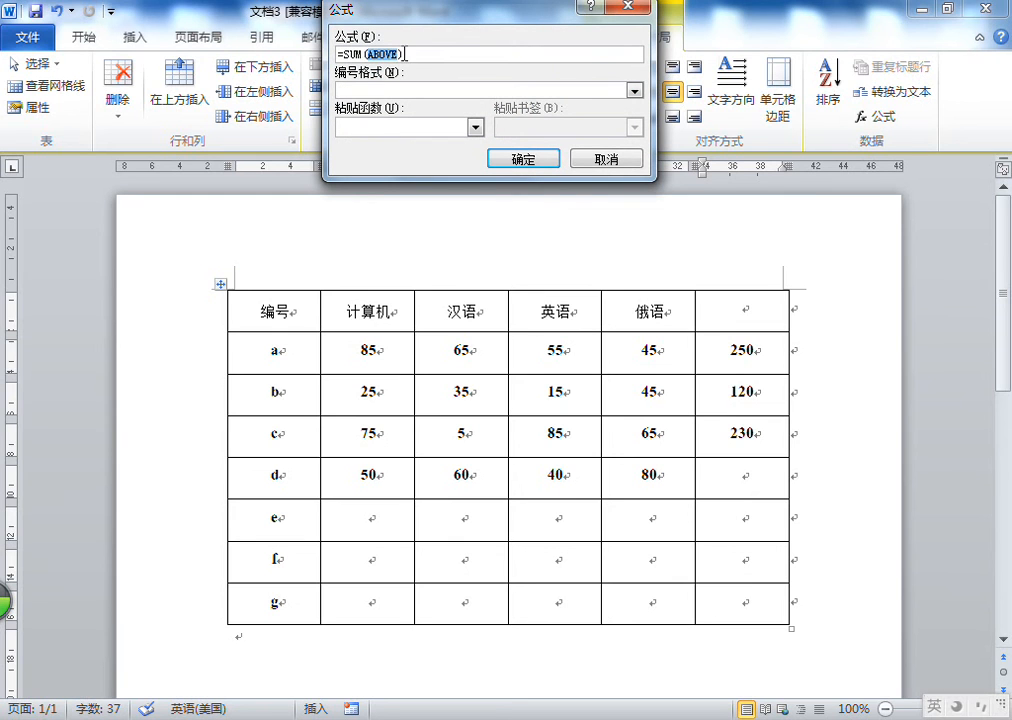
key(Delete)
text(d)
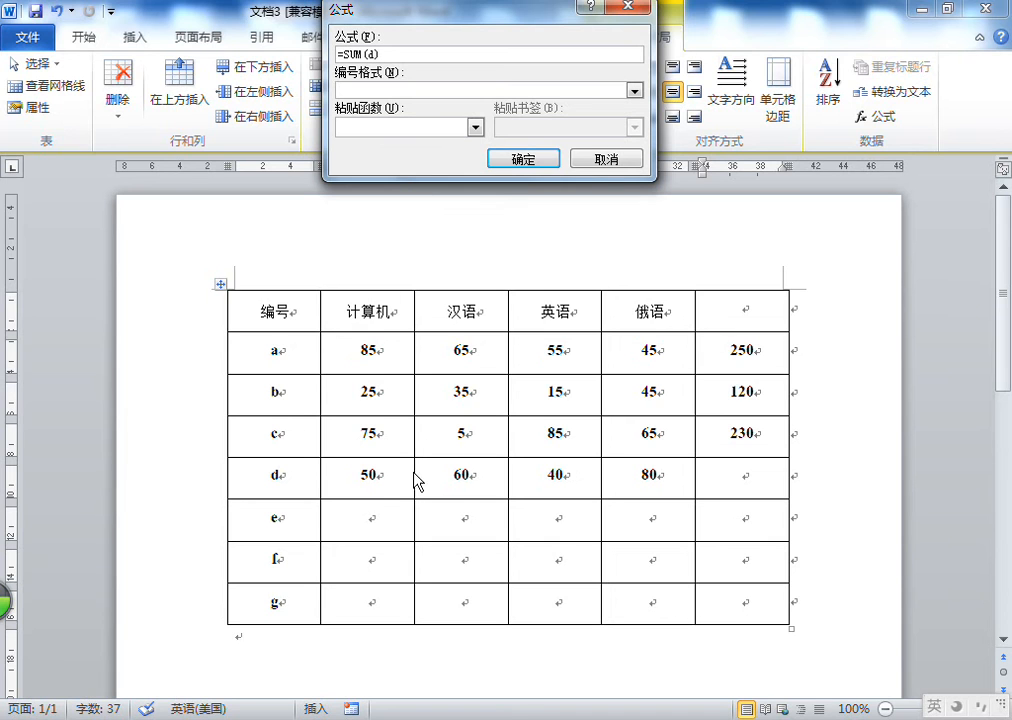
text(3:d)
text(5)
key(Return)
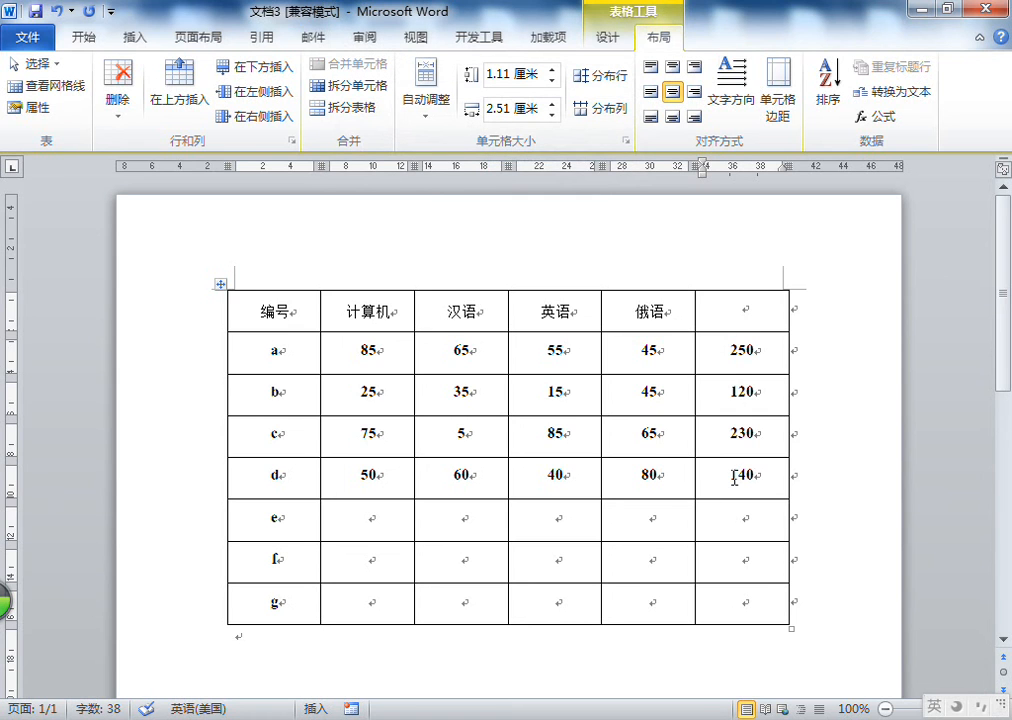
Delete the formula result from the last cell of row d
click(488, 476)
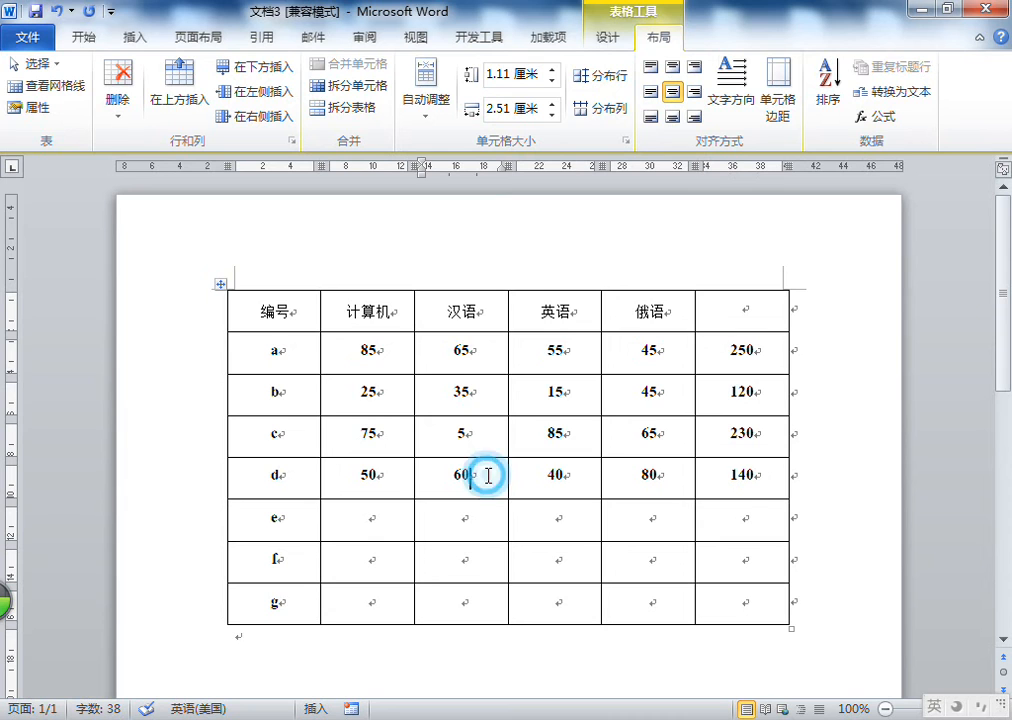
double_click(745, 476)
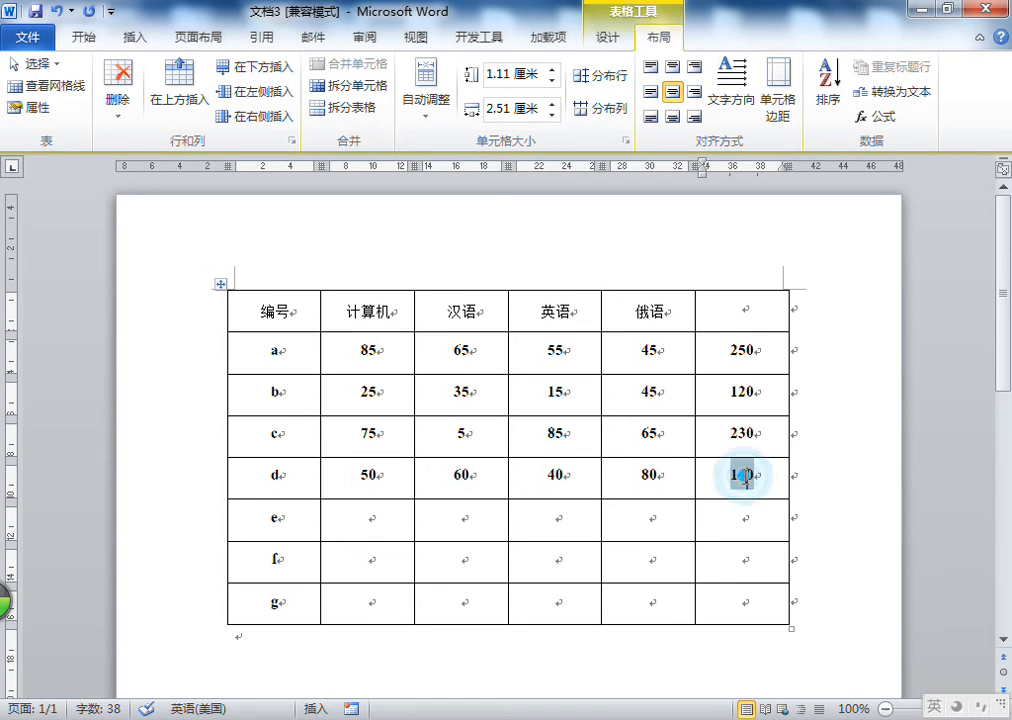
click(490, 473)
click(535, 474)
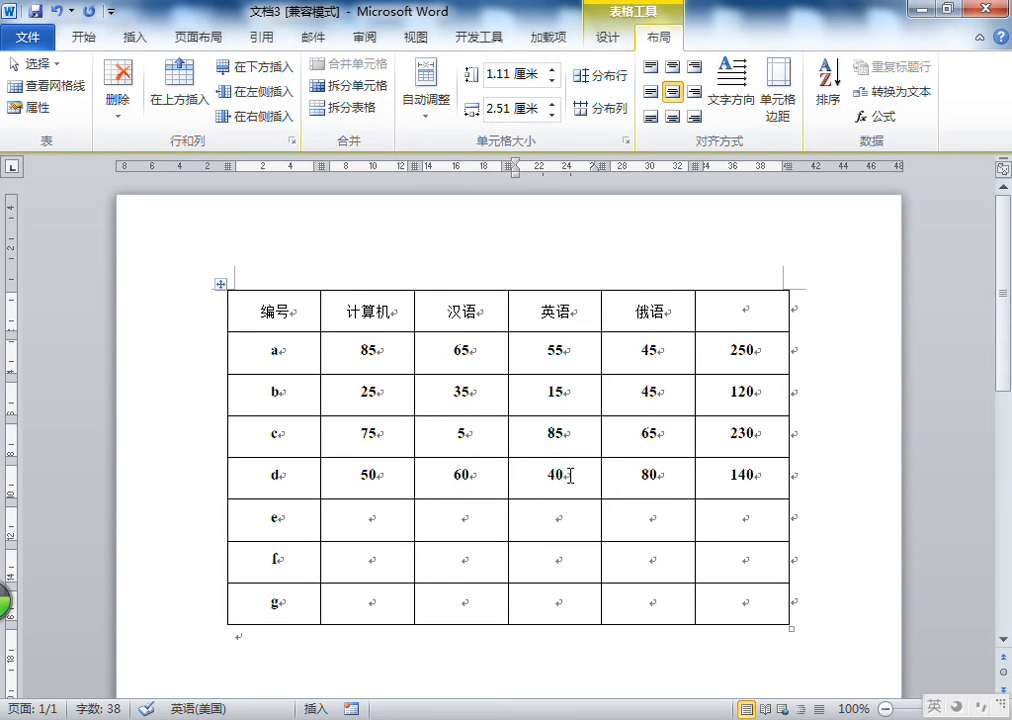
double_click(714, 481)
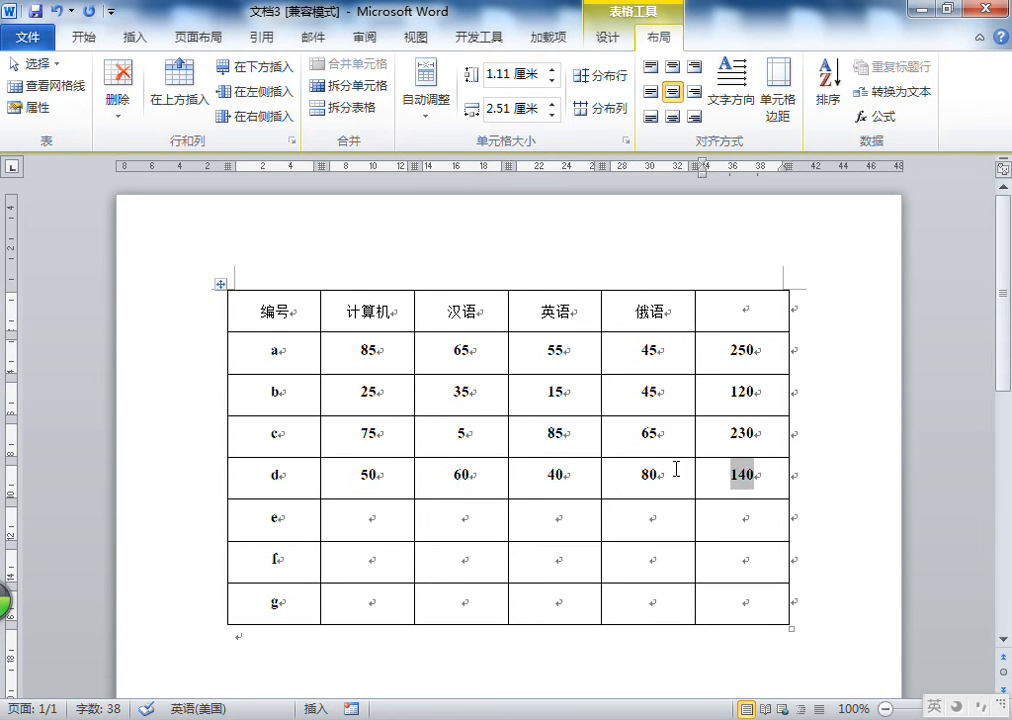
double_click(745, 476)
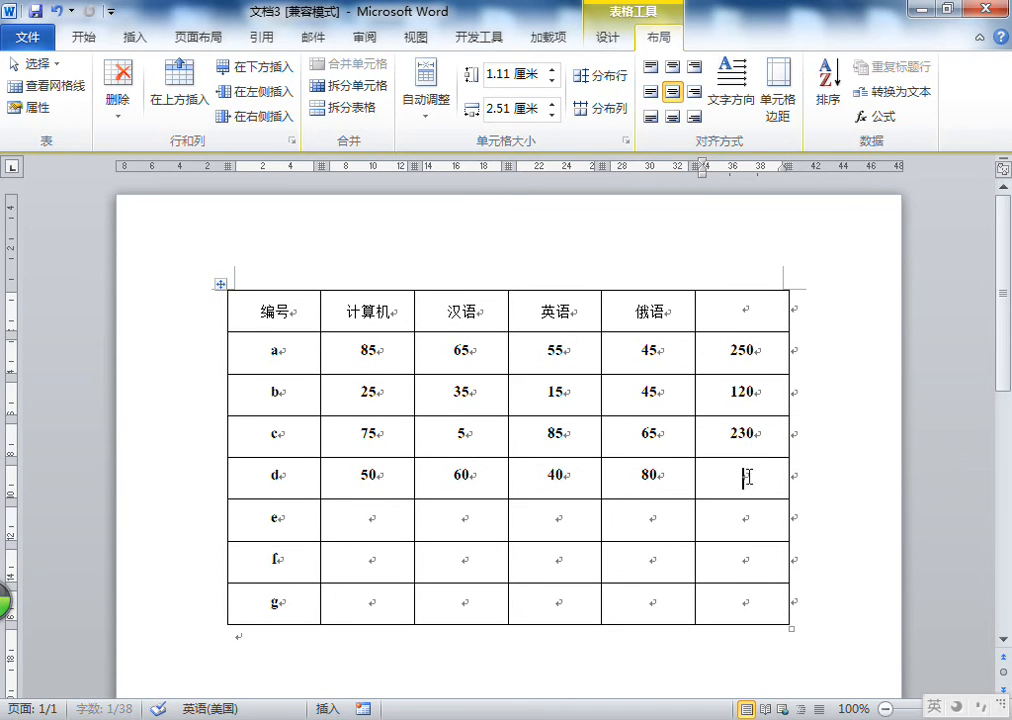
key(Delete)
Start writing an =SUM(d3) formula for the last cell of row d
click(868, 116)
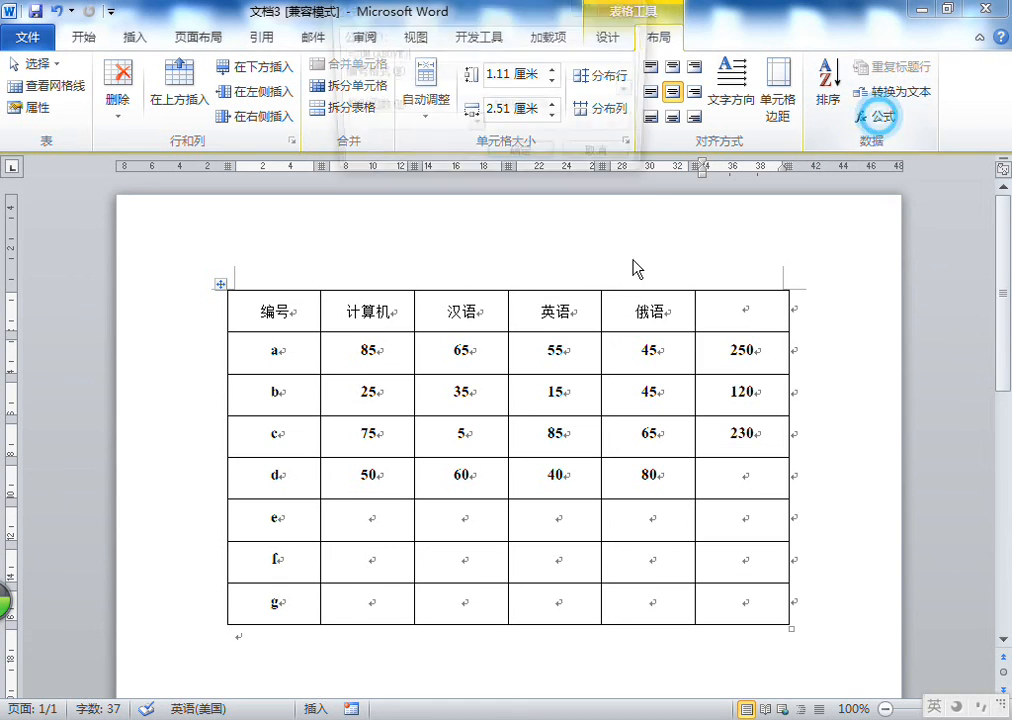
double_click(386, 54)
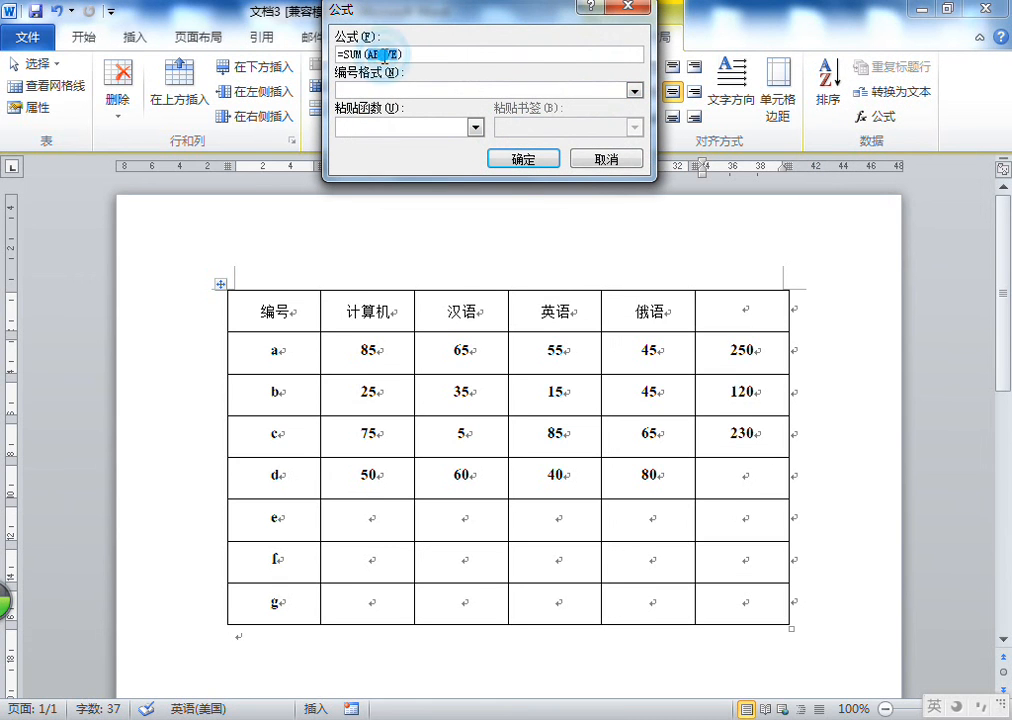
text(a:)
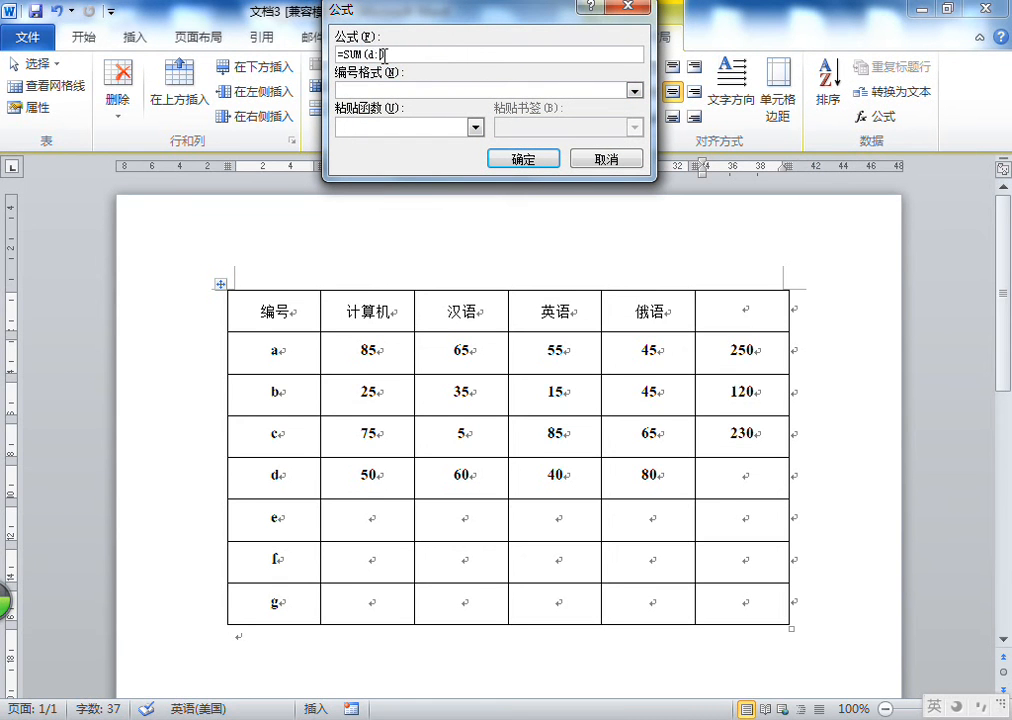
key(BackSpace)
text(3)
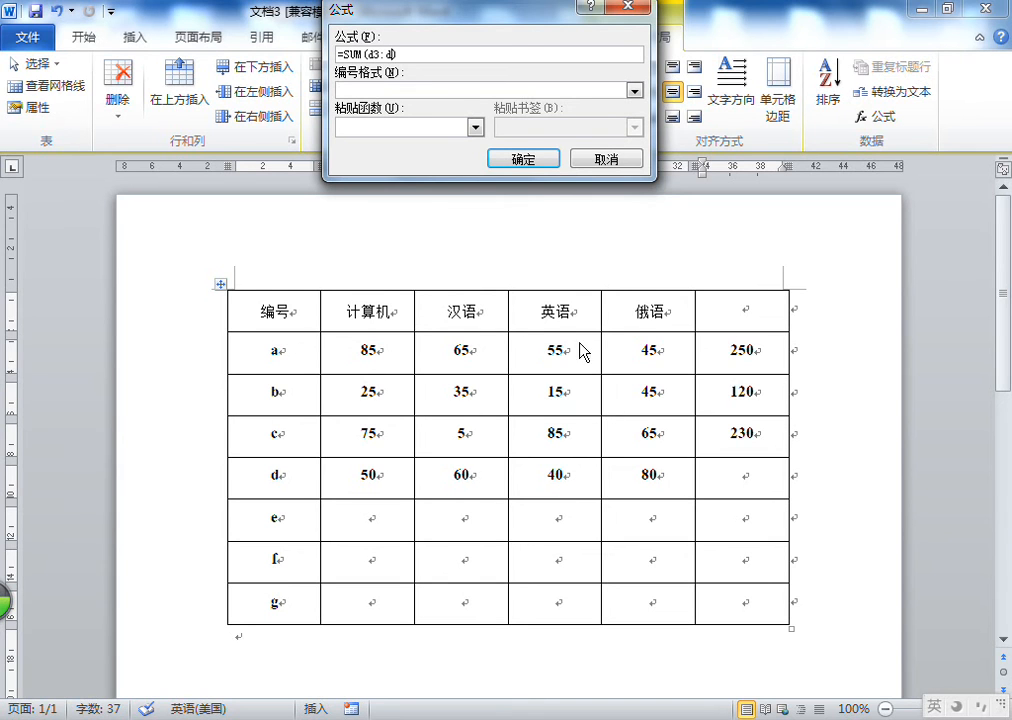
Insert an =SUM(d3:d6) formula in row d's last cell and undo it
text(6)
key(Return)
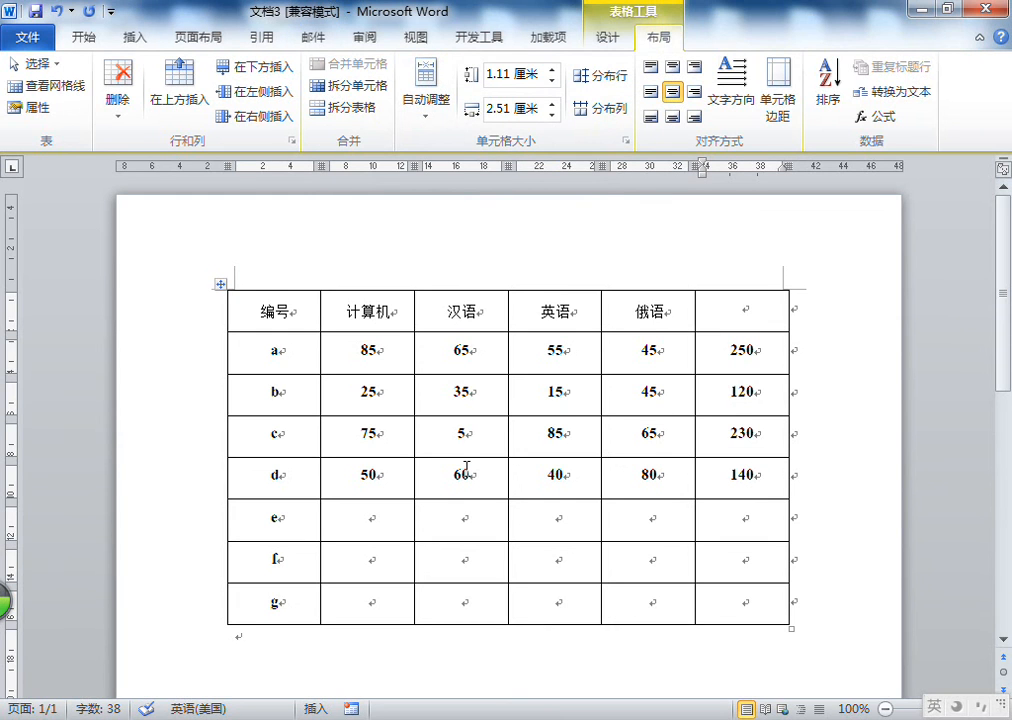
click(56, 11)
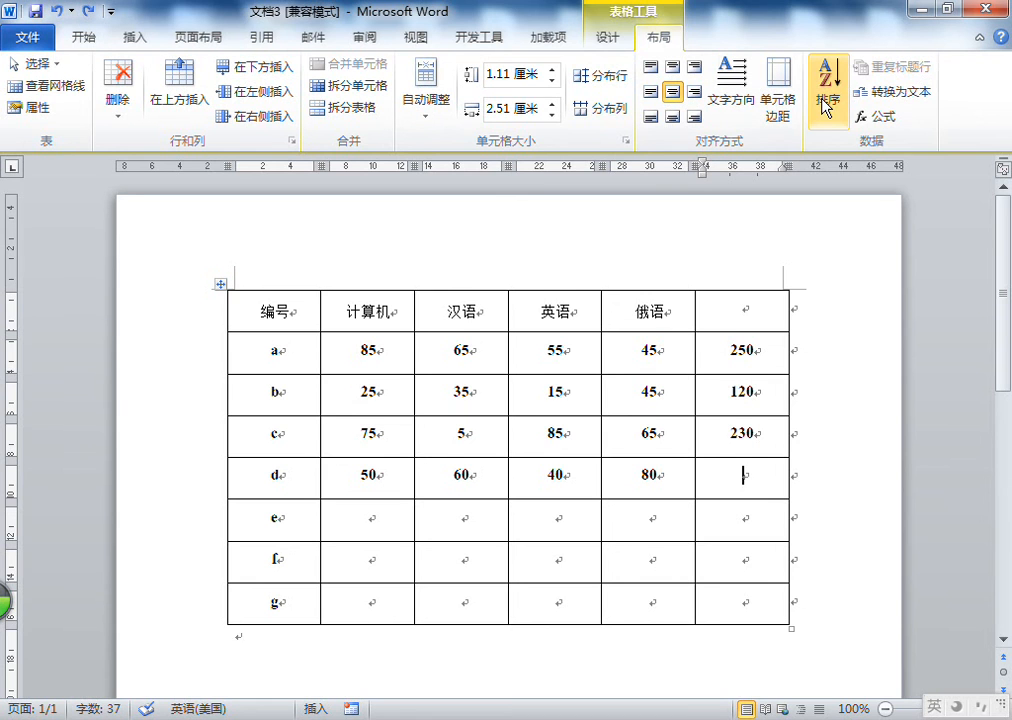
Try inserting an =SUM formula adding d3 and d4 with plus signs in row d's last cell
click(880, 116)
drag(366, 54, 404, 54)
text(a)
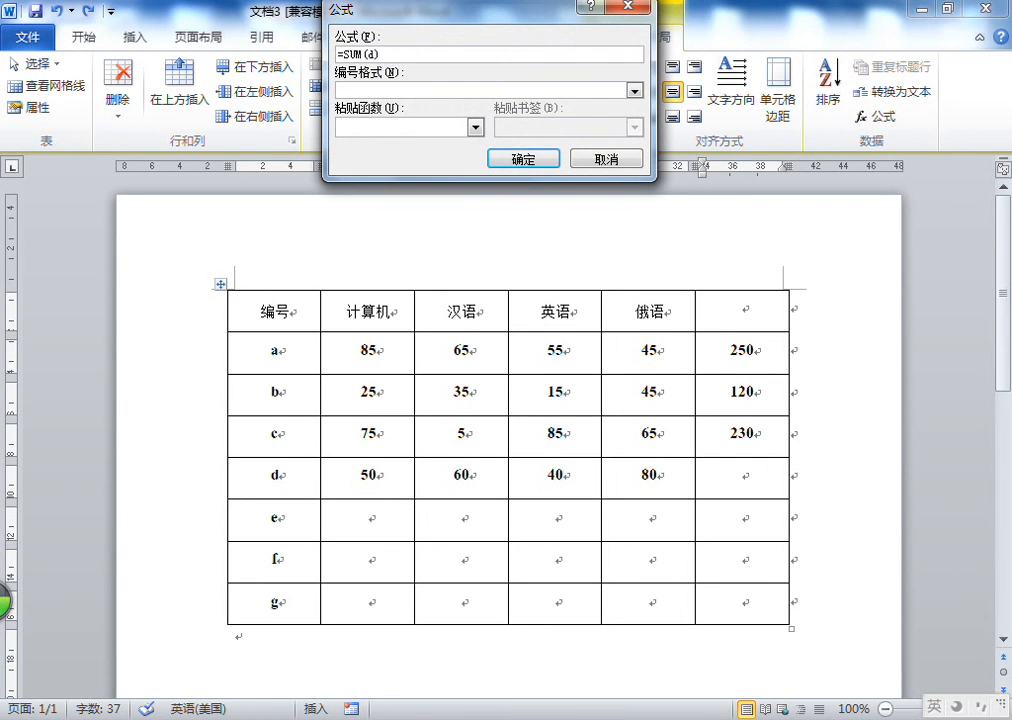
text(3+d)
text(4+d5)
key(Return)
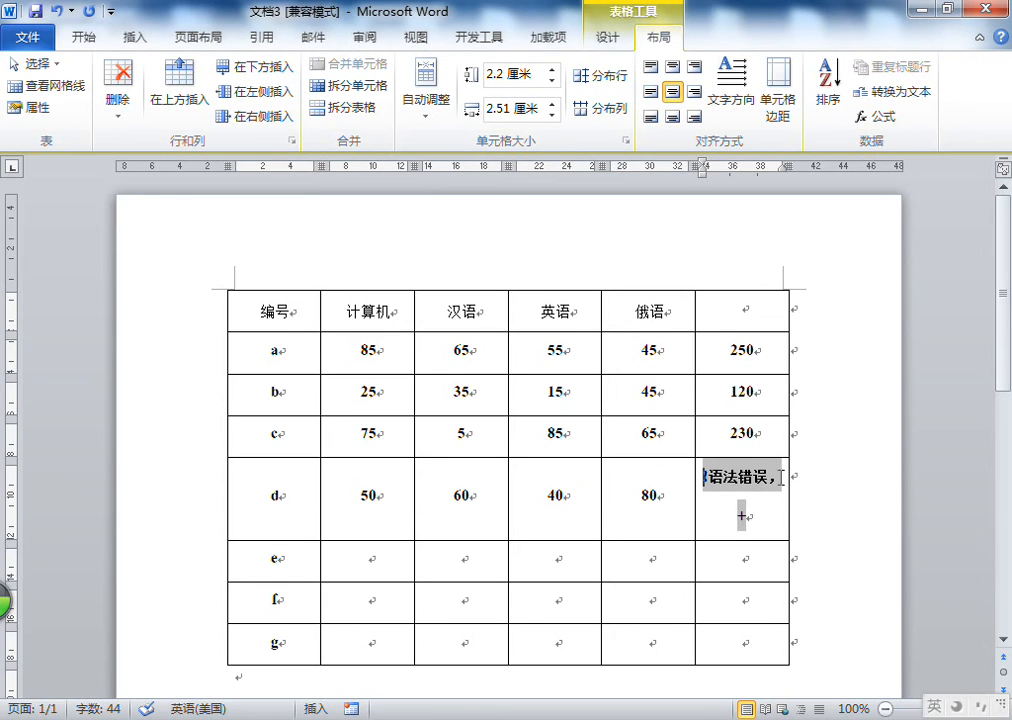
Clear the syntax error result from row d's last cell
double_click(741, 485)
triple_click(741, 487)
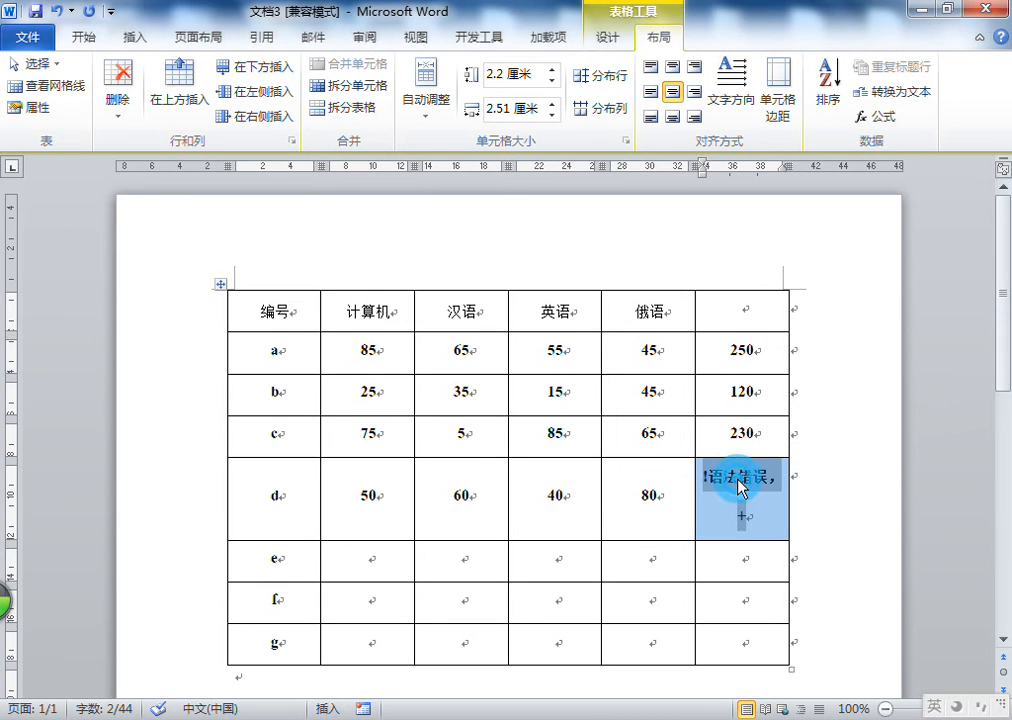
key(BackSpace)
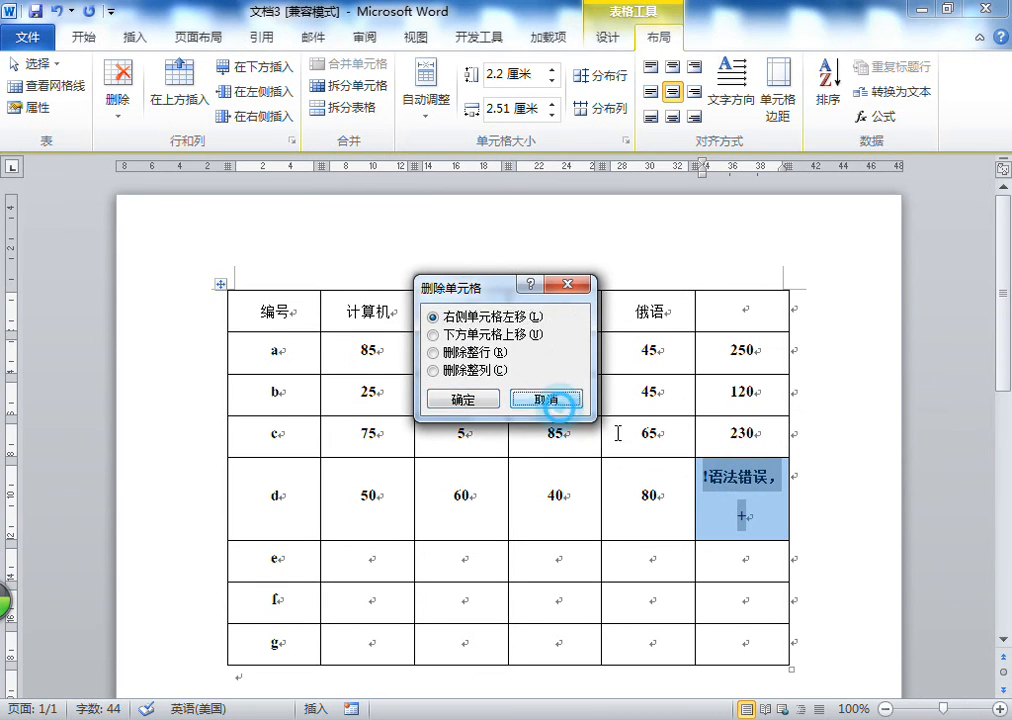
click(563, 410)
double_click(748, 482)
key(BackSpace)
drag(781, 475, 711, 477)
key(BackSpace)
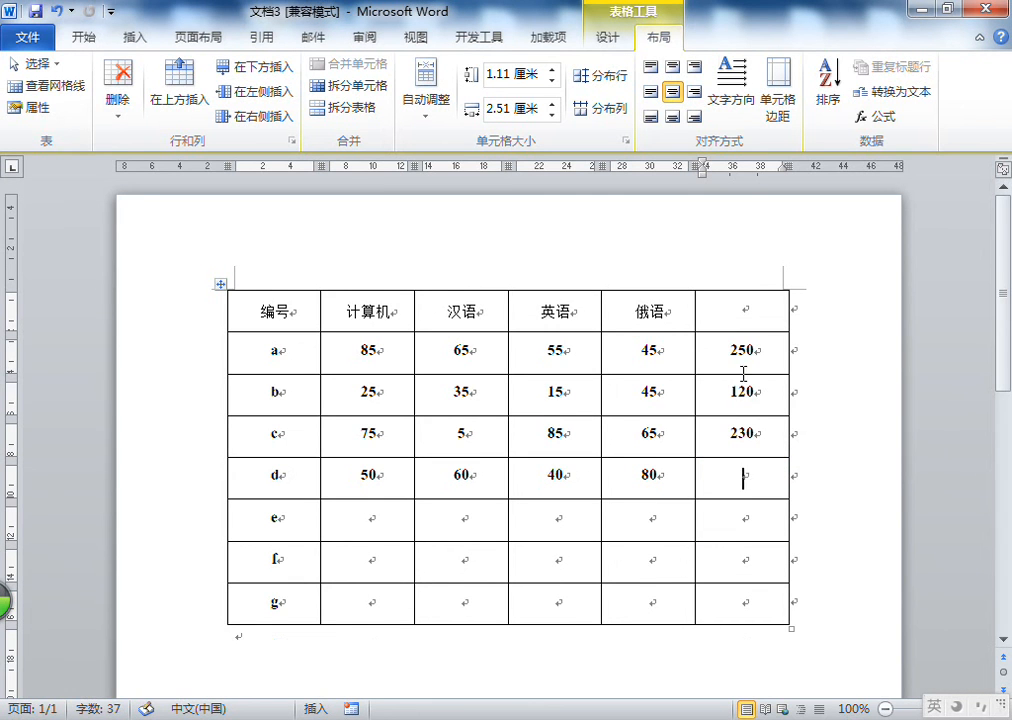
Try inserting an =SUM formula with an incomplete d2 range in row d's last cell
click(883, 118)
double_click(386, 53)
key(BackSpace)
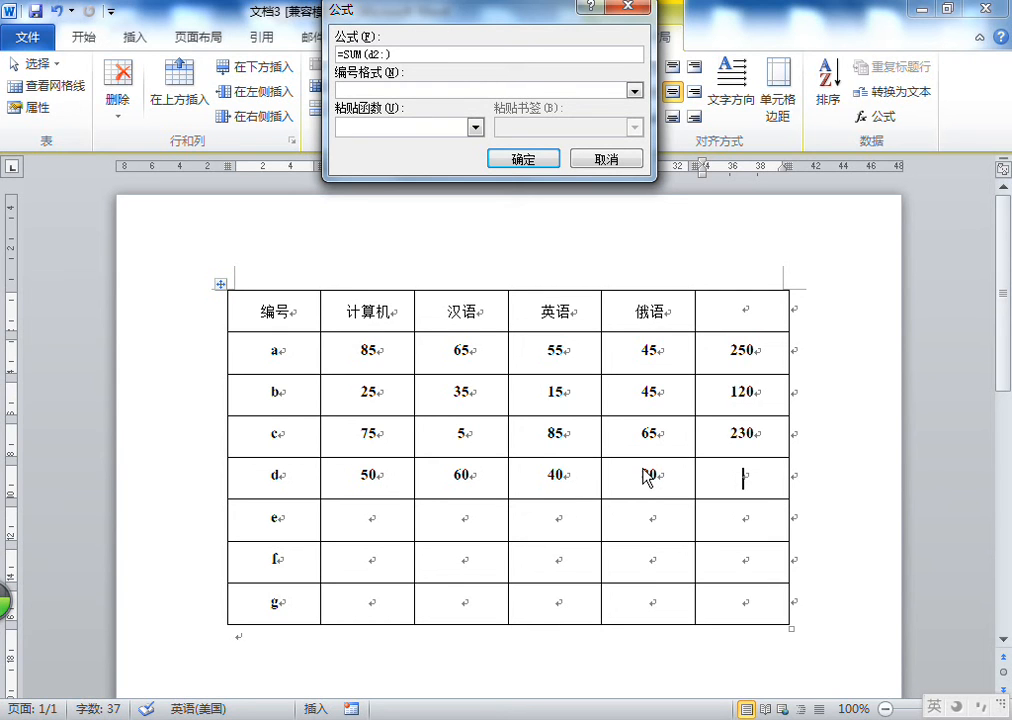
key(BackSpace)
key(Return)
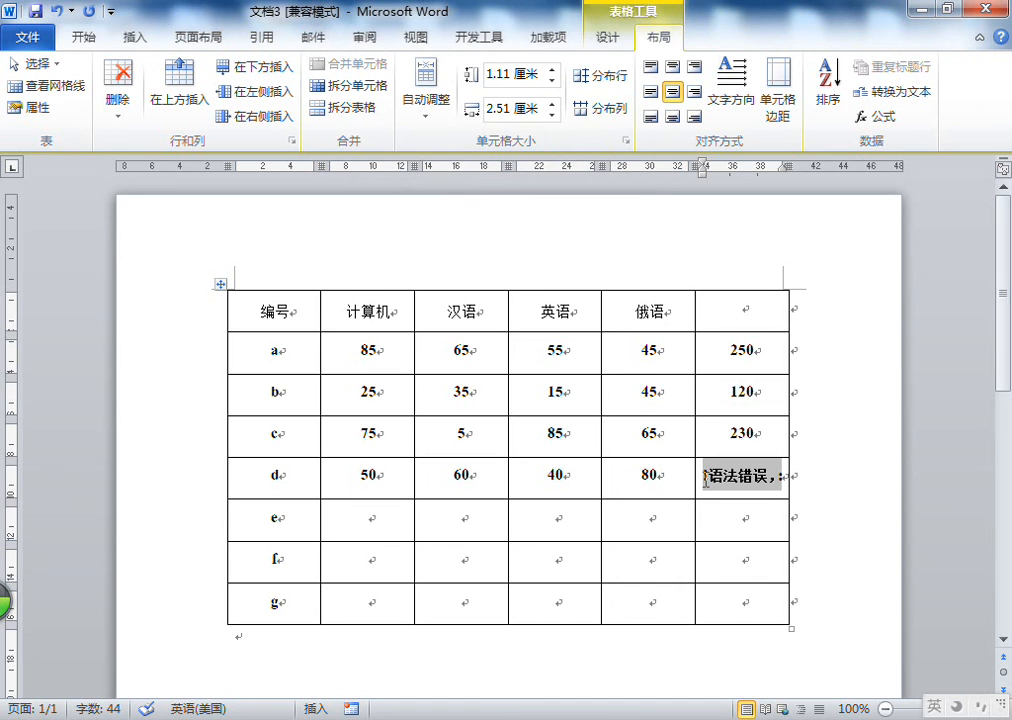
Delete the syntax error result from row d's last cell
click(703, 479)
key(BackSpace)
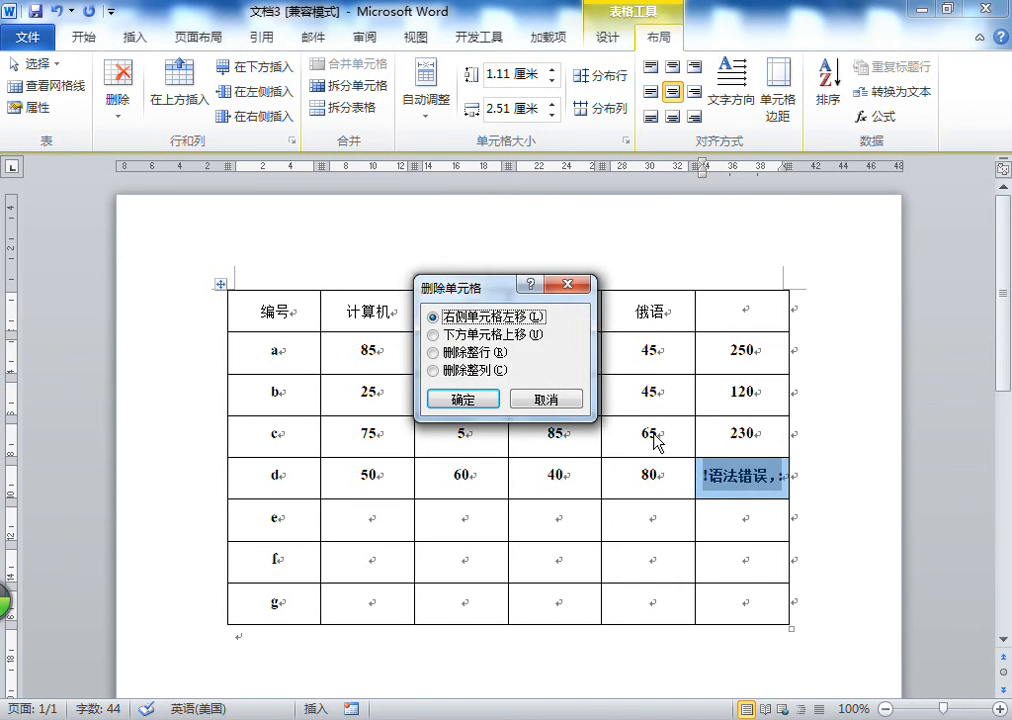
key(Escape)
key(Delete)
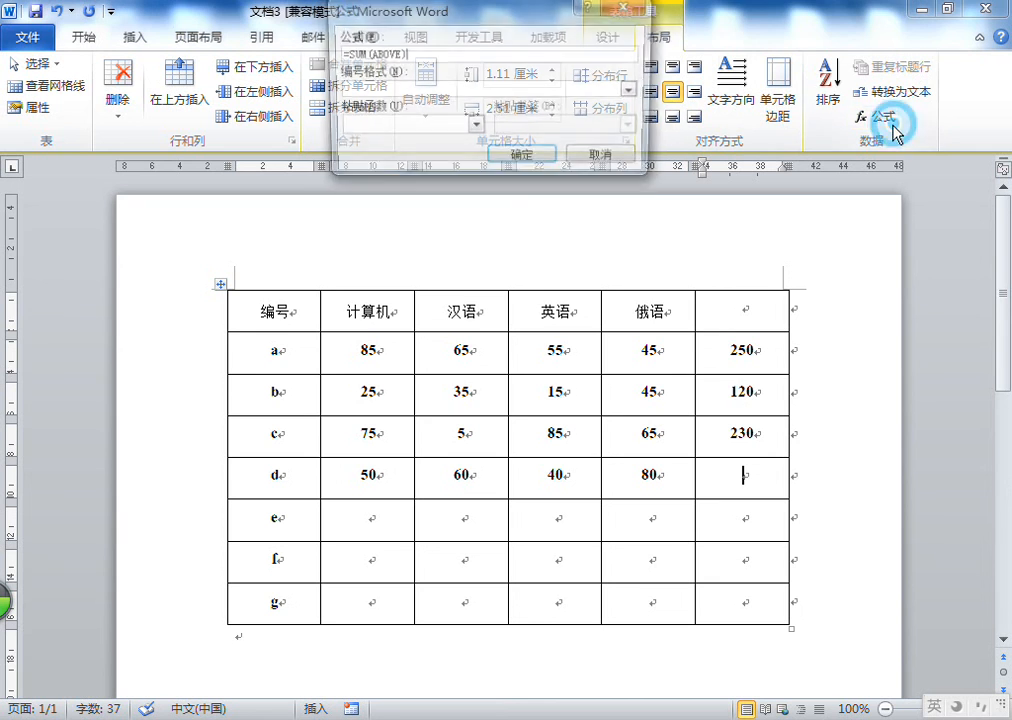
Insert a SUM formula over a column d range ending at d6 in row d's last cell
key(BackSpace)
key(BackSpace)
key(BackSpace)
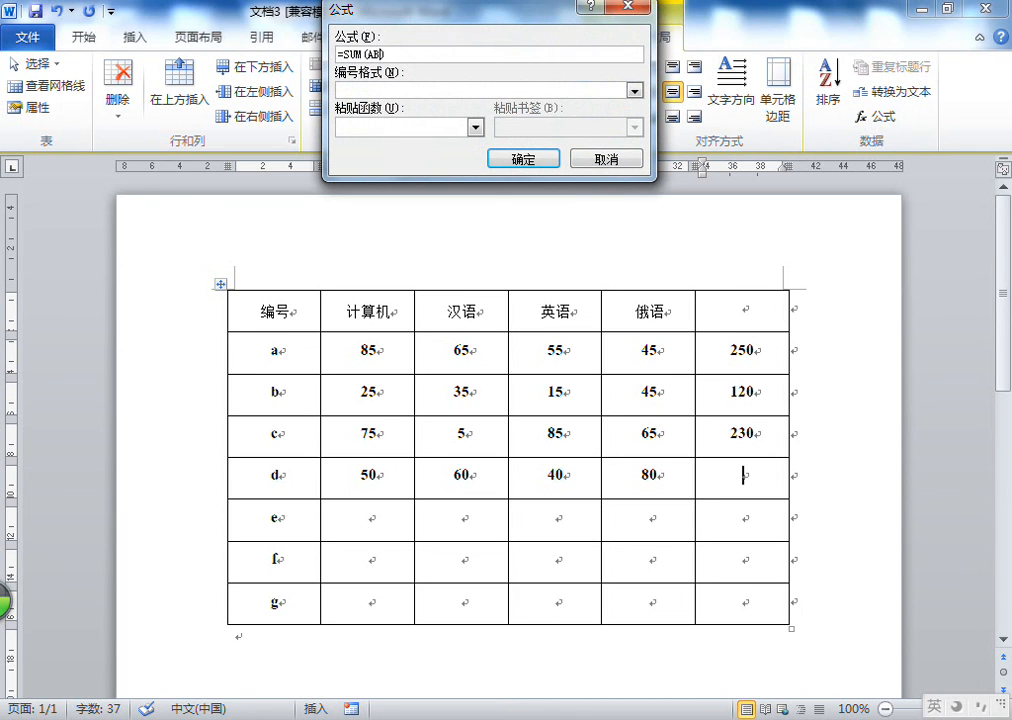
key(BackSpace)
text(d)
key(shift)
text(：)
key(BackSpace)
key(shift)
text(:)
text(:d)
text(6)
key(Return)
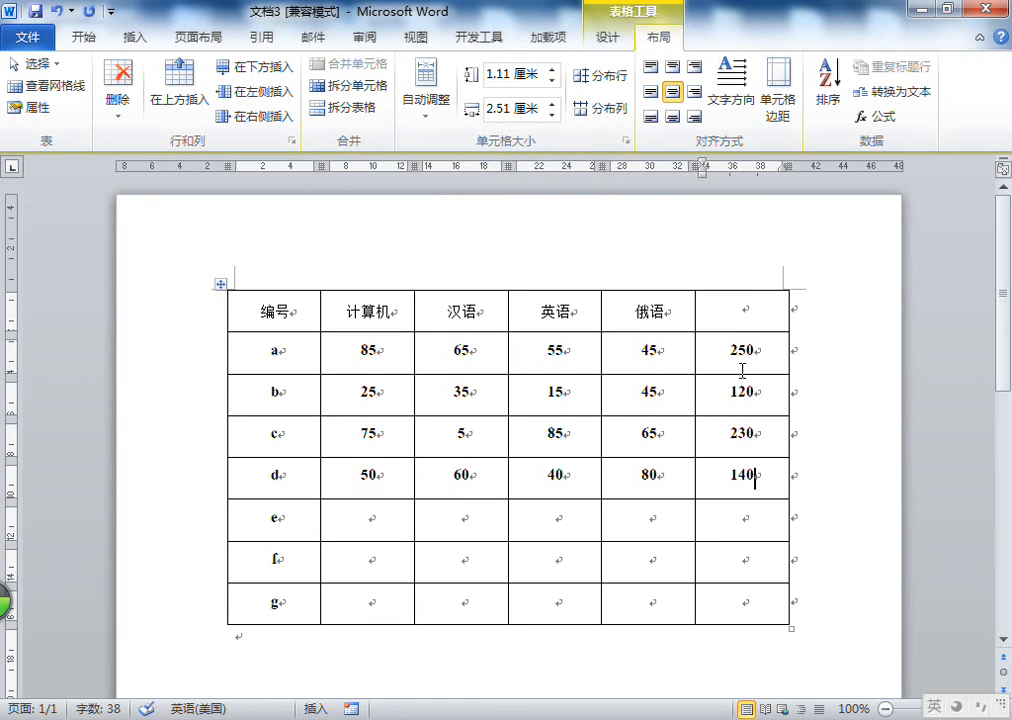
Replace row d's total with an =SUM(d2:d4) formula
double_click(745, 474)
key(Delete)
click(880, 117)
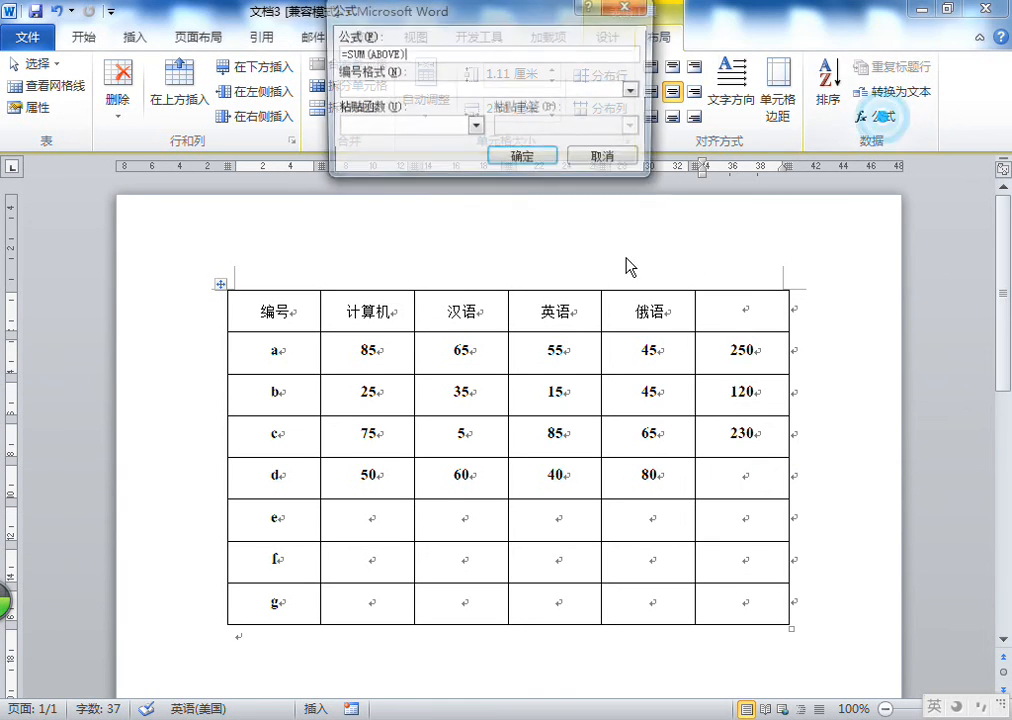
double_click(376, 54)
text(a)
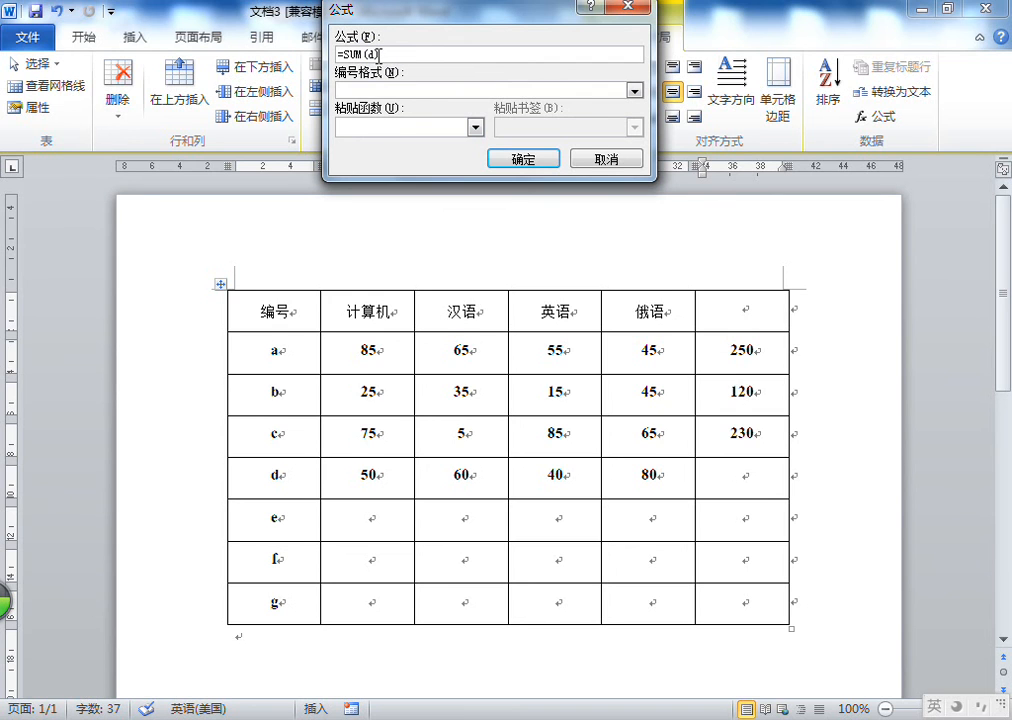
text(2)
text(:)
text(d)
text(d4)
key(Return)
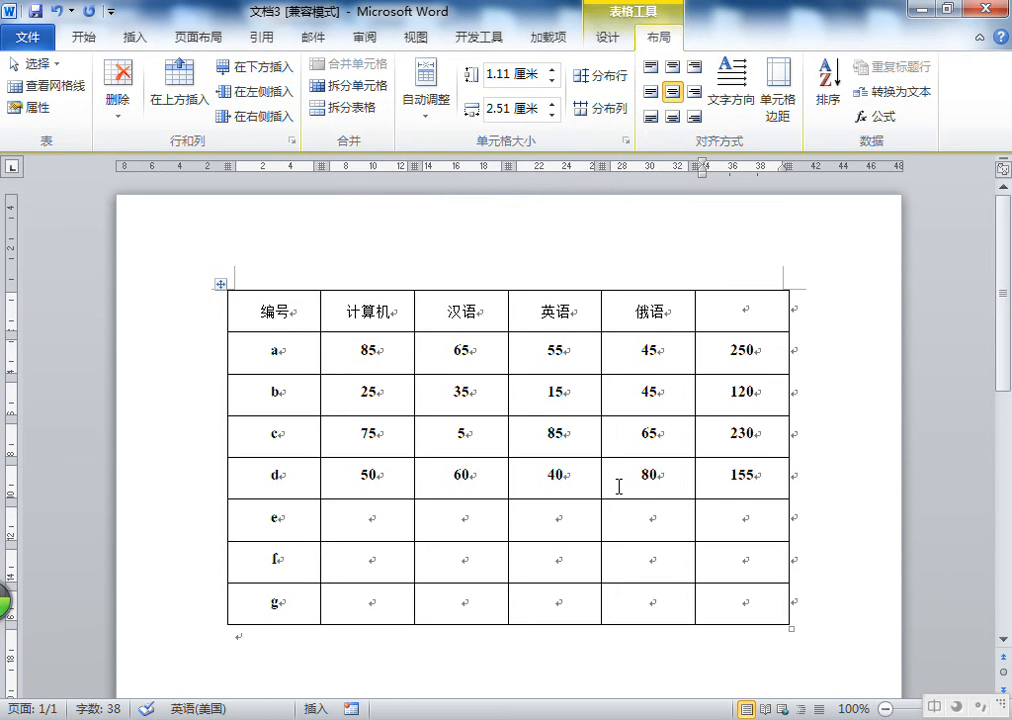
Replace row d's total with an =SUM(d2:d6) formula
right_click(628, 476)
key(Escape)
double_click(741, 476)
key(Delete)
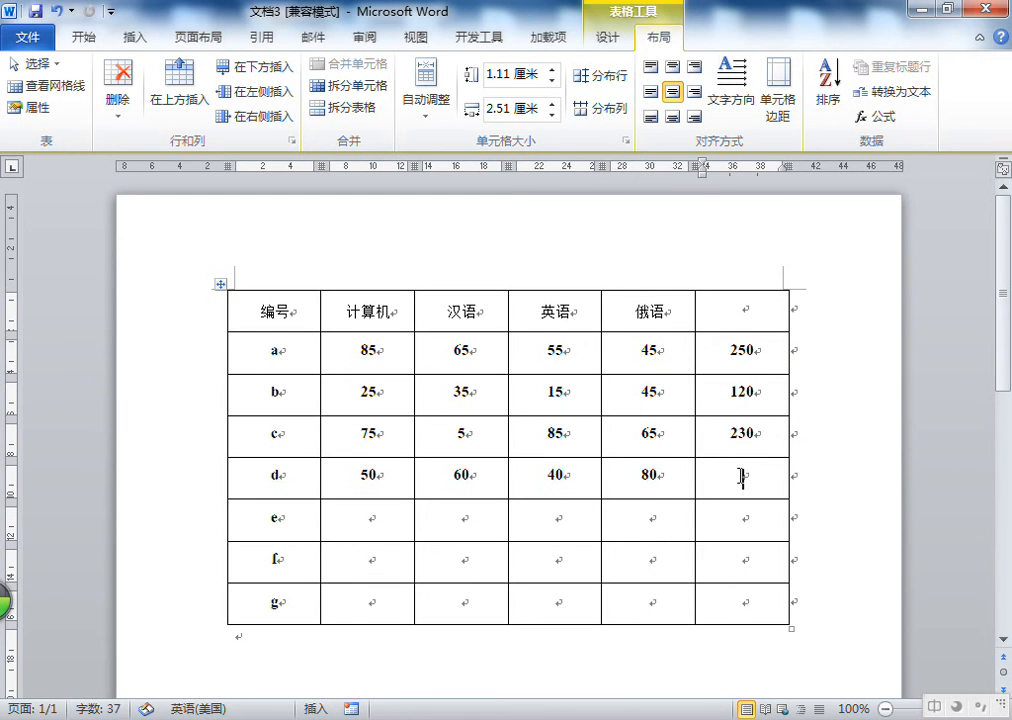
click(881, 118)
click(421, 145)
double_click(385, 53)
key(BackSpace)
text(d)
key(shift)
text(d2:d)
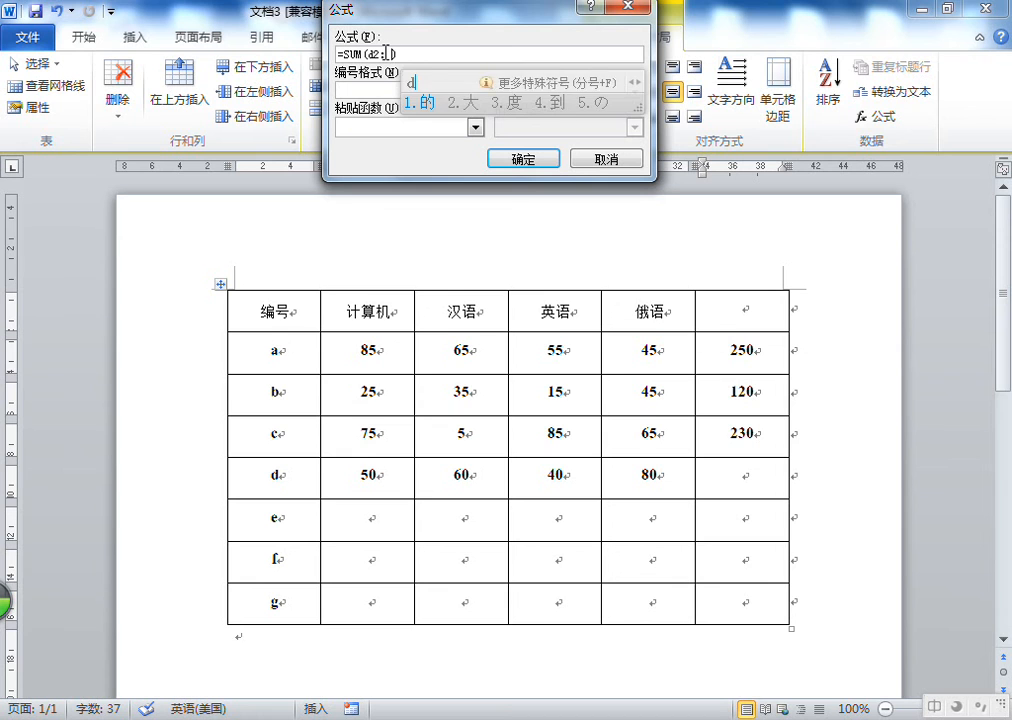
text(5)
key(BackSpace)
key(BackSpace)
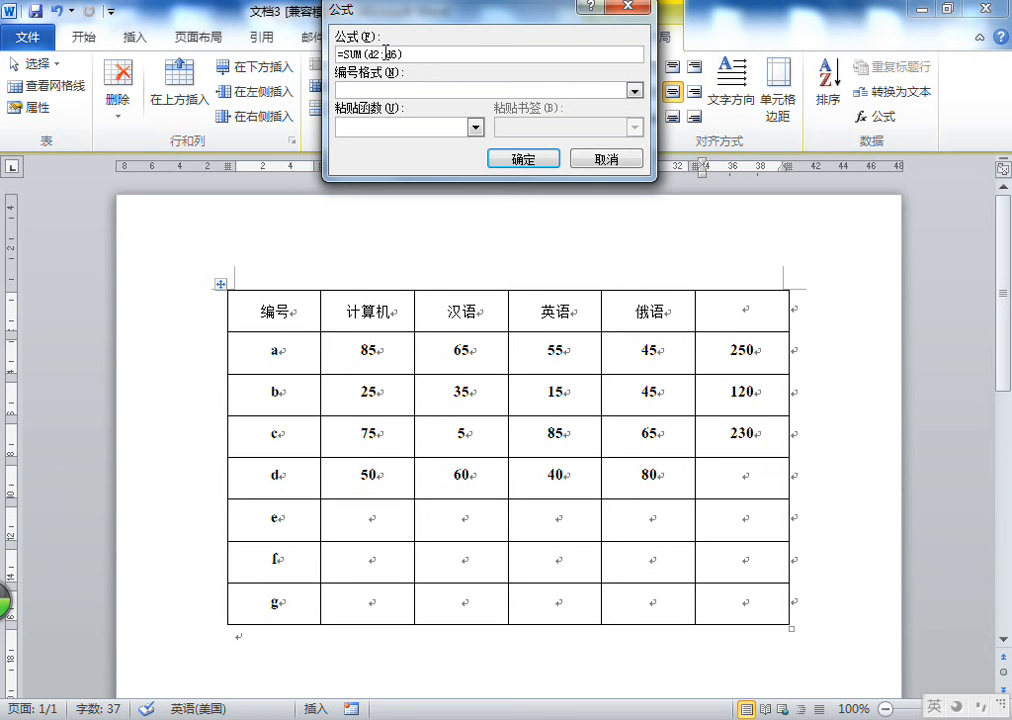
key(Return)
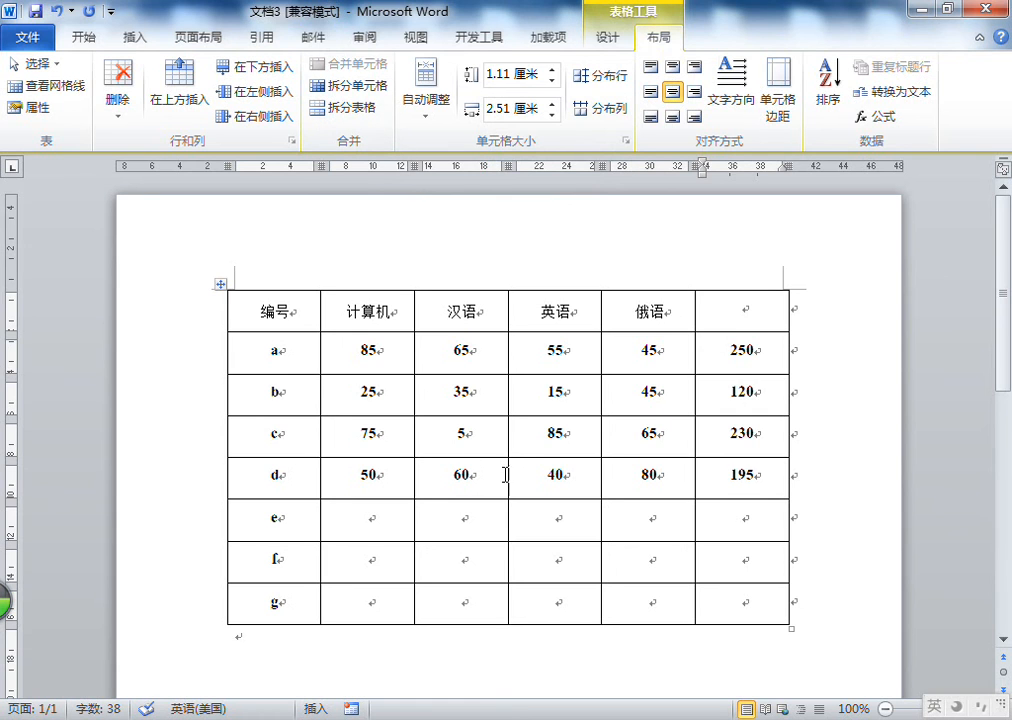
Replace row d's total with an =SUM(Left) formula
click(718, 478)
double_click(738, 476)
key(Delete)
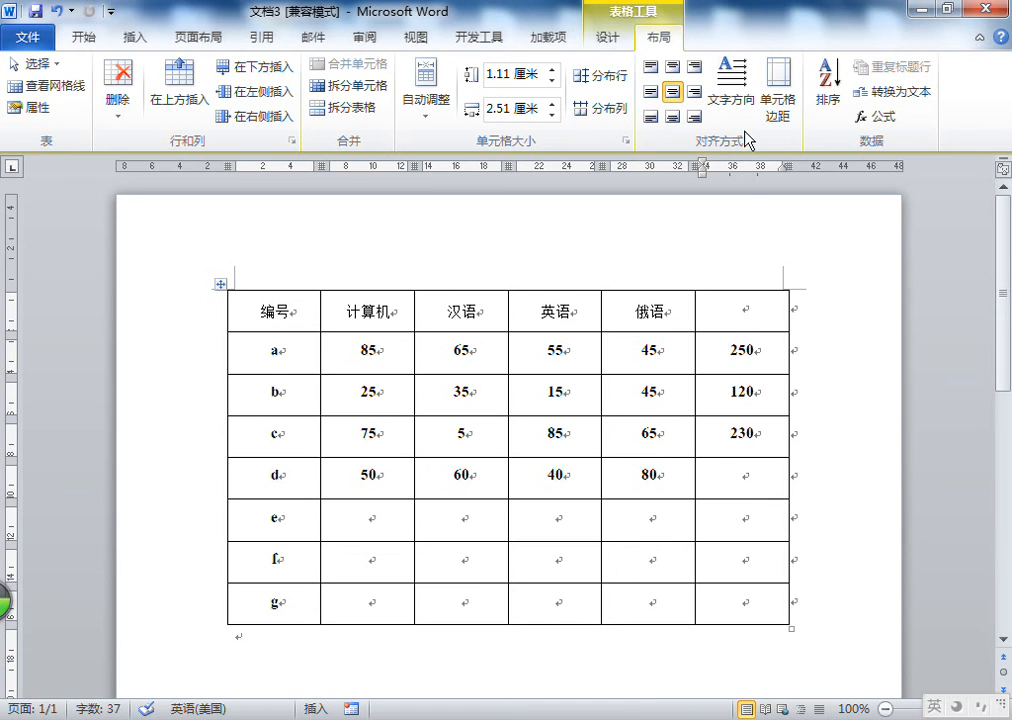
click(884, 117)
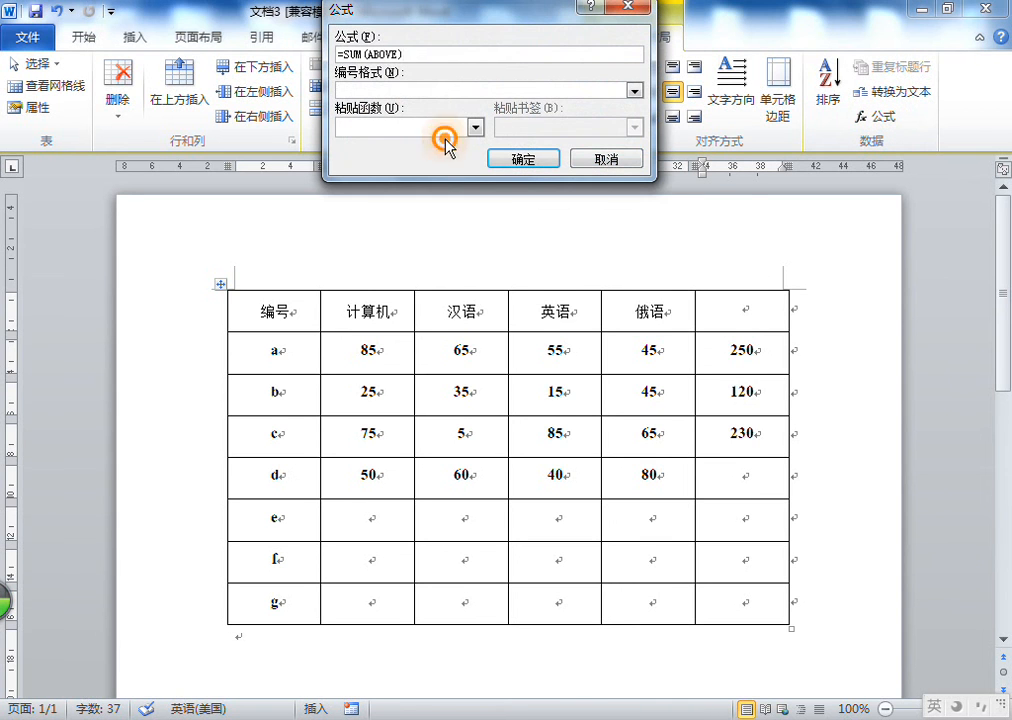
double_click(382, 53)
key(BackSpace)
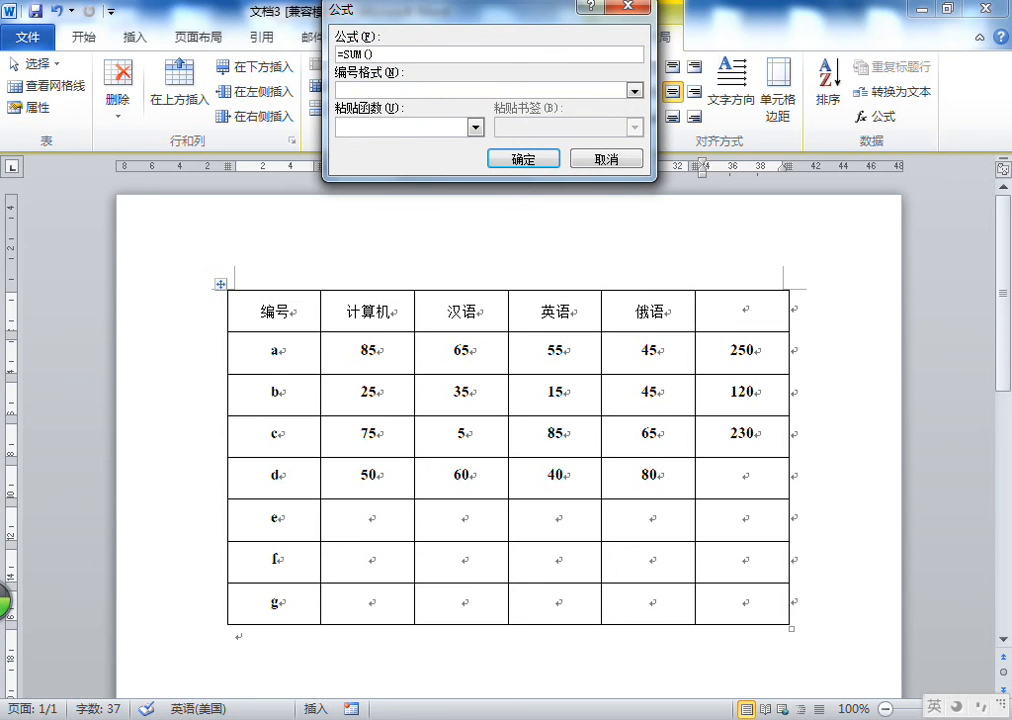
click(536, 161)
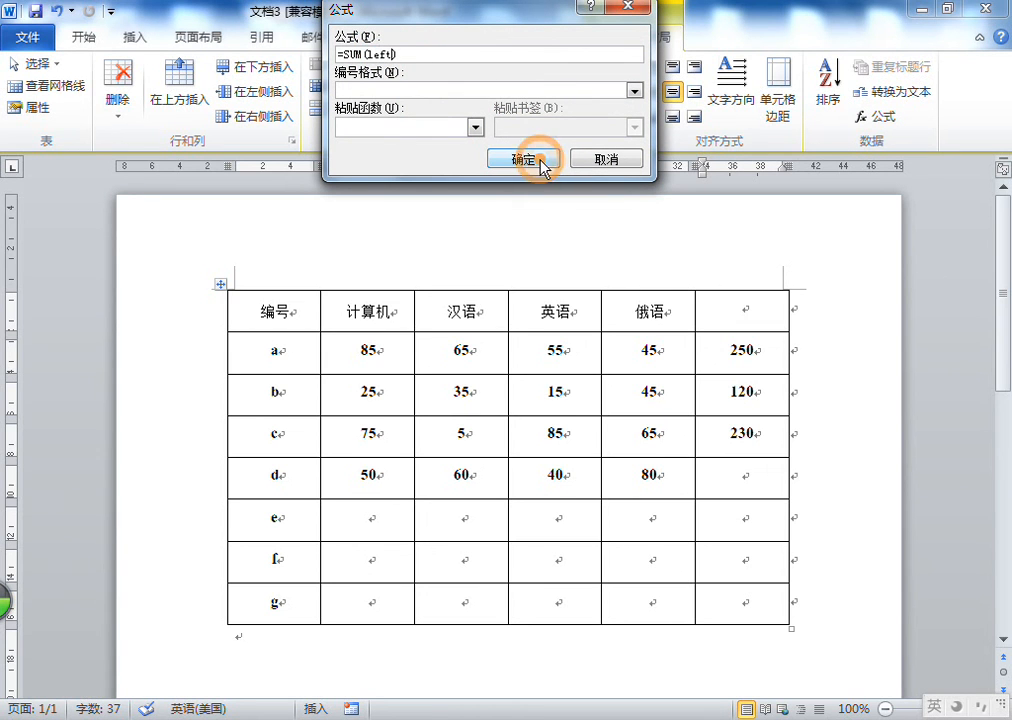
click(714, 473)
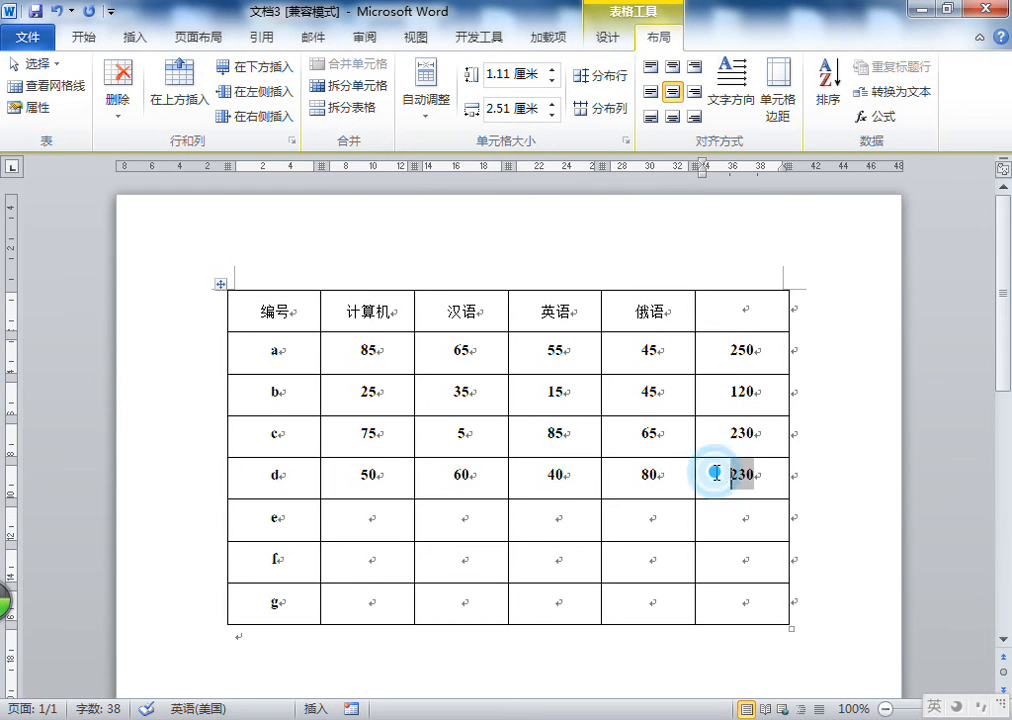
scroll(716, 472, down, 1)
click(743, 474)
scroll(750, 435, down, 1)
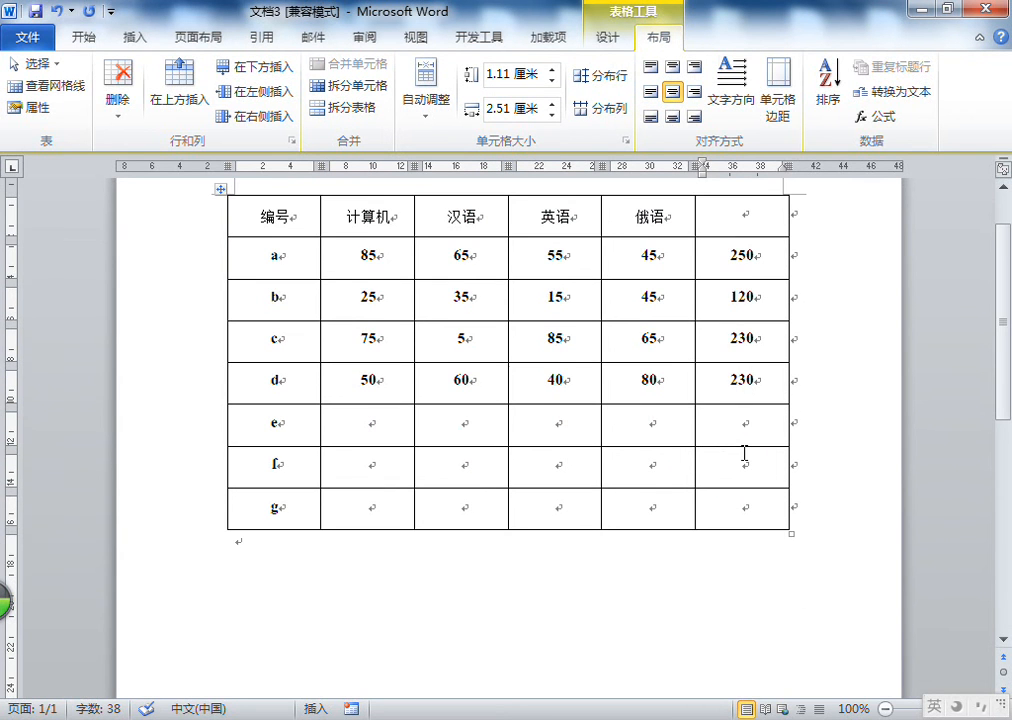
scroll(744, 453, down, 1)
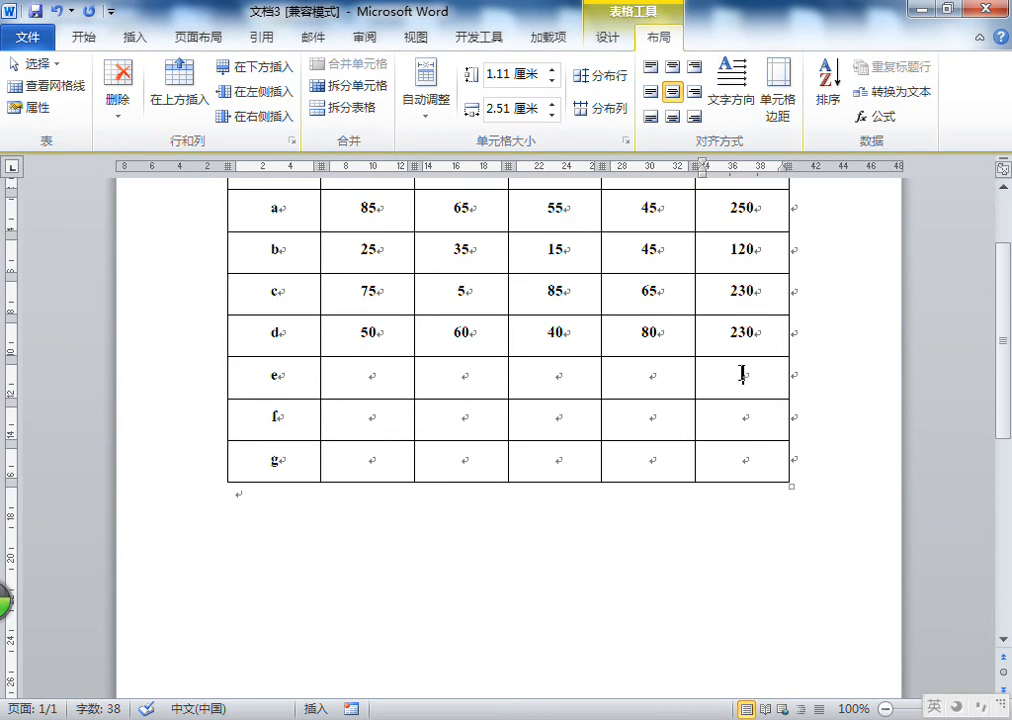
scroll(742, 374, up, 2)
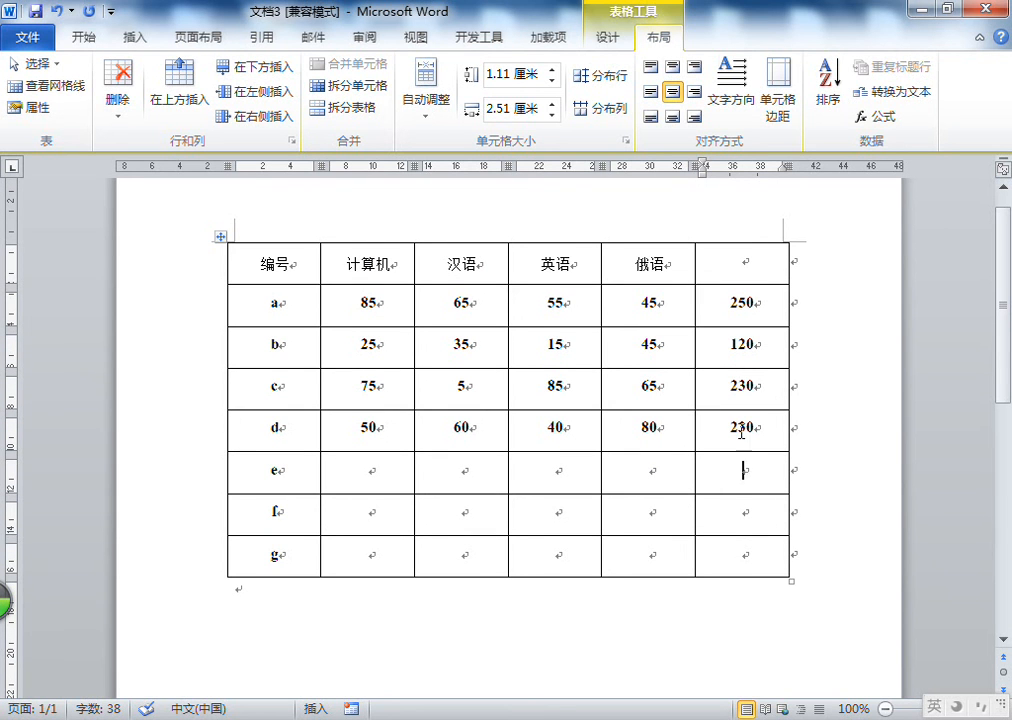
right_click(750, 477)
click(714, 477)
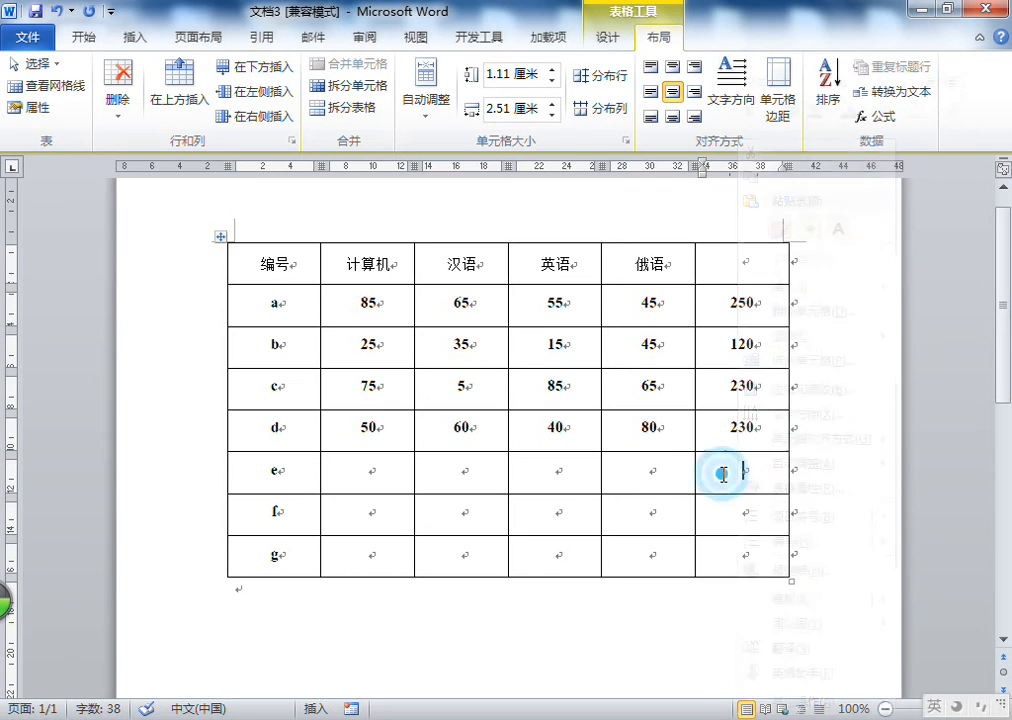
Enter the scores 50, 50, 50 and 100 across row e
click(385, 472)
text(50)
key(Down)
key(Tab)
text(50)
key(Tab)
text(50)
key(Tab)
text(50)
key(Tab)
key(Left)
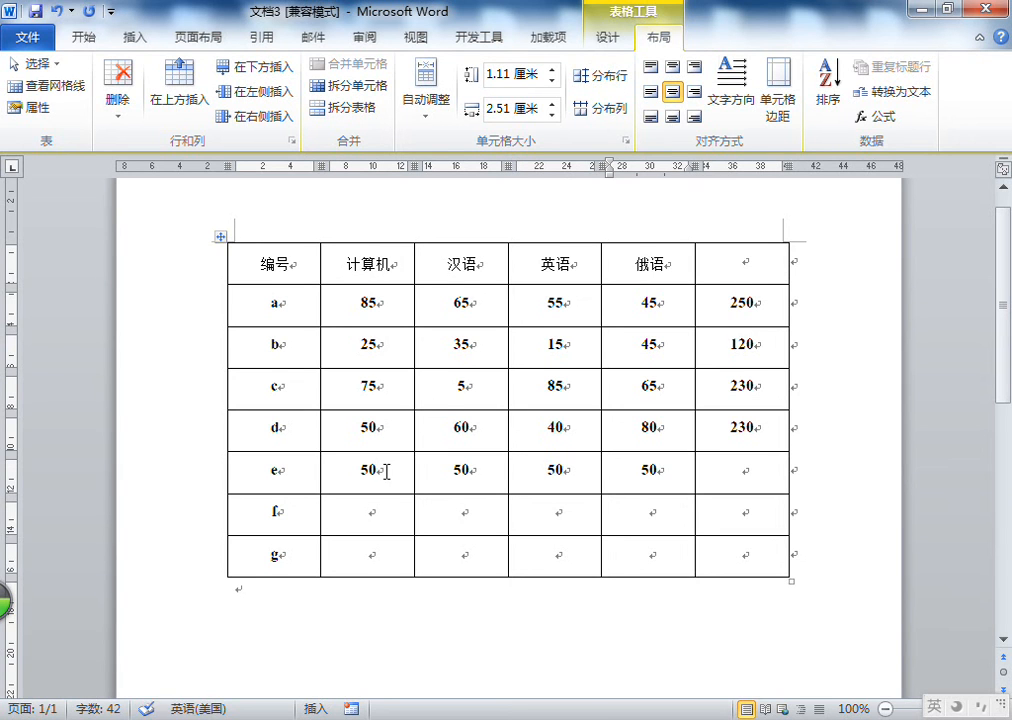
key(BackSpace)
key(BackSpace)
text(100)
key(Tab)
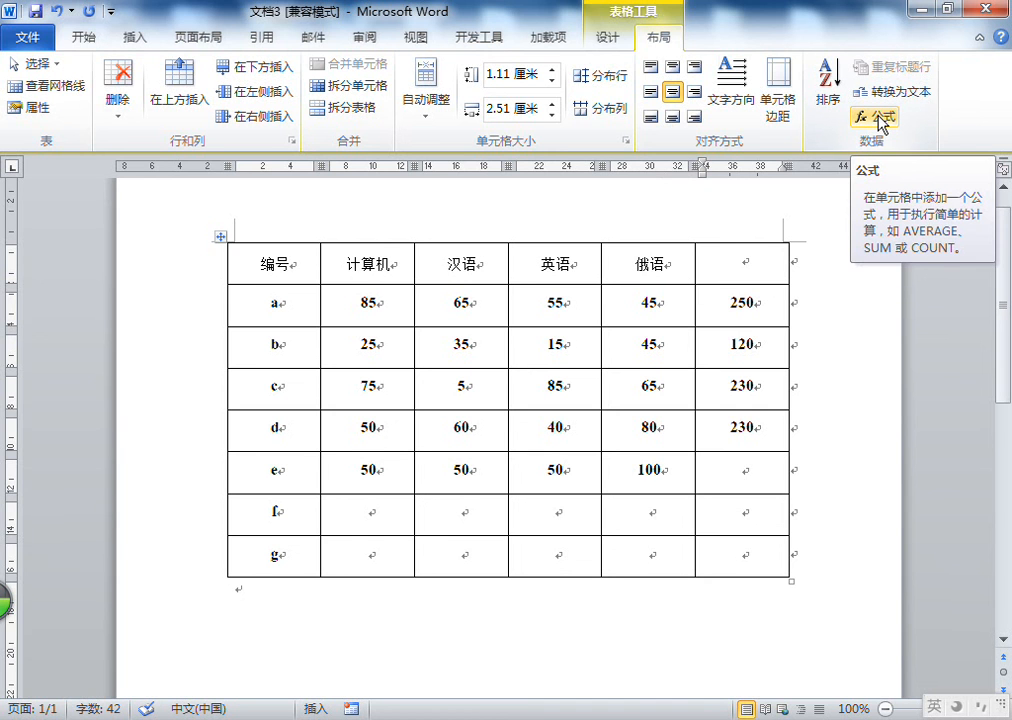
Try an =average(d) formula in row e's total cell, then delete its result
click(879, 119)
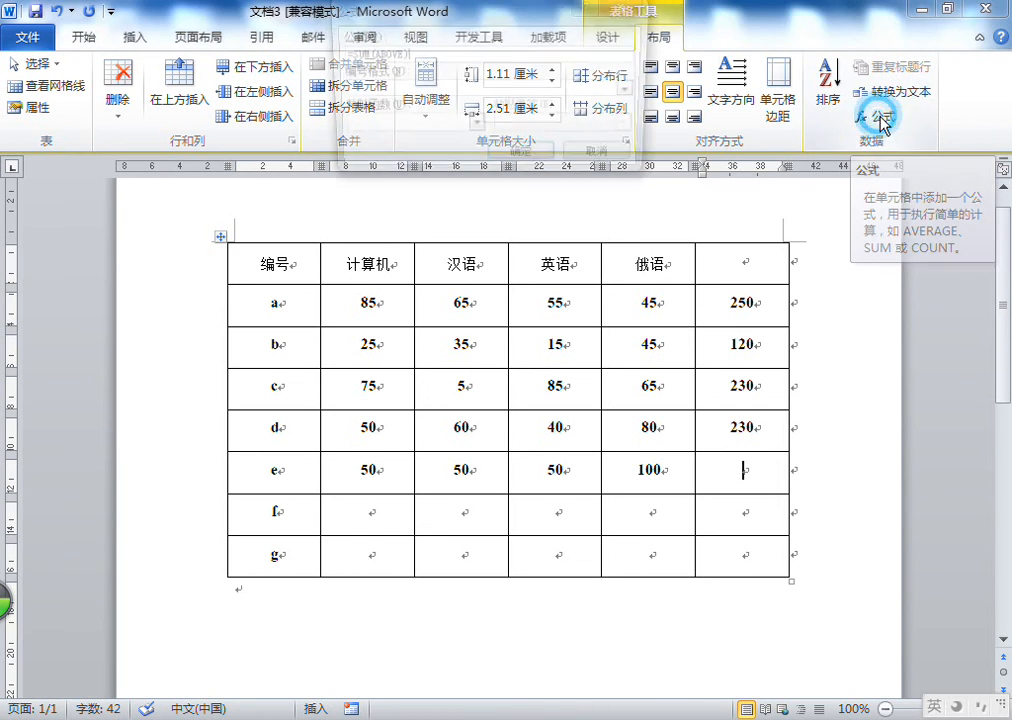
double_click(346, 47)
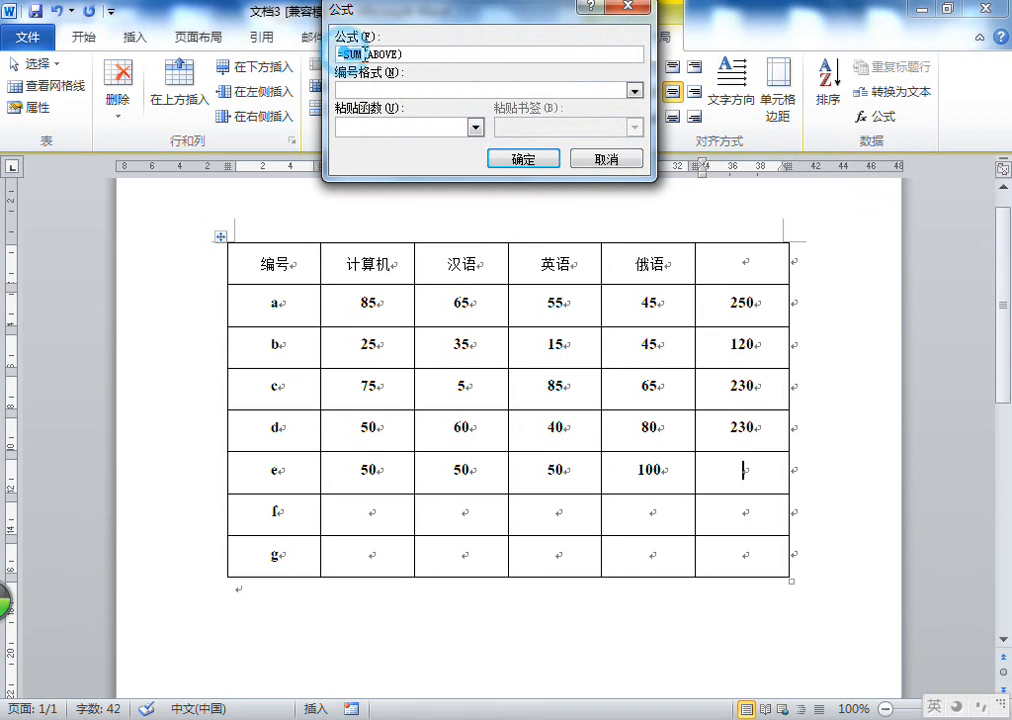
text(average)
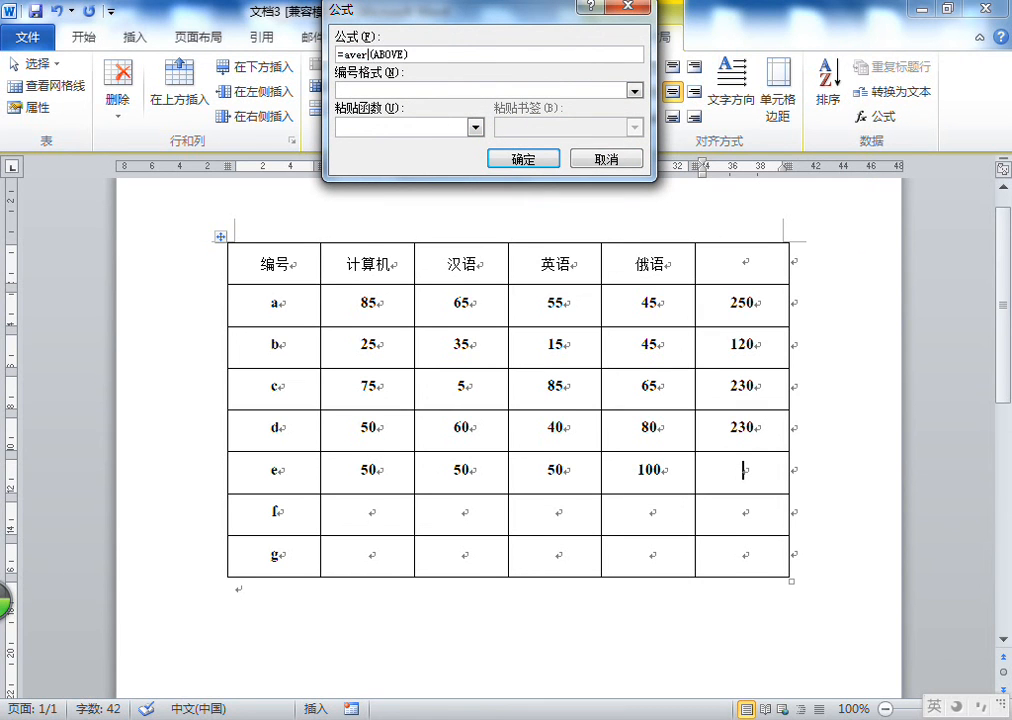
double_click(400, 52)
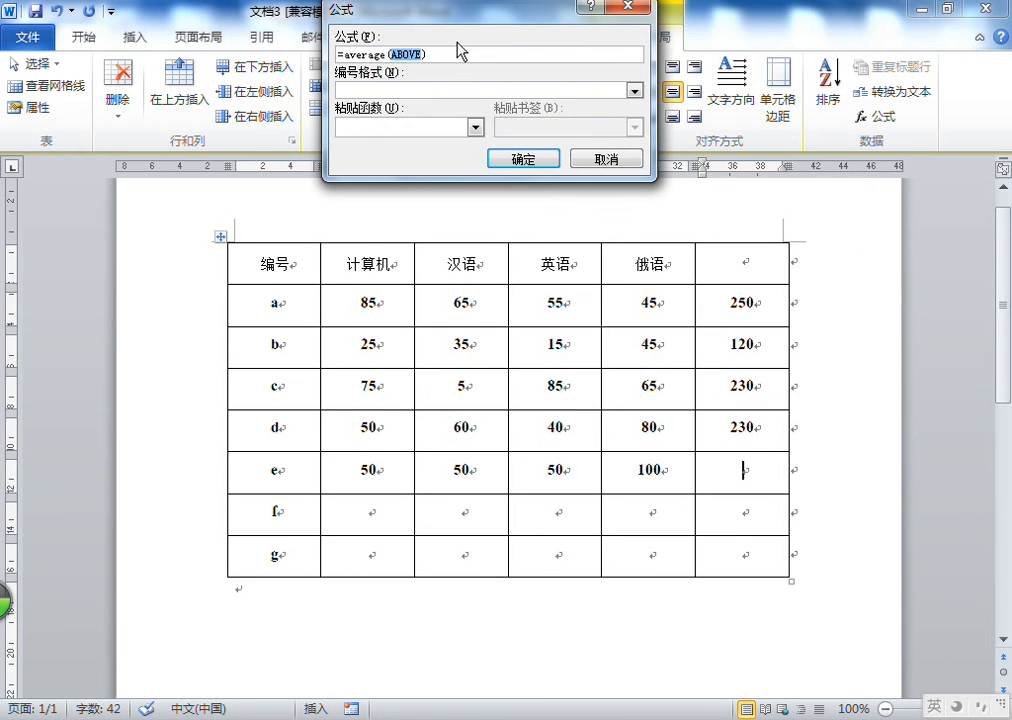
key(BackSpace)
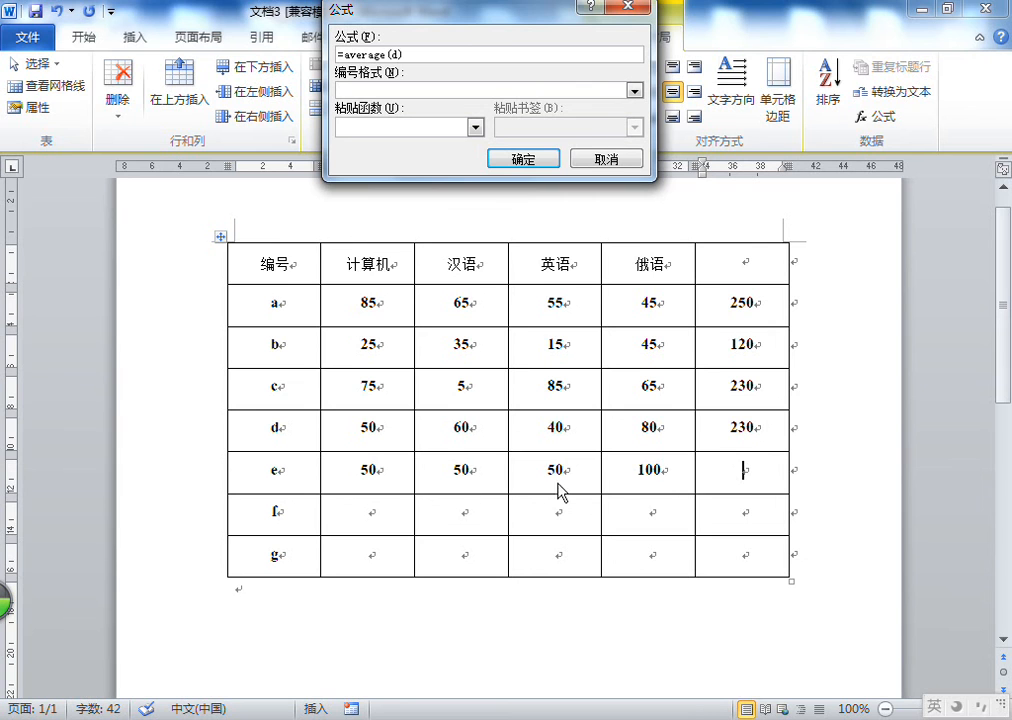
key(Return)
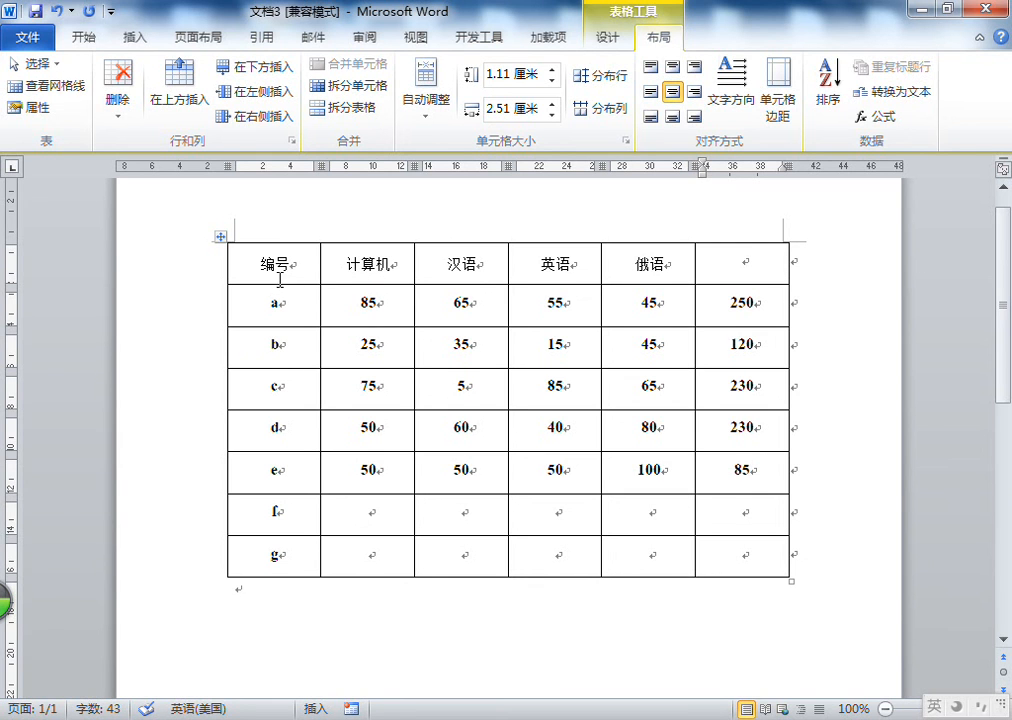
double_click(738, 468)
key(Delete)
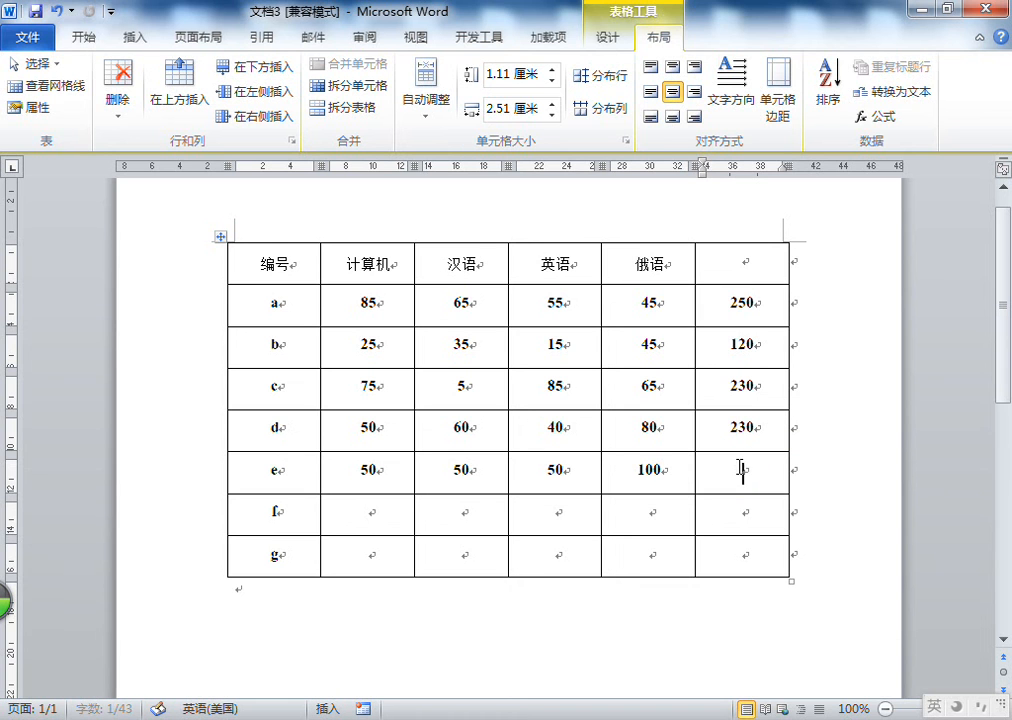
Insert an =average(e) formula in row e's total cell
click(876, 117)
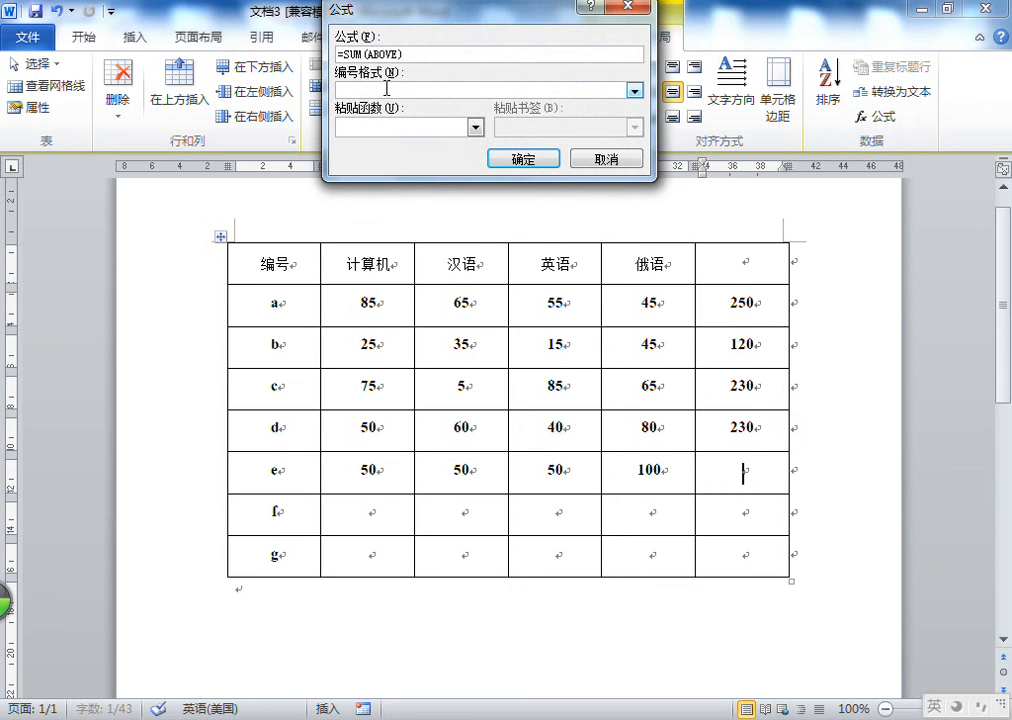
double_click(352, 53)
key(BackSpace)
text(average)
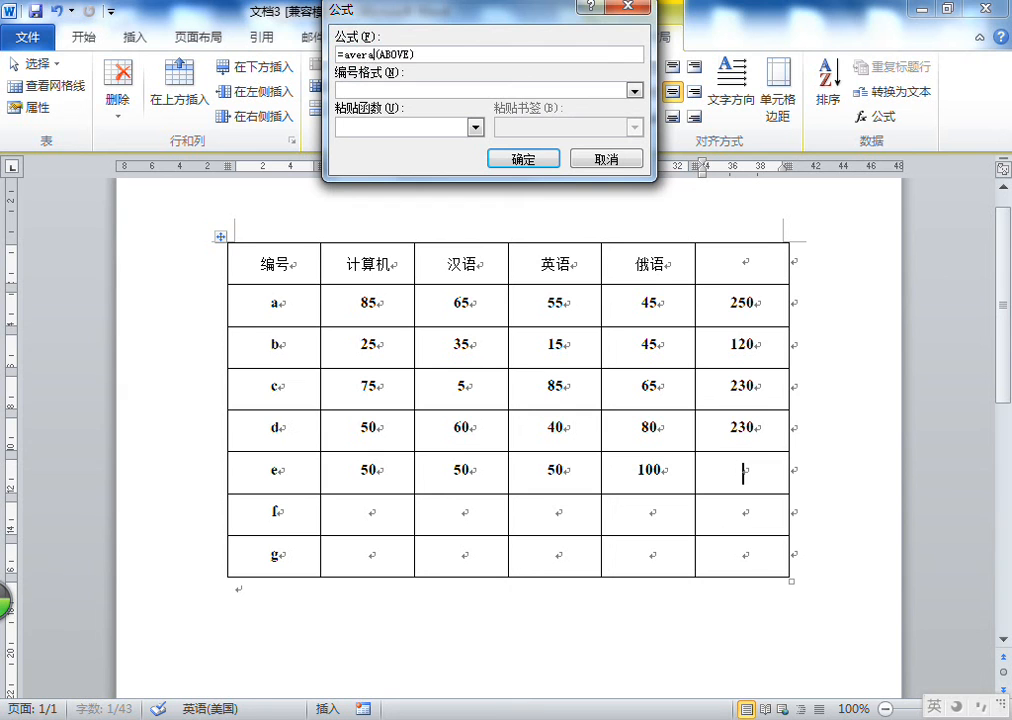
double_click(404, 53)
text(e)
key(Return)
Sort the table rows in ascending order by the 计算机 column (列 2) as numbers
scroll(692, 412, down, 1)
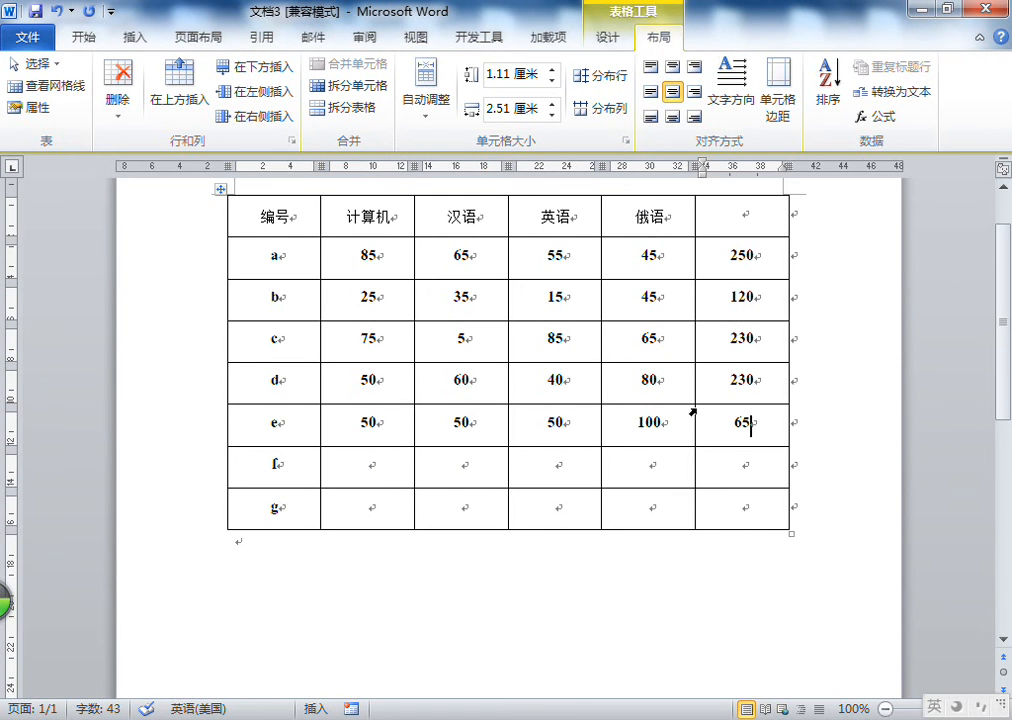
scroll(759, 350, down, 2)
scroll(761, 352, up, 4)
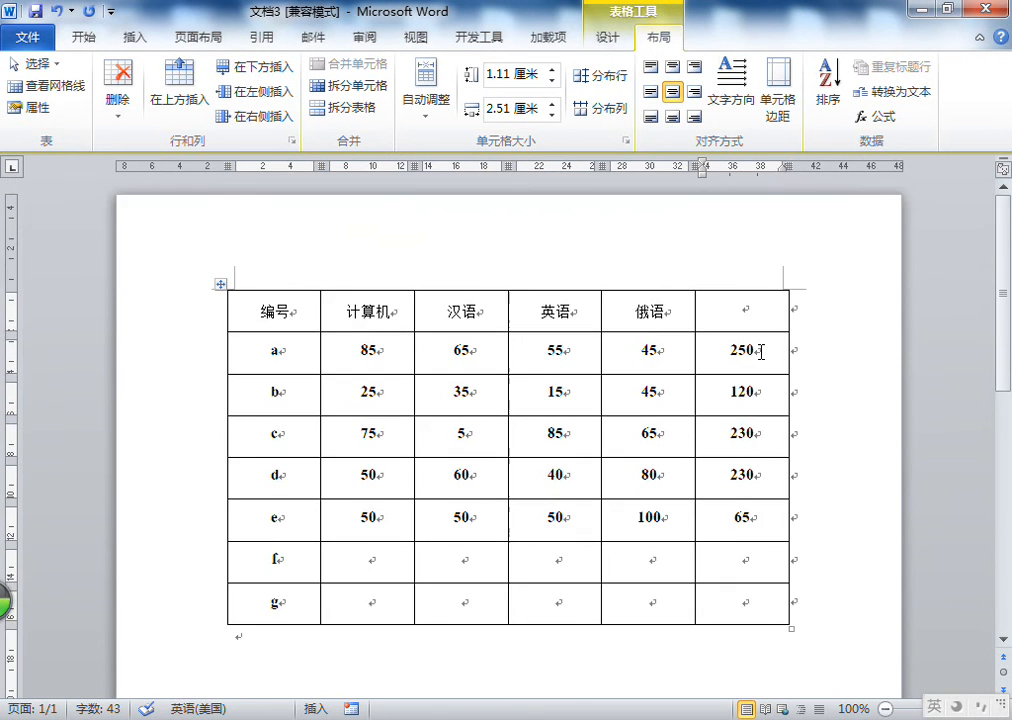
scroll(745, 340, down, 1)
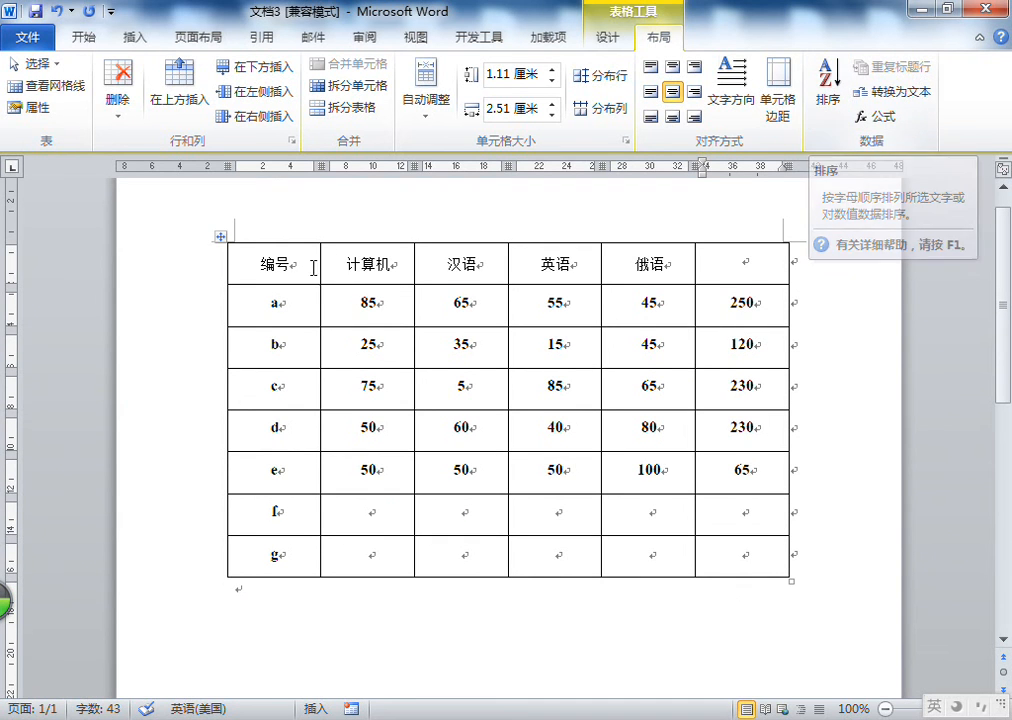
drag(390, 303, 383, 540)
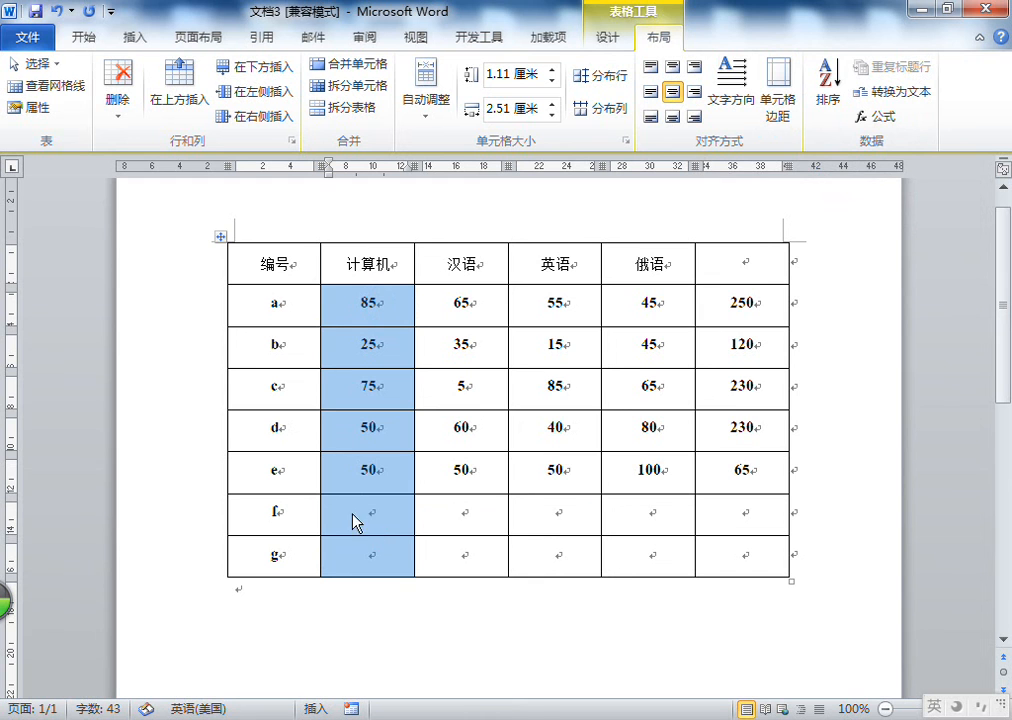
click(828, 105)
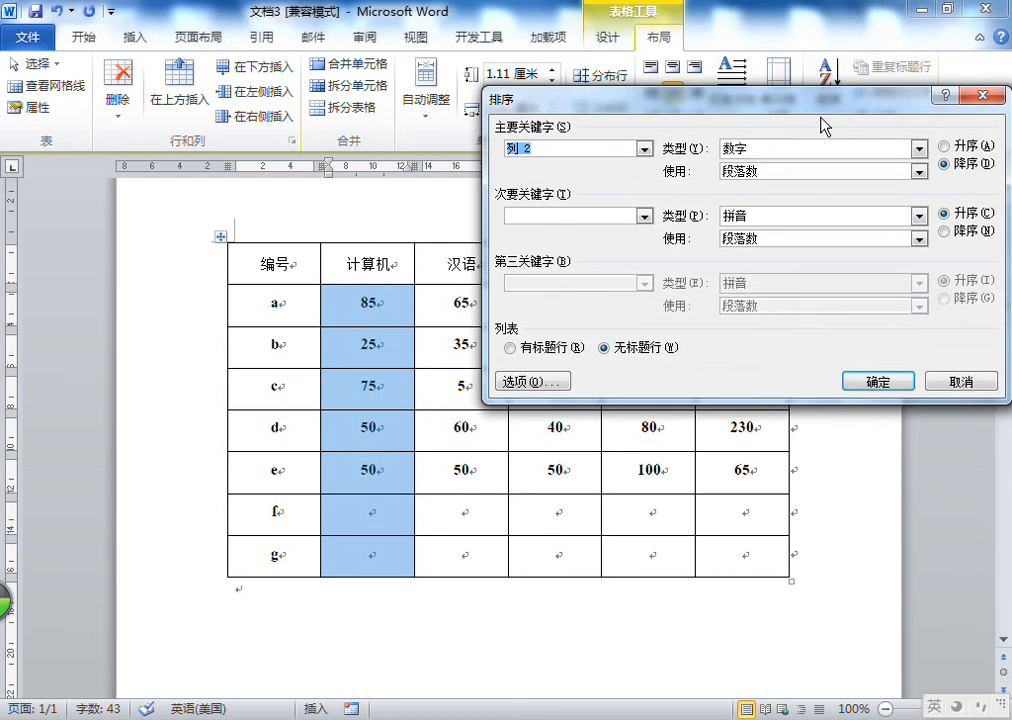
click(960, 146)
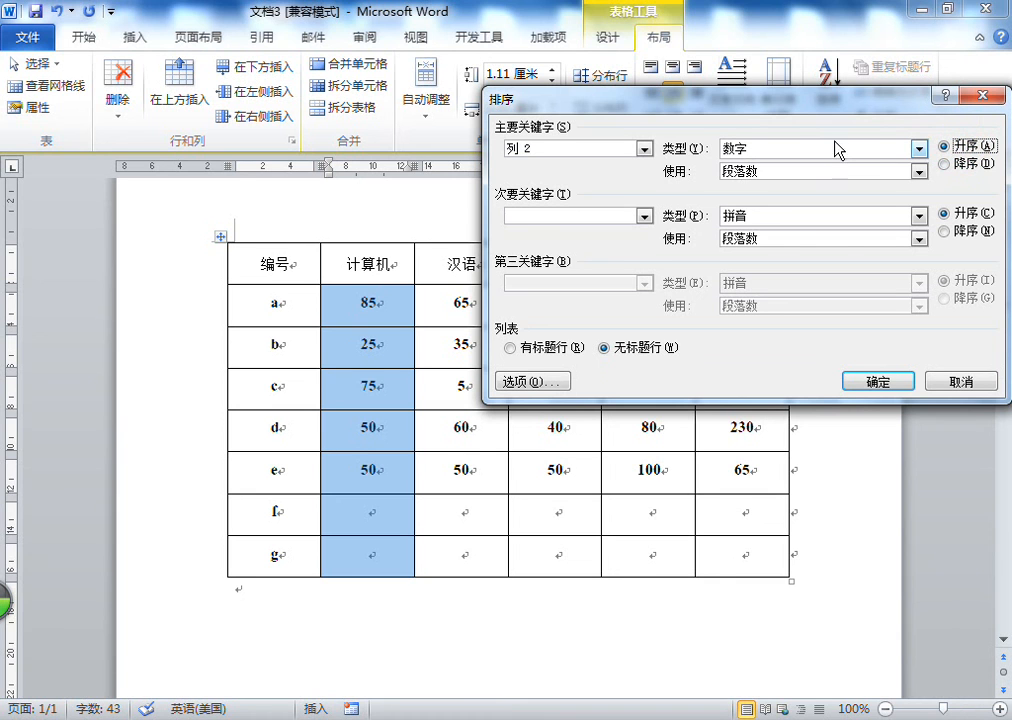
click(962, 147)
click(646, 149)
click(648, 151)
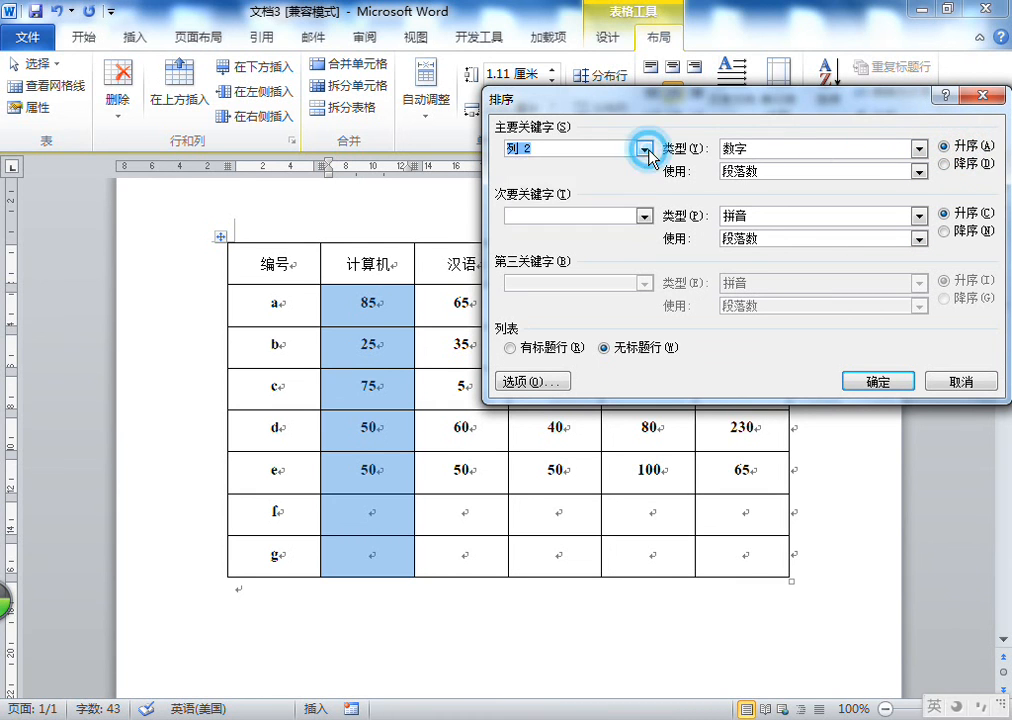
click(877, 382)
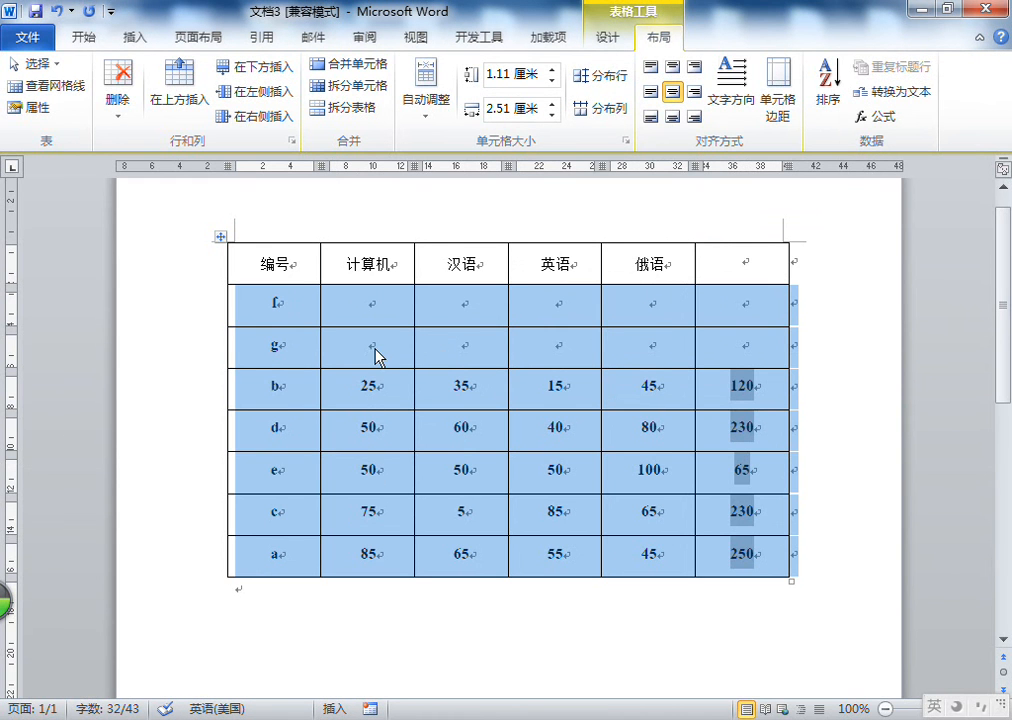
Sort the table rows in descending order by the last (total) column
click(376, 308)
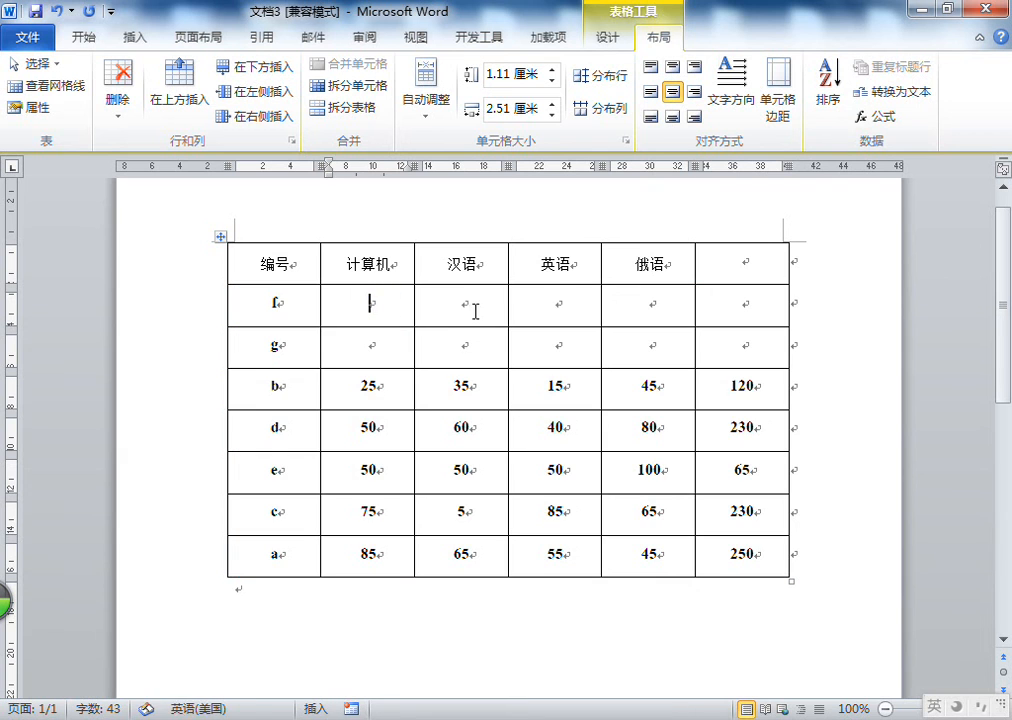
drag(371, 303, 375, 547)
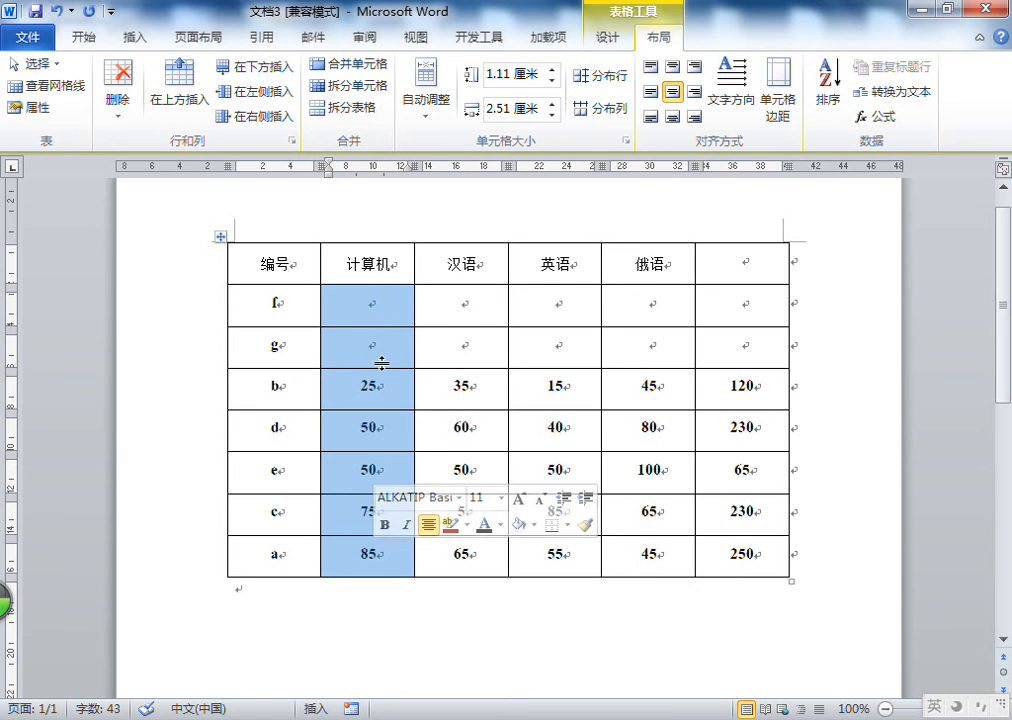
drag(562, 303, 566, 545)
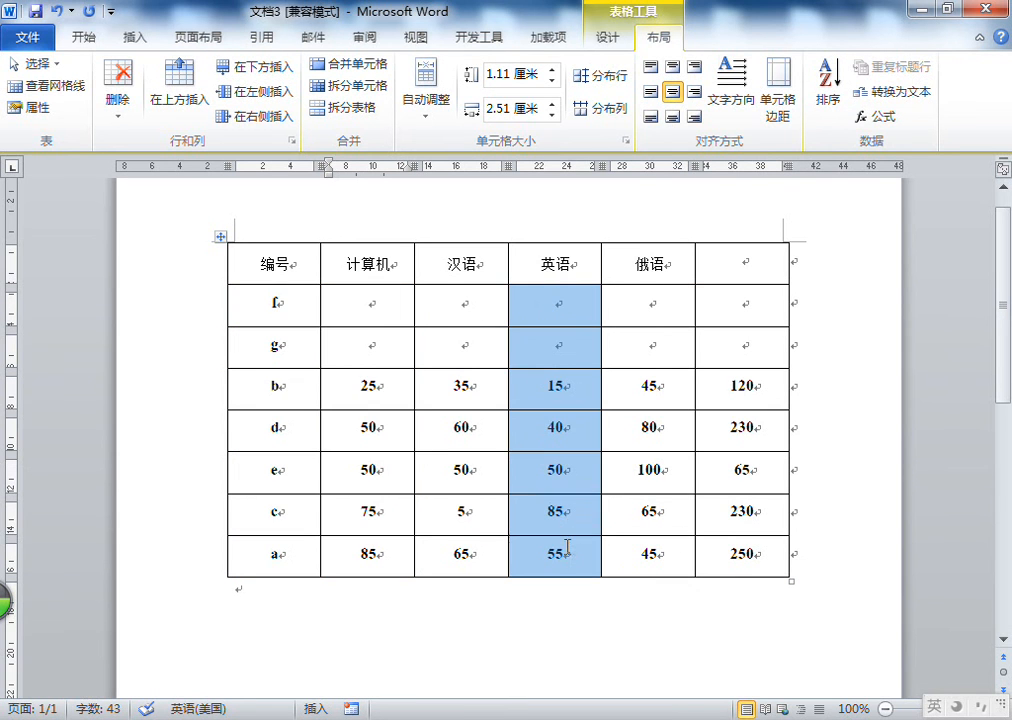
click(657, 303)
drag(657, 303, 657, 565)
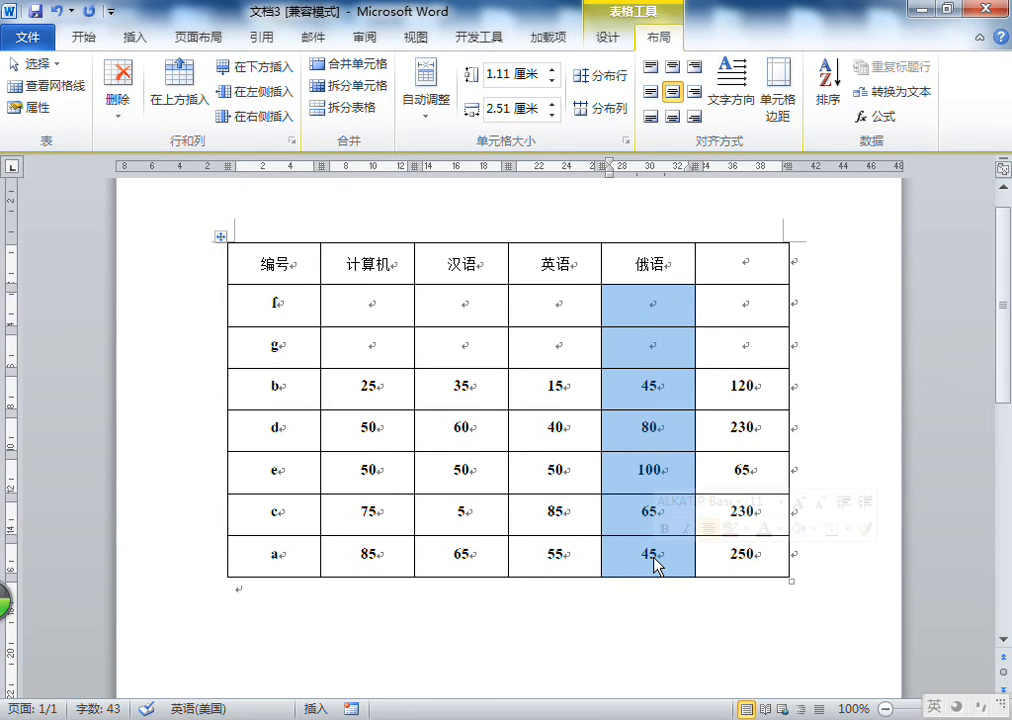
drag(752, 300, 750, 556)
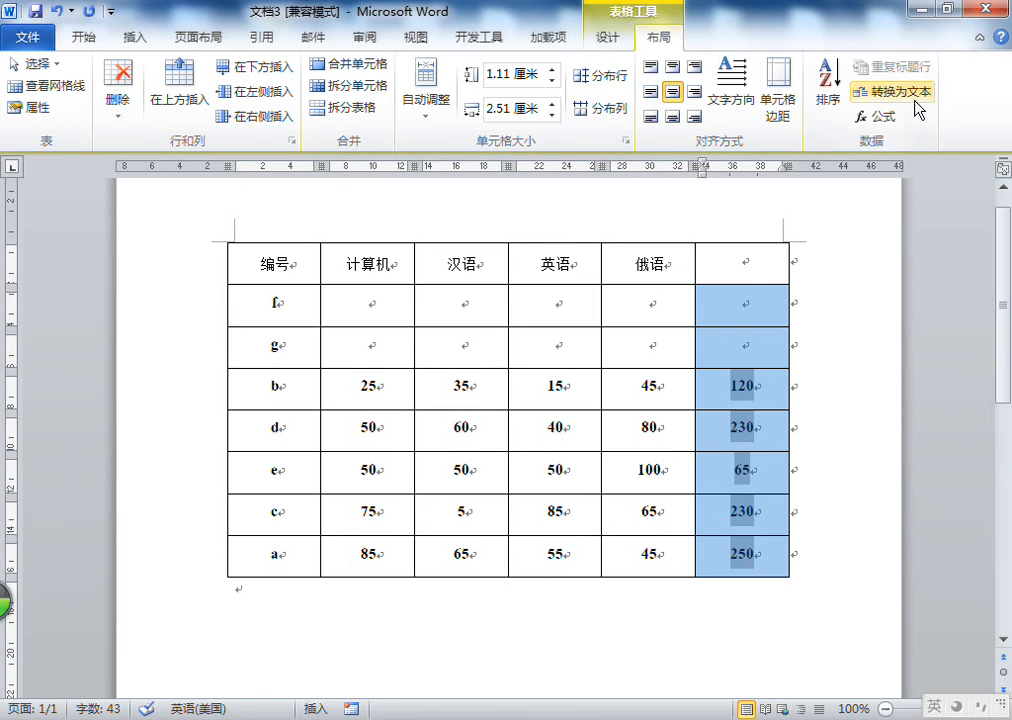
click(766, 345)
drag(750, 262, 752, 550)
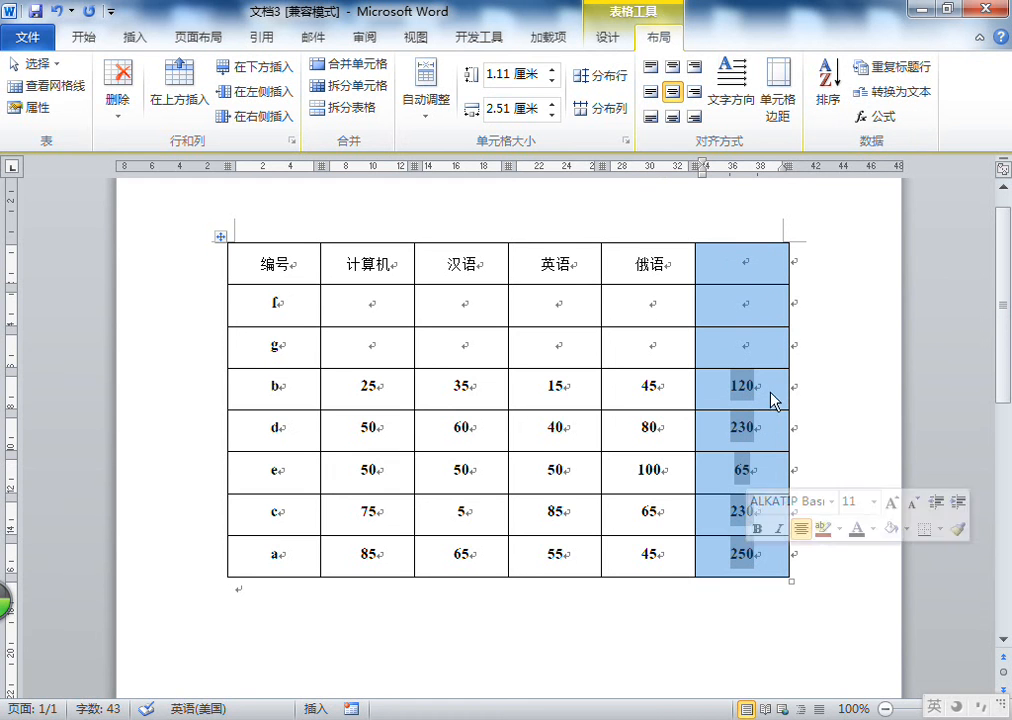
click(829, 106)
click(966, 163)
click(880, 382)
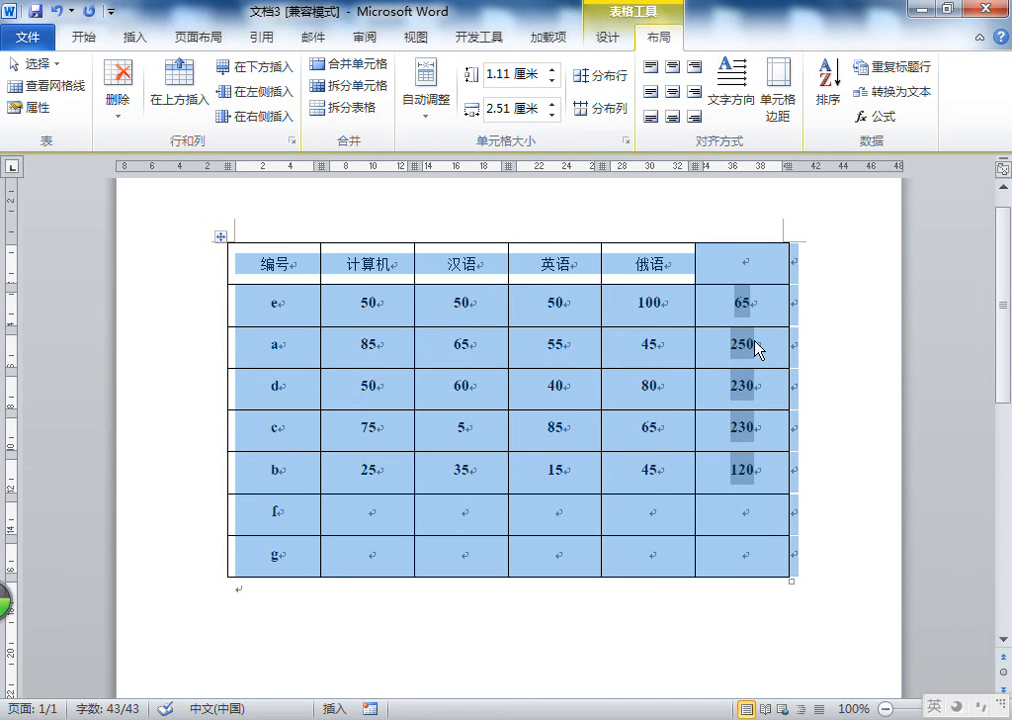
Sort the five filled data rows in descending order by the 俄语 column (列 5)
click(648, 305)
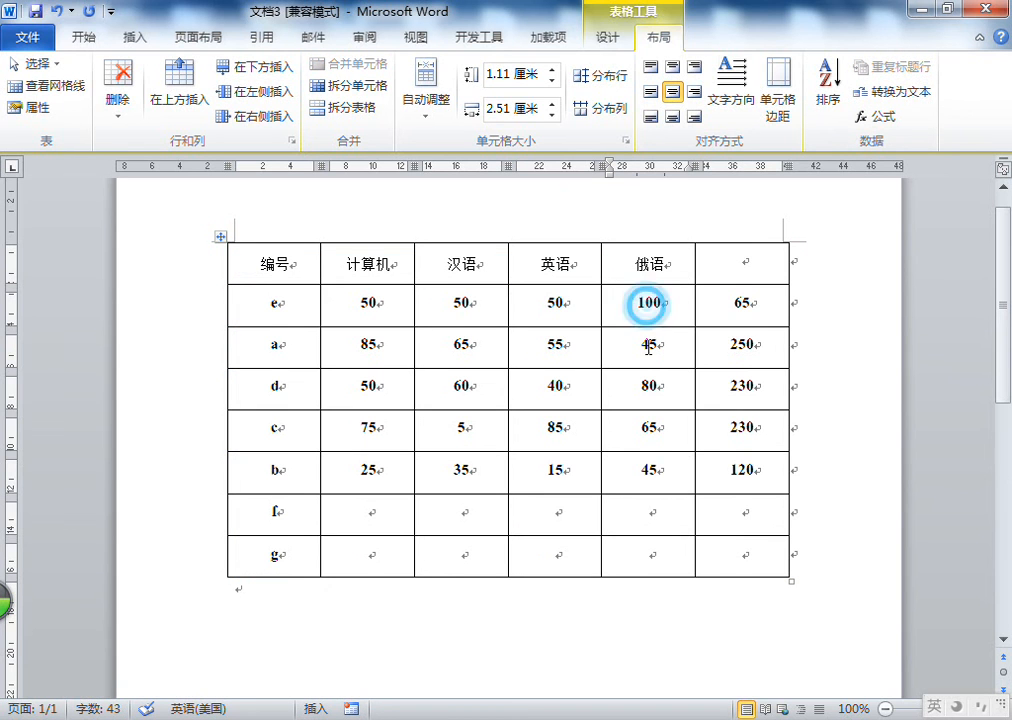
drag(648, 305, 654, 468)
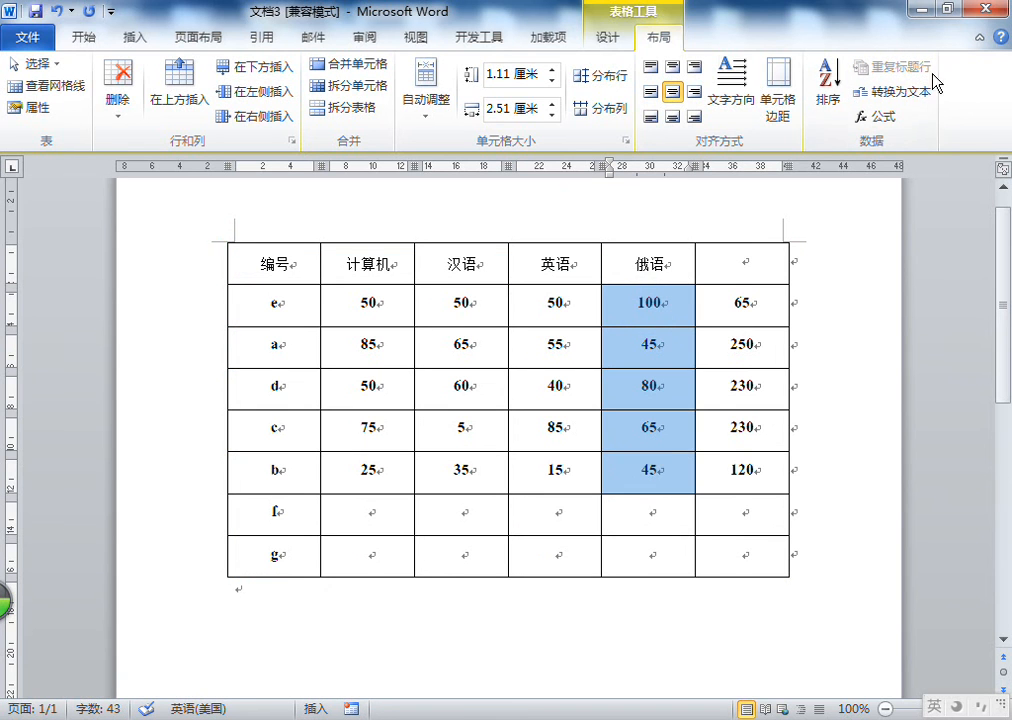
click(828, 88)
drag(780, 103, 343, 158)
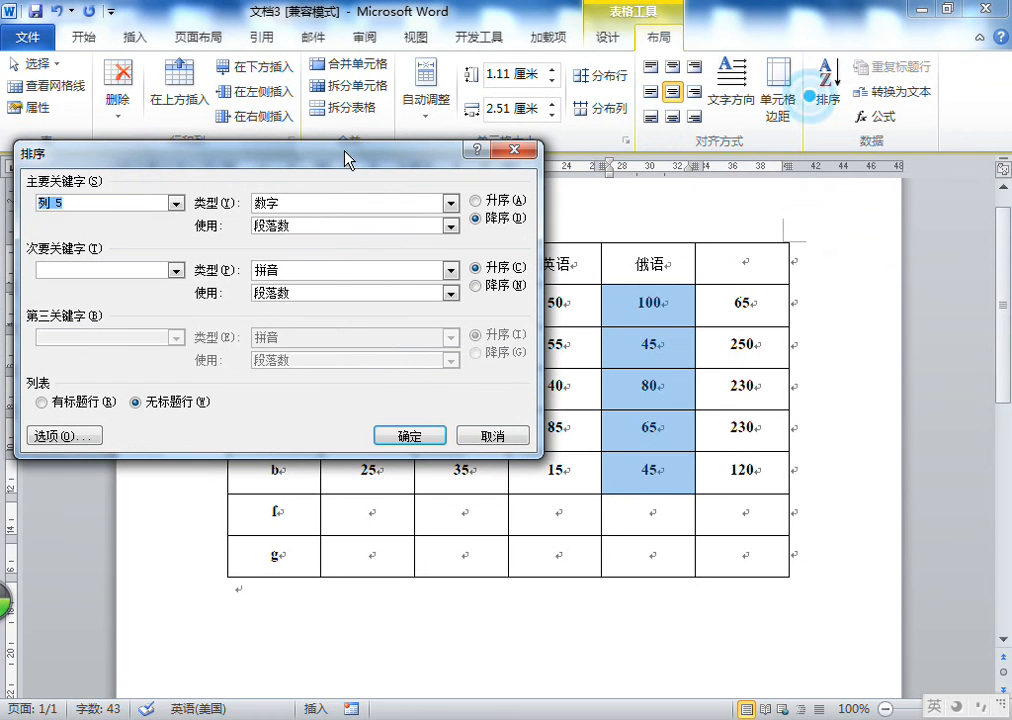
click(368, 408)
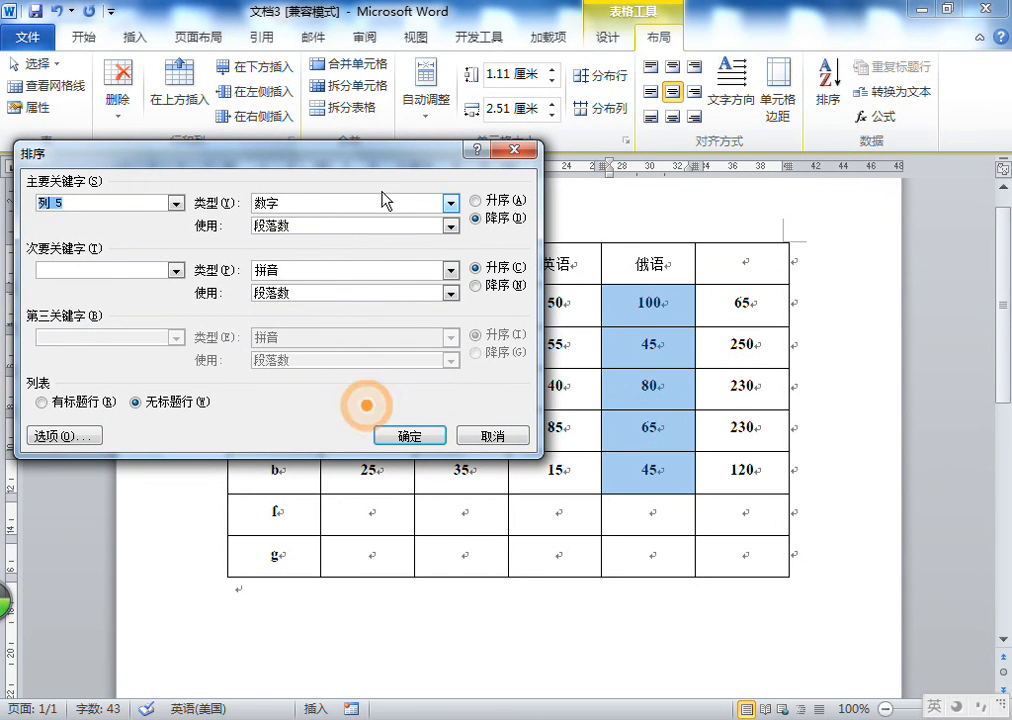
click(422, 436)
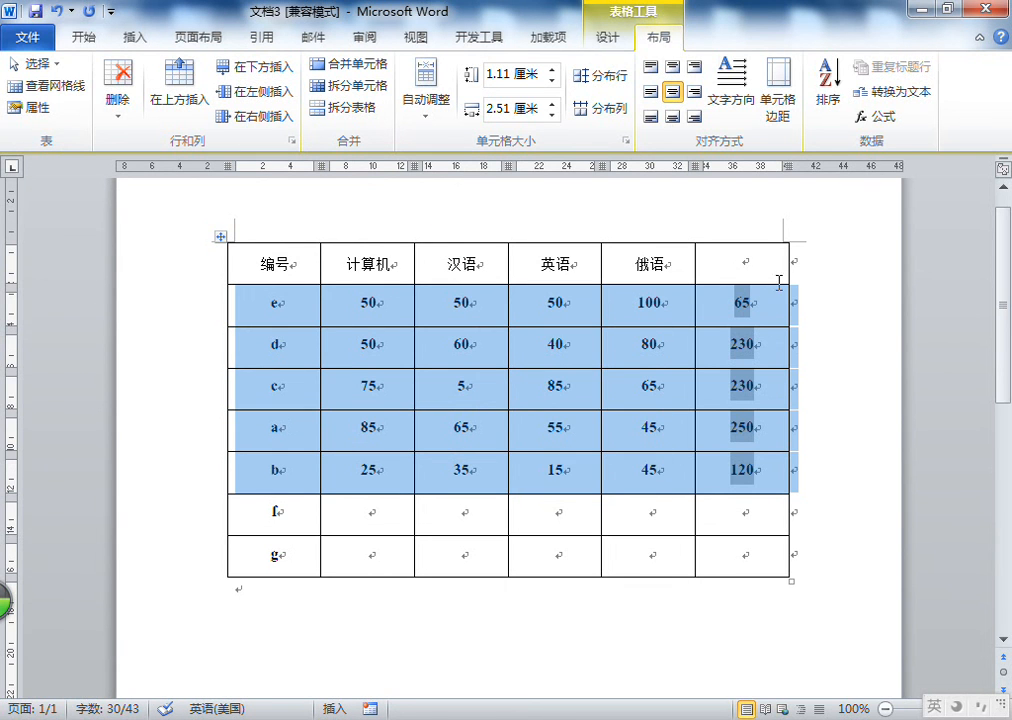
Convert the five filled data rows to tab-separated text, then undo the conversion
click(905, 103)
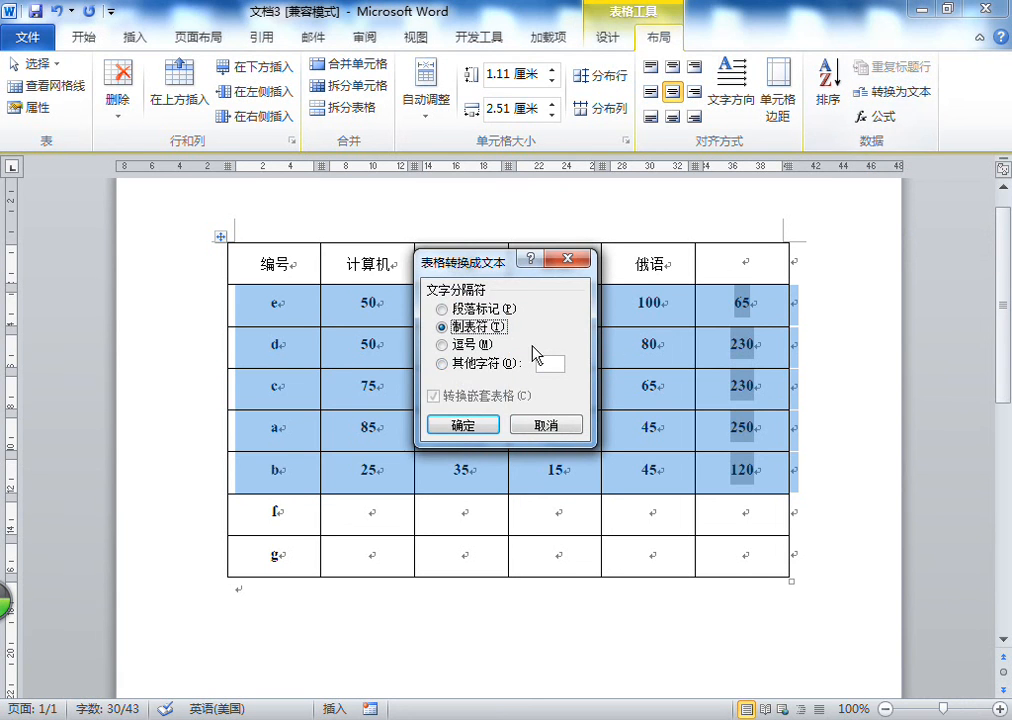
click(463, 424)
click(393, 350)
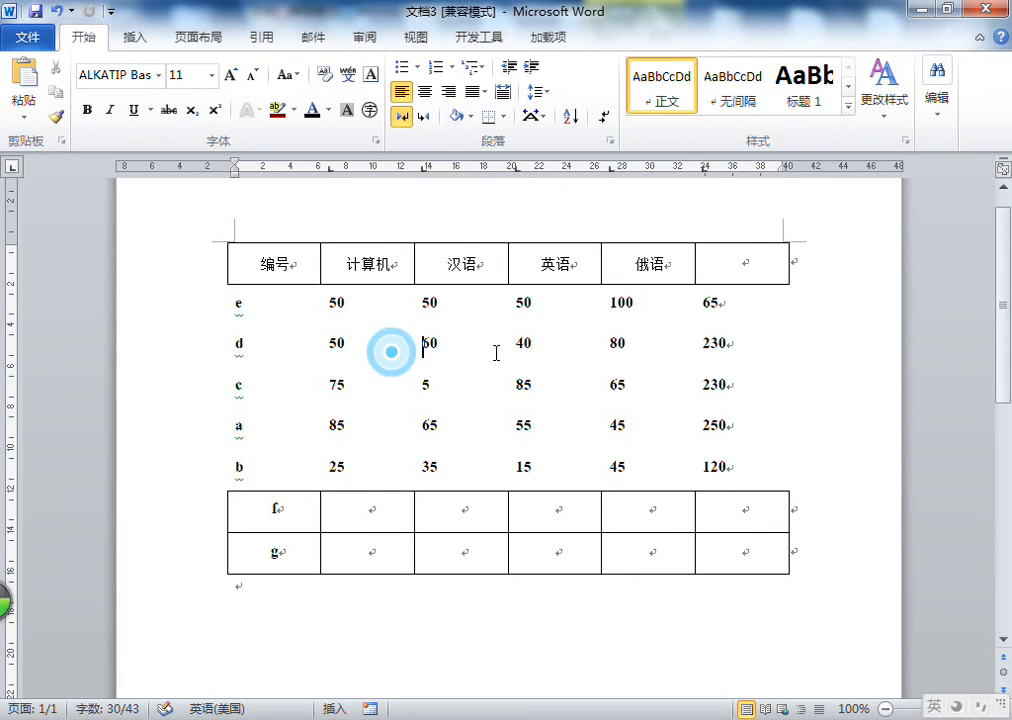
click(55, 10)
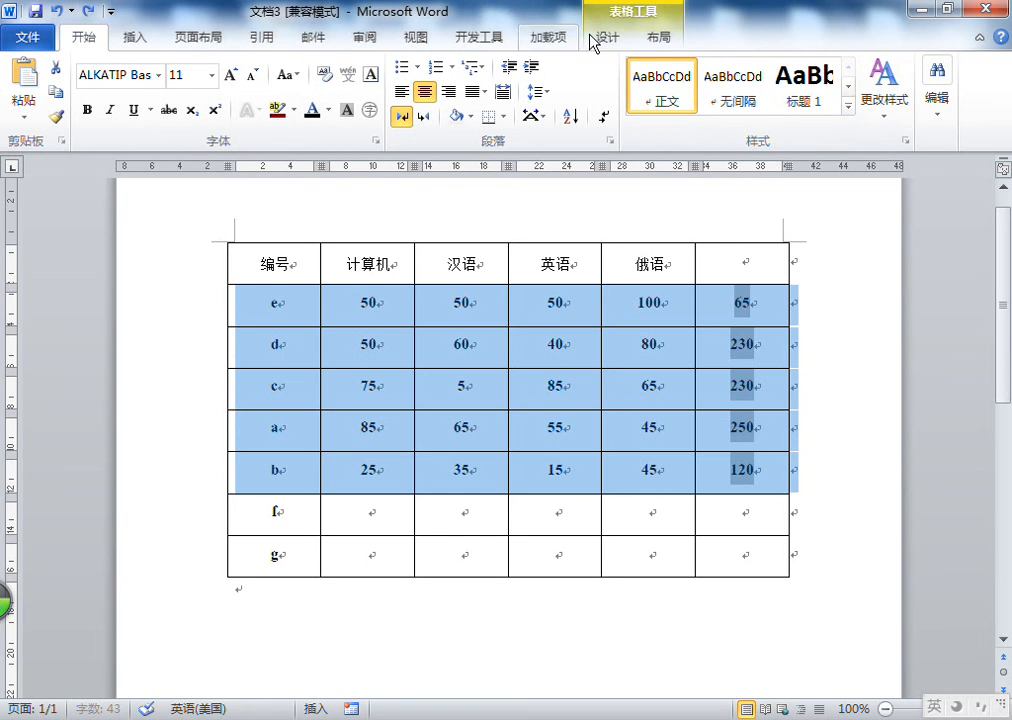
click(658, 37)
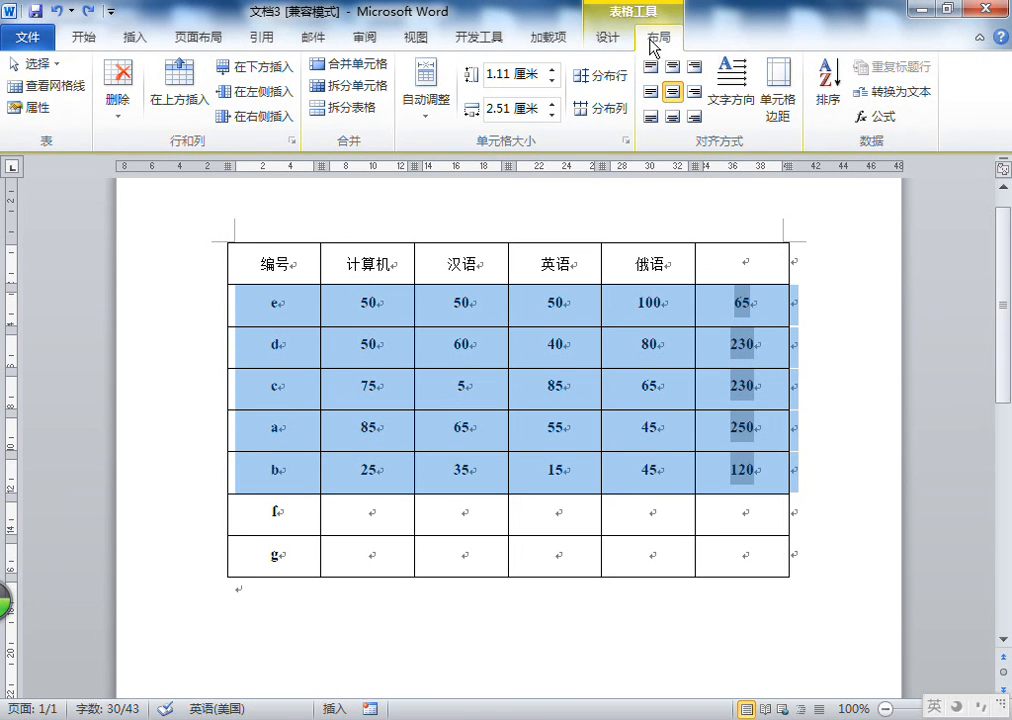
click(606, 40)
click(659, 40)
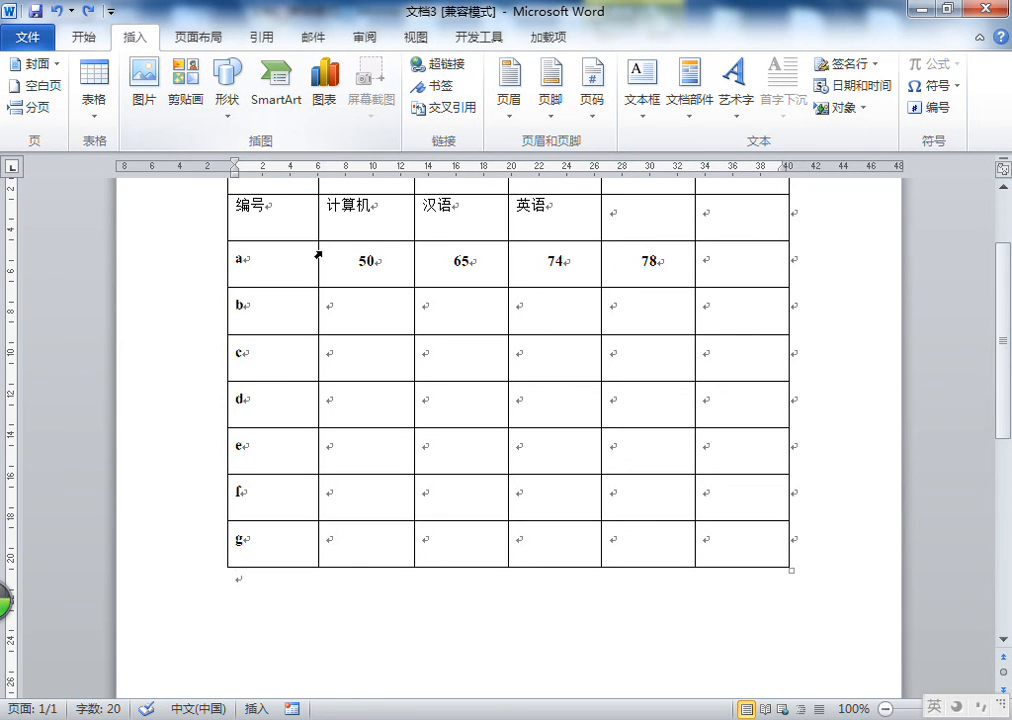
scroll(305, 603, up, 3)
scroll(316, 598, down, 3)
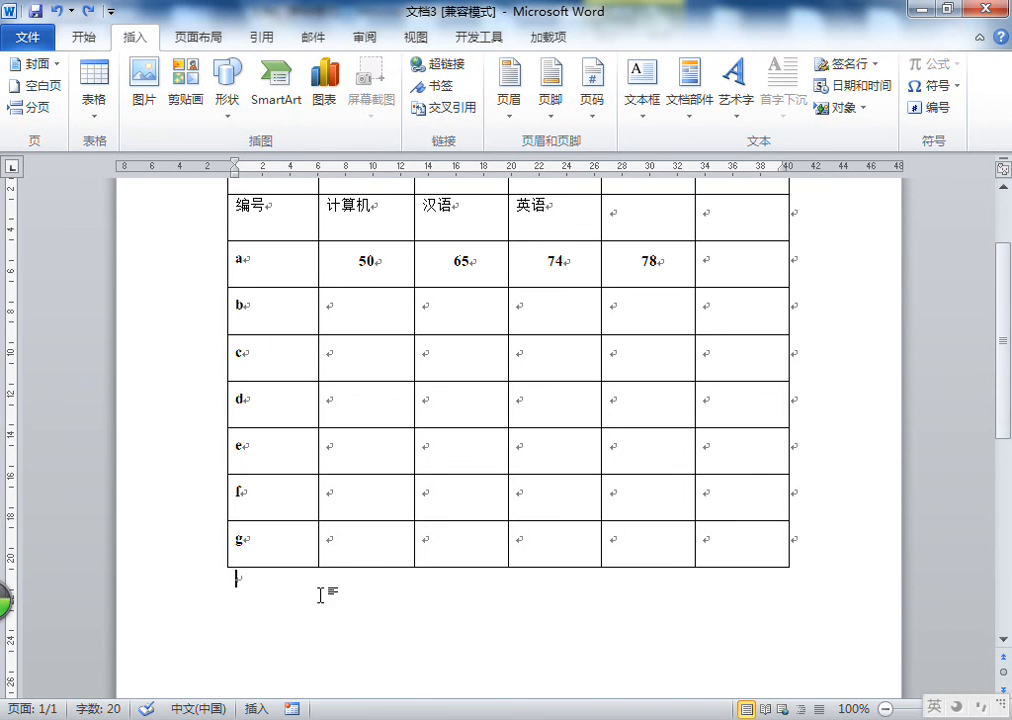
Delete the entire score table from the document
click(320, 594)
scroll(320, 594, up, 1)
click(268, 260)
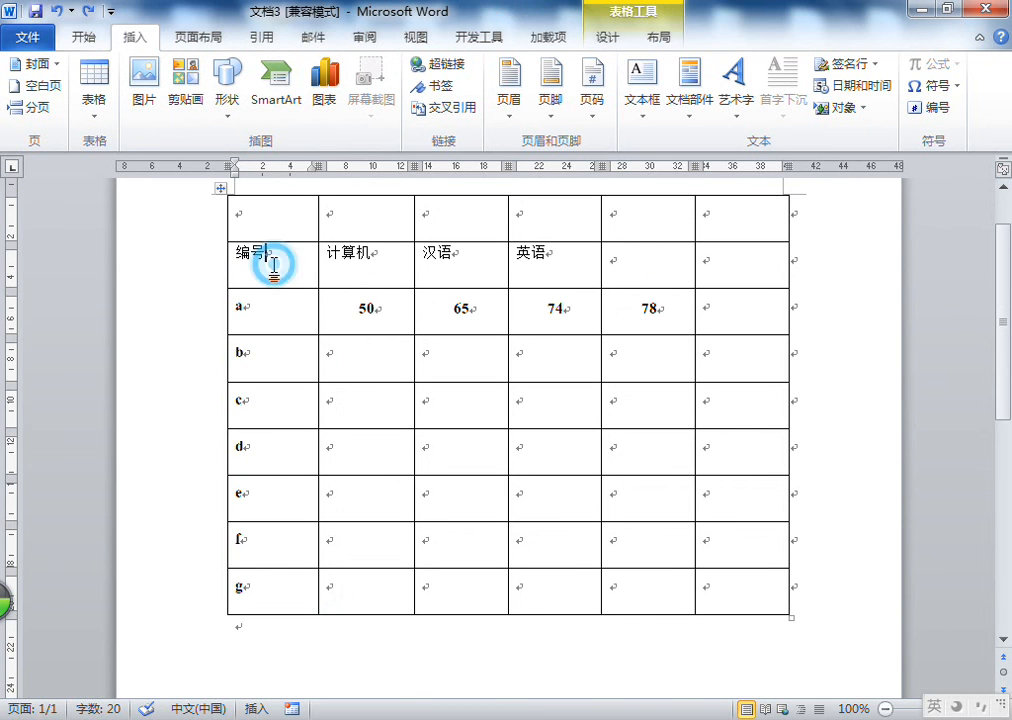
click(664, 38)
click(113, 115)
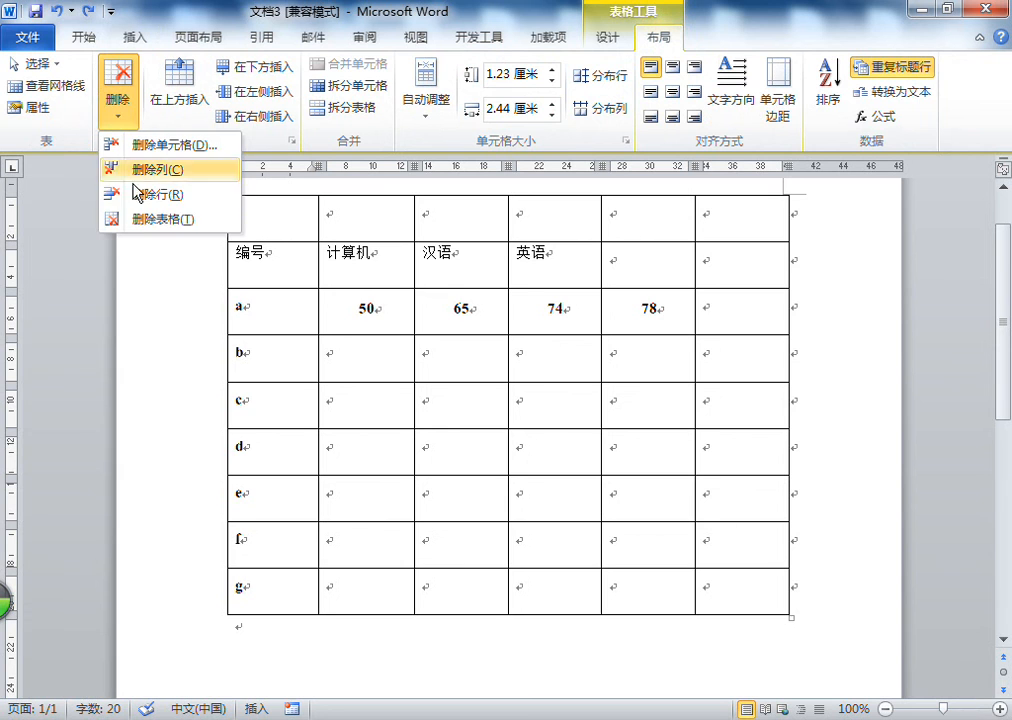
click(137, 222)
right_click(285, 314)
click(252, 316)
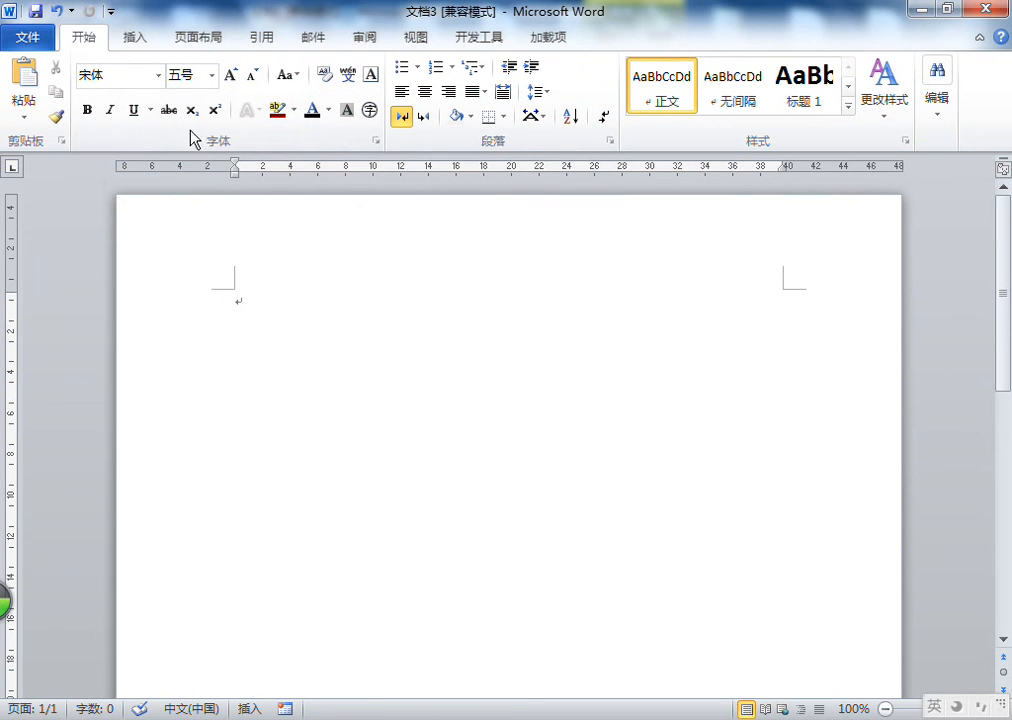
Insert the green leaves photo from the Pictures library at the top of the blank page
click(143, 44)
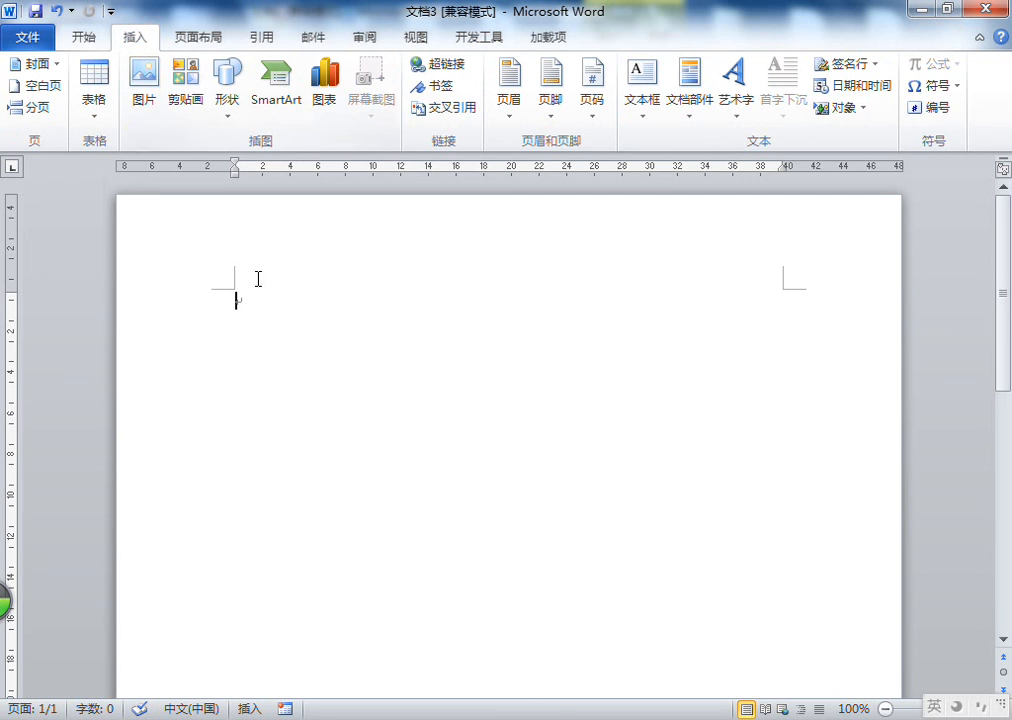
click(141, 42)
click(251, 297)
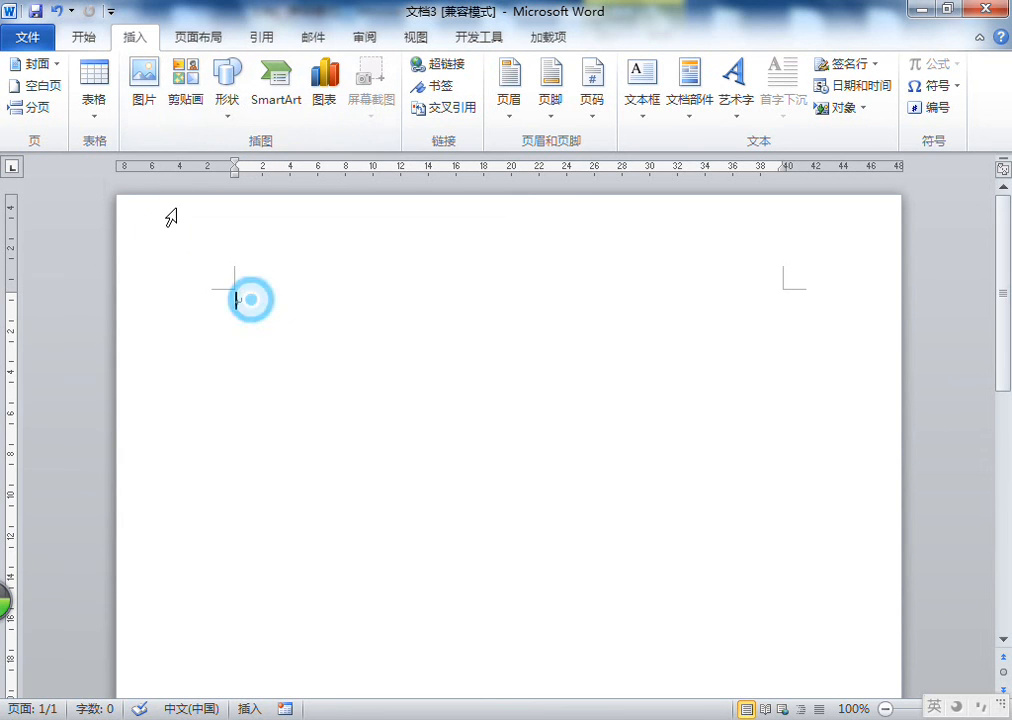
click(147, 95)
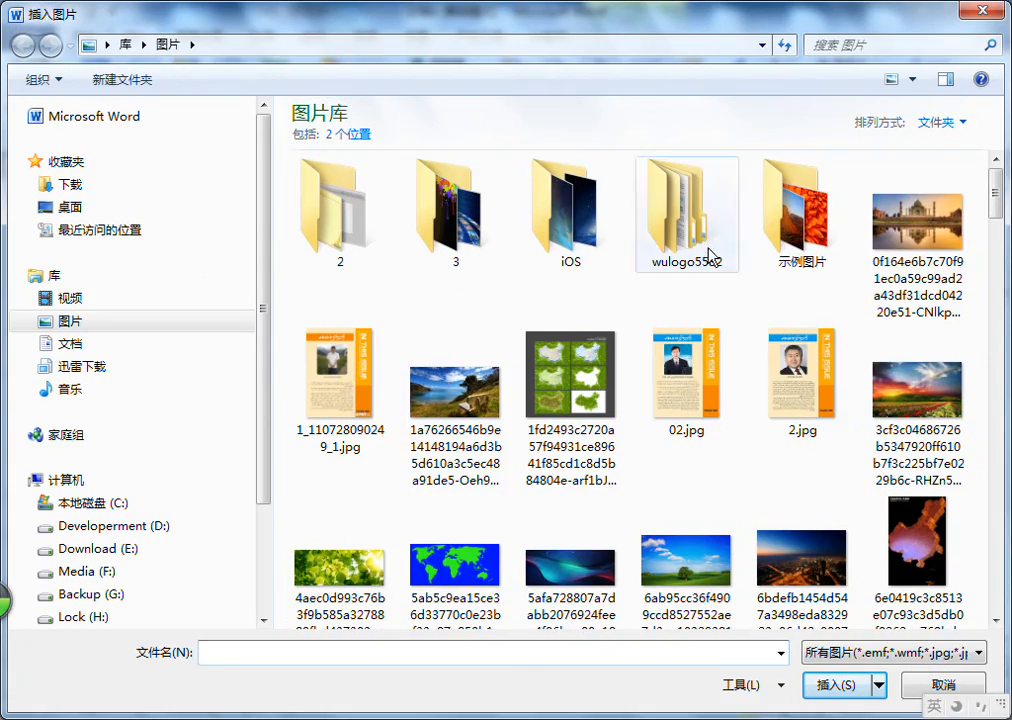
drag(995, 195, 997, 283)
click(578, 255)
click(845, 686)
click(374, 371)
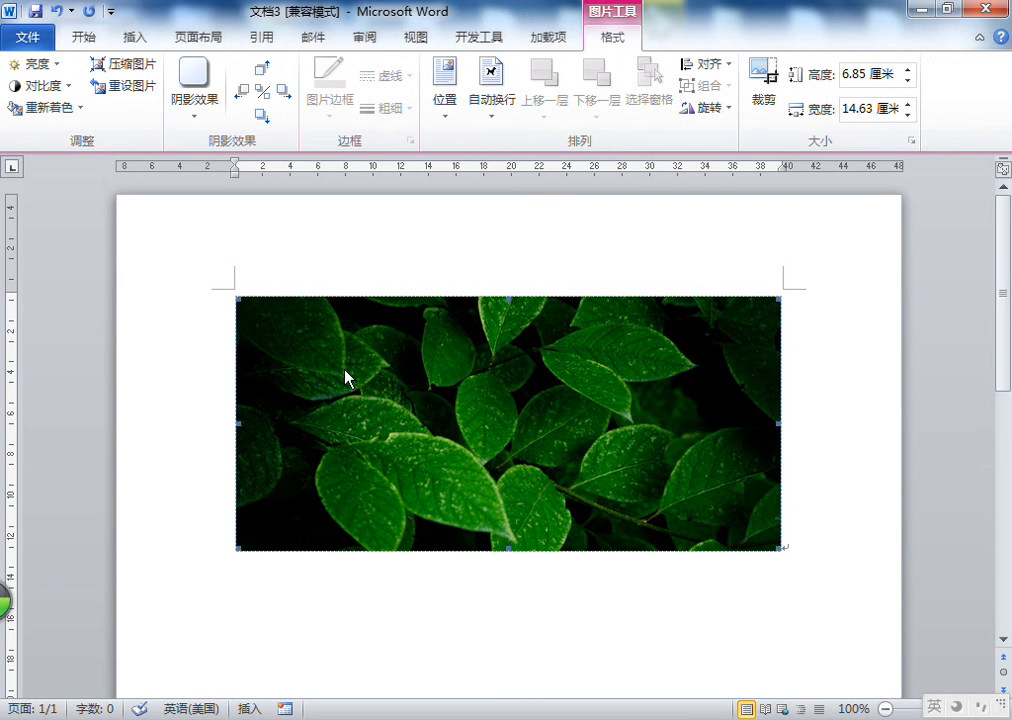
Select the inserted picture and open its picture format tools
click(476, 373)
click(611, 38)
click(607, 40)
click(436, 420)
click(614, 40)
click(647, 393)
scroll(710, 548, down, 3)
click(332, 469)
click(818, 422)
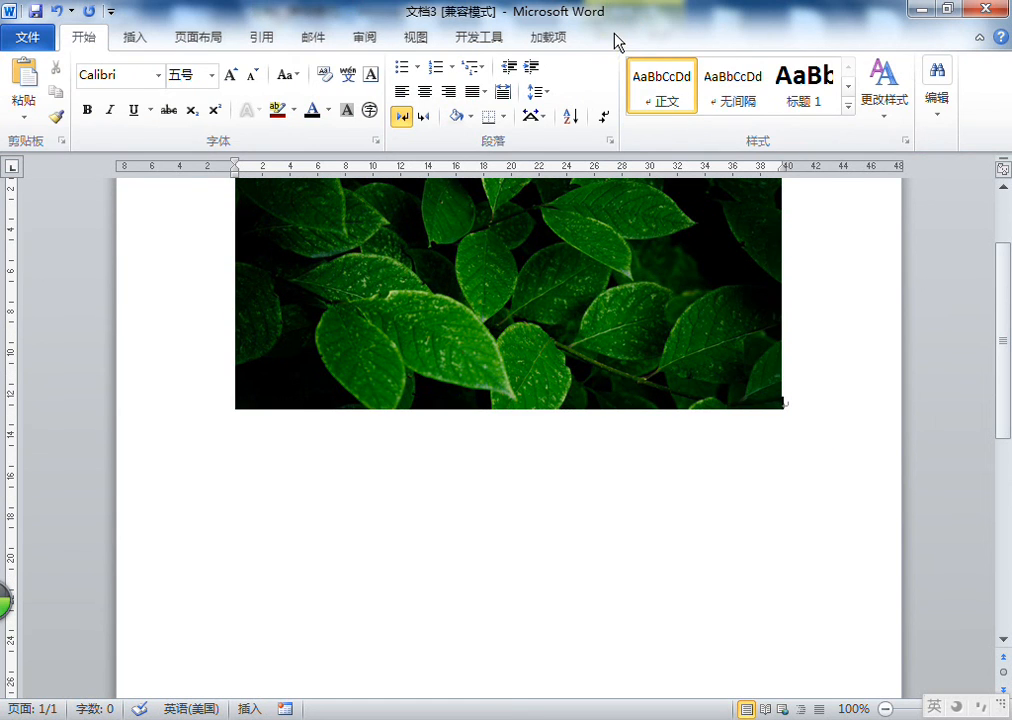
scroll(901, 435, up, 2)
click(503, 408)
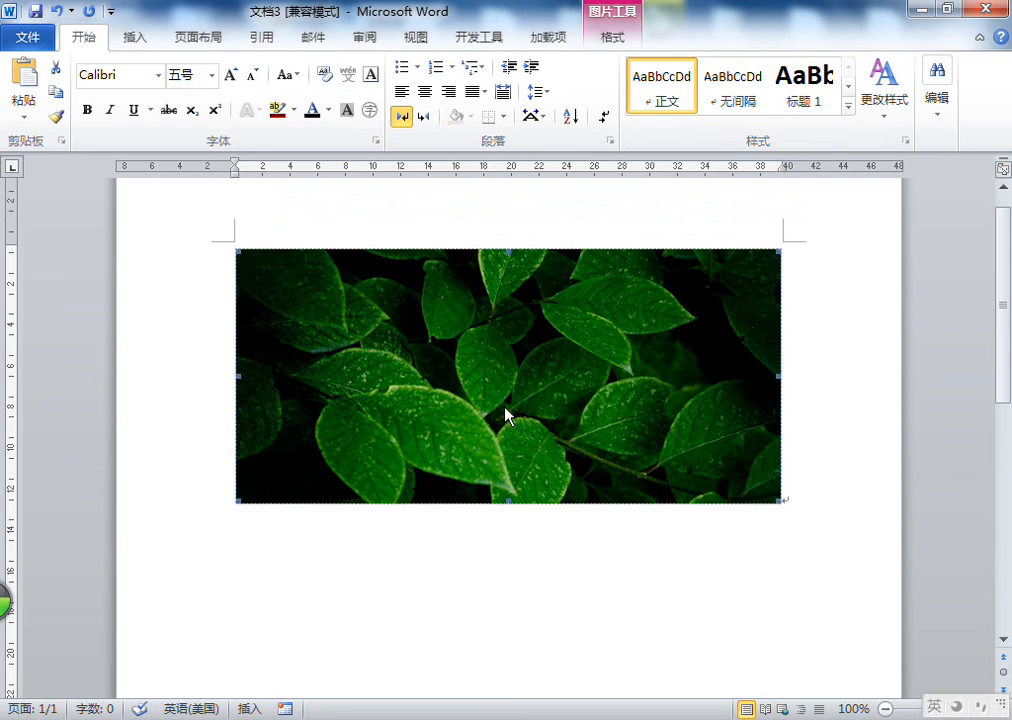
click(614, 40)
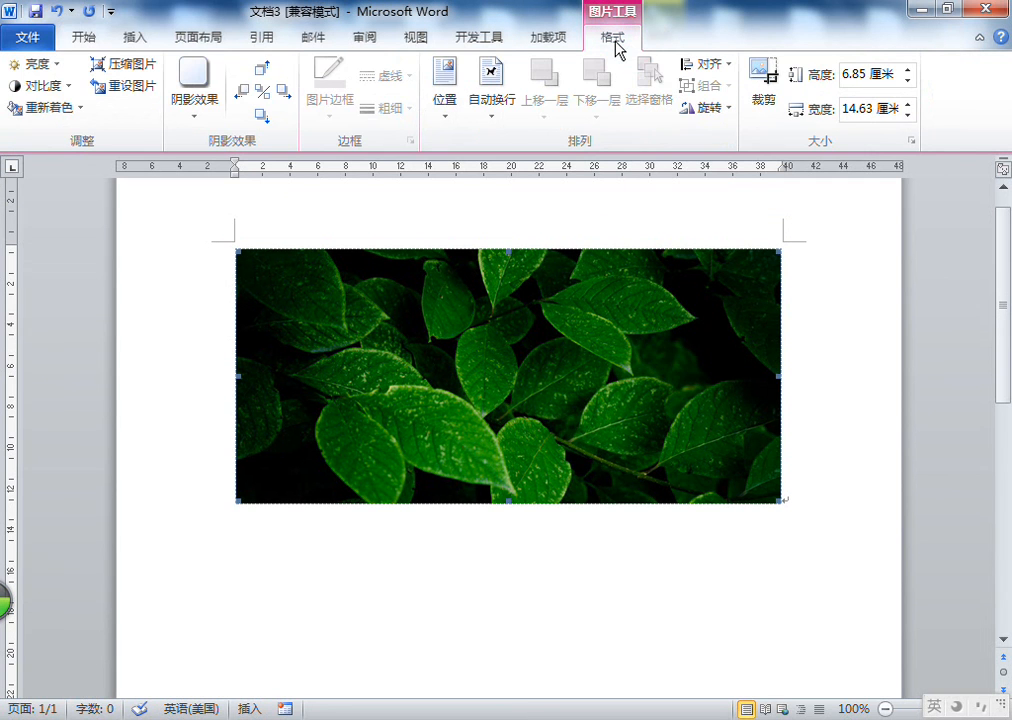
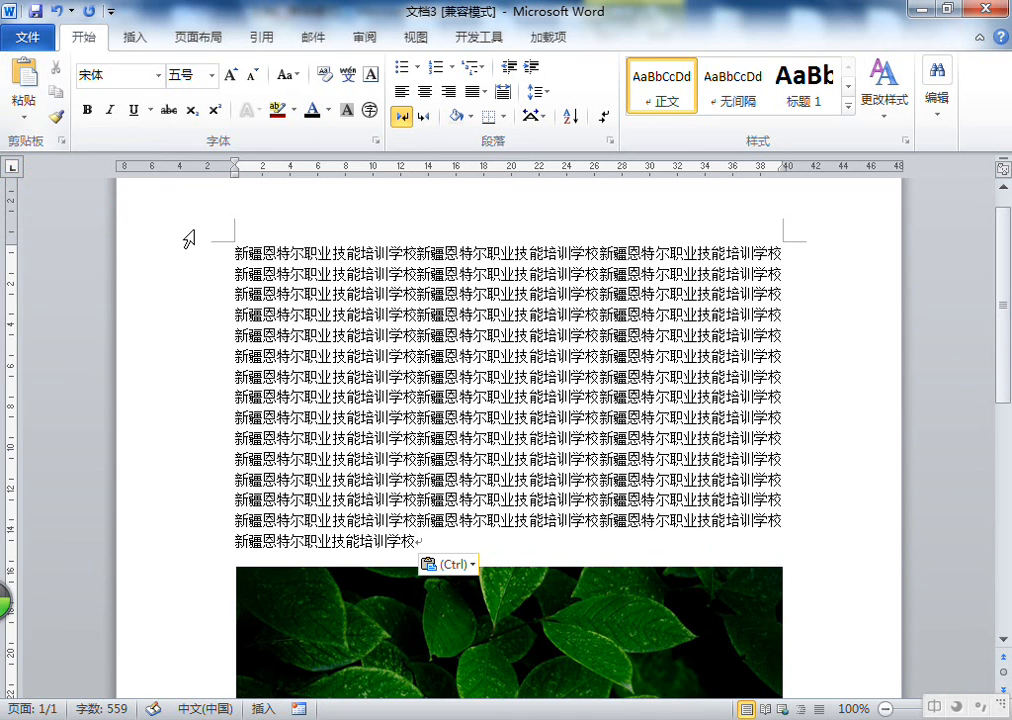
Paste the copied school-name text repeatedly as a paragraph below the leaf picture
scroll(481, 278, down, 5)
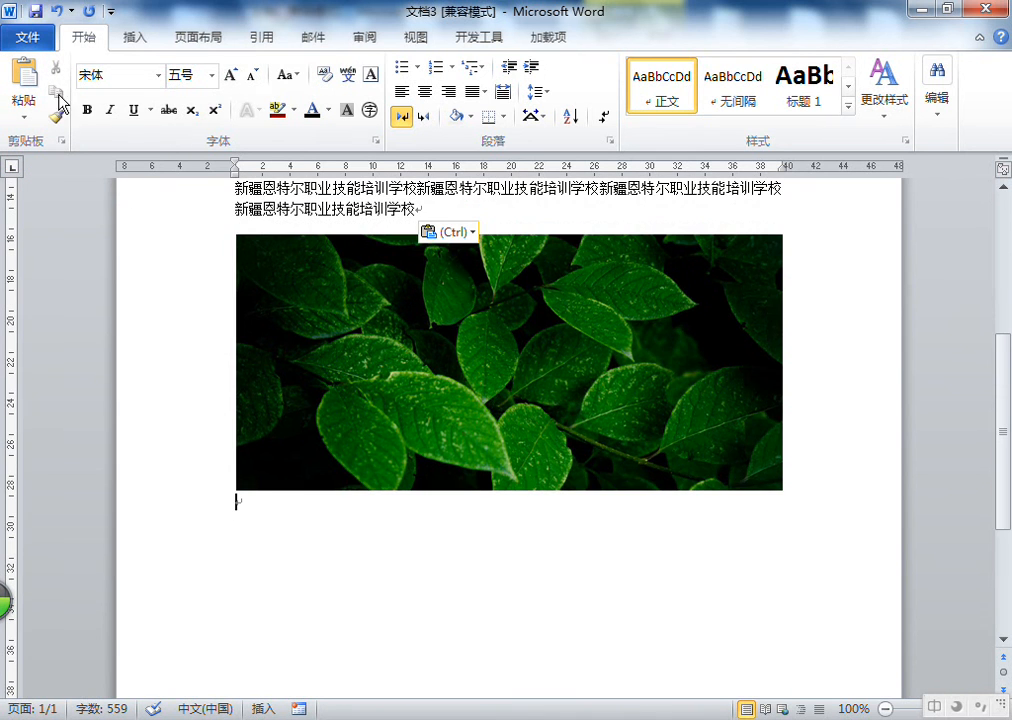
click(27, 77)
click(27, 77)
click(27, 77)
click(27, 77)
click(27, 77)
click(27, 77)
click(27, 77)
click(27, 77)
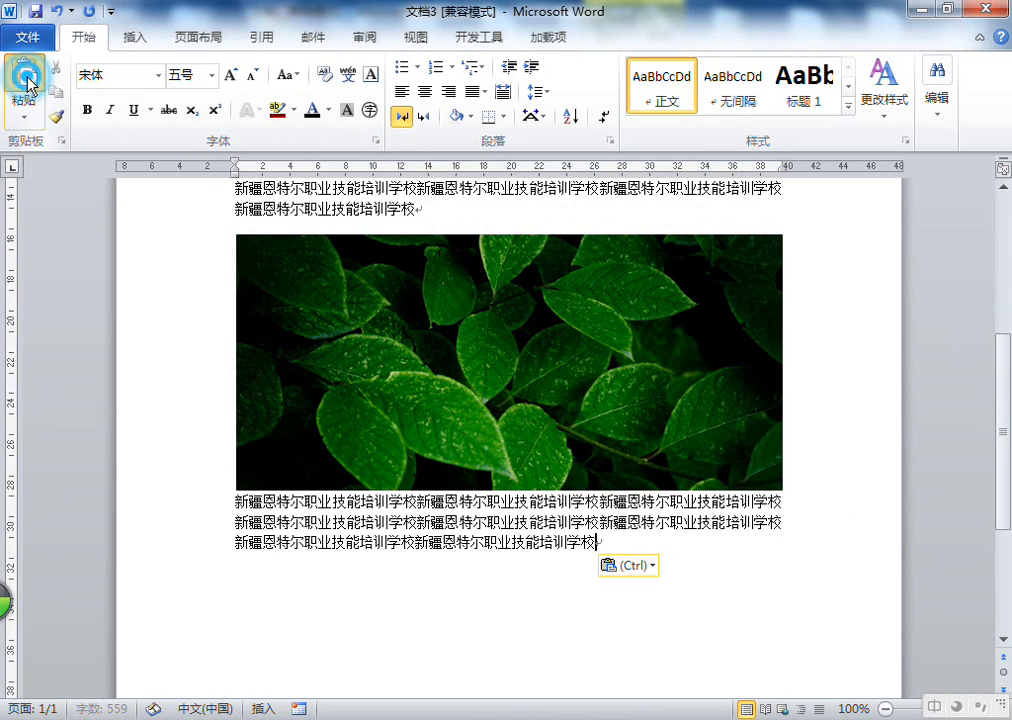
click(27, 78)
click(27, 78)
click(27, 78)
click(27, 78)
click(27, 78)
click(27, 78)
click(27, 78)
click(27, 78)
click(27, 78)
click(27, 78)
click(27, 78)
click(27, 78)
click(27, 78)
click(27, 78)
click(27, 78)
click(27, 78)
click(27, 78)
click(596, 212)
right_click(596, 212)
right_click(574, 210)
click(553, 210)
Select the leaf picture and shrink it from its corner to about 9.94 cm wide by 4.66 cm high
click(534, 360)
scroll(534, 360, up, 1)
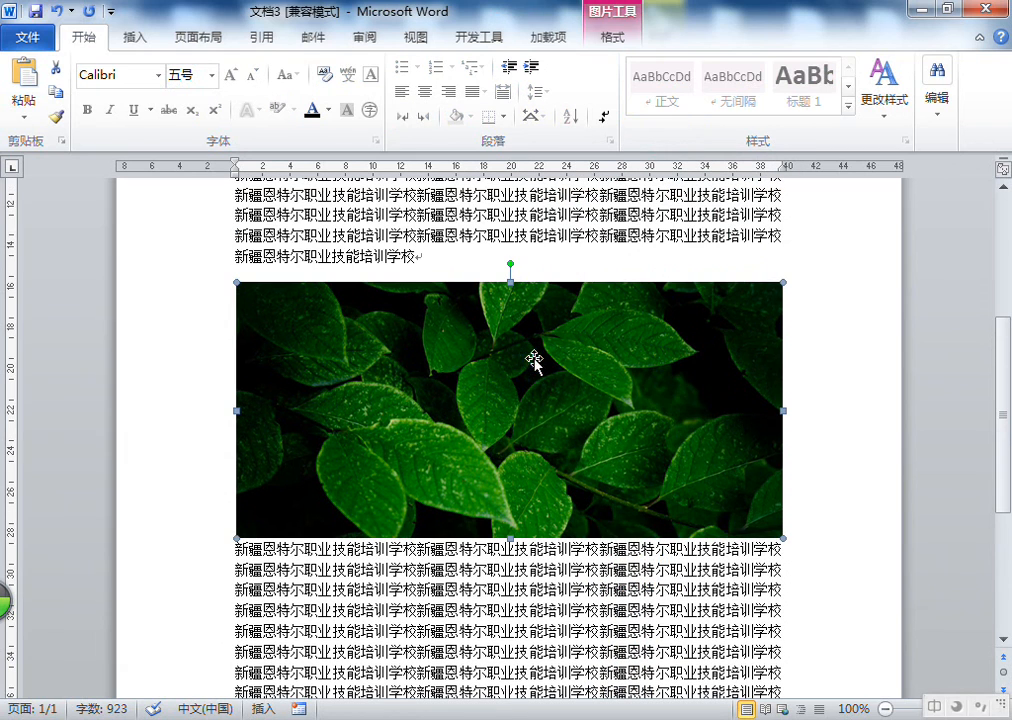
right_click(617, 345)
click(501, 339)
click(610, 349)
scroll(557, 352, up, 4)
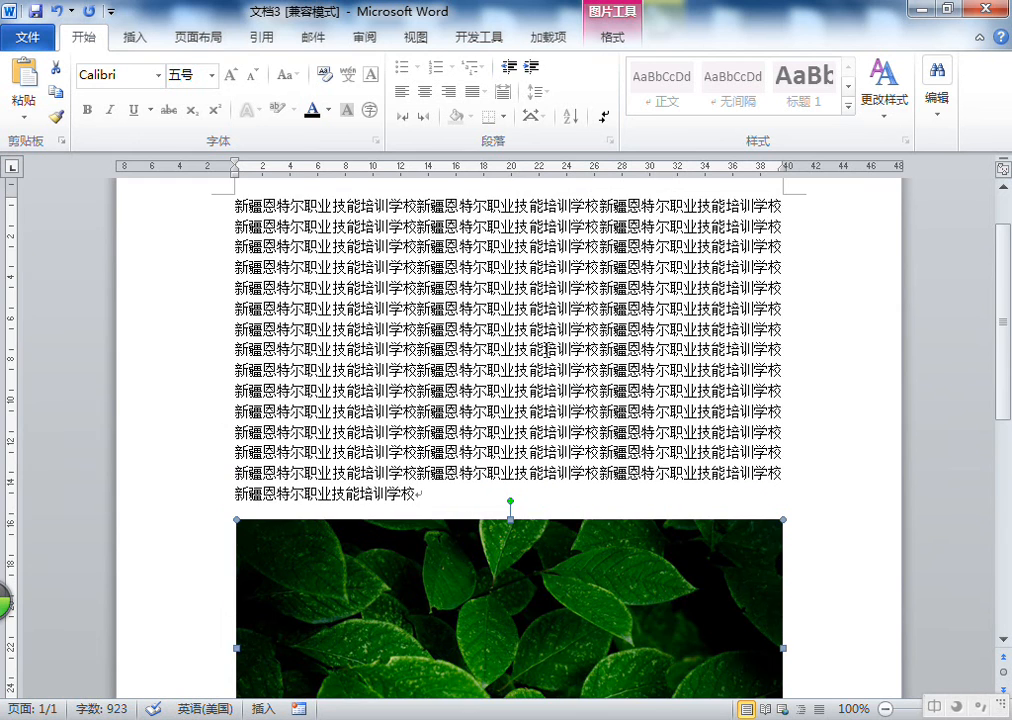
scroll(546, 349, down, 3)
click(373, 352)
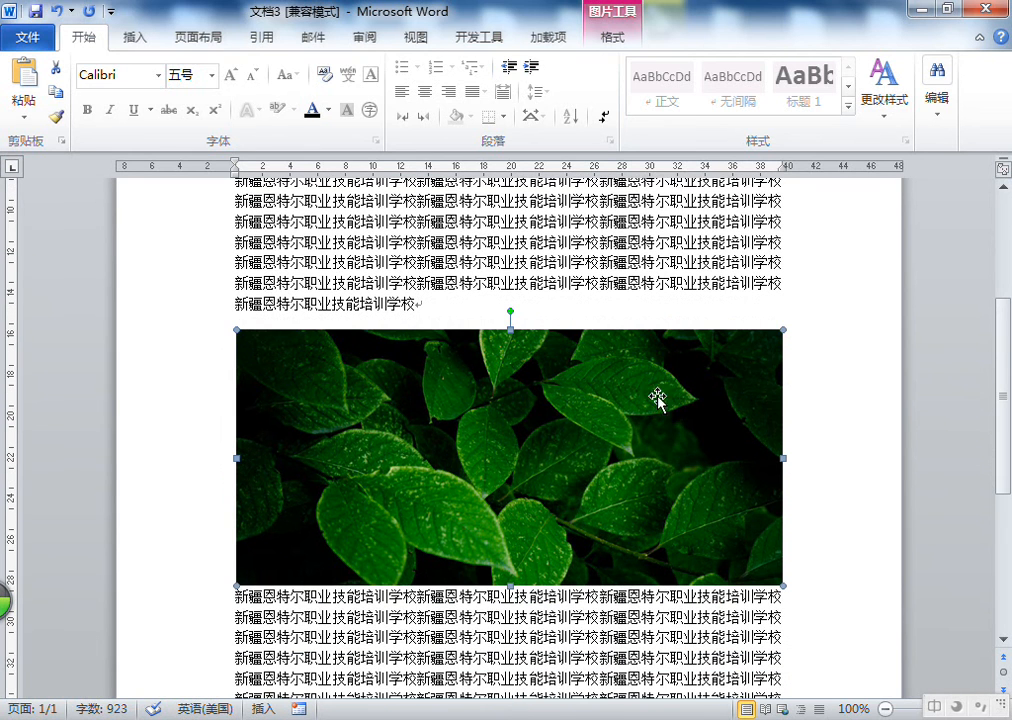
drag(783, 587, 606, 503)
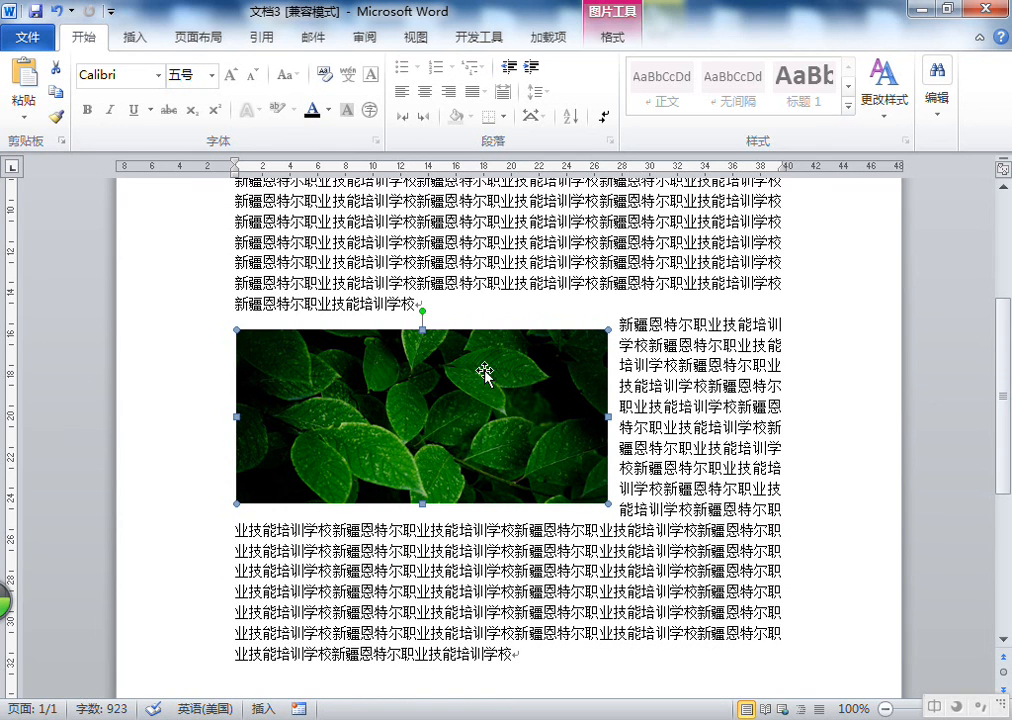
Set the leaf picture's position to In Line with Text
click(612, 40)
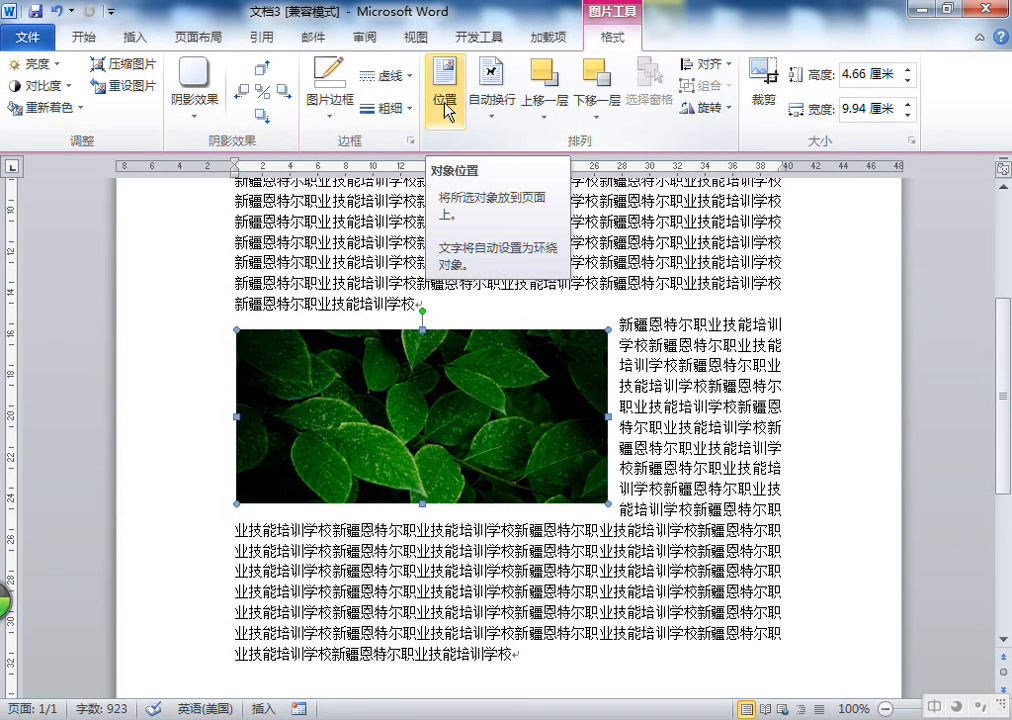
click(446, 106)
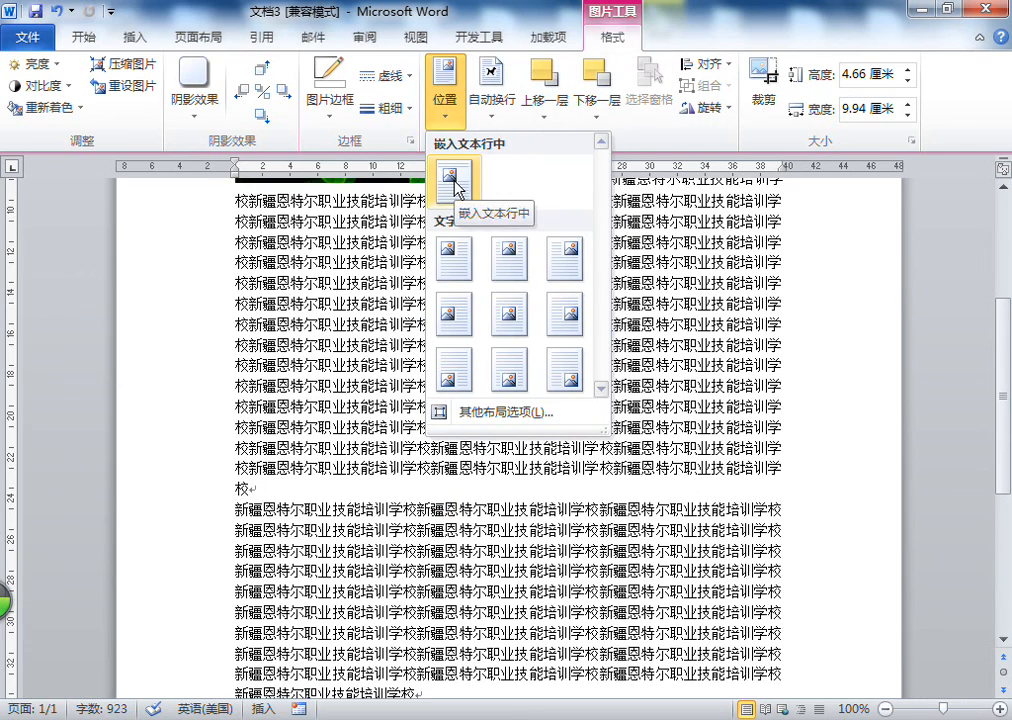
click(455, 187)
Apply Square text wrapping to the leaf picture and move it into the middle of the text
scroll(545, 303, up, 5)
scroll(492, 250, down, 2)
click(468, 264)
click(478, 90)
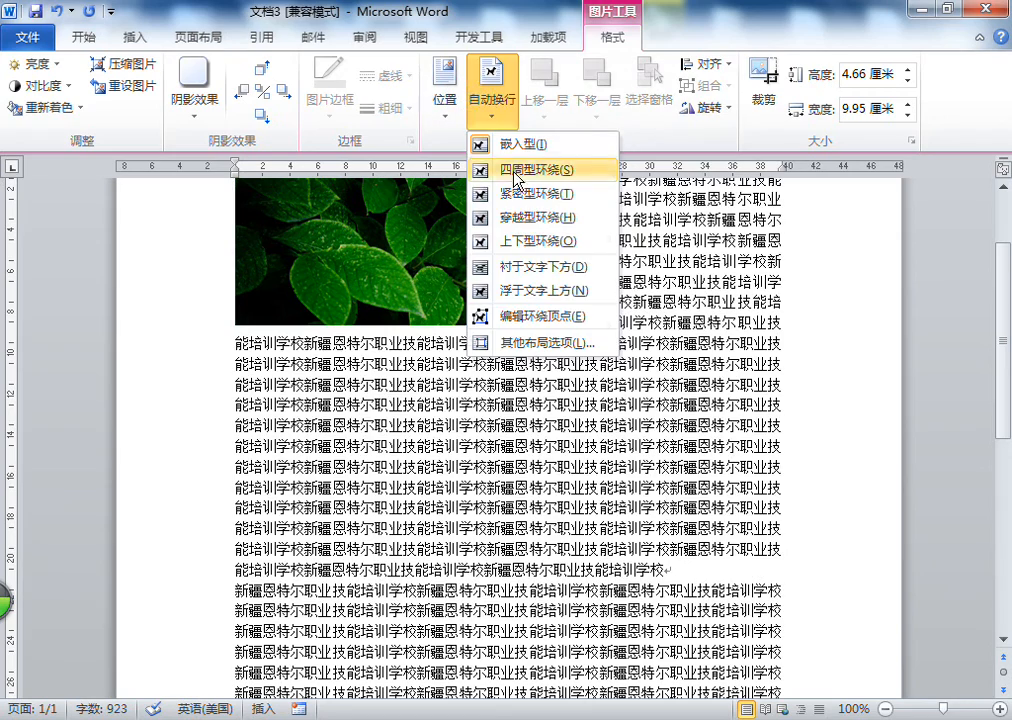
click(516, 172)
drag(591, 551, 567, 554)
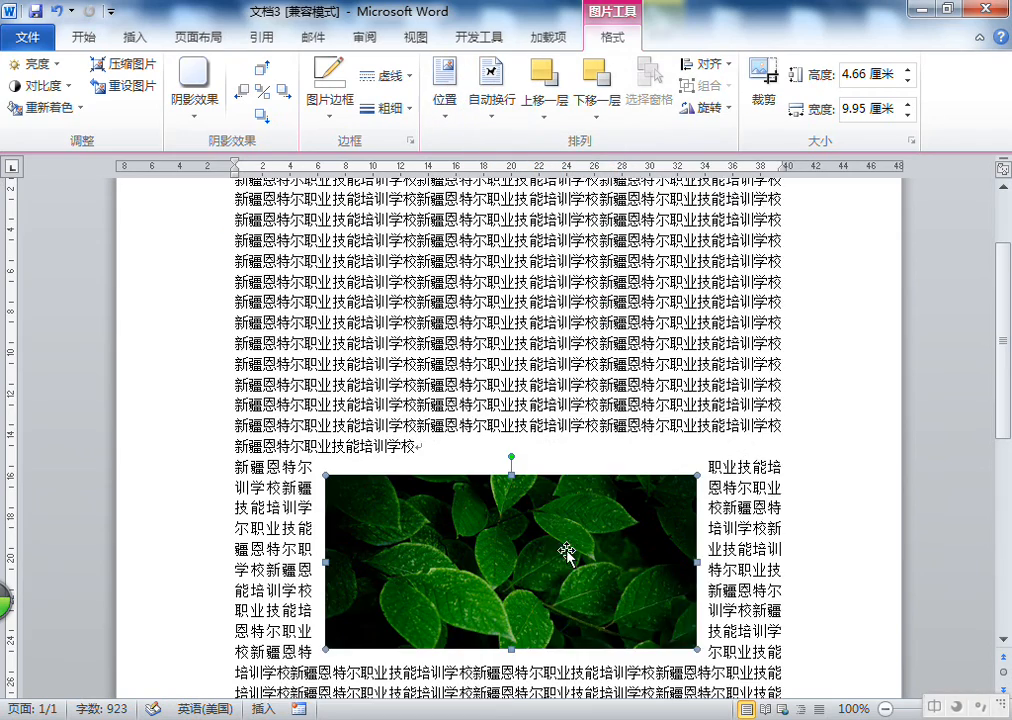
scroll(557, 508, down, 2)
drag(539, 467, 526, 452)
Position the leaf picture at the top centre of the page with text wrapping
click(445, 86)
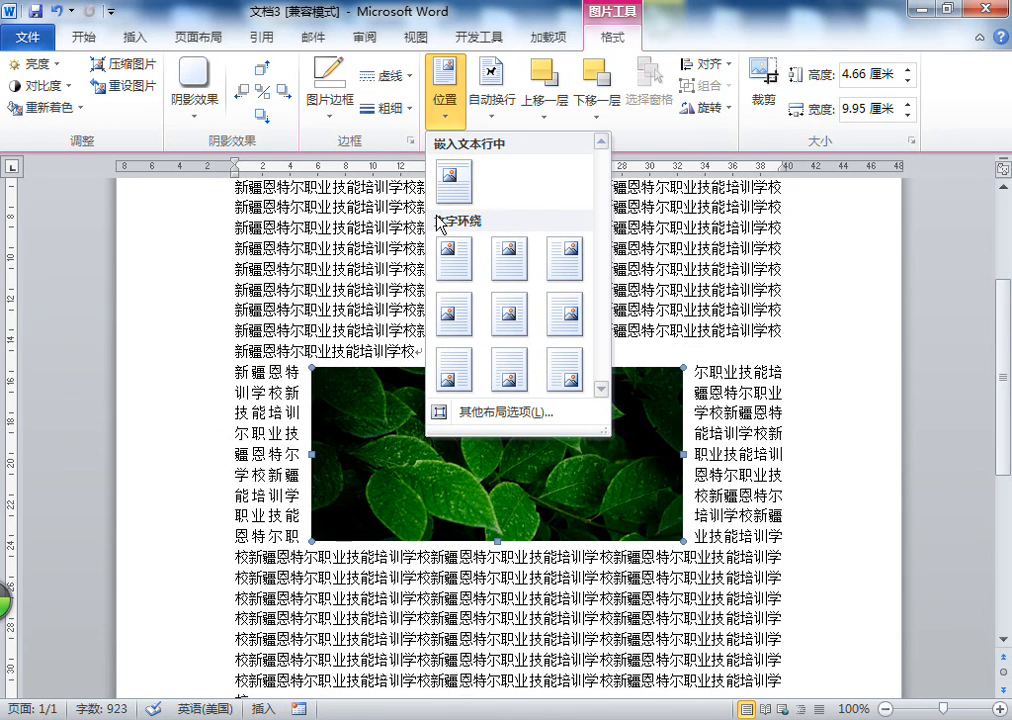
click(509, 258)
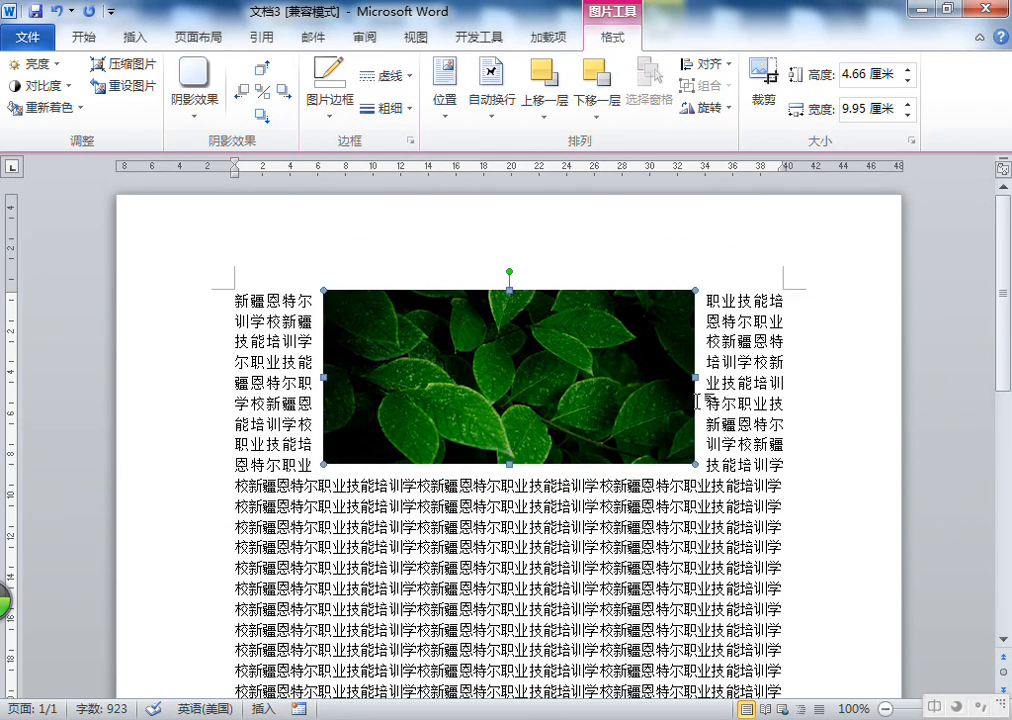
Position the leaf picture in the middle centre of the page with text wrapping
click(445, 95)
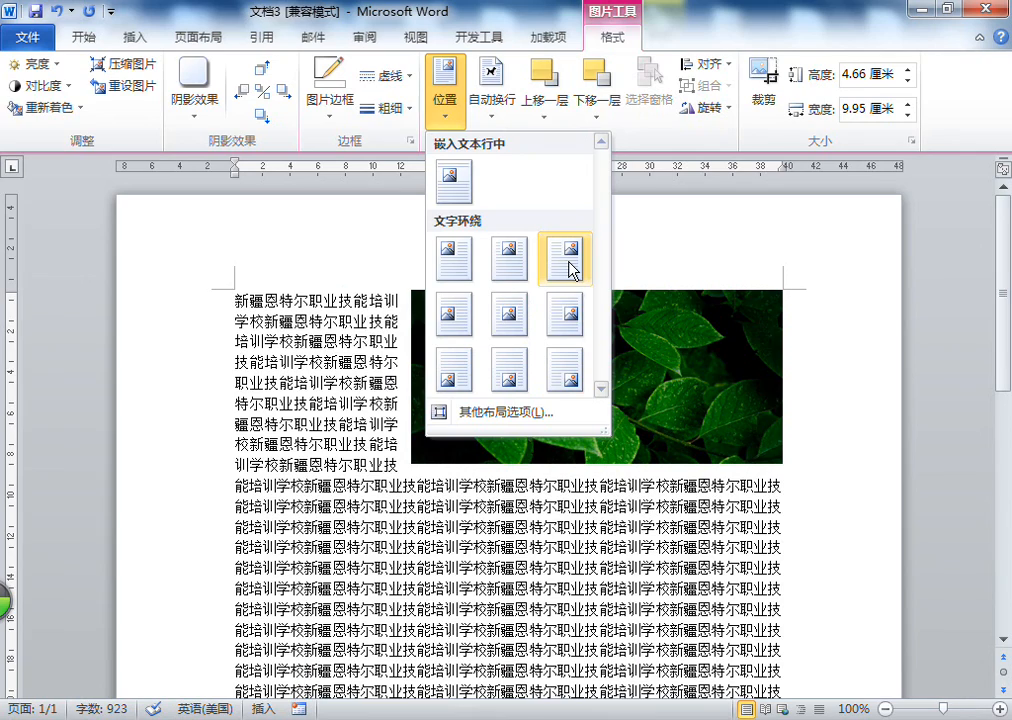
click(512, 316)
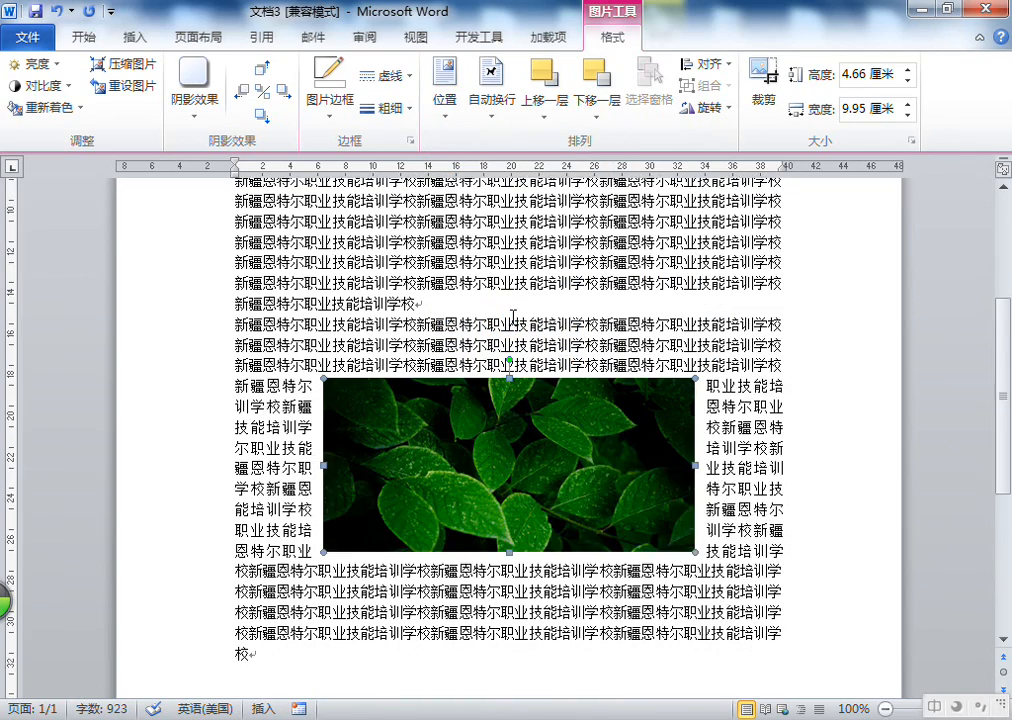
Position the leaf picture at the bottom left of the page with text wrapping
click(445, 98)
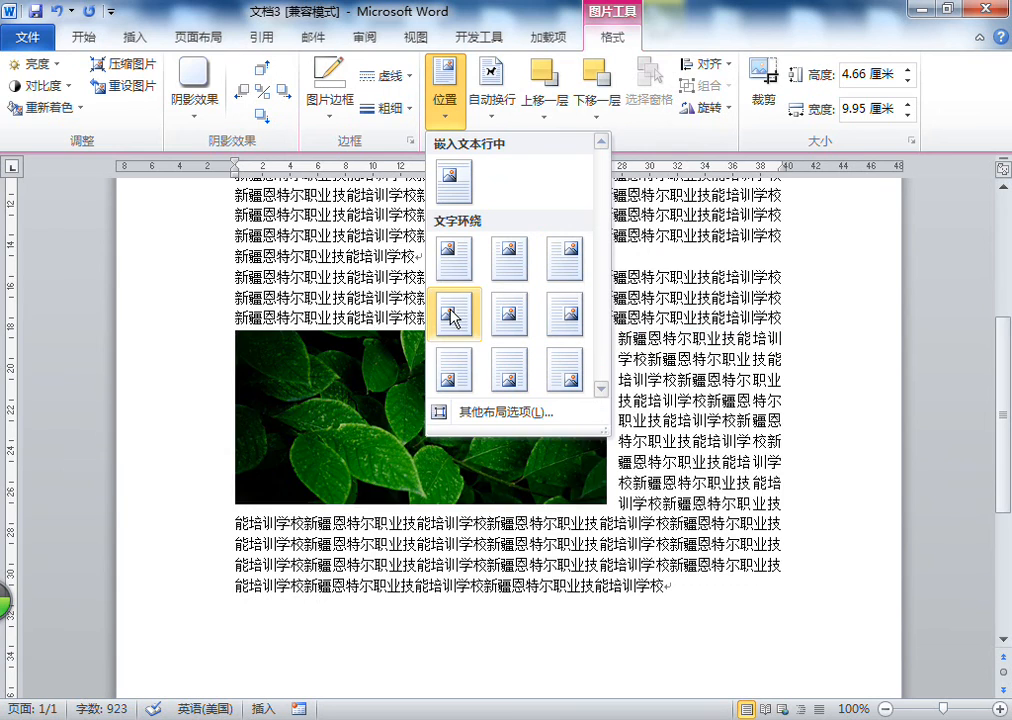
click(447, 378)
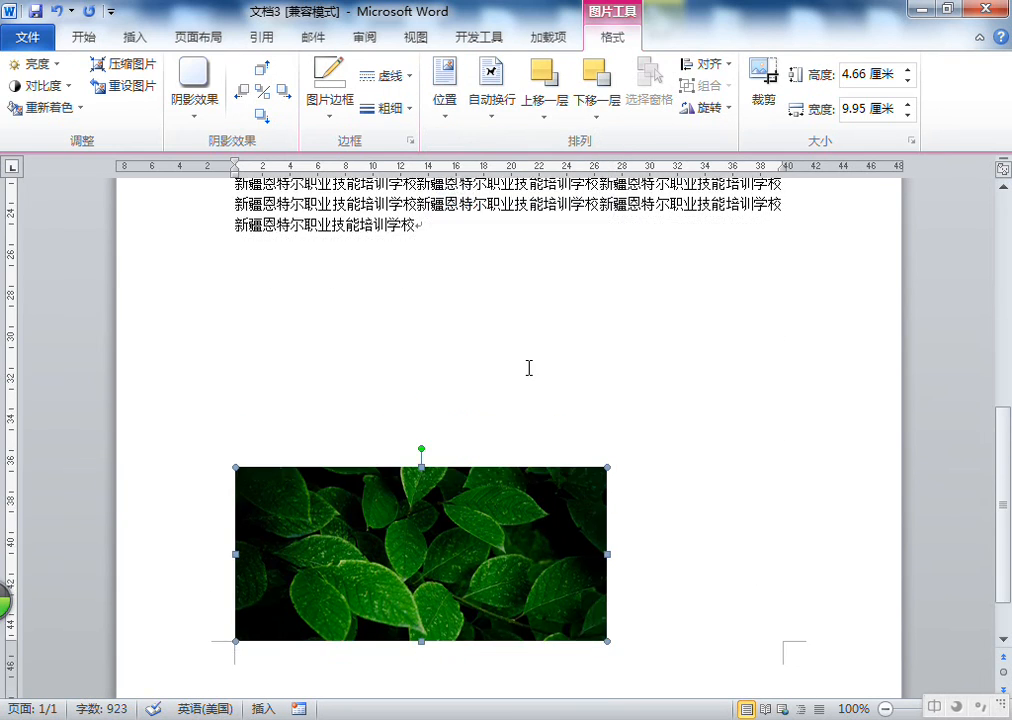
Return the leaf picture to the middle centre position with text wrapping
scroll(525, 360, up, 5)
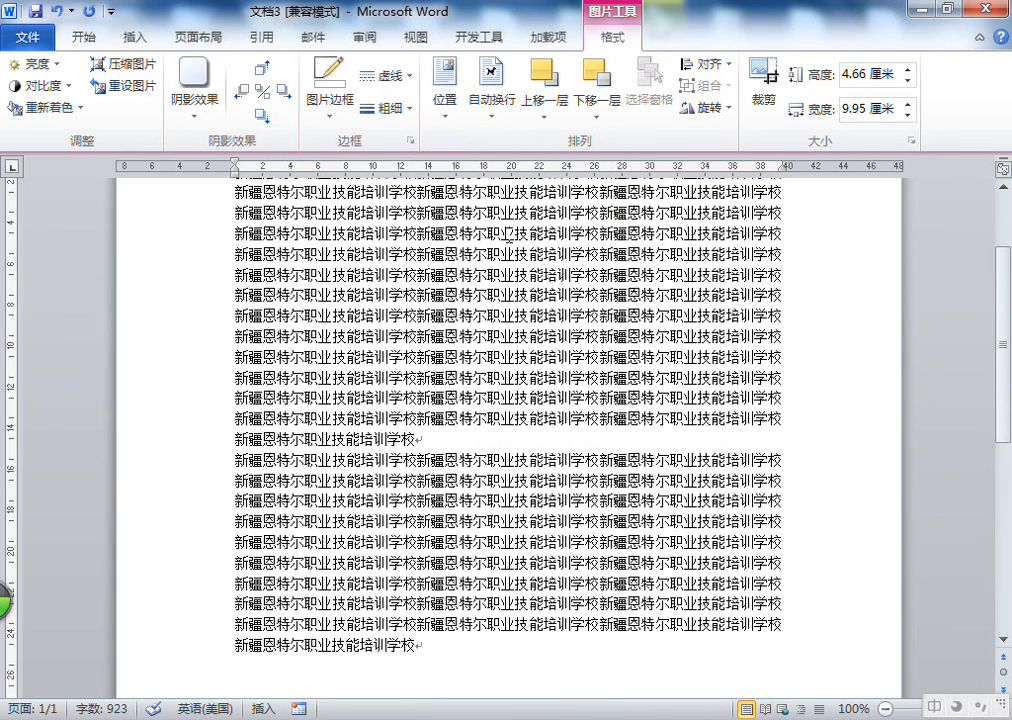
click(445, 92)
click(510, 318)
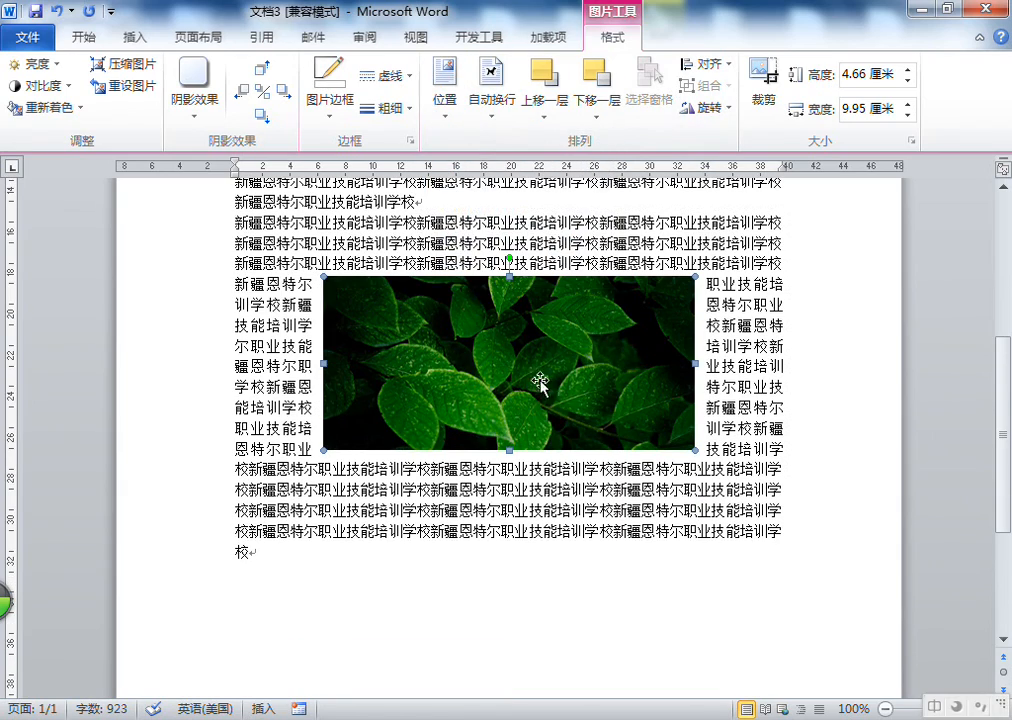
click(450, 110)
click(445, 100)
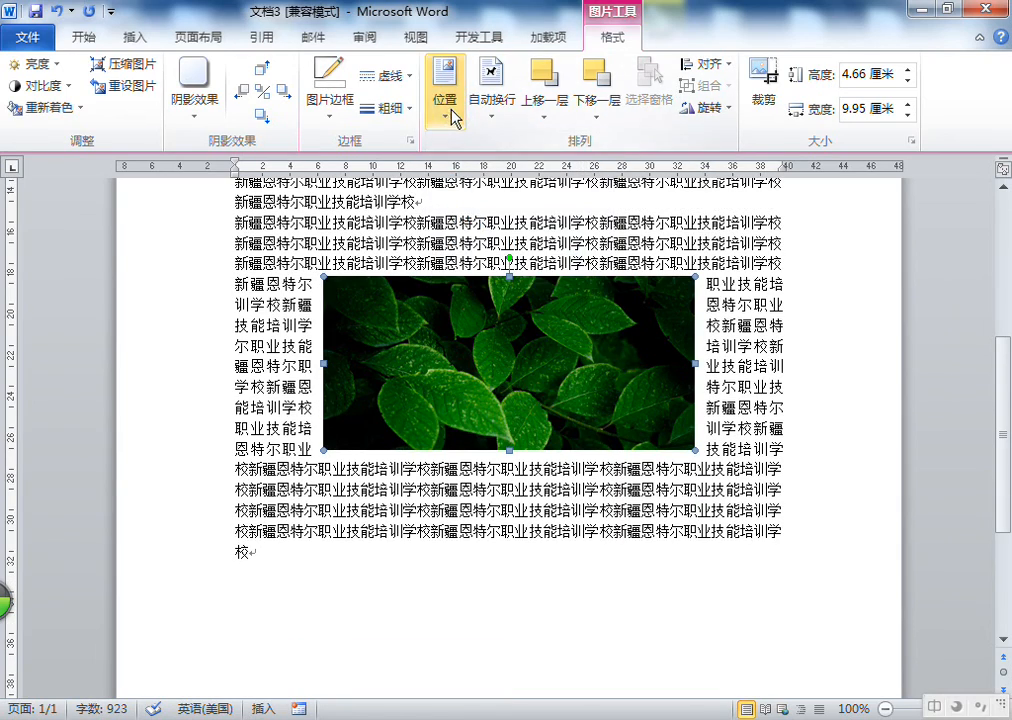
click(796, 273)
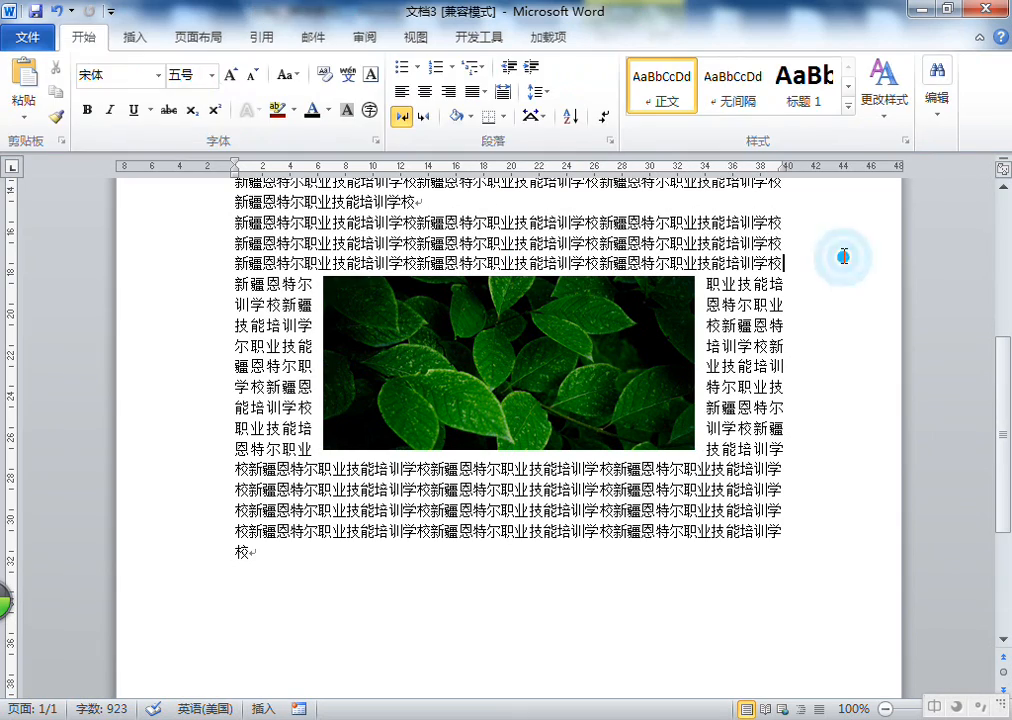
Insert the world map picture 5ab5c9ea15ce36d33770c0e23bf33a87e850b1e8.jpg from the picture library
click(135, 37)
click(146, 105)
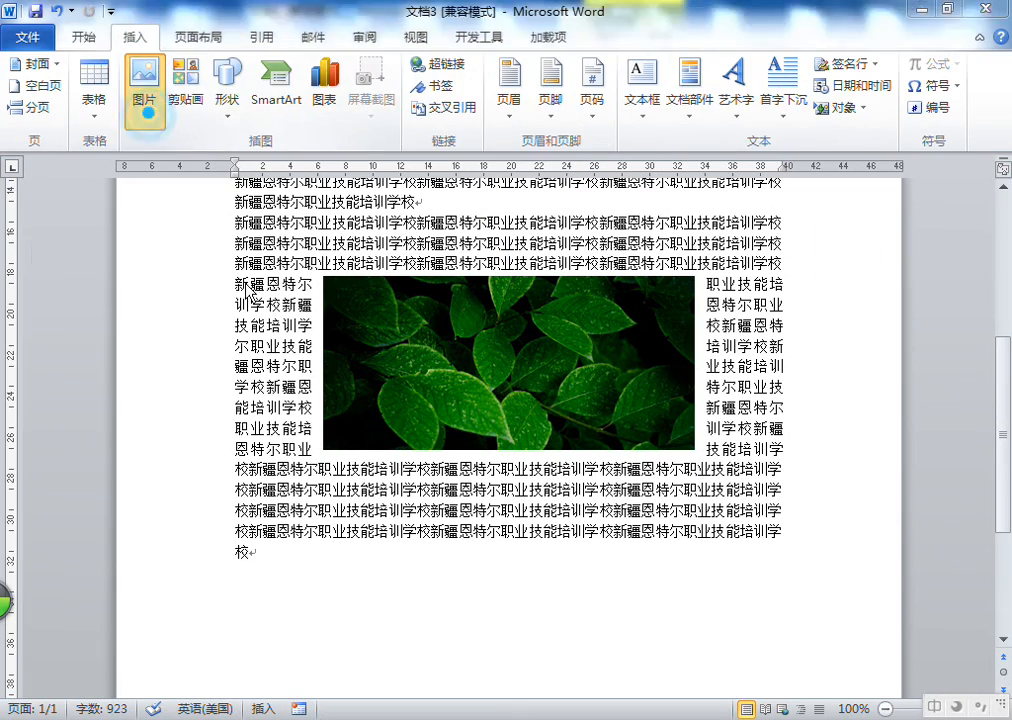
double_click(460, 562)
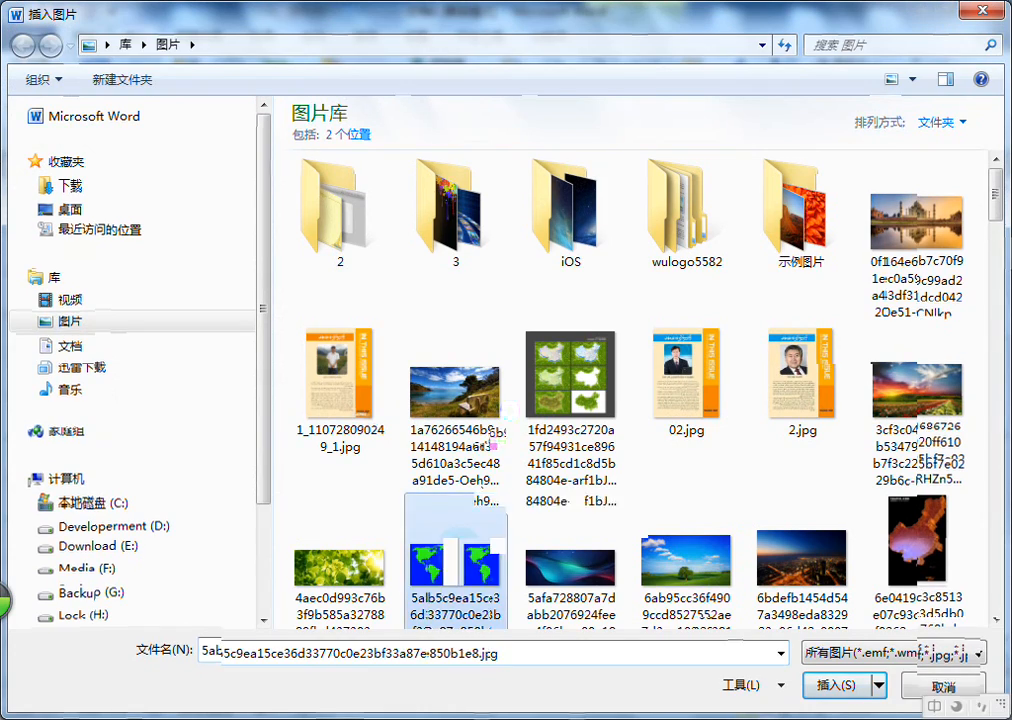
Apply Square text wrapping to the world map picture
click(473, 108)
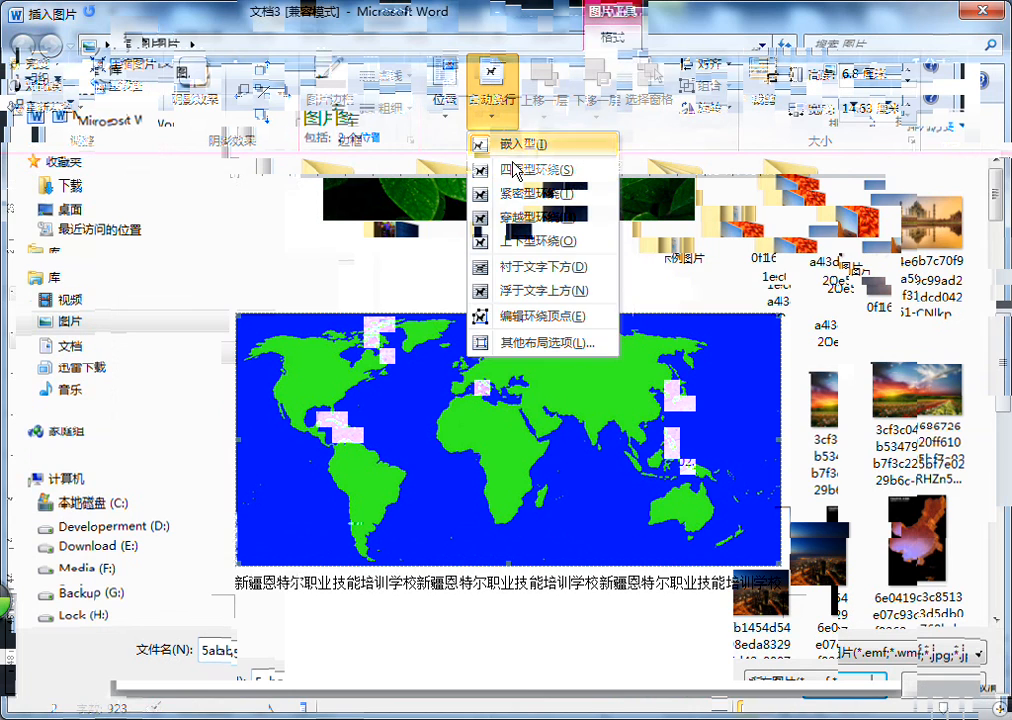
click(530, 169)
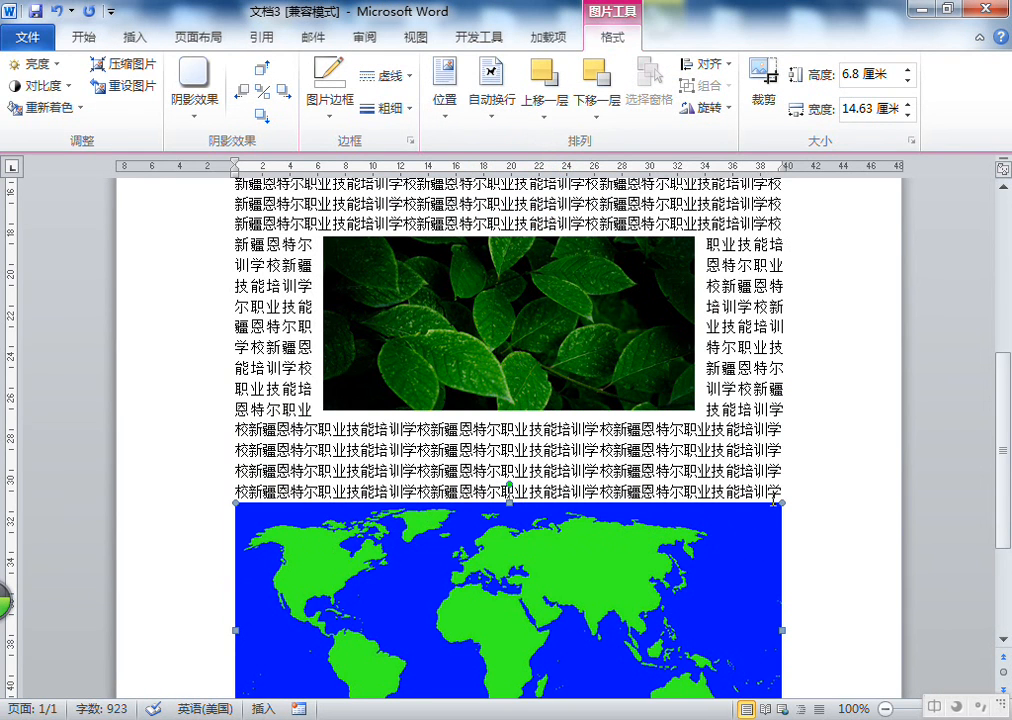
Shrink the map to about 10.2 cm wide by 4.74 cm high and move it to overlap the leaf picture
drag(786, 500, 616, 578)
drag(452, 610, 592, 388)
drag(526, 390, 451, 318)
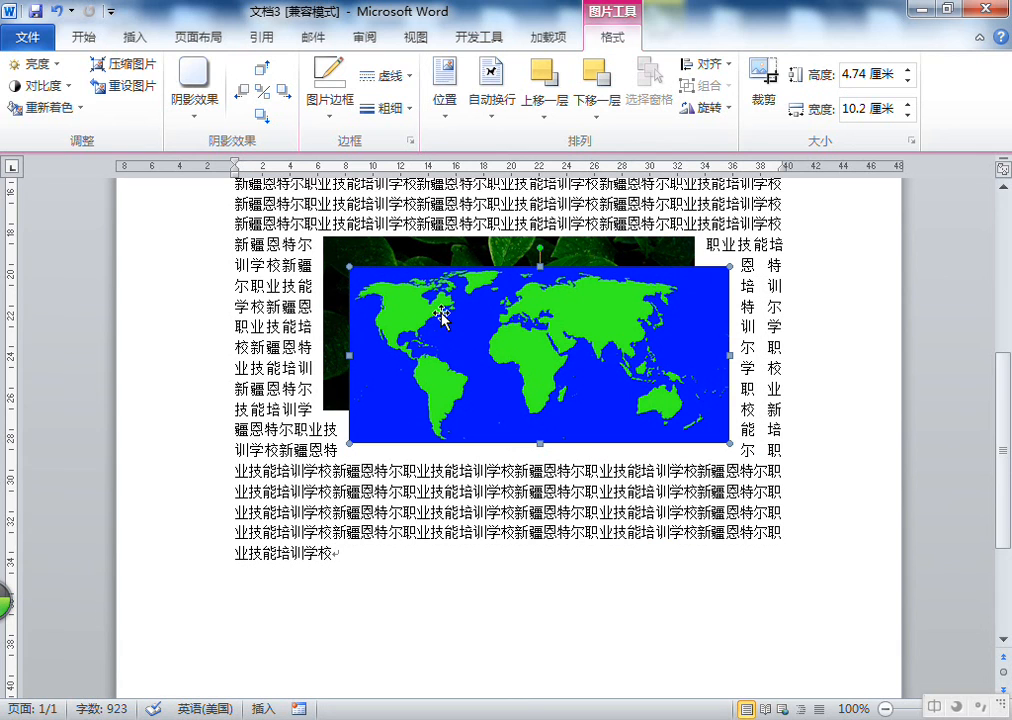
Select the leaf picture and repeatedly bring it forward and send it backward relative to the map
click(432, 260)
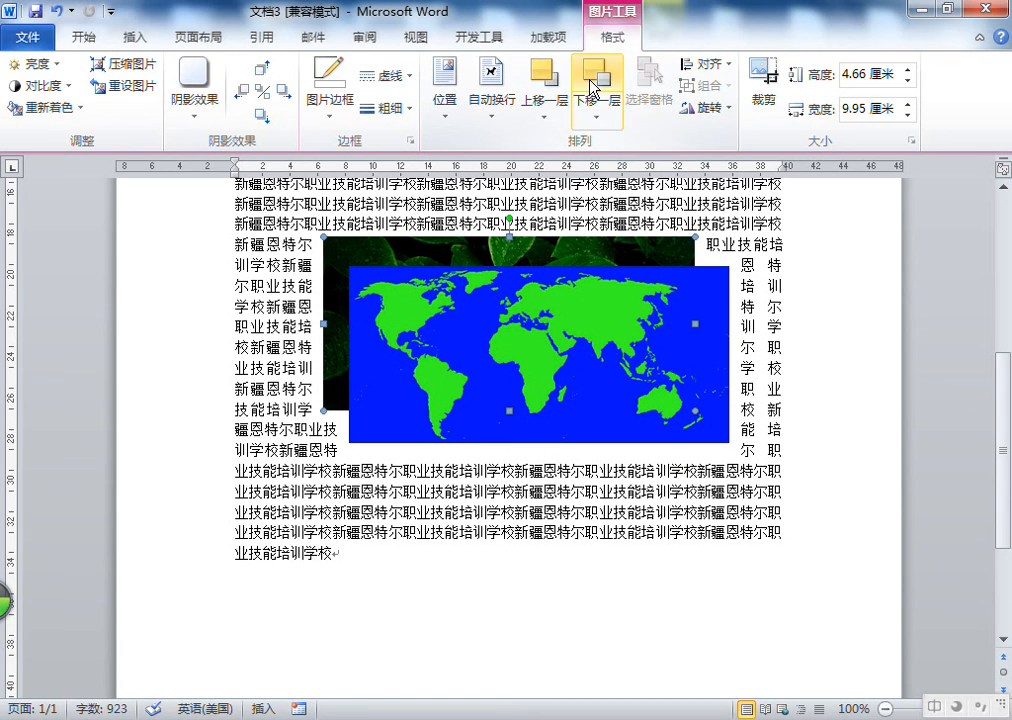
click(550, 84)
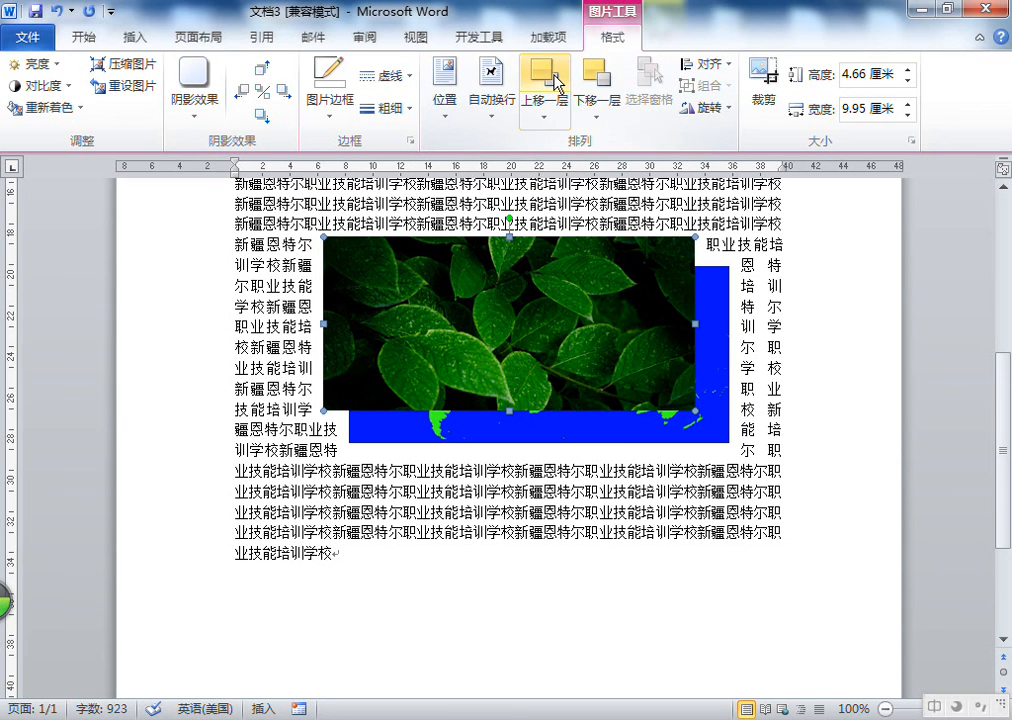
click(598, 82)
click(553, 80)
click(594, 82)
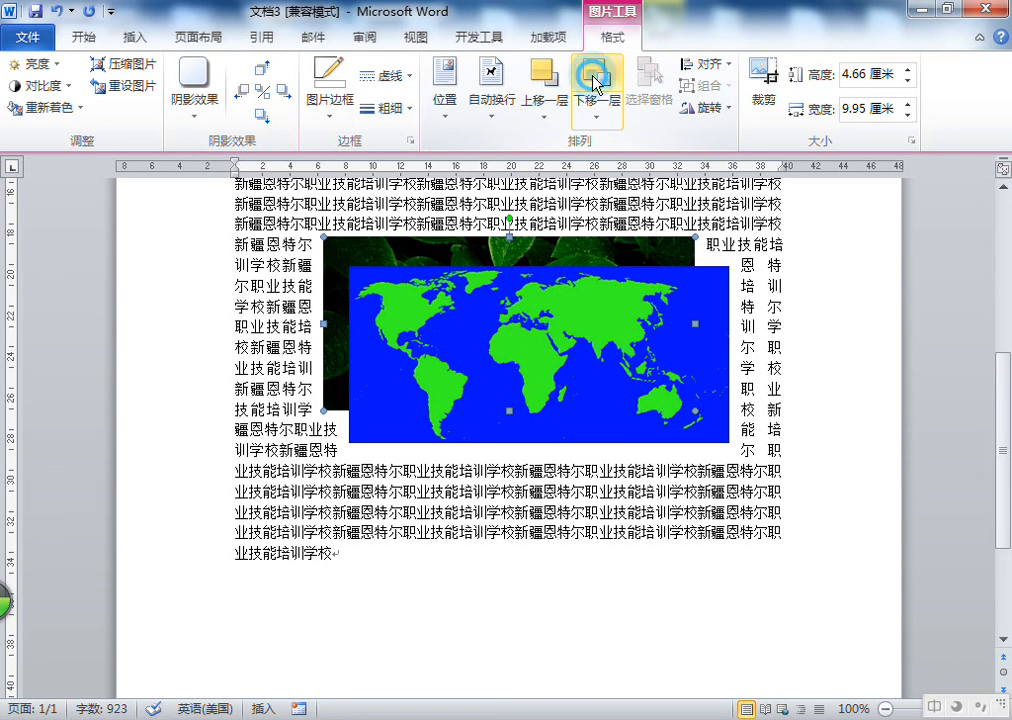
click(553, 80)
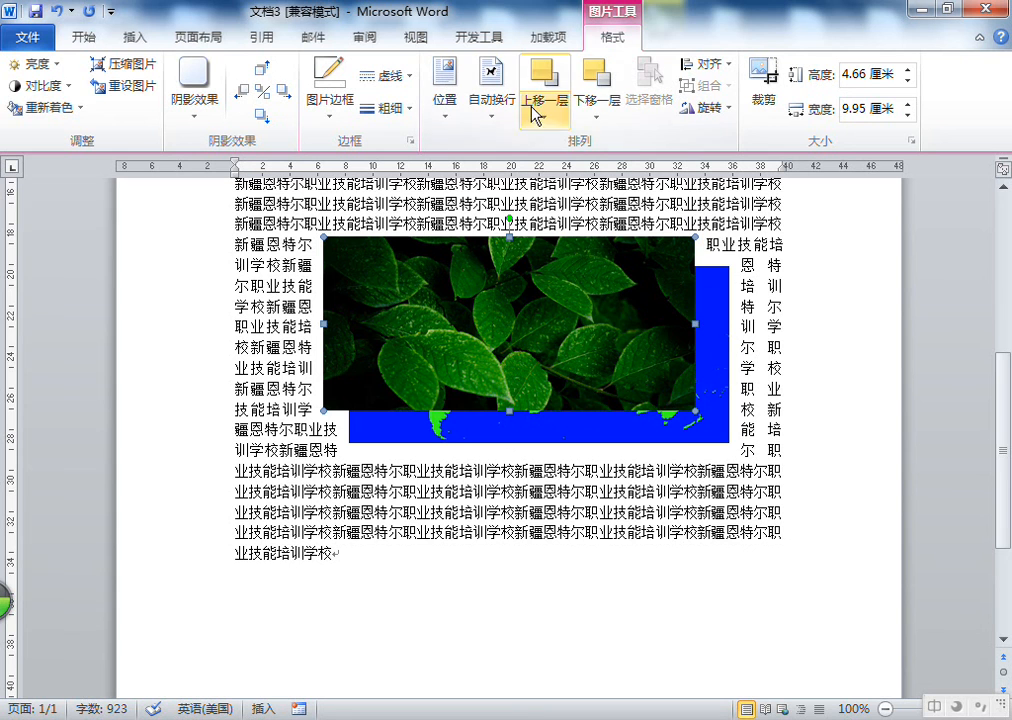
click(588, 81)
click(542, 77)
click(592, 80)
click(547, 74)
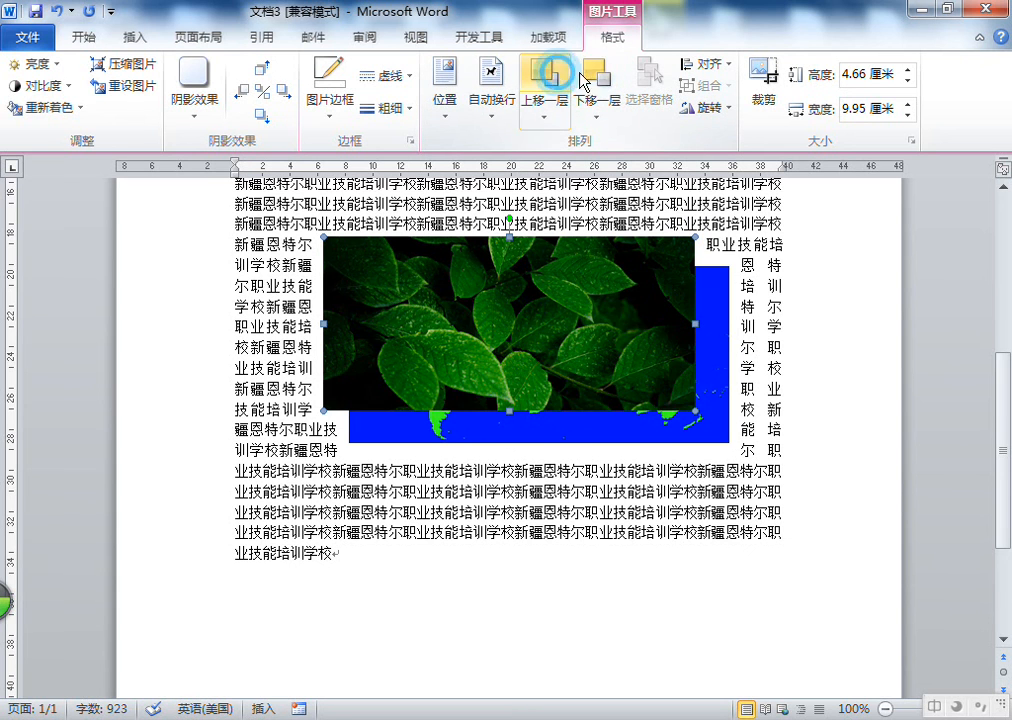
click(592, 76)
click(550, 78)
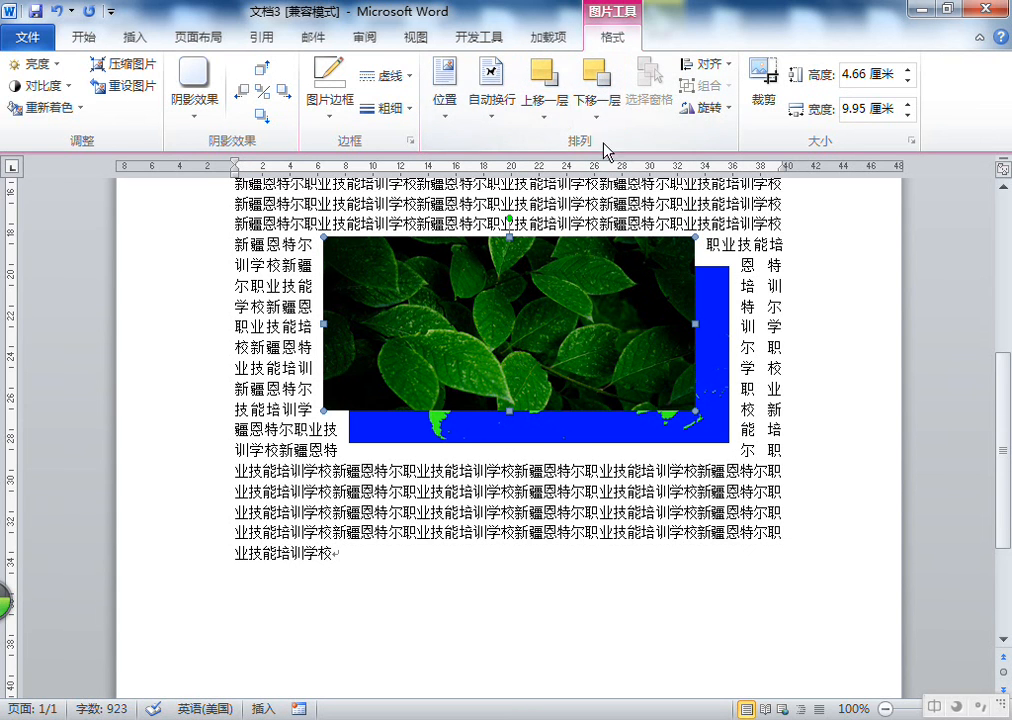
click(600, 80)
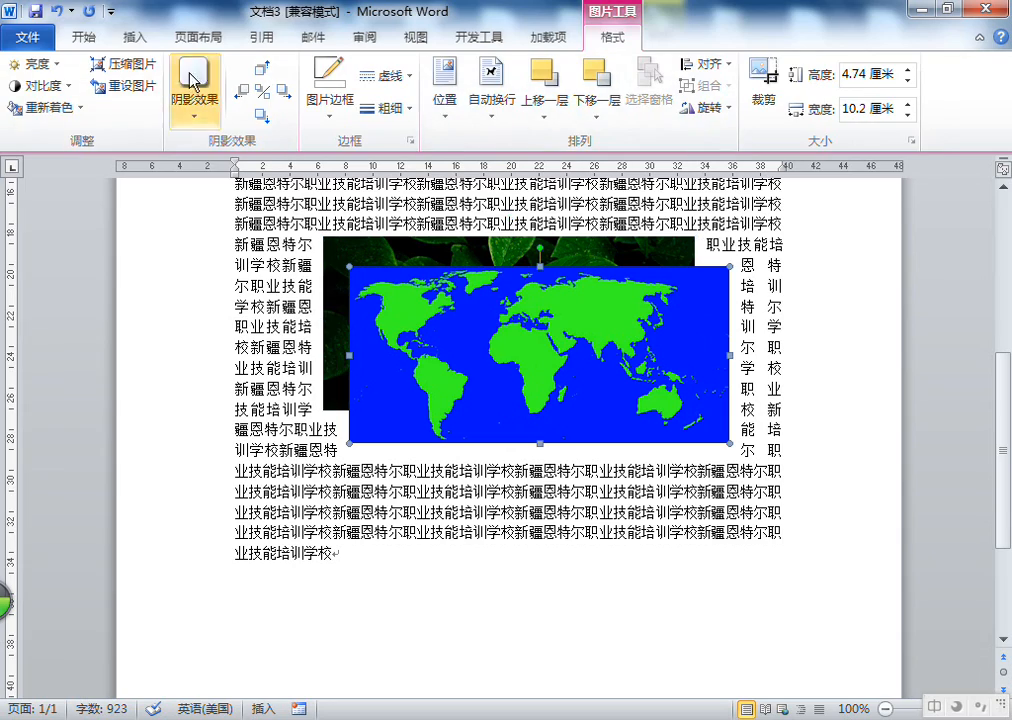
Insert the green leaves picture 9593d21f5f4419a5c4b47e96d513a7b72cfb45dafa85-01S1SZ.jpg from the picture library
click(135, 37)
click(144, 82)
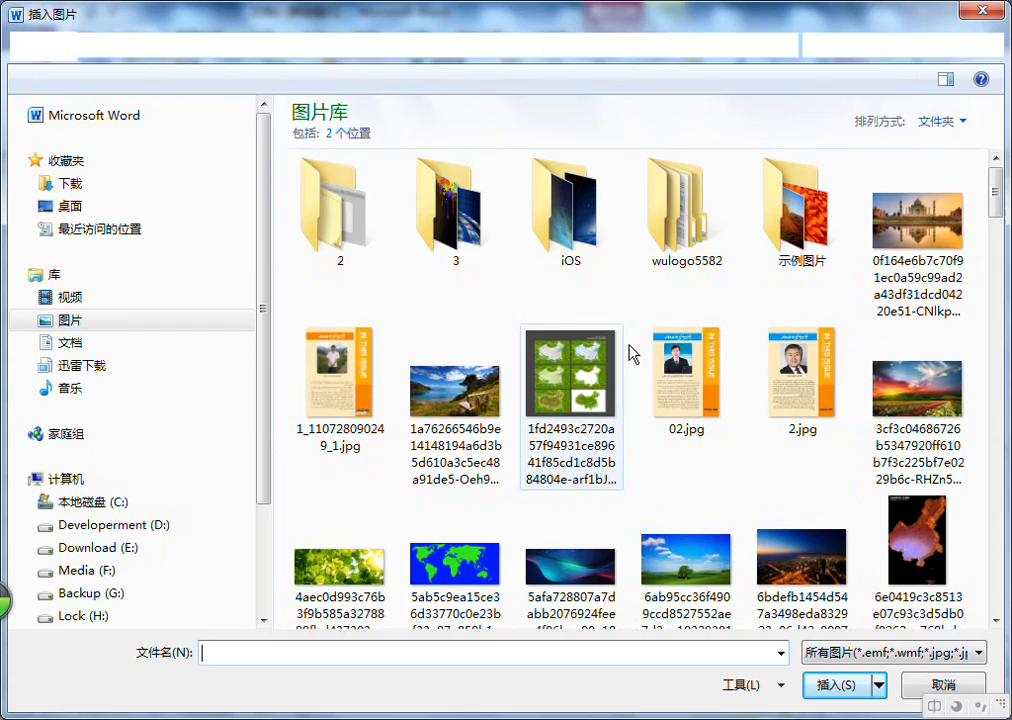
click(568, 370)
scroll(472, 296, down, 5)
scroll(600, 383, down, 5)
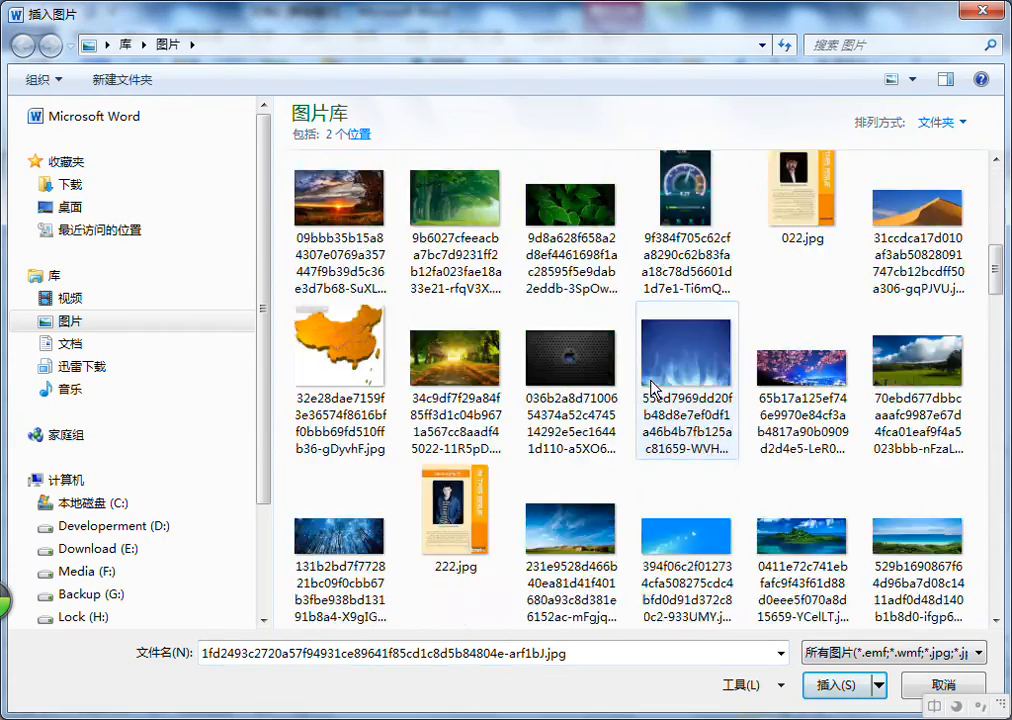
scroll(727, 360, down, 3)
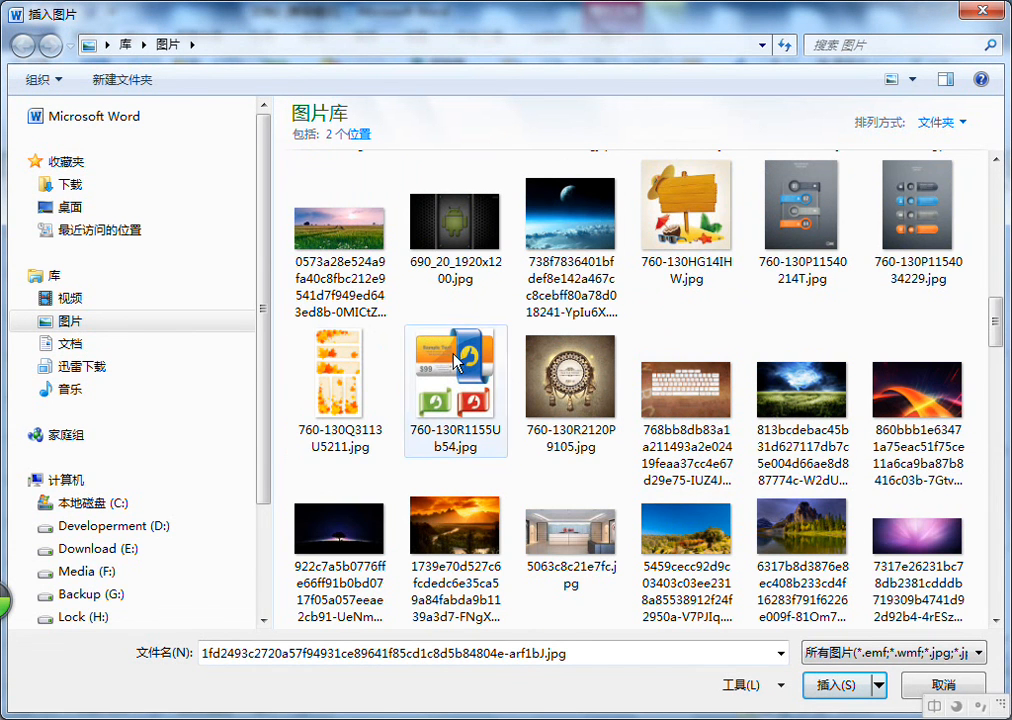
click(490, 385)
scroll(563, 300, down, 3)
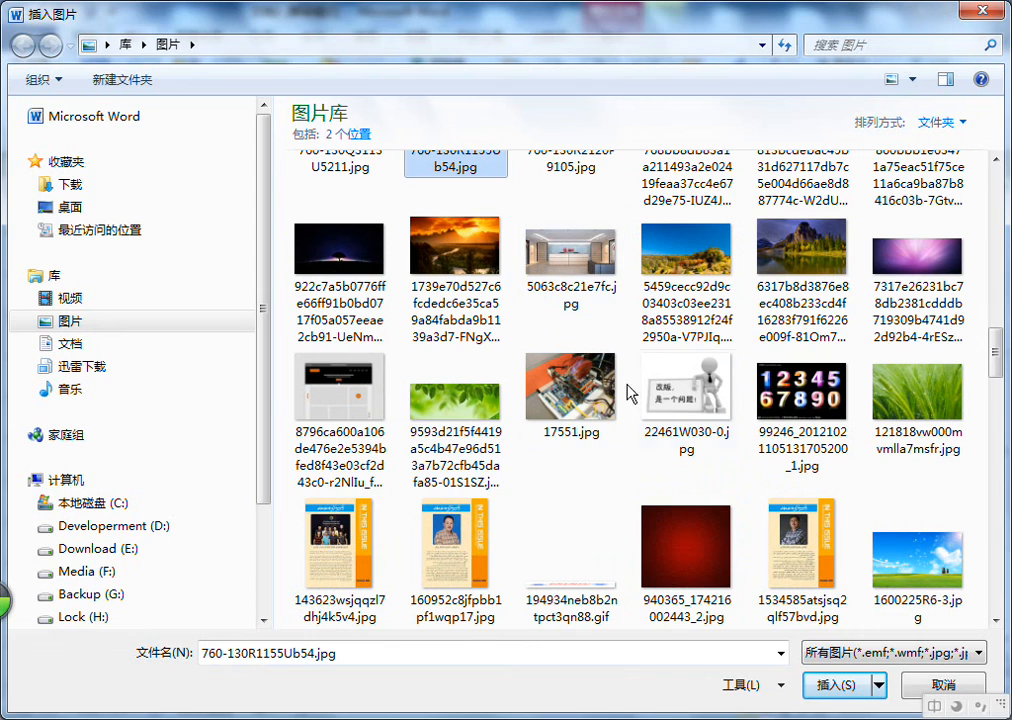
click(680, 395)
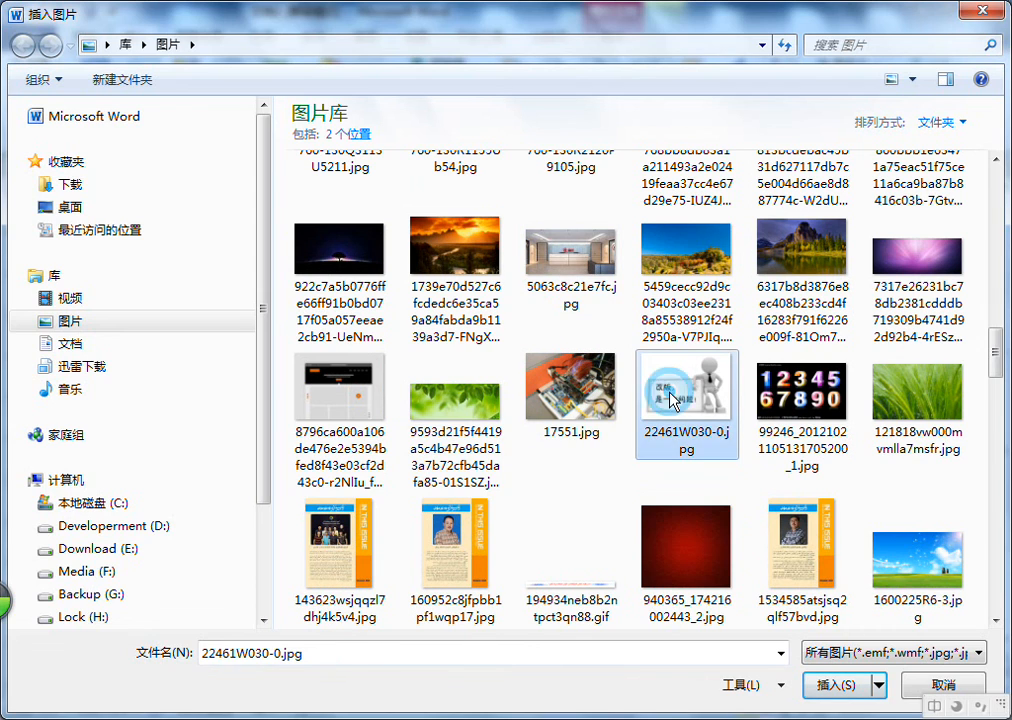
double_click(440, 395)
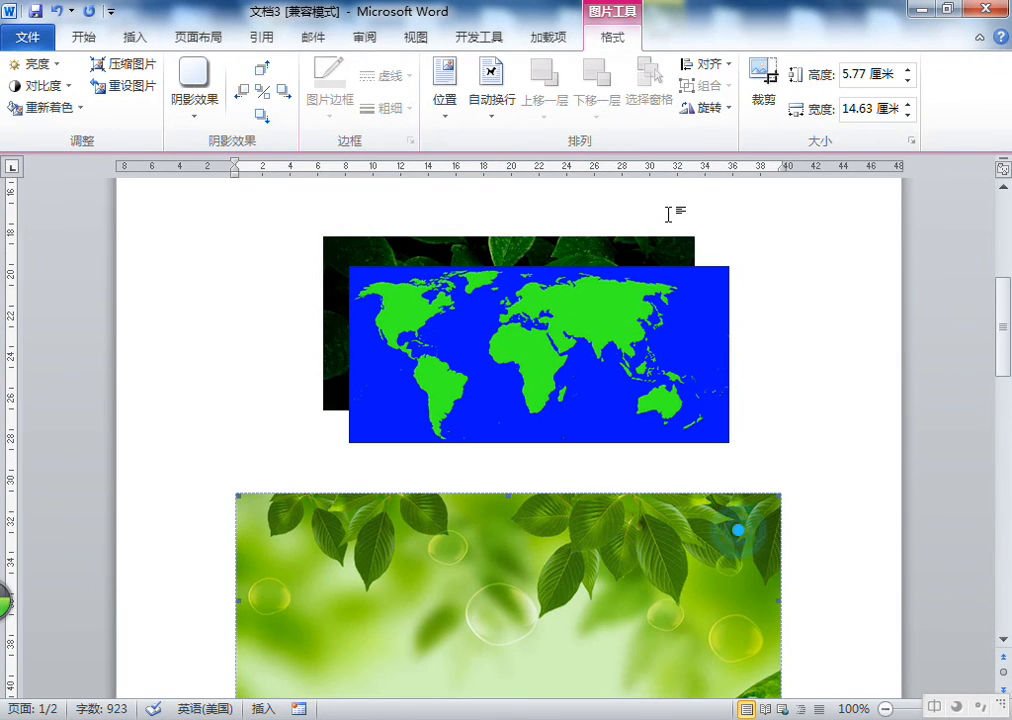
Apply Square text wrapping to the green leaves picture
click(502, 98)
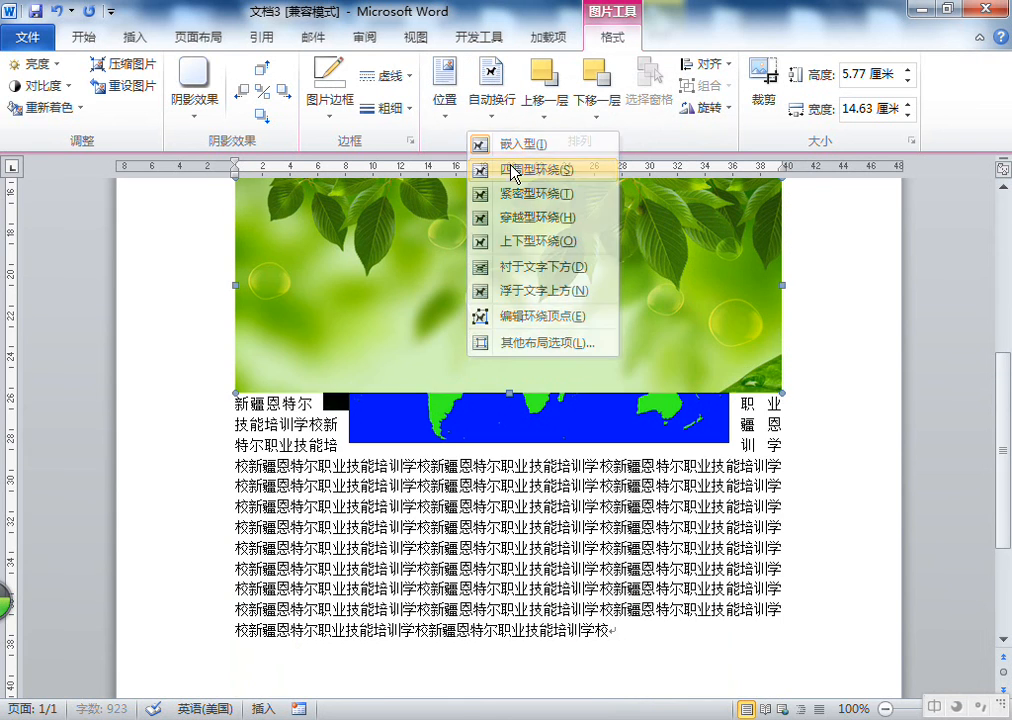
click(512, 172)
Shrink the green leaves picture to about 10.69 cm wide by 4.21 cm high and move it to overlap the map
drag(233, 273, 383, 330)
drag(423, 421, 433, 428)
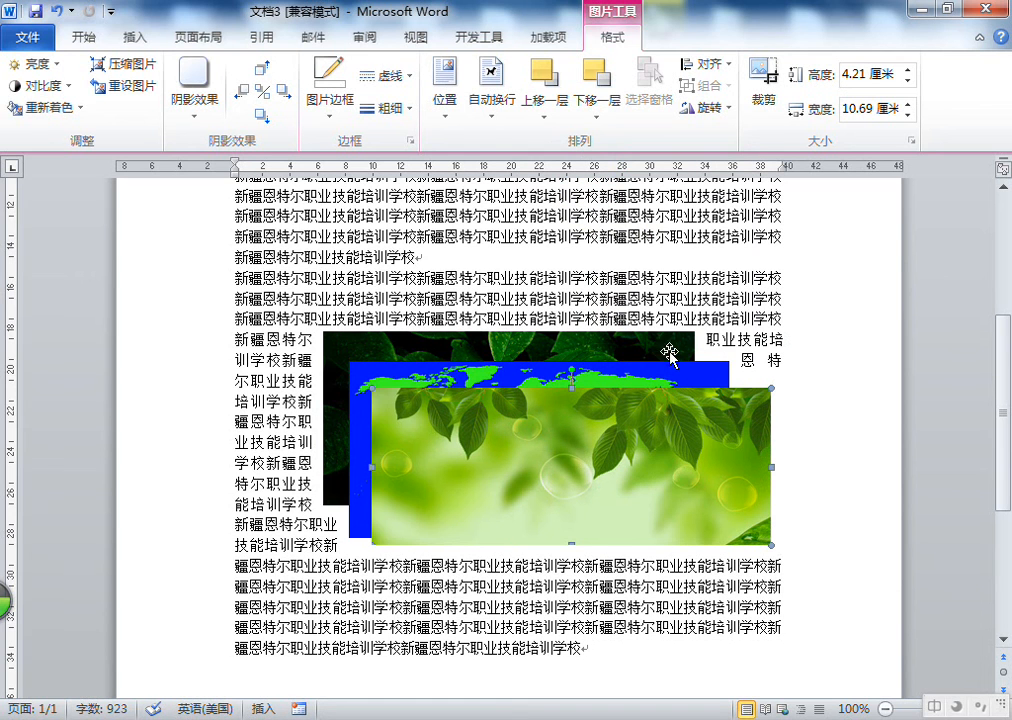
Select the dark leaf picture, bring it forward twice, then send it backward twice
click(657, 347)
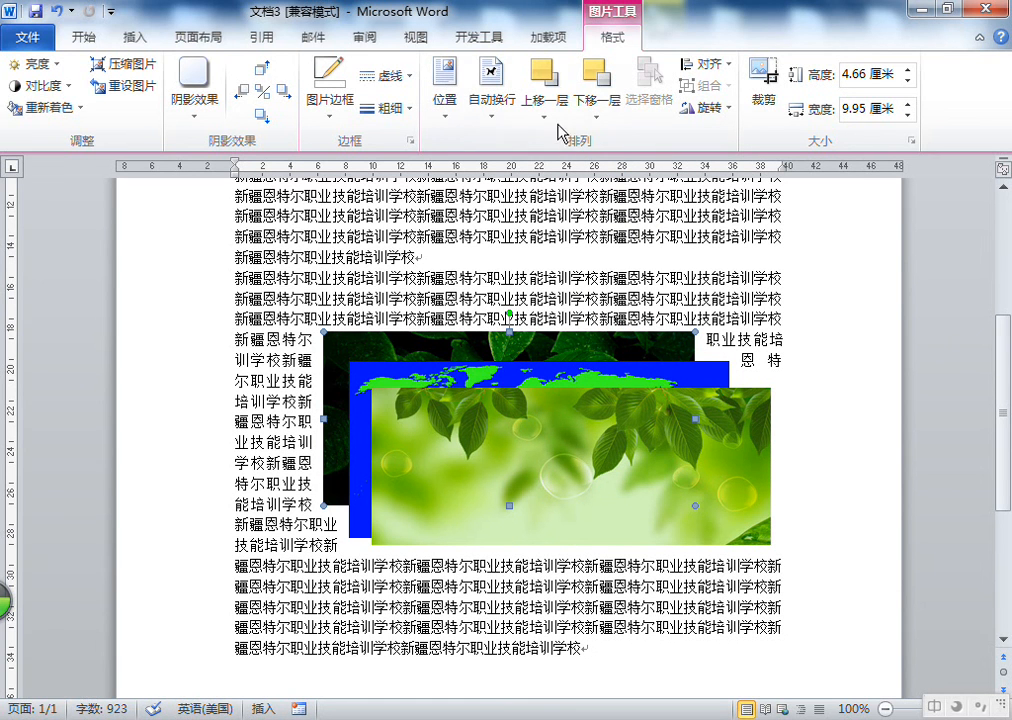
click(549, 87)
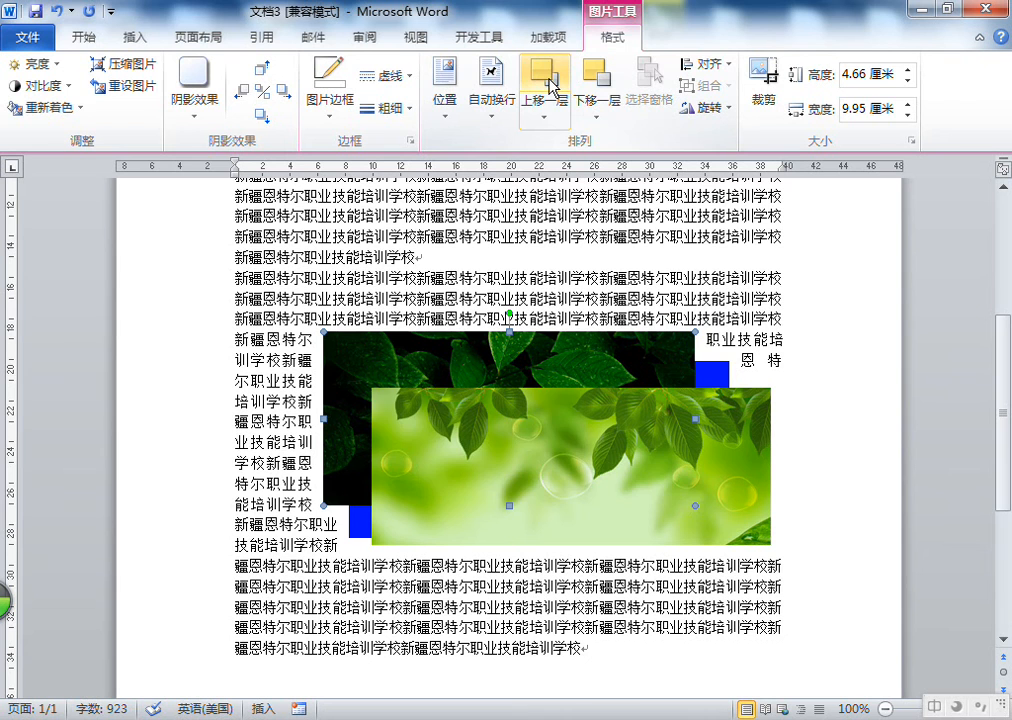
click(549, 87)
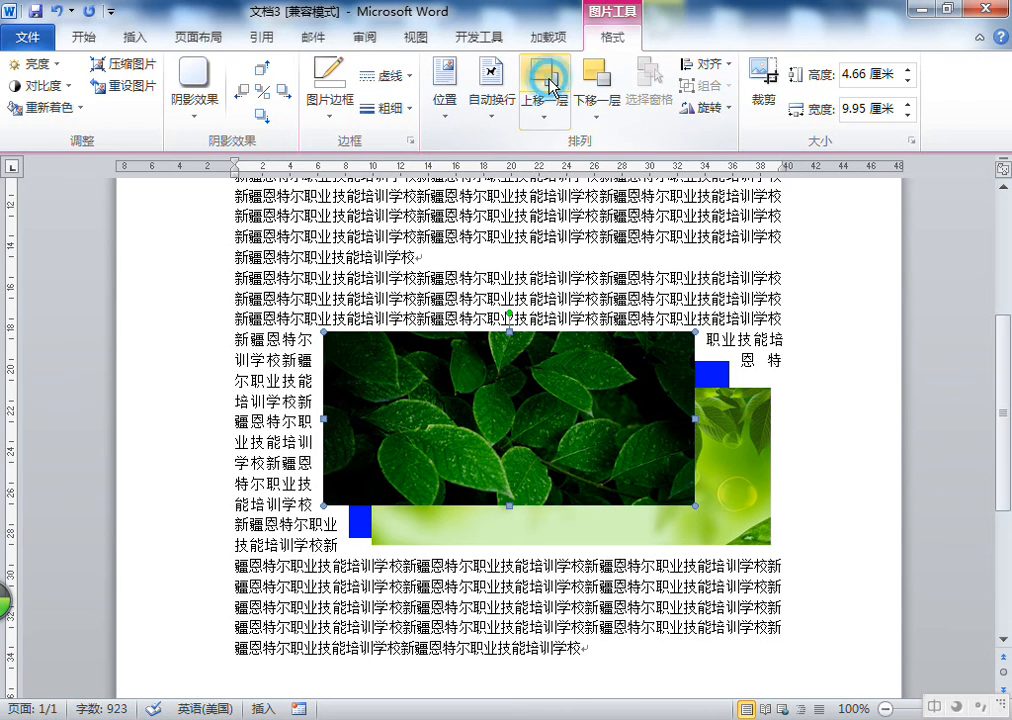
click(609, 88)
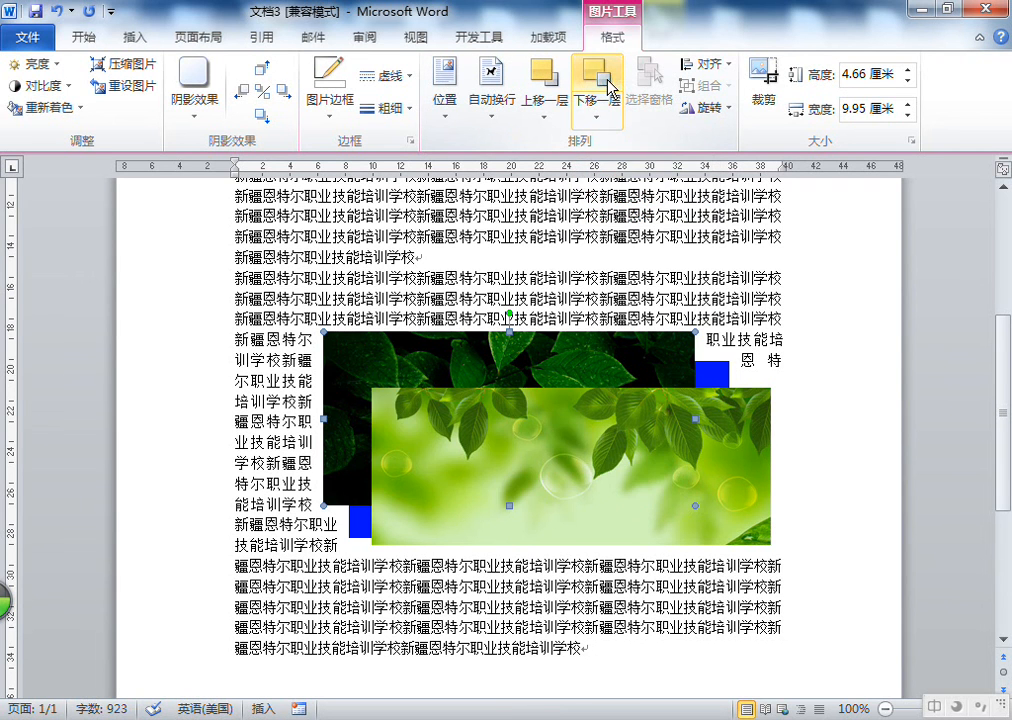
click(610, 90)
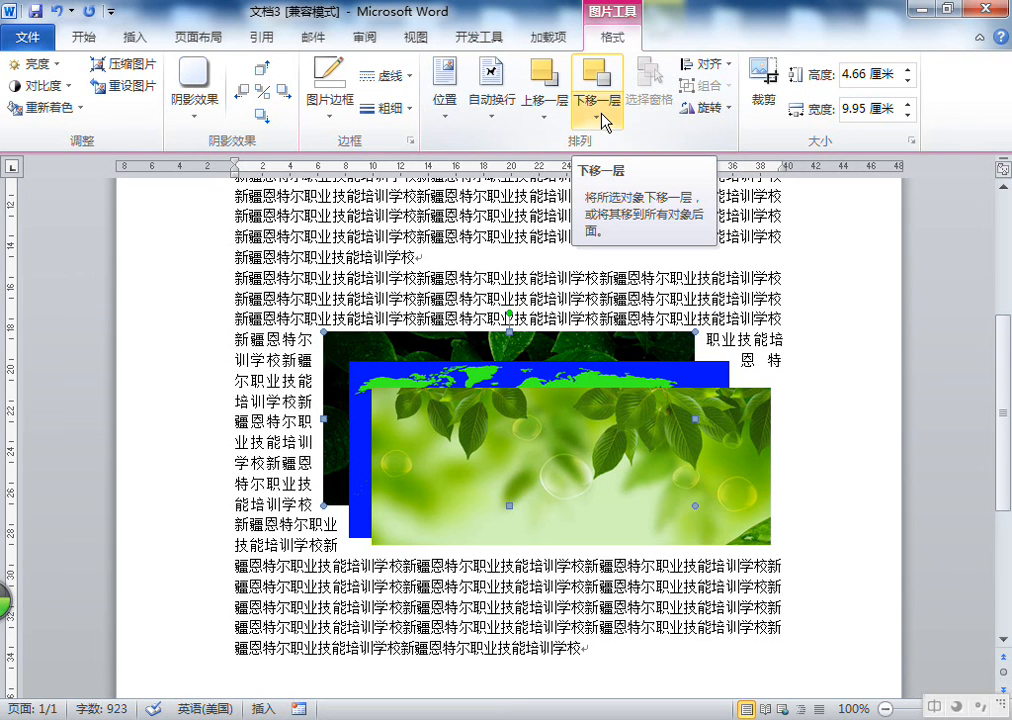
Switch the dark leaf picture between Send to Back and Bring to Front, finishing with Send to Back
click(602, 116)
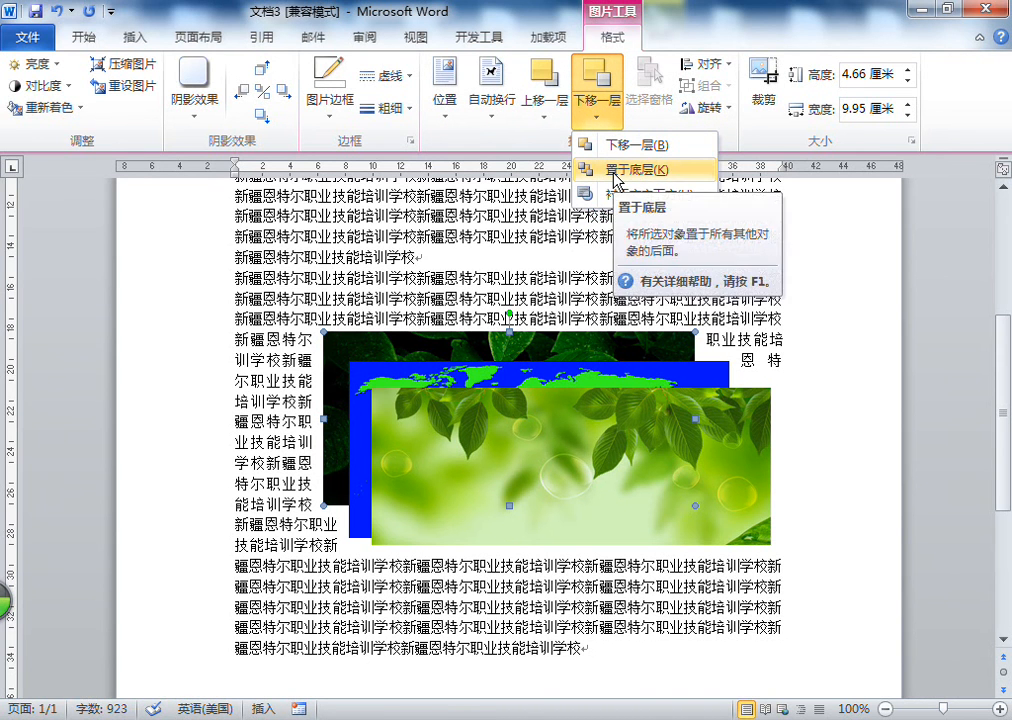
click(617, 172)
click(606, 118)
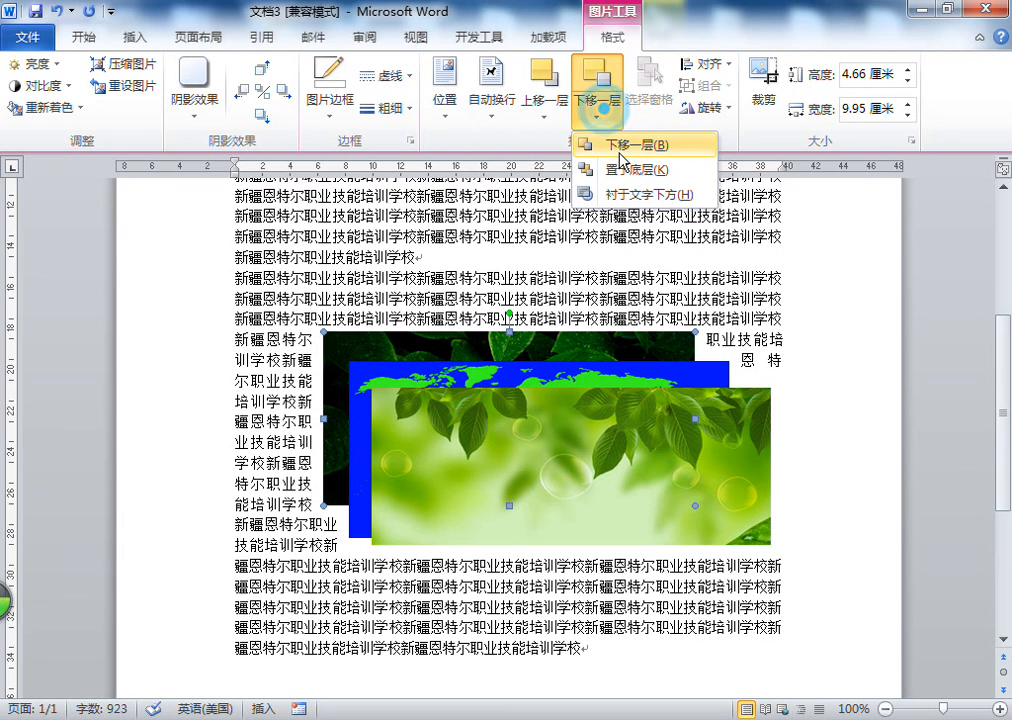
click(552, 118)
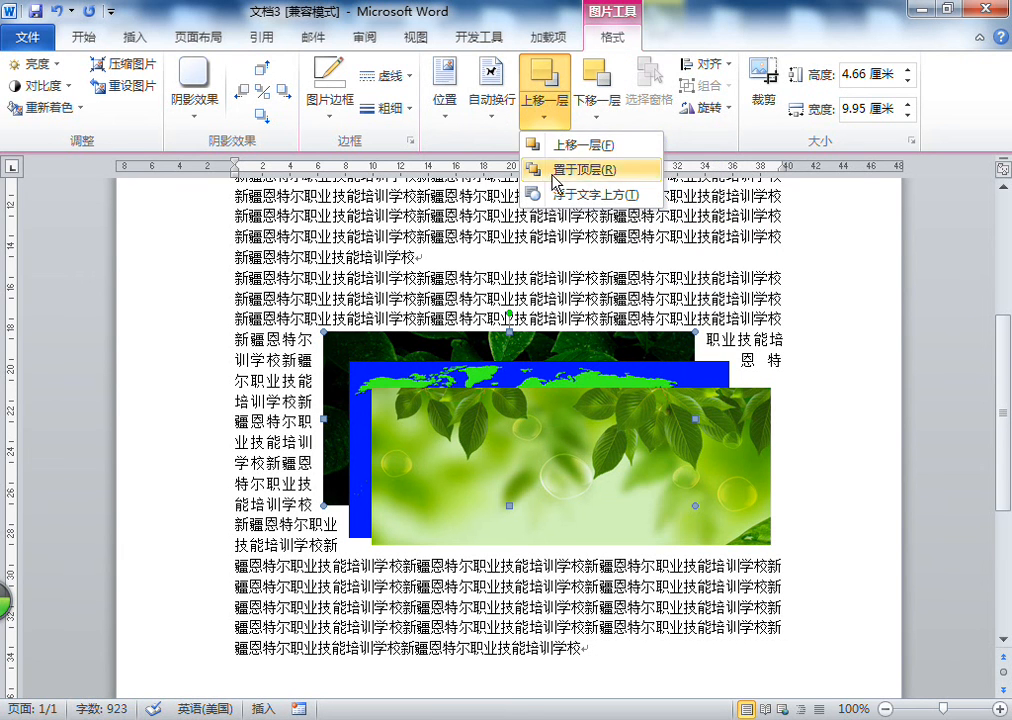
click(567, 170)
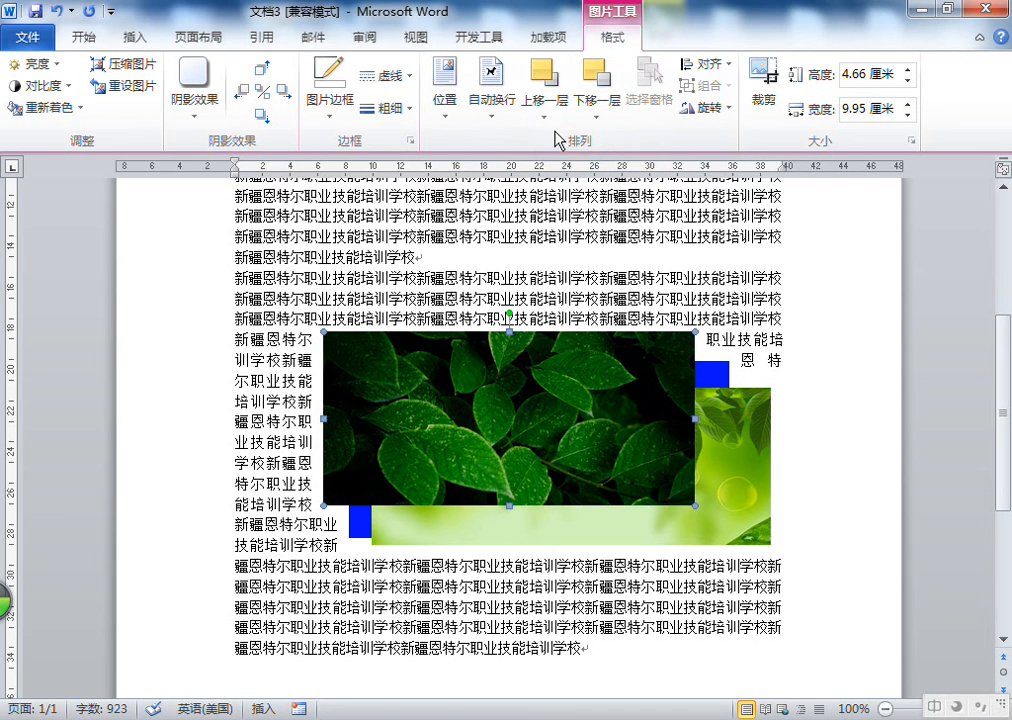
click(543, 112)
click(566, 147)
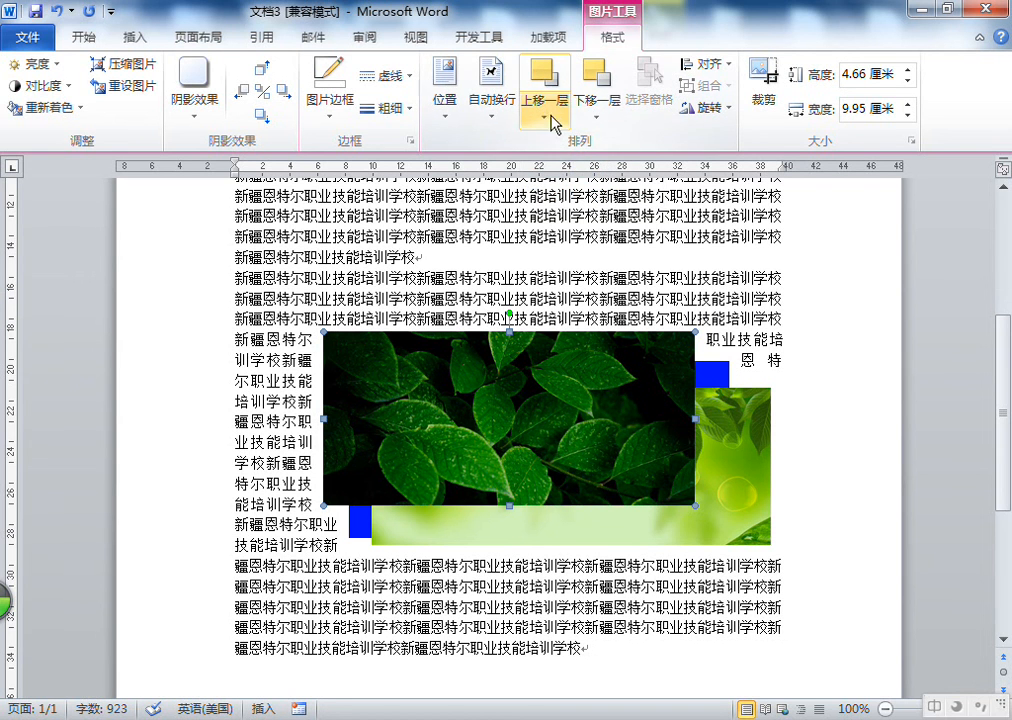
click(598, 117)
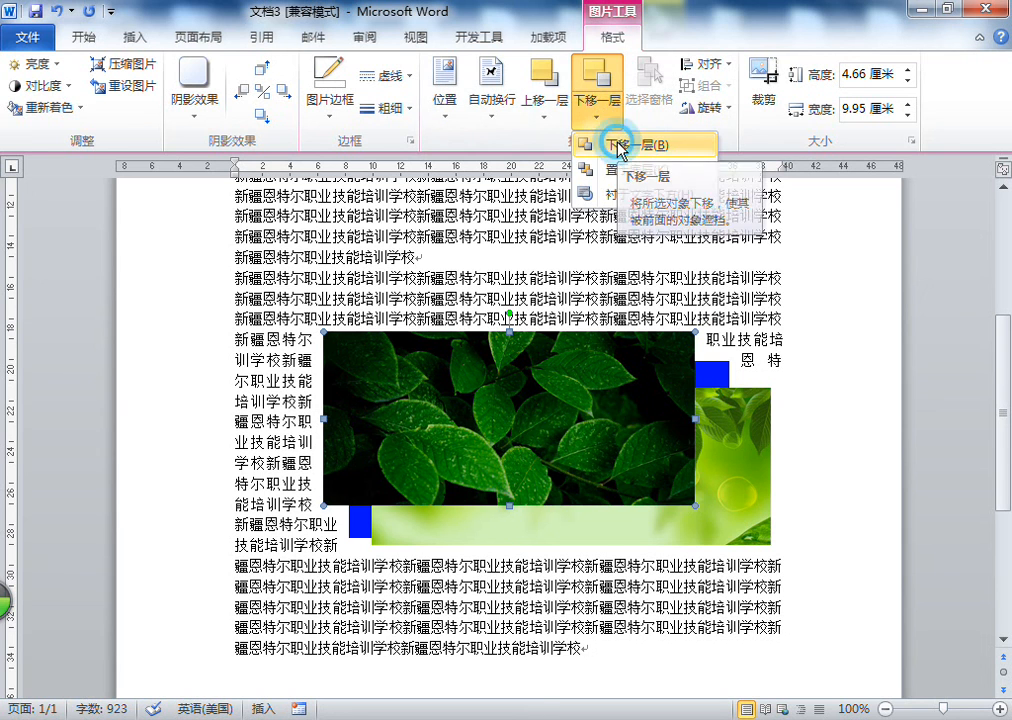
click(621, 146)
click(598, 117)
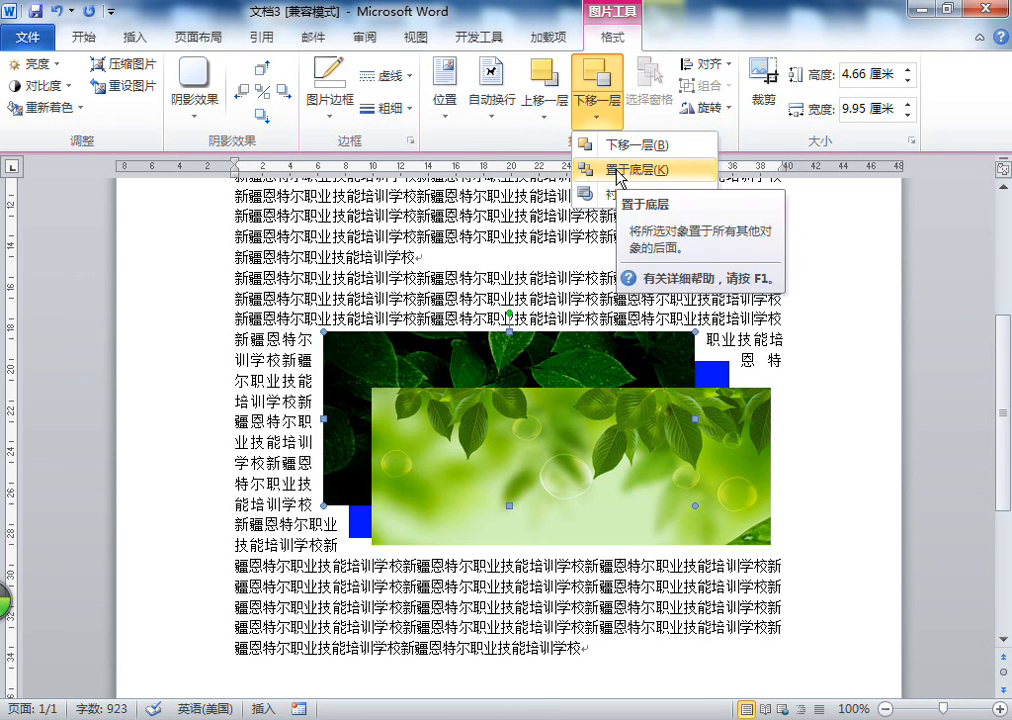
click(620, 172)
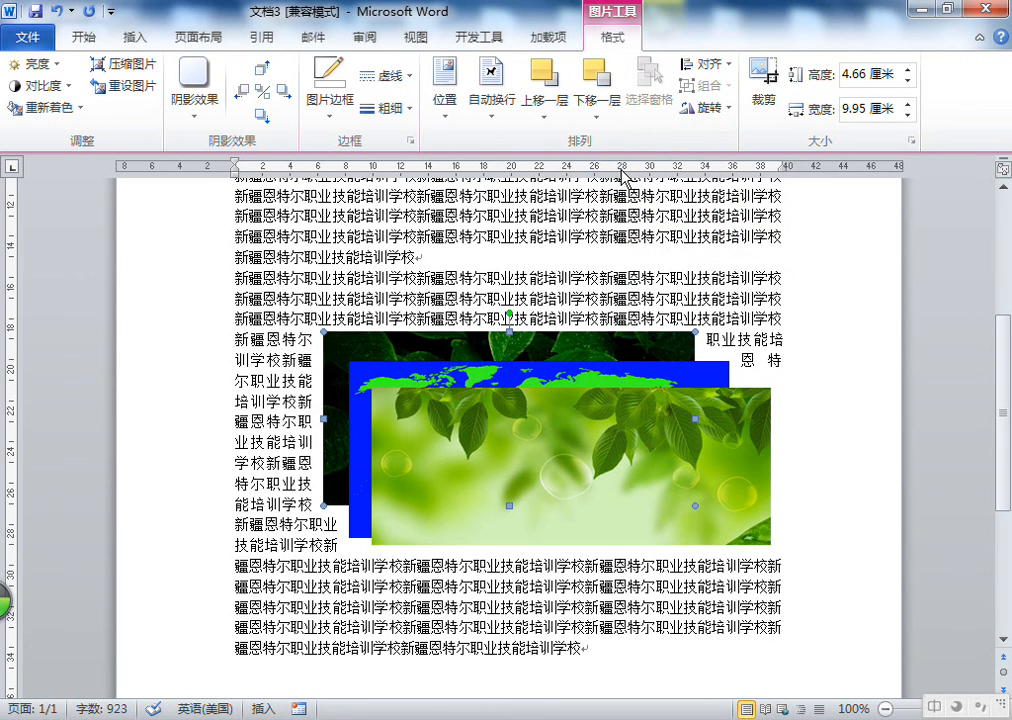
Delete the green leaves picture and the world map picture
right_click(613, 429)
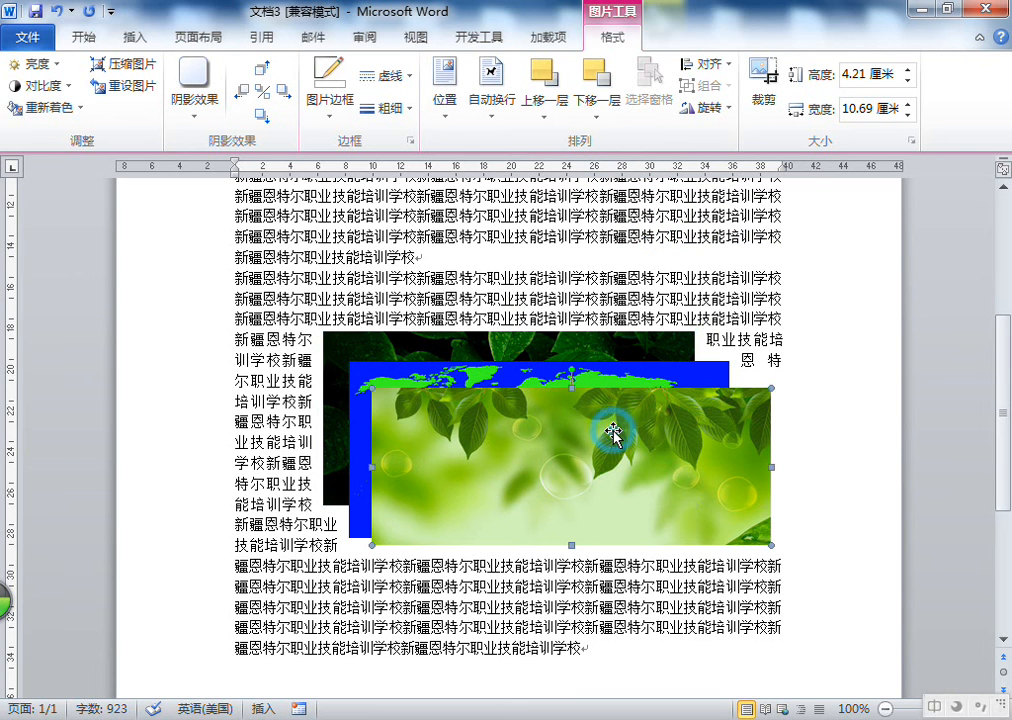
click(501, 421)
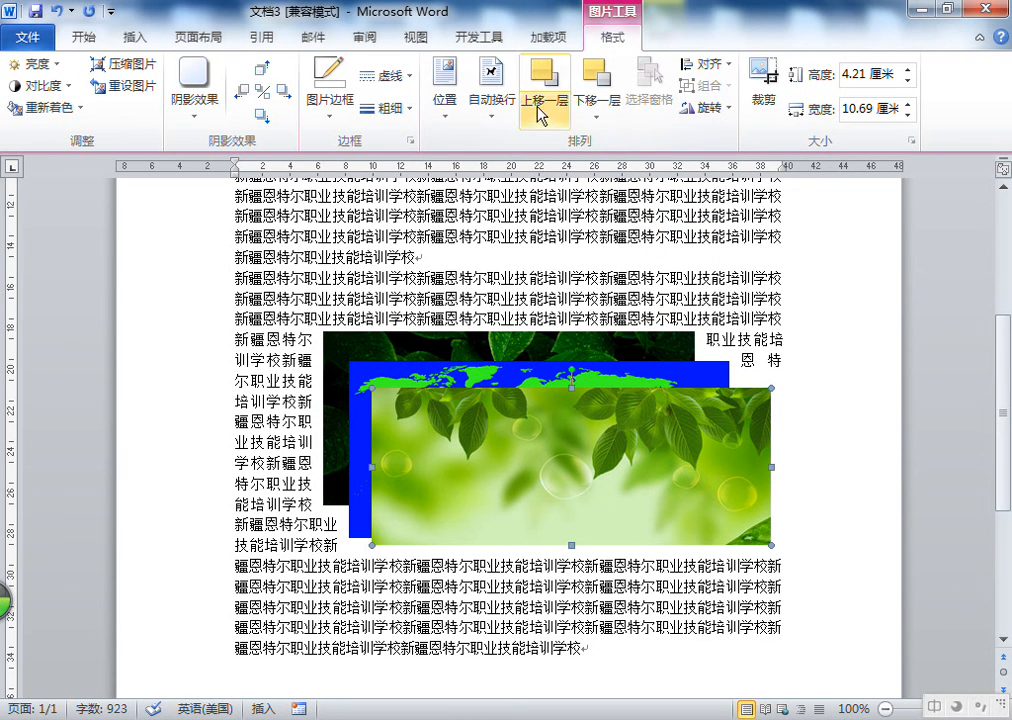
click(490, 100)
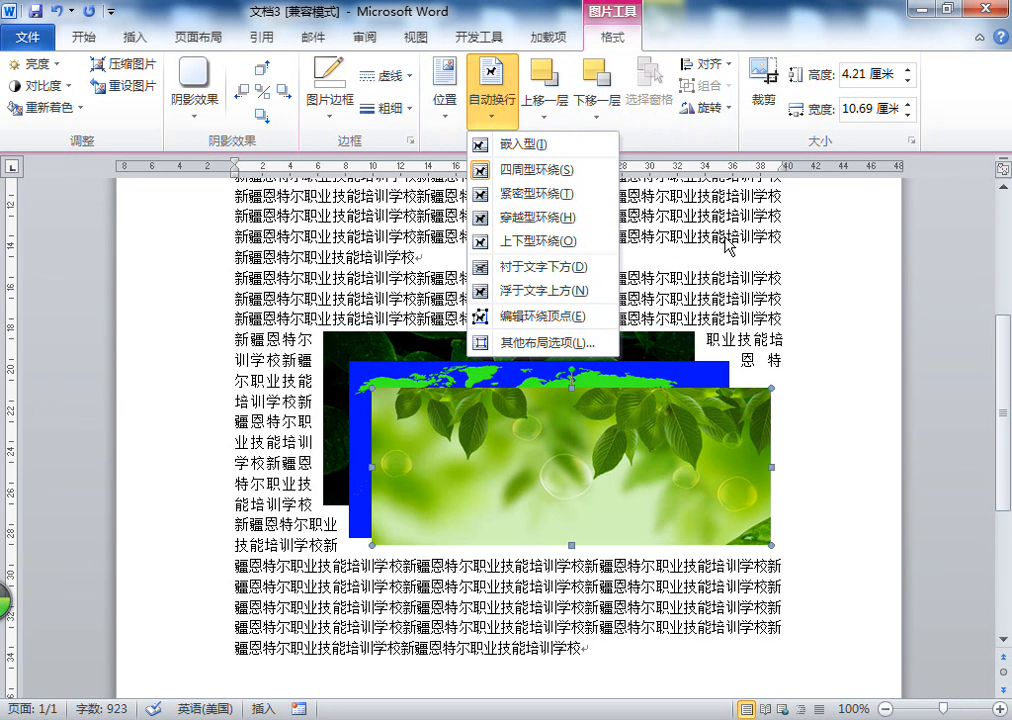
click(617, 463)
right_click(603, 446)
key(Escape)
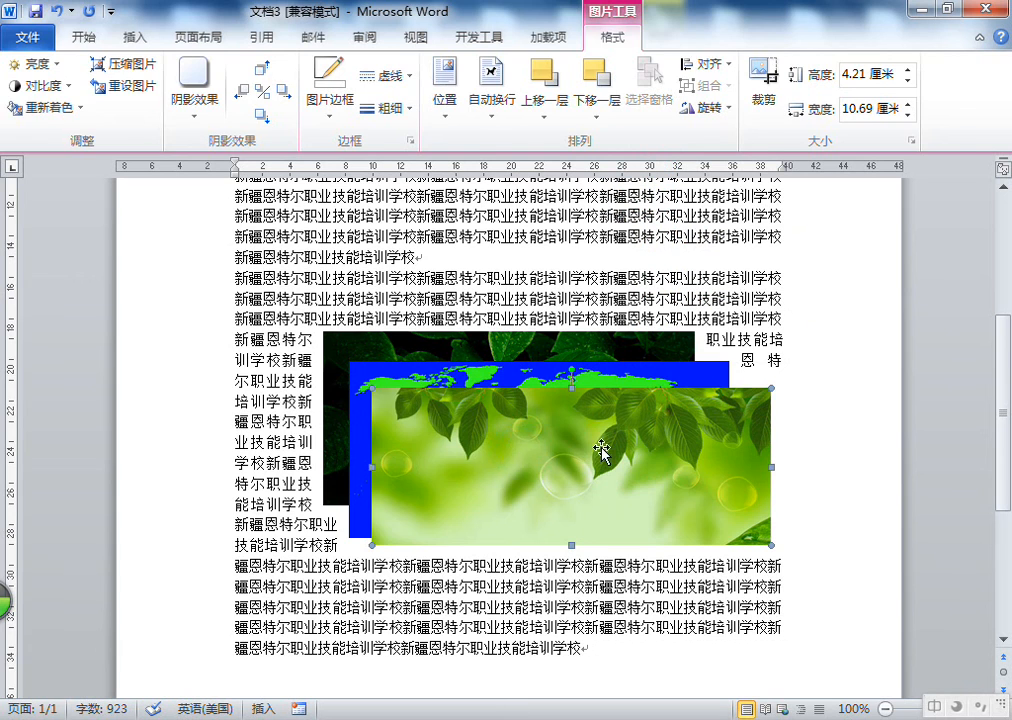
key(Delete)
click(637, 429)
key(Delete)
Move the dark leaf picture and enlarge it to about 11.97 cm wide by 5.6 cm high
click(549, 382)
drag(502, 389, 456, 373)
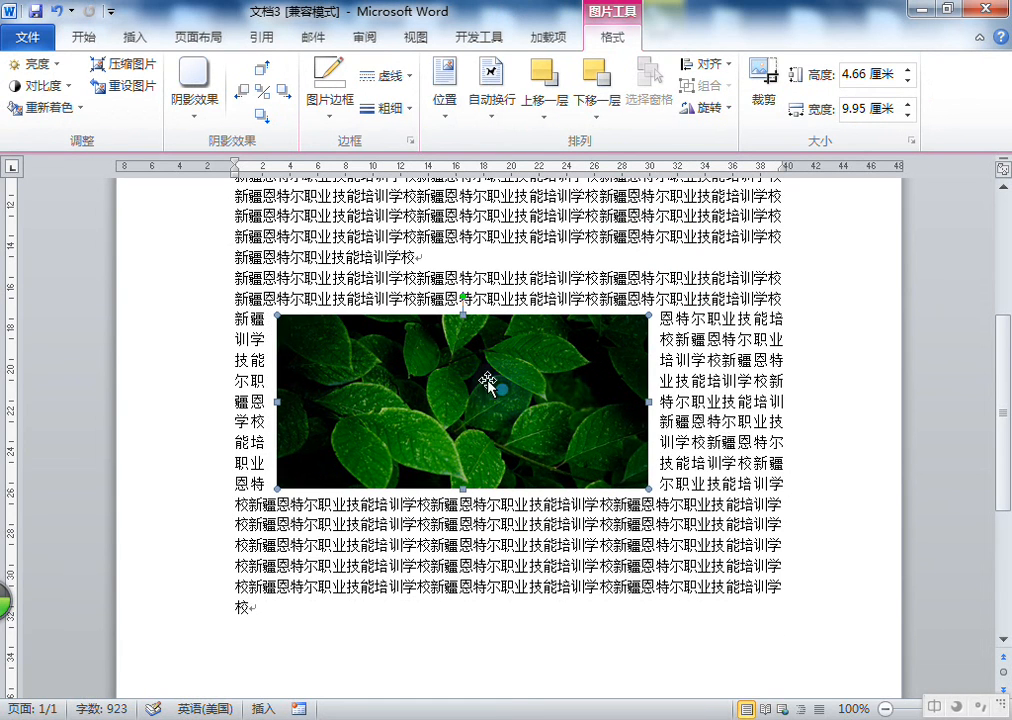
drag(645, 486, 724, 523)
drag(617, 429, 622, 432)
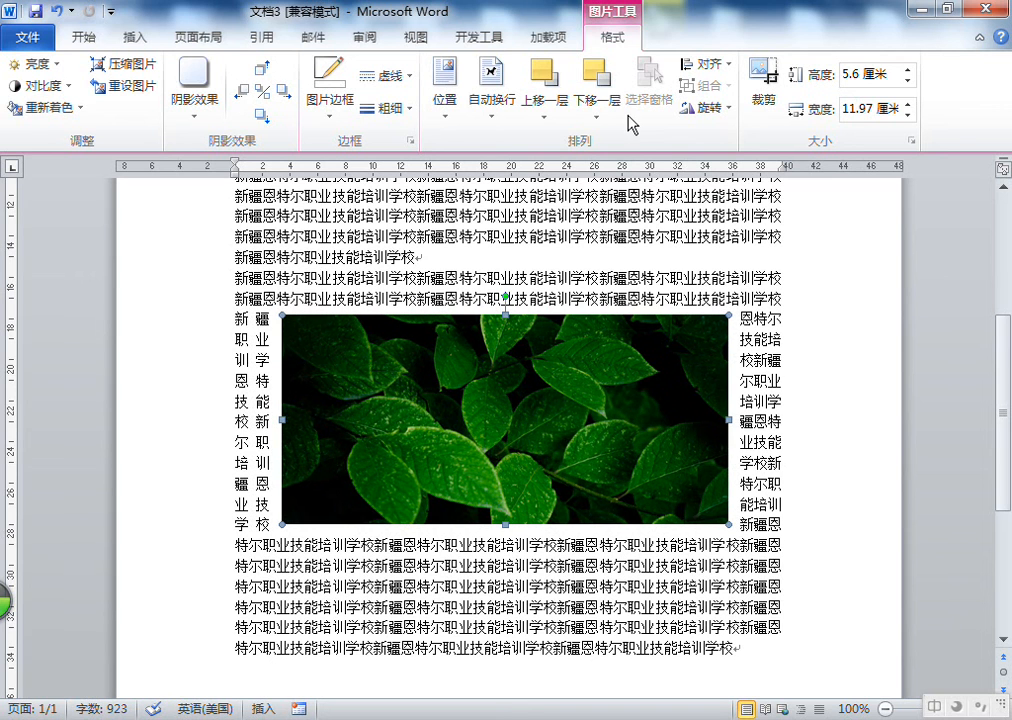
Try Through and Square text wrapping on the dark leaf picture
click(494, 115)
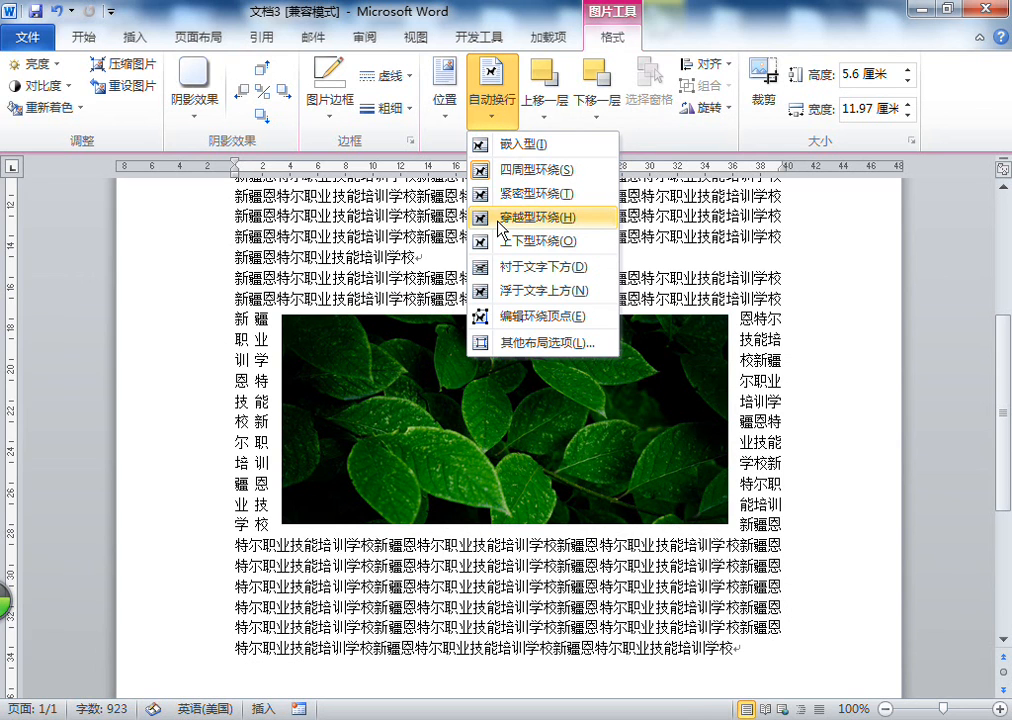
click(503, 218)
click(492, 100)
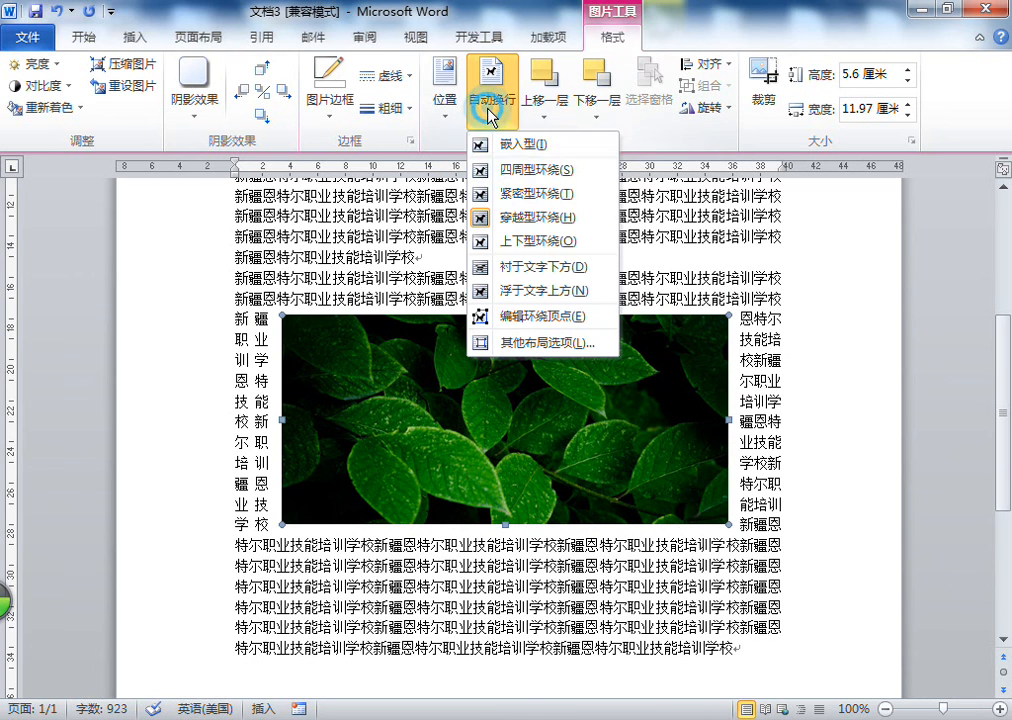
click(505, 178)
Set the dark leaf picture to In Front of Text wrapping and move it up over the text
click(491, 100)
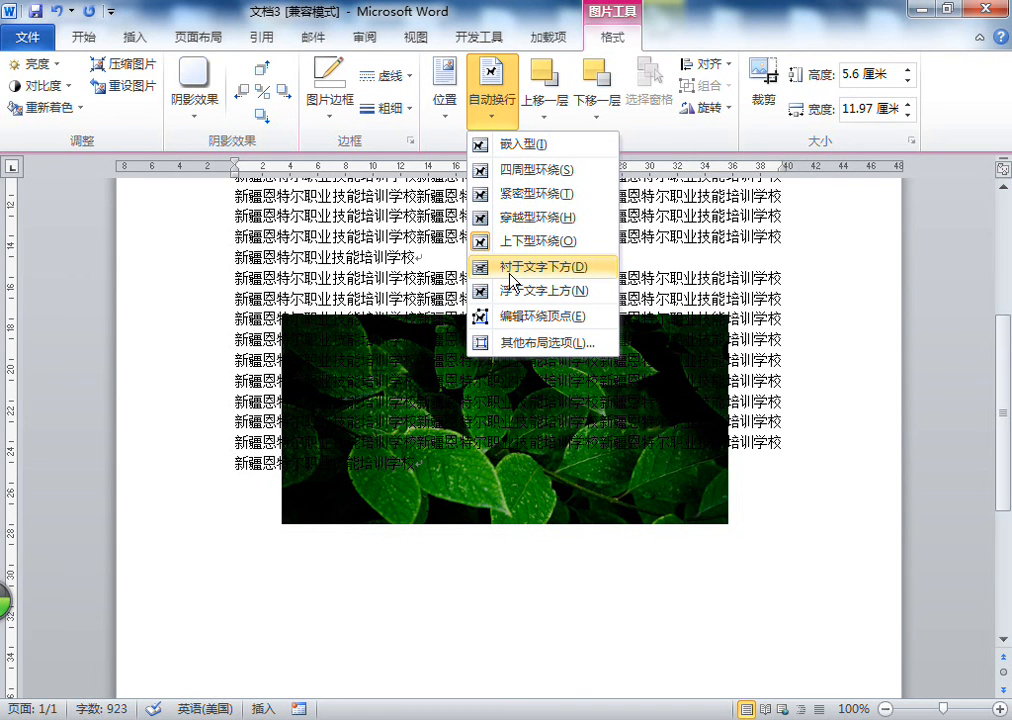
click(518, 293)
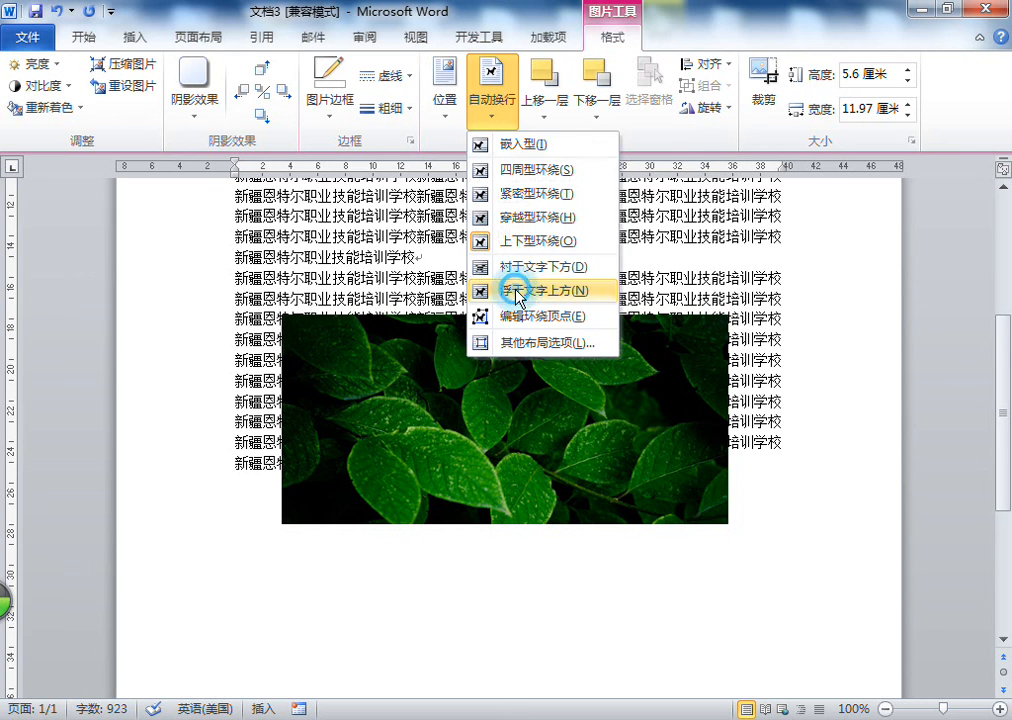
drag(567, 362, 587, 346)
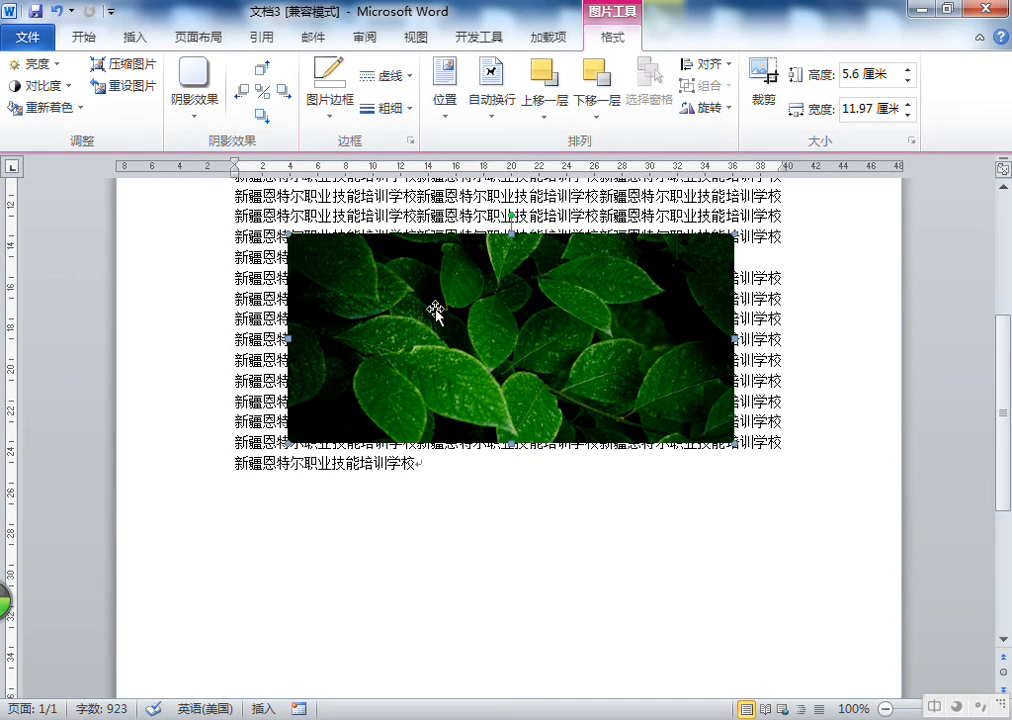
Switch the dark leaf picture back to Square text wrapping
click(496, 108)
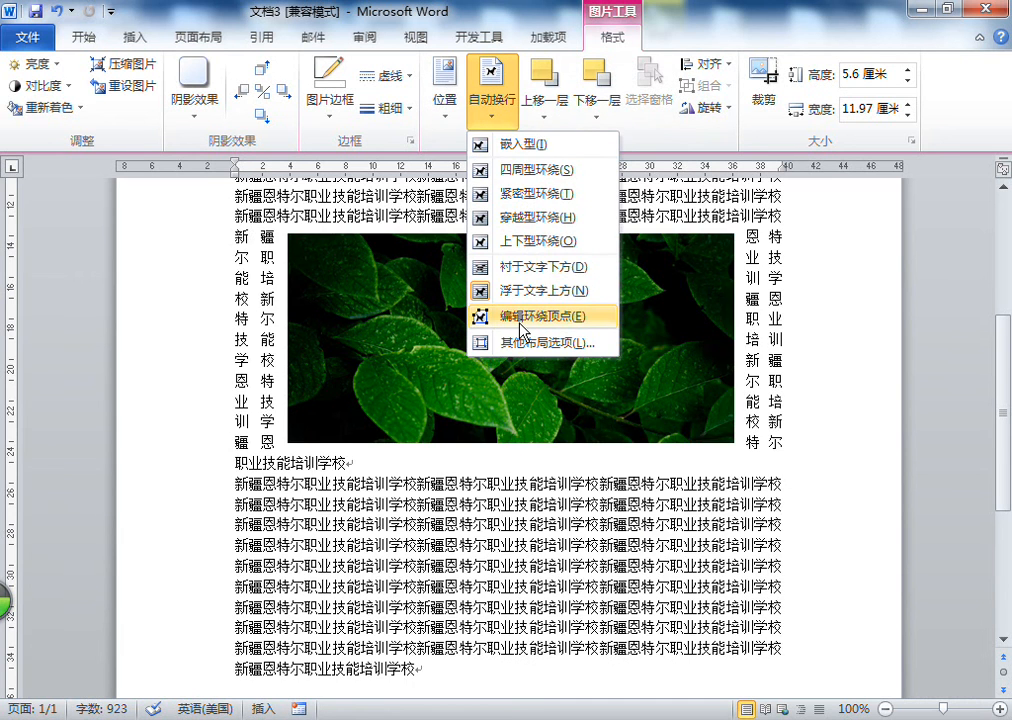
click(527, 178)
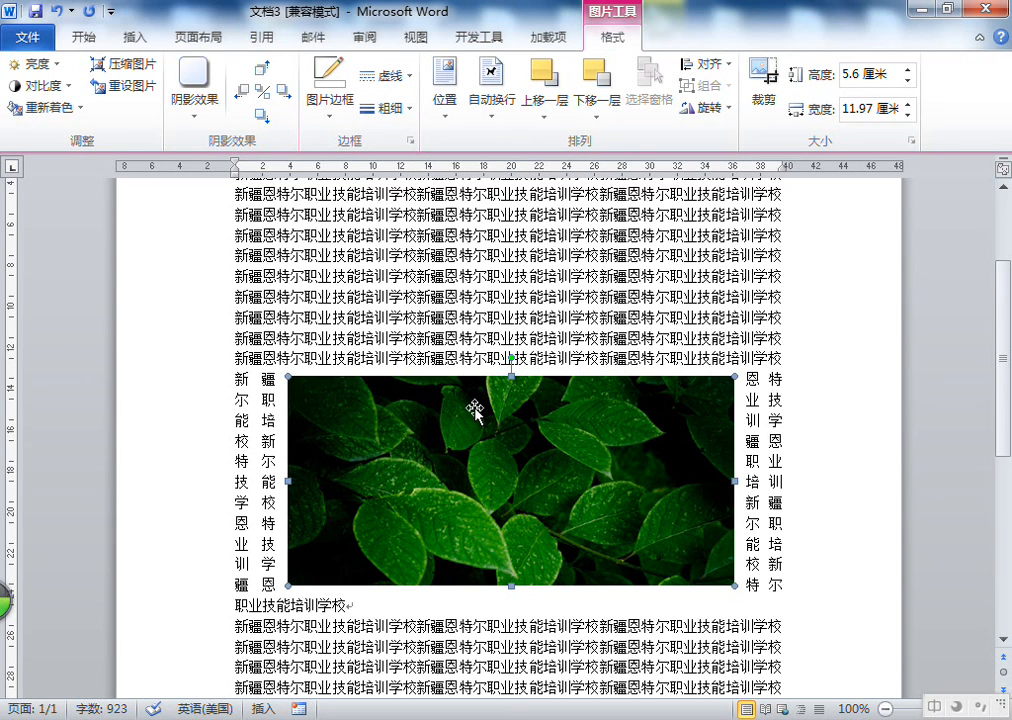
Set the dark leaf picture to Behind Text wrapping
click(443, 445)
click(495, 121)
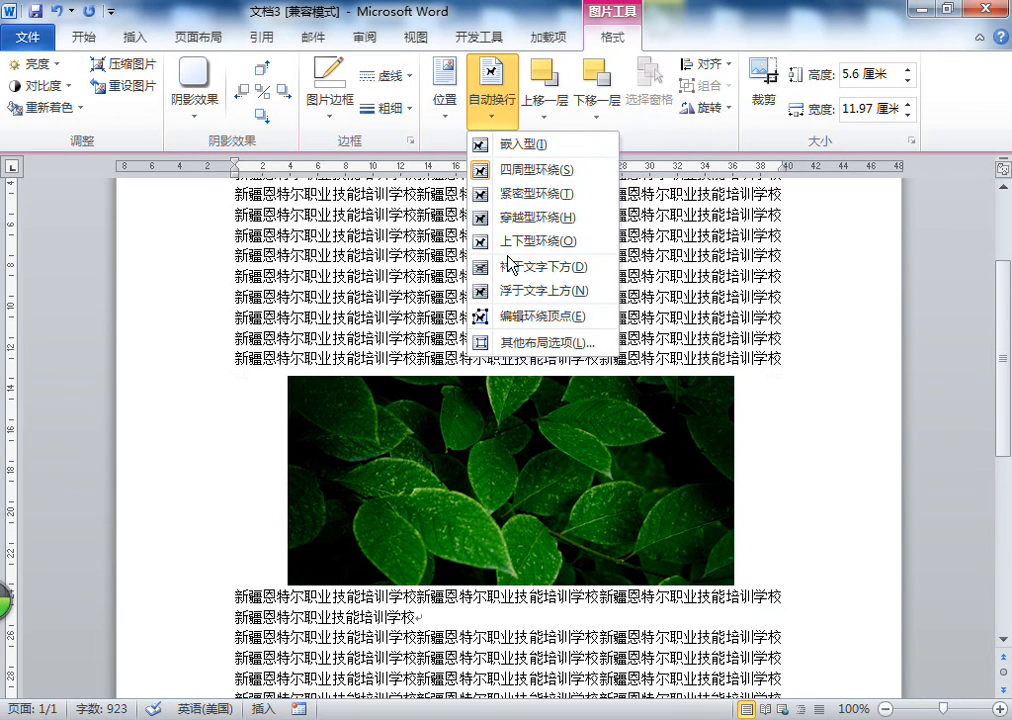
click(510, 268)
click(599, 300)
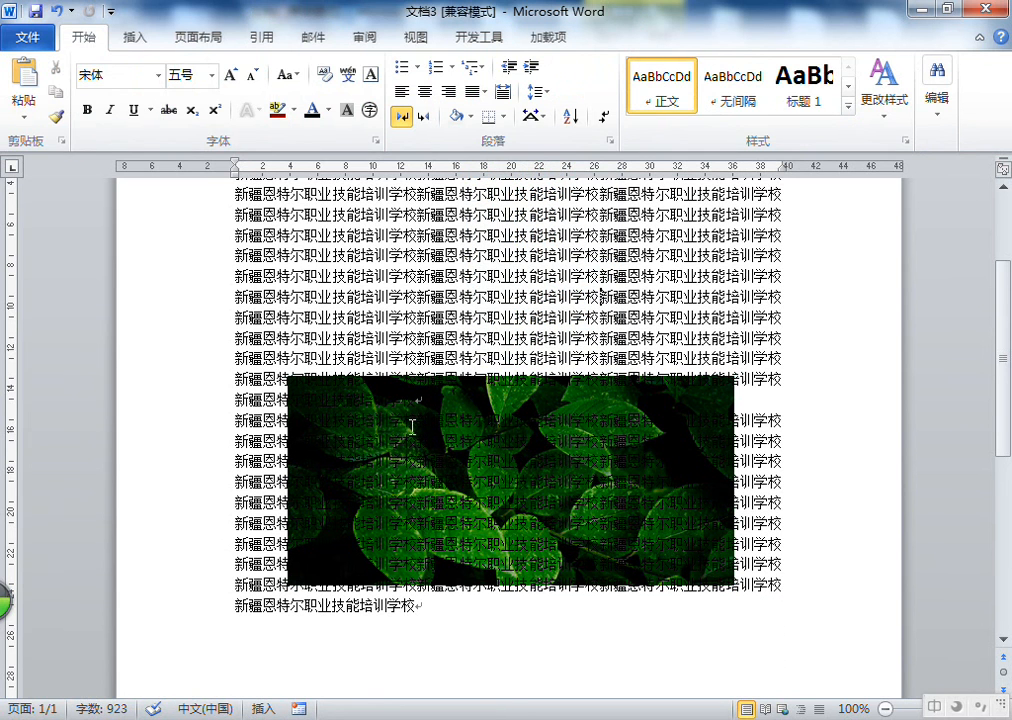
triple_click(378, 397)
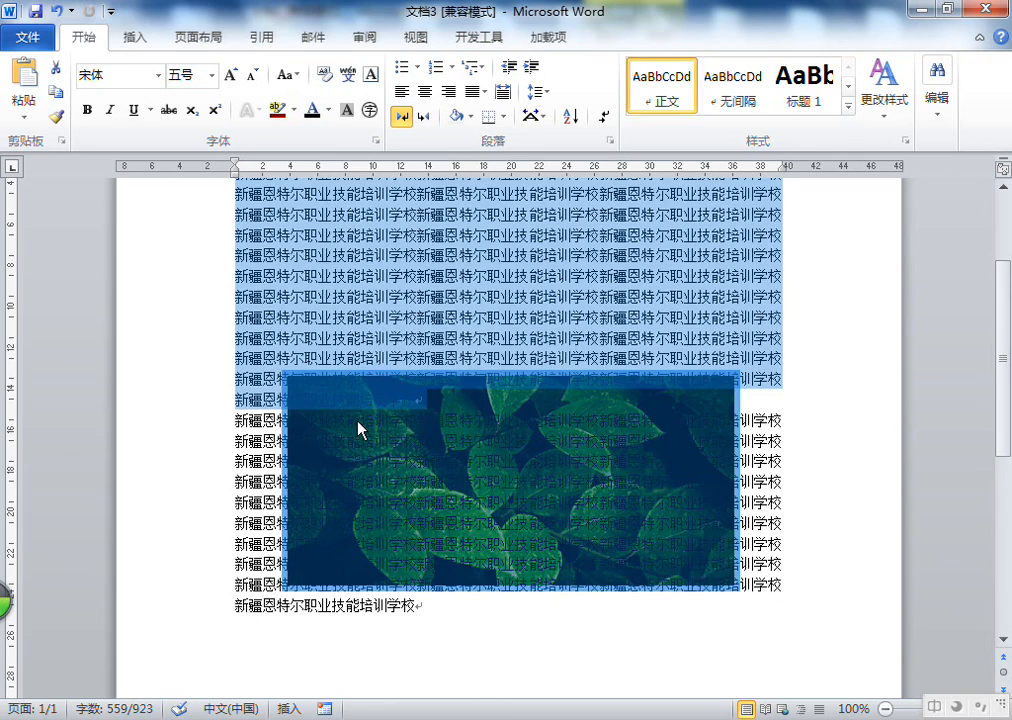
click(350, 420)
click(301, 385)
drag(301, 385, 788, 585)
click(741, 361)
click(710, 405)
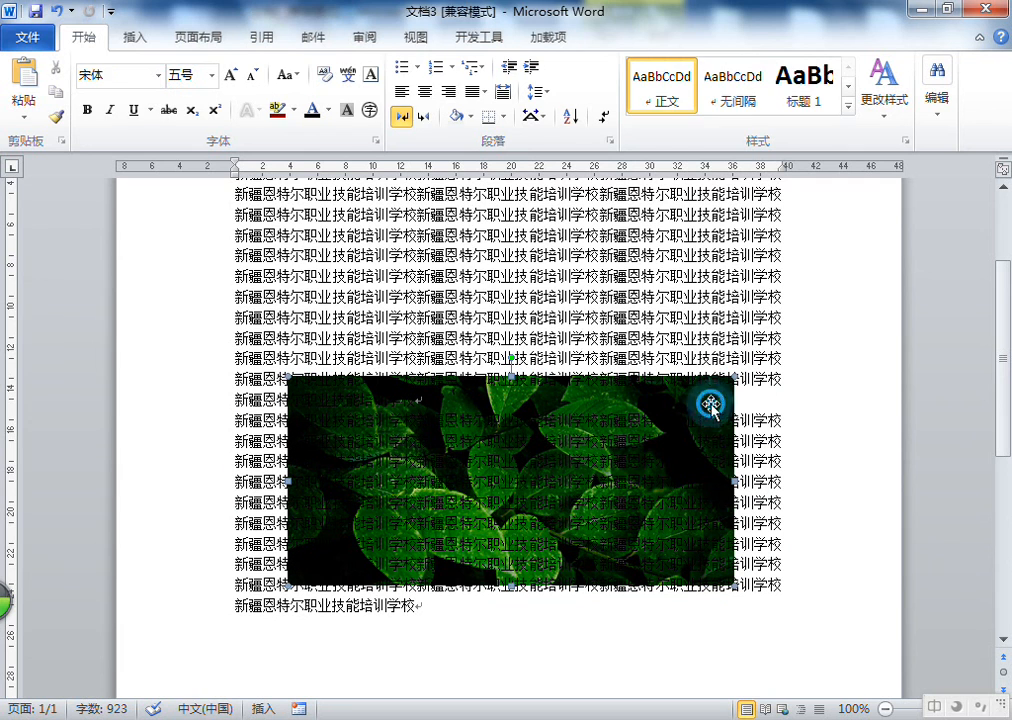
click(437, 321)
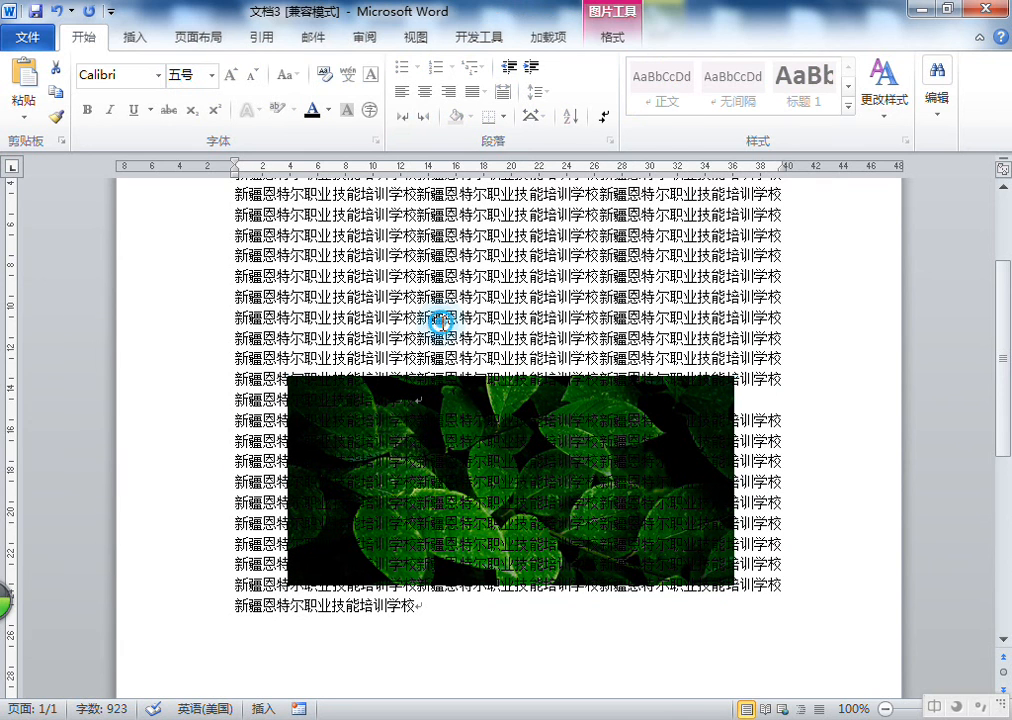
click(374, 405)
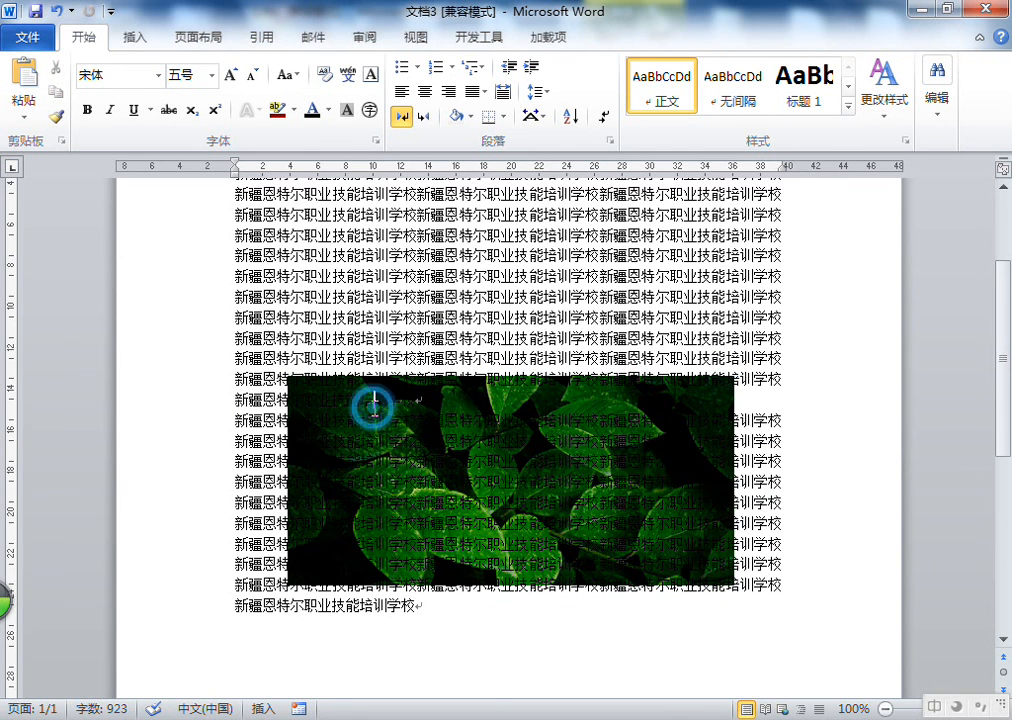
triple_click(296, 389)
click(386, 428)
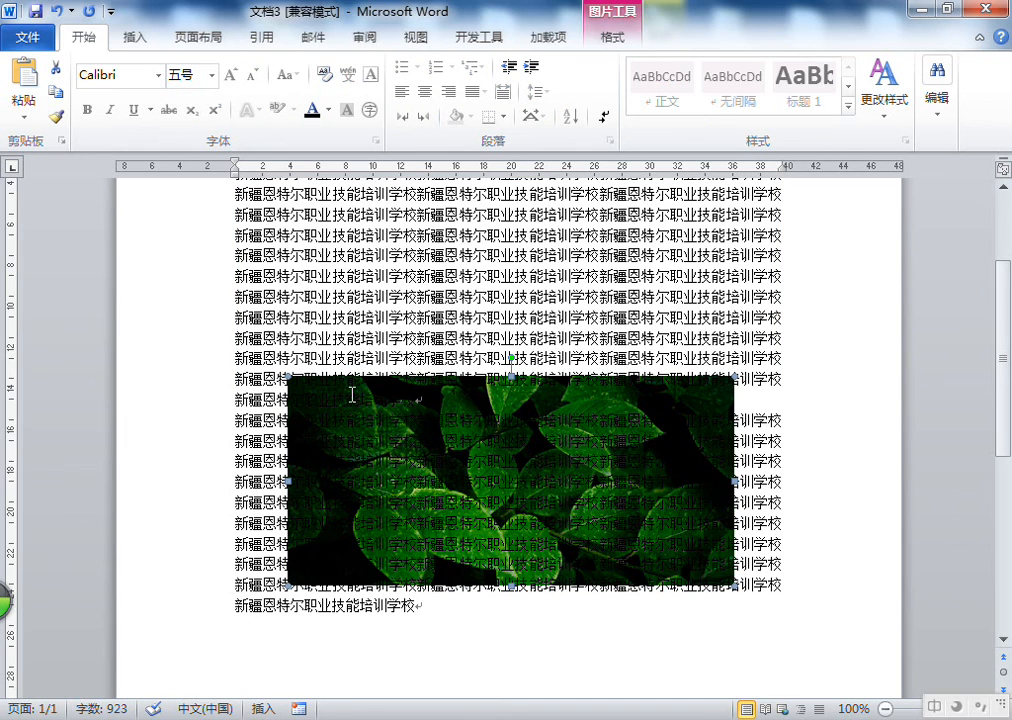
click(441, 282)
Select the text lines lying over the dark leaf picture and change their font colour to white
scroll(441, 282, down, 2)
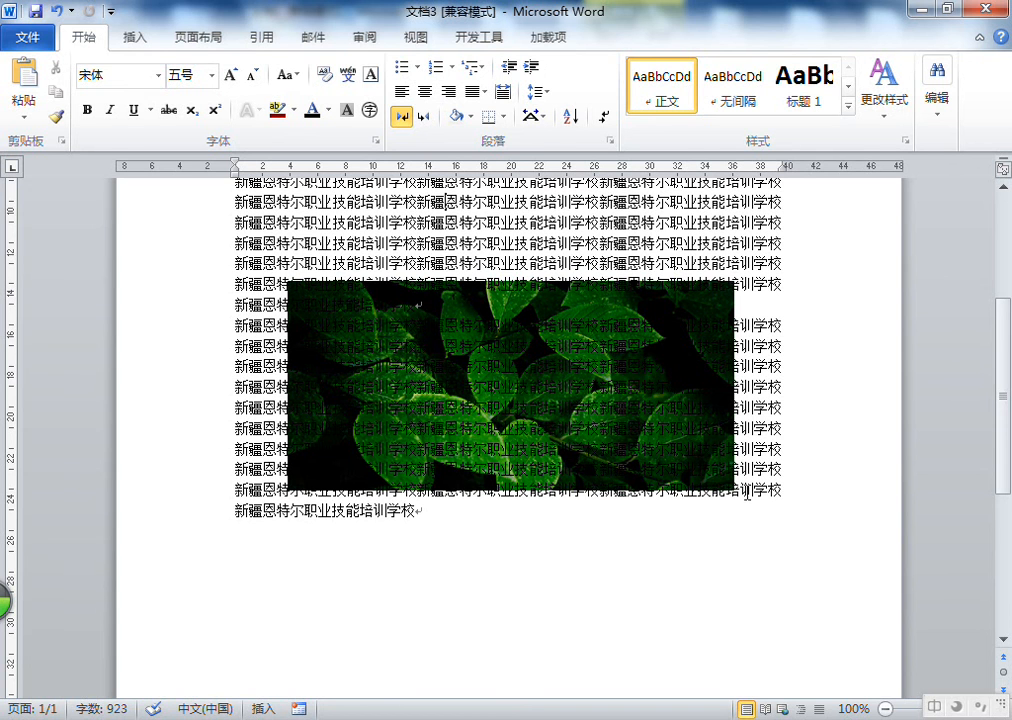
drag(775, 495, 724, 279)
click(268, 303)
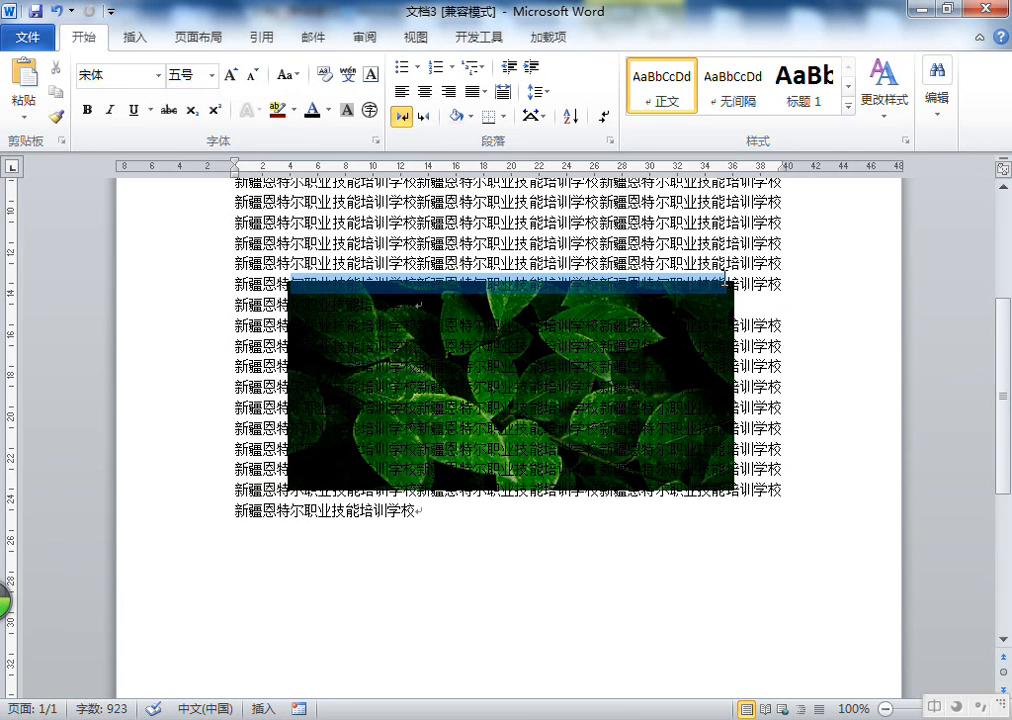
ctrl+drag(288, 304, 667, 307)
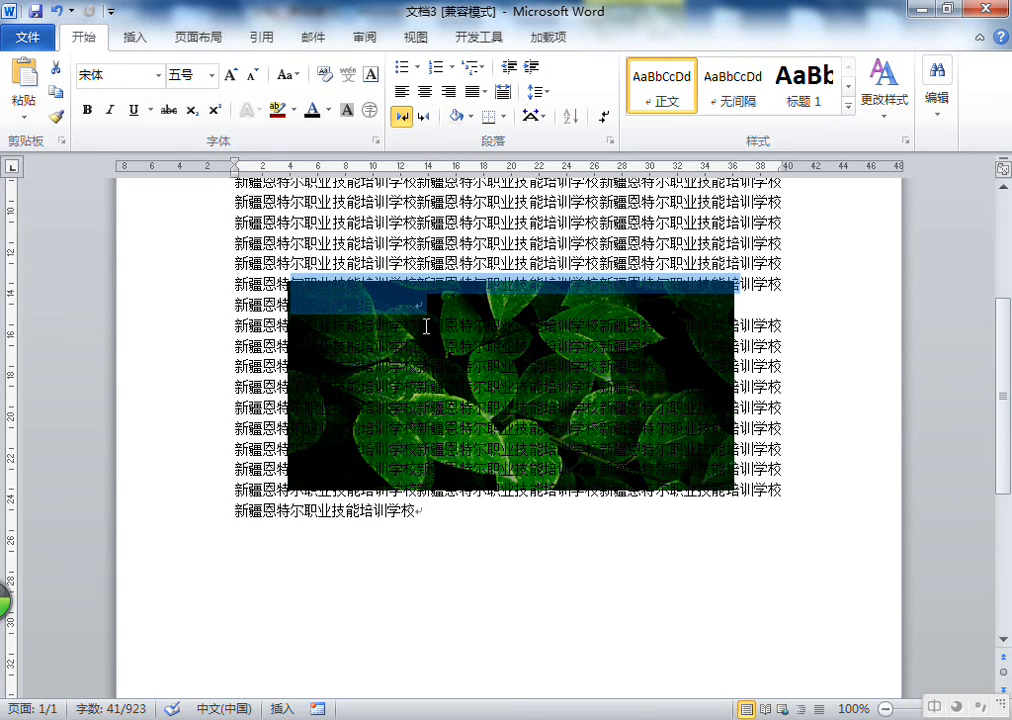
click(239, 251)
drag(278, 284, 745, 297)
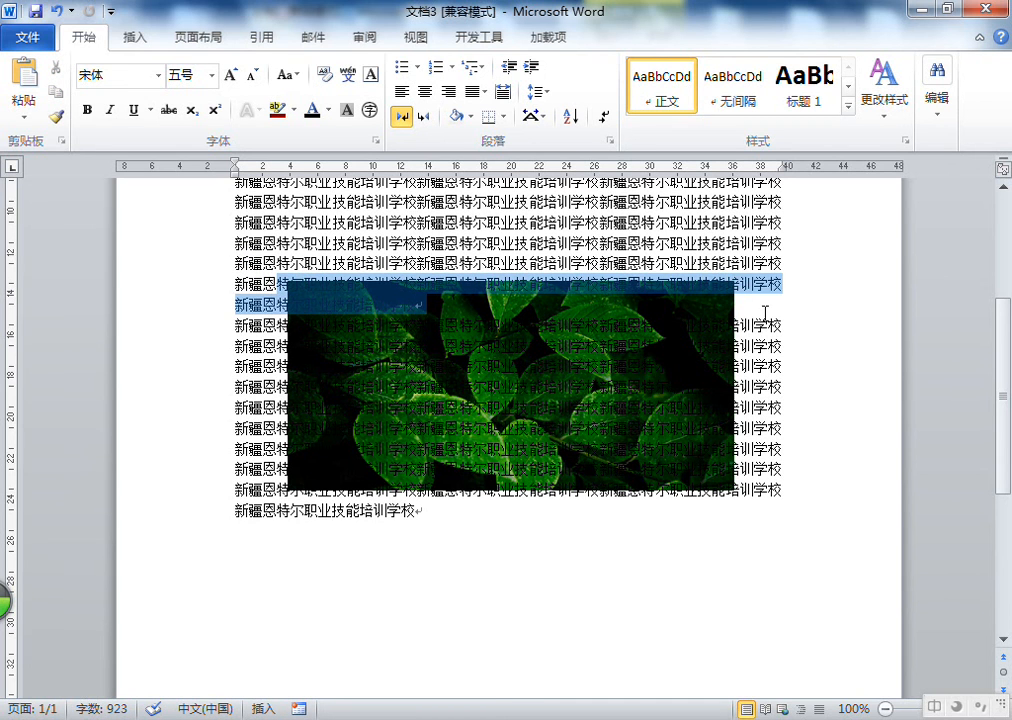
click(753, 293)
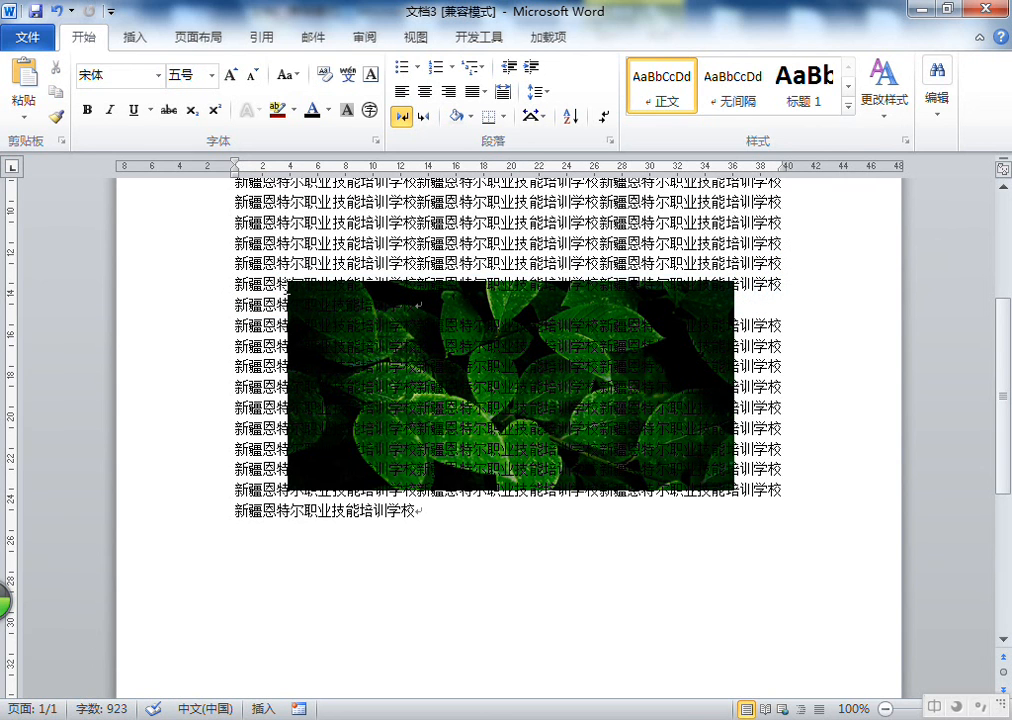
drag(293, 285, 741, 284)
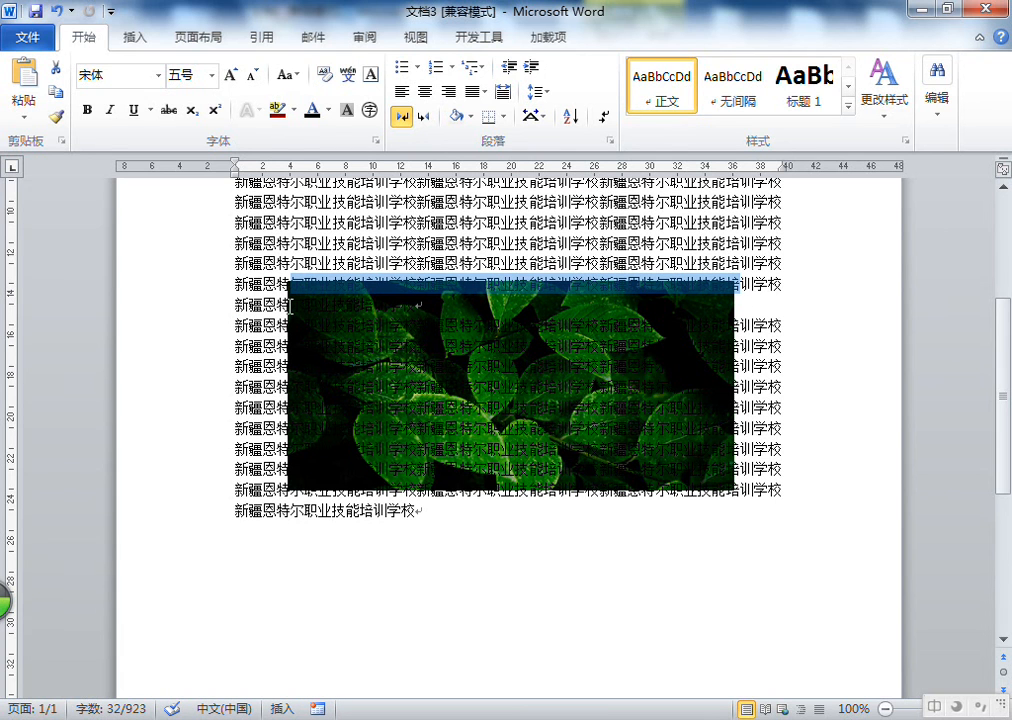
drag(291, 306, 417, 309)
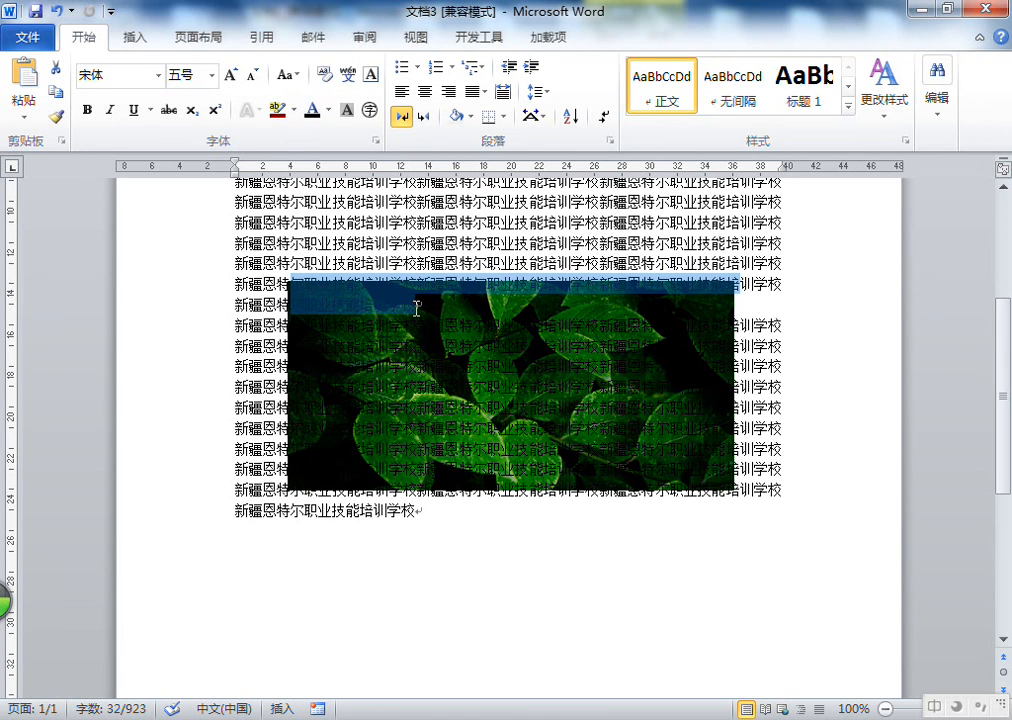
drag(292, 325, 740, 408)
drag(297, 427, 735, 428)
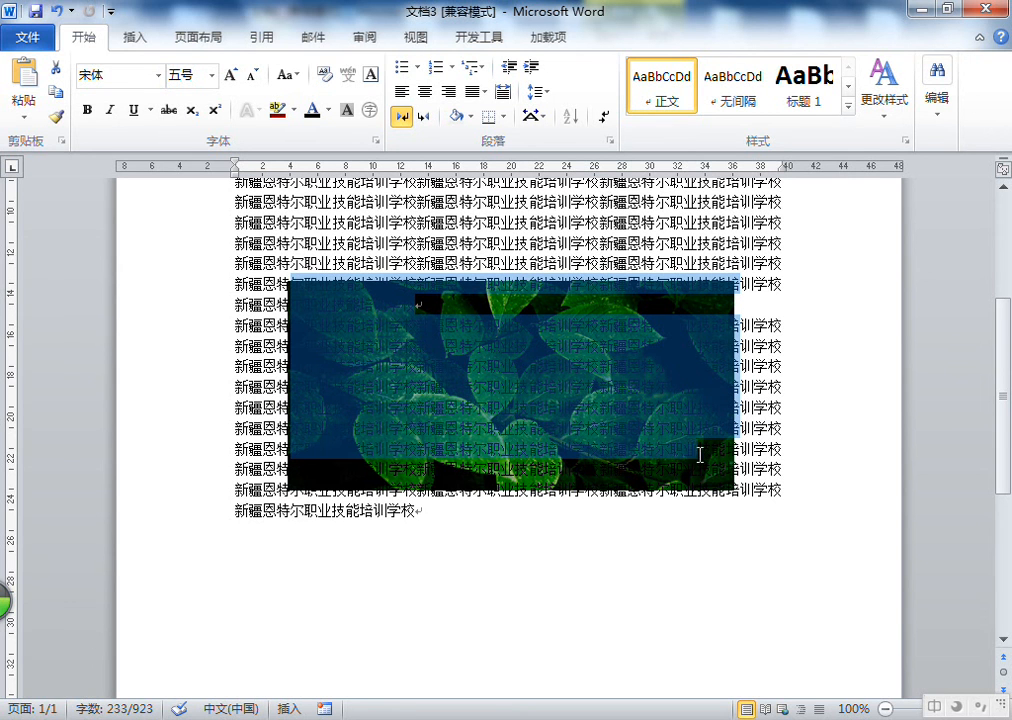
drag(738, 469, 294, 470)
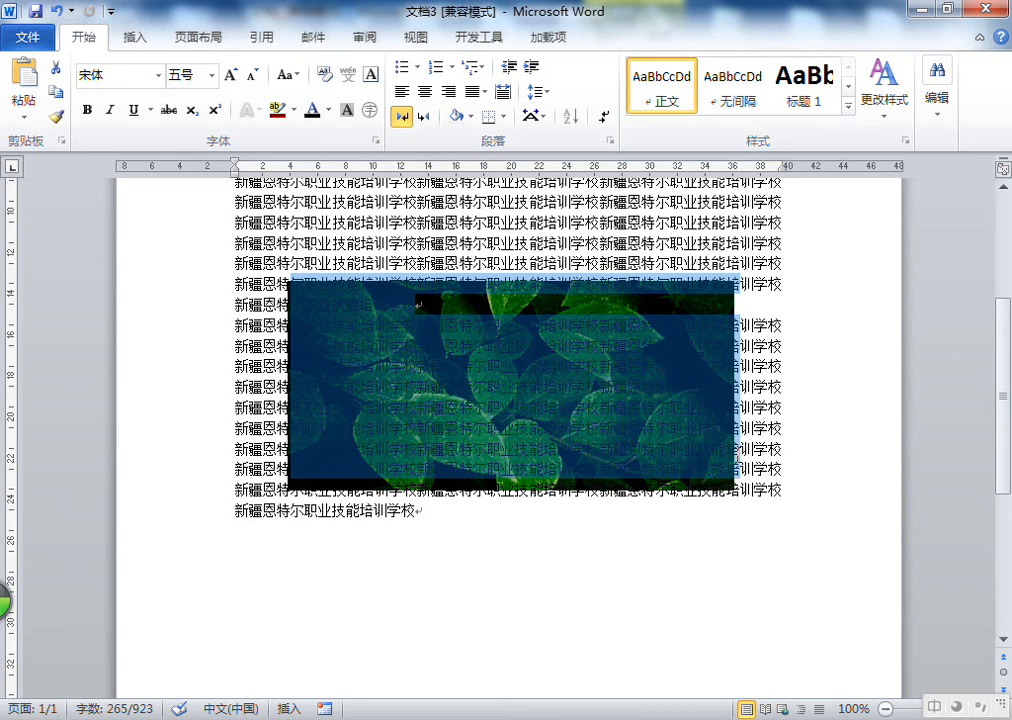
drag(739, 486, 289, 489)
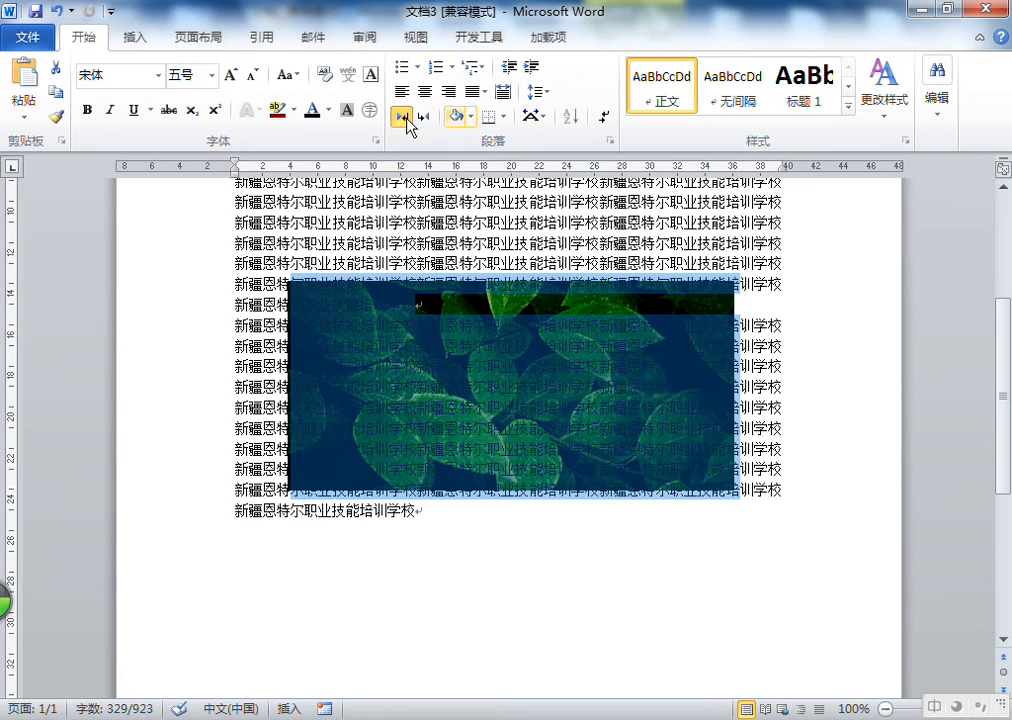
click(333, 118)
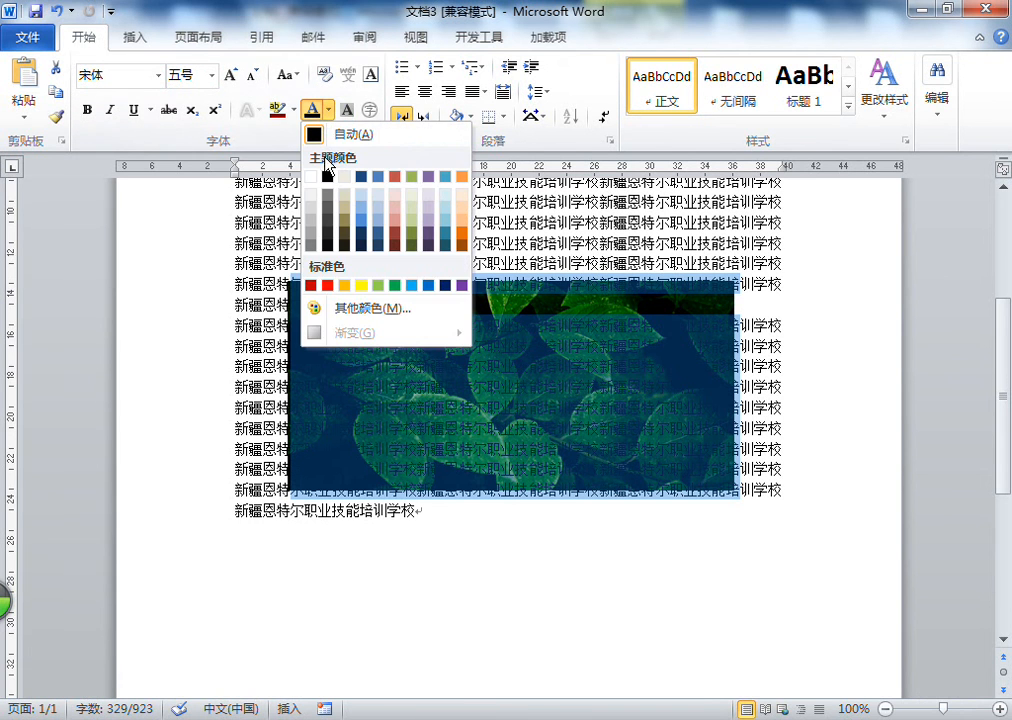
click(314, 174)
click(613, 315)
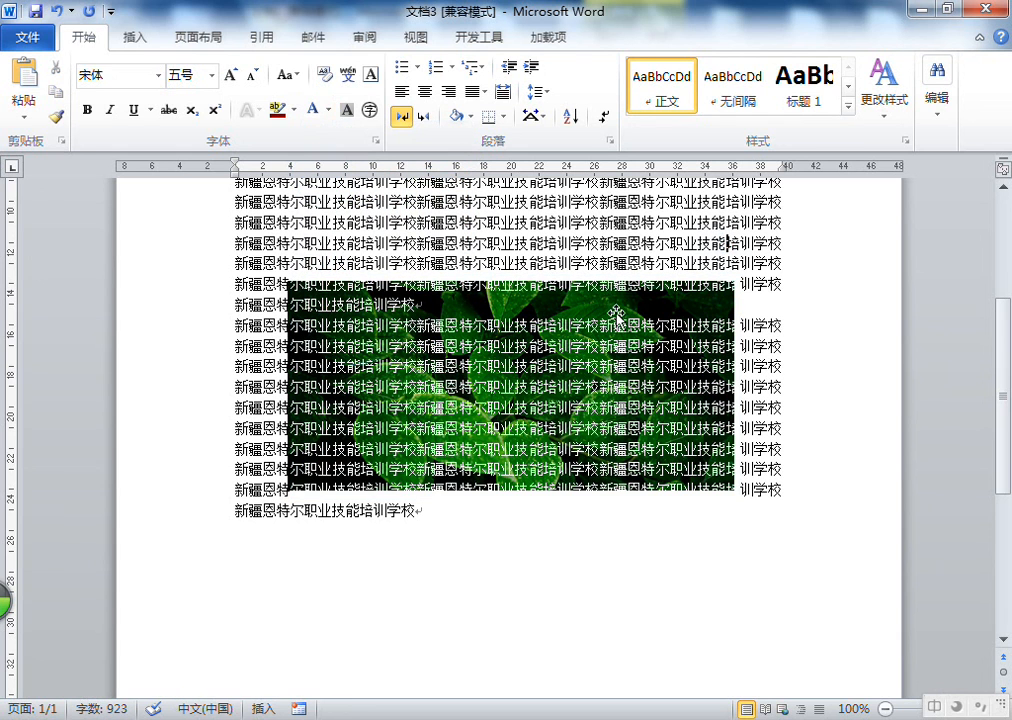
Nudge the dark leaf picture right and enlarge it slightly to about 12.21 cm wide by 5.93 cm high
click(617, 312)
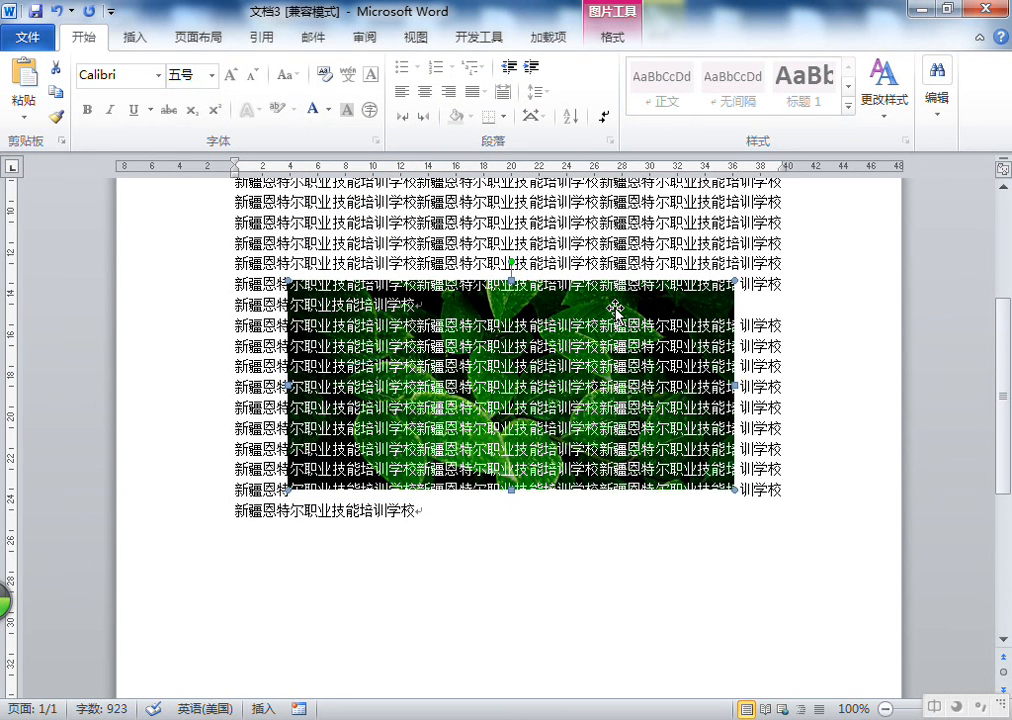
key(Right)
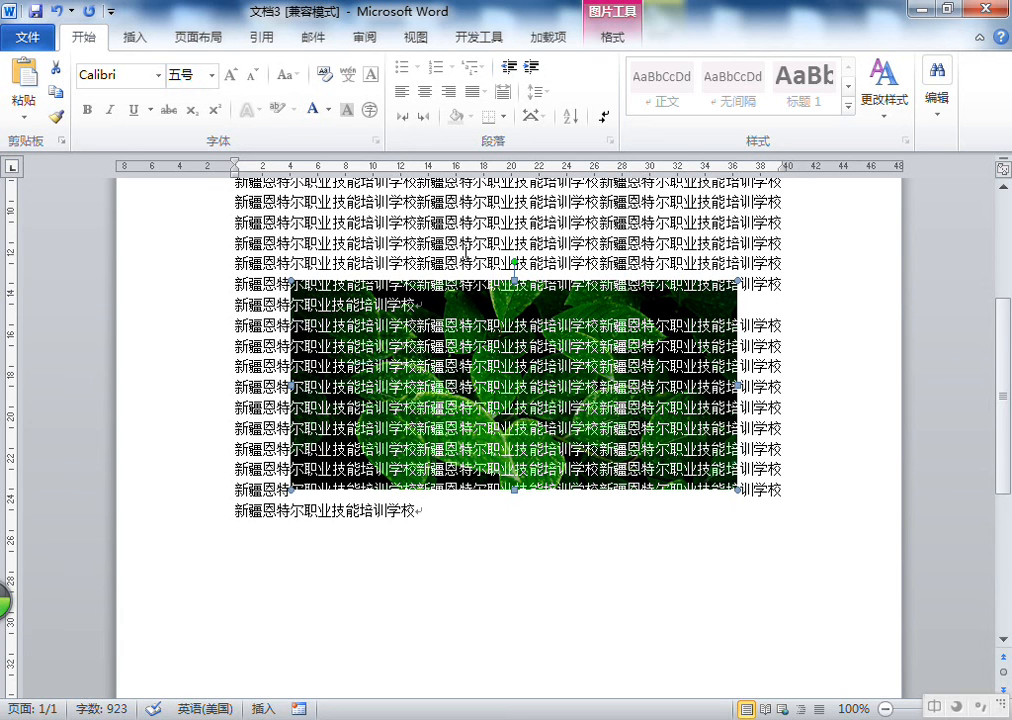
right_click(580, 244)
click(503, 250)
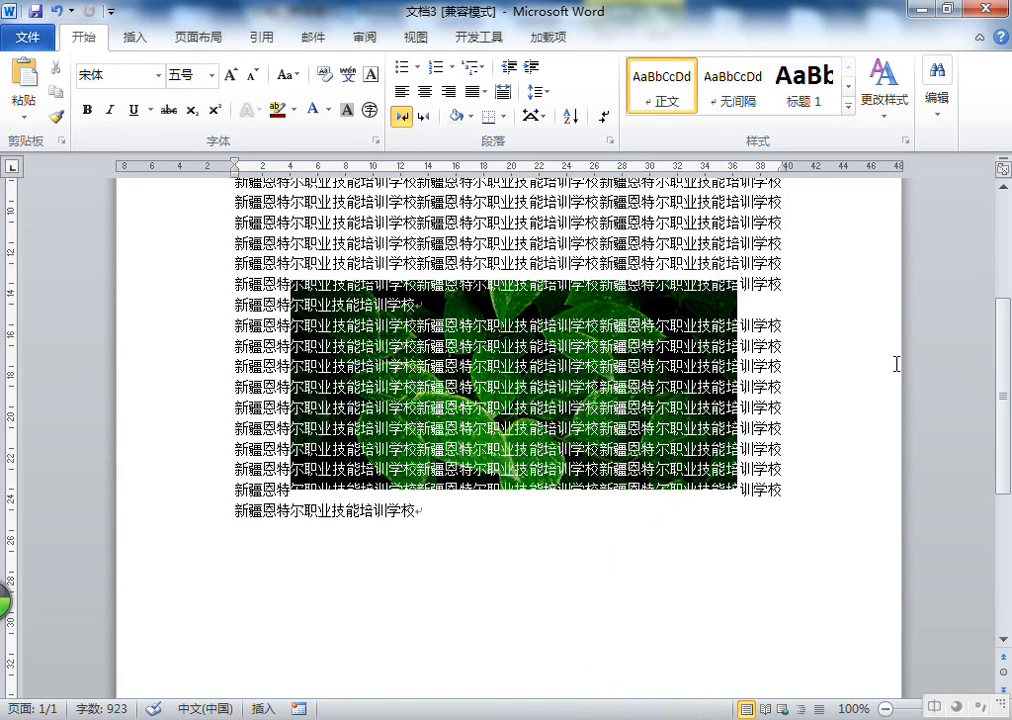
click(713, 307)
drag(712, 306, 710, 303)
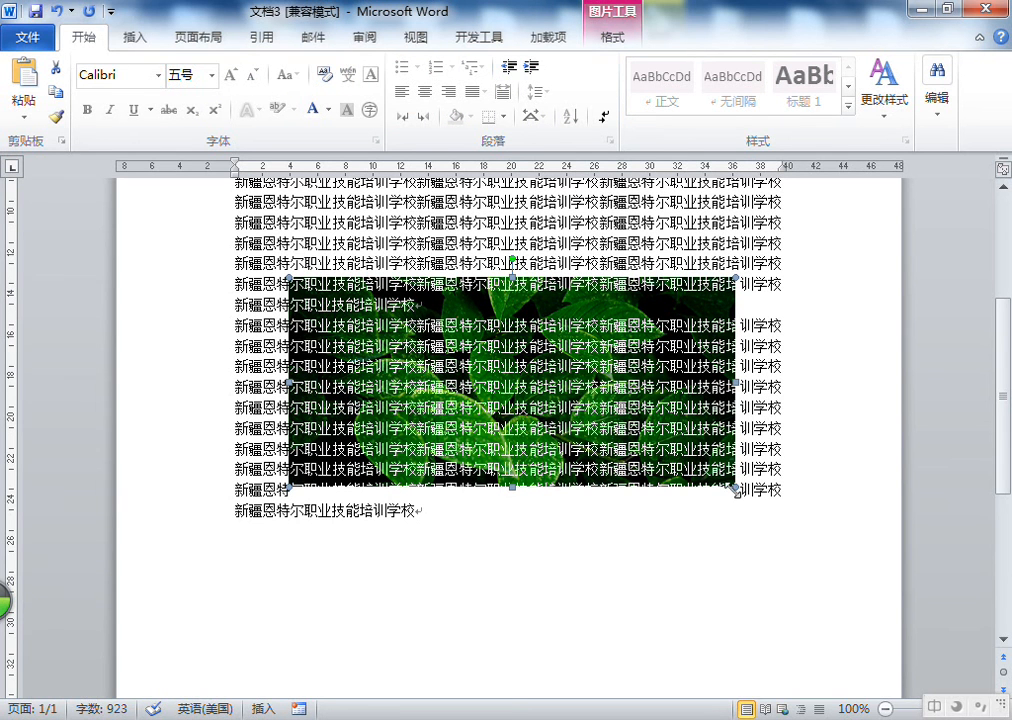
drag(737, 489, 741, 494)
drag(513, 492, 515, 500)
click(802, 305)
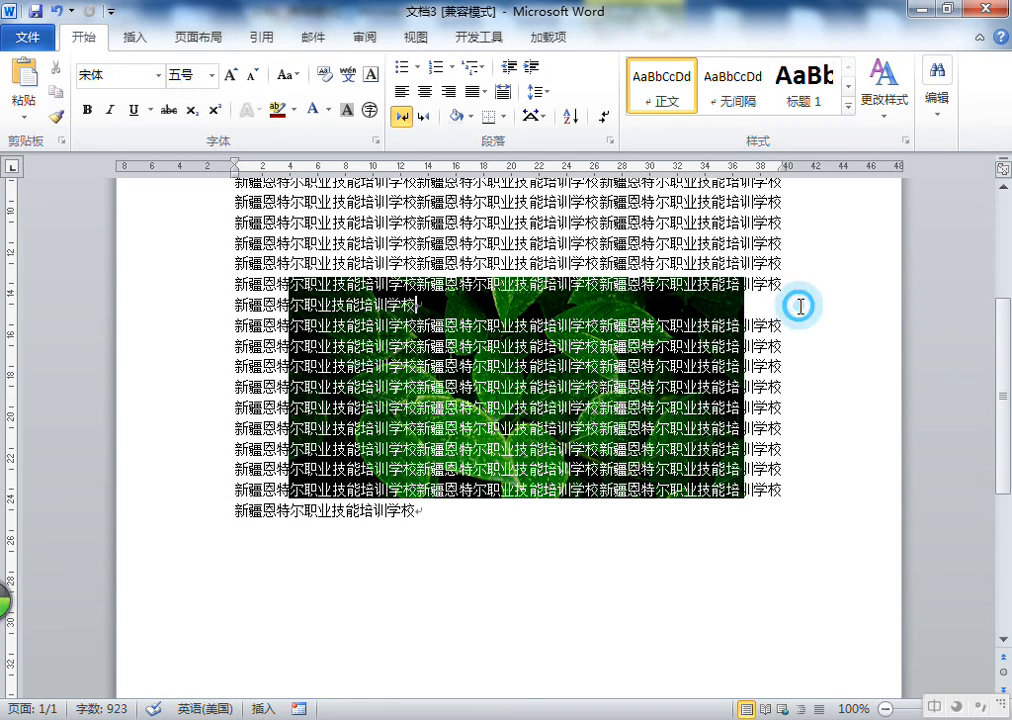
Select the dark leaf picture and check its height and width in the picture format settings
click(689, 305)
click(789, 307)
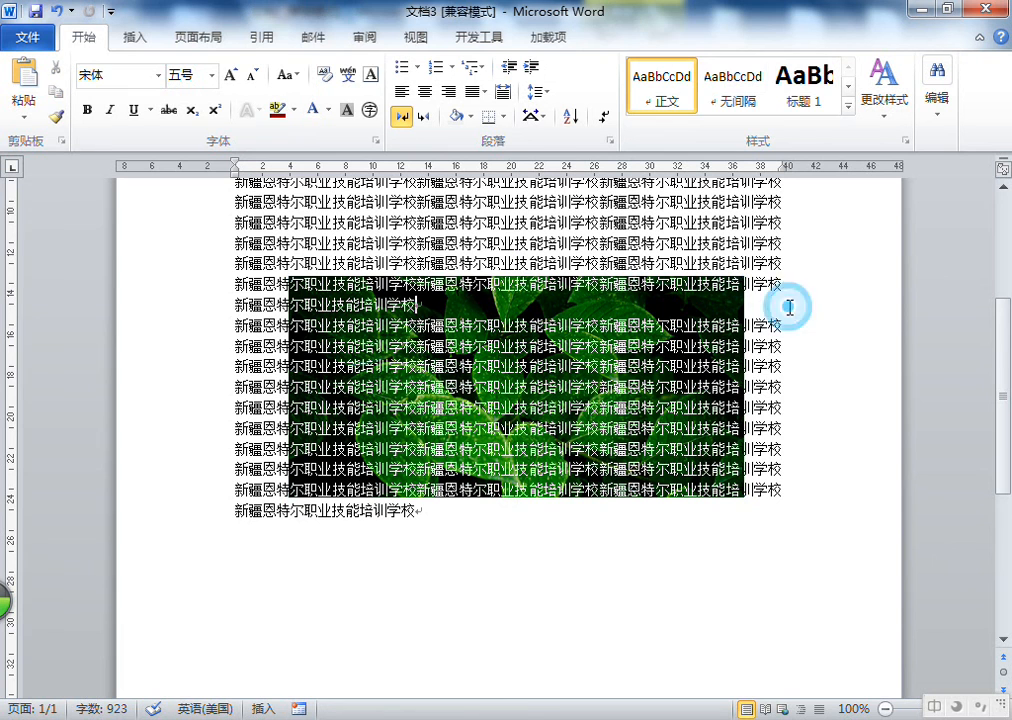
click(712, 293)
click(765, 300)
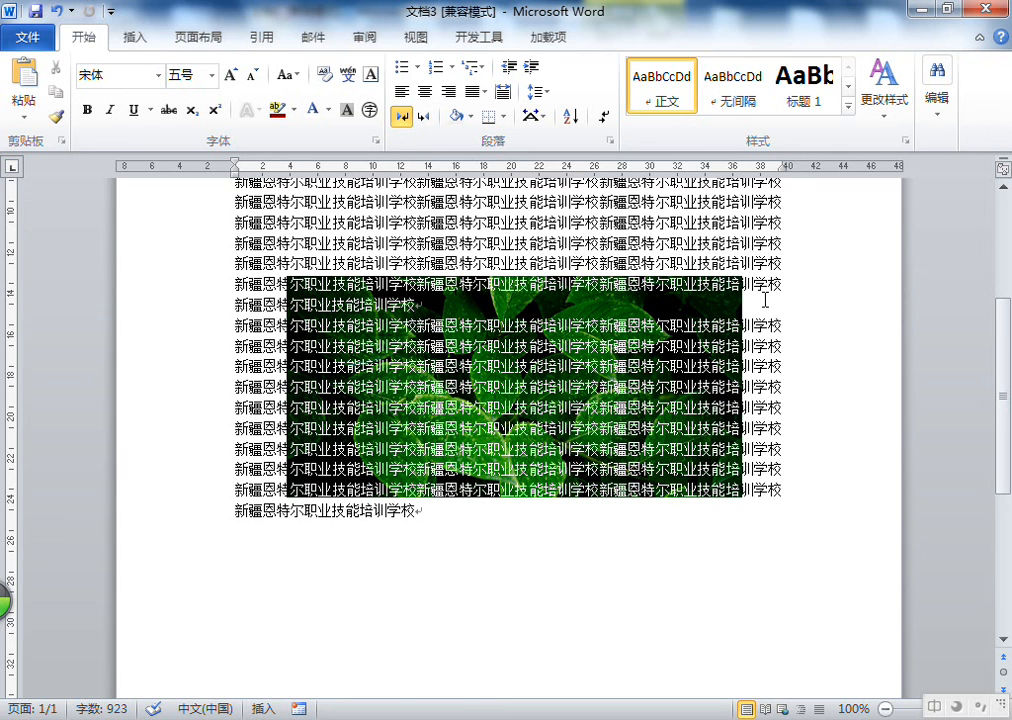
click(569, 302)
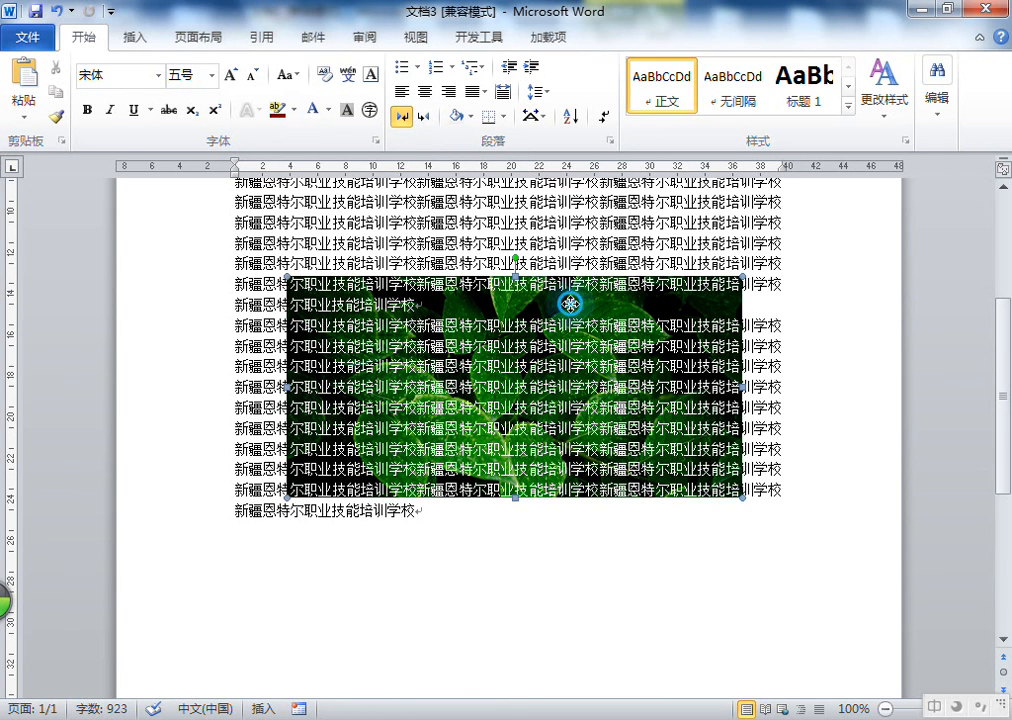
click(569, 248)
click(133, 38)
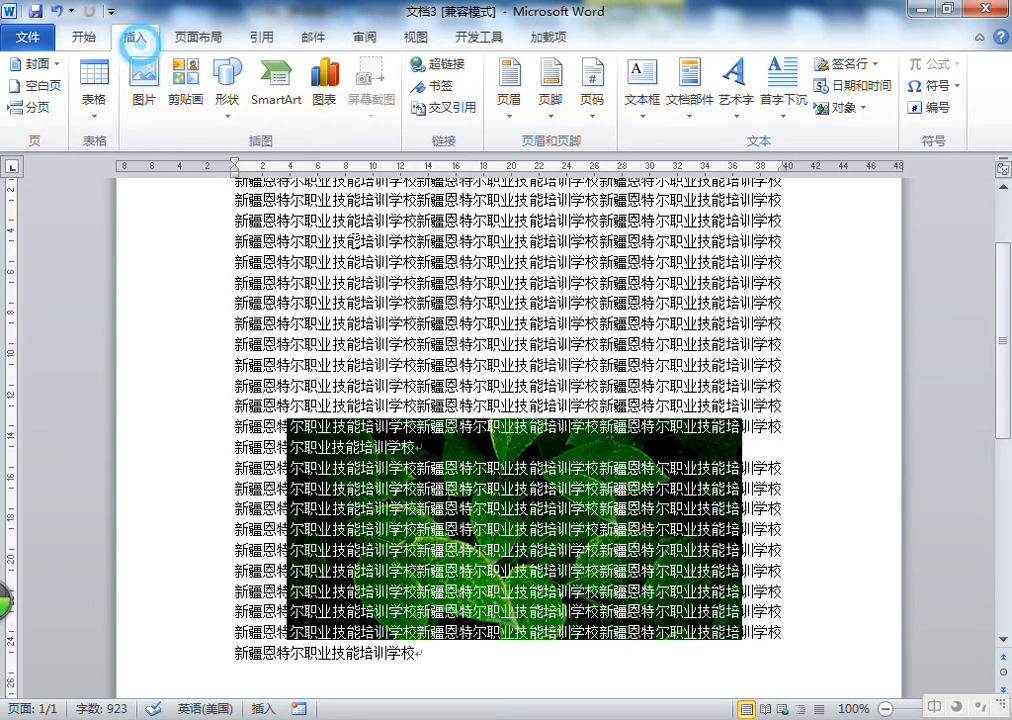
click(599, 451)
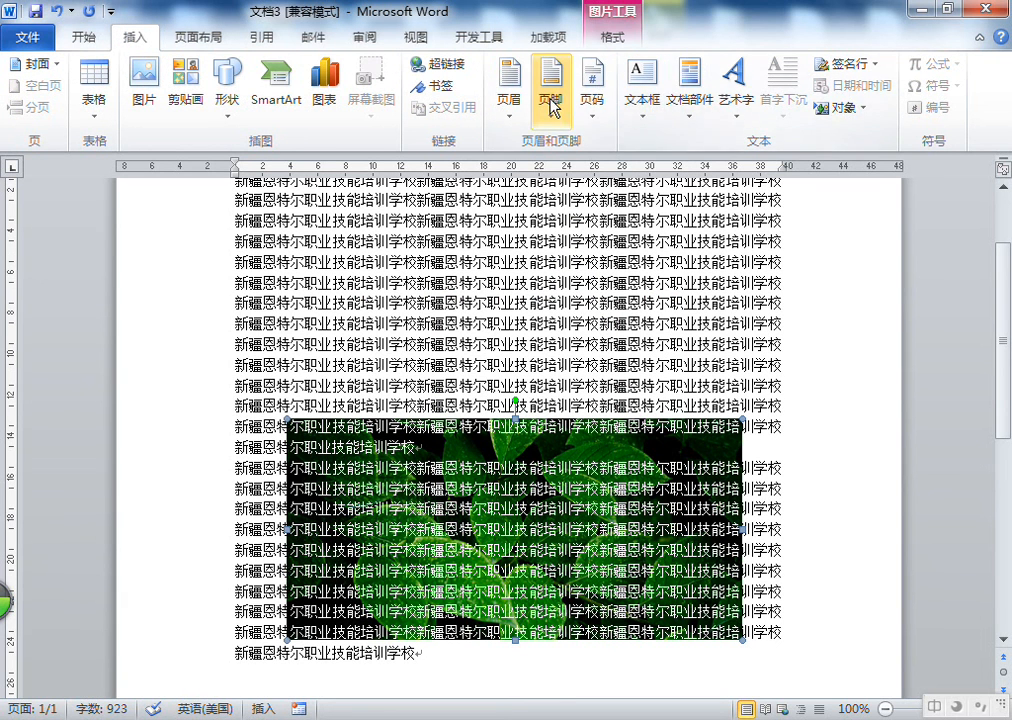
click(622, 46)
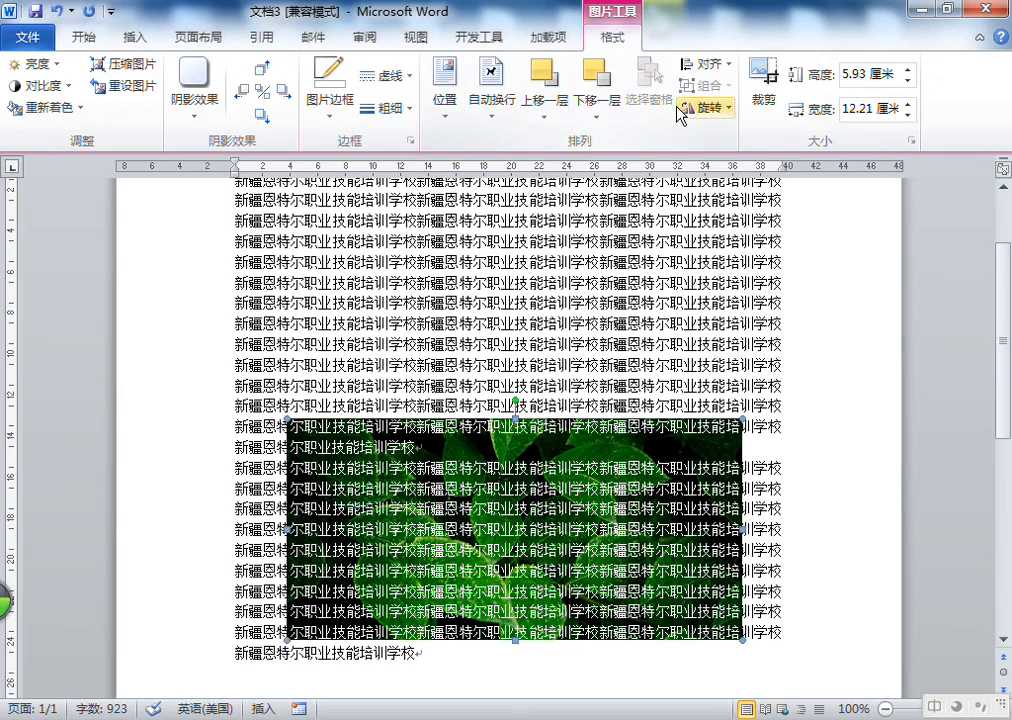